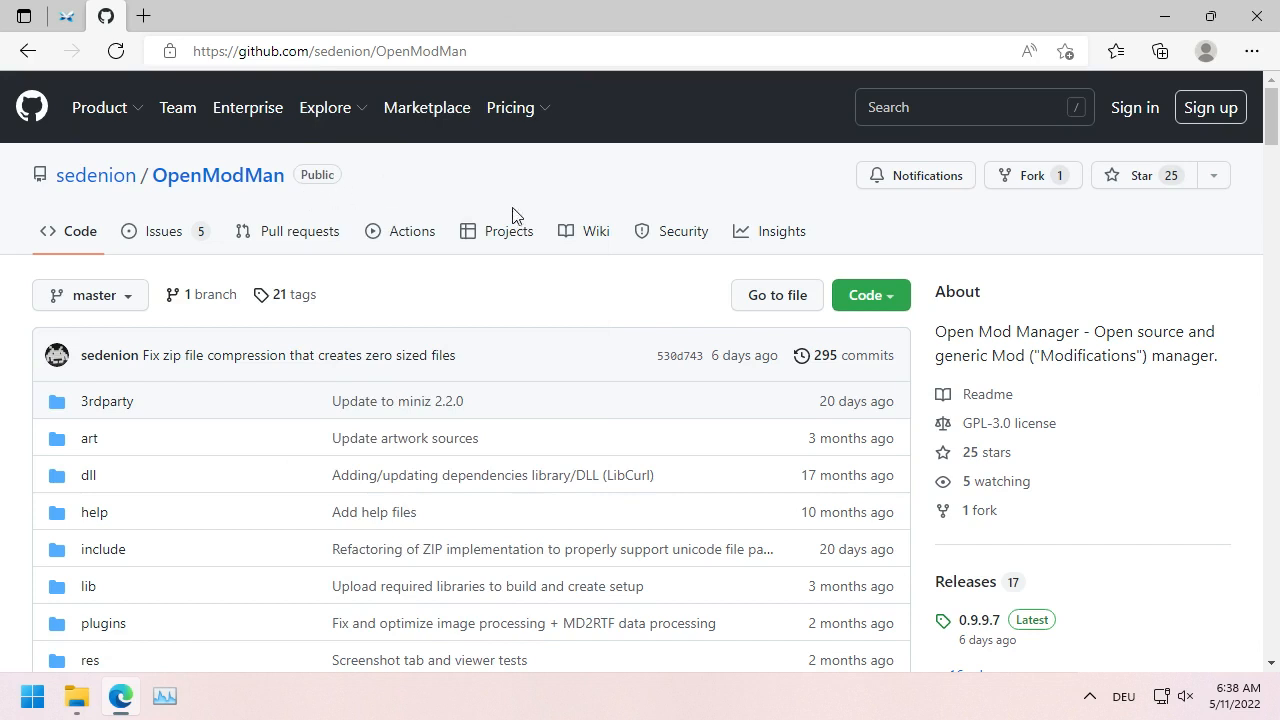
Step: Download OpenModMan_0-9-9-x64_setup.exe from the assets of the latest OpenModMan release, 0.9.9.7
scroll(993, 268, down, 2)
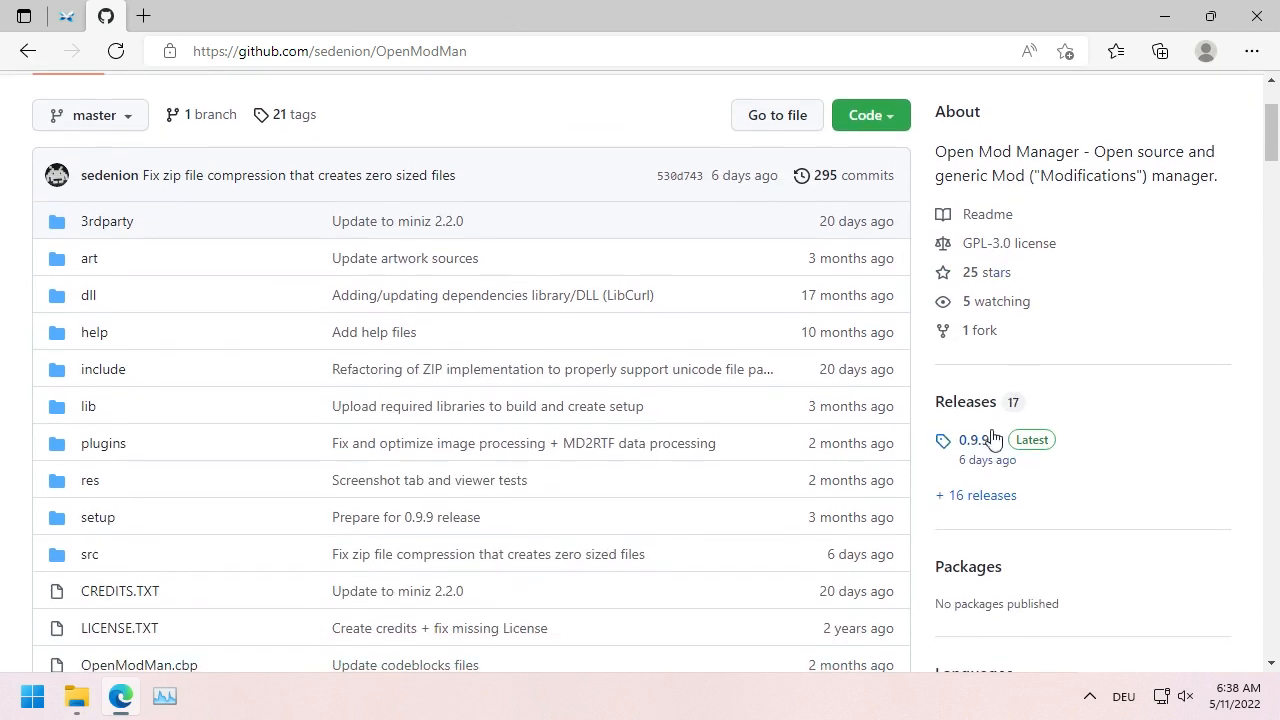
click(977, 410)
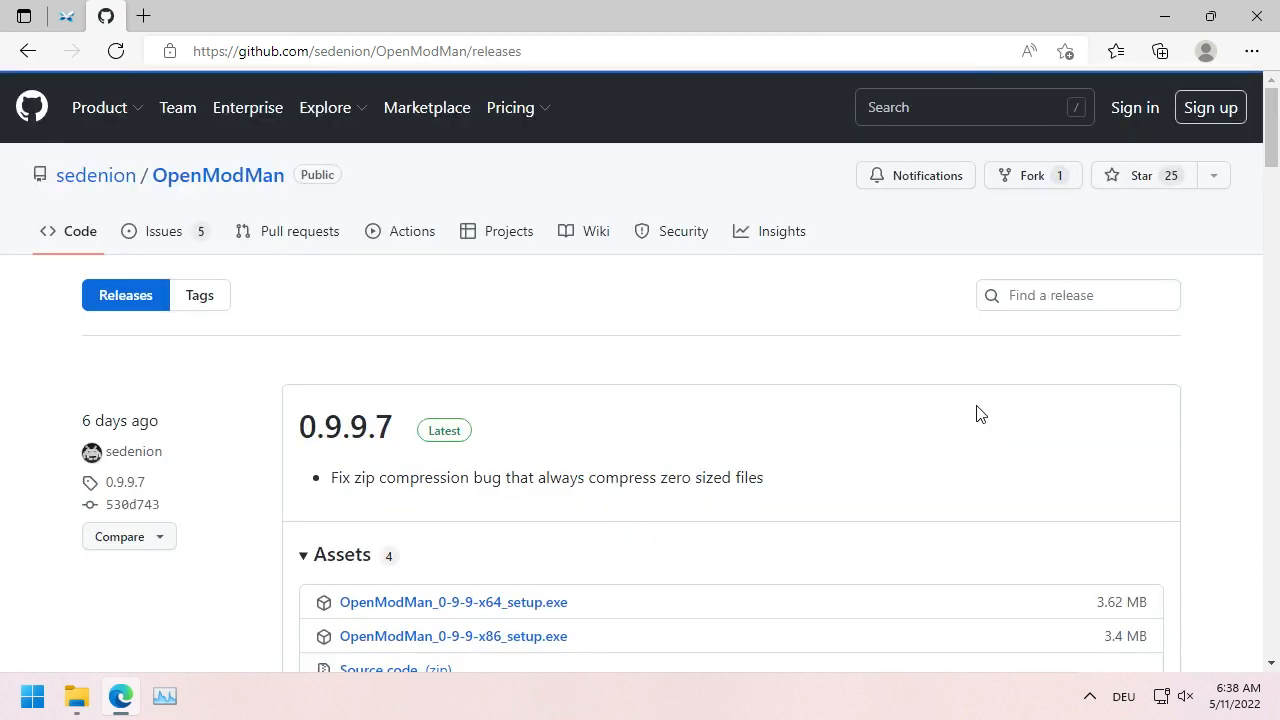
scroll(600, 423, down, 2)
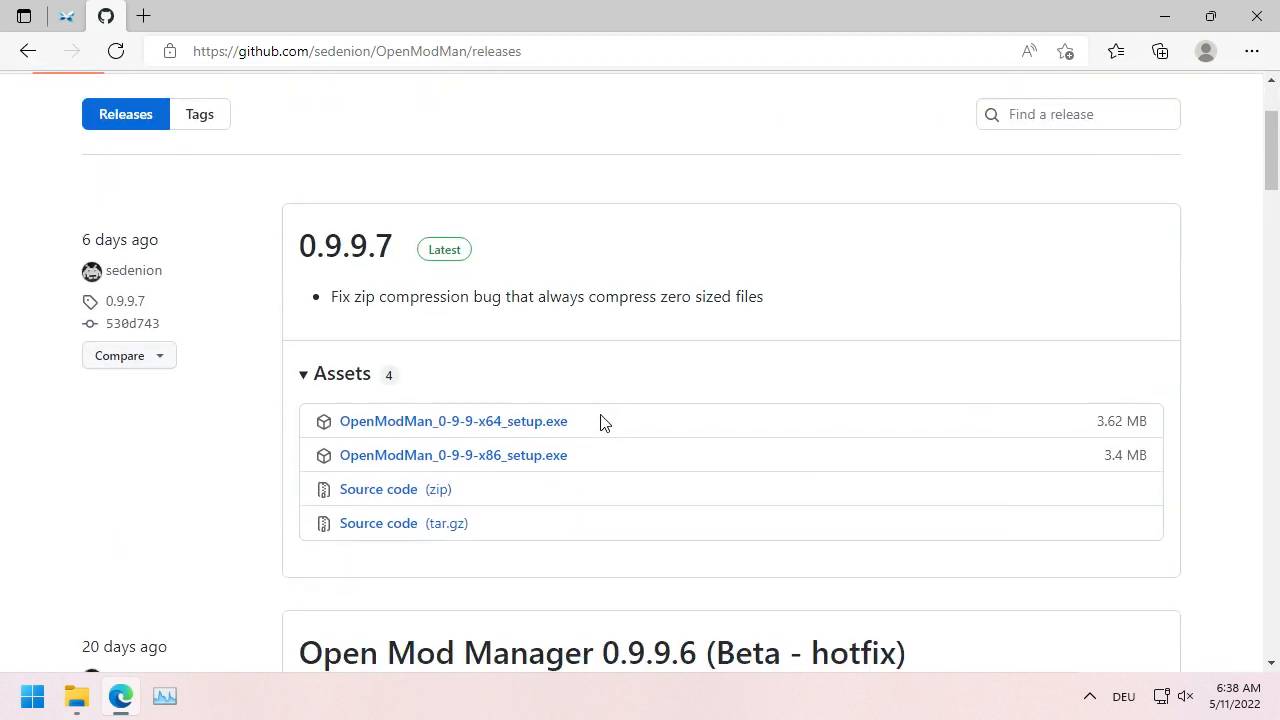
click(405, 423)
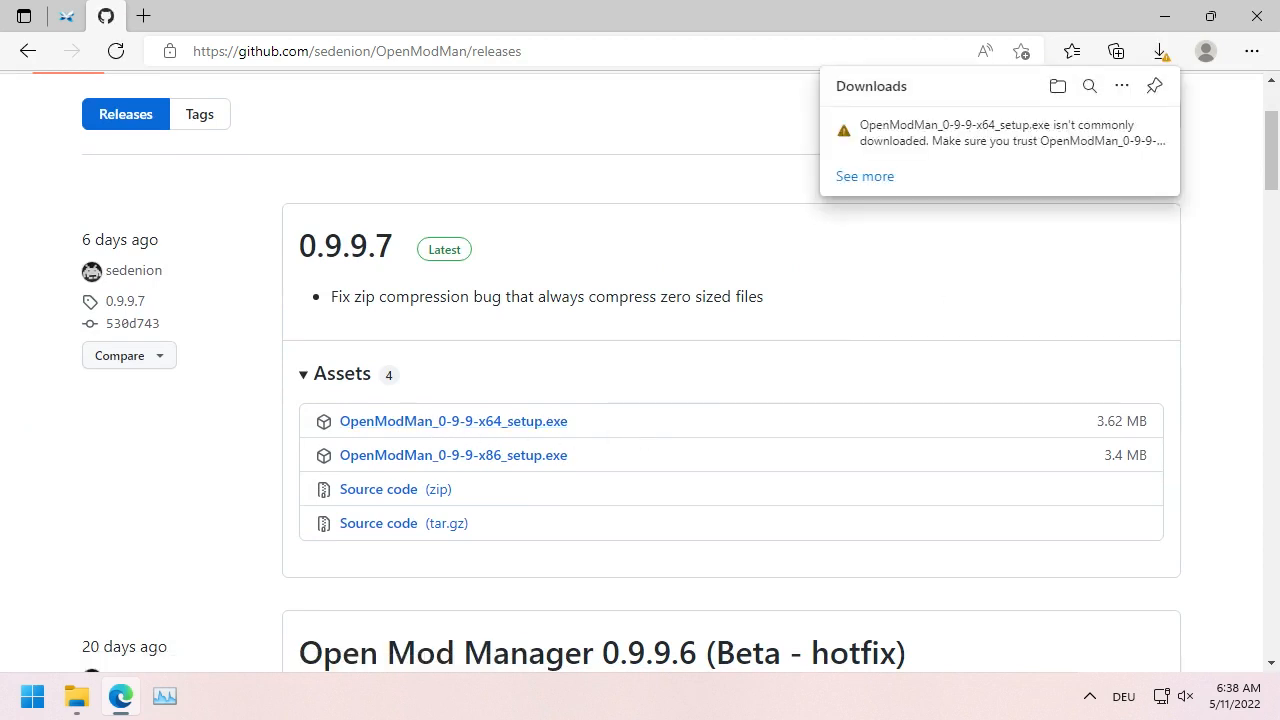
Step: Keep the blocked OpenModMan_0-9-9-x64_setup.exe download despite the SmartScreen warning
click(866, 178)
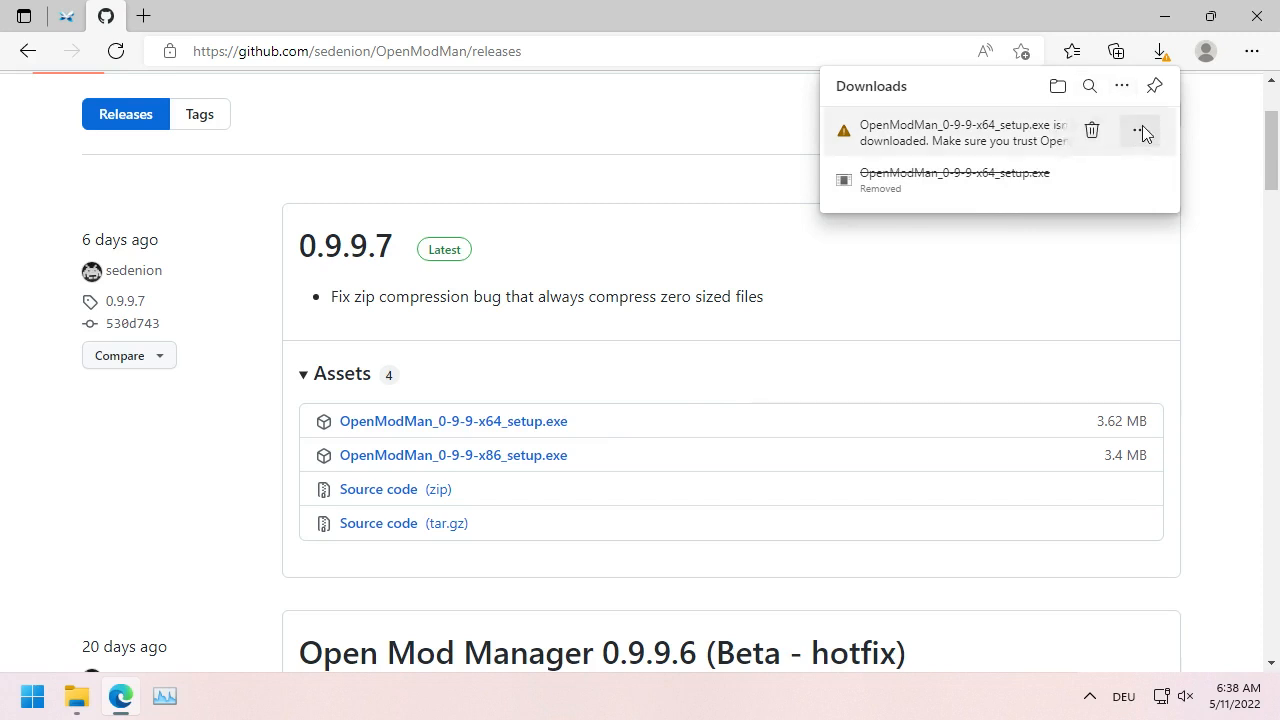
click(1140, 131)
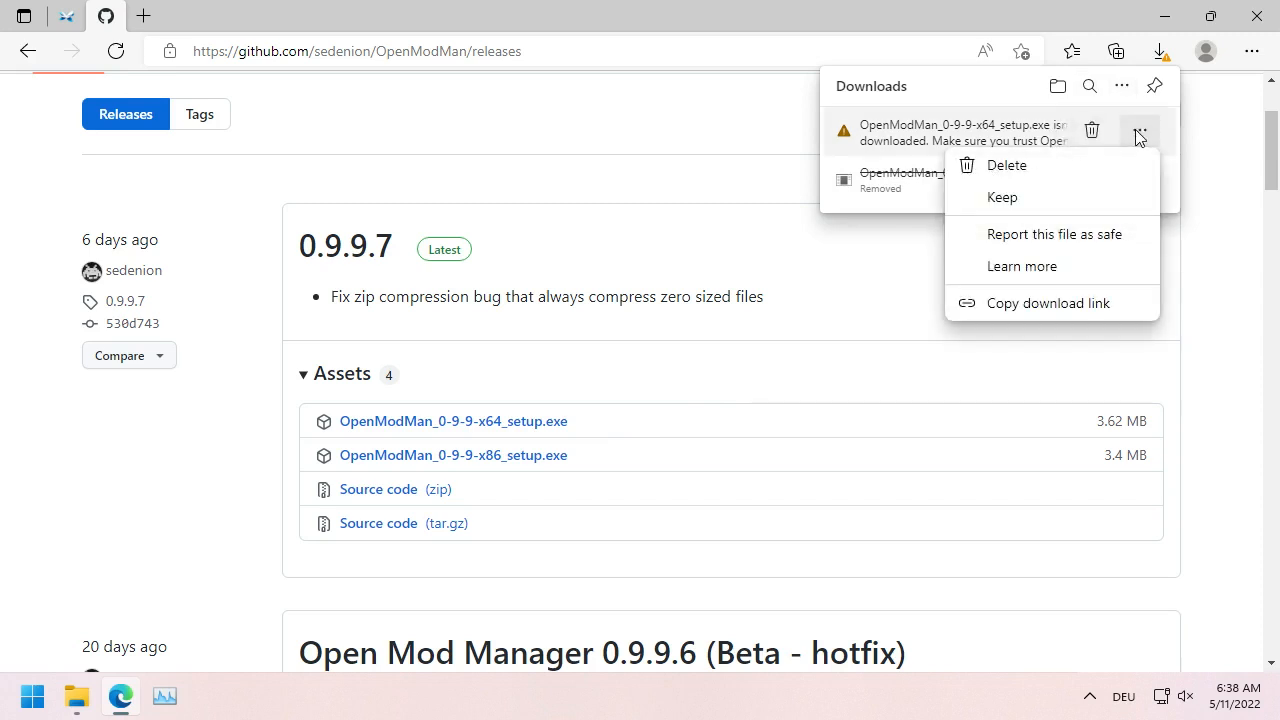
click(1012, 199)
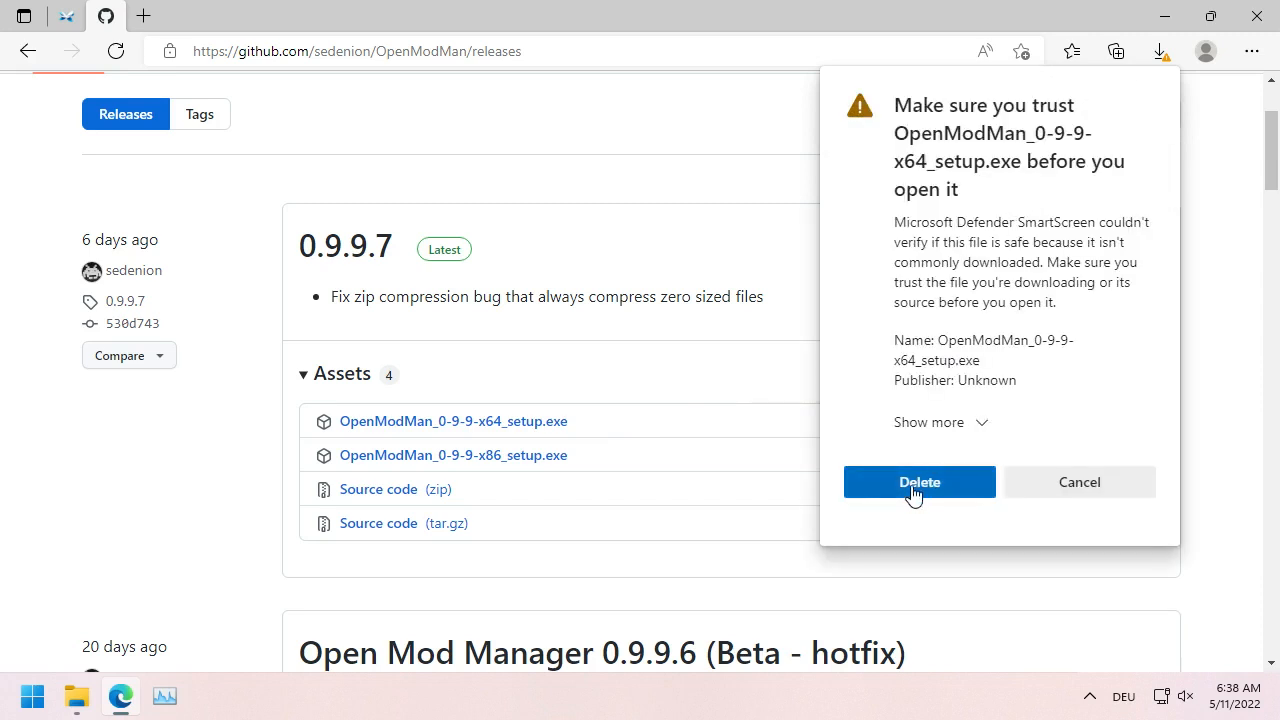
click(981, 422)
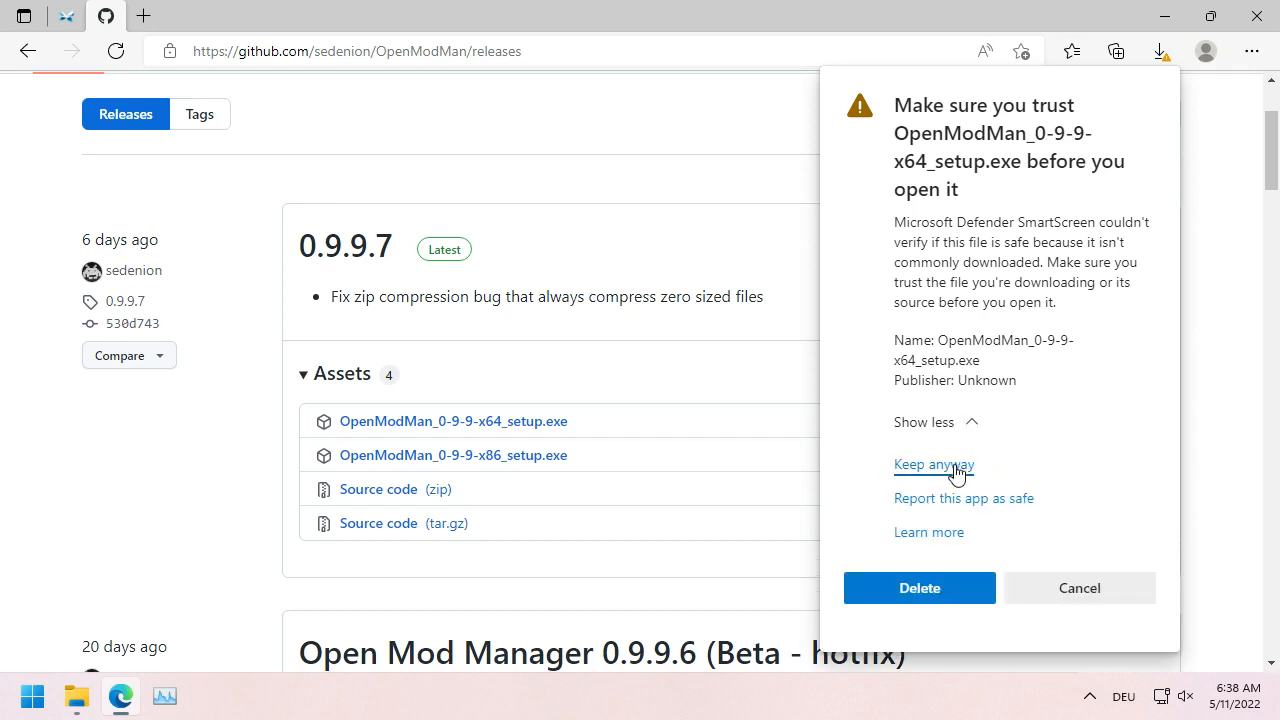
click(955, 468)
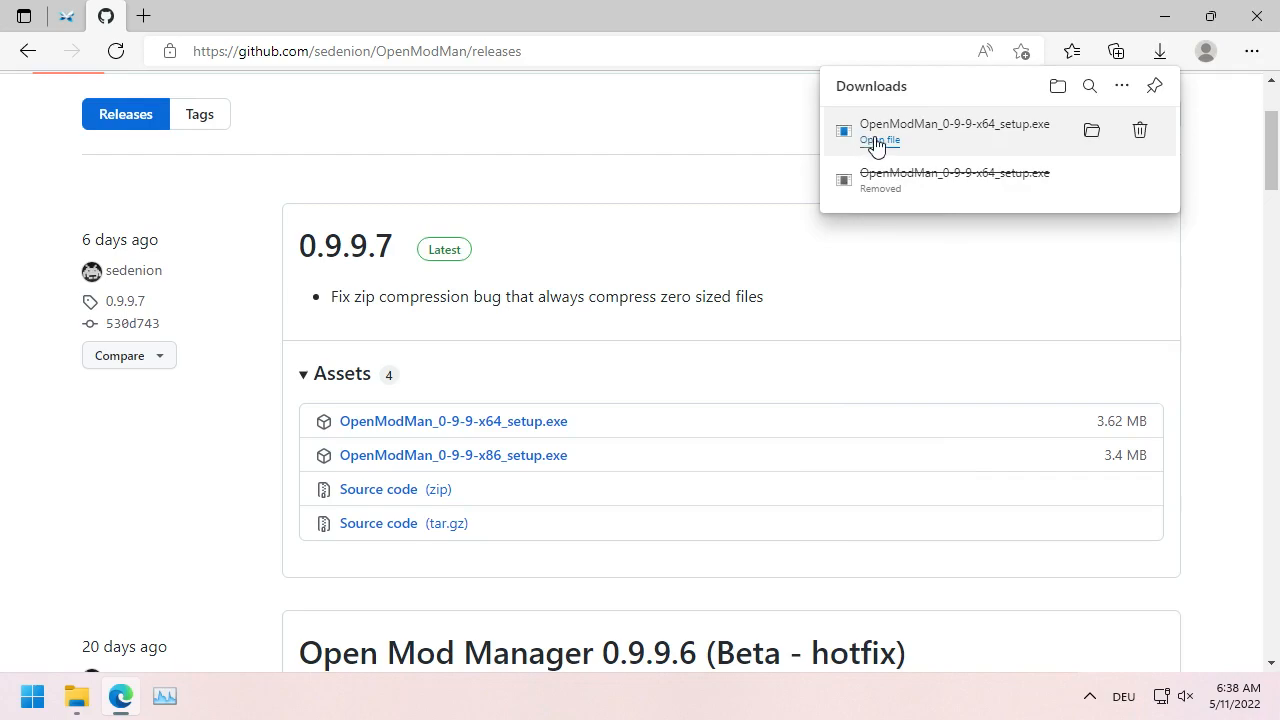
Step: Run the downloaded setup, accept the license, install Open Mod Manager with default components and folder, and start it on finishing
click(876, 142)
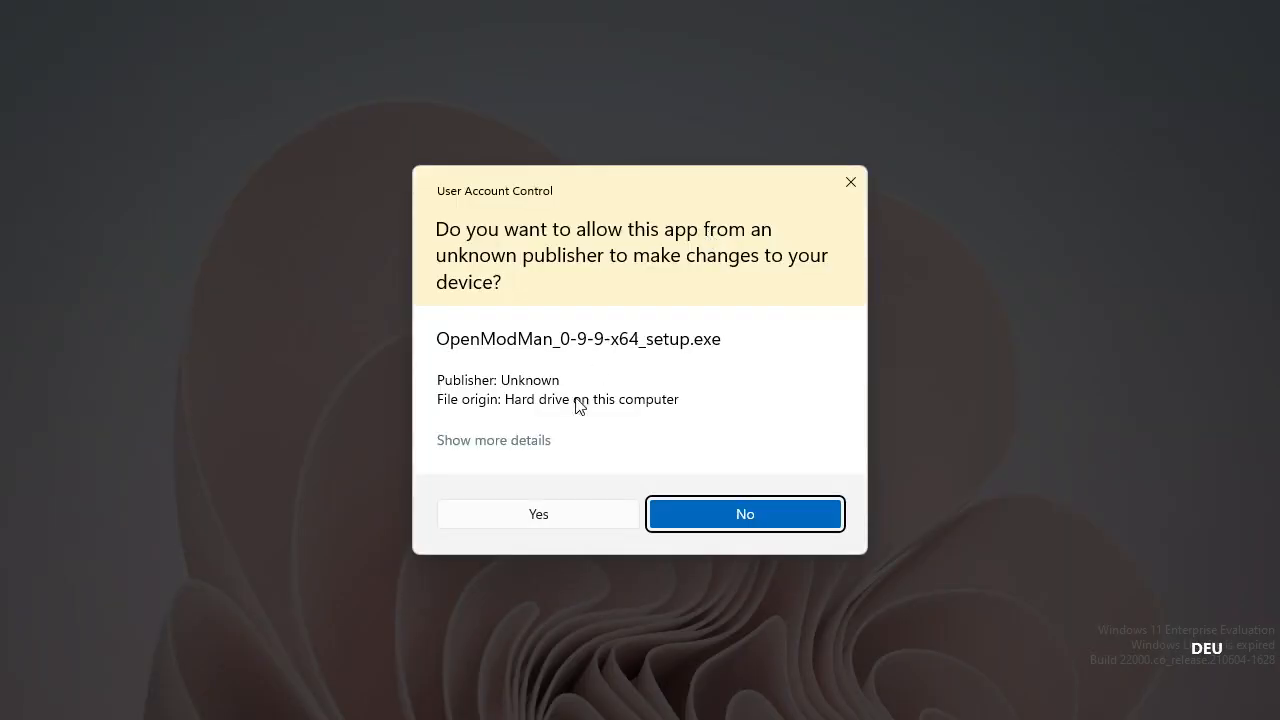
click(538, 521)
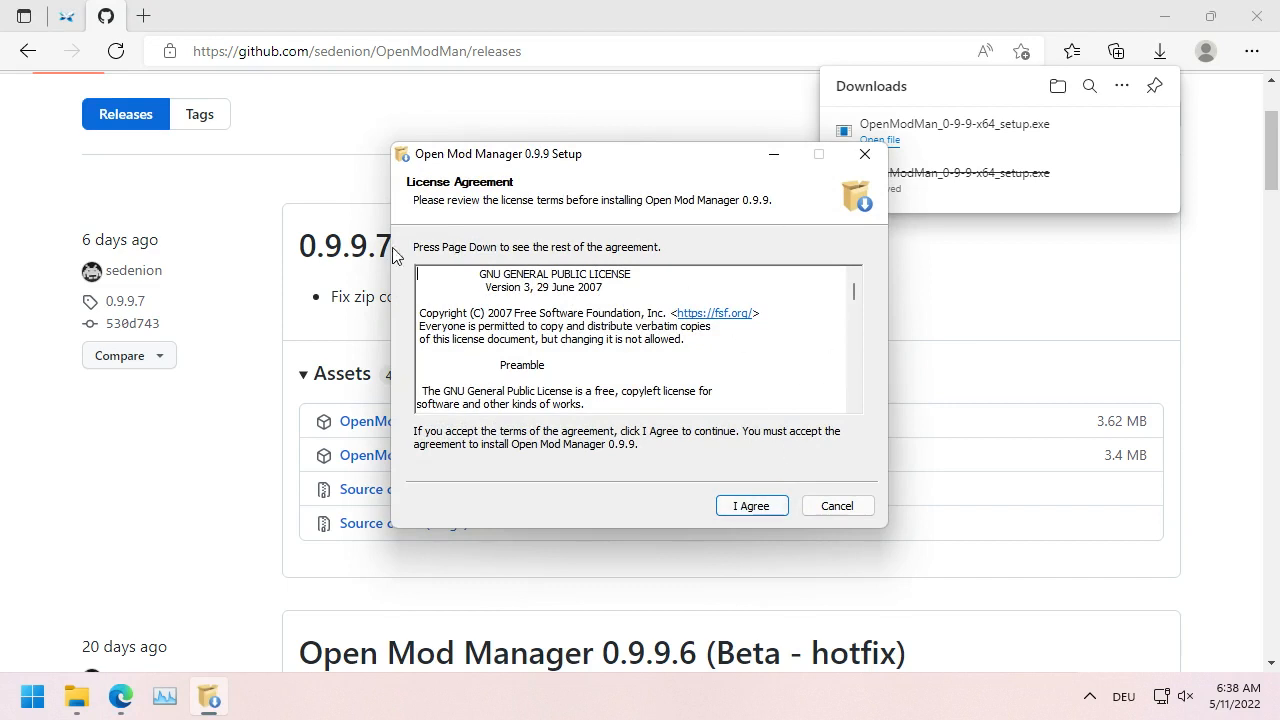
click(750, 506)
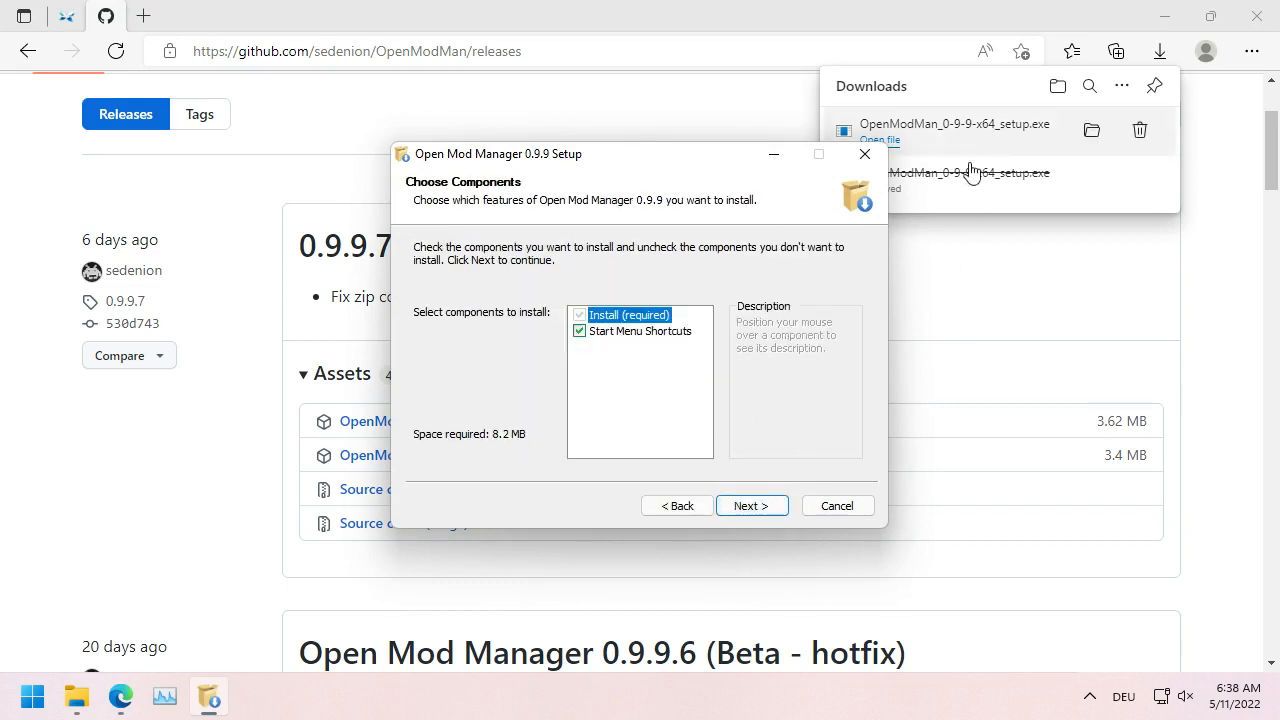
click(751, 506)
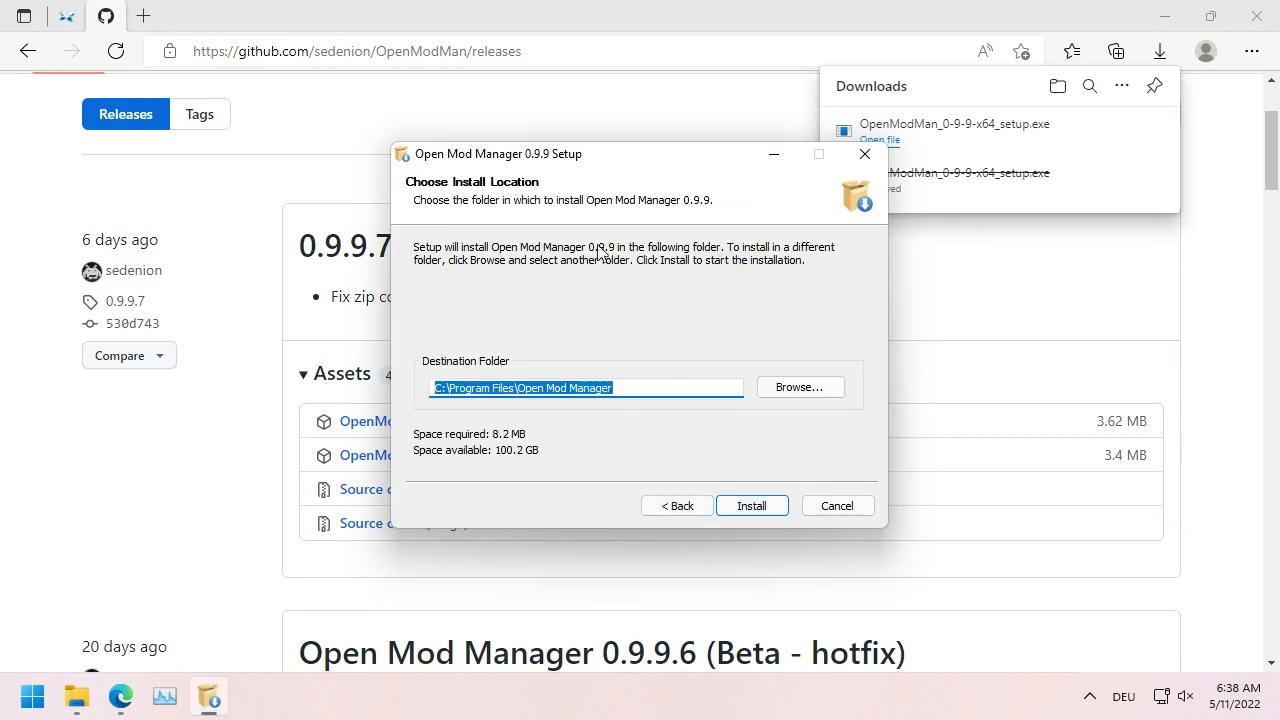
click(757, 506)
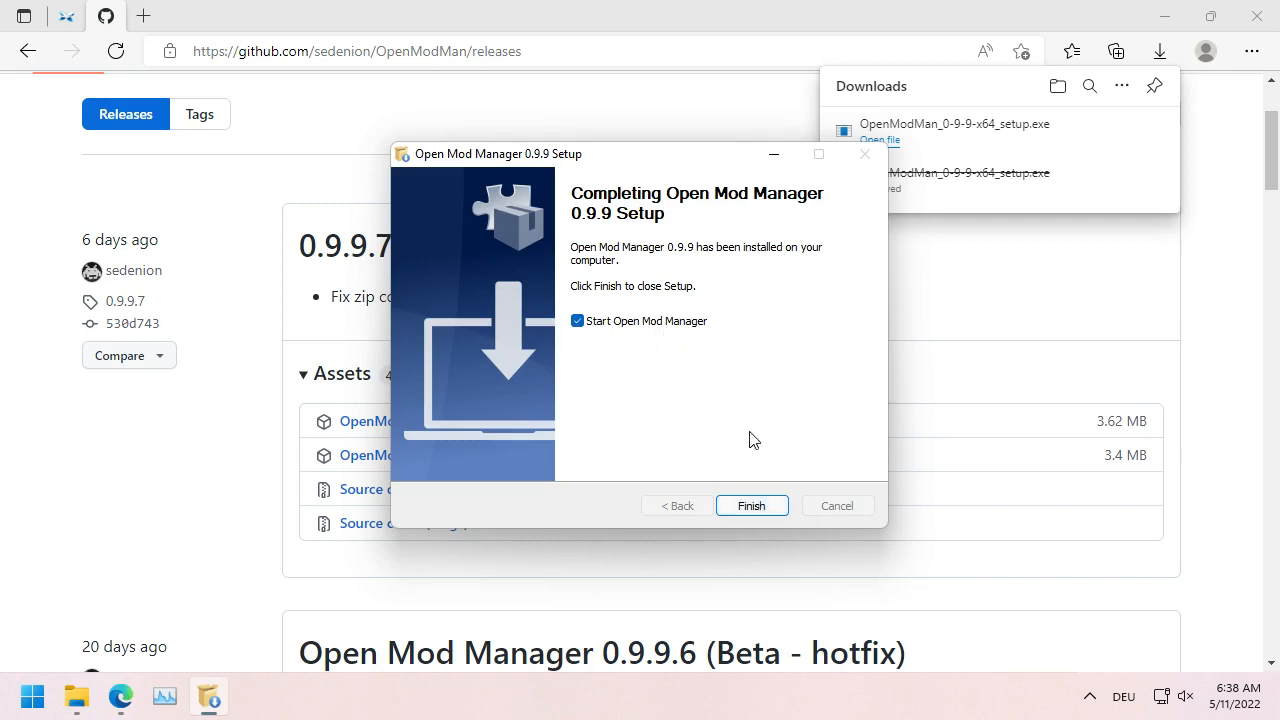
click(749, 506)
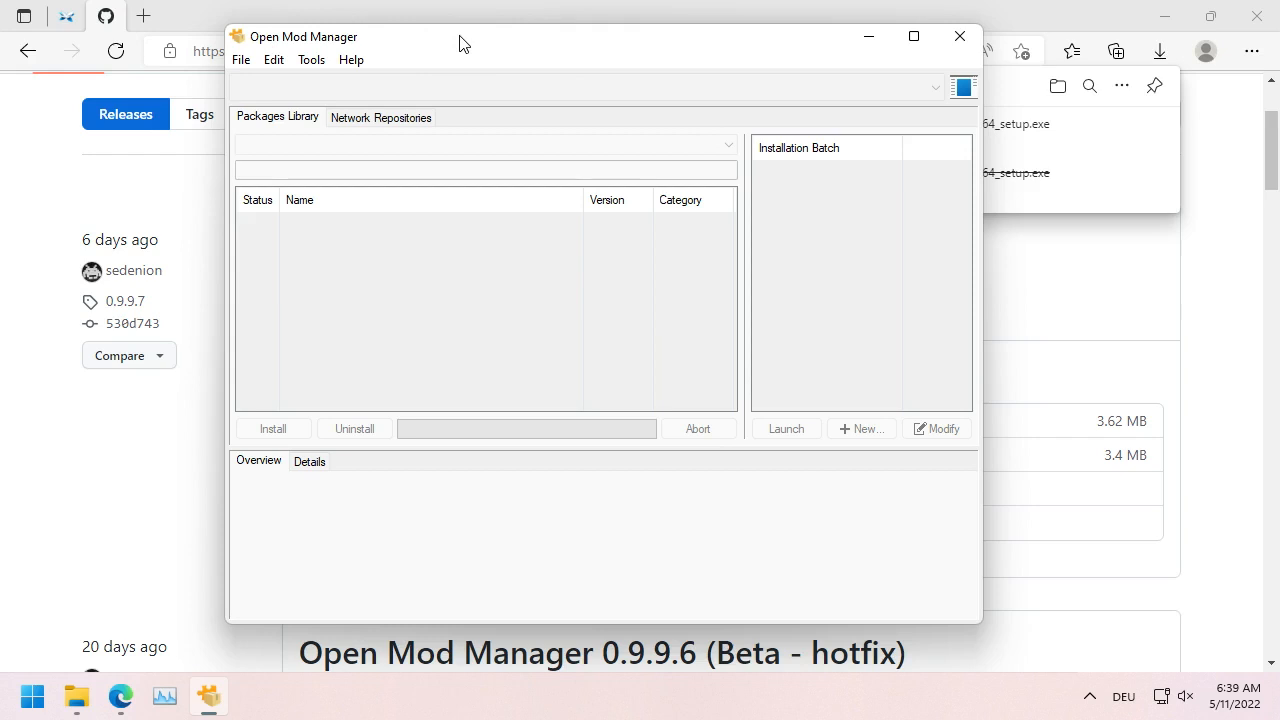
Step: Maximize Open Mod Manager and start a new Software Context named Automobilista
double_click(406, 42)
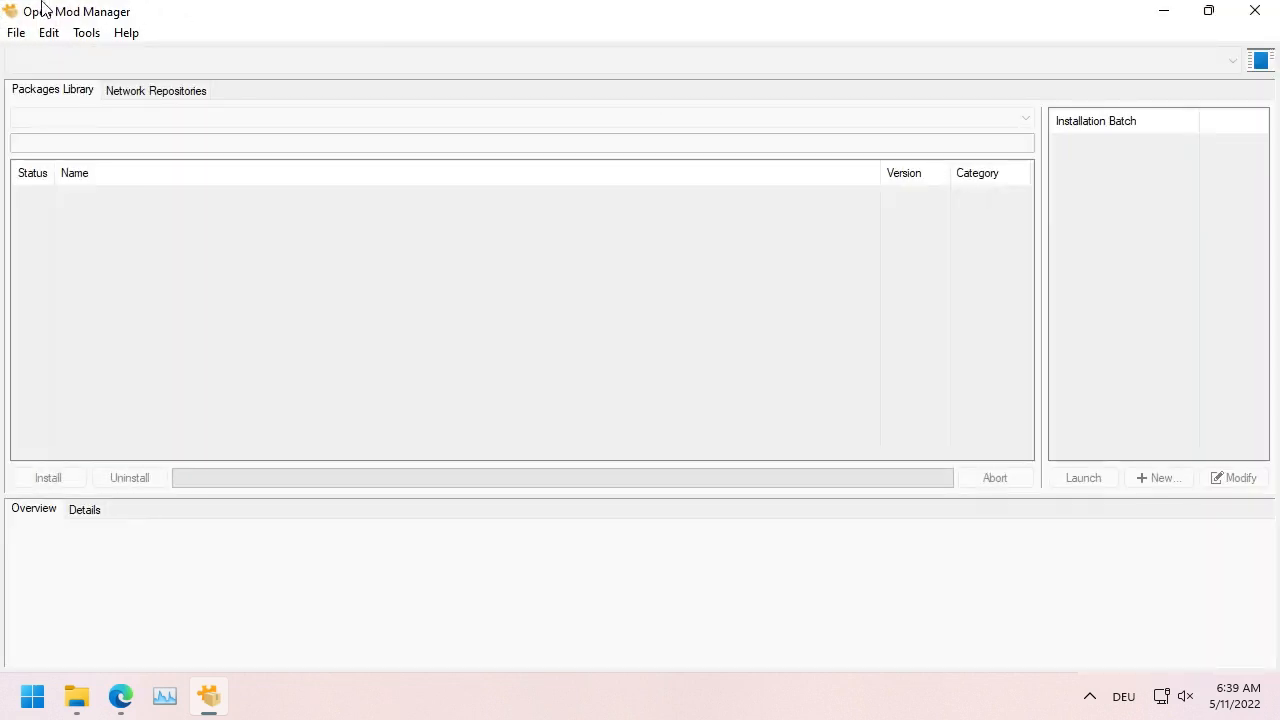
click(14, 34)
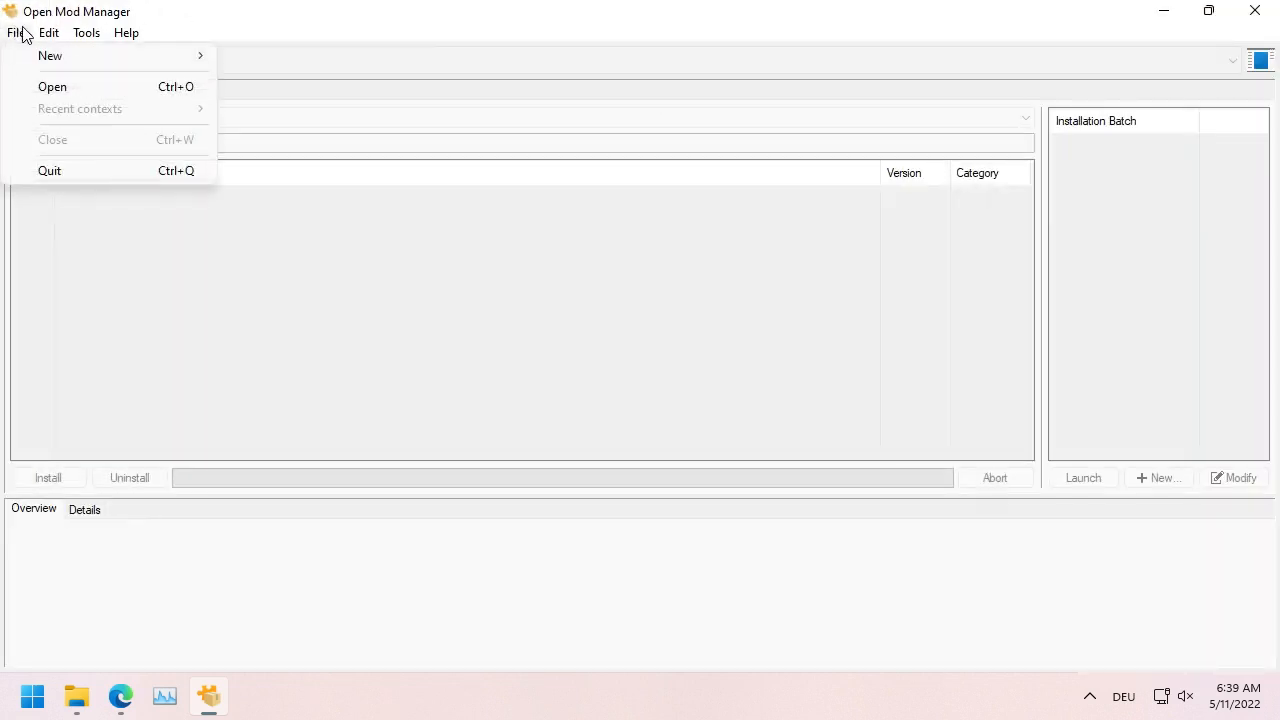
mouse_move(37, 54)
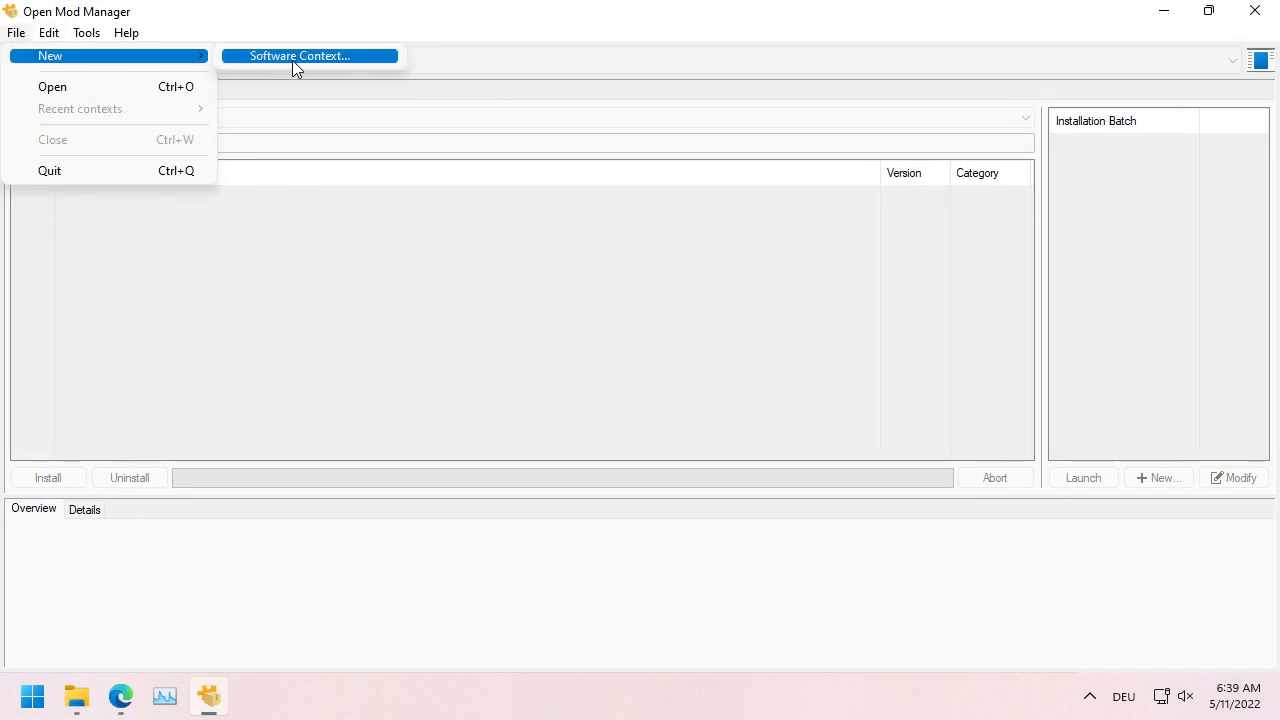
click(265, 59)
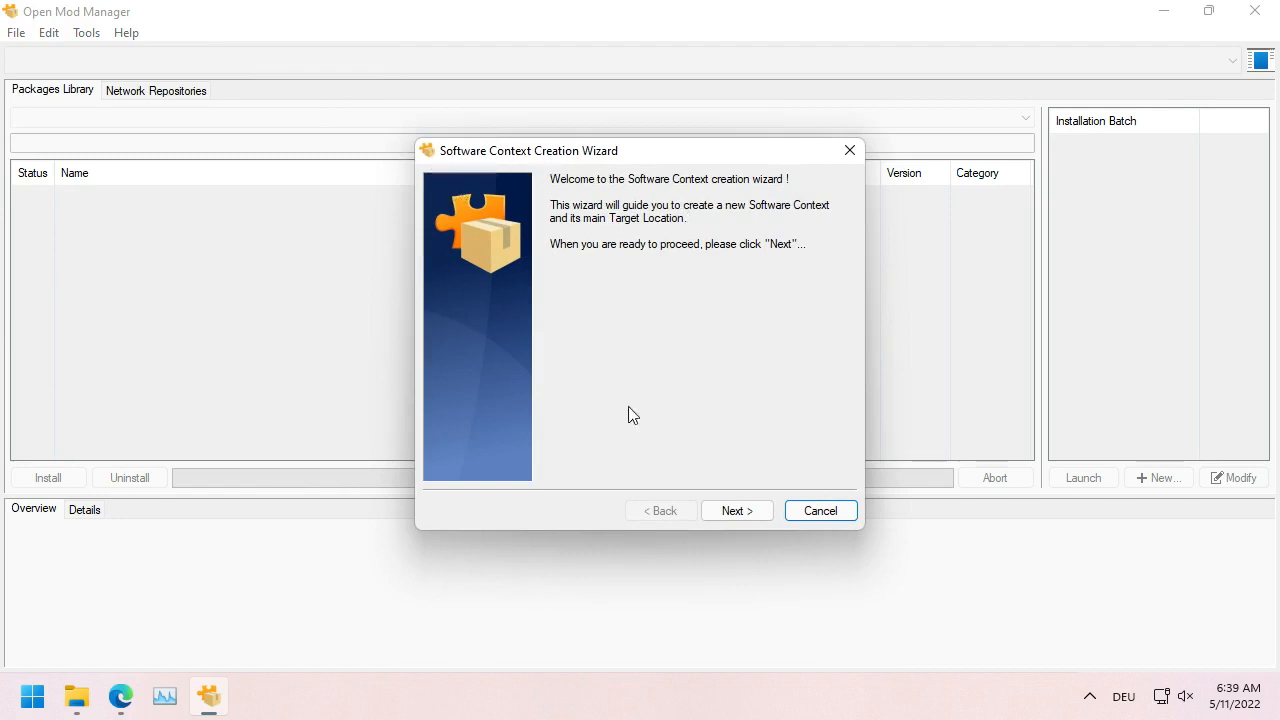
click(754, 514)
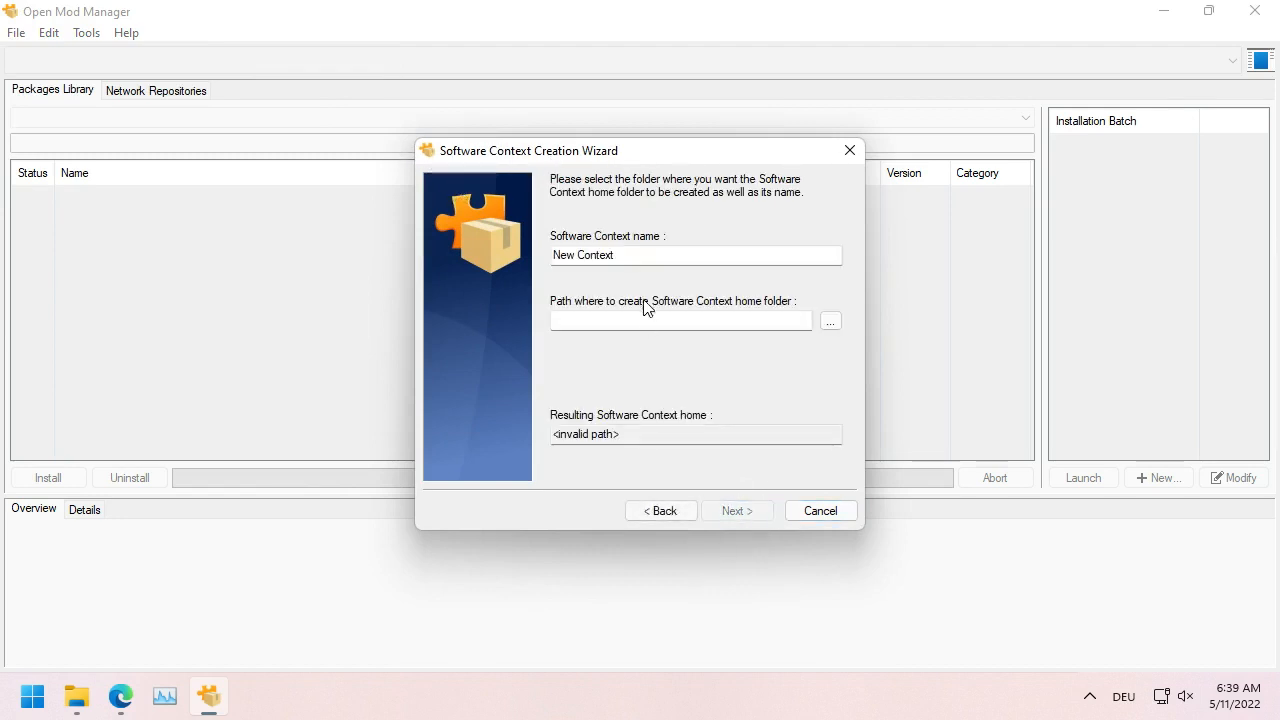
drag(630, 254, 497, 240)
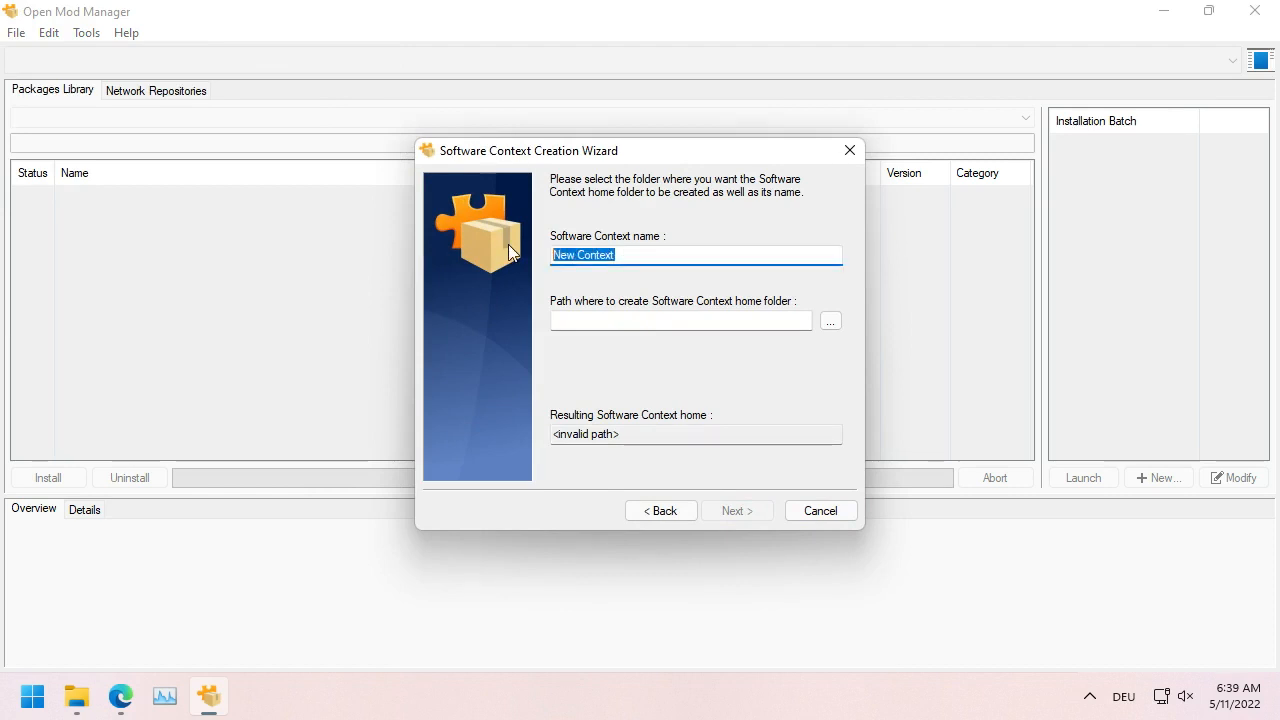
text(Au)
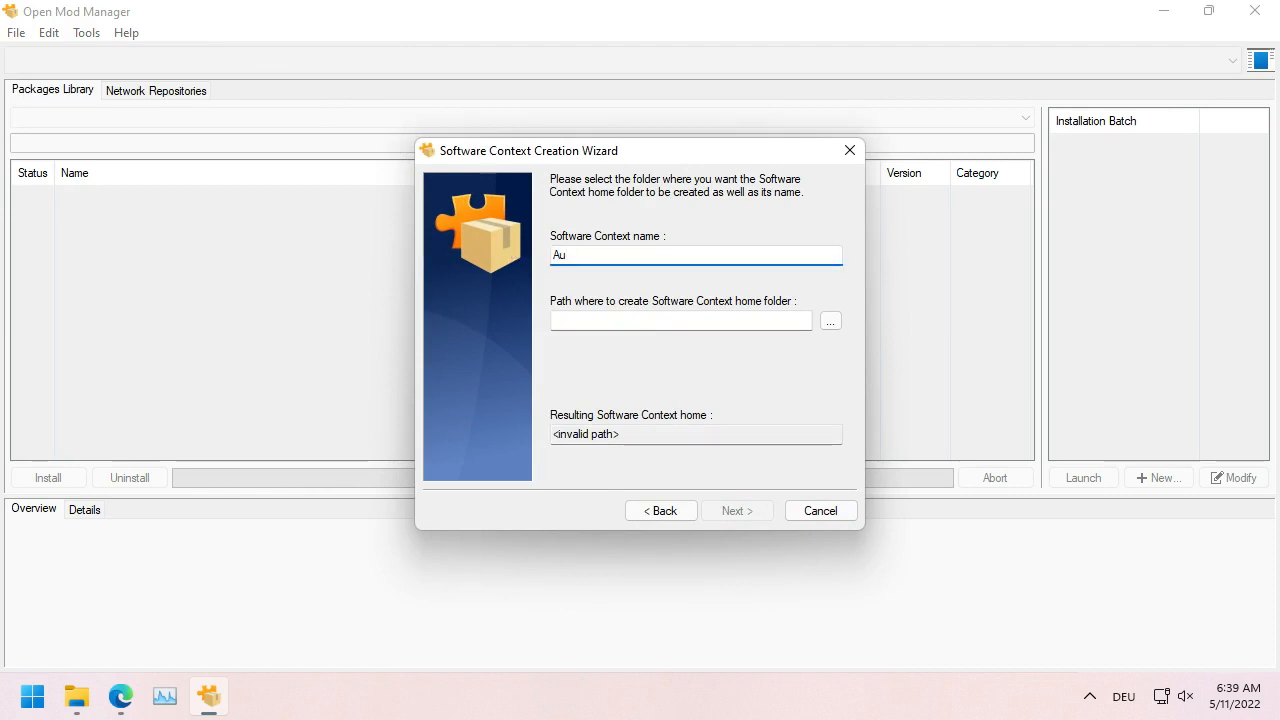
text(tomobilista)
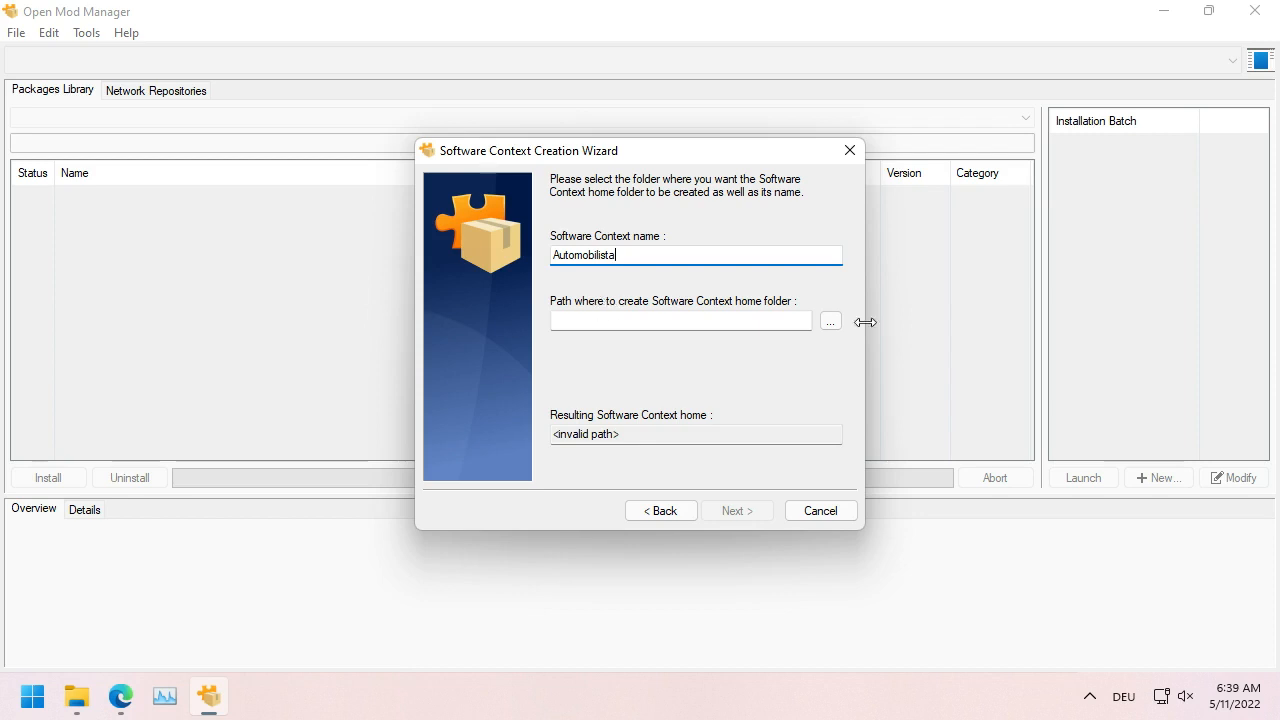
Step: Browse for the context's home folder path and select the OMM_Tutorial folder on Local Disk (C:)
click(831, 321)
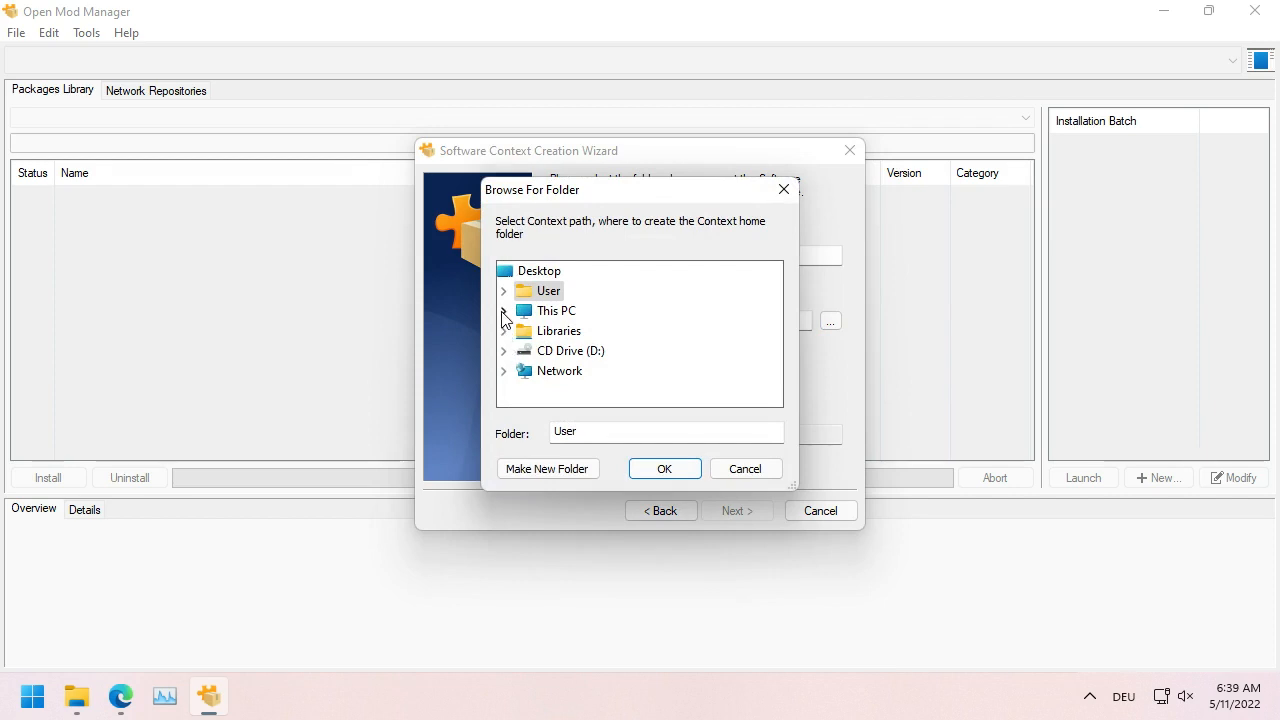
click(504, 311)
scroll(754, 369, down, 3)
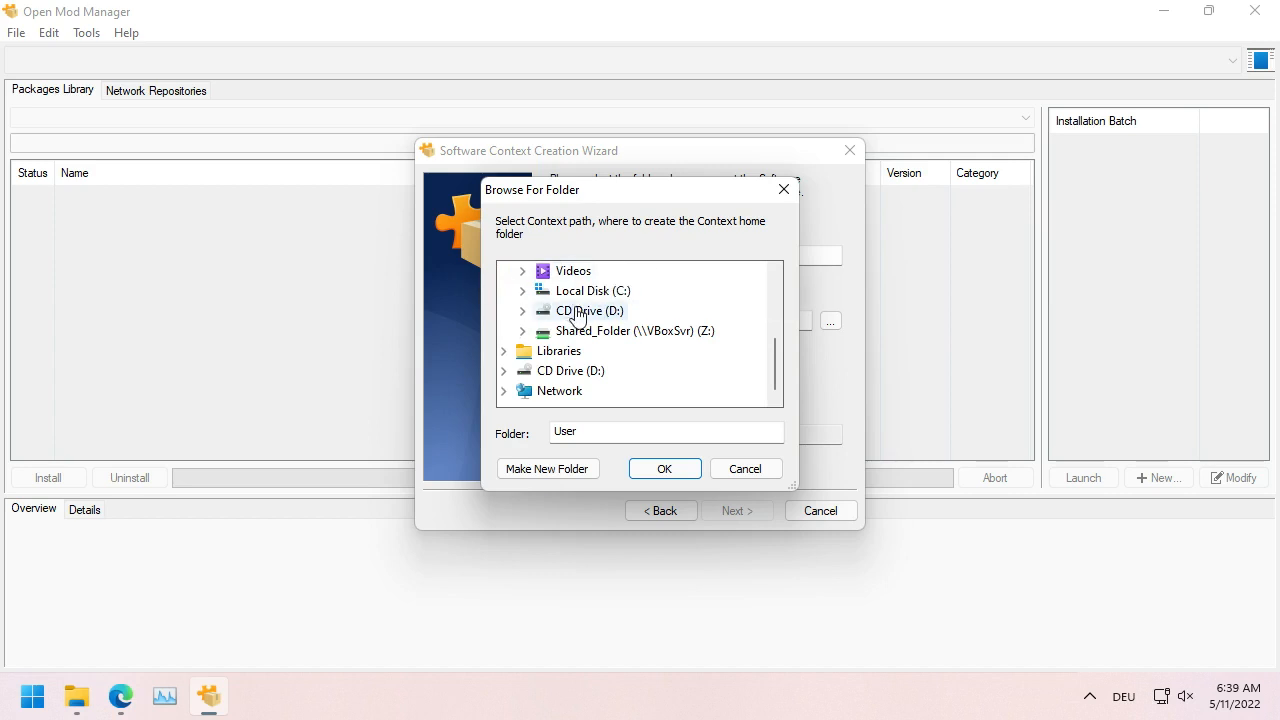
click(522, 290)
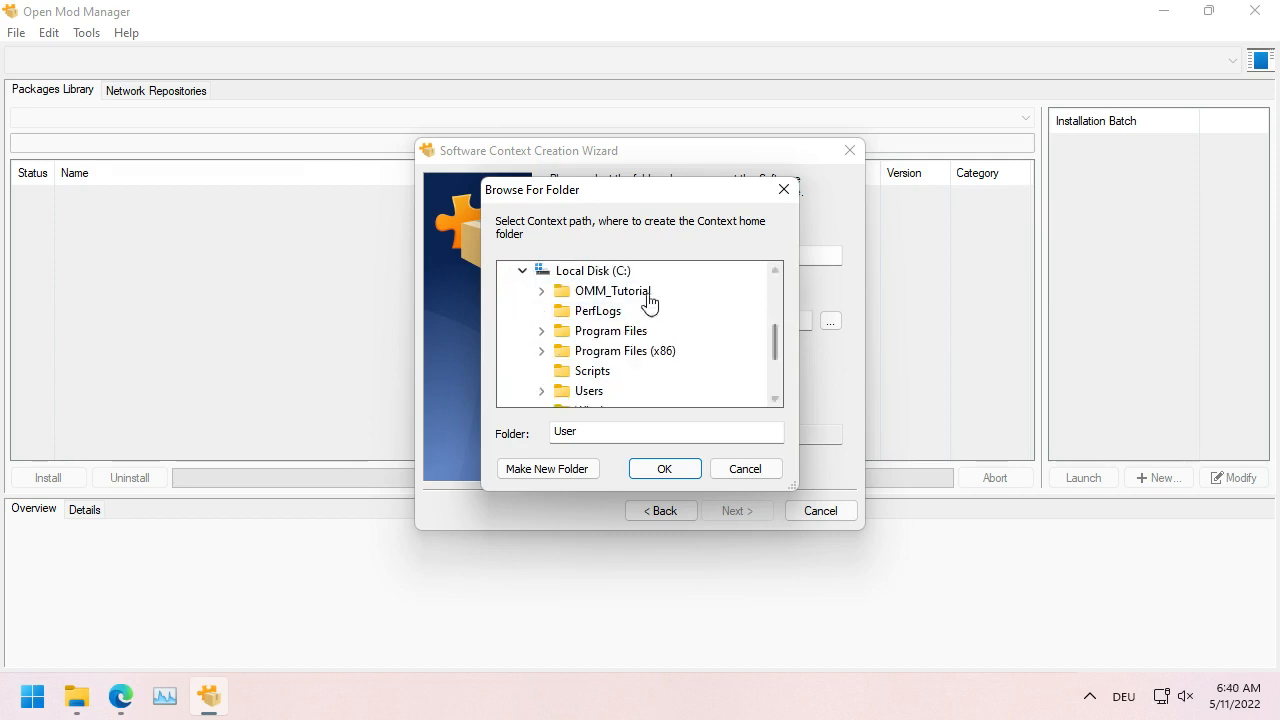
click(541, 290)
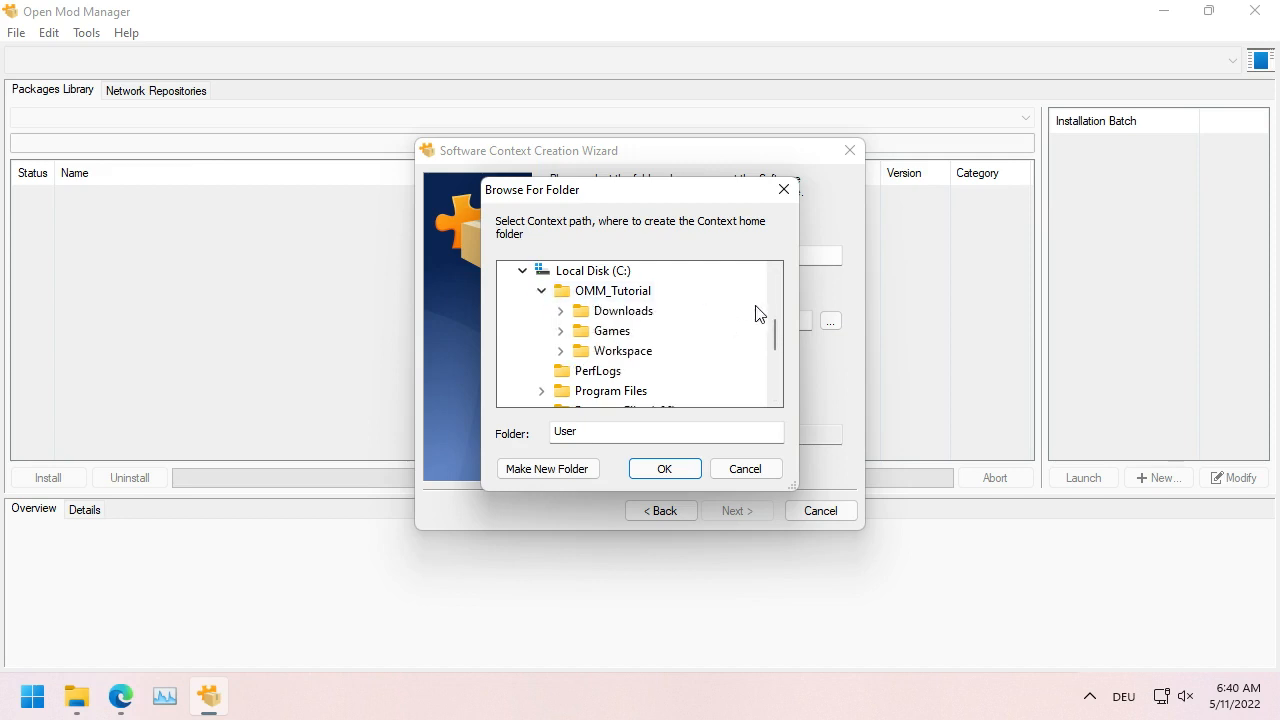
click(558, 331)
click(558, 331)
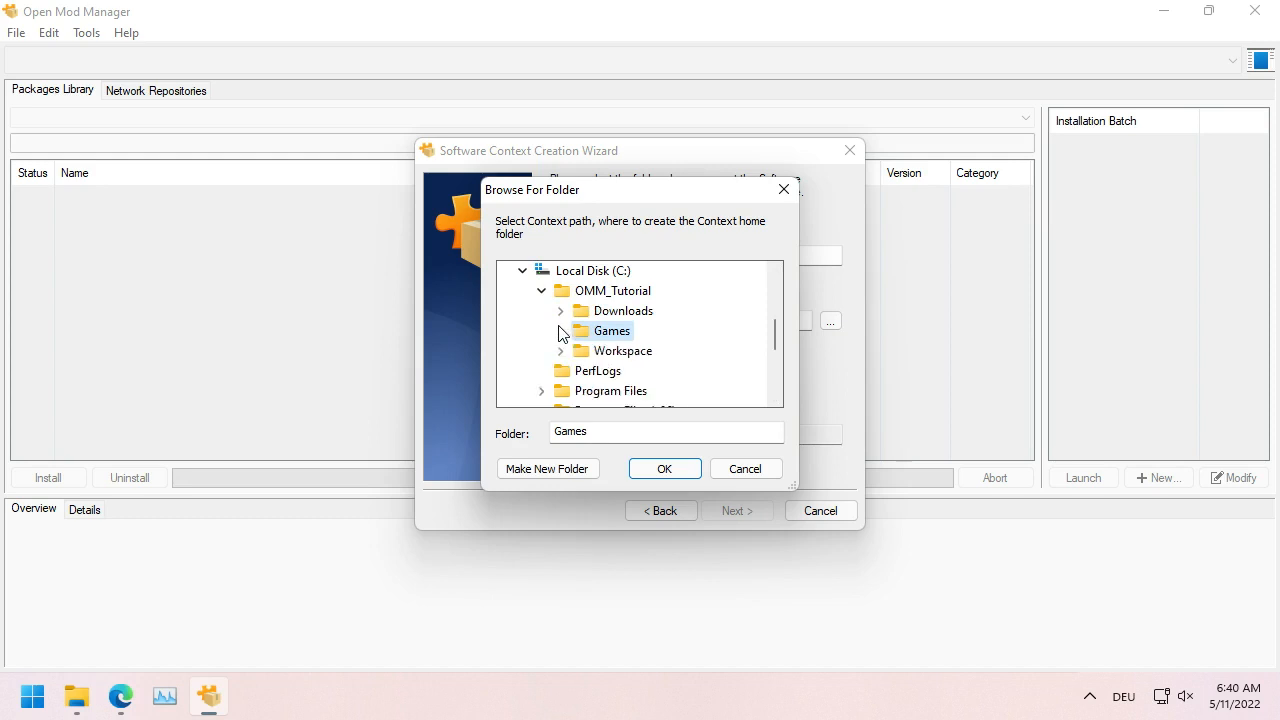
click(608, 290)
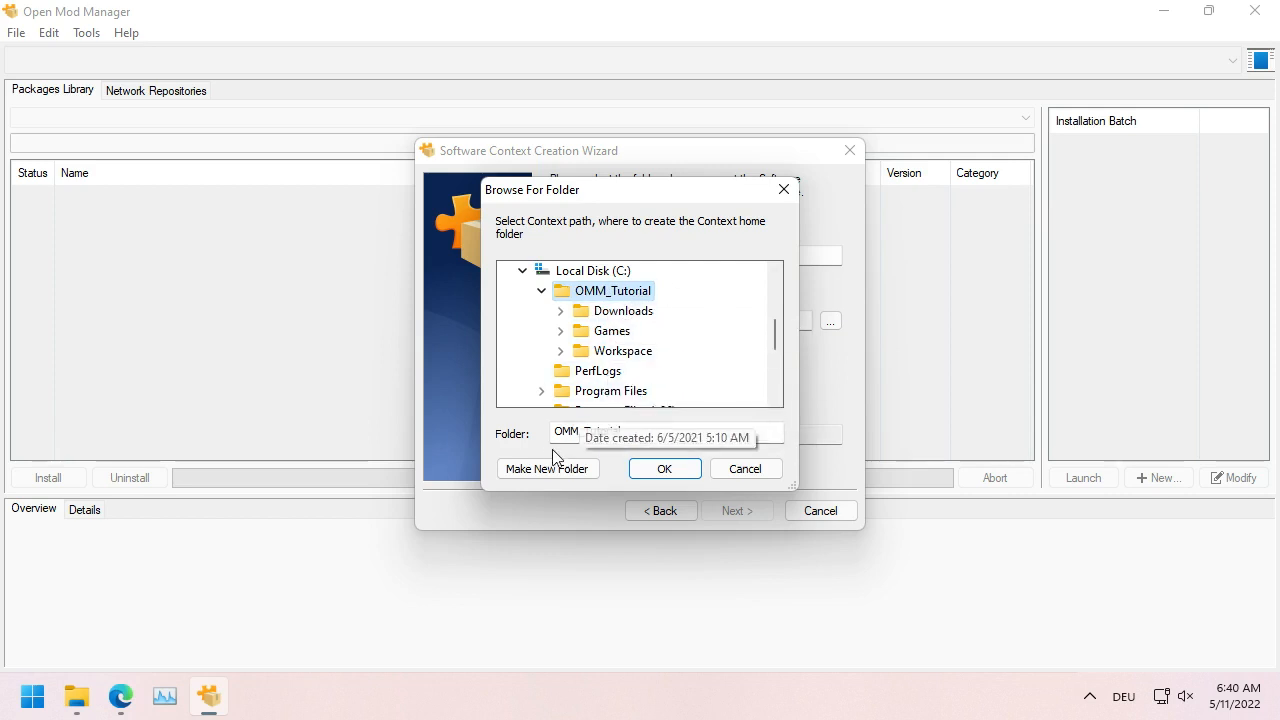
Step: Create a folder named Mods inside OMM_Tutorial and use it as the path for the Software Context home folder
click(537, 475)
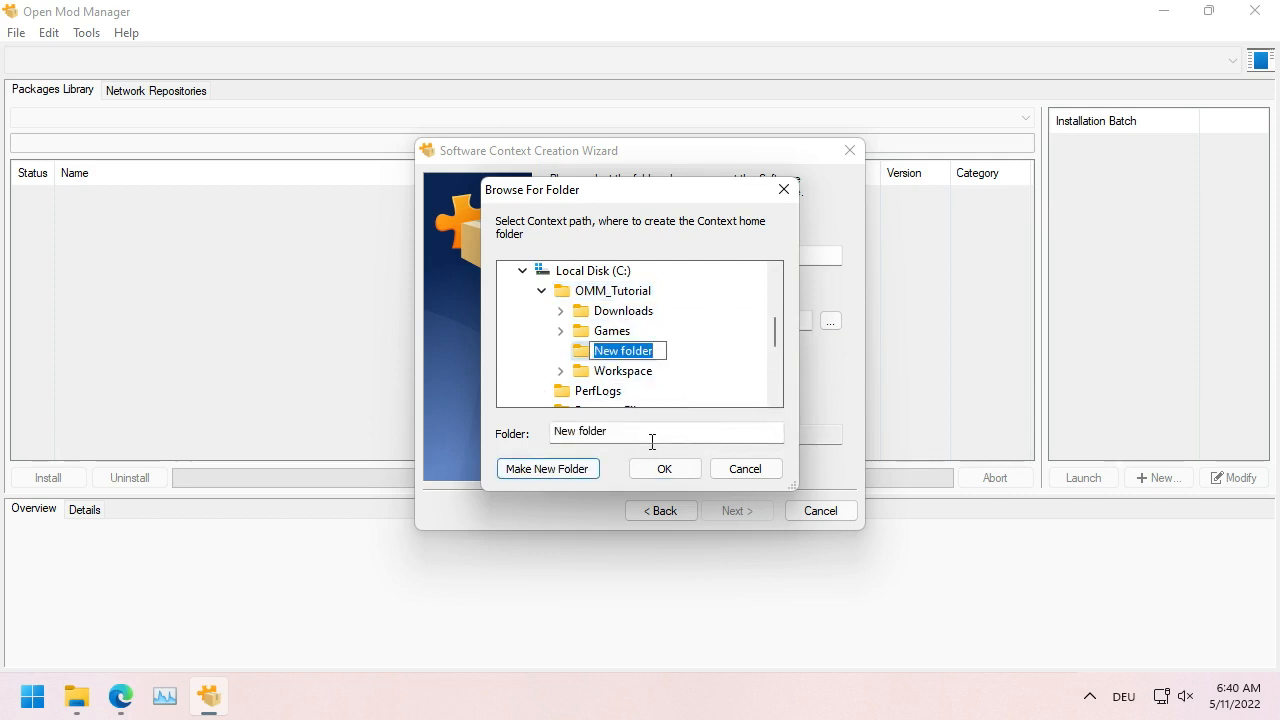
text(Mods)
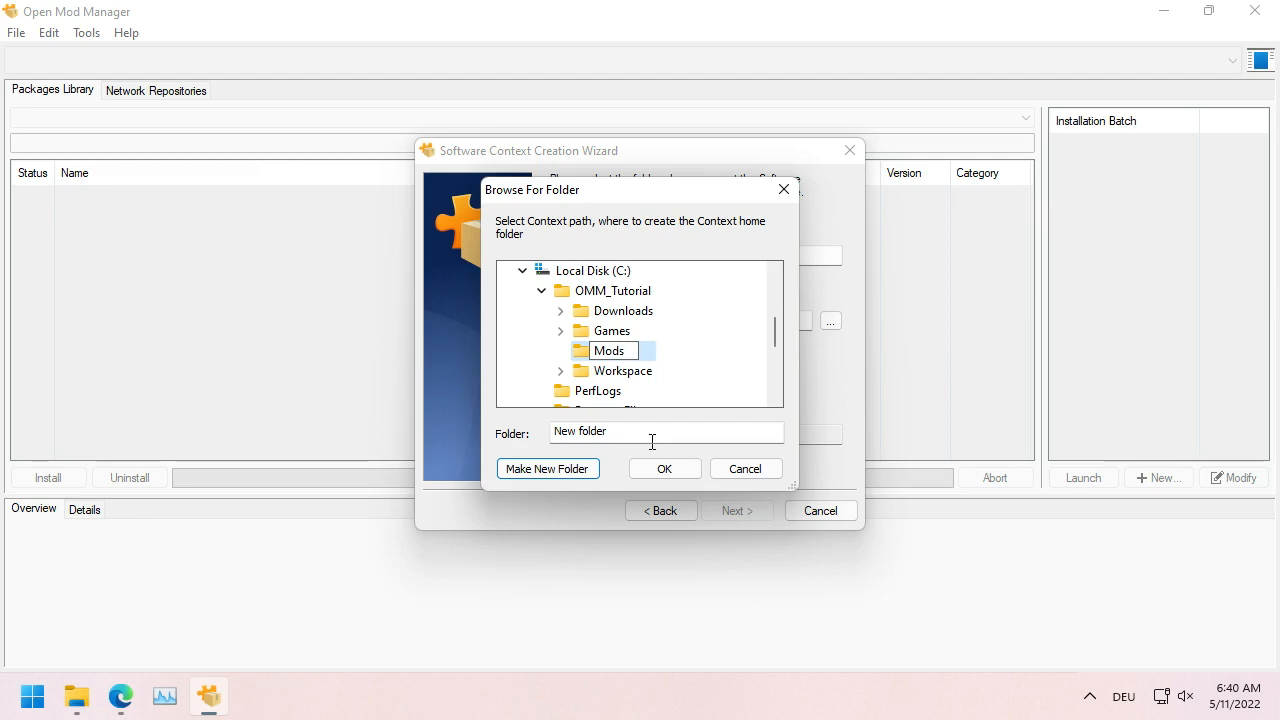
text(ä)
key(BackSpace)
key(Return)
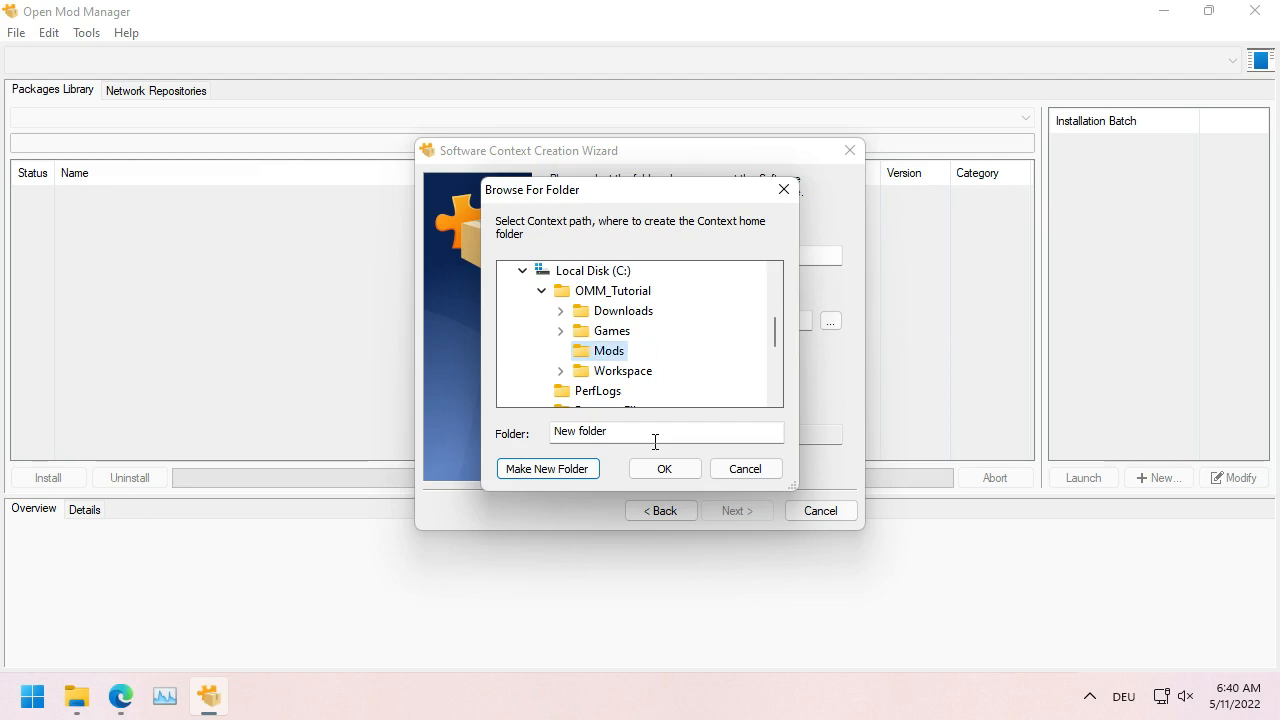
click(672, 470)
click(670, 476)
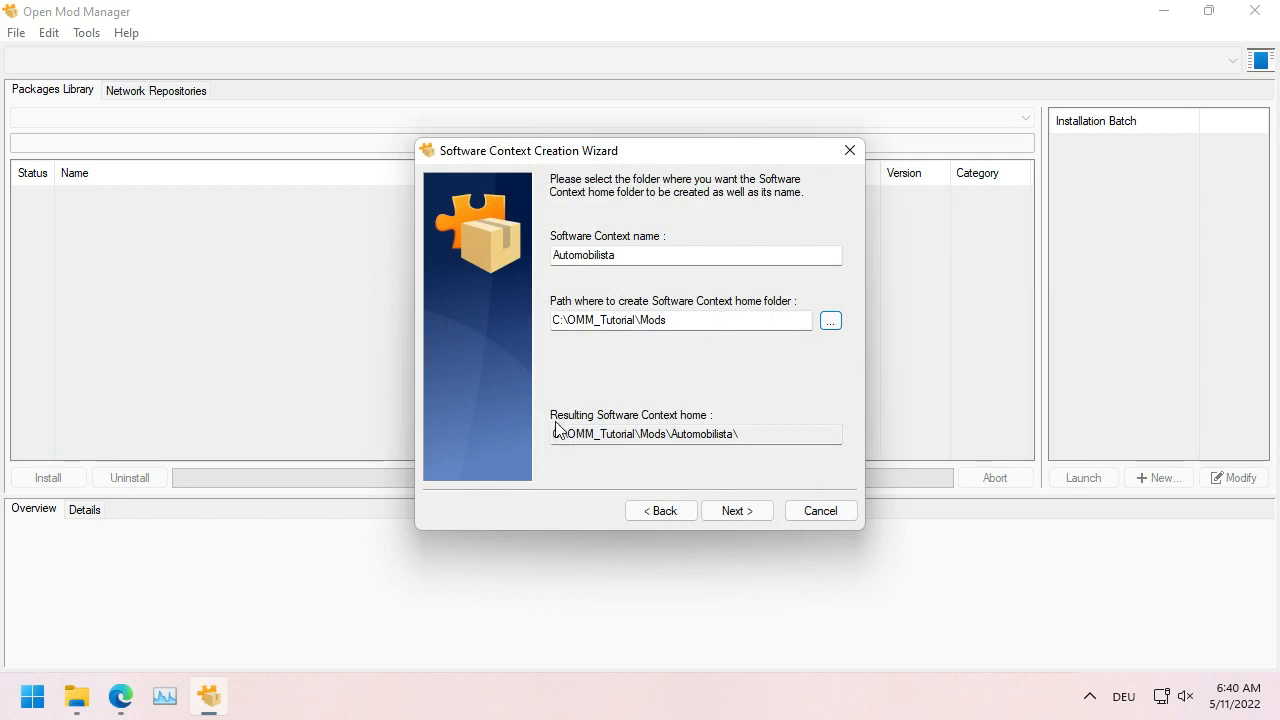
double_click(667, 434)
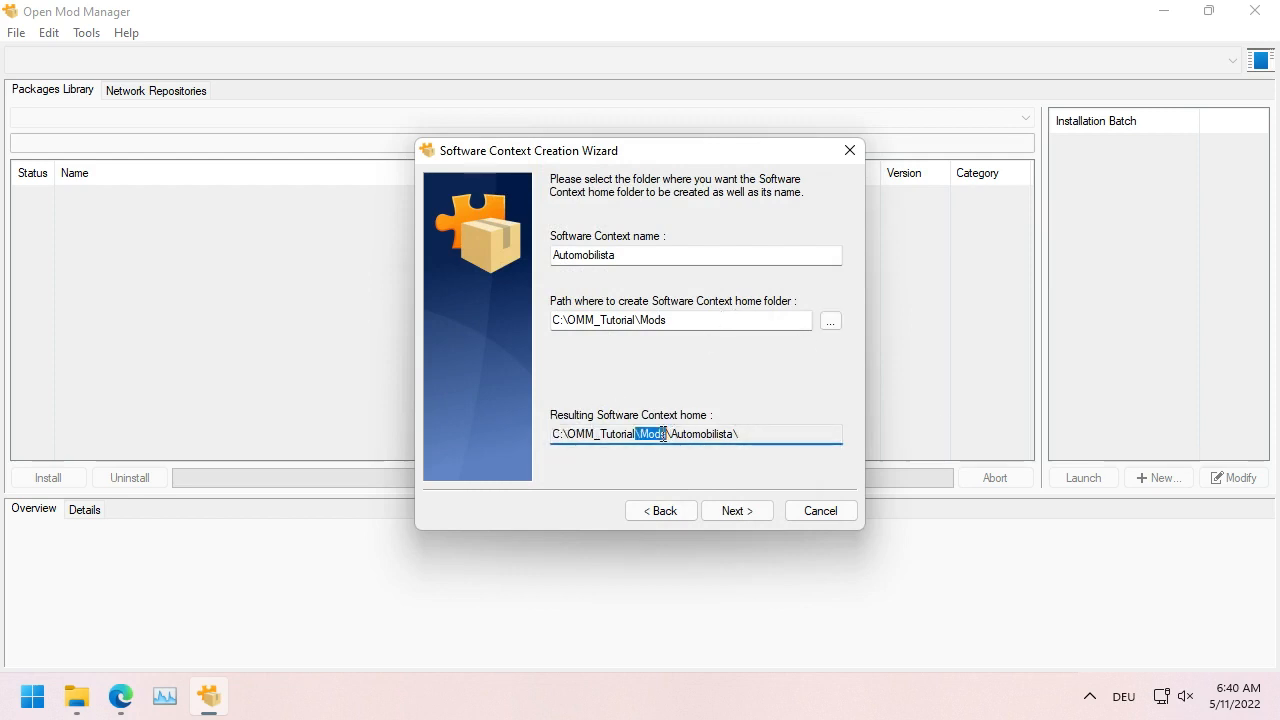
double_click(704, 434)
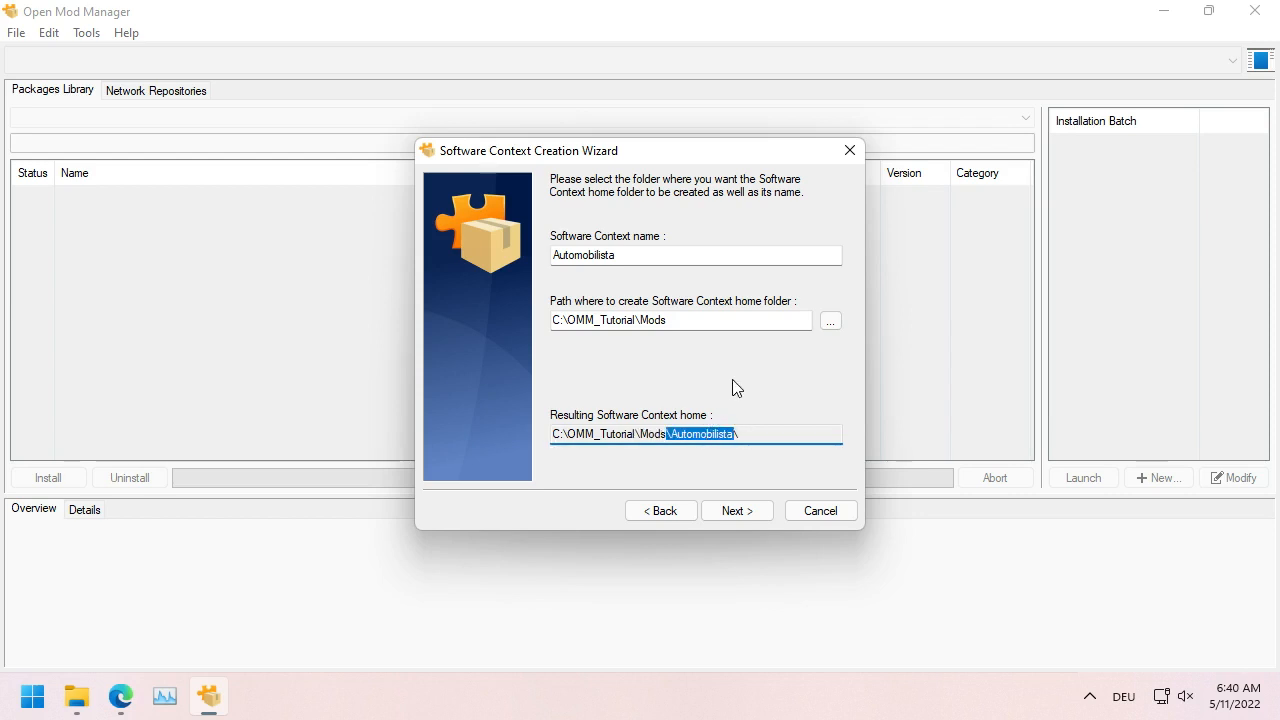
Step: Accept the Software Context home folder settings and name the Target Location MainGame
click(748, 434)
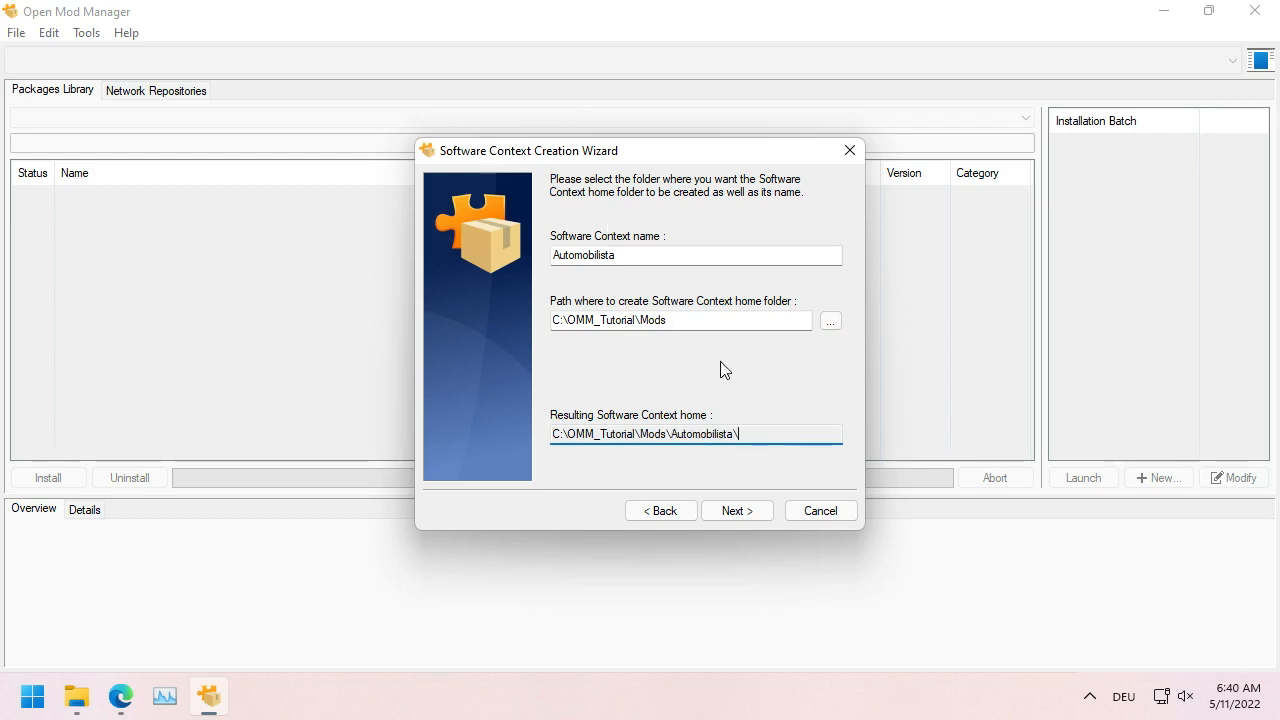
click(727, 511)
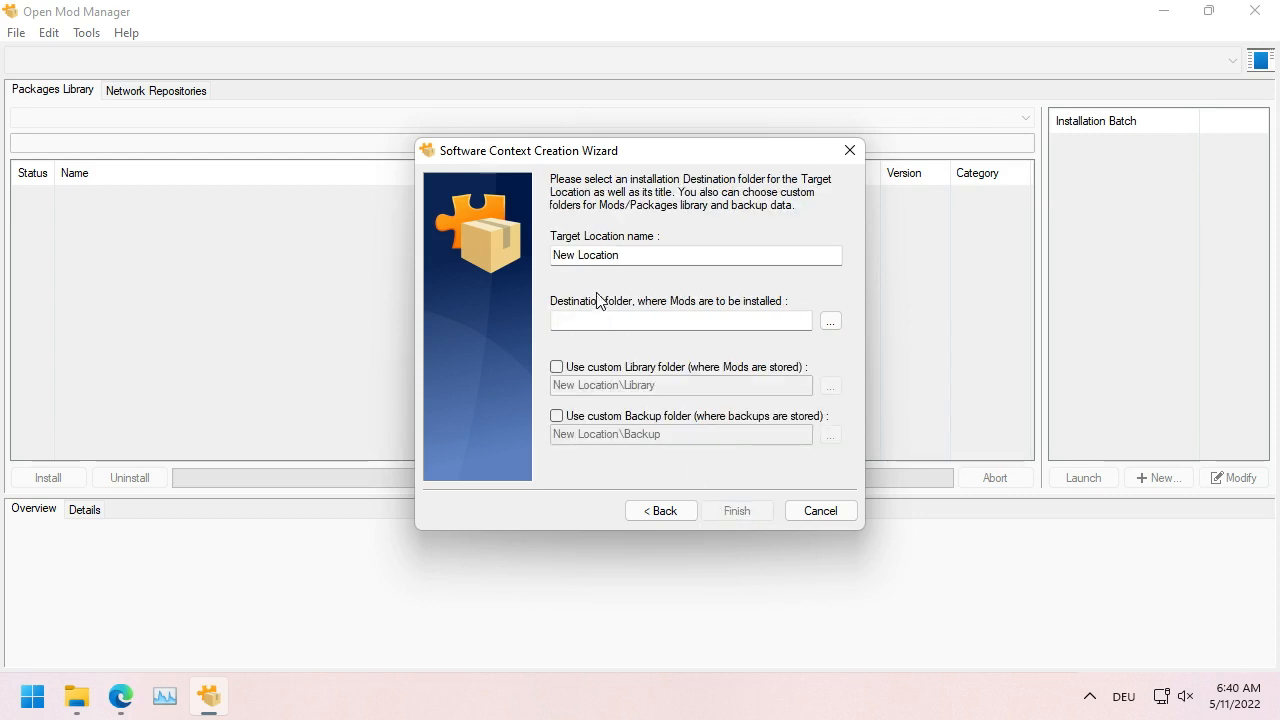
click(658, 257)
drag(625, 256, 488, 254)
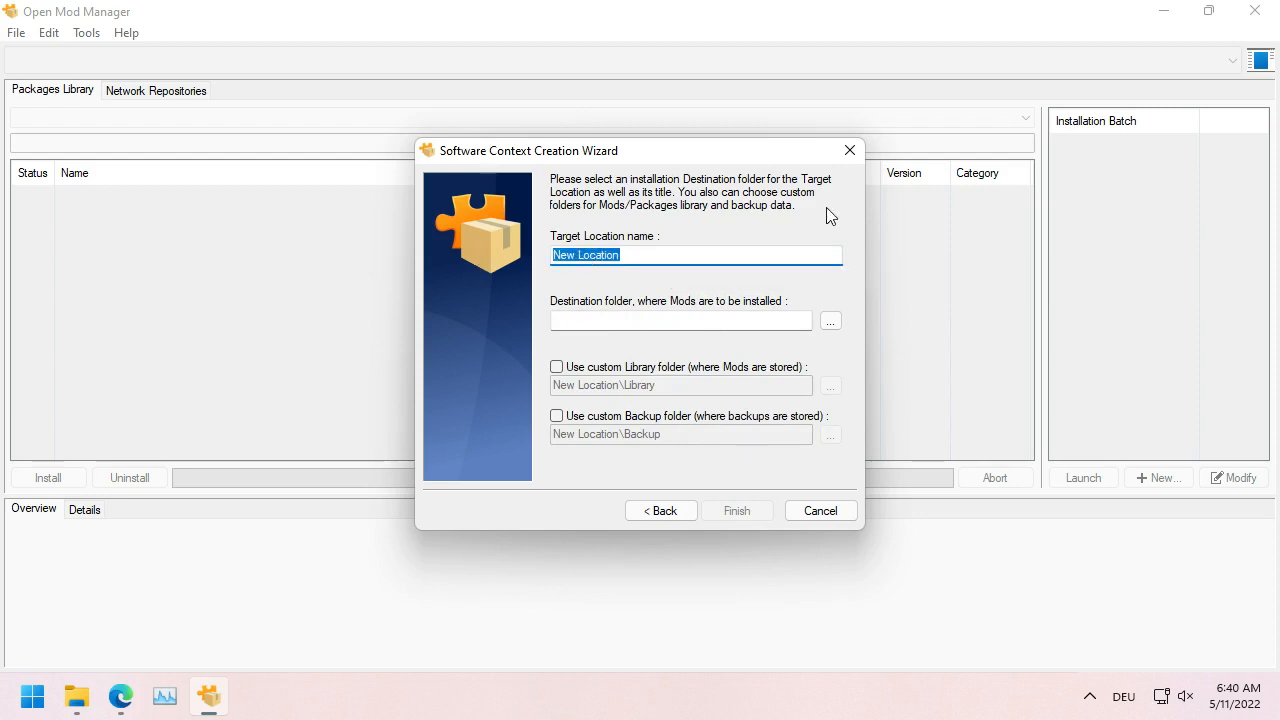
text(MainGame)
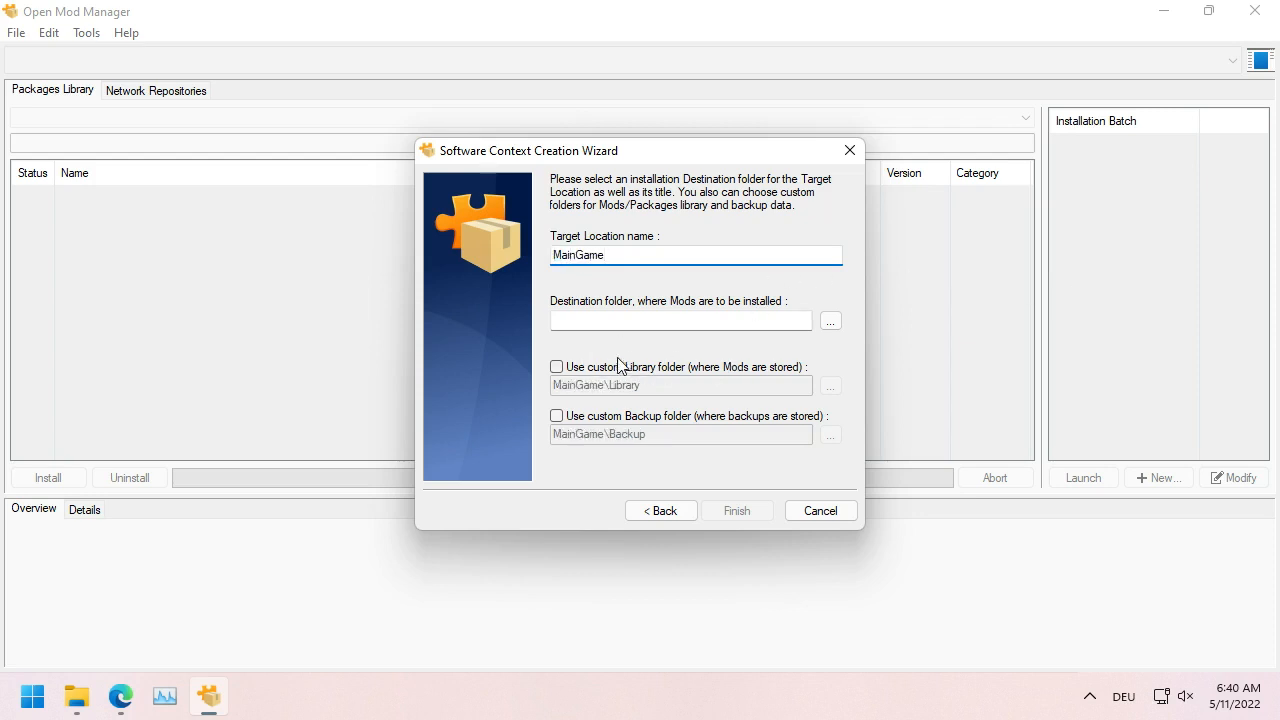
Step: Set the destination folder where mods are installed to C:\OMM_Tutorial\Games\Automobilista
click(830, 321)
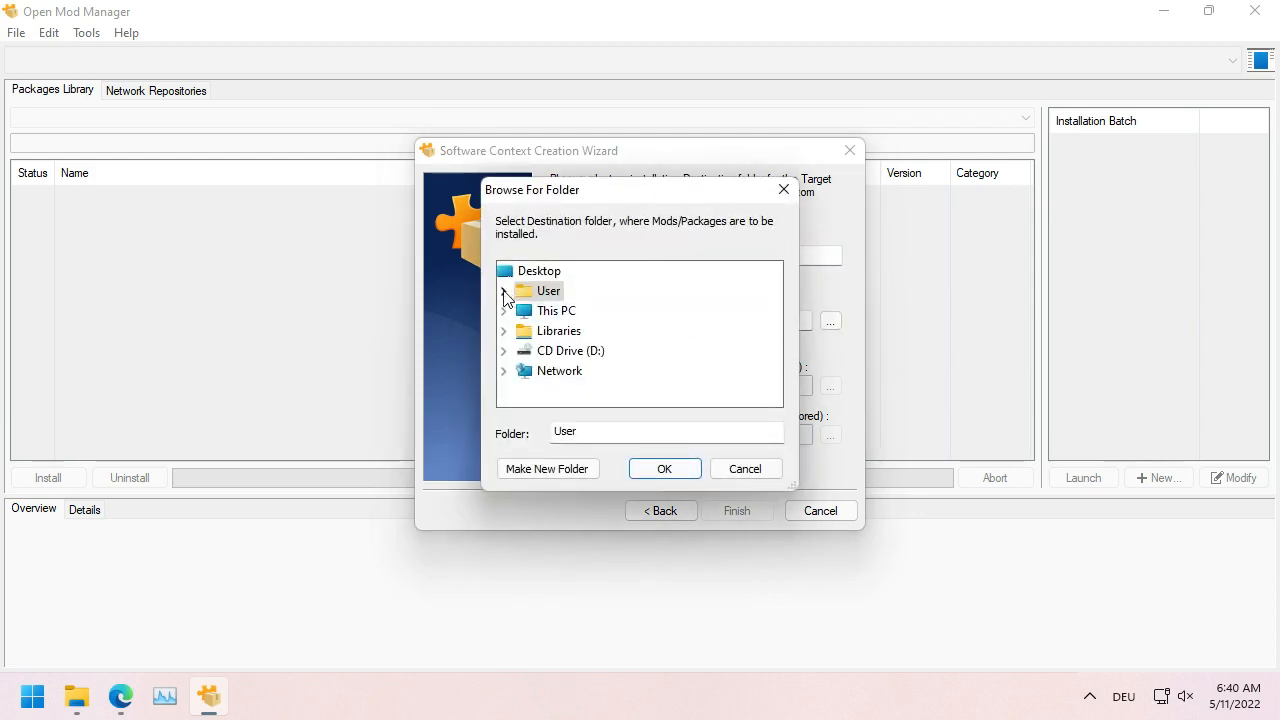
click(503, 311)
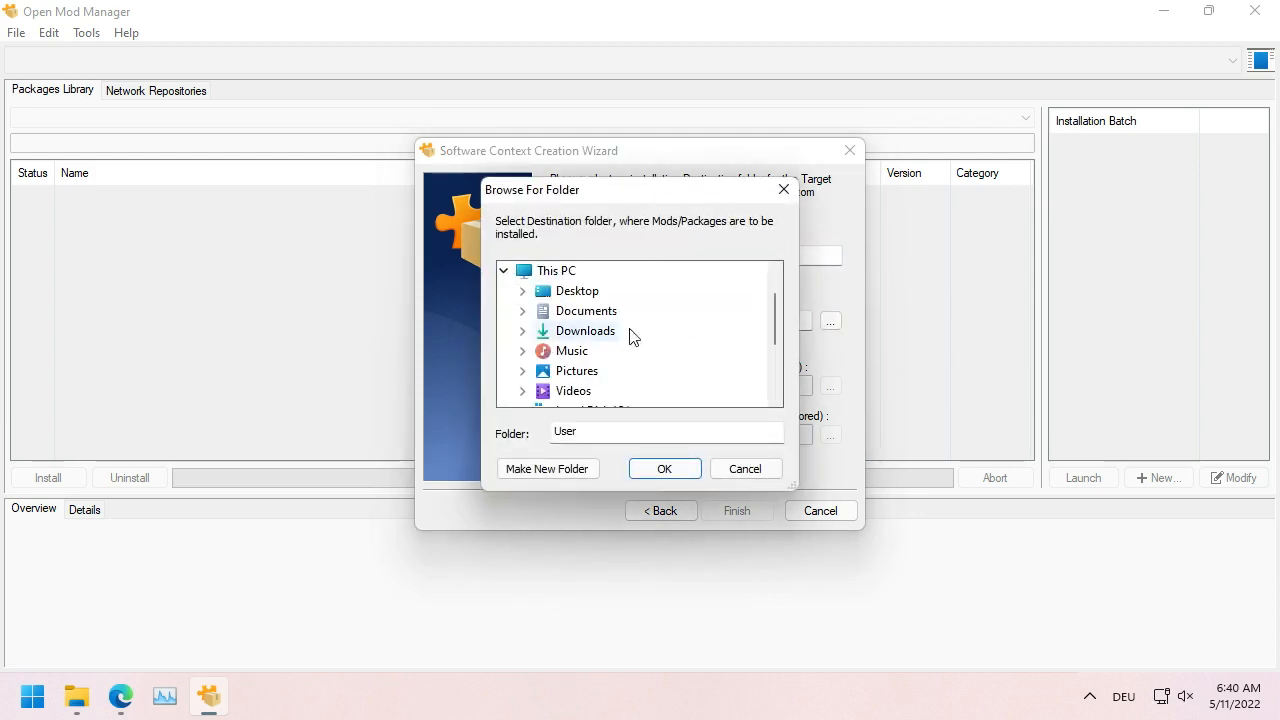
scroll(700, 336, down, 2)
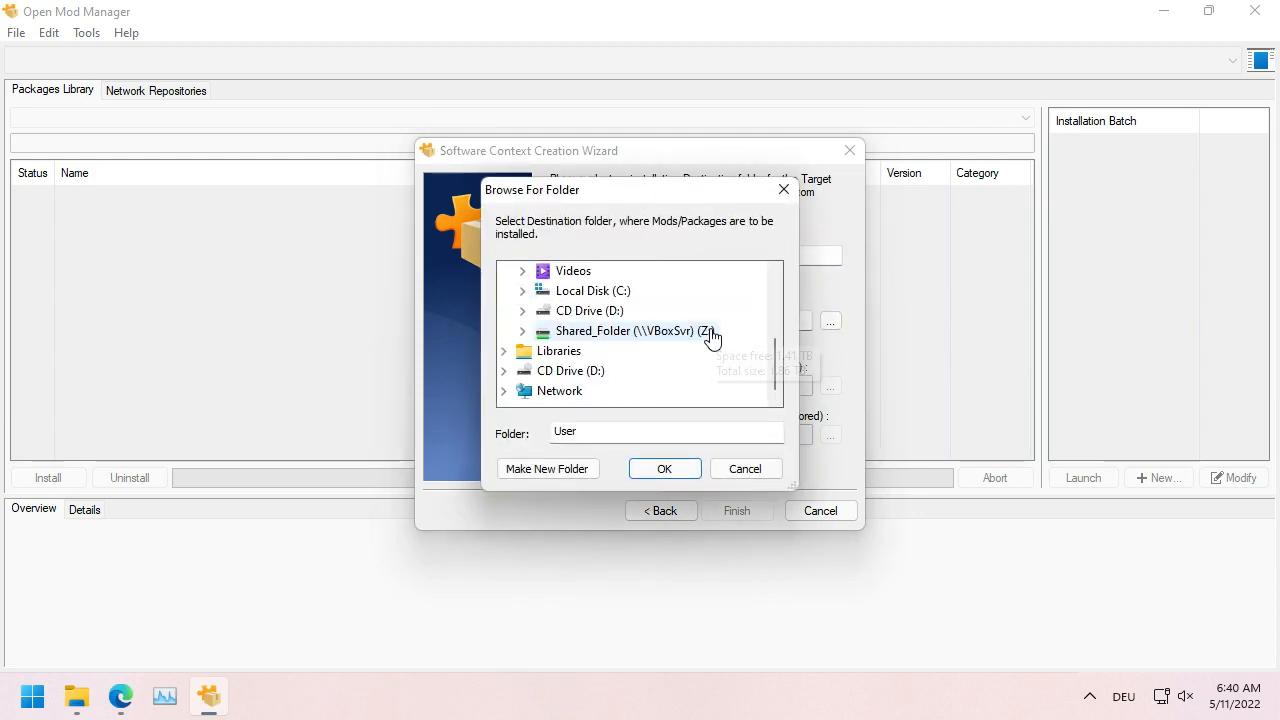
click(523, 292)
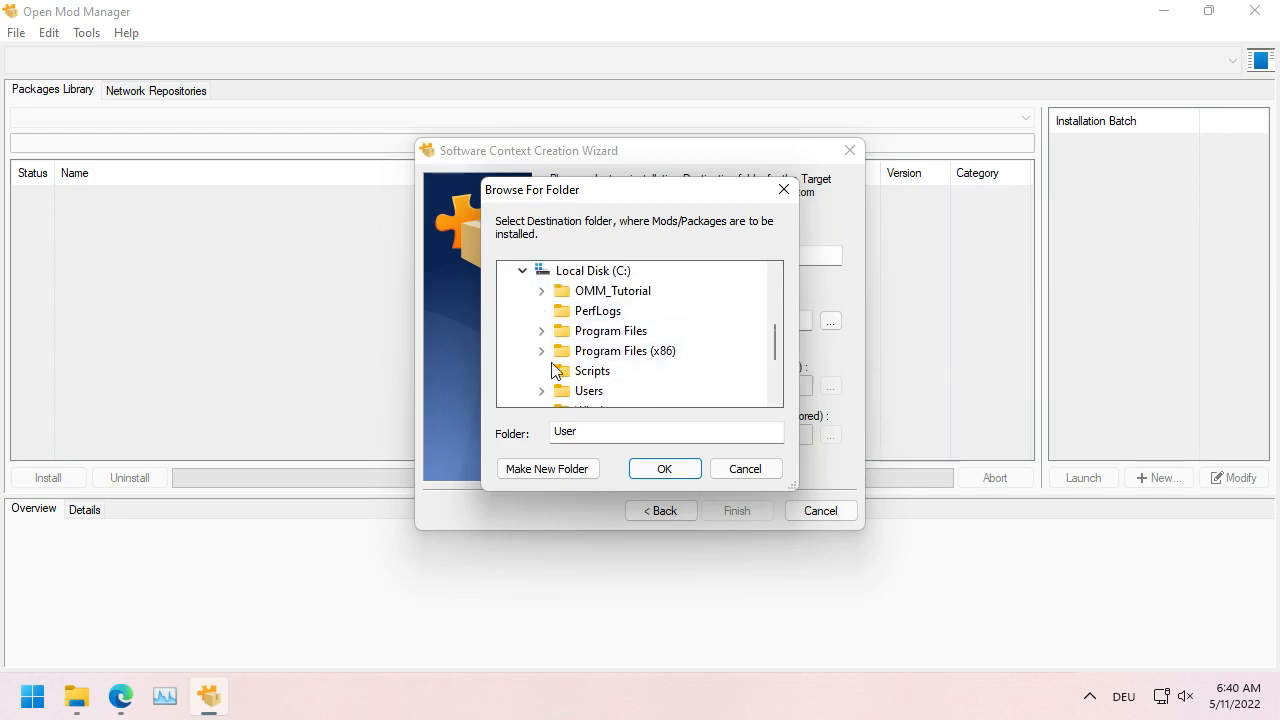
scroll(547, 372, down, 2)
scroll(694, 297, up, 2)
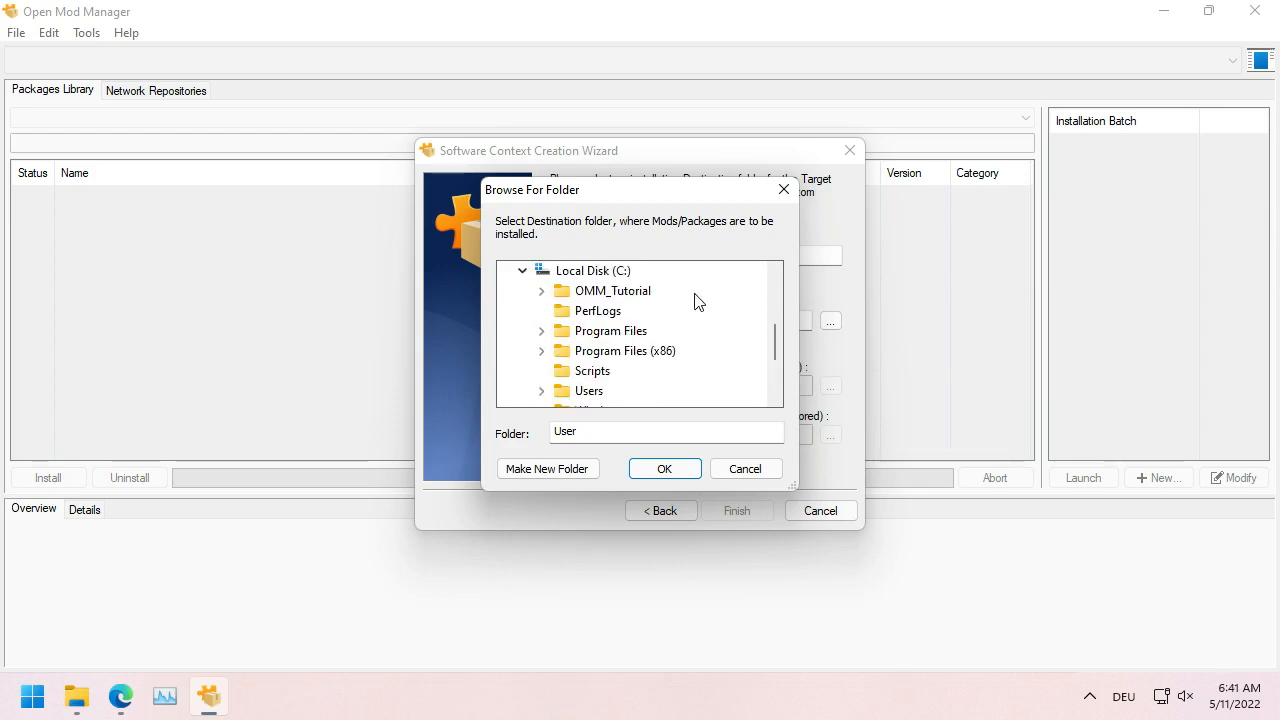
click(541, 291)
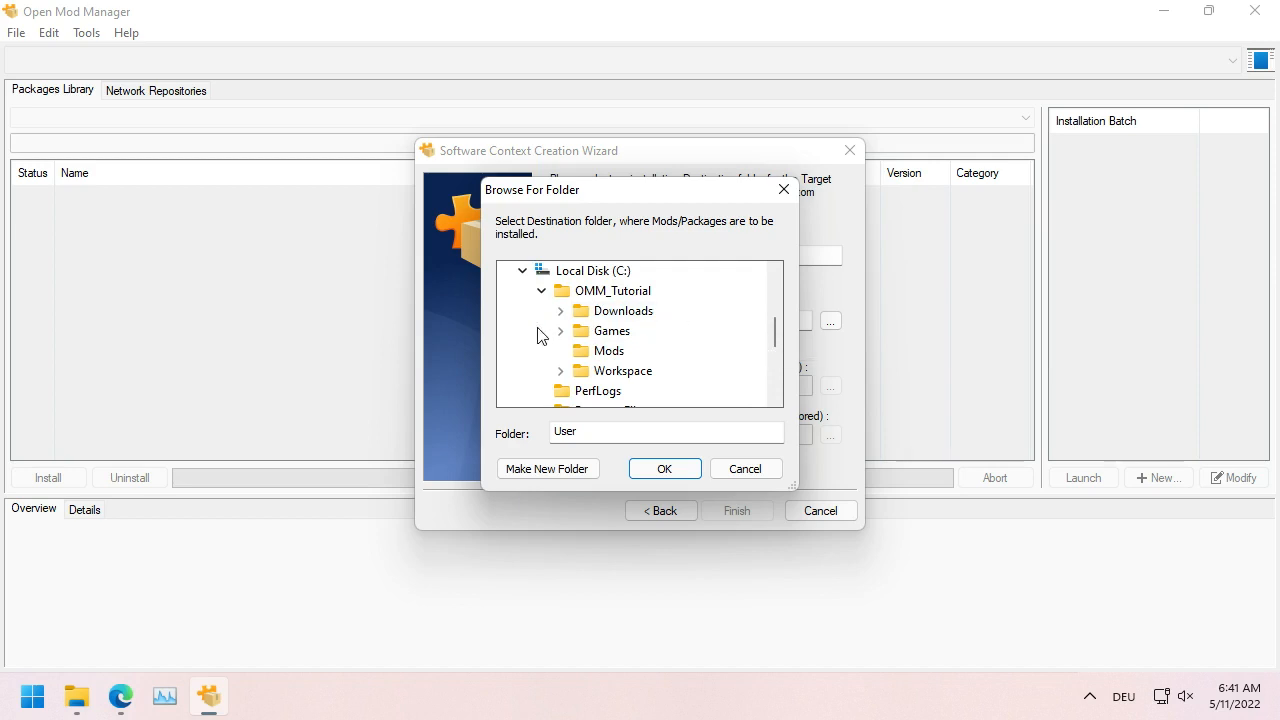
click(561, 331)
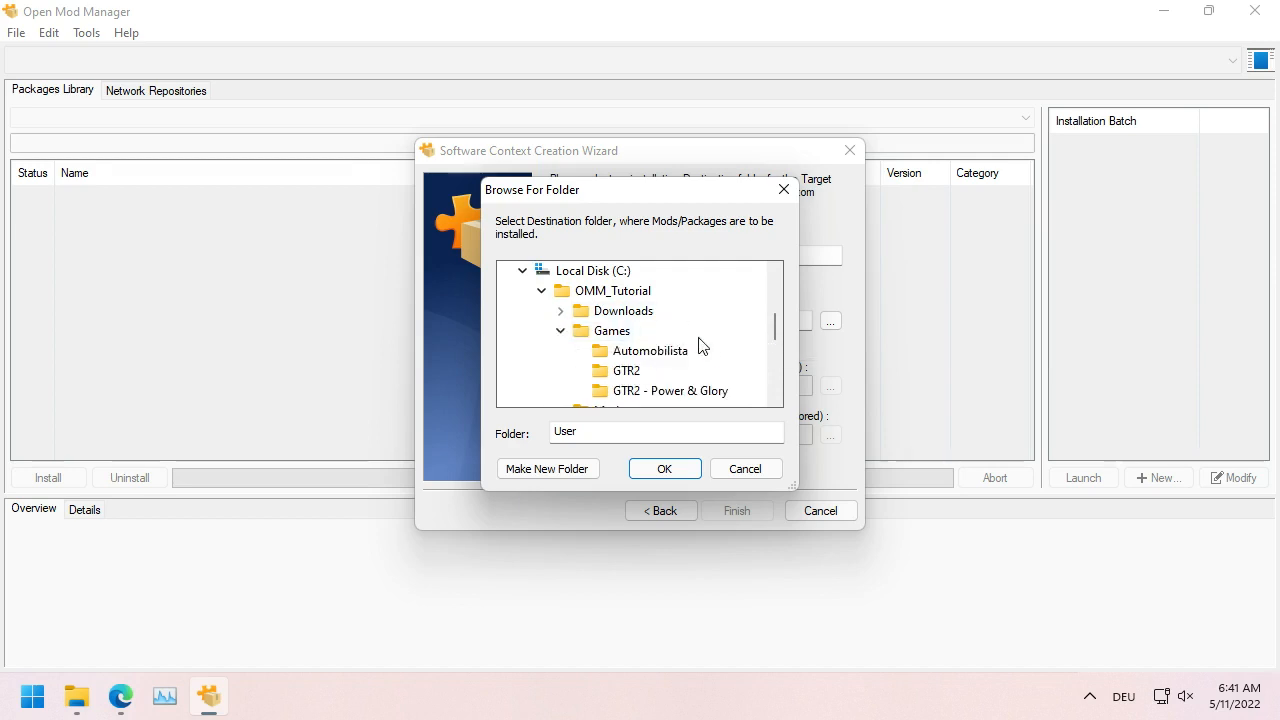
click(614, 356)
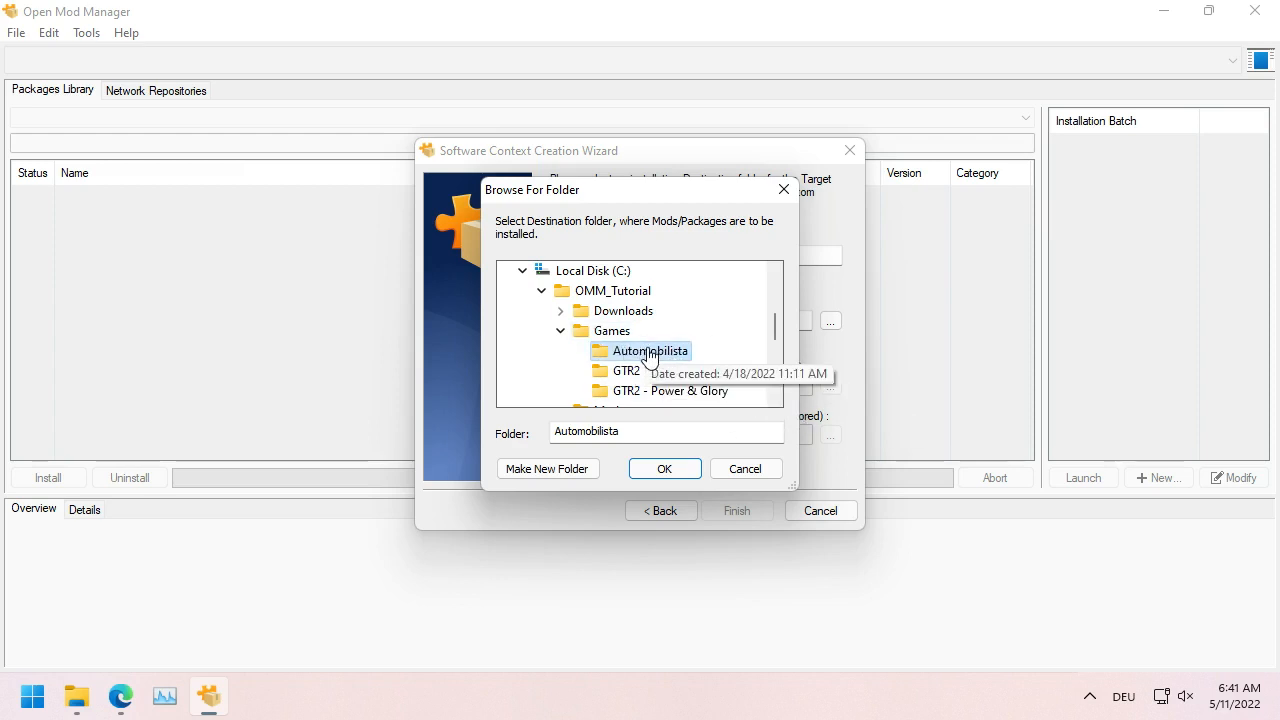
click(680, 469)
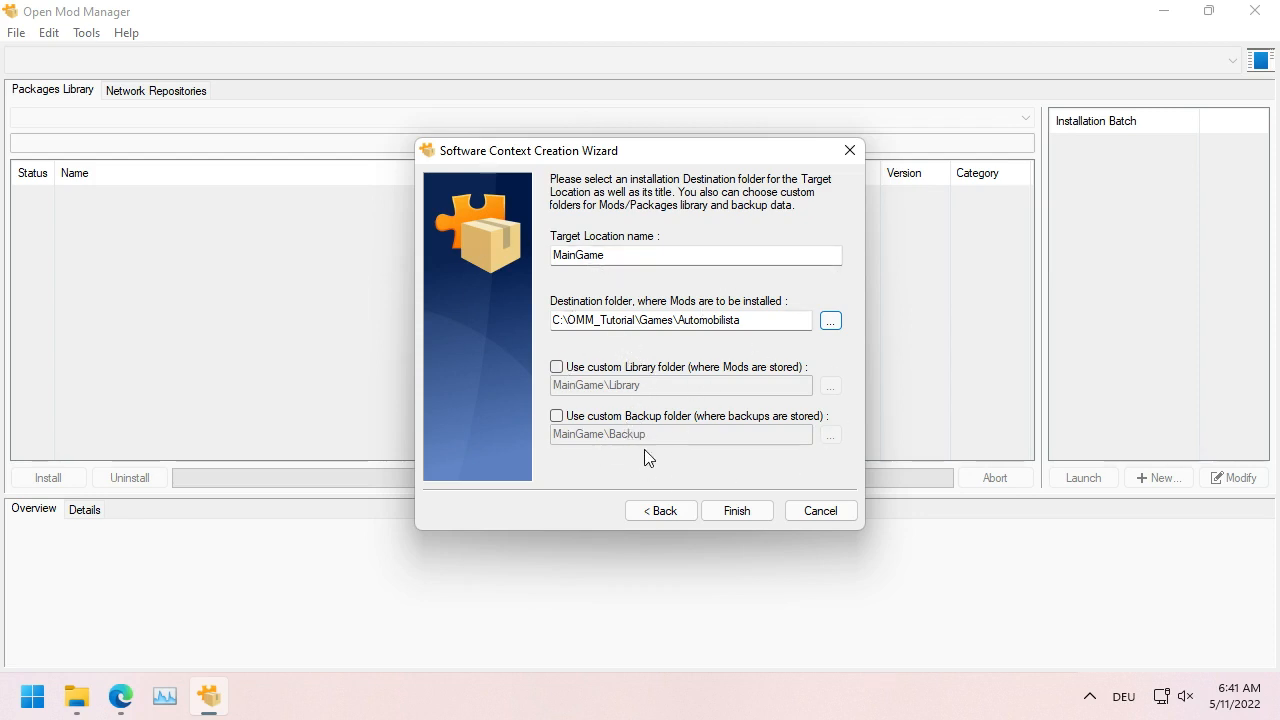
Step: Finish the Software Context creation with default Library and Backup folders and select the Automobilista context as active
click(747, 513)
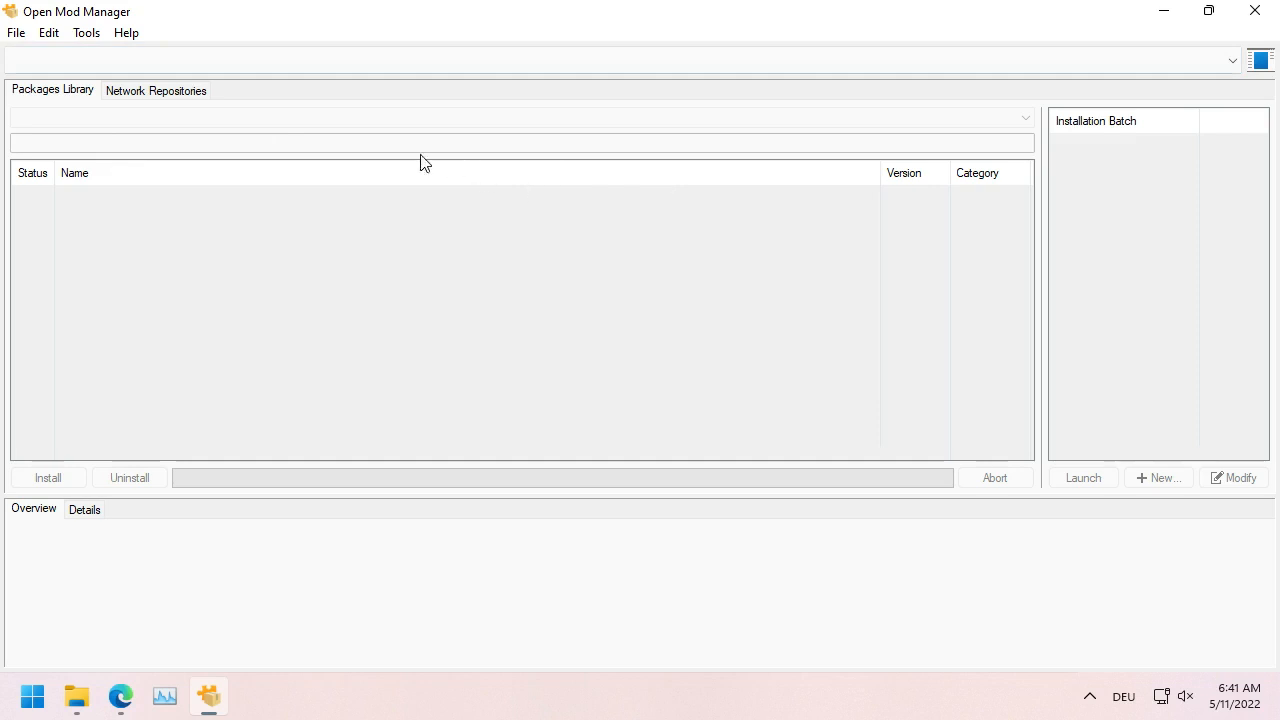
click(1134, 60)
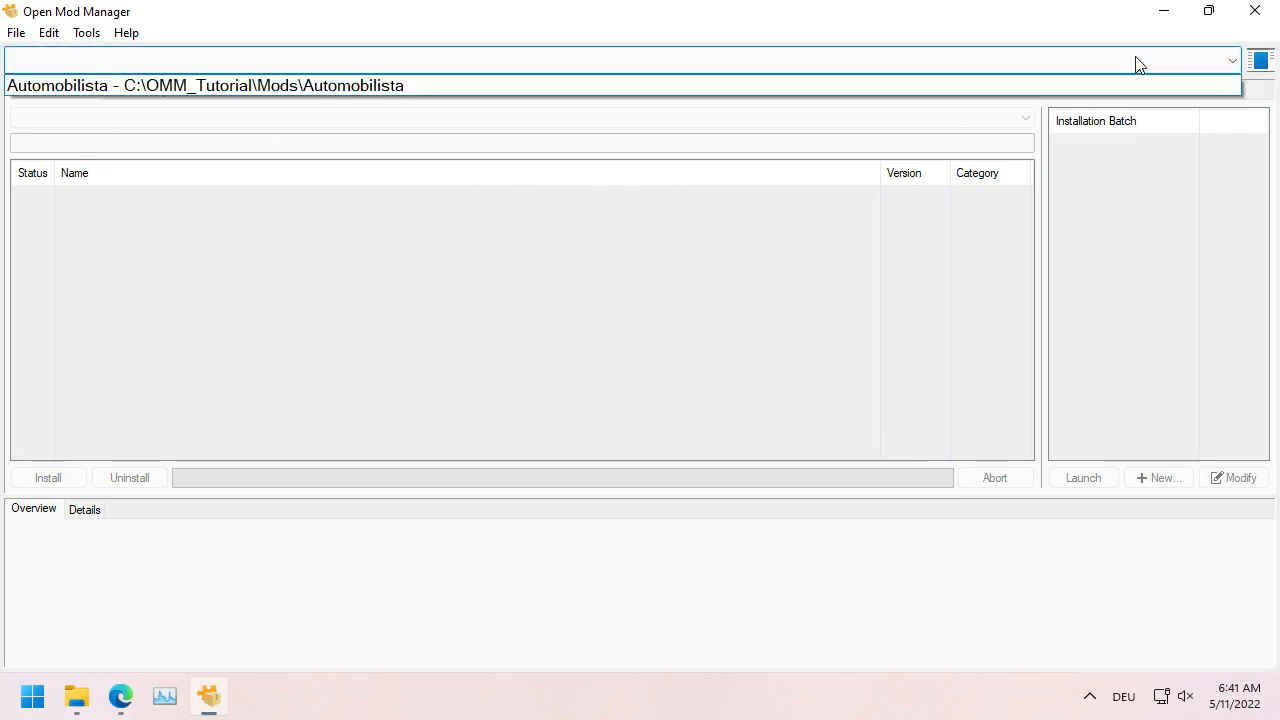
click(373, 86)
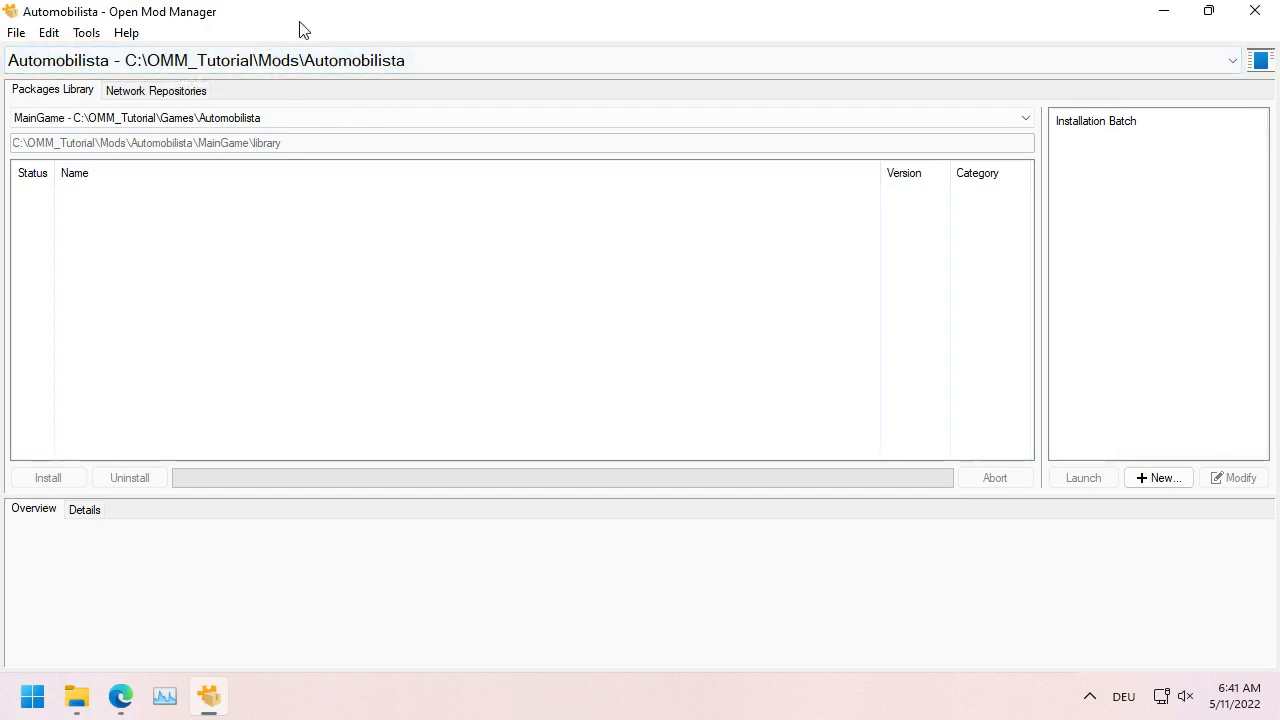
Step: In the Manager options, keep opening contexts at startup enabled and remove the listed startup context file
click(84, 32)
mouse_move(53, 35)
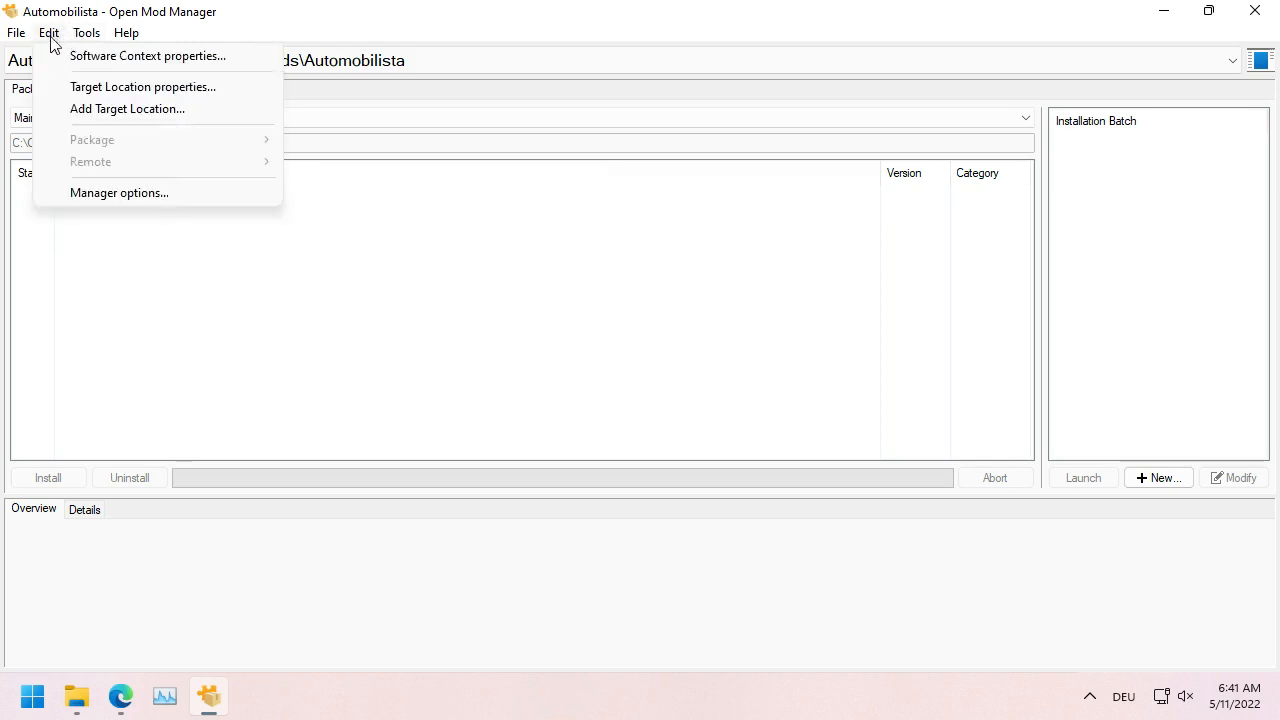
click(99, 200)
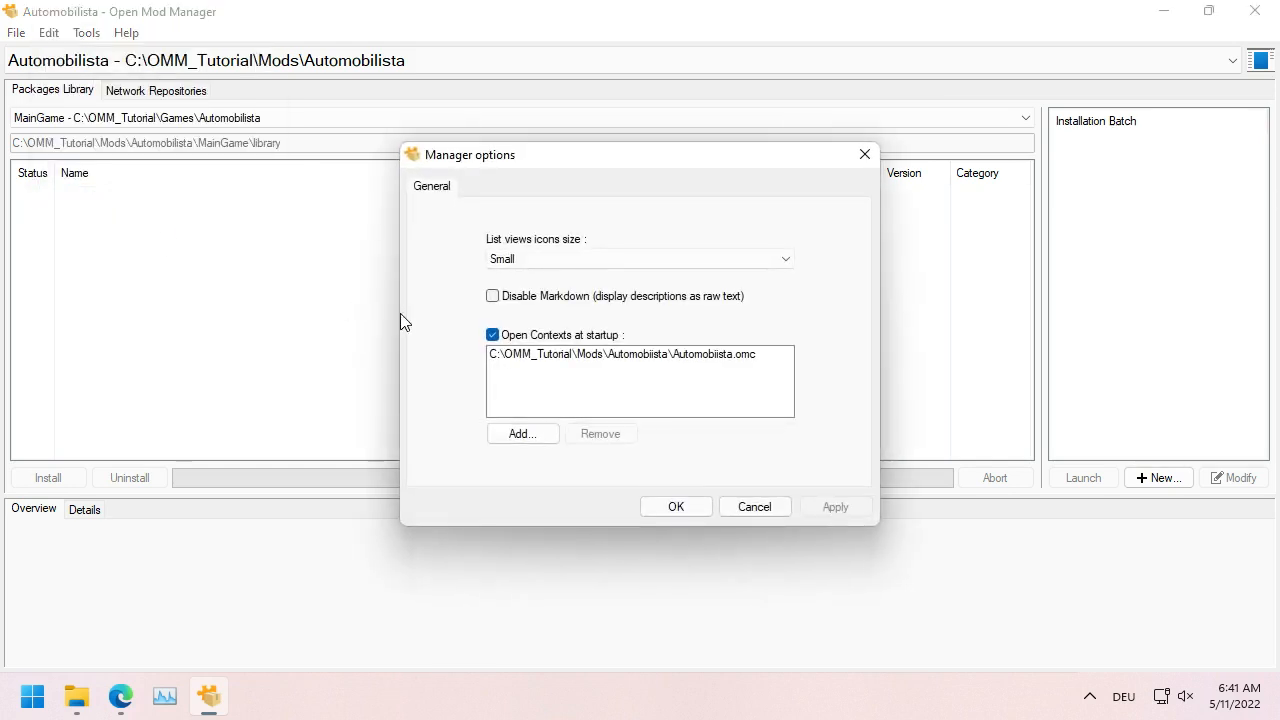
click(511, 338)
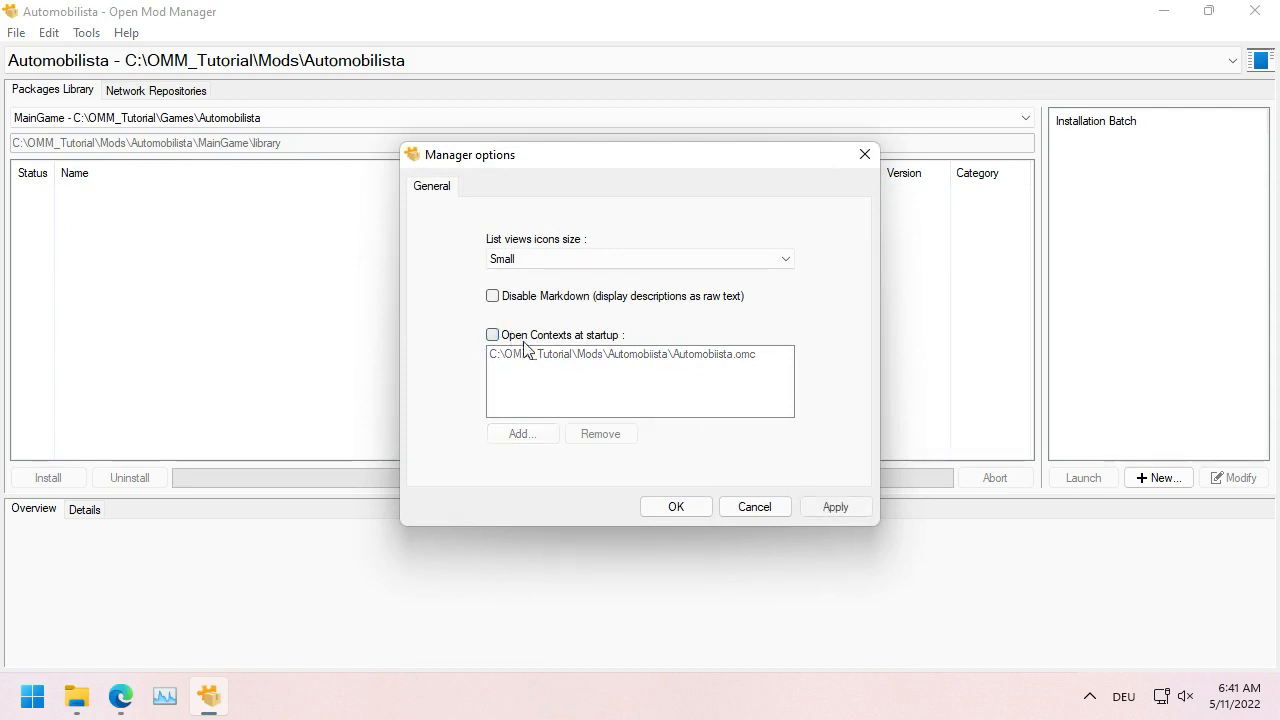
click(492, 335)
click(576, 356)
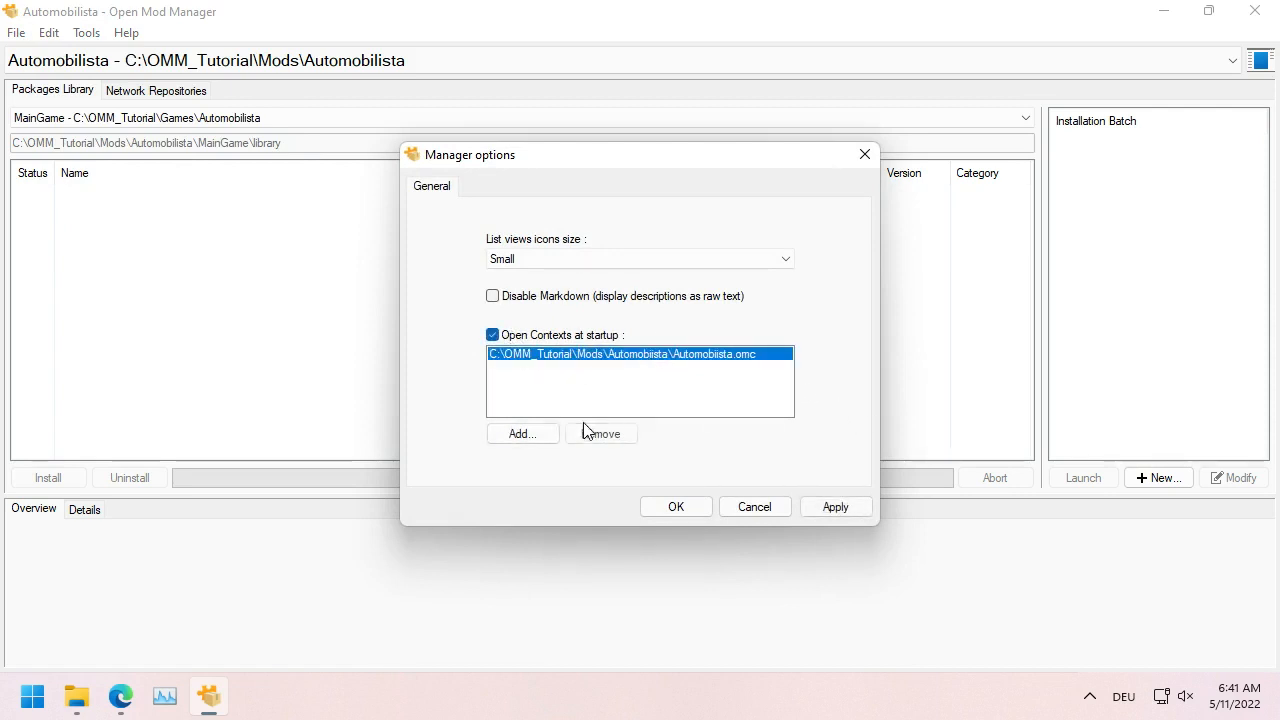
click(588, 435)
Step: Add Automobilista.omc from C:\OMM_Tutorial\Mods\Automobilista to the contexts opened at startup and save the Manager options
click(528, 436)
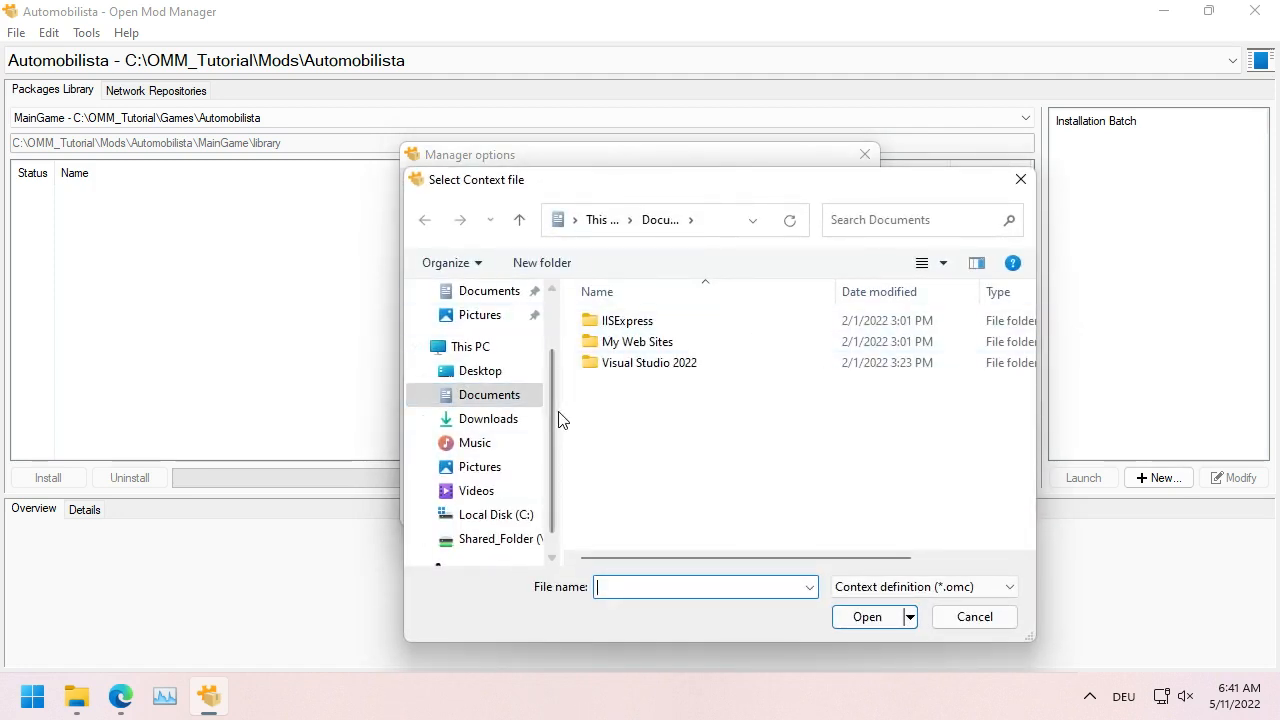
scroll(553, 409, down, 1)
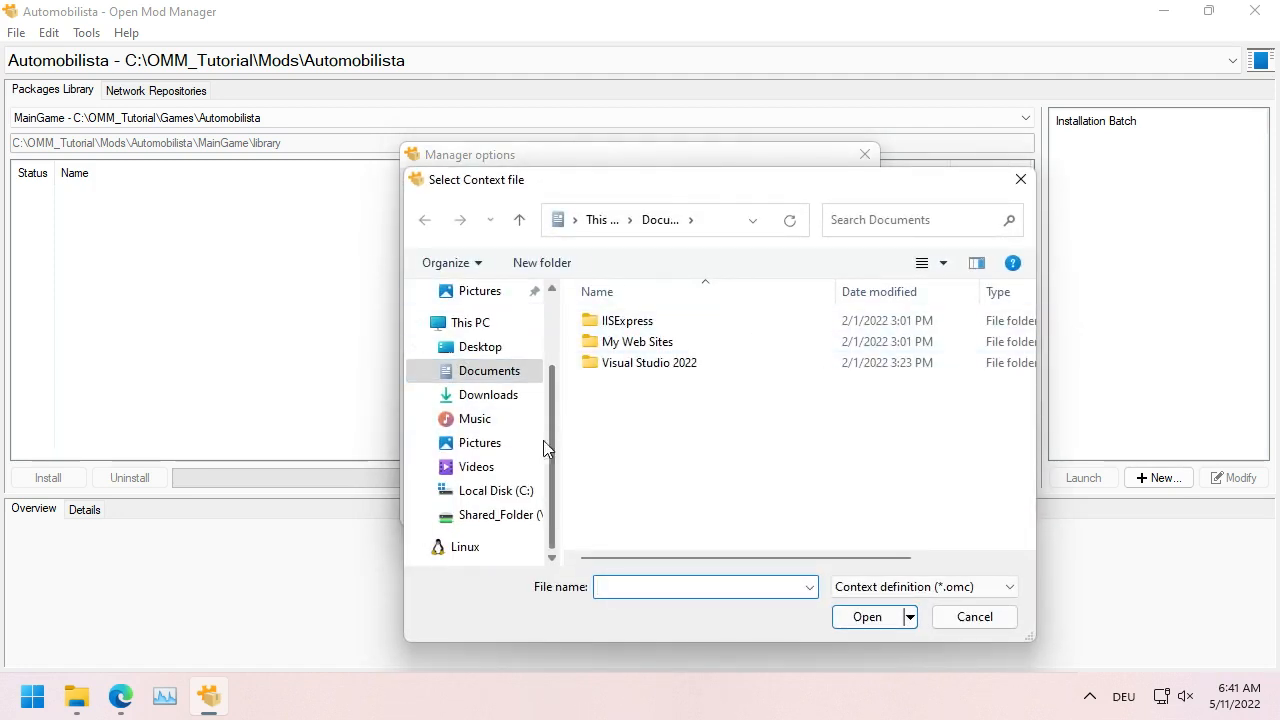
click(487, 490)
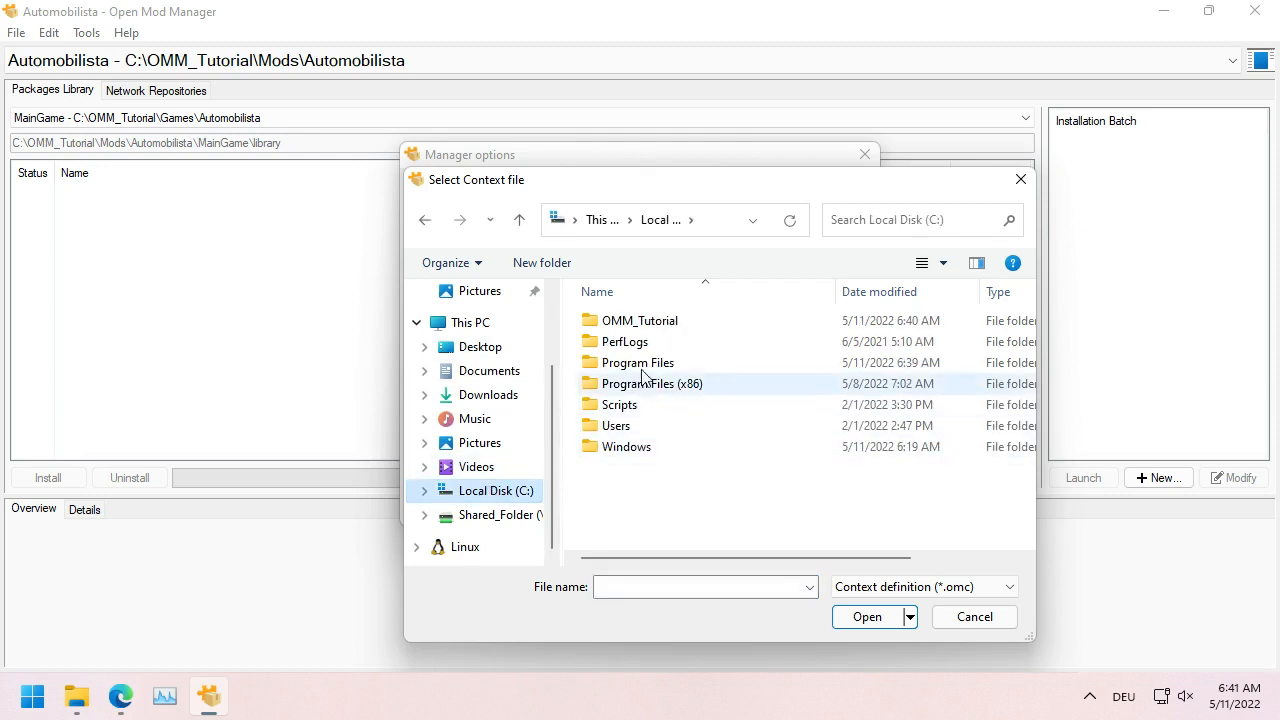
click(640, 326)
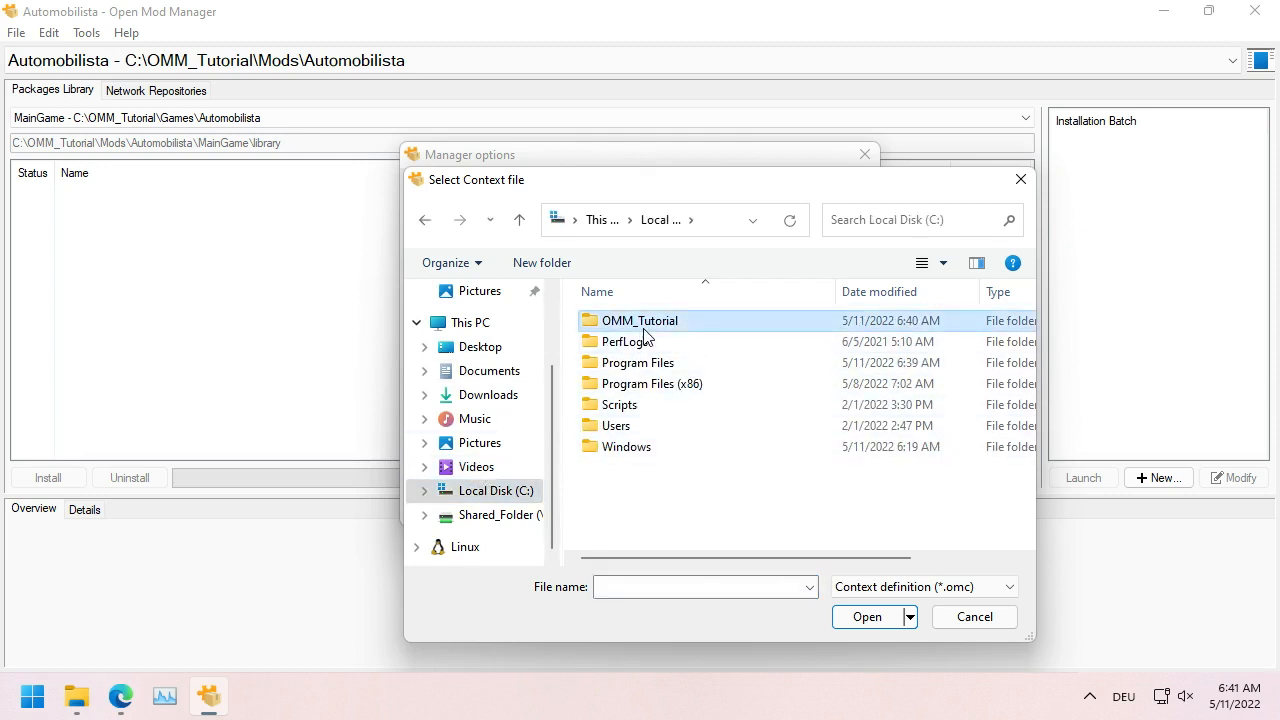
double_click(640, 326)
double_click(626, 366)
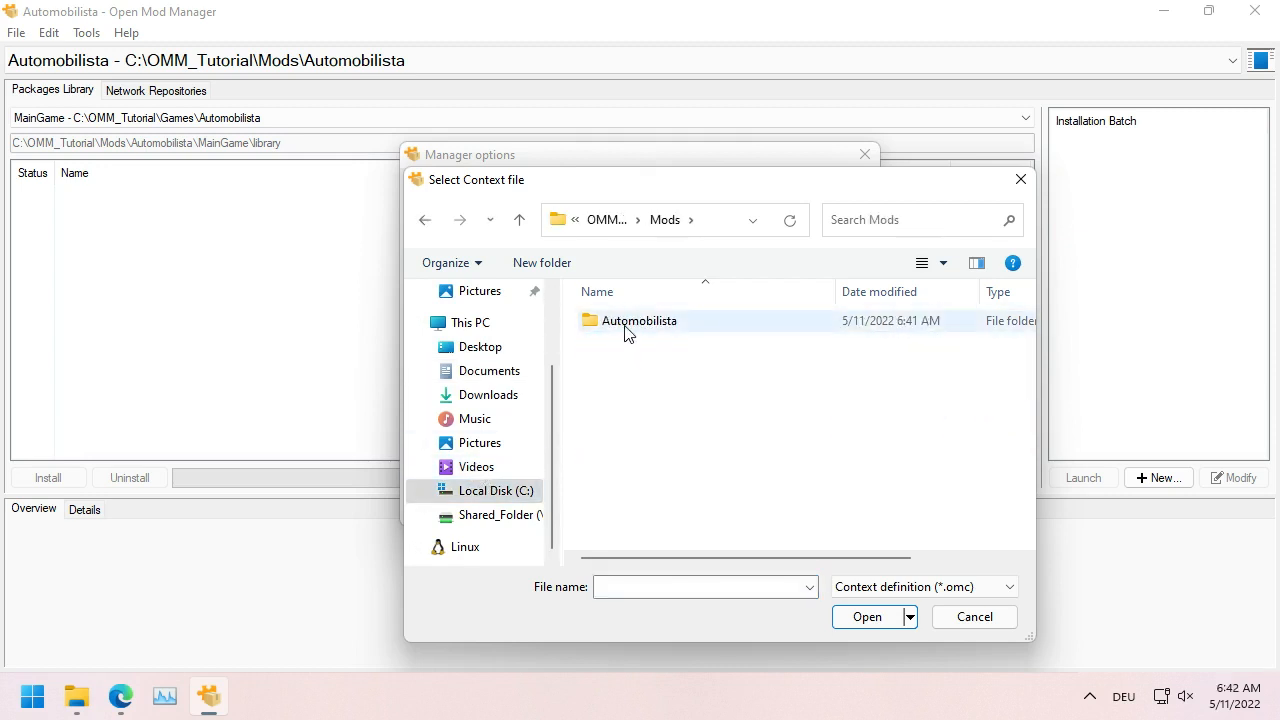
double_click(624, 322)
click(668, 346)
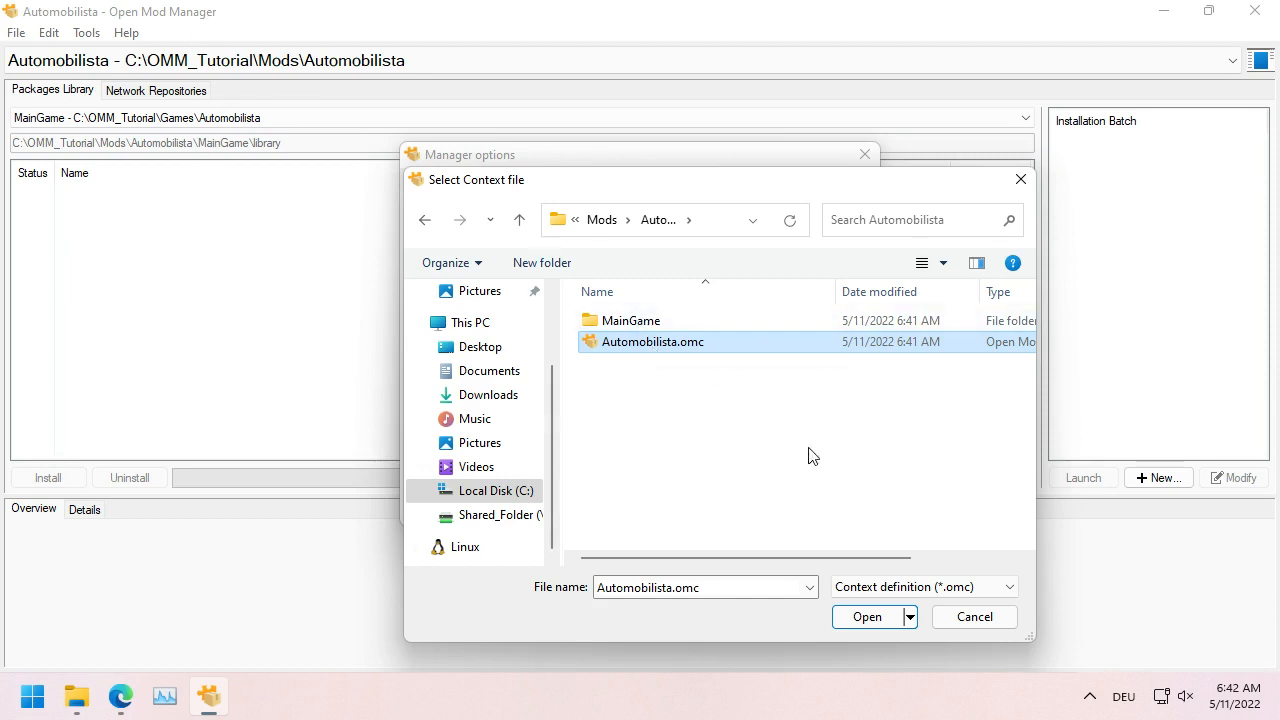
click(868, 617)
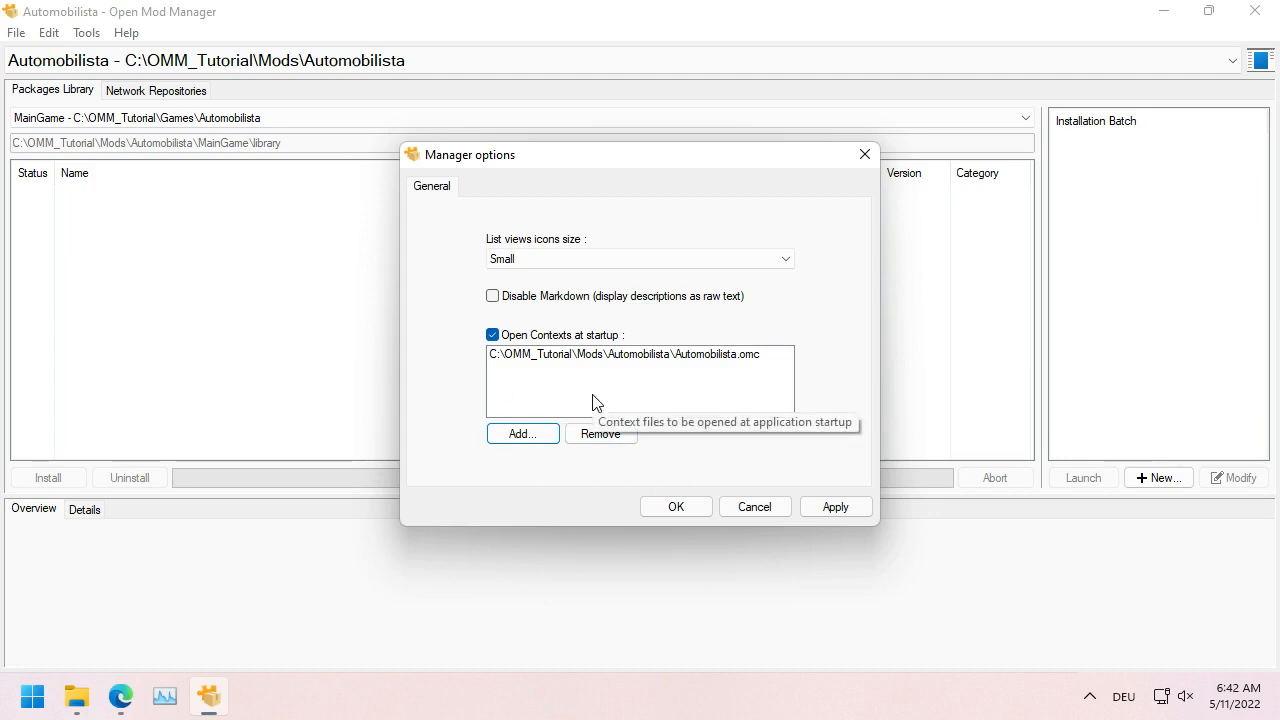
click(855, 509)
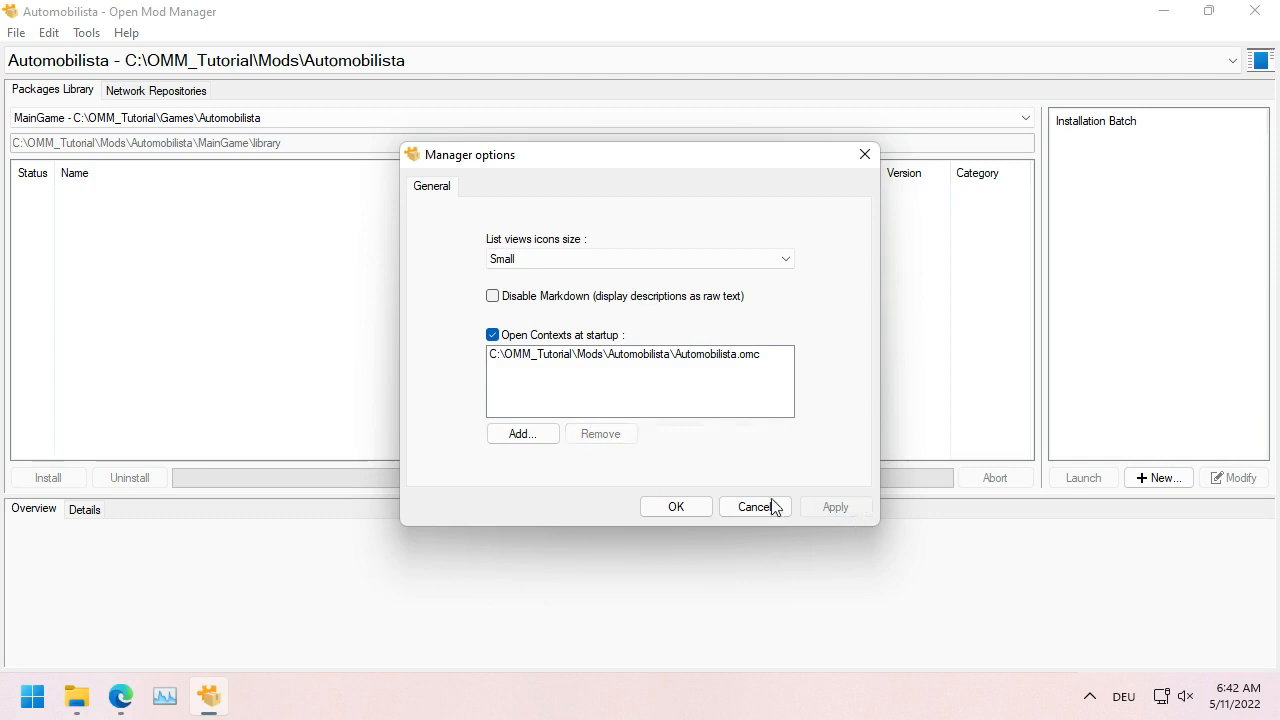
click(655, 512)
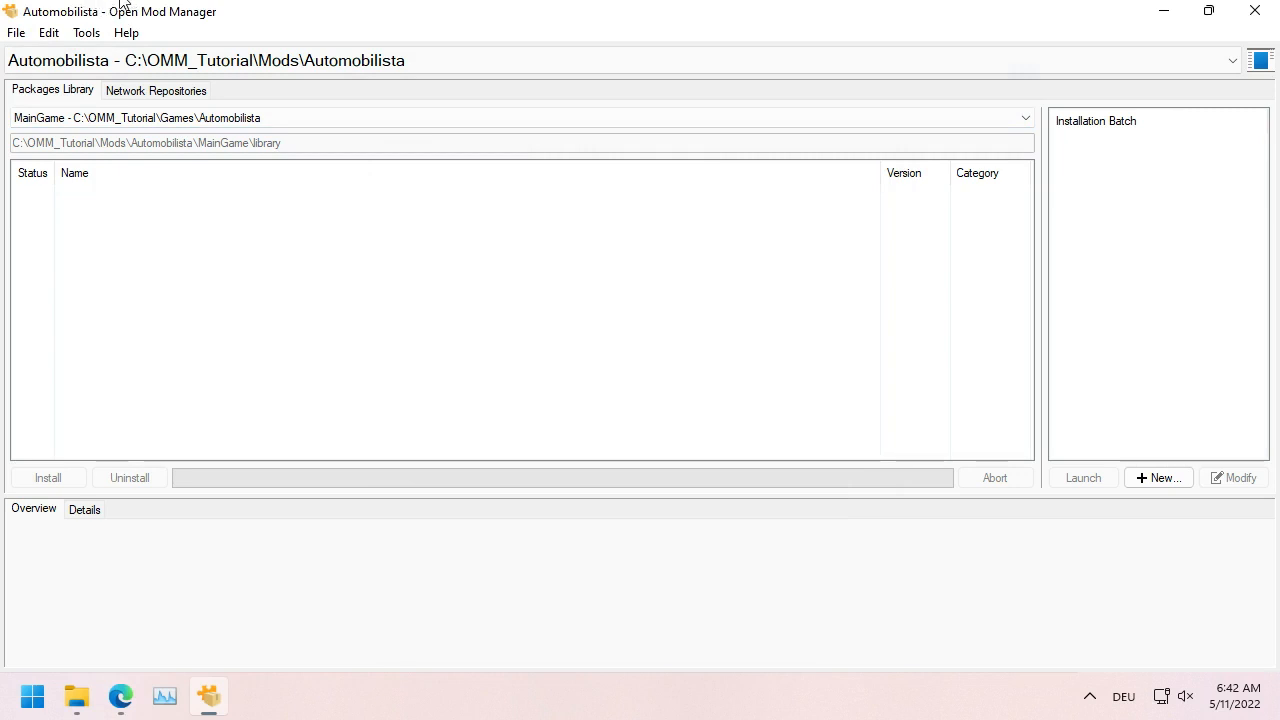
Step: Set the Automobilista Software Context's application icon from AMS.exe in OMM_Tutorial\Games\Automobilista and save the properties
click(50, 33)
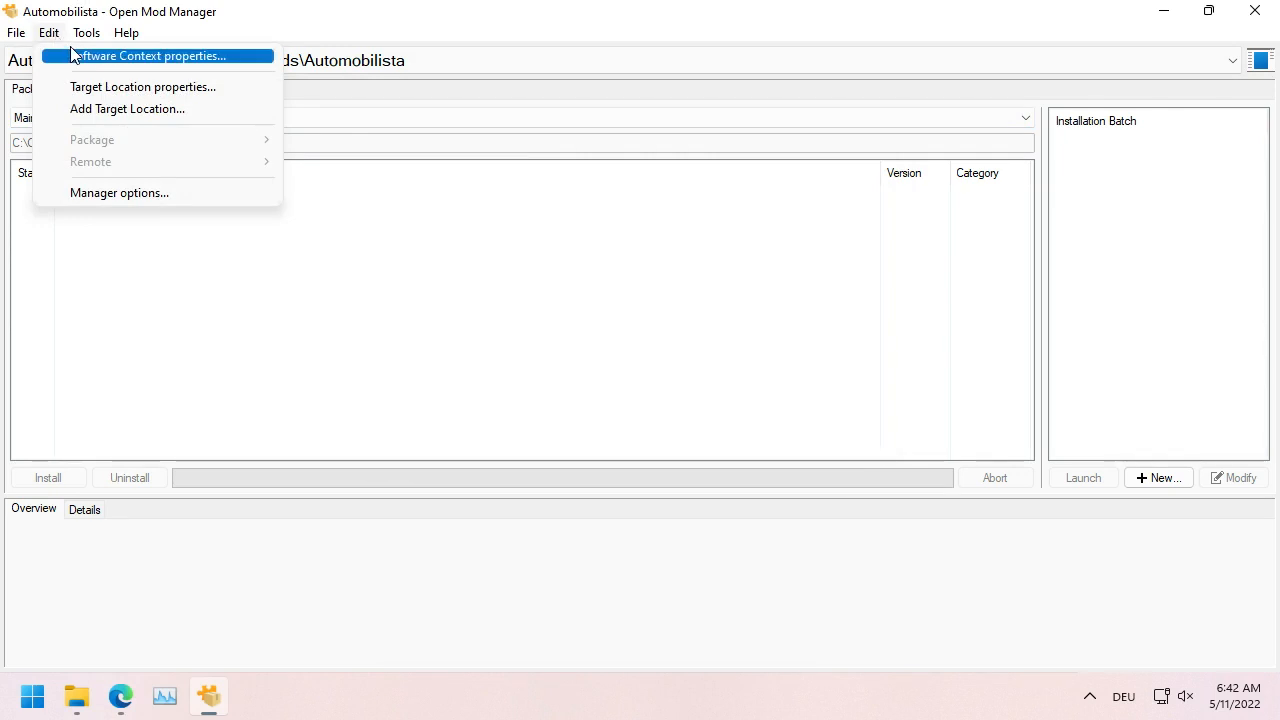
click(73, 58)
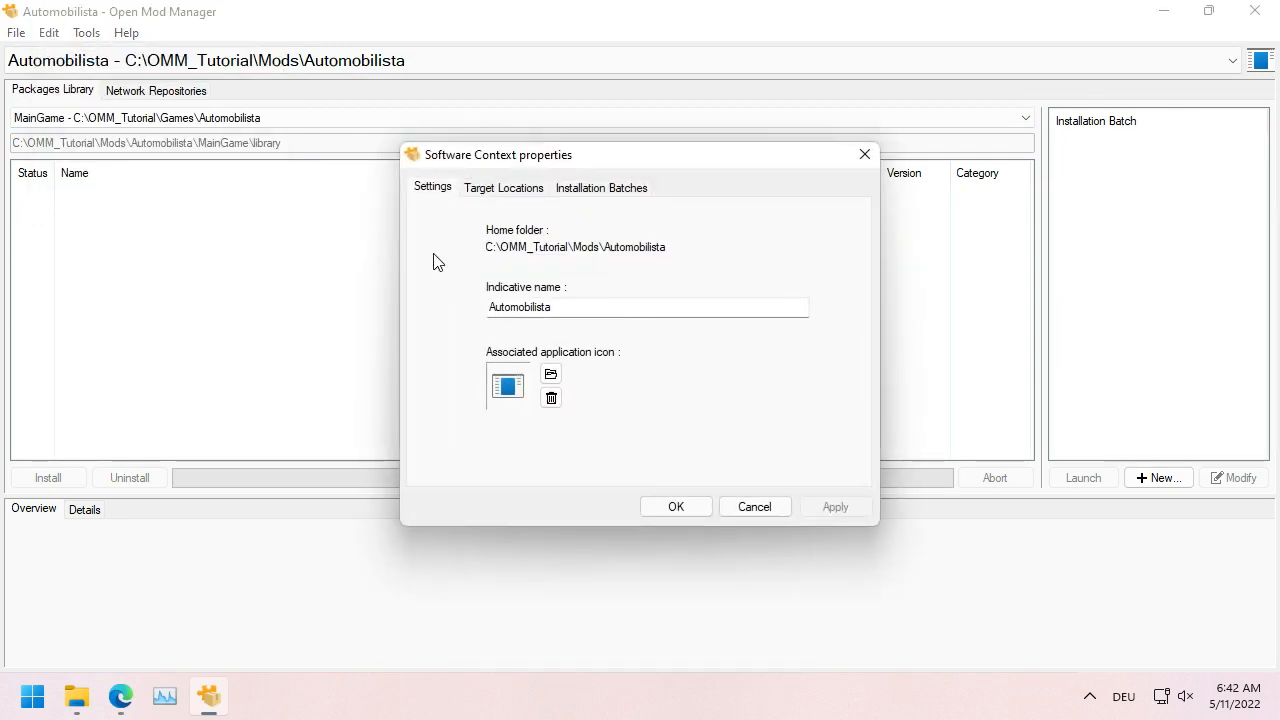
click(551, 376)
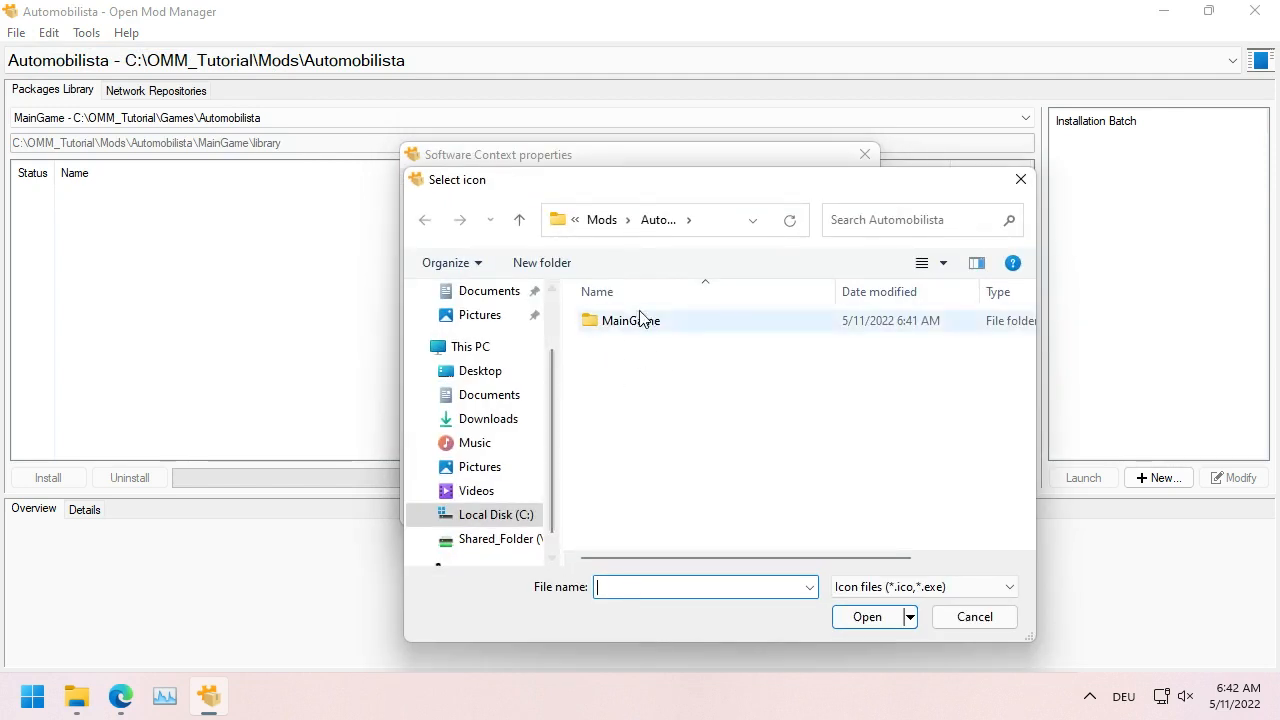
click(575, 219)
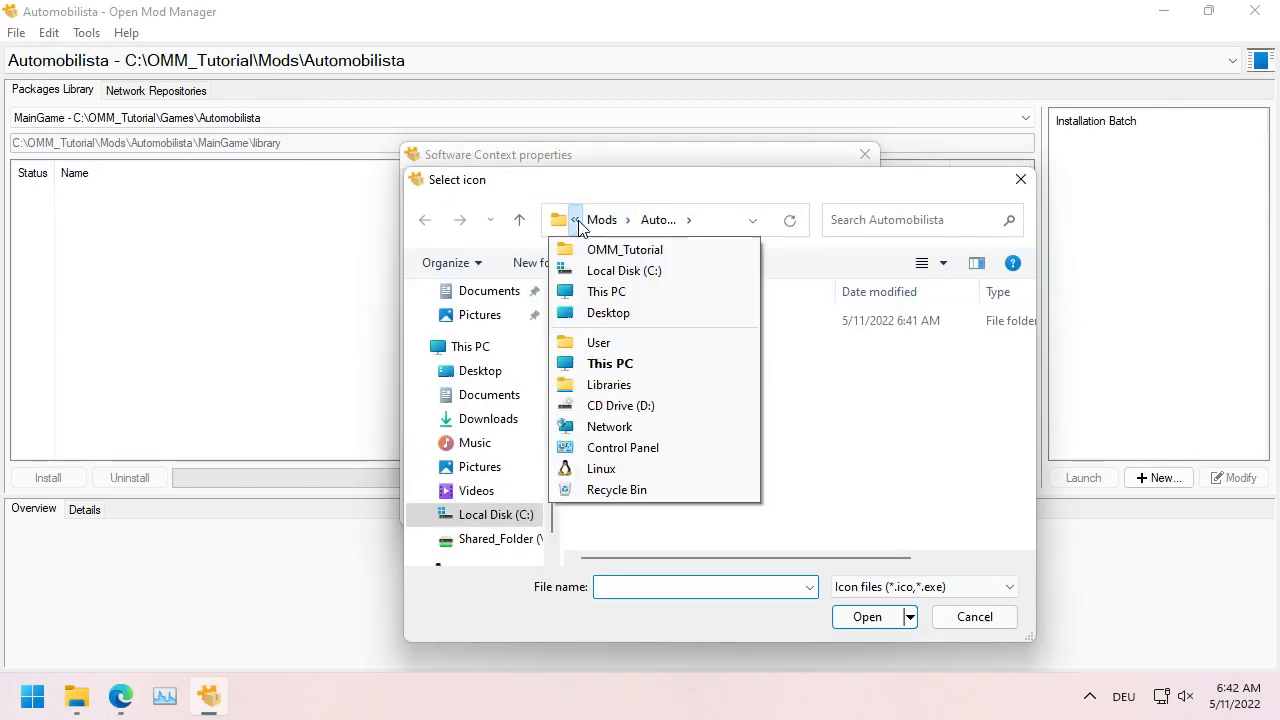
click(603, 222)
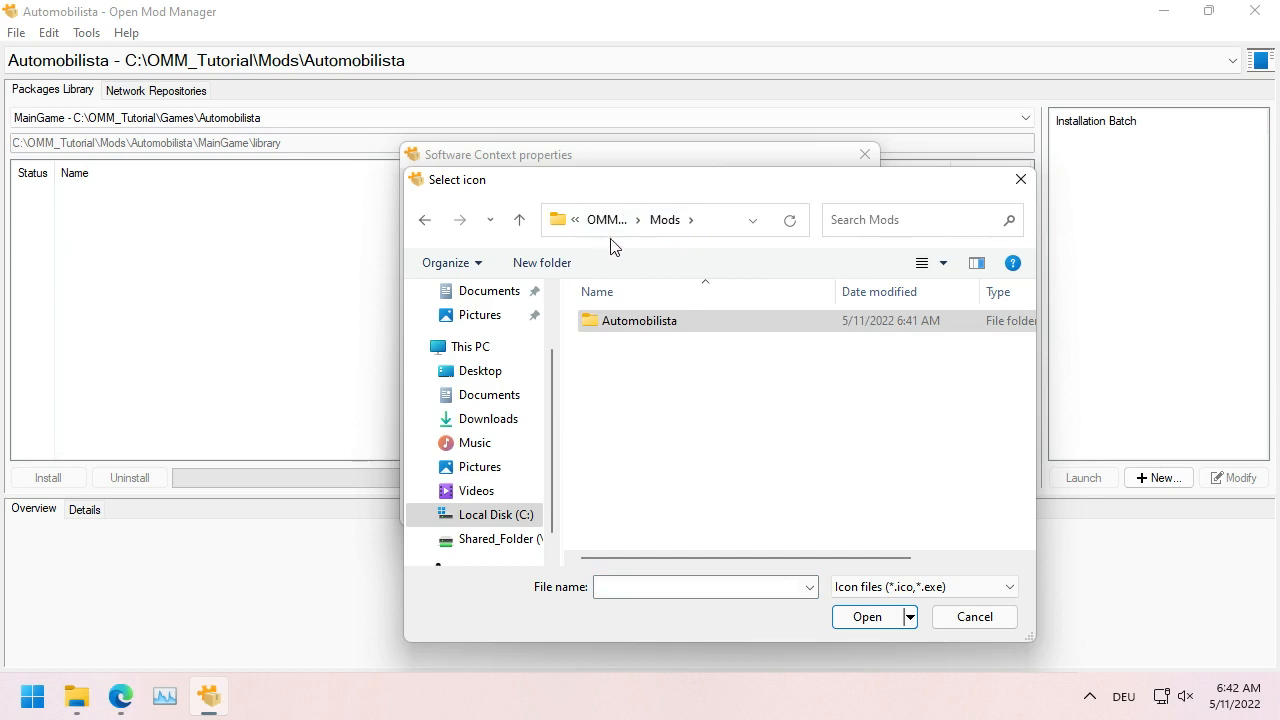
click(609, 223)
double_click(618, 342)
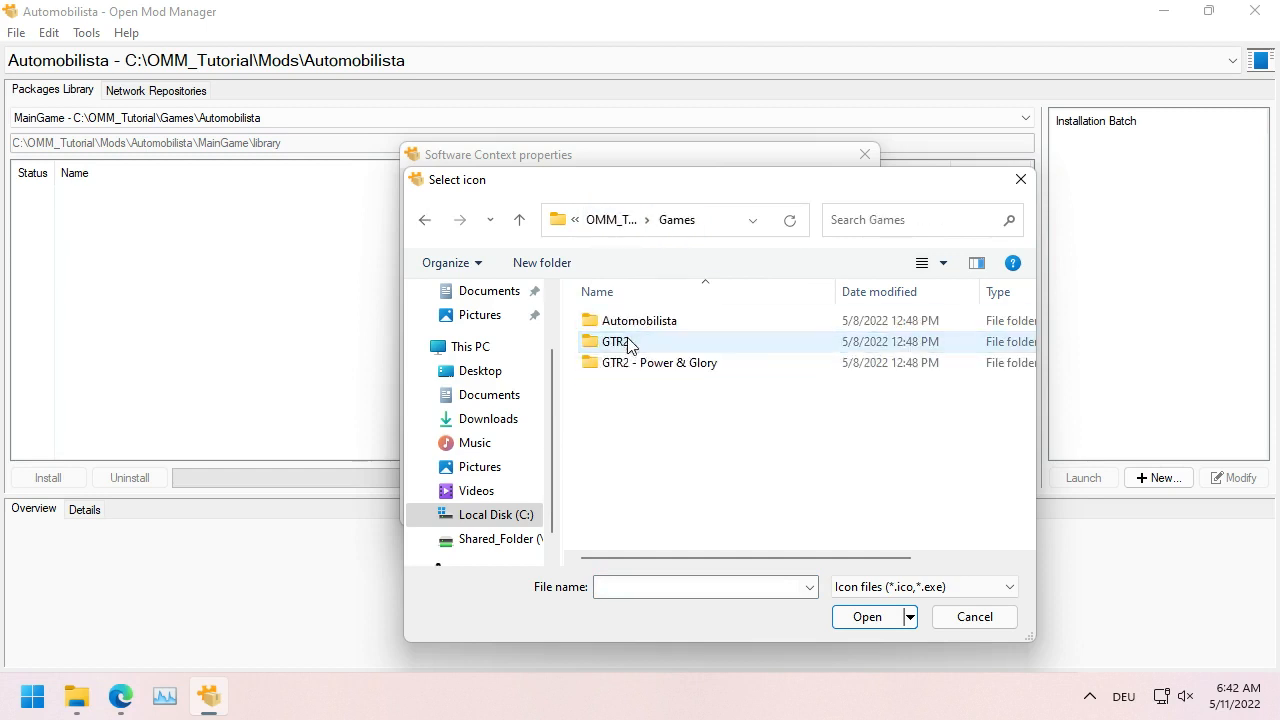
double_click(614, 321)
click(627, 327)
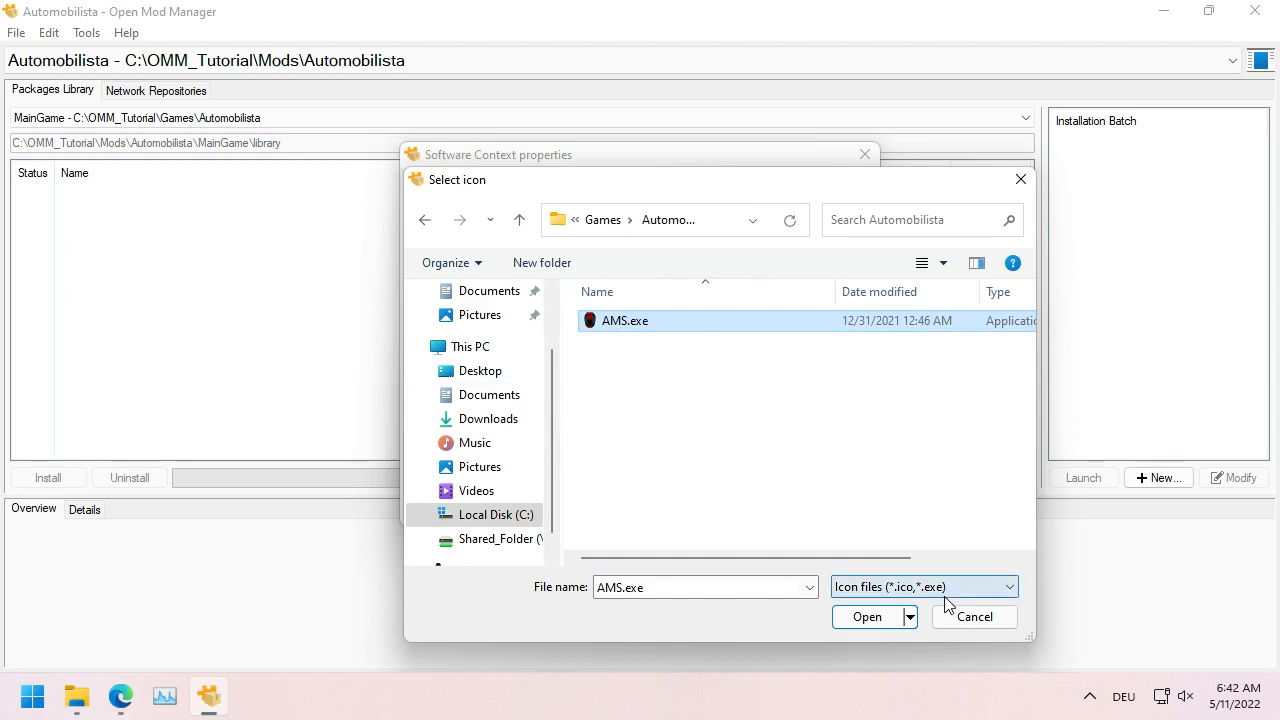
click(858, 617)
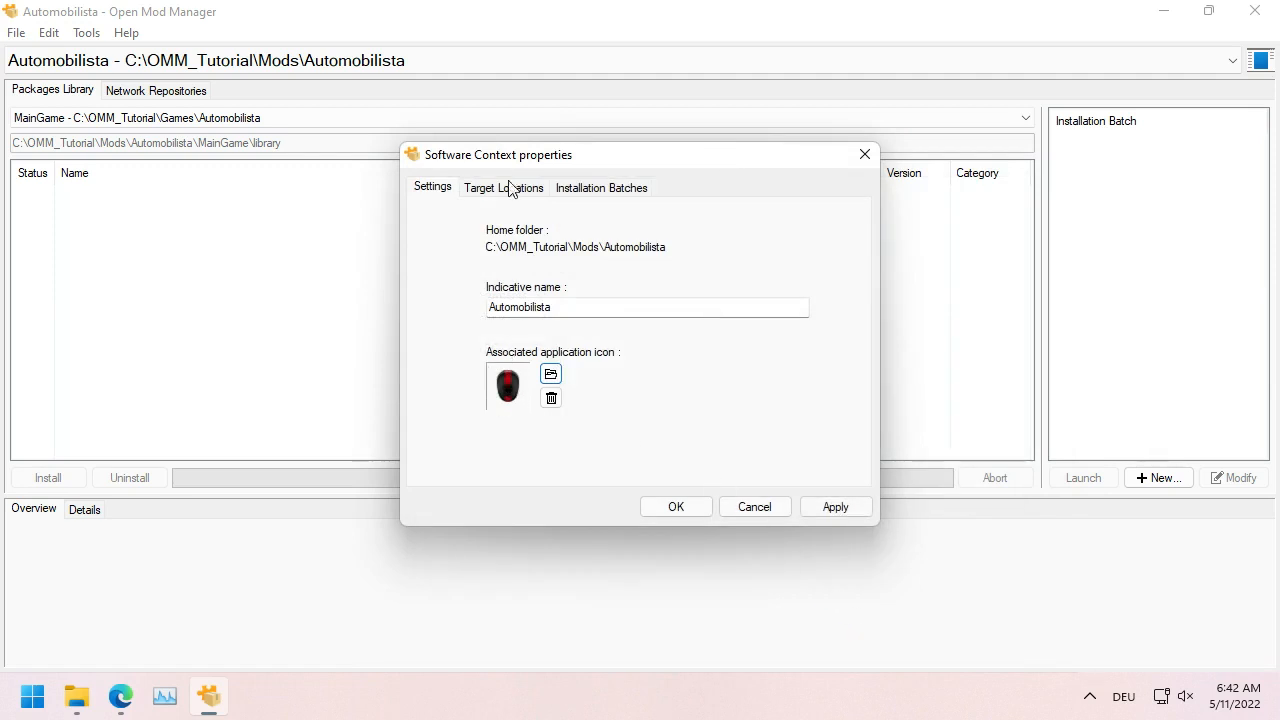
click(652, 510)
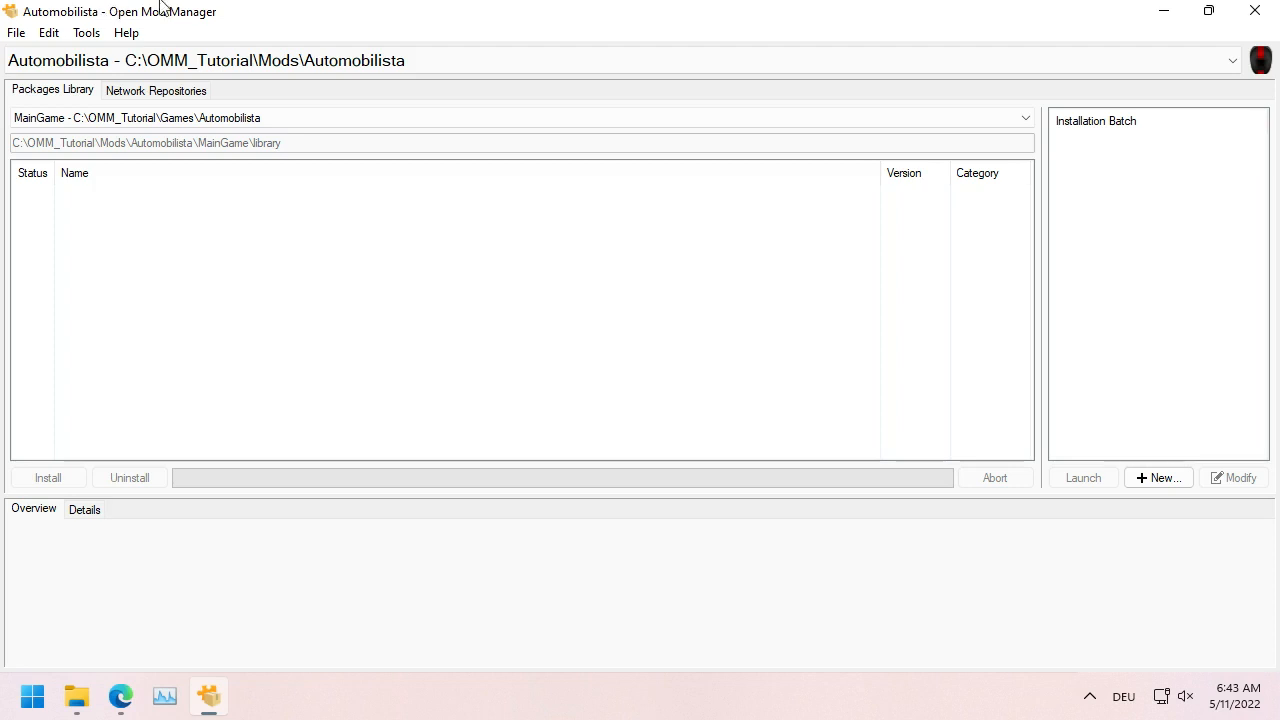
Step: Start creating a new Software Context and name it GTR2
click(49, 33)
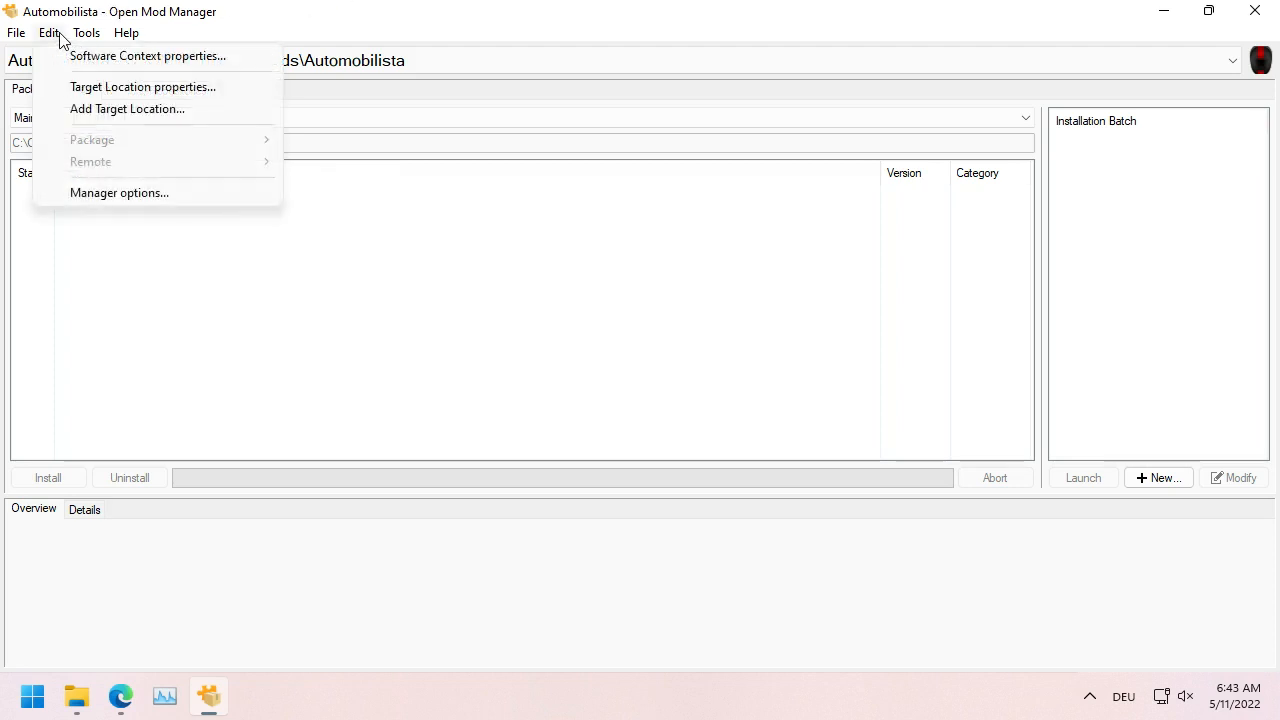
click(14, 34)
click(22, 37)
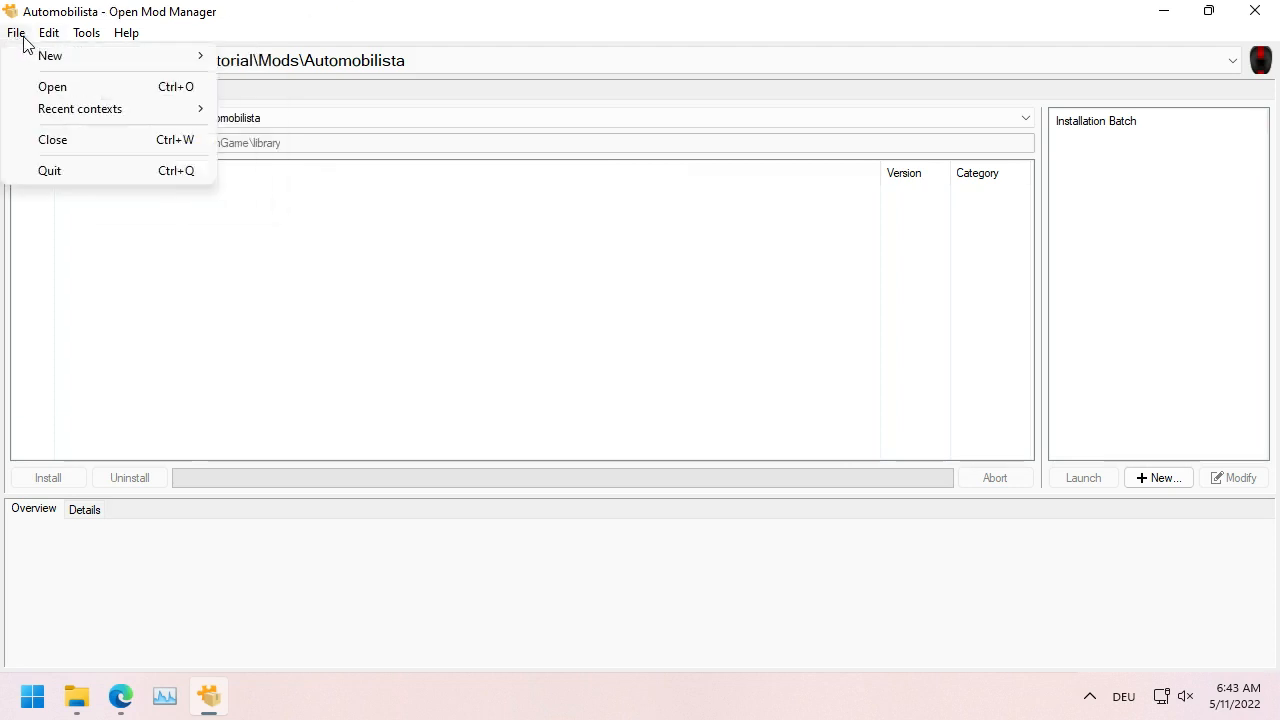
mouse_move(30, 60)
click(283, 60)
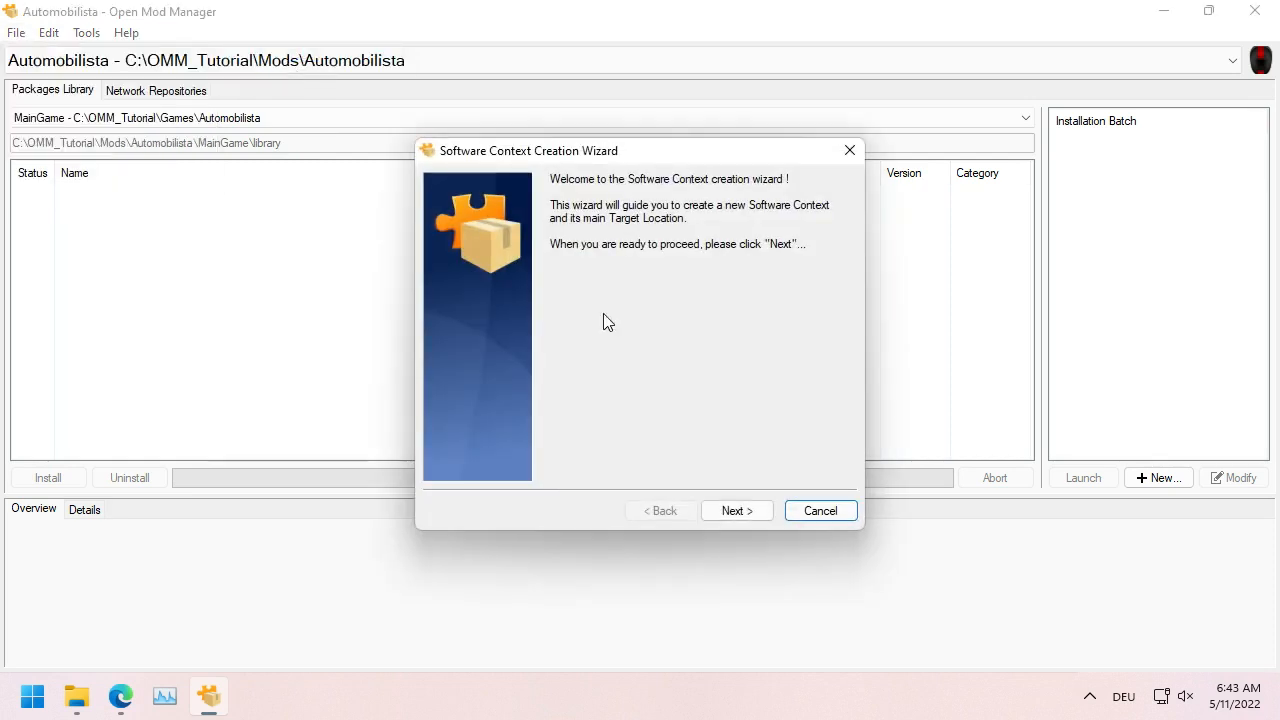
click(740, 510)
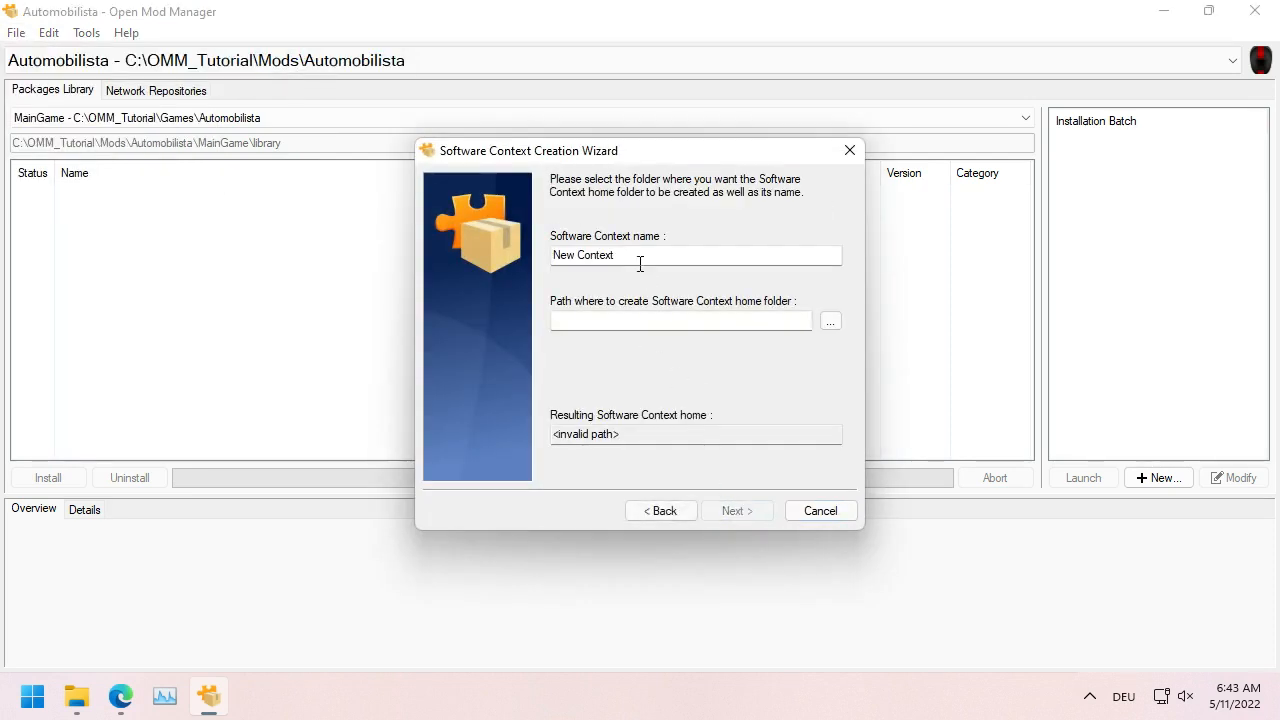
drag(640, 263, 493, 262)
text(GTR2)
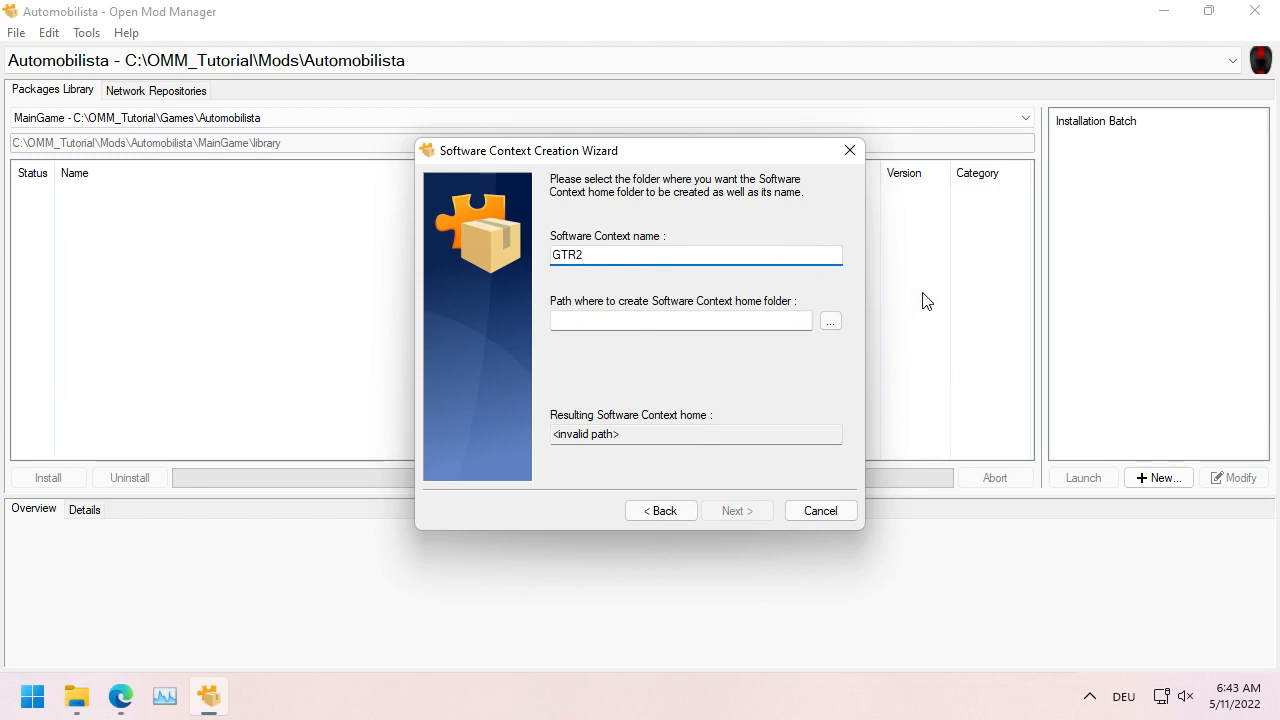
Step: Set the path for the GTR2 context's home folder to C:\OMM_Tutorial\Mods and continue to the target location settings
click(830, 321)
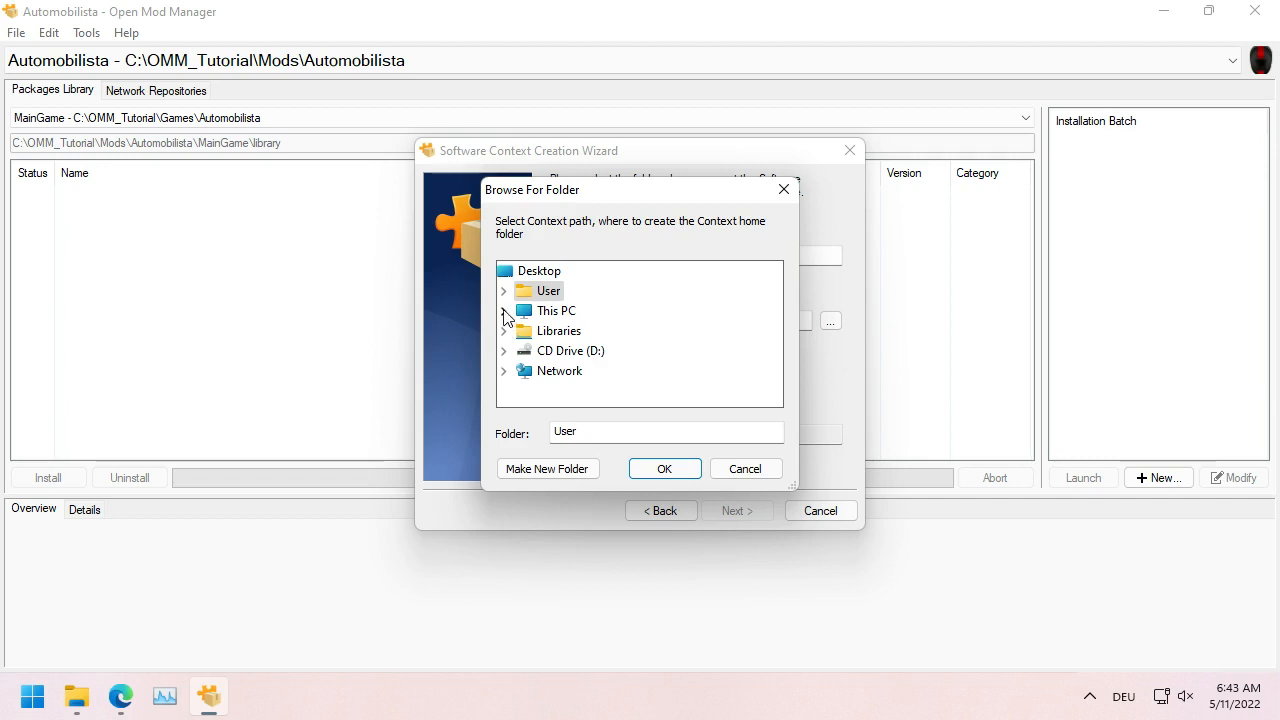
click(503, 311)
scroll(517, 320, down, 2)
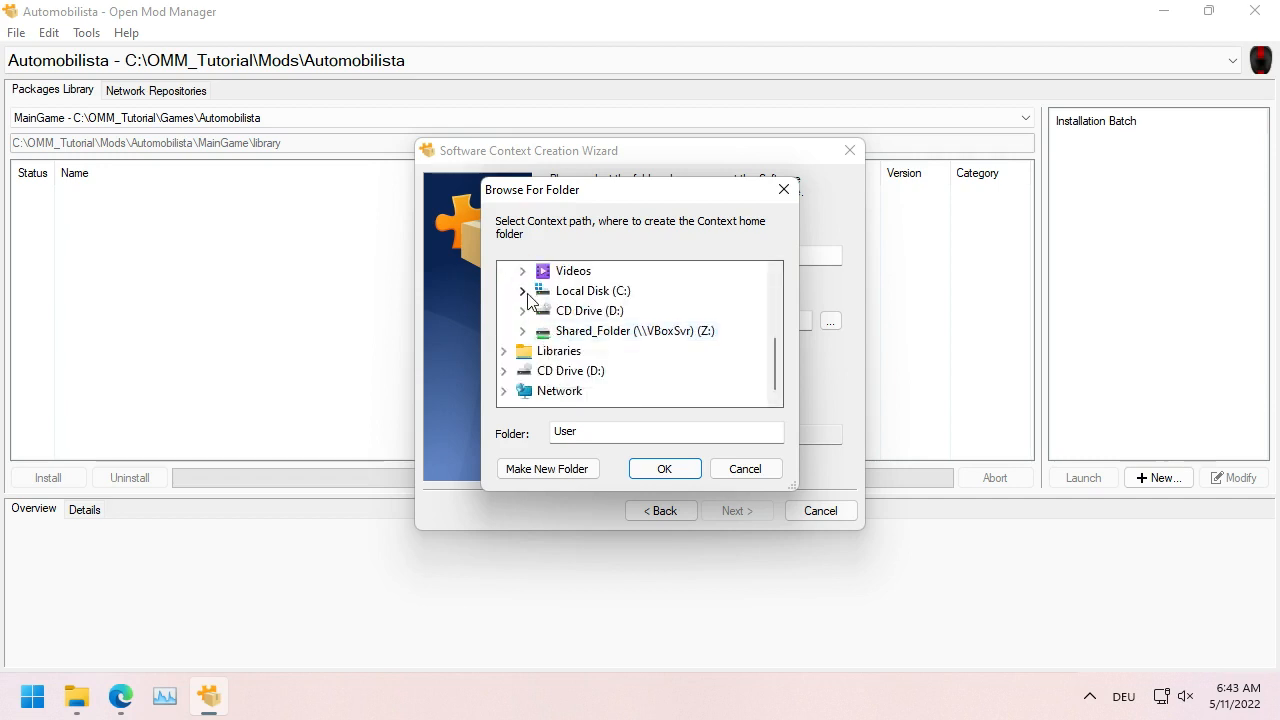
click(522, 291)
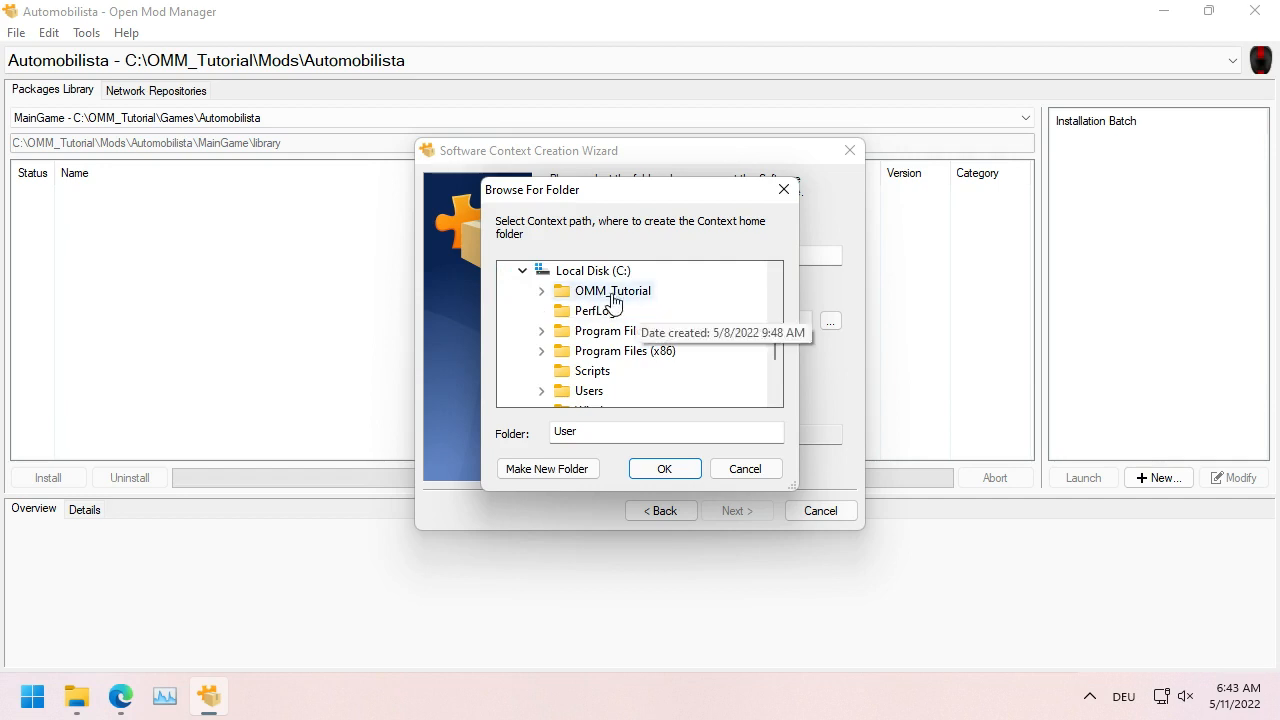
click(542, 292)
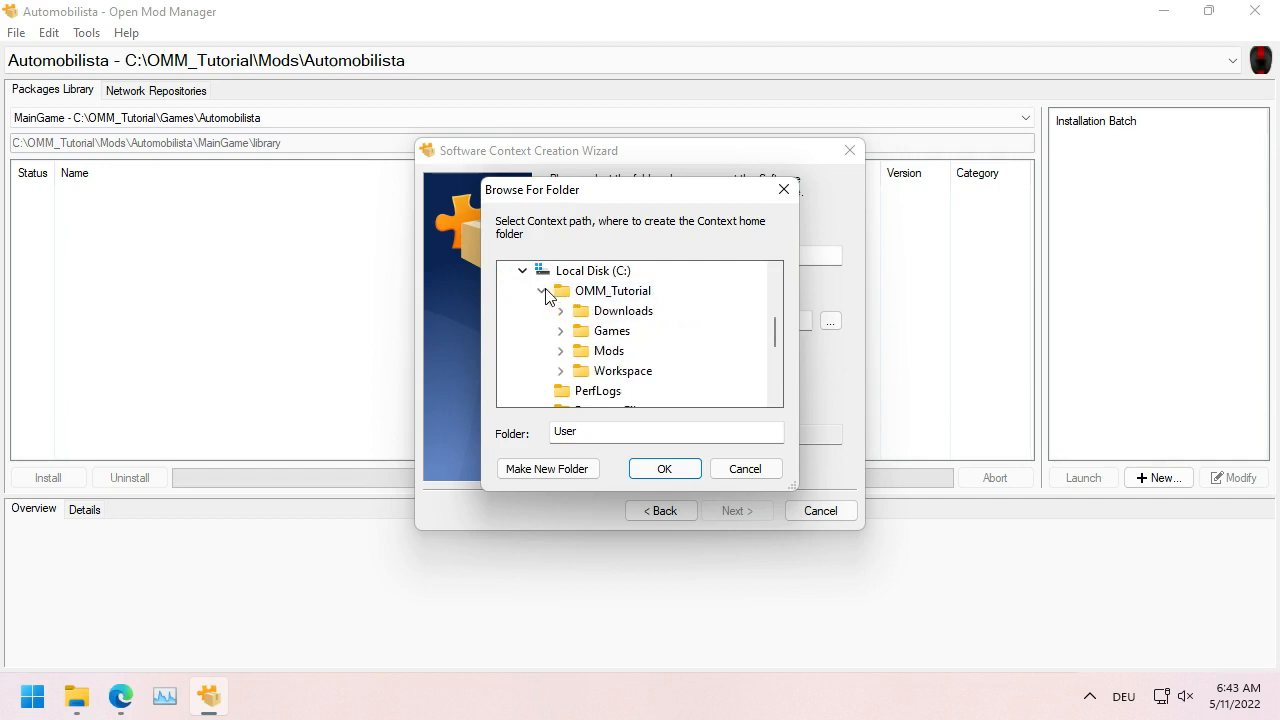
click(612, 351)
click(664, 469)
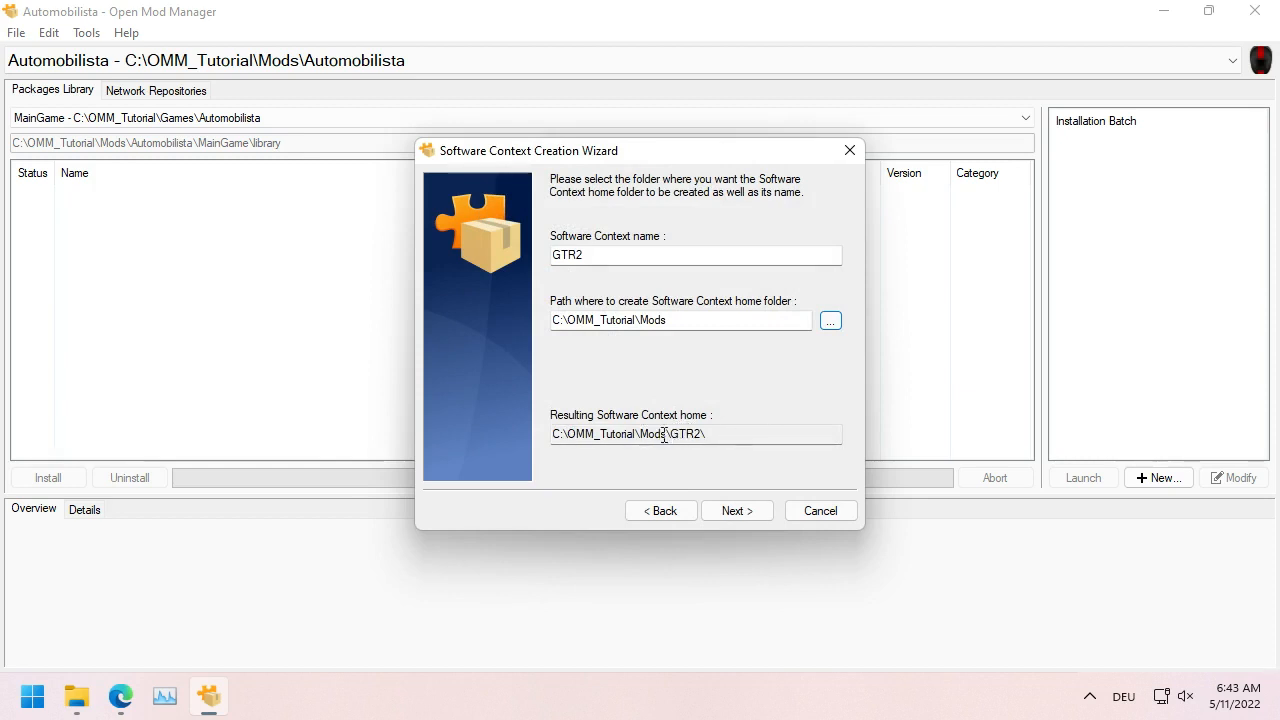
click(746, 512)
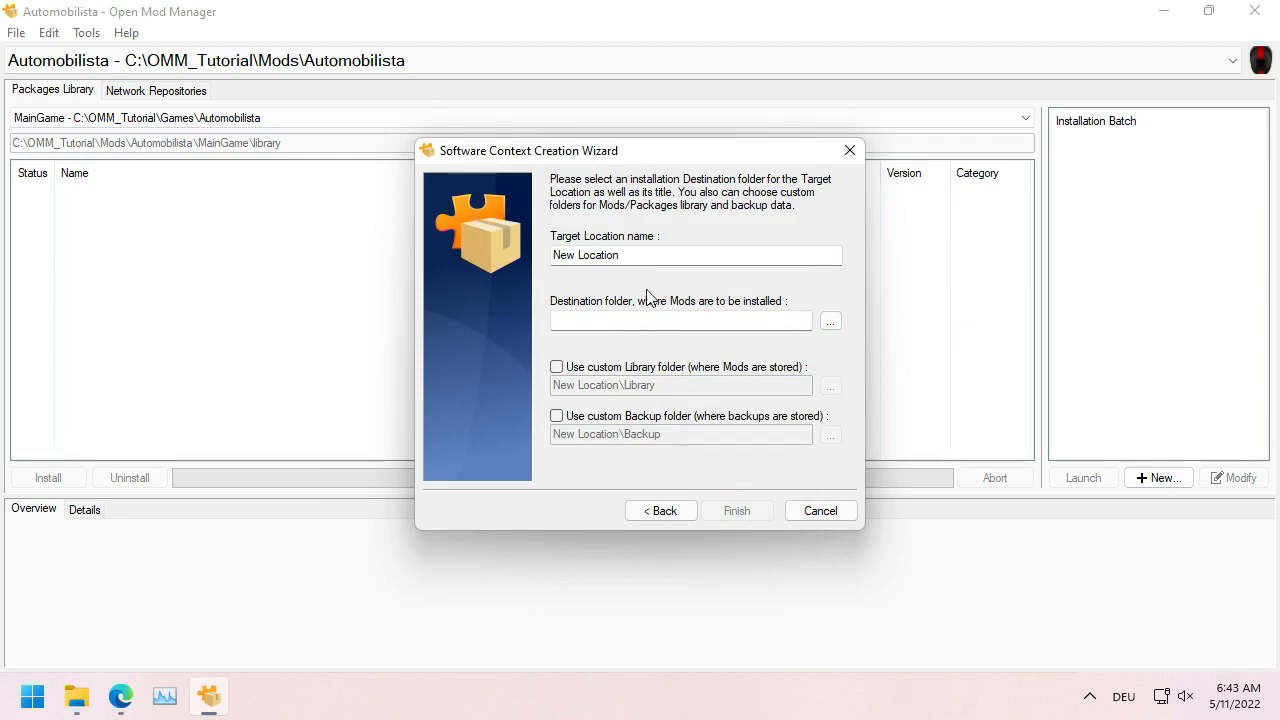
Step: Name the GTR2 context's target location MainGame
click(580, 254)
key(ctrl+a)
text(Main)
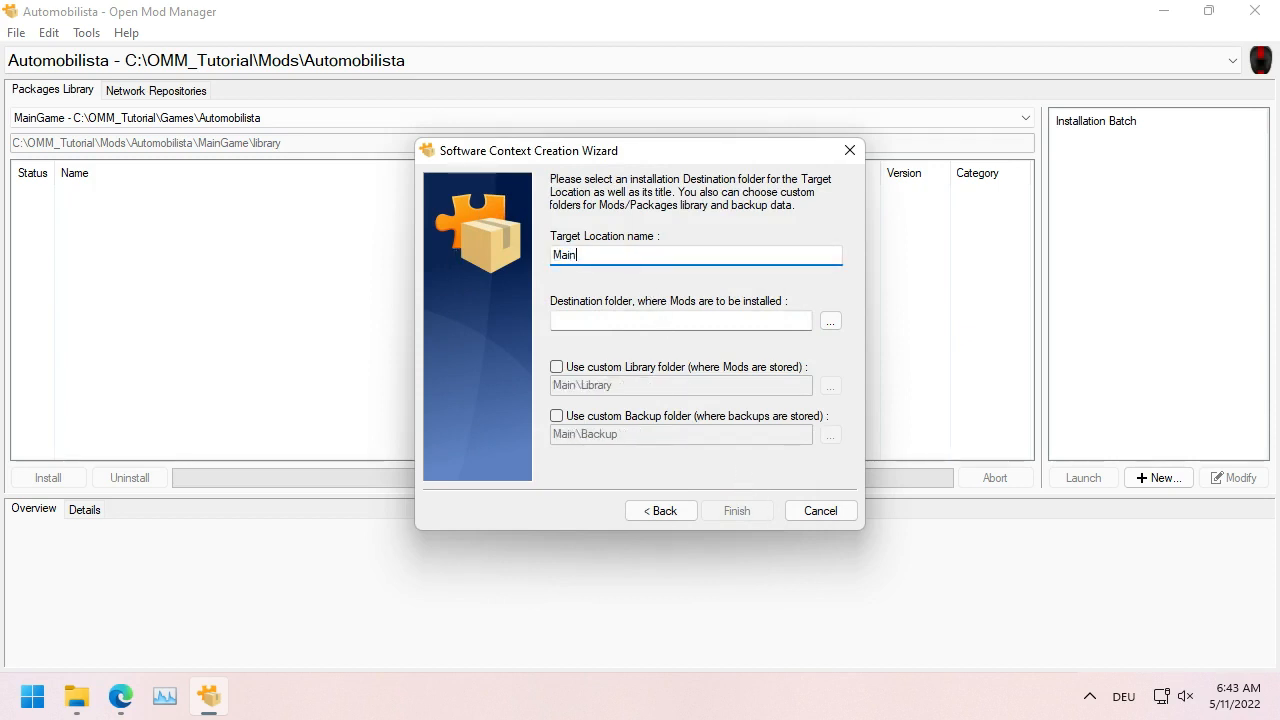
text(Game)
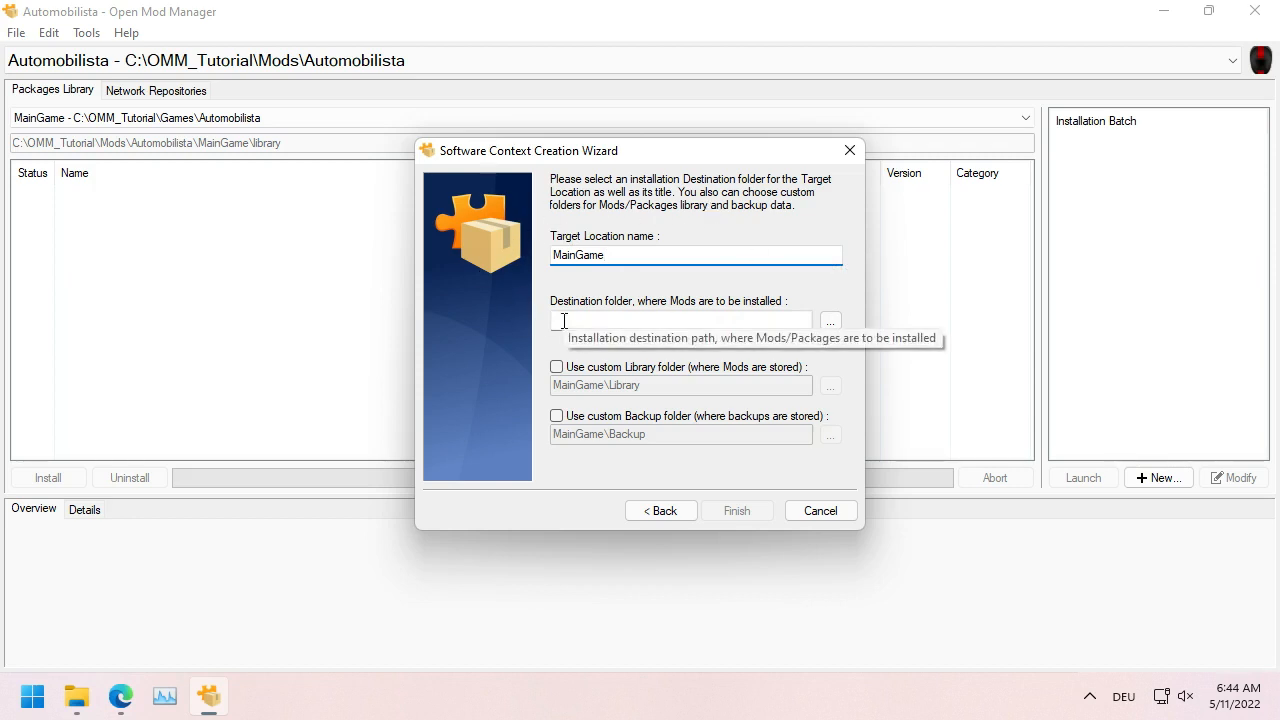
Step: Set the destination folder for the GTR2 context's mods to C:\OMM_Tutorial\Games\GTR2
click(829, 322)
click(504, 310)
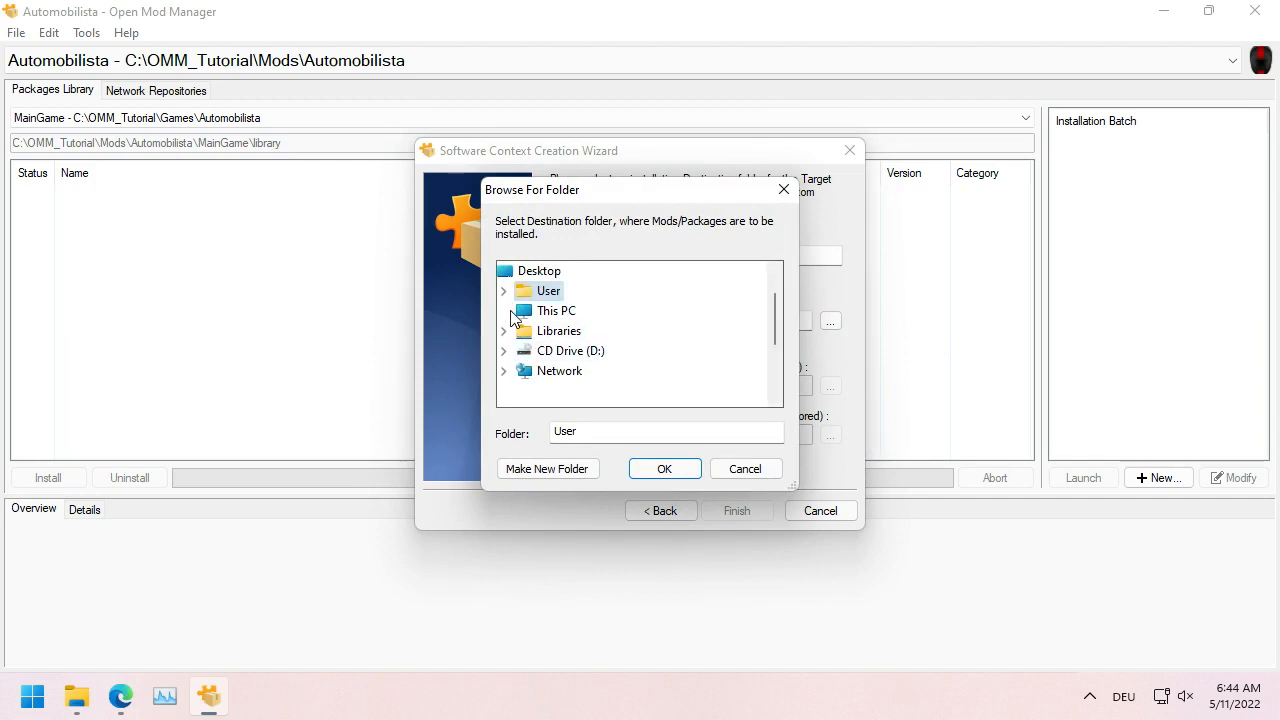
scroll(557, 330, down, 2)
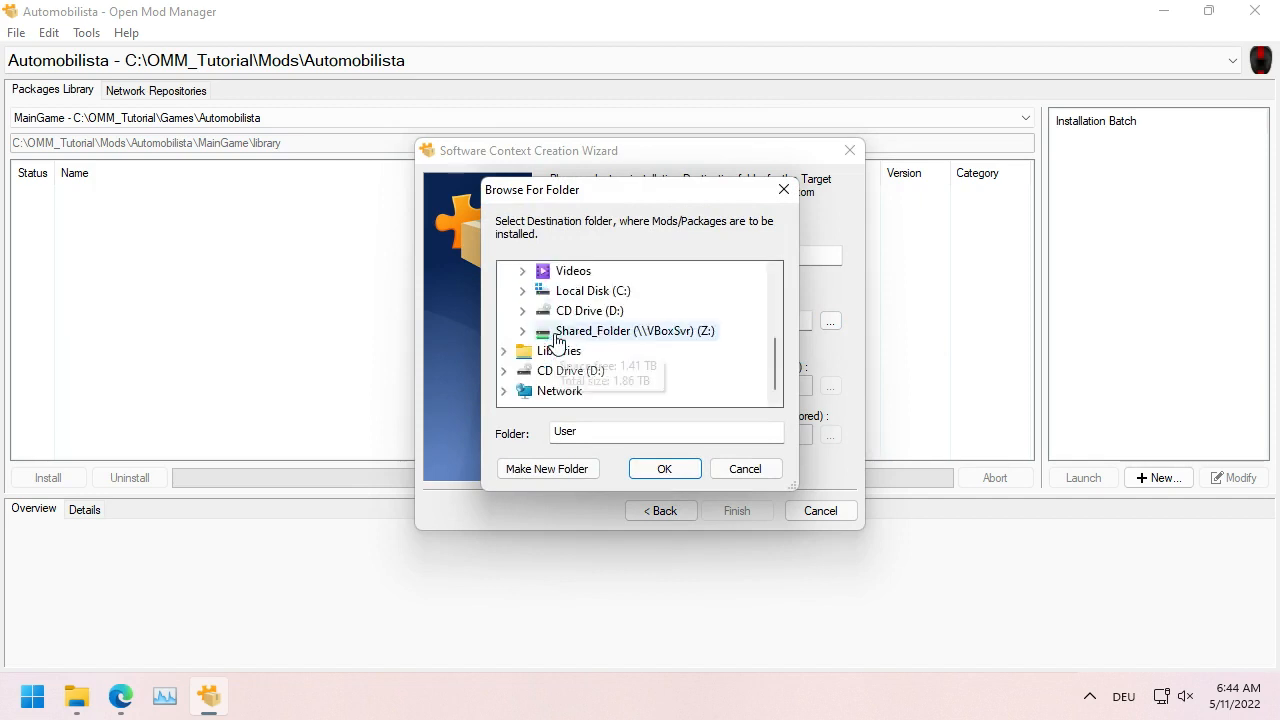
click(522, 290)
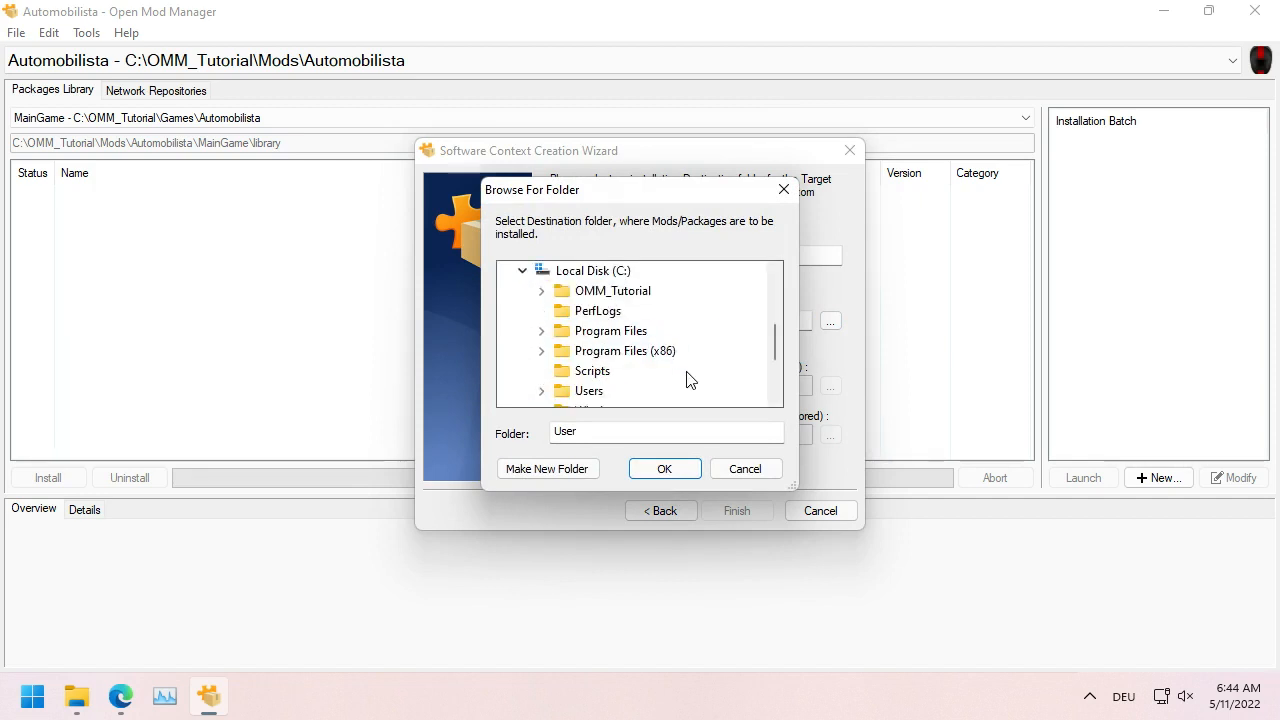
scroll(687, 379, down, 2)
scroll(687, 379, up, 3)
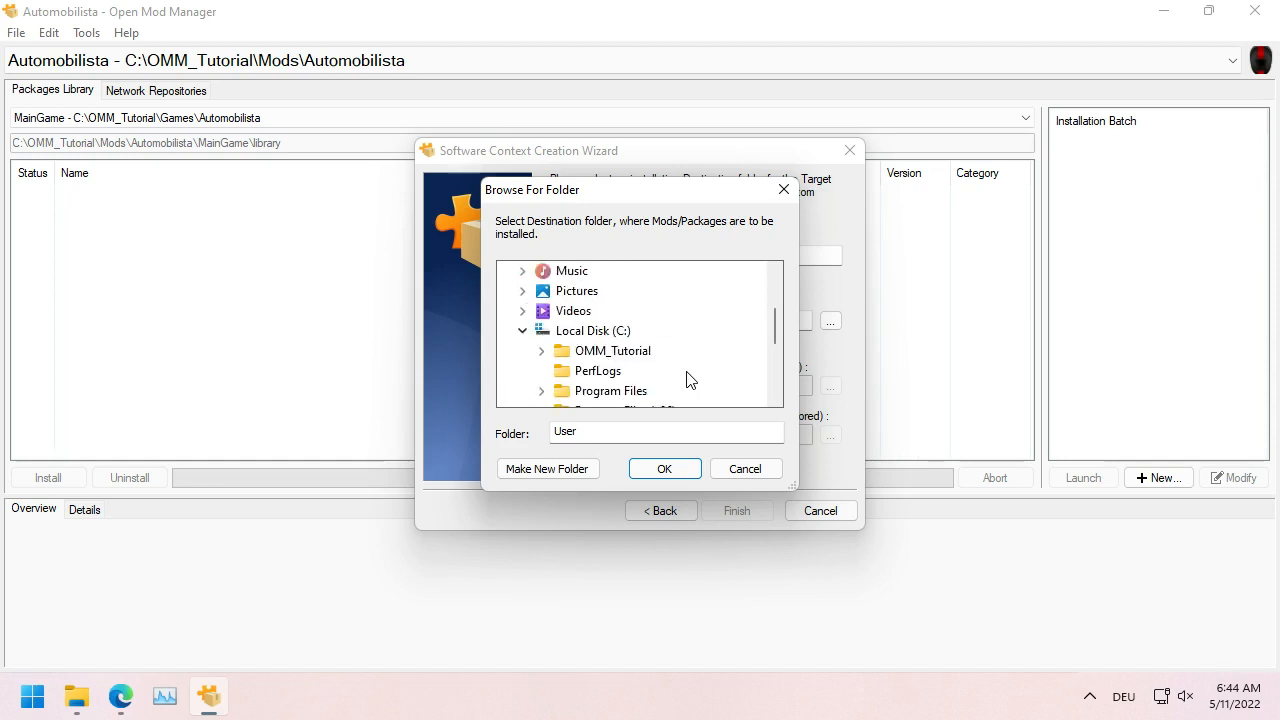
click(542, 351)
click(560, 351)
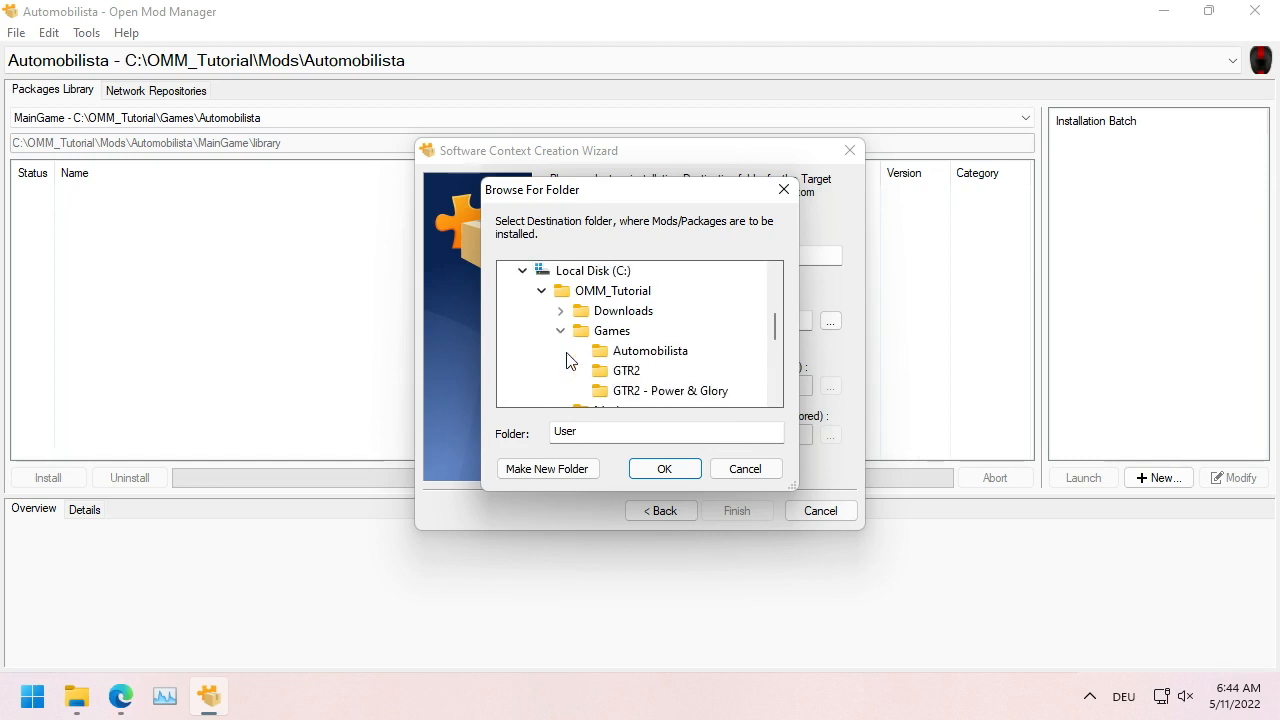
click(626, 372)
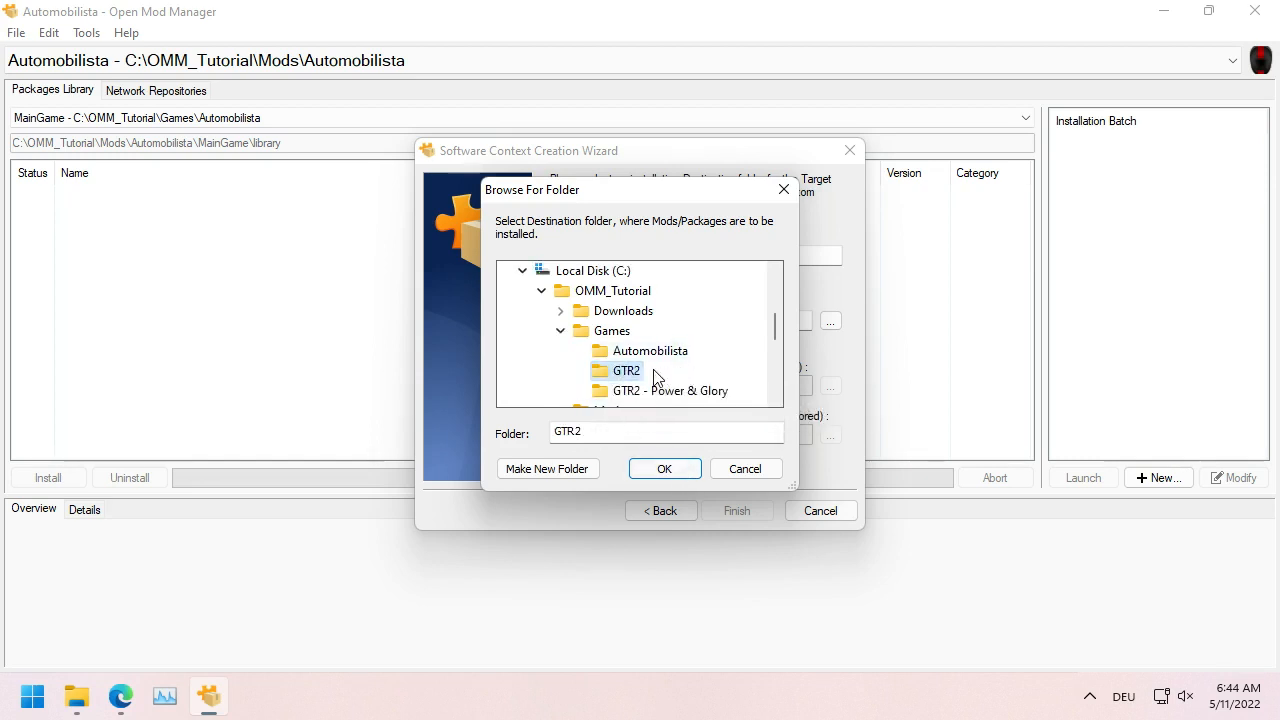
click(656, 474)
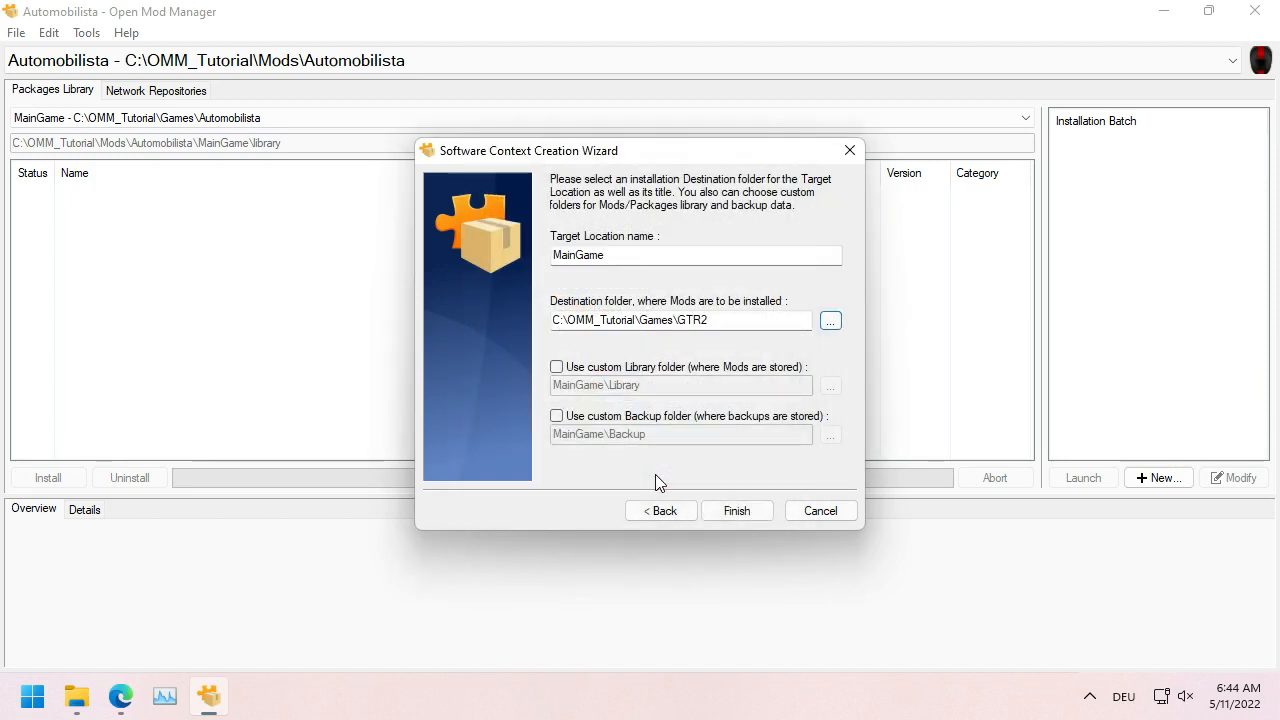
Step: Finish the GTR2 context creation with default Library and Backup folders and select GTR2 as the active context
click(737, 509)
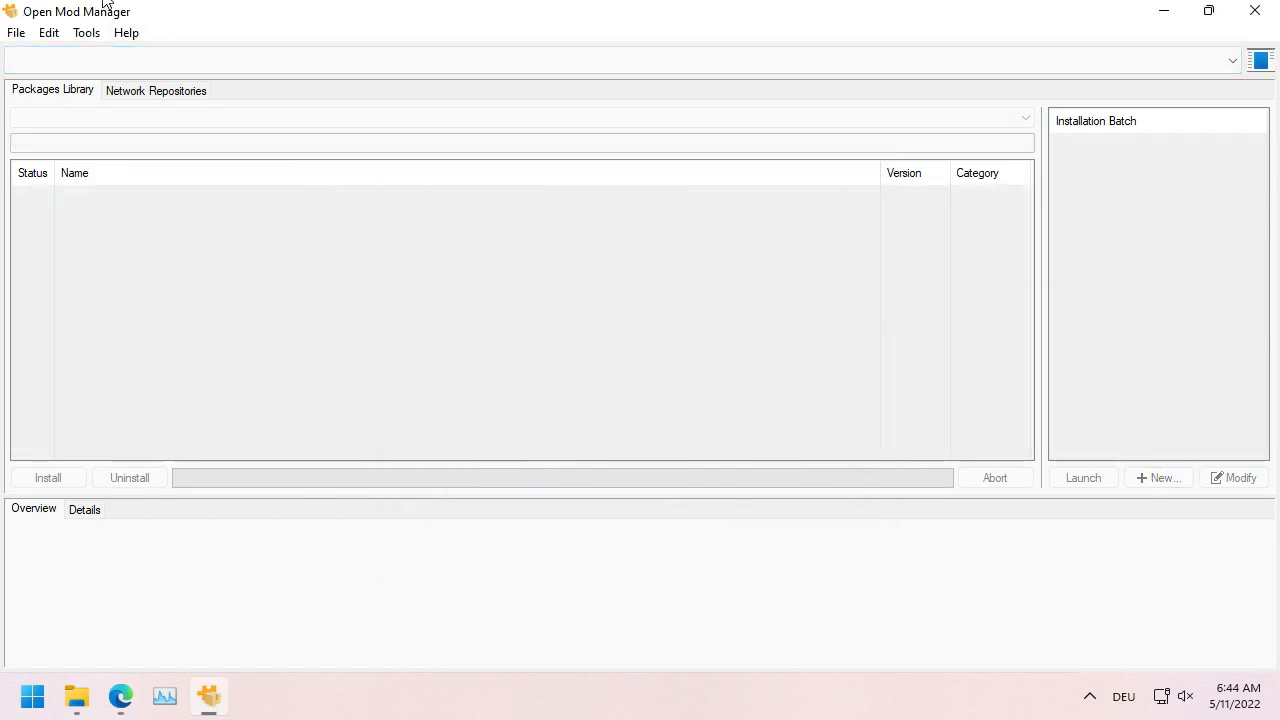
click(52, 33)
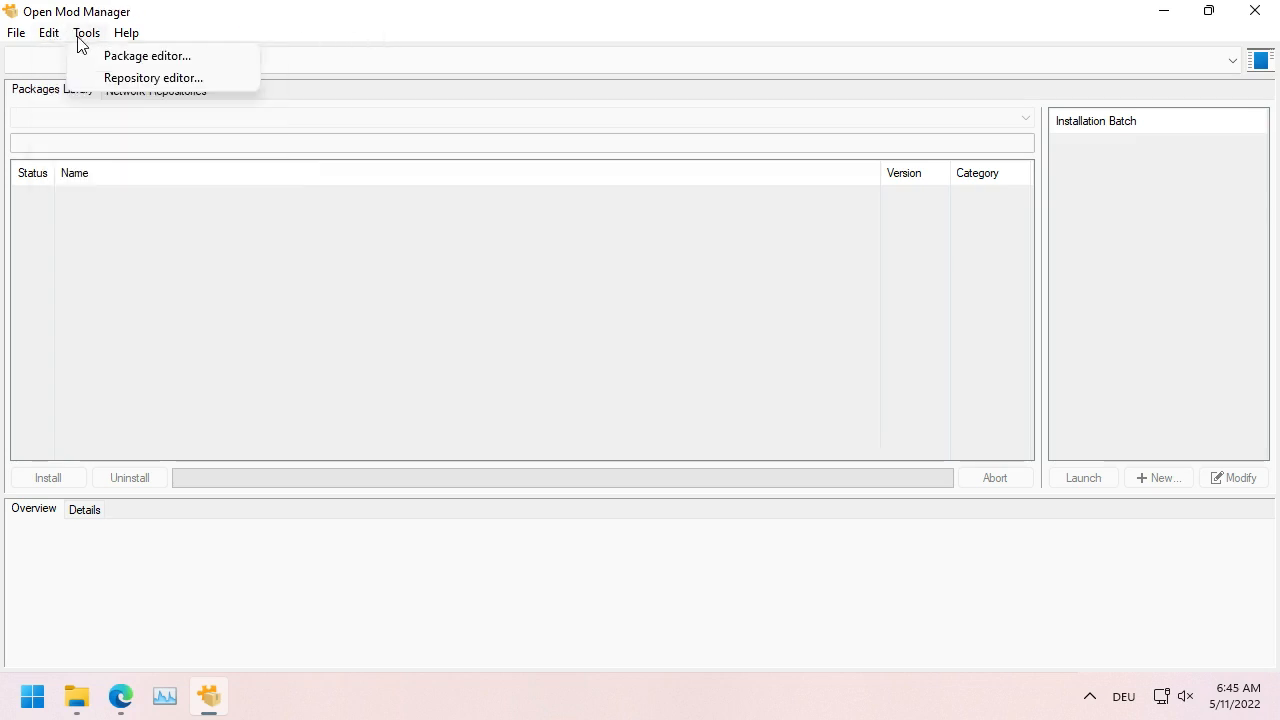
click(1230, 62)
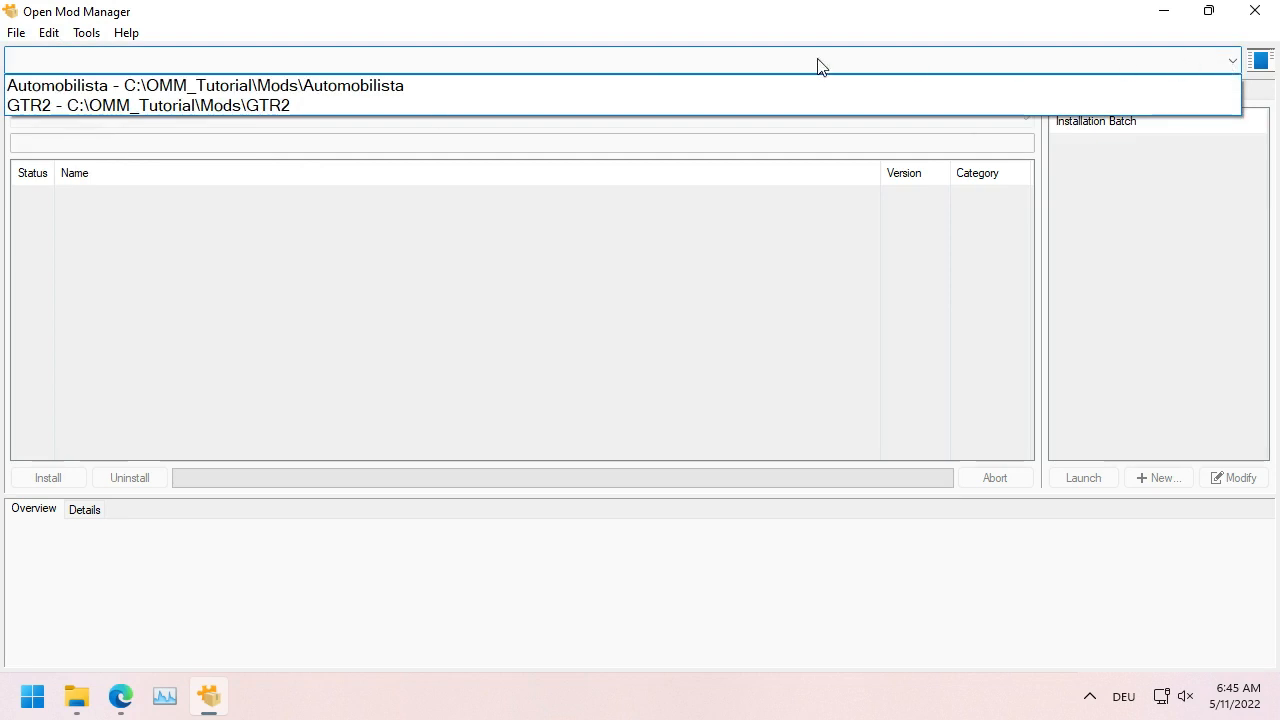
click(545, 102)
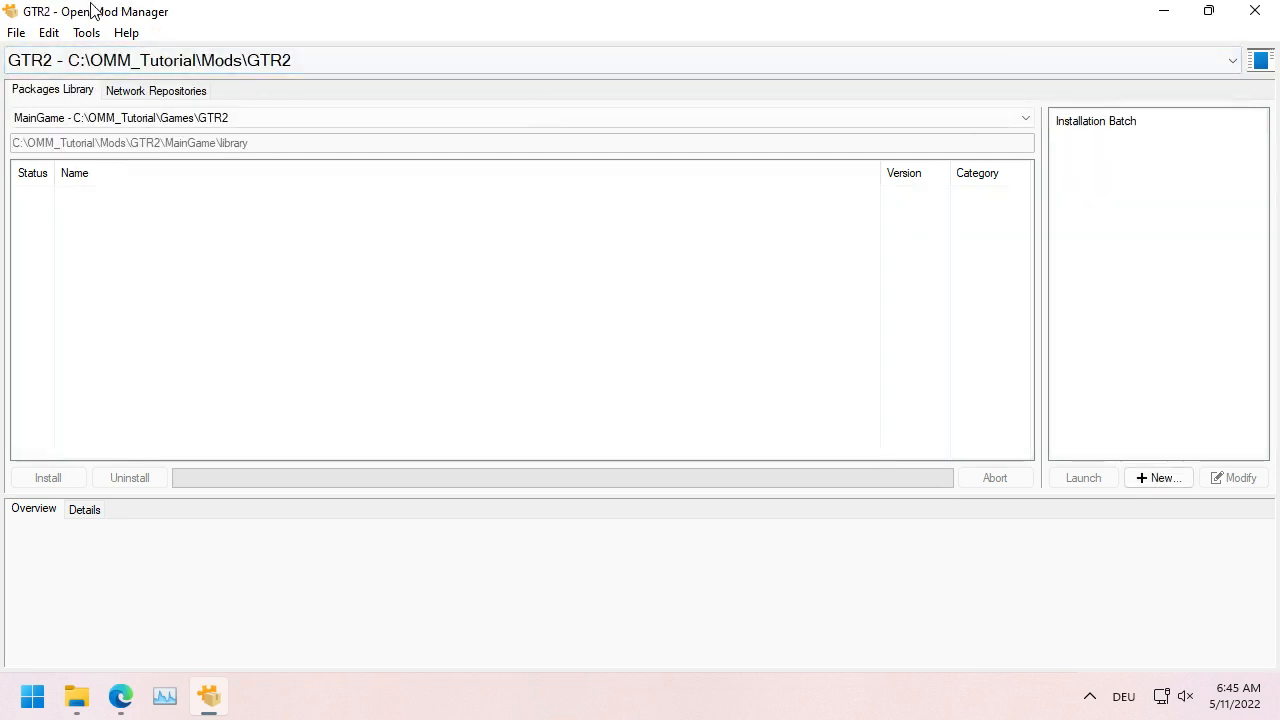
Step: Set the GTR2 context's application icon from GTR2.exe in the Games\GTR2 folder and apply the context properties
click(86, 32)
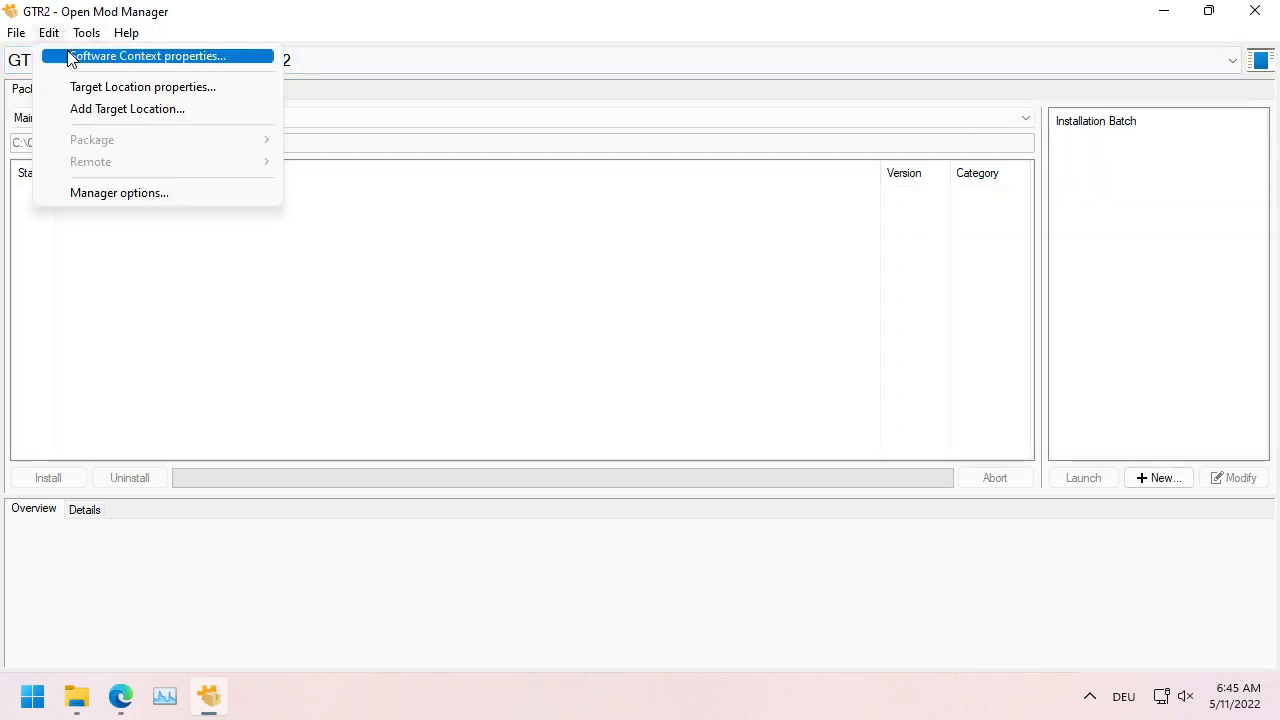
click(72, 56)
click(551, 375)
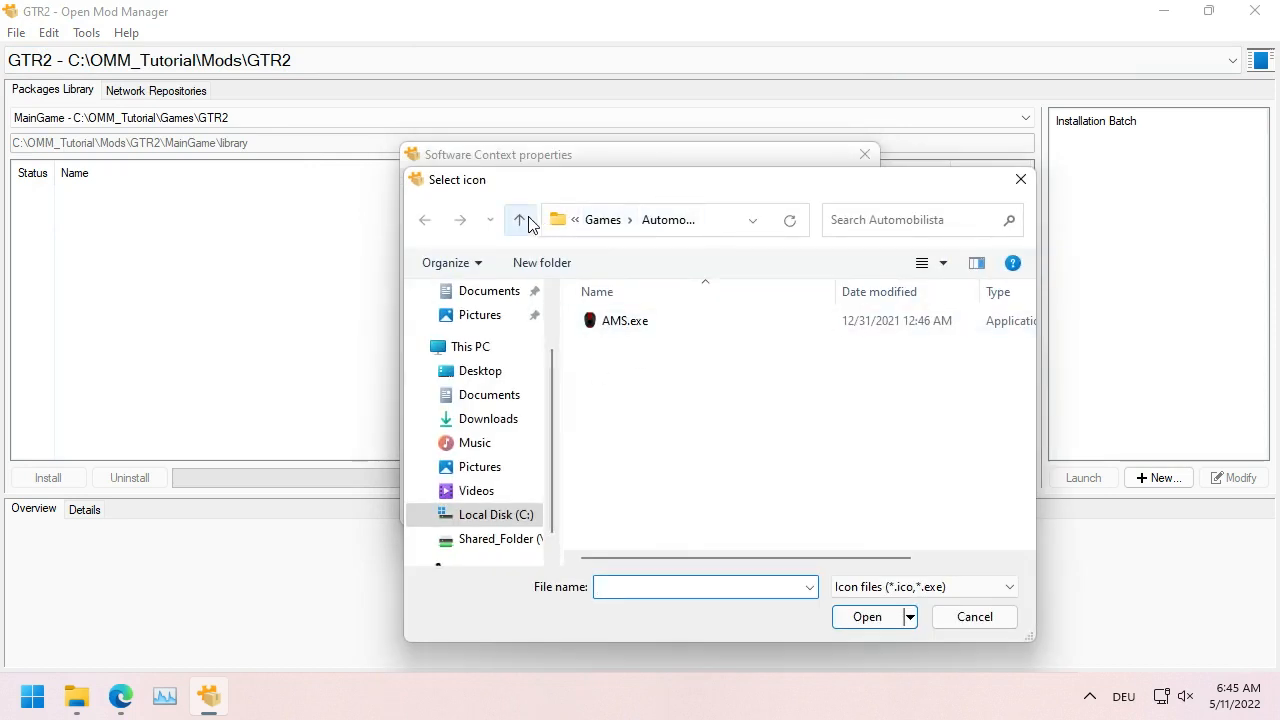
click(519, 220)
click(643, 345)
double_click(643, 345)
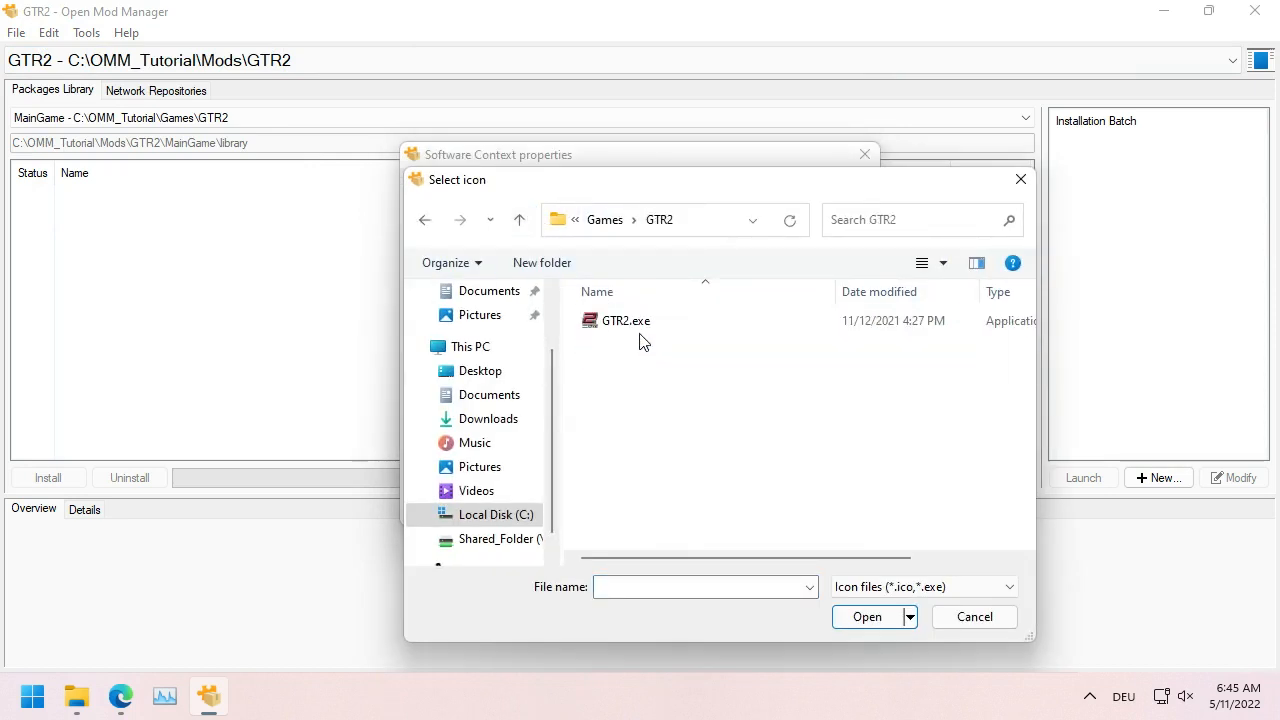
double_click(632, 322)
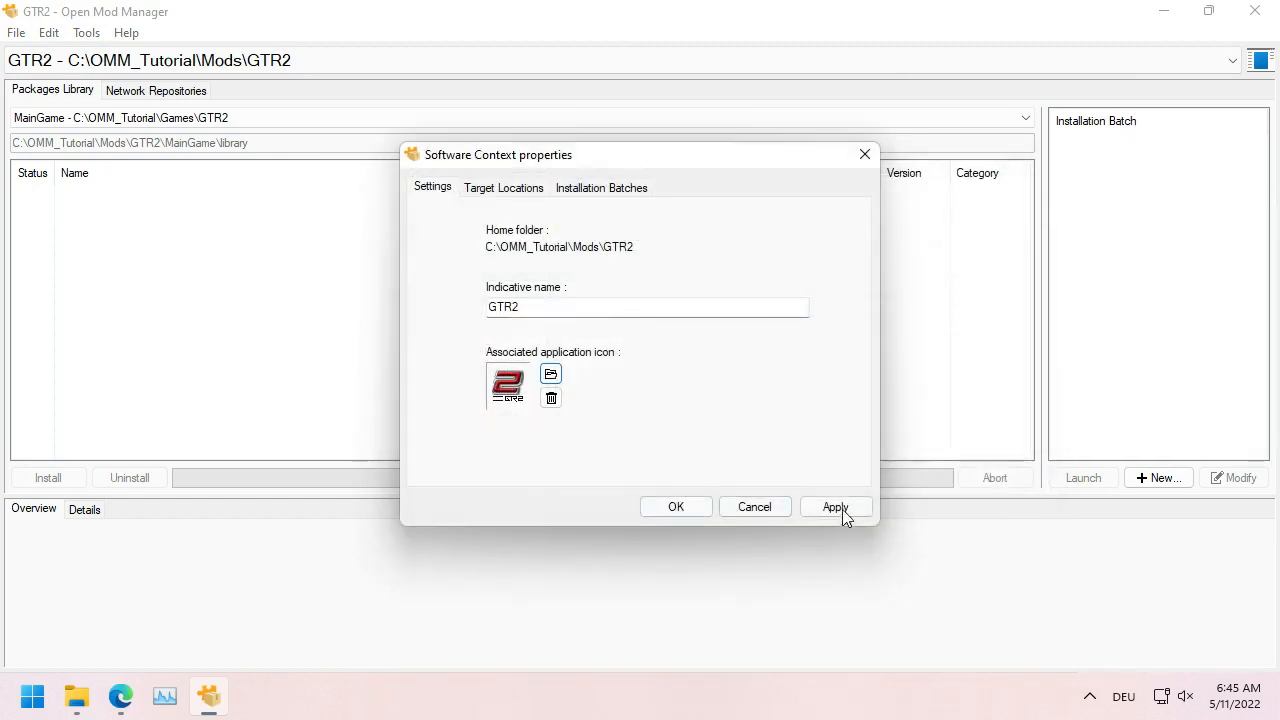
click(840, 508)
click(676, 507)
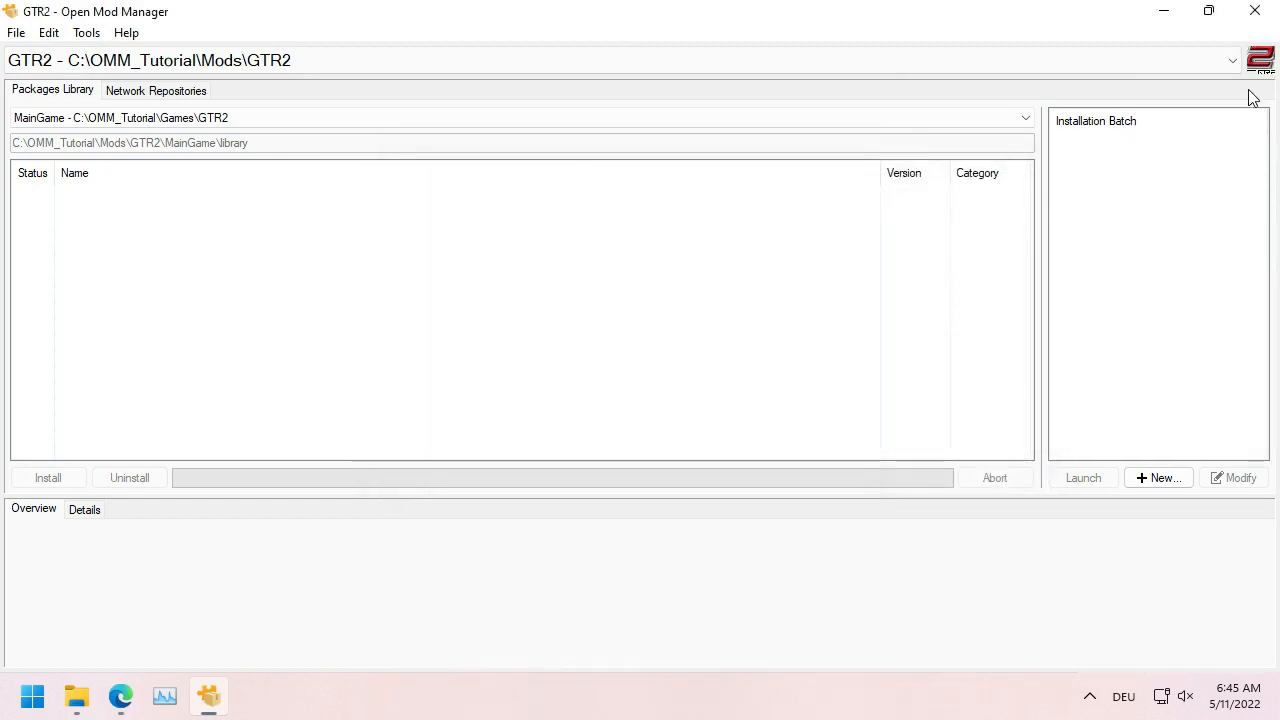
Step: Make Automobilista the active Software Context
click(1234, 63)
click(1186, 88)
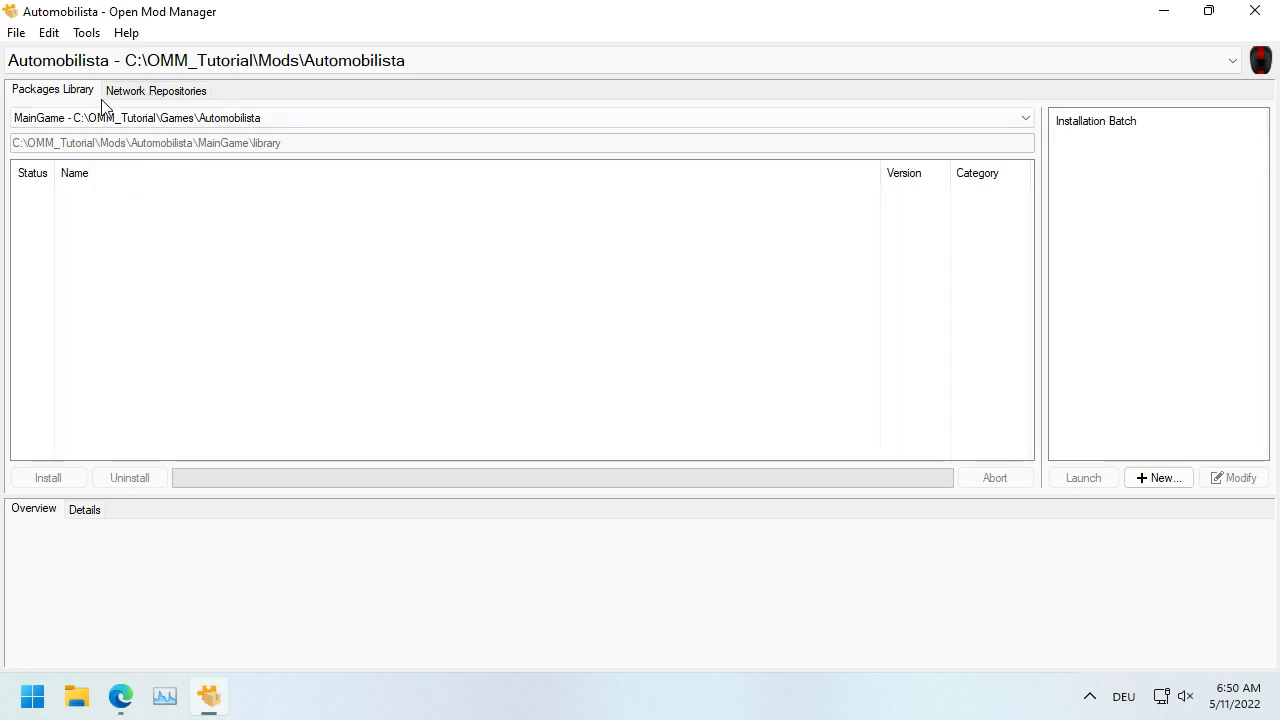
click(295, 62)
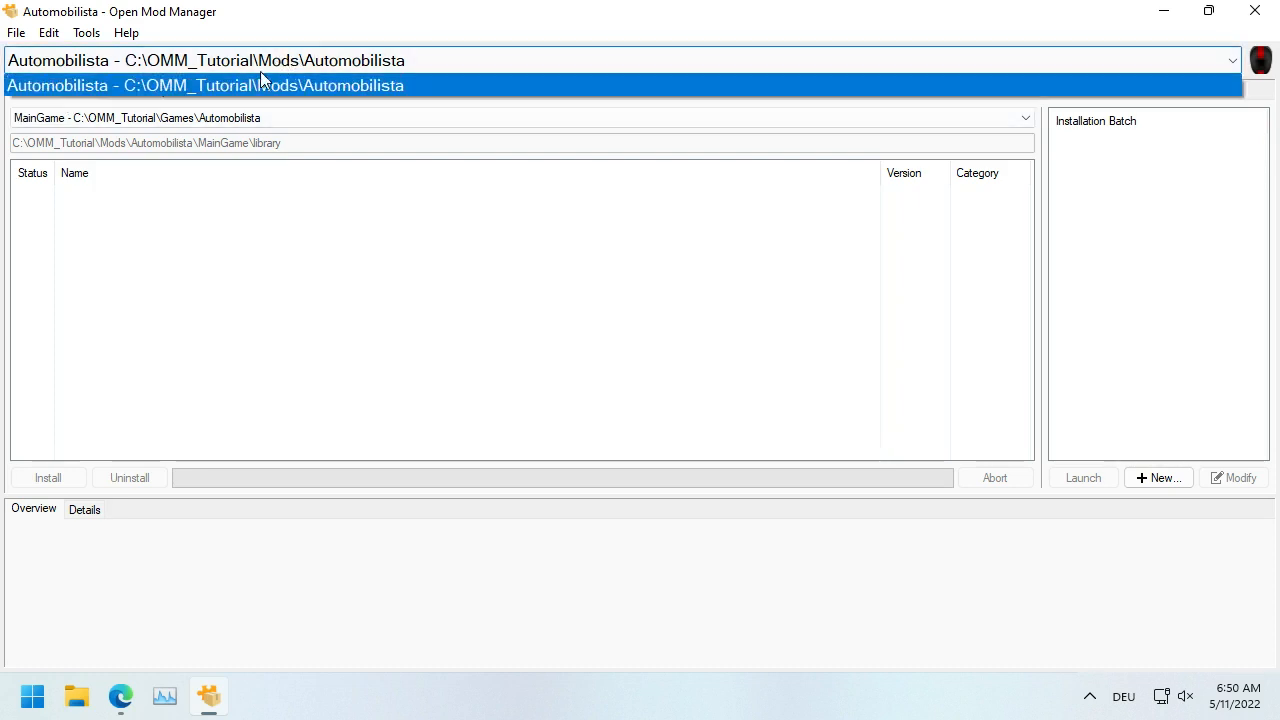
click(263, 86)
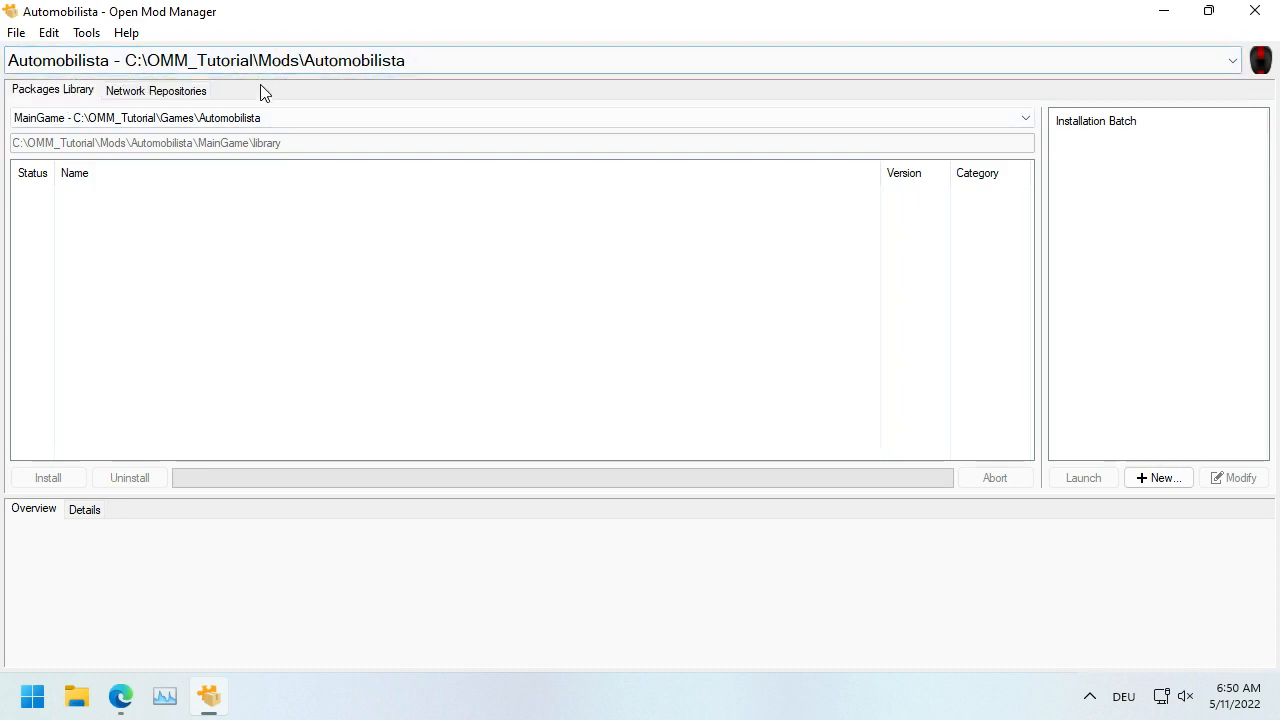
click(145, 92)
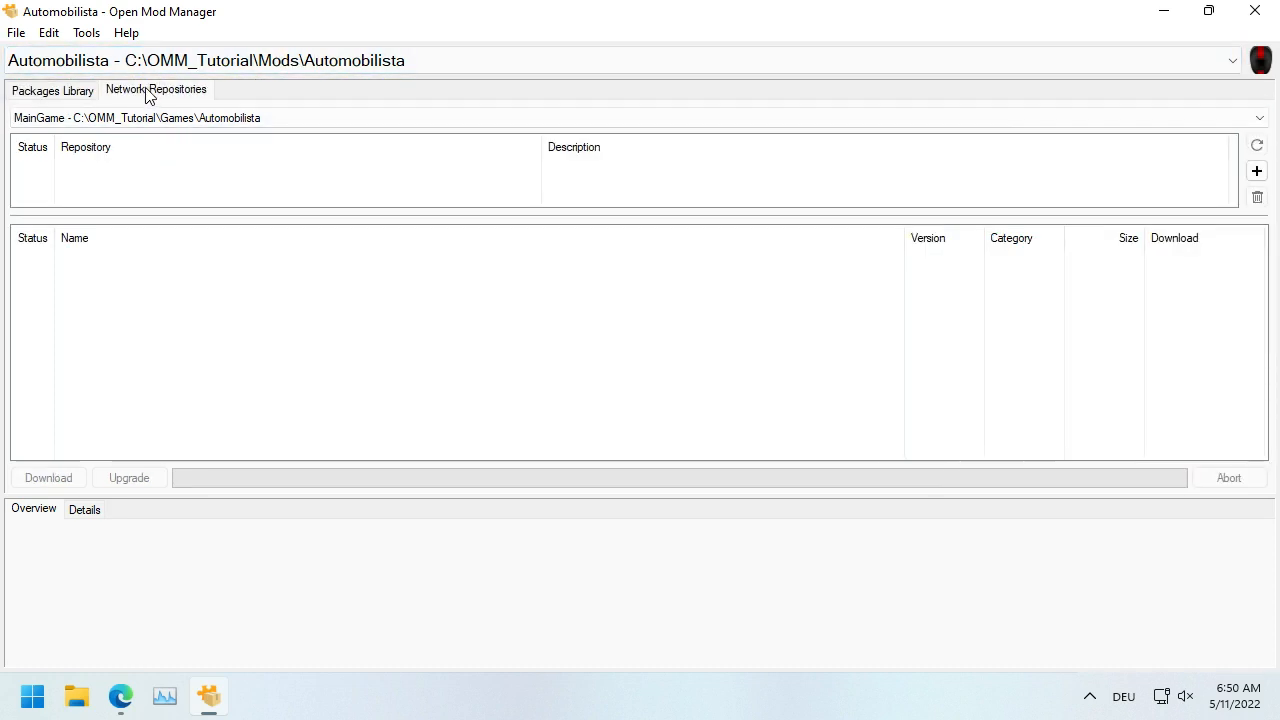
click(1258, 172)
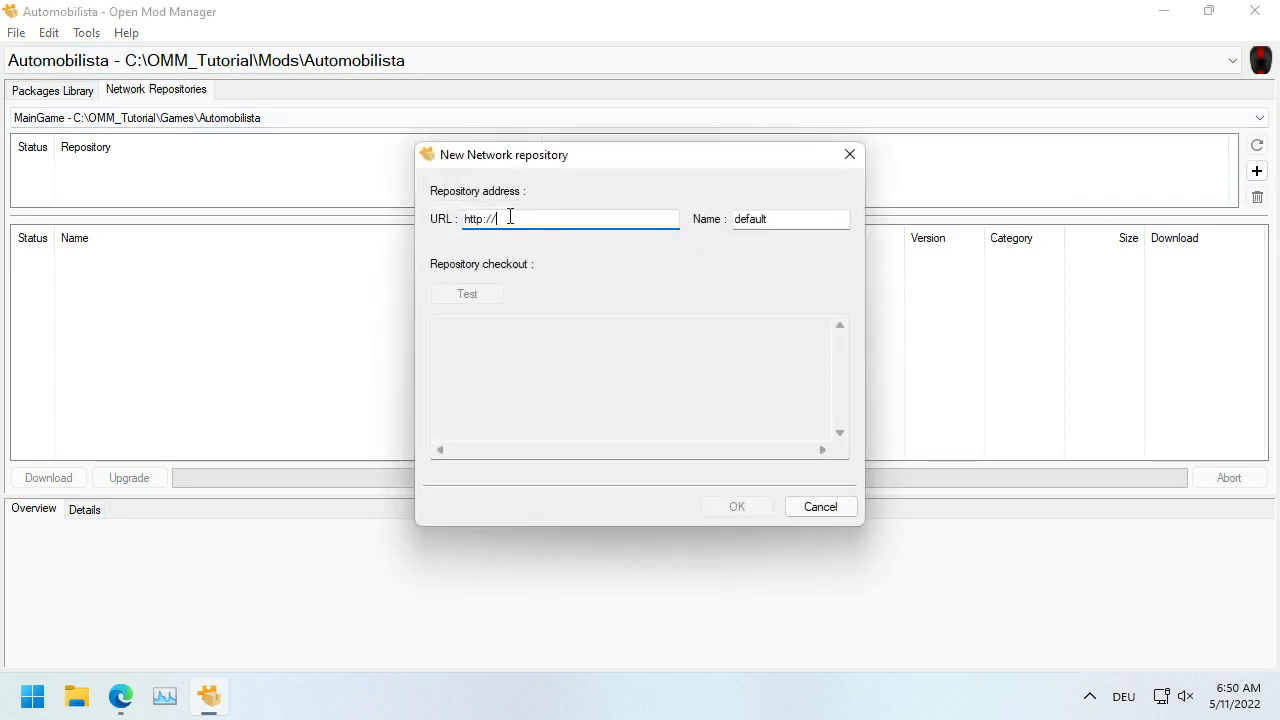
drag(510, 217, 424, 227)
text(https://downloads.amsunofficial.net)
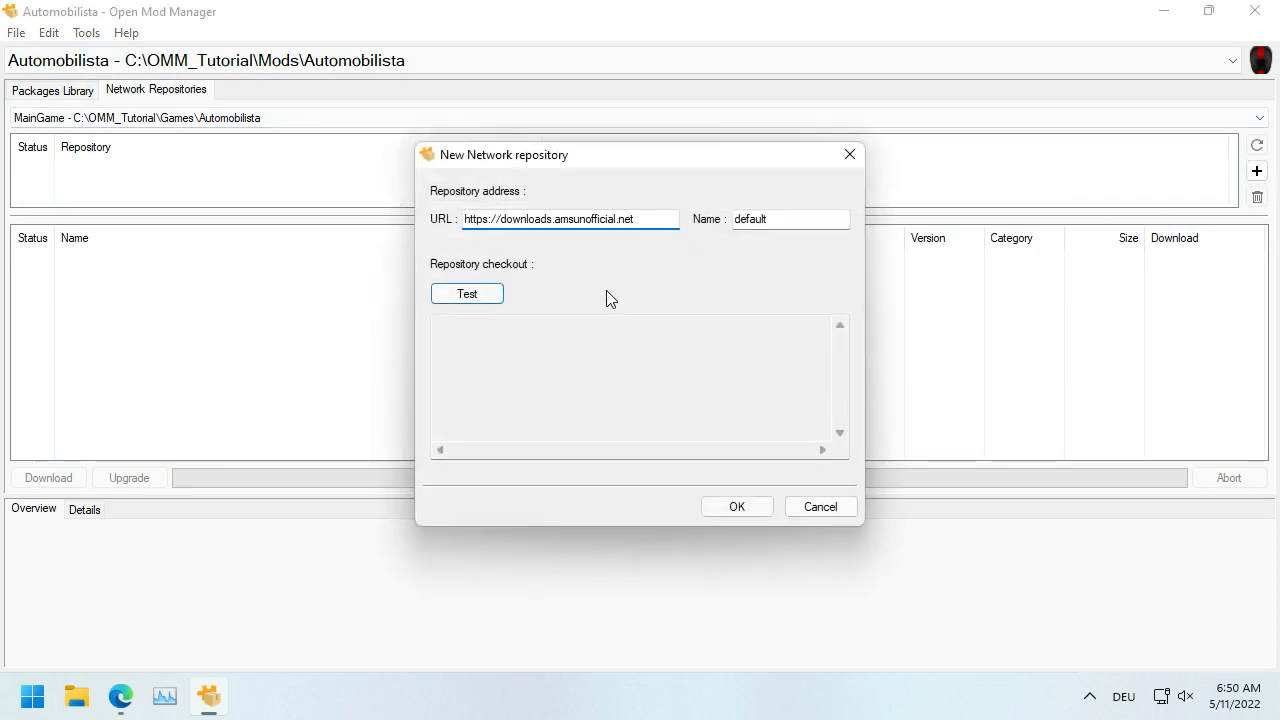
click(468, 296)
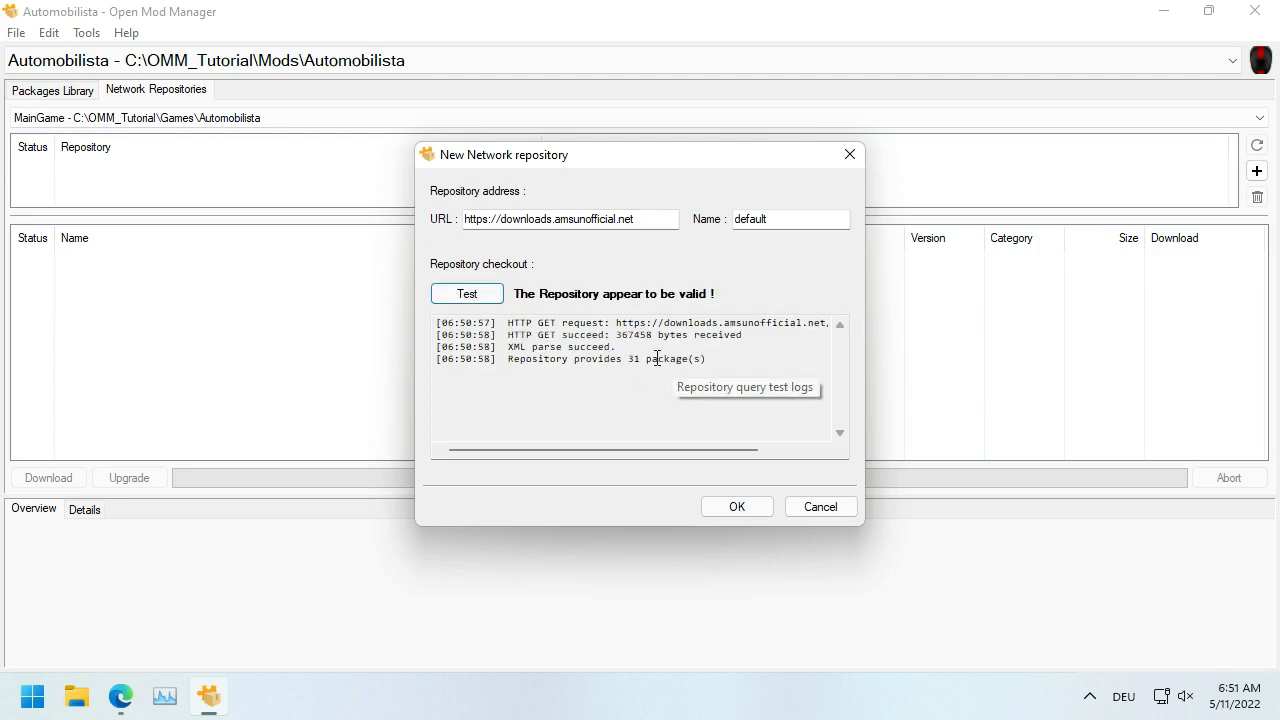
click(737, 508)
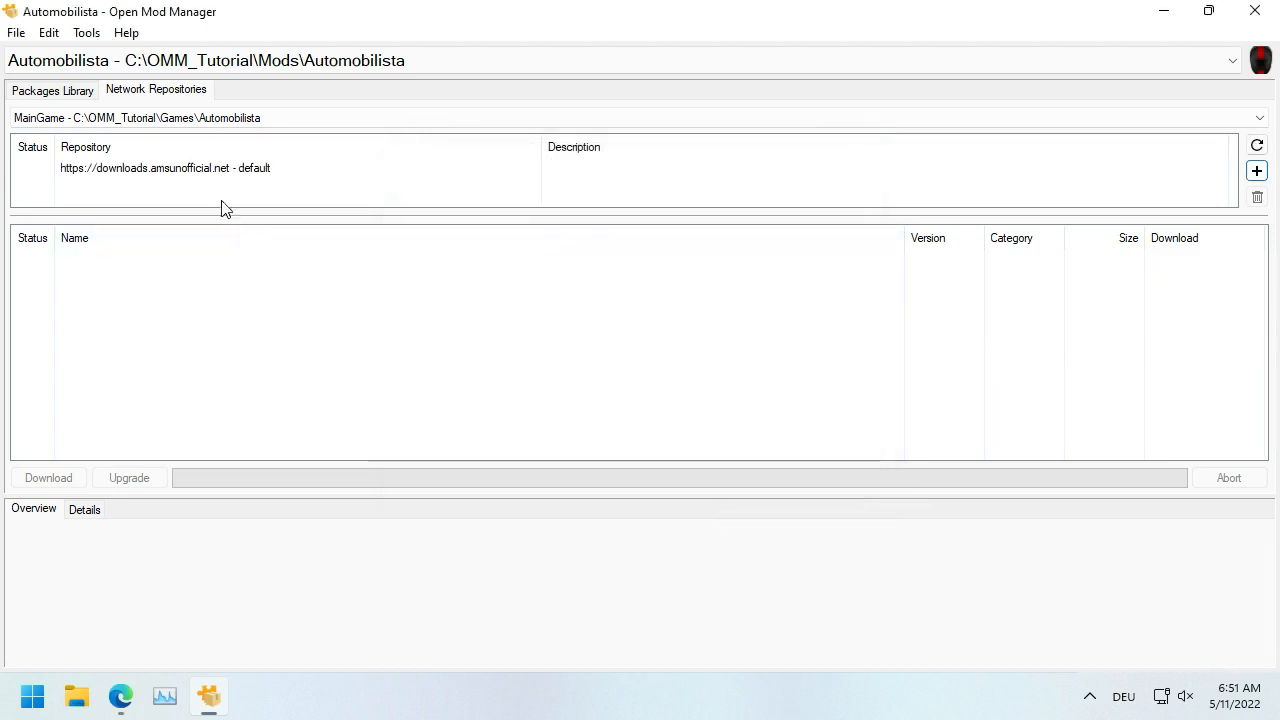
click(212, 172)
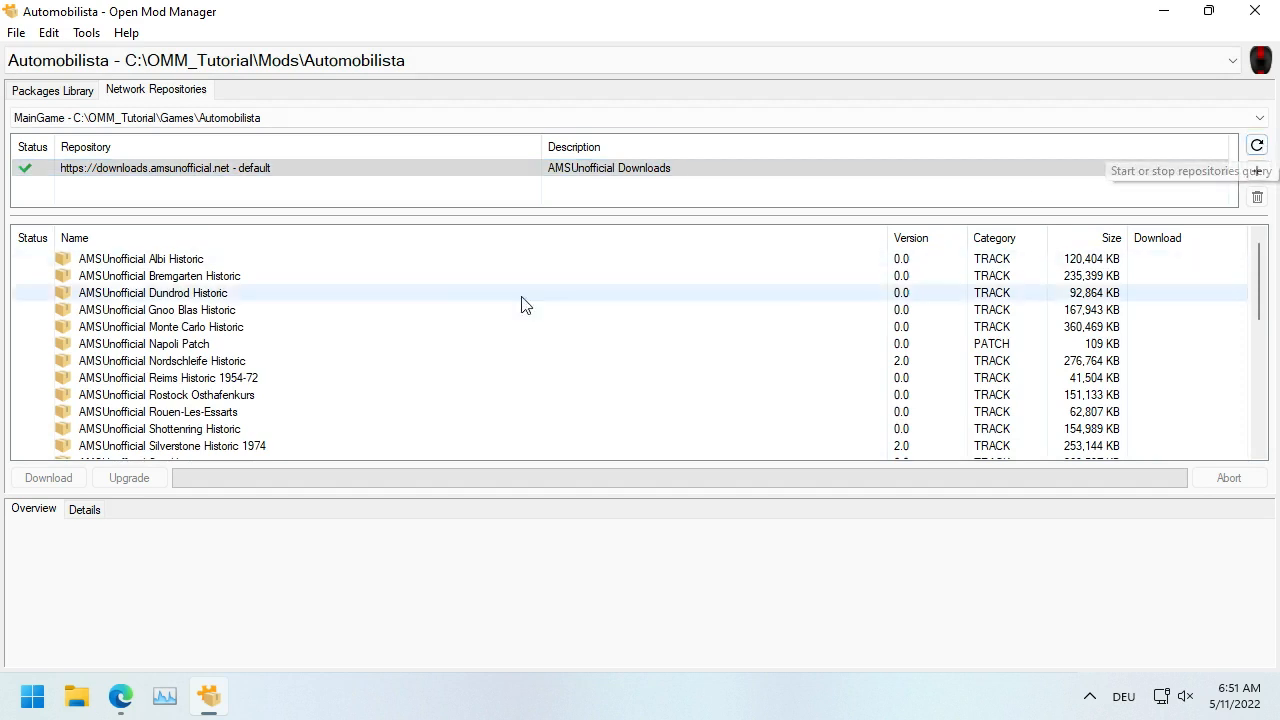
Step: Look through the remote package list and the overviews of the AMSUnofficial tracks from Bremgarten Historic onward
click(564, 276)
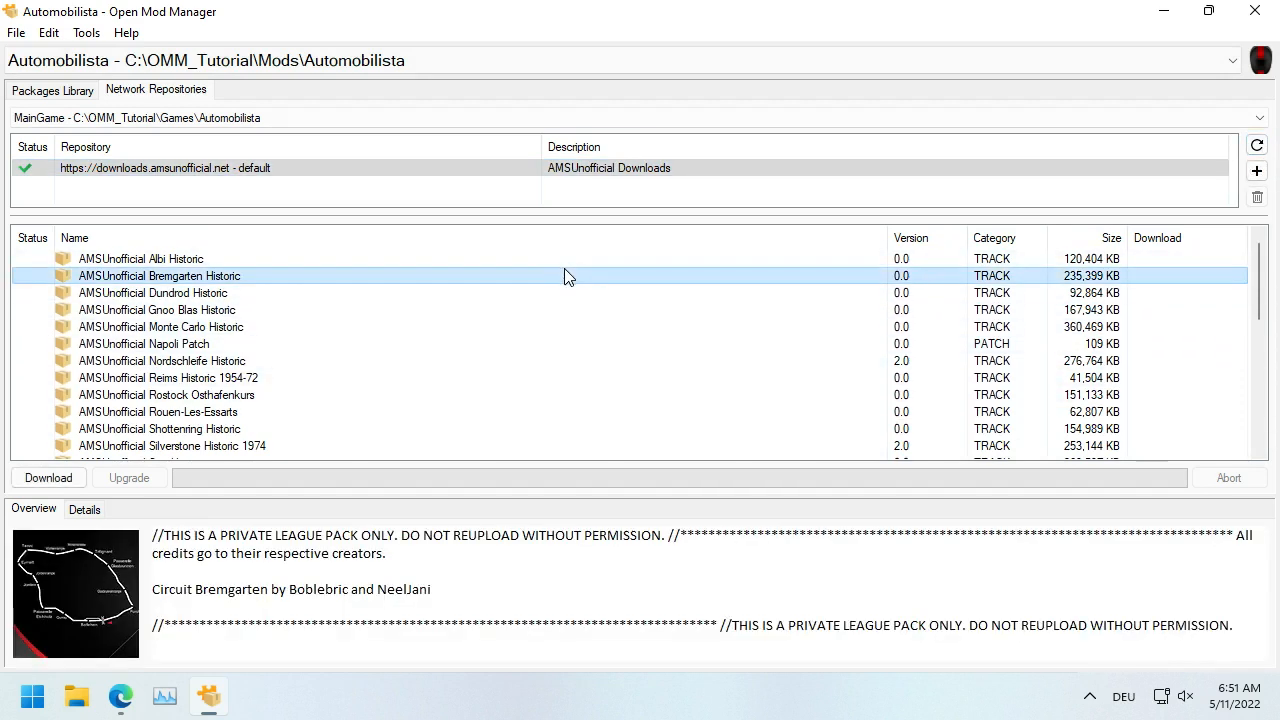
key(Down)
key(Down)
key(Down)
key(Down)
key(Down)
key(Down)
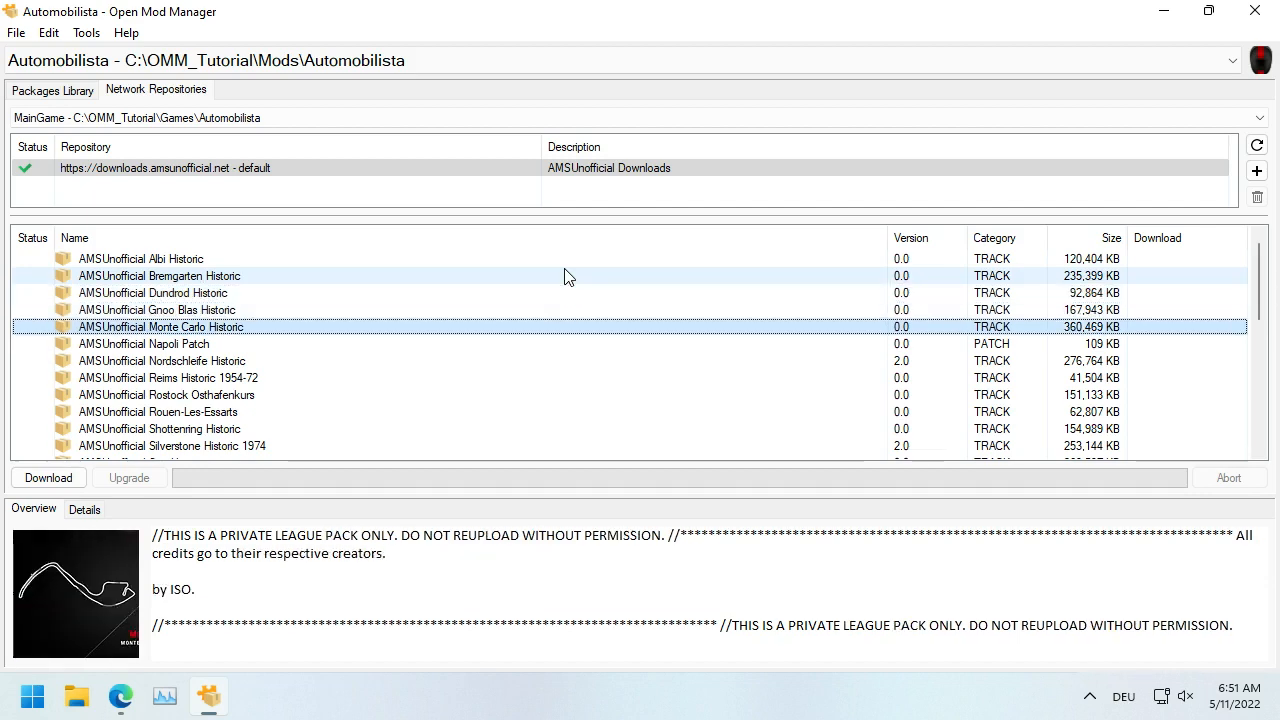
scroll(564, 276, down, 7)
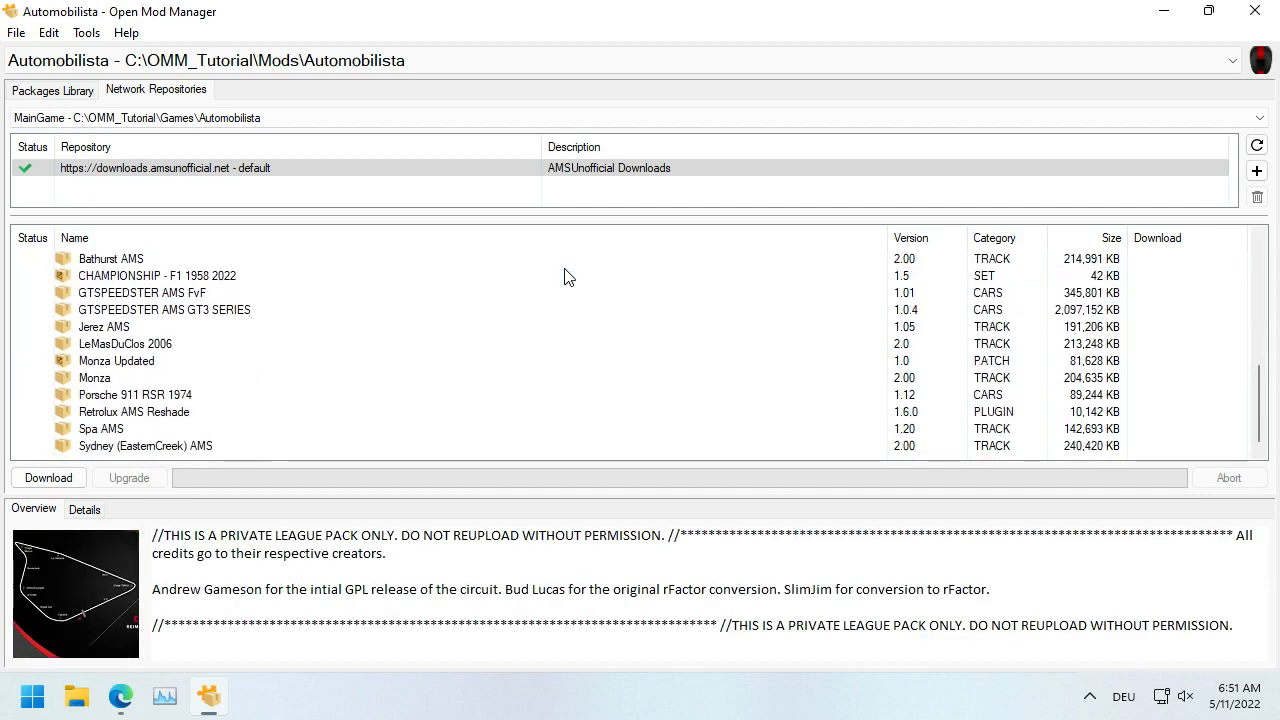
Step: Sort the remote packages by category and examine the overviews of the car, patch, plugin and Nordschleife Historic packages
click(998, 238)
scroll(648, 313, up, 7)
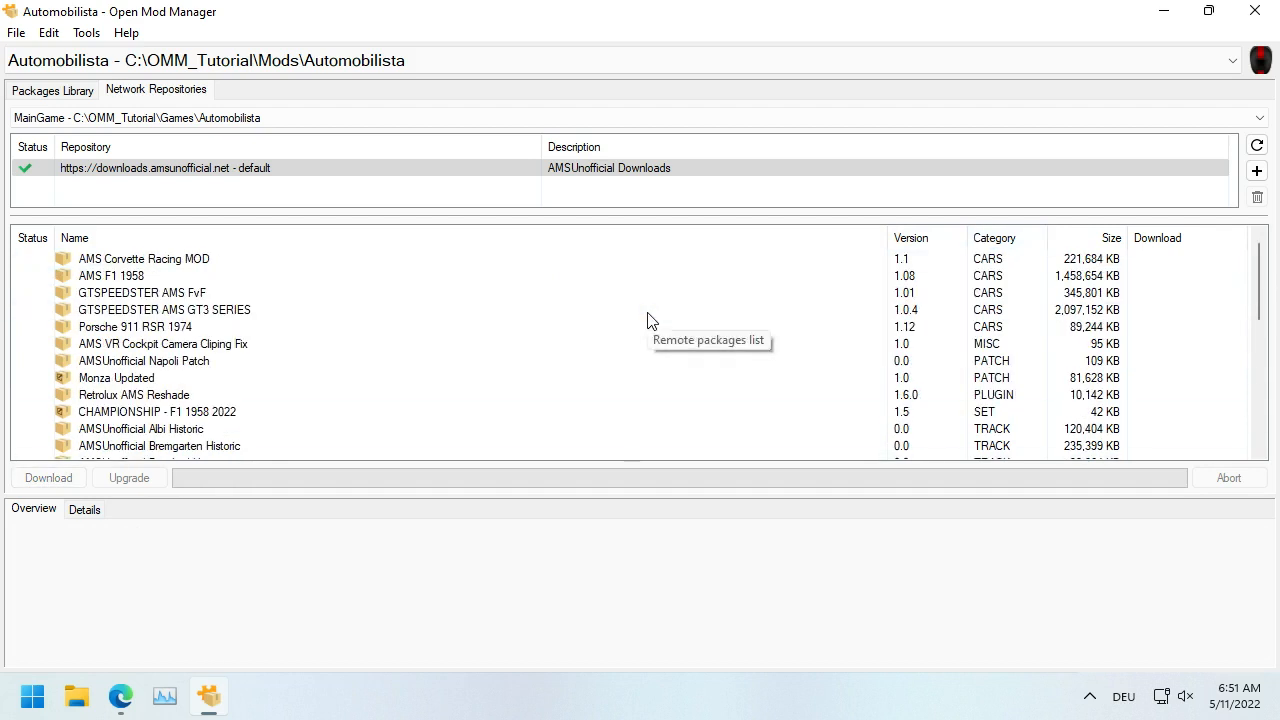
click(135, 262)
key(Down)
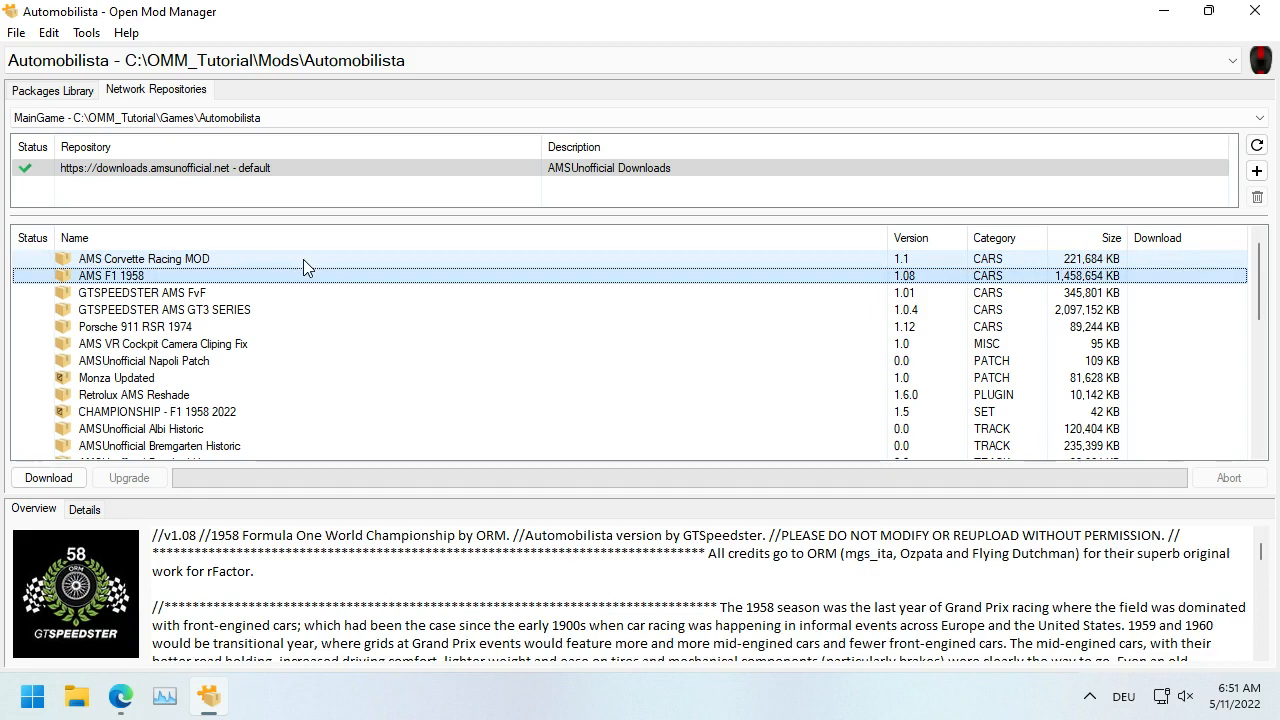
key(Down)
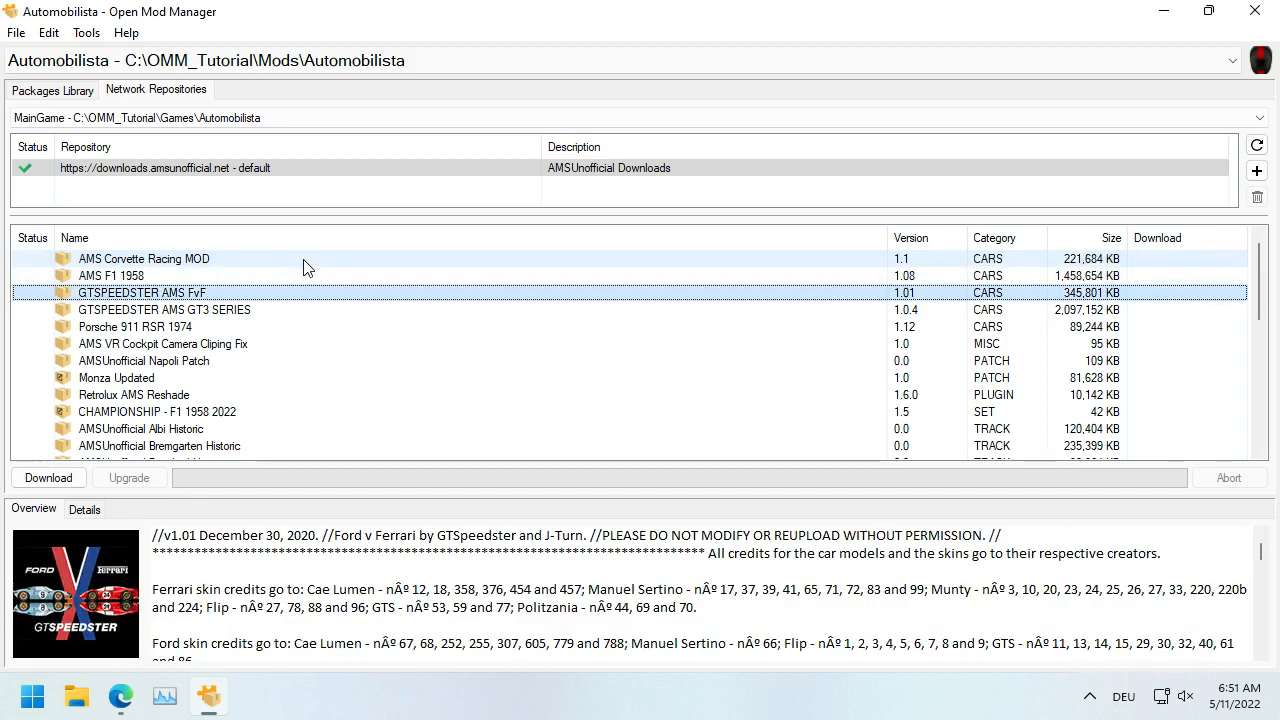
key(Down)
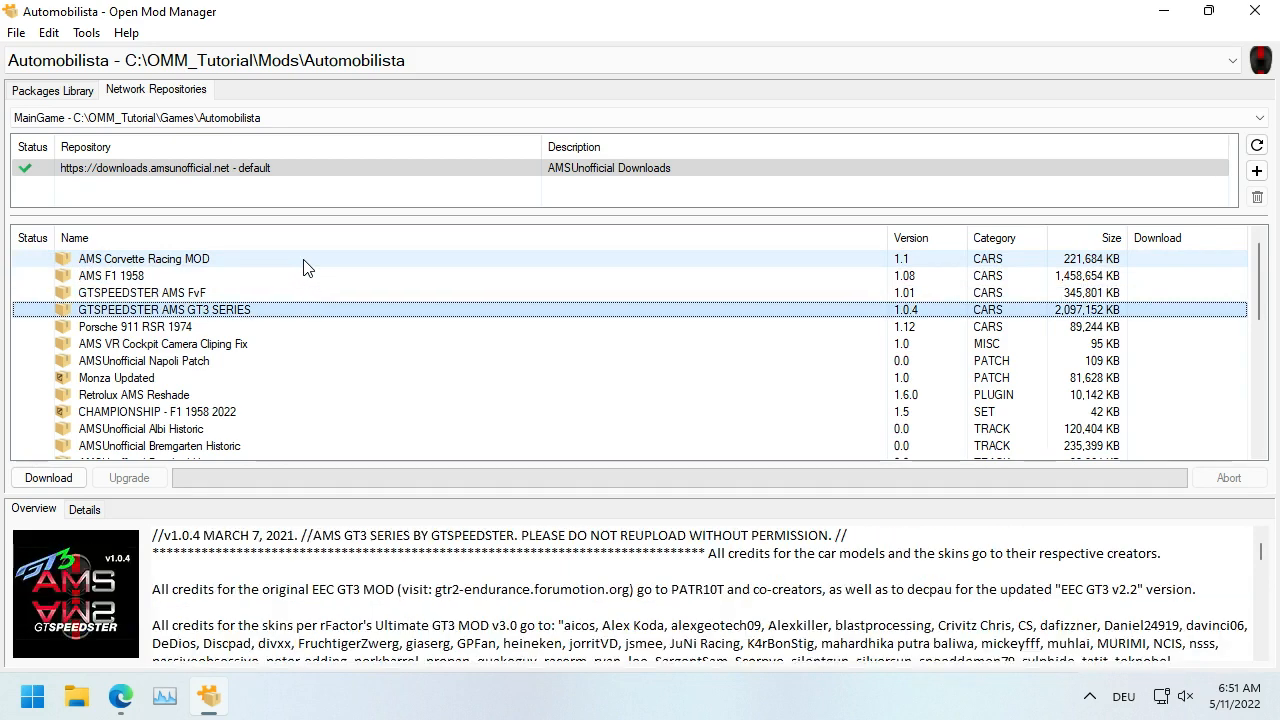
key(Down)
key(Down)
key(Down)
key(Down)
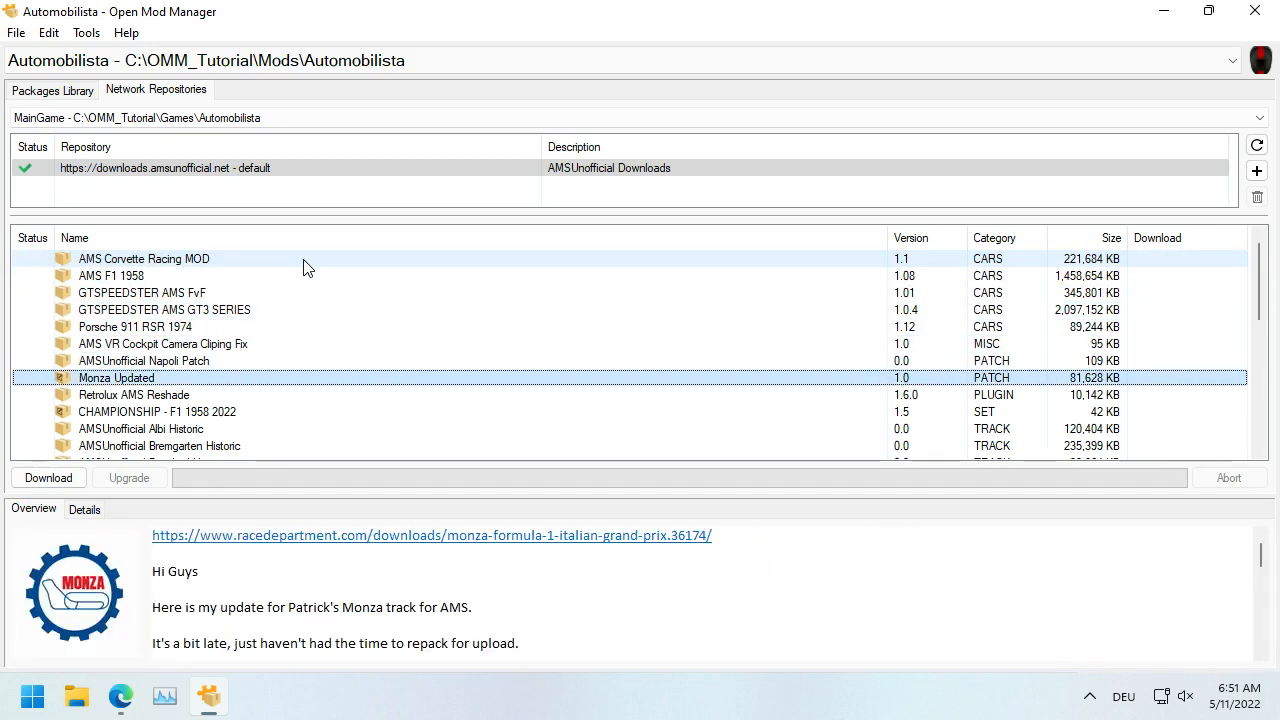
key(Down)
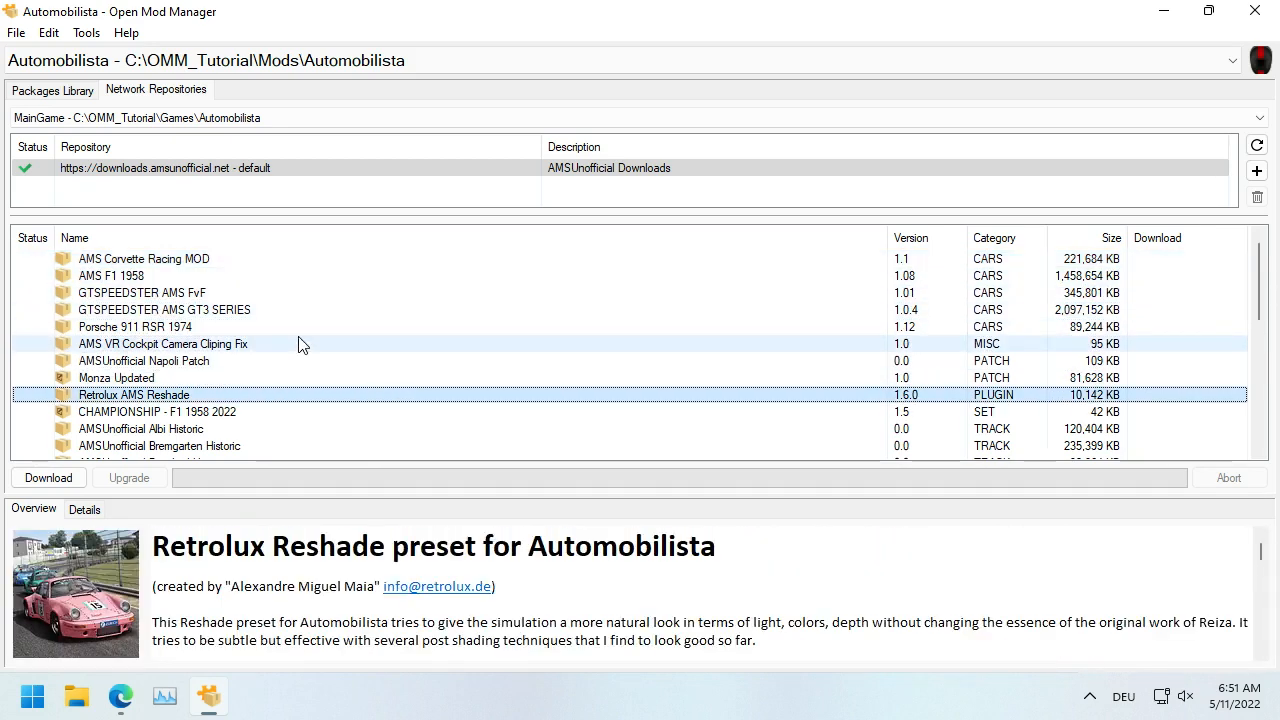
scroll(303, 345, down, 3)
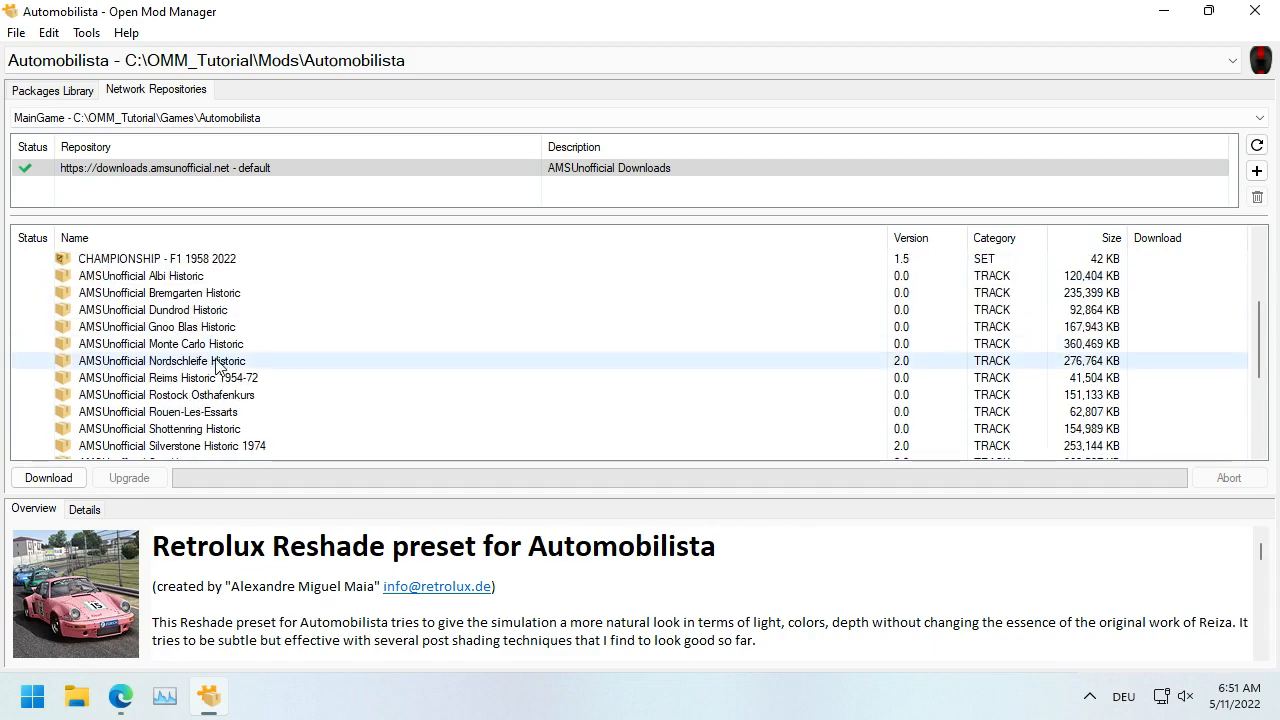
click(217, 363)
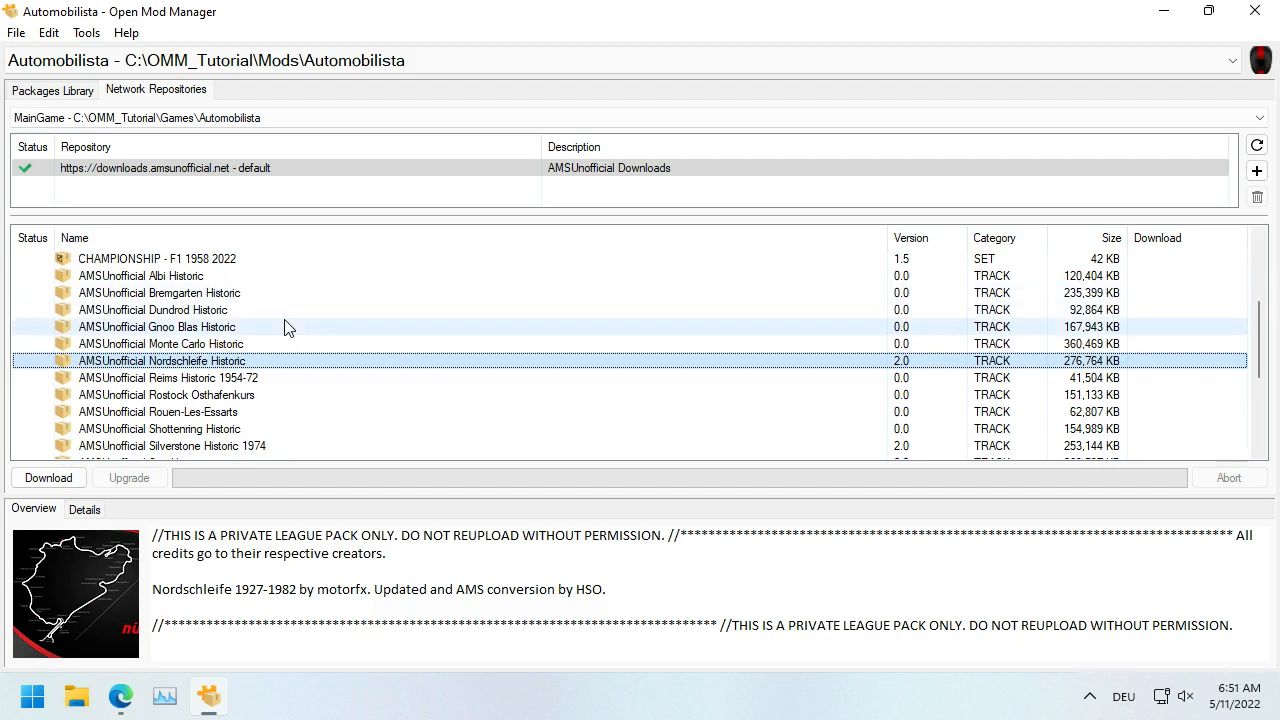
scroll(285, 328, up, 3)
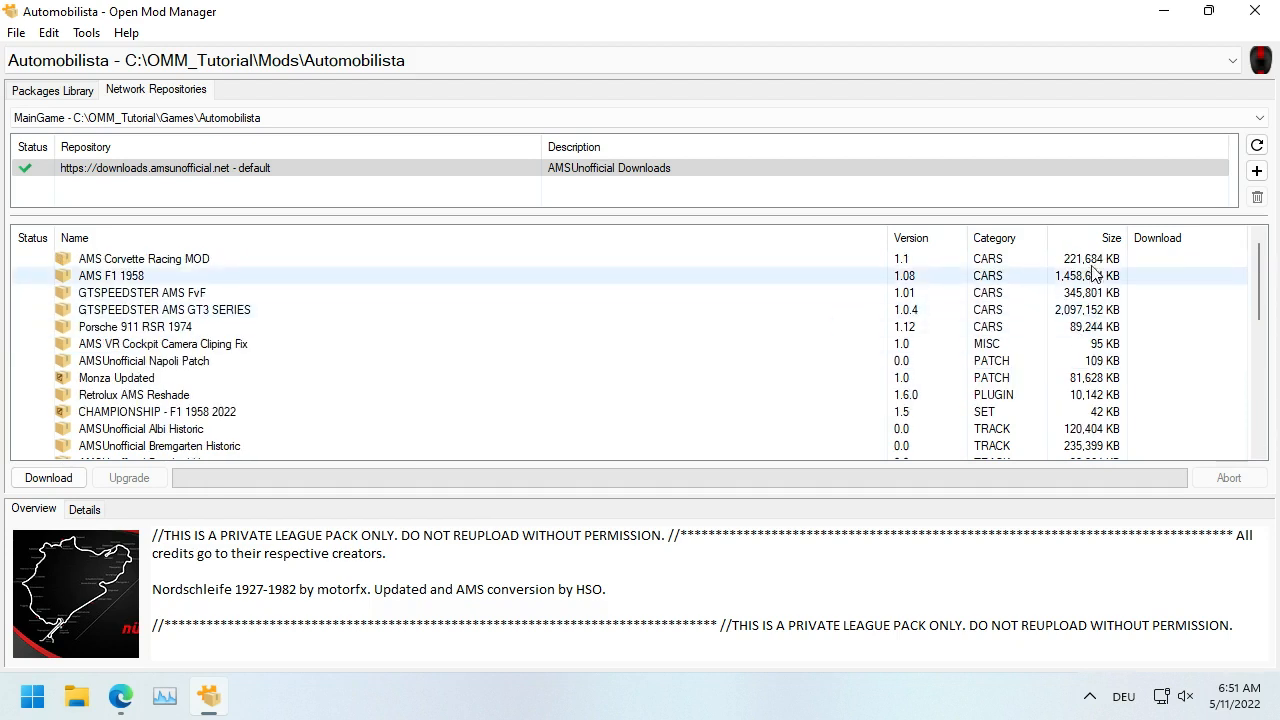
Step: Sort the remote packages by size and download Retrolux AMS Reshade
click(1110, 238)
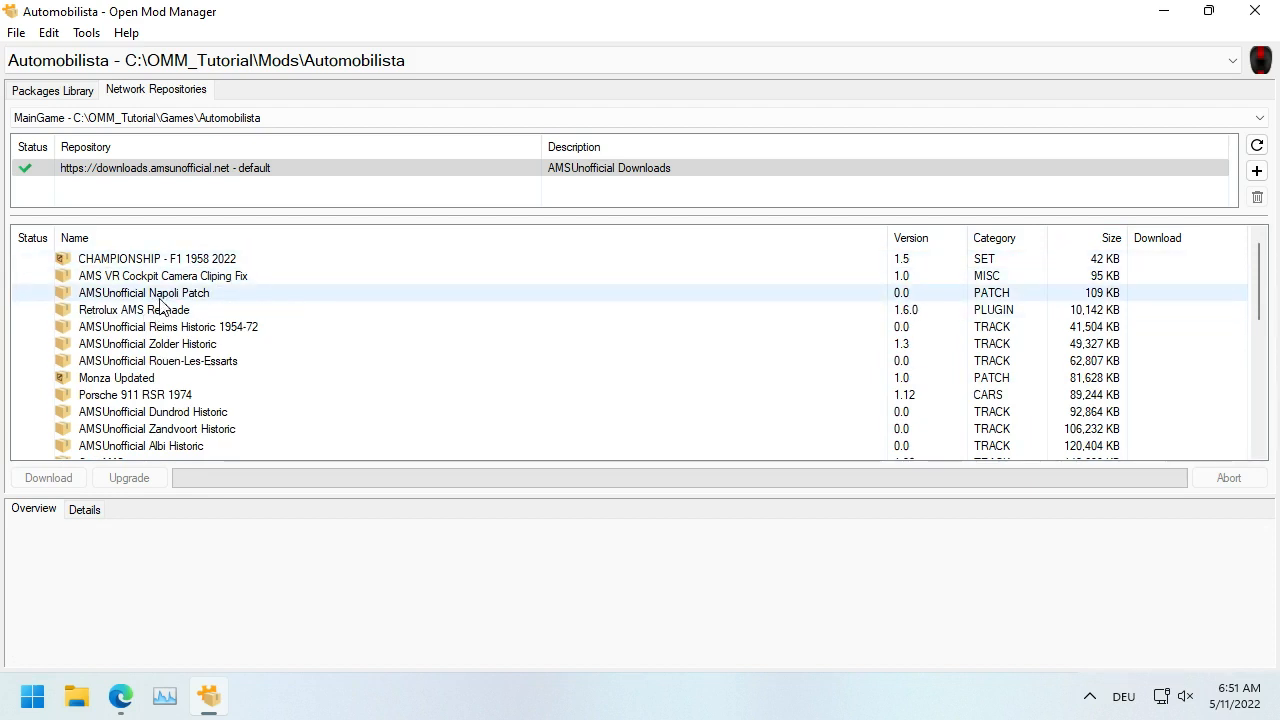
click(203, 333)
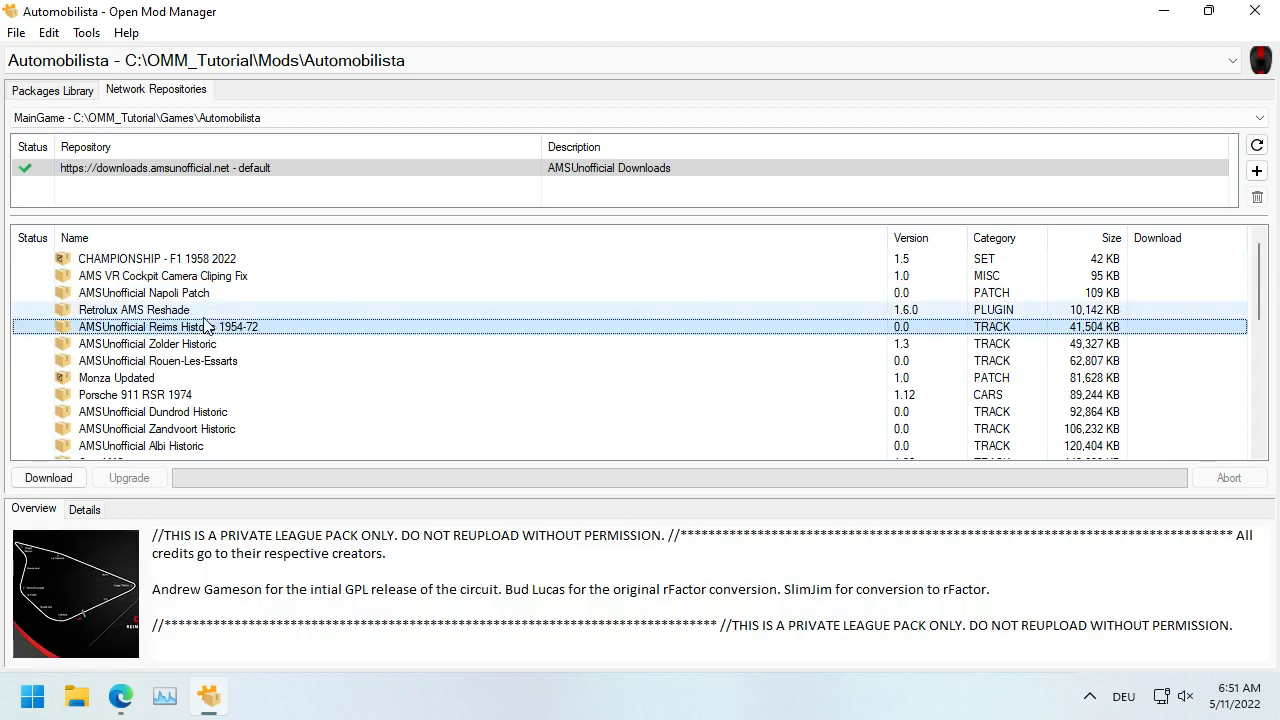
click(185, 310)
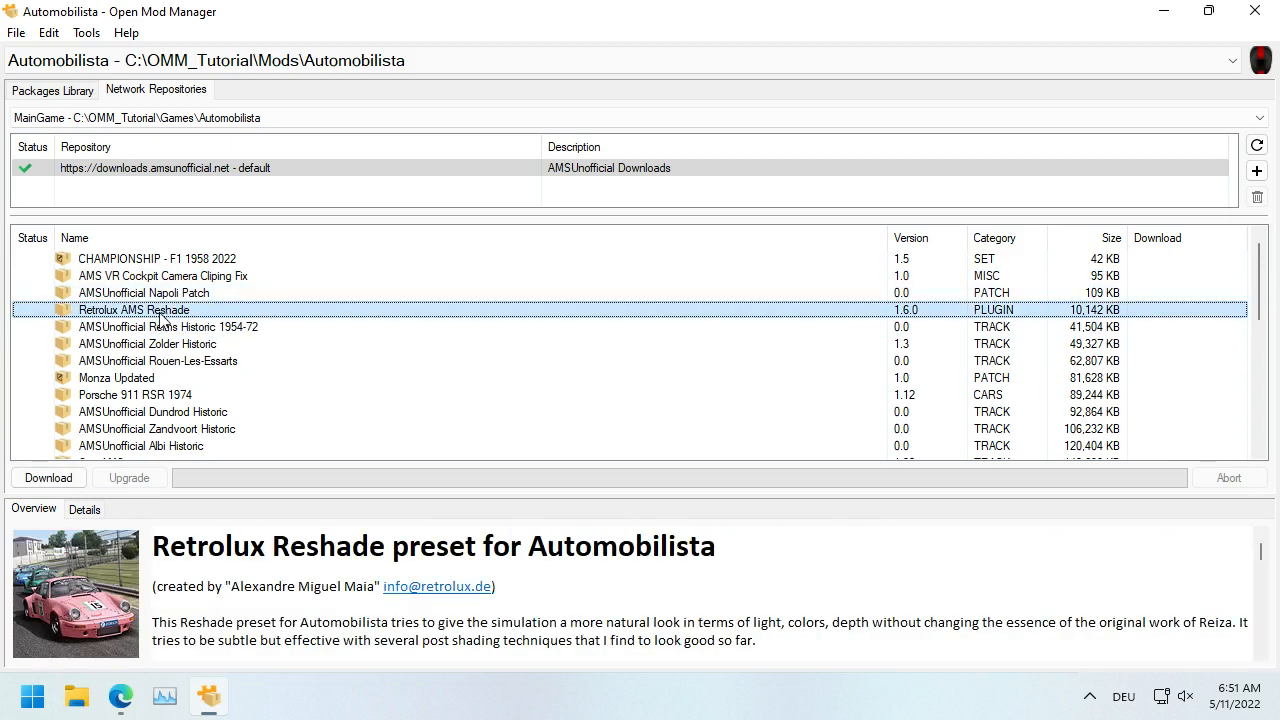
double_click(210, 313)
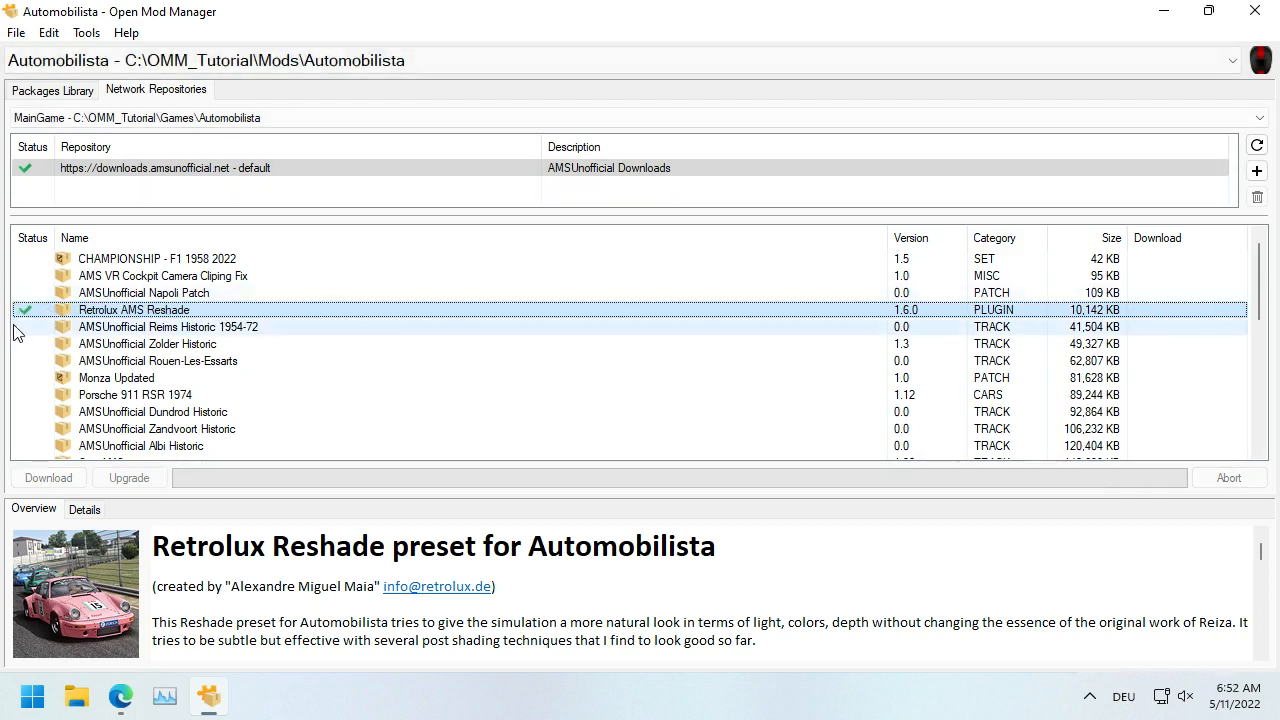
Step: Download the AMSUnofficial Napoli Patch and AMS VR Cockpit Camera Cliping Fix packages
double_click(155, 292)
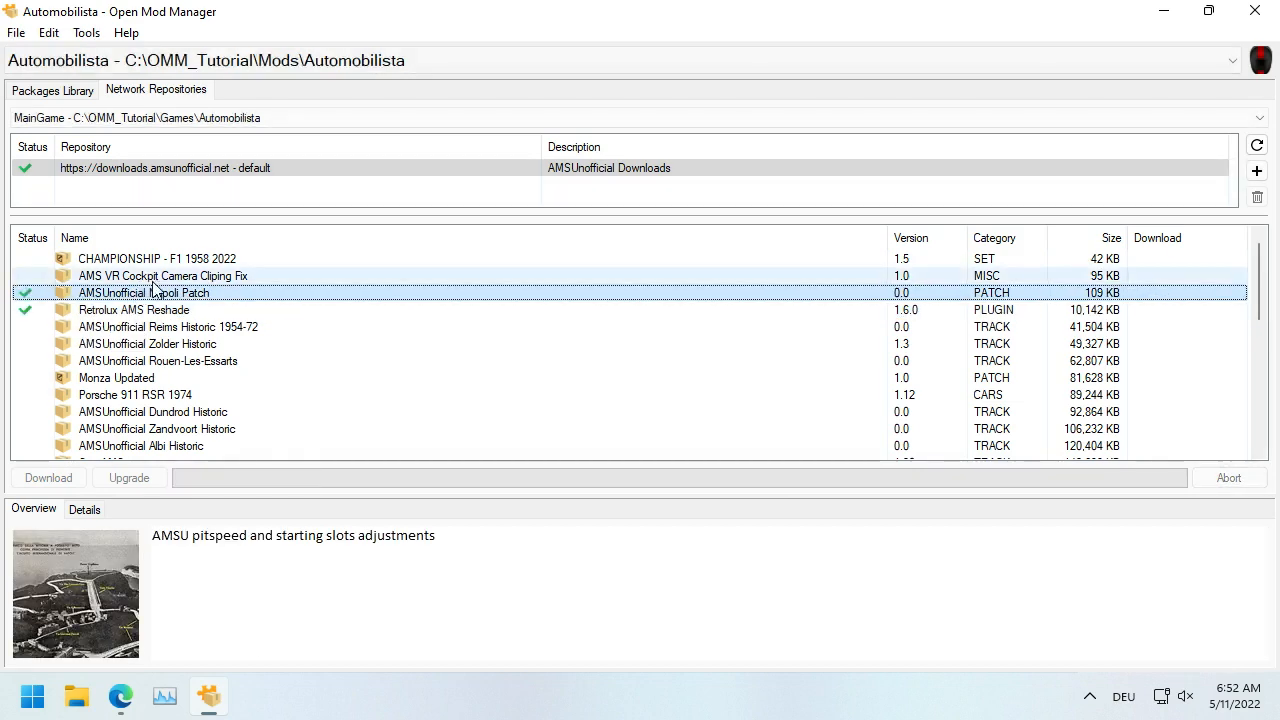
click(143, 278)
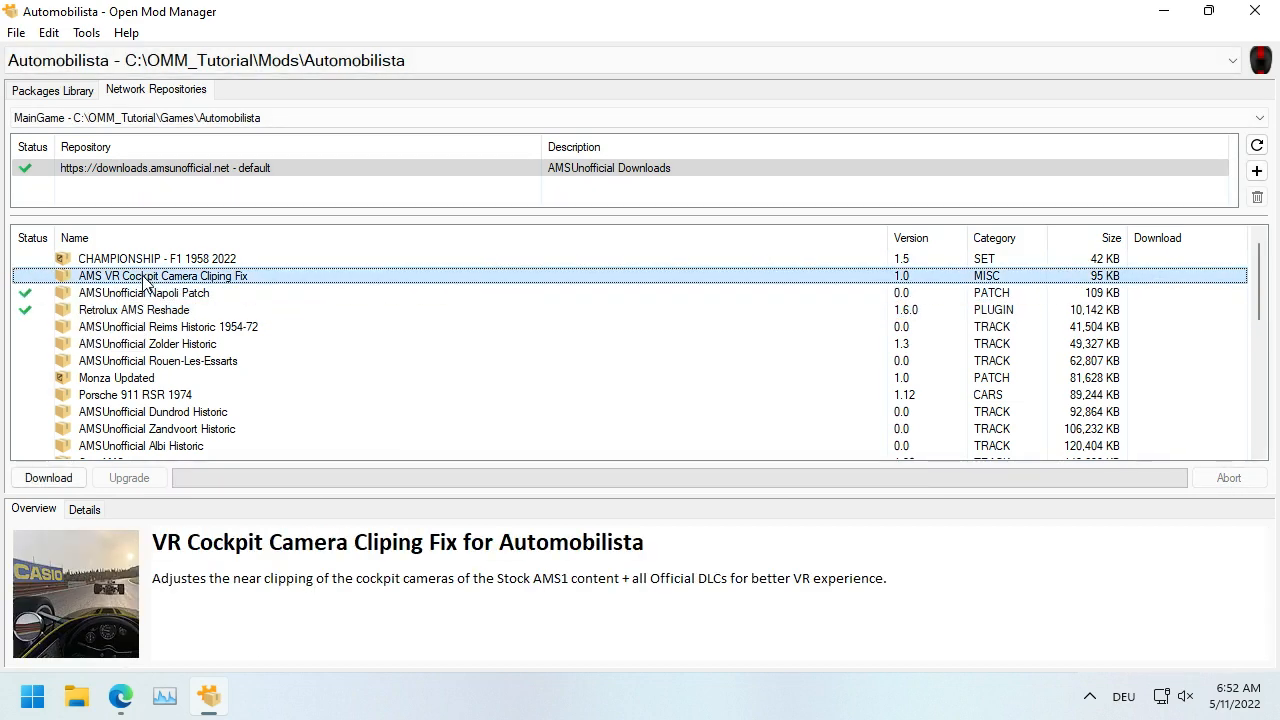
double_click(137, 282)
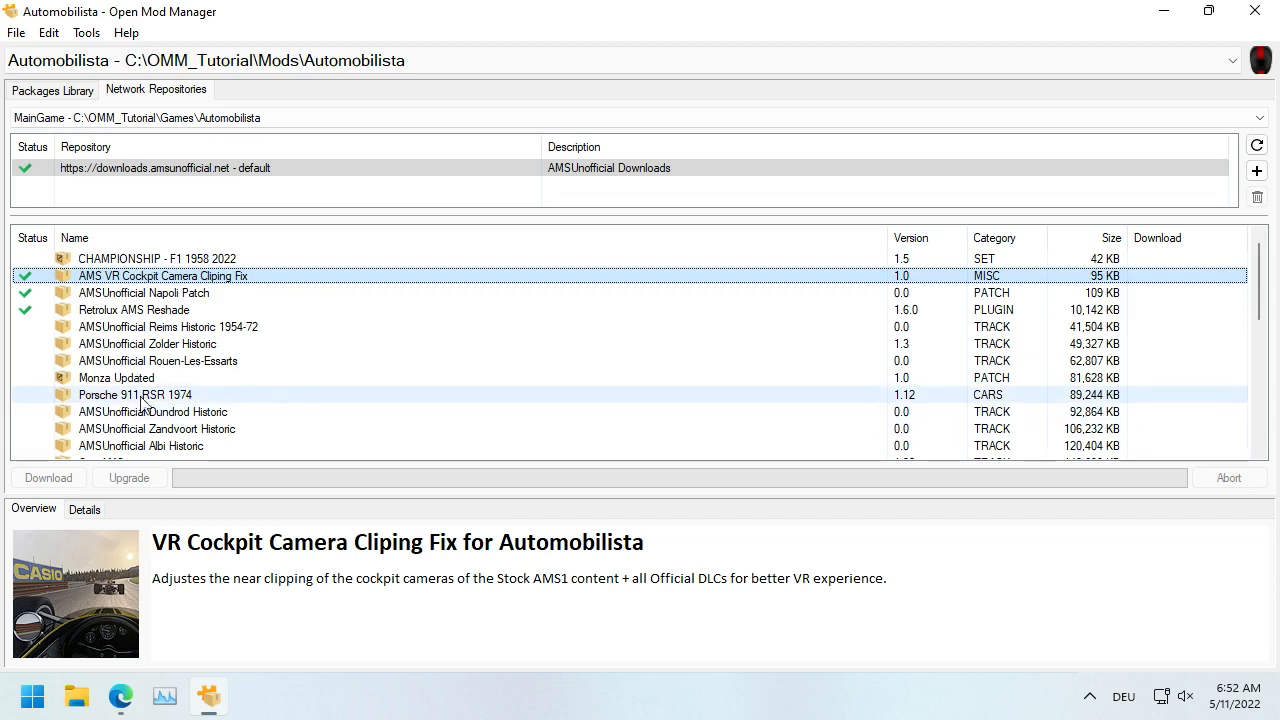
Step: Show the local package library and browse in File Explorer to C:\OMM_Tutorial\Mods\Automobilista\MainGame\Library, widening the column of file names
click(64, 95)
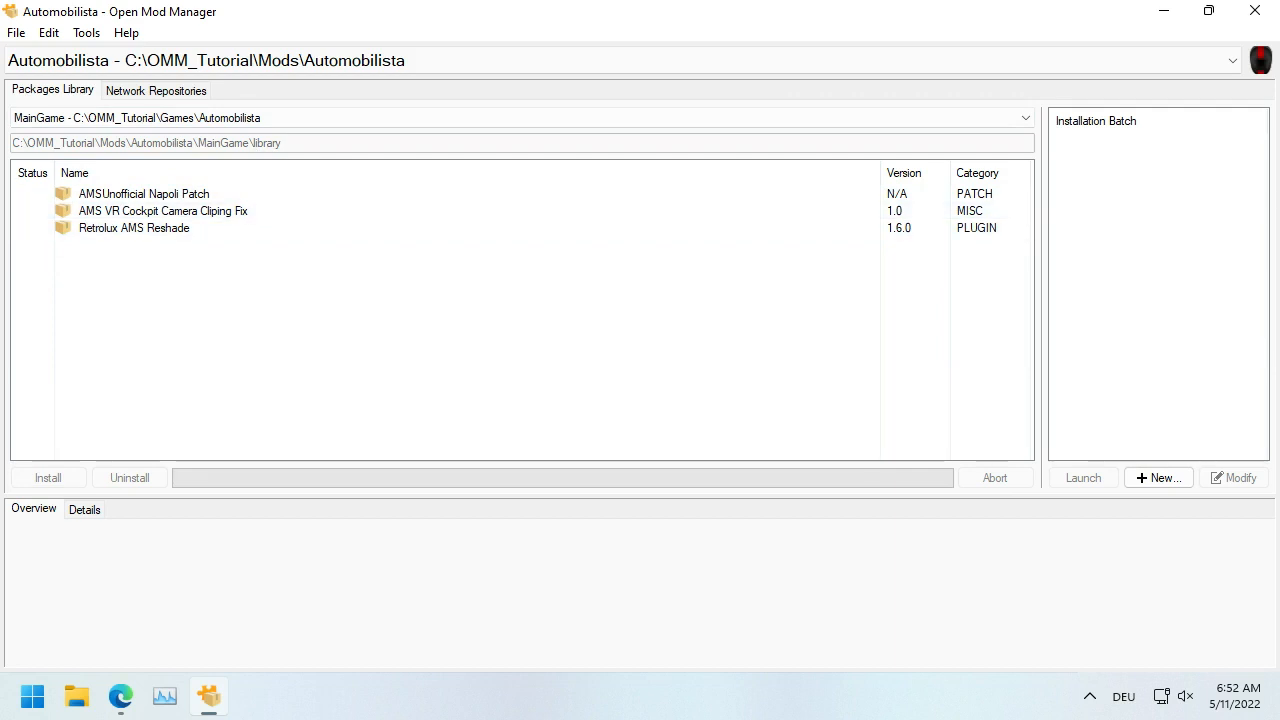
click(77, 697)
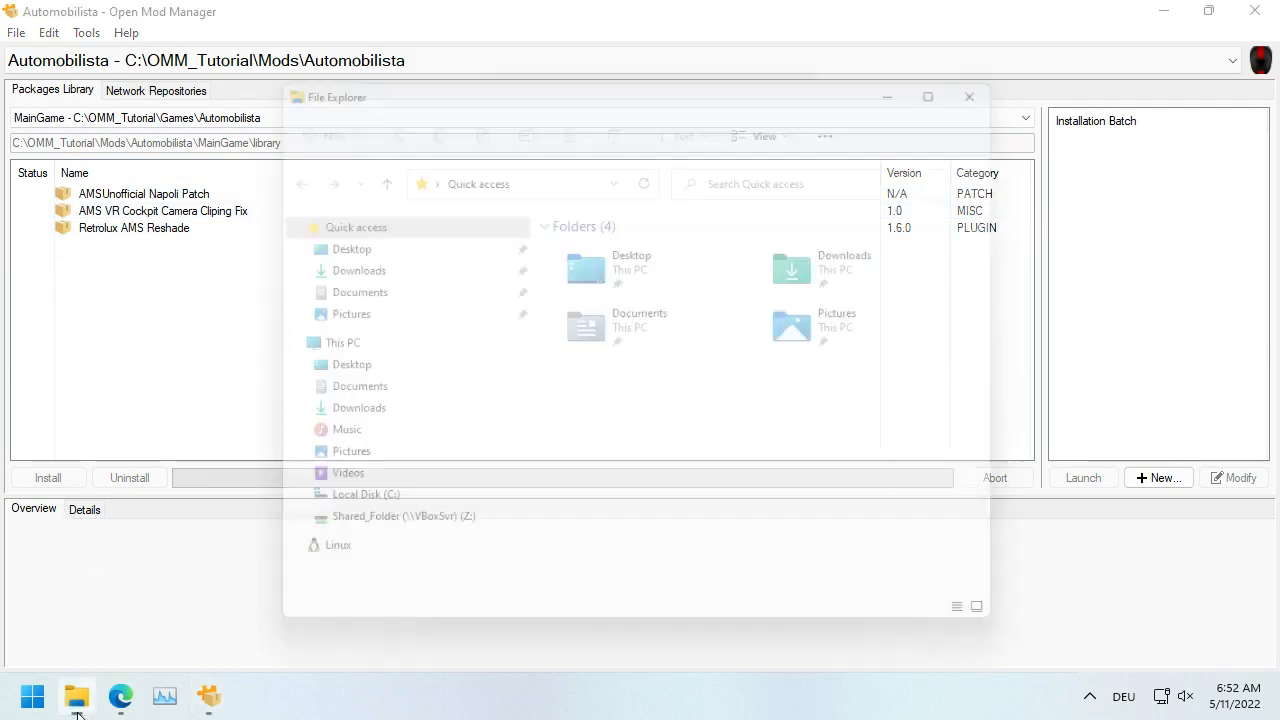
click(378, 514)
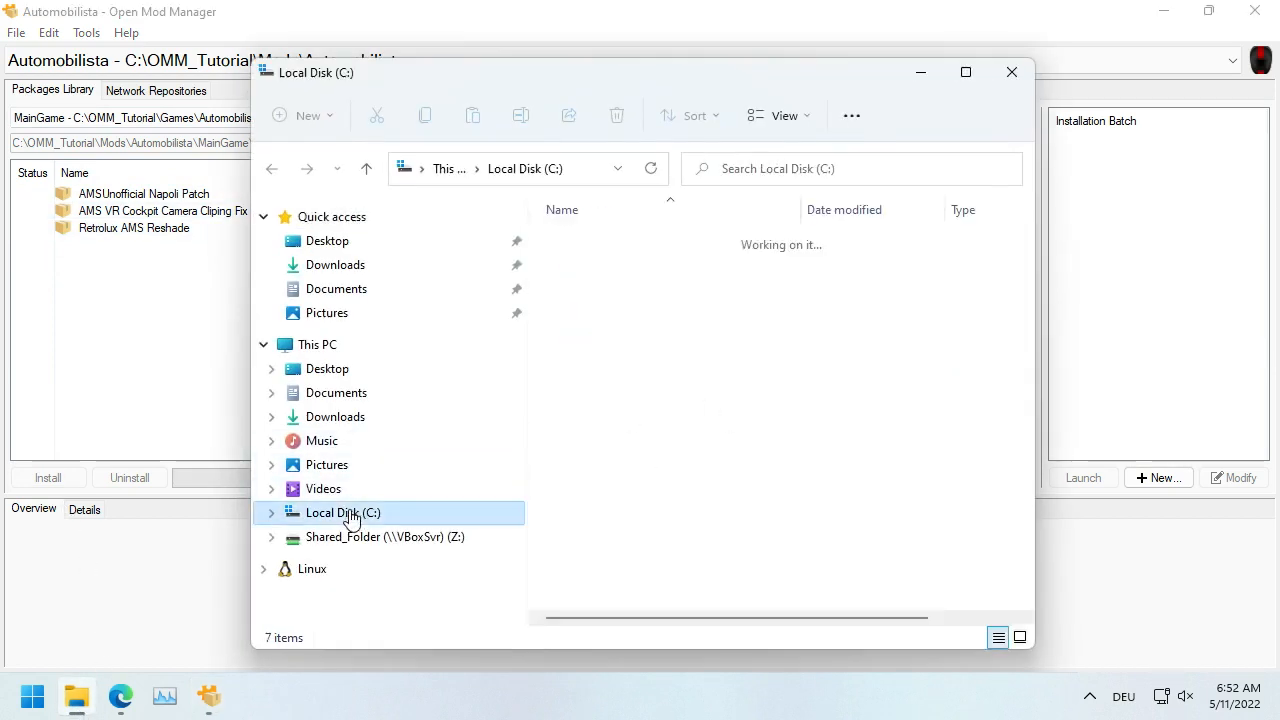
double_click(627, 242)
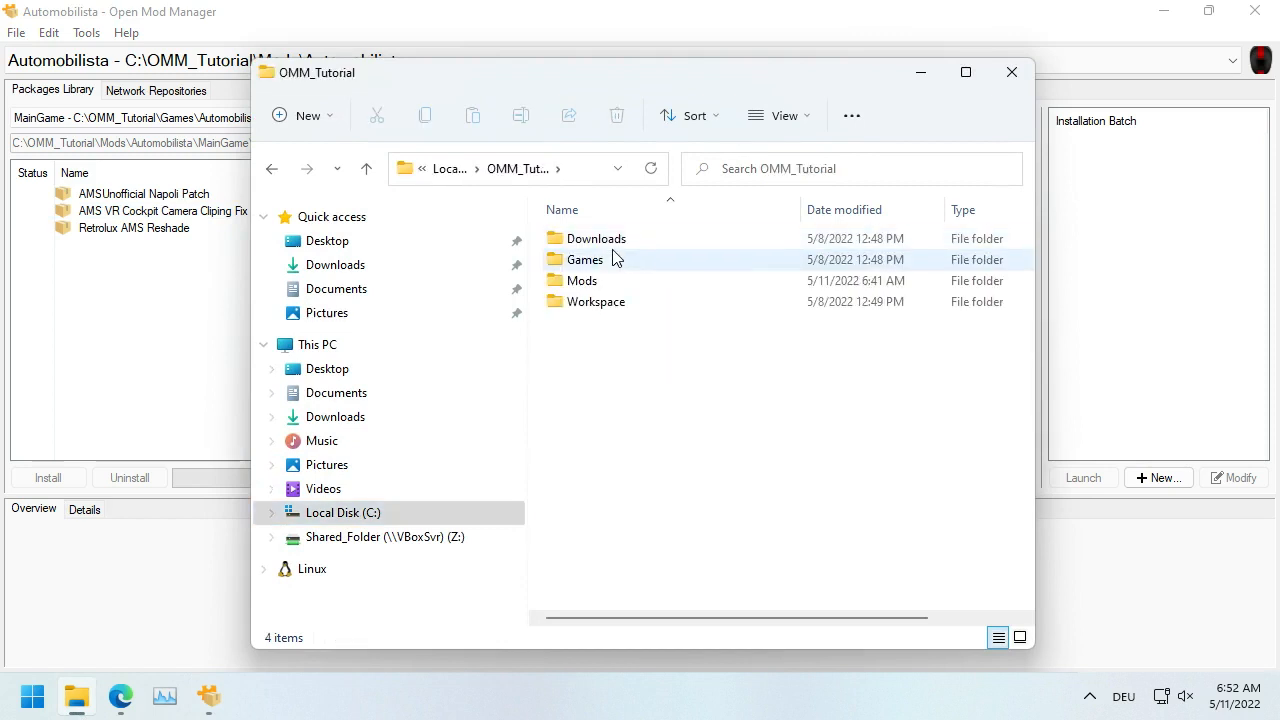
double_click(588, 281)
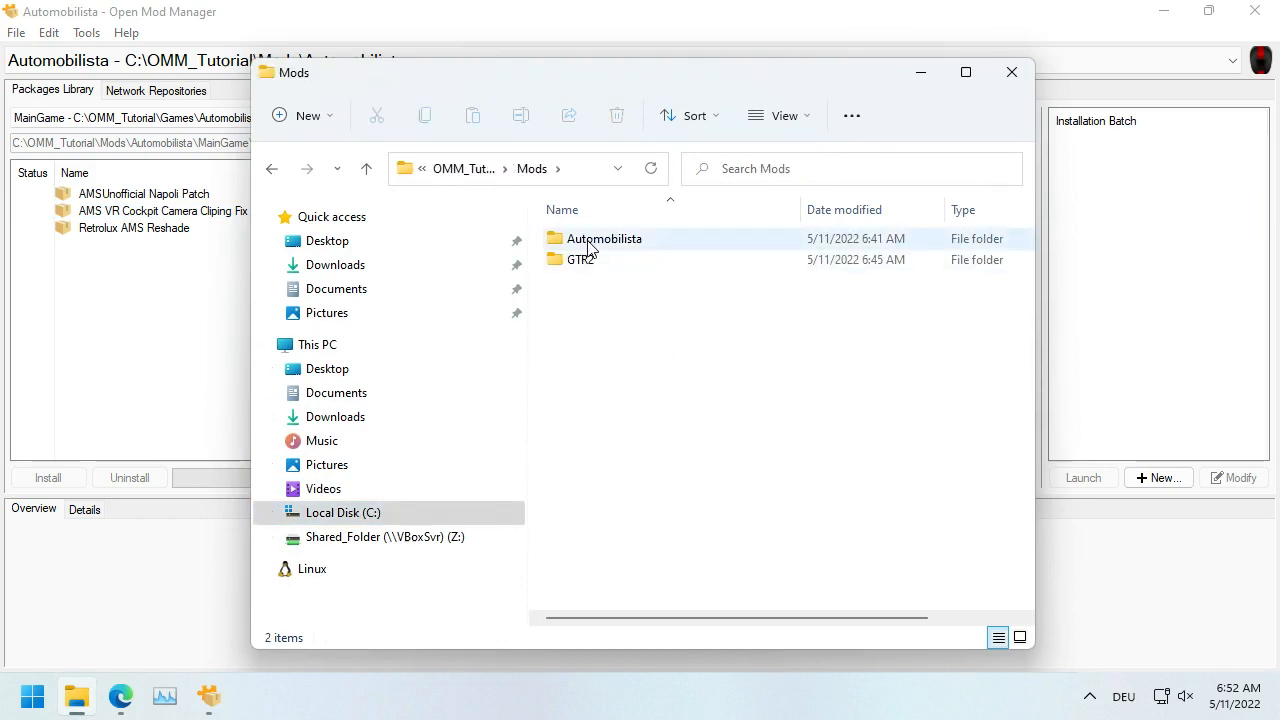
double_click(588, 246)
double_click(588, 246)
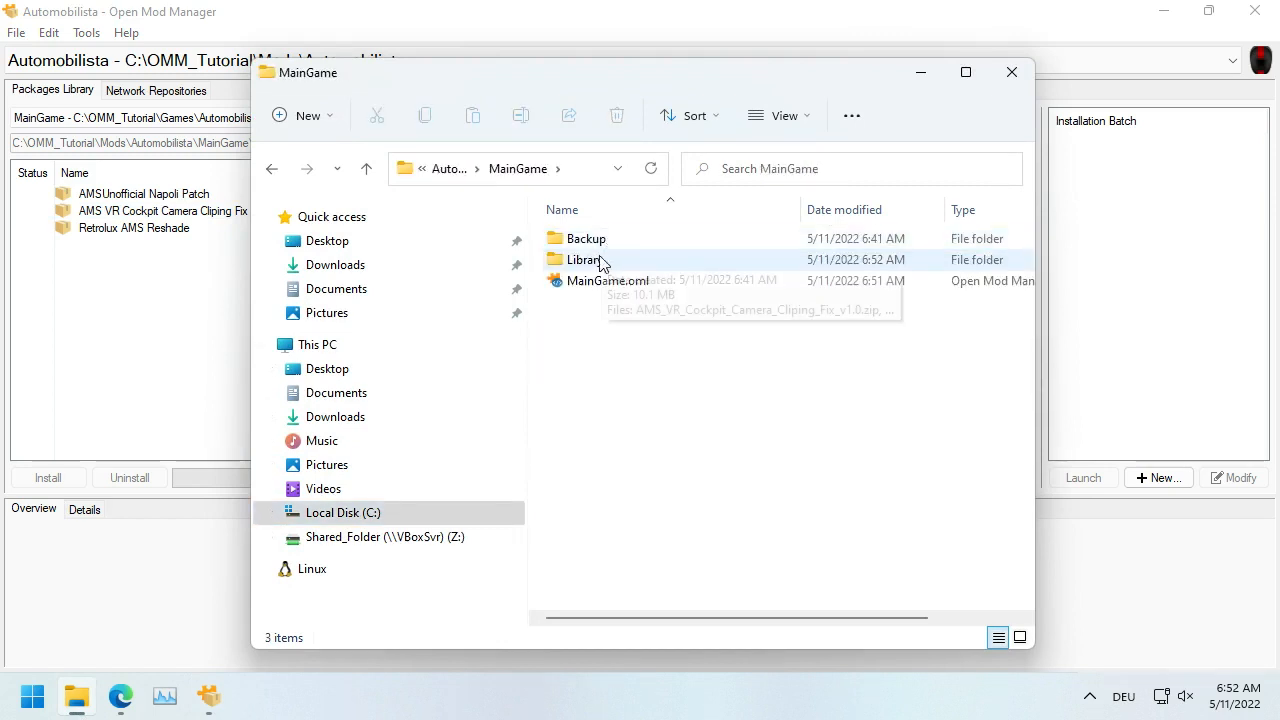
double_click(599, 261)
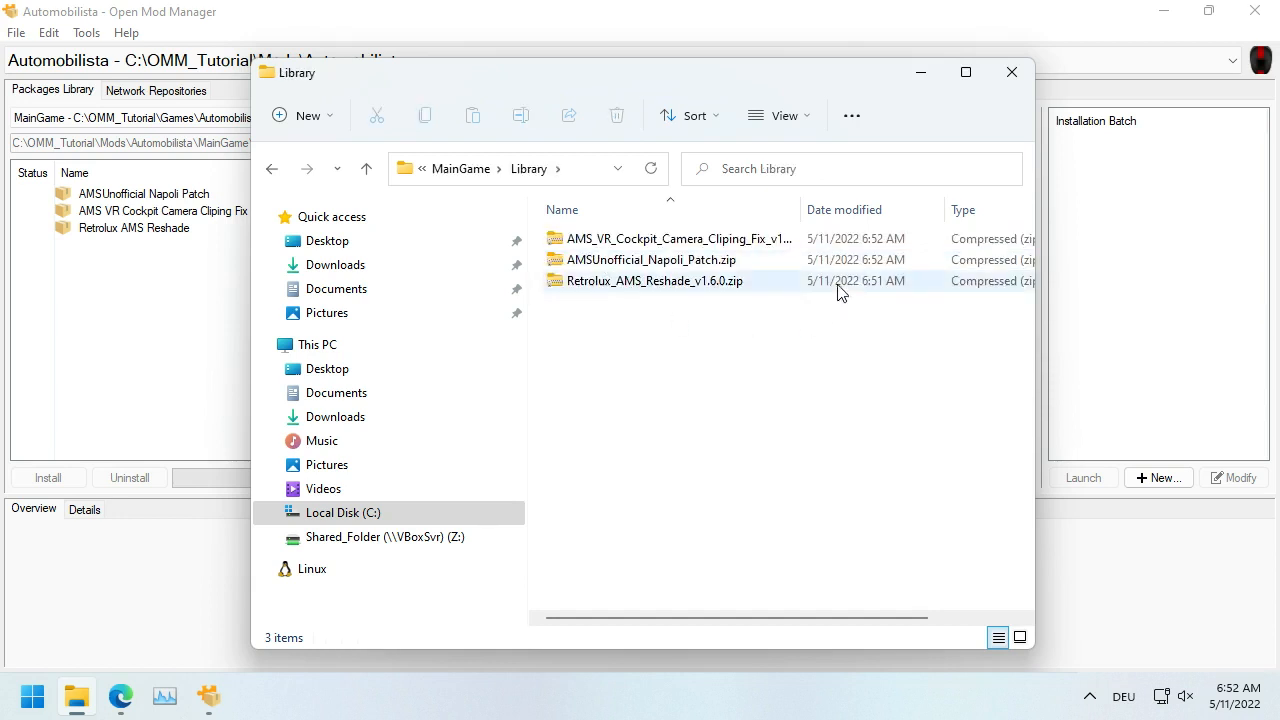
drag(803, 204, 843, 206)
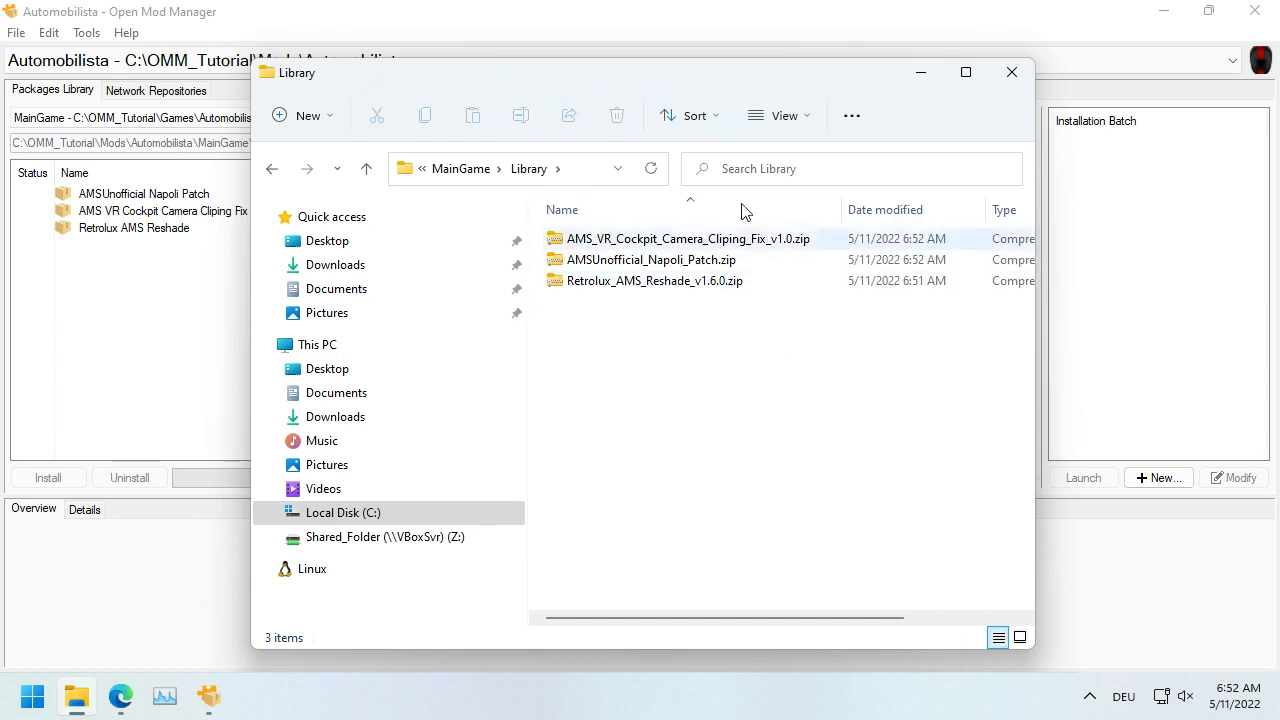
click(151, 285)
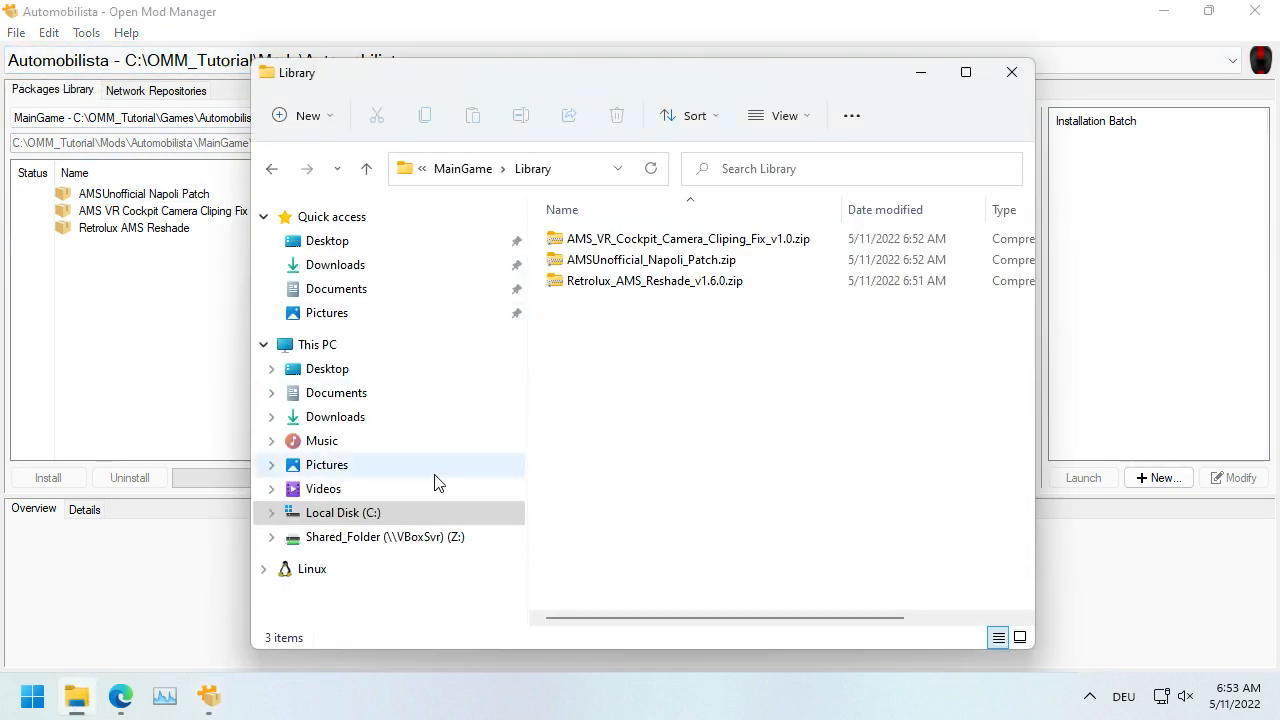
Step: Copy the AMSUnofficial Albi, Bremgarten and Dundrod Historic zip files from Shared_Folder (Z:) into the MainGame Library folder, and return to the mod manager
click(392, 541)
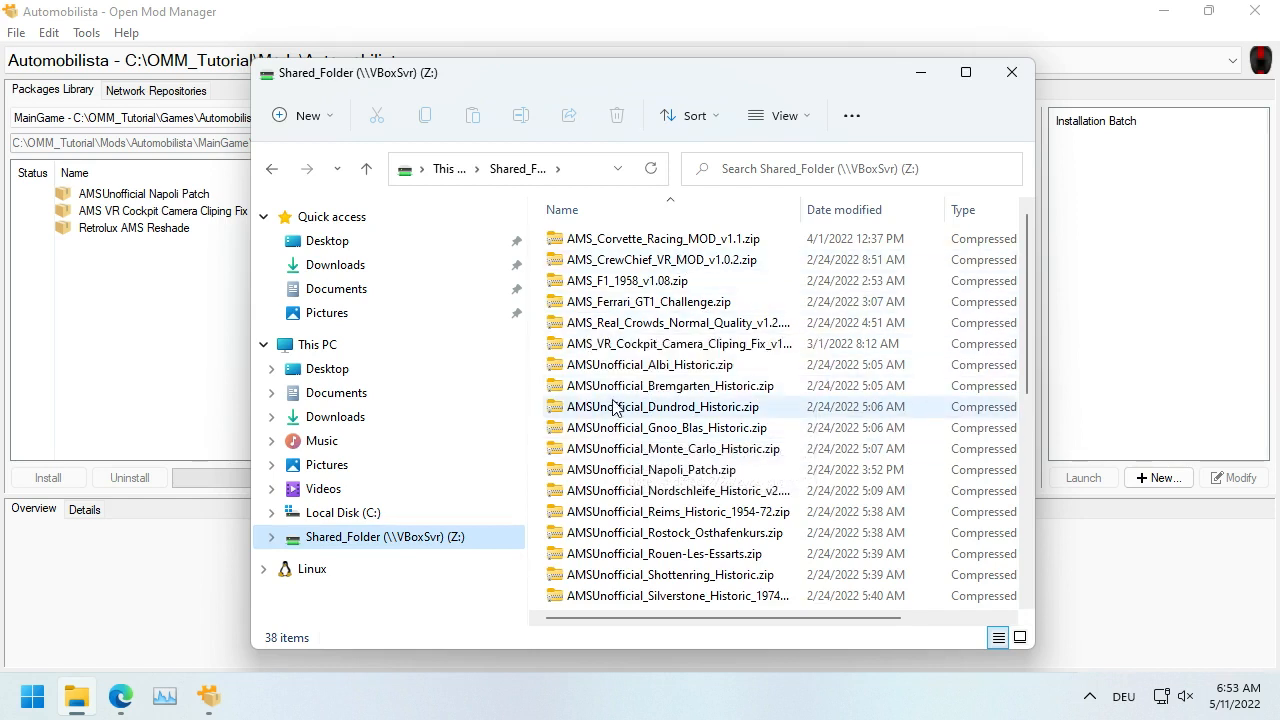
click(635, 365)
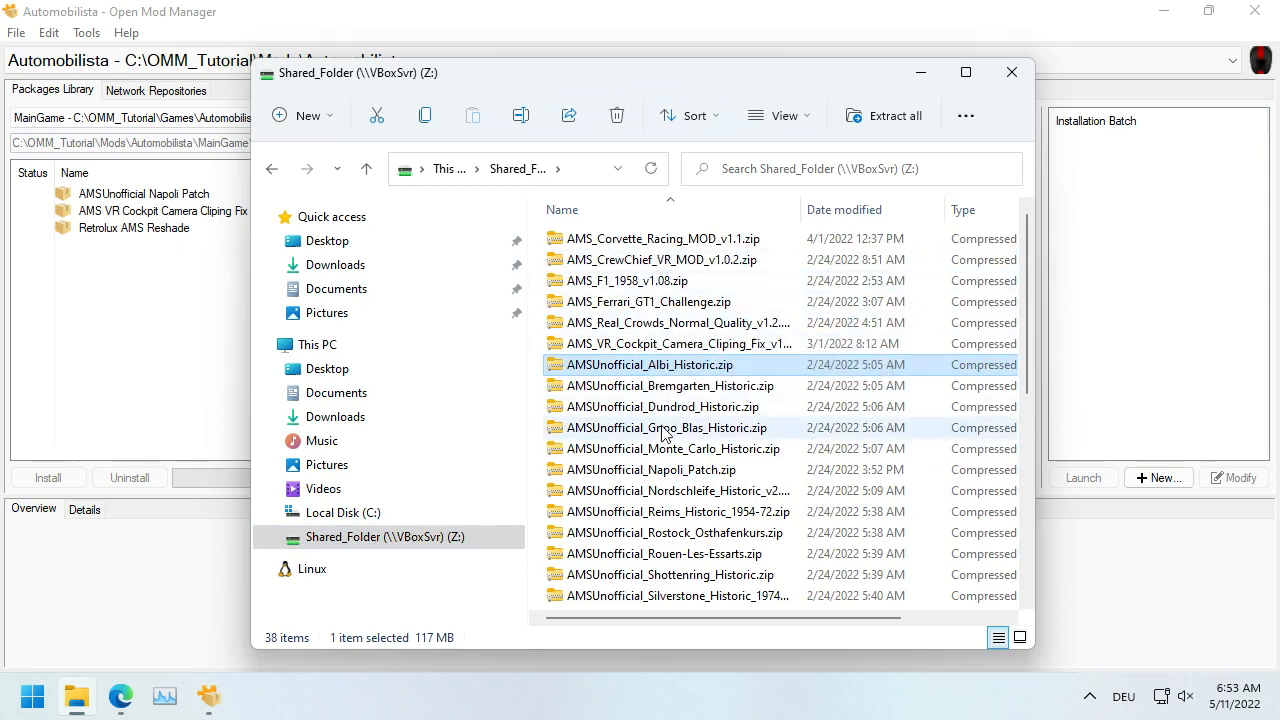
shift+click(664, 472)
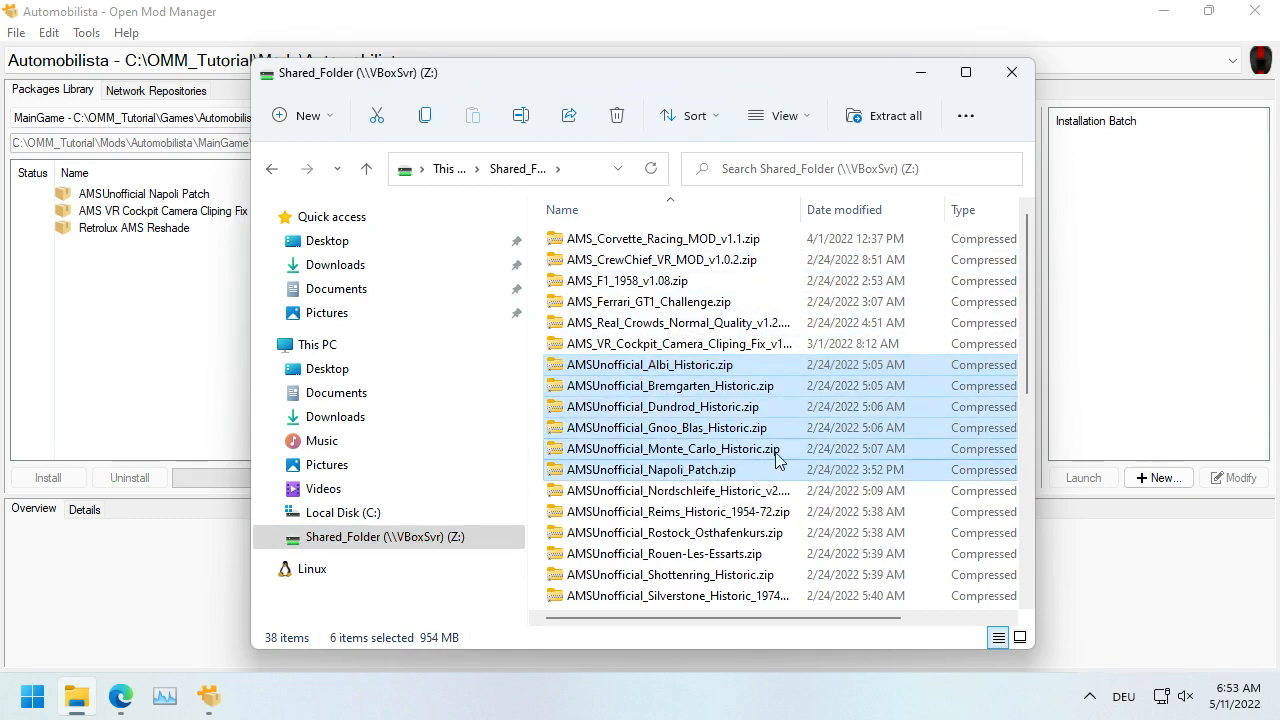
click(658, 365)
shift+click(657, 406)
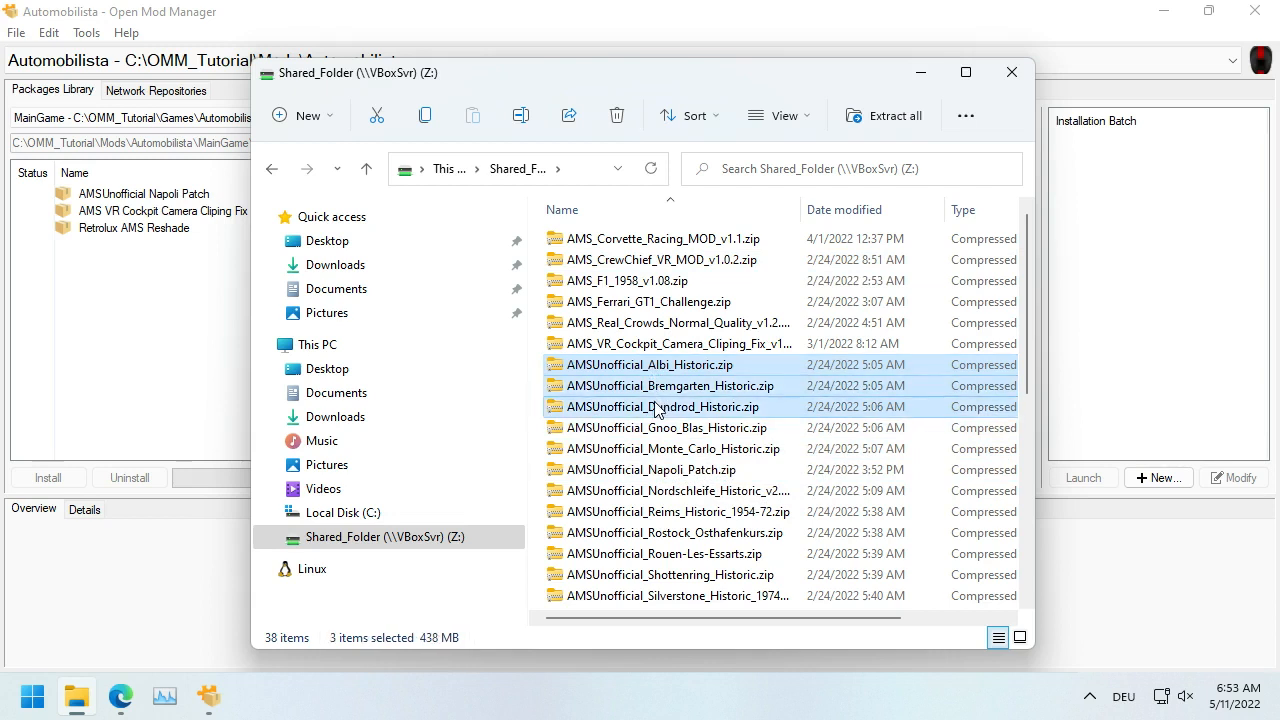
key(ctrl+c)
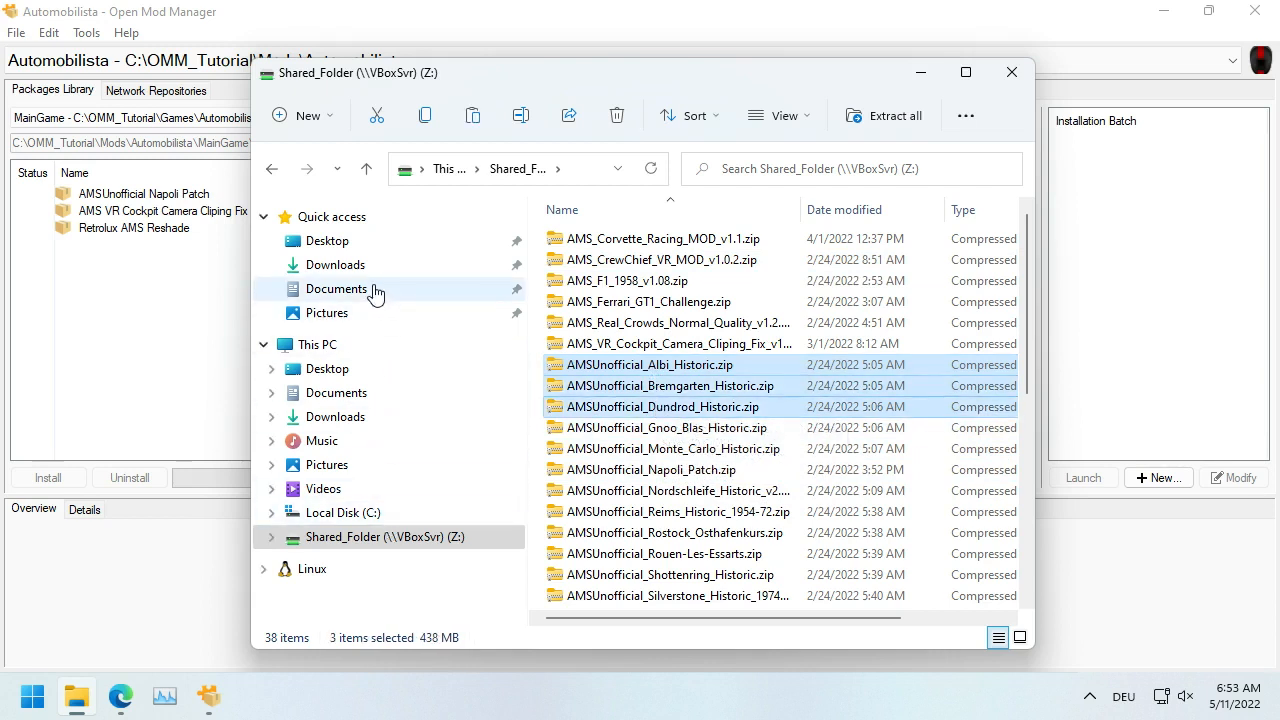
click(273, 170)
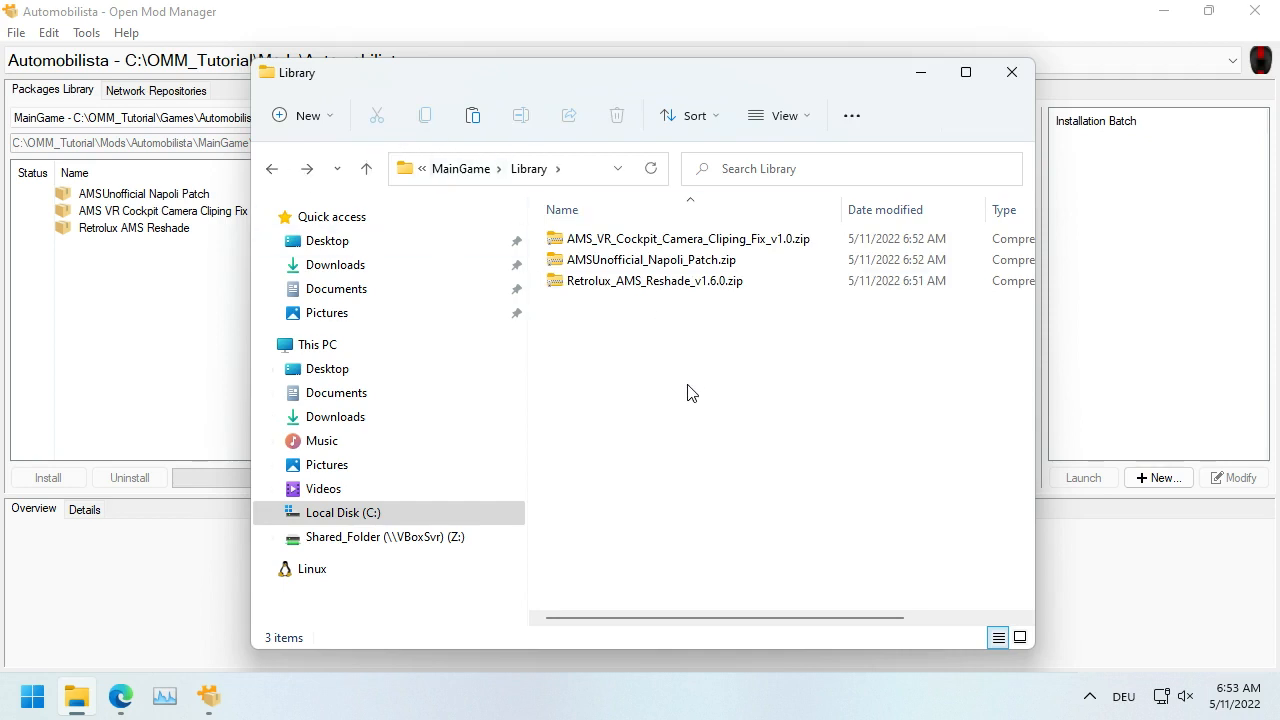
key(ctrl+v)
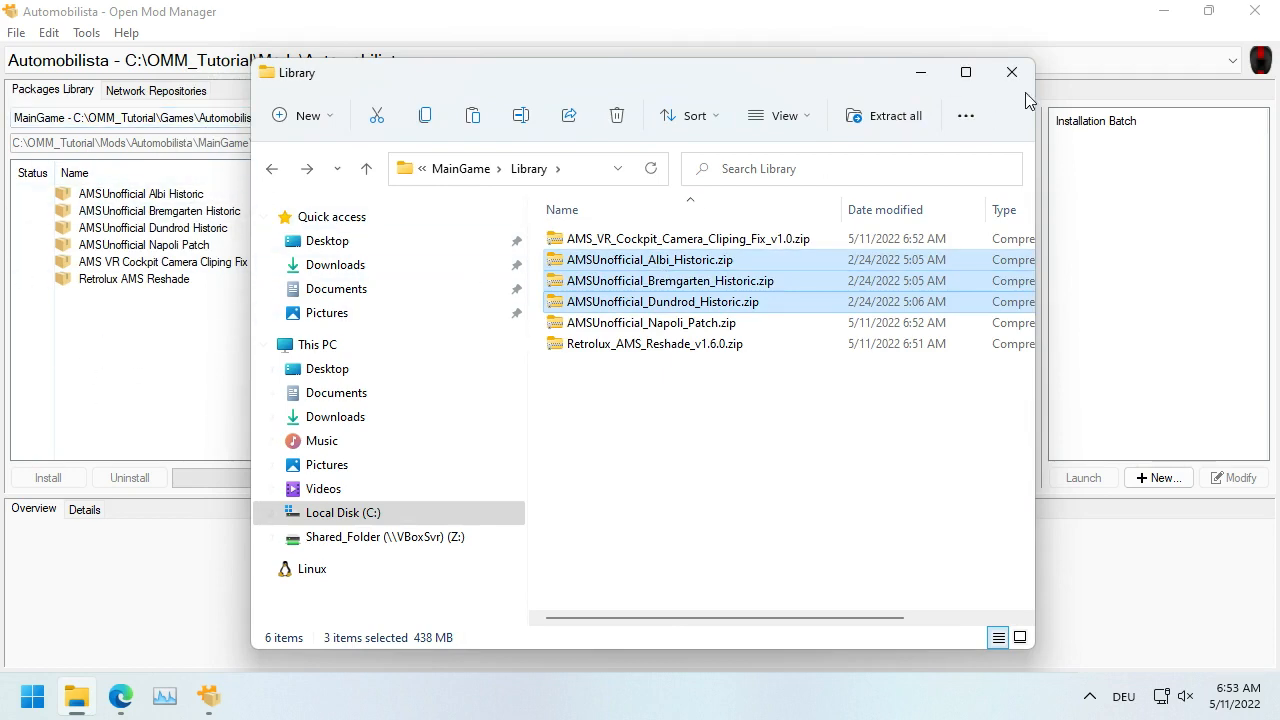
click(922, 72)
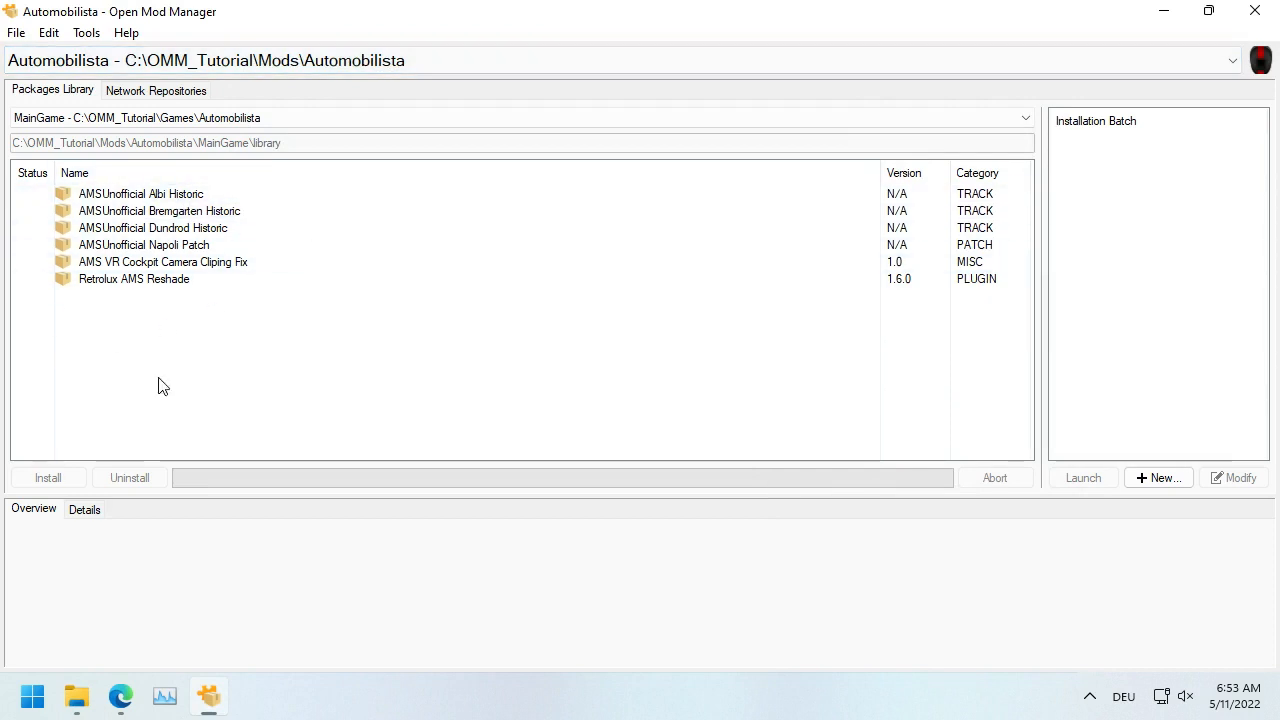
Step: Look through the overviews of all packages in the local library, from AMSUnofficial Albi Historic to Retrolux AMS Reshade
click(118, 212)
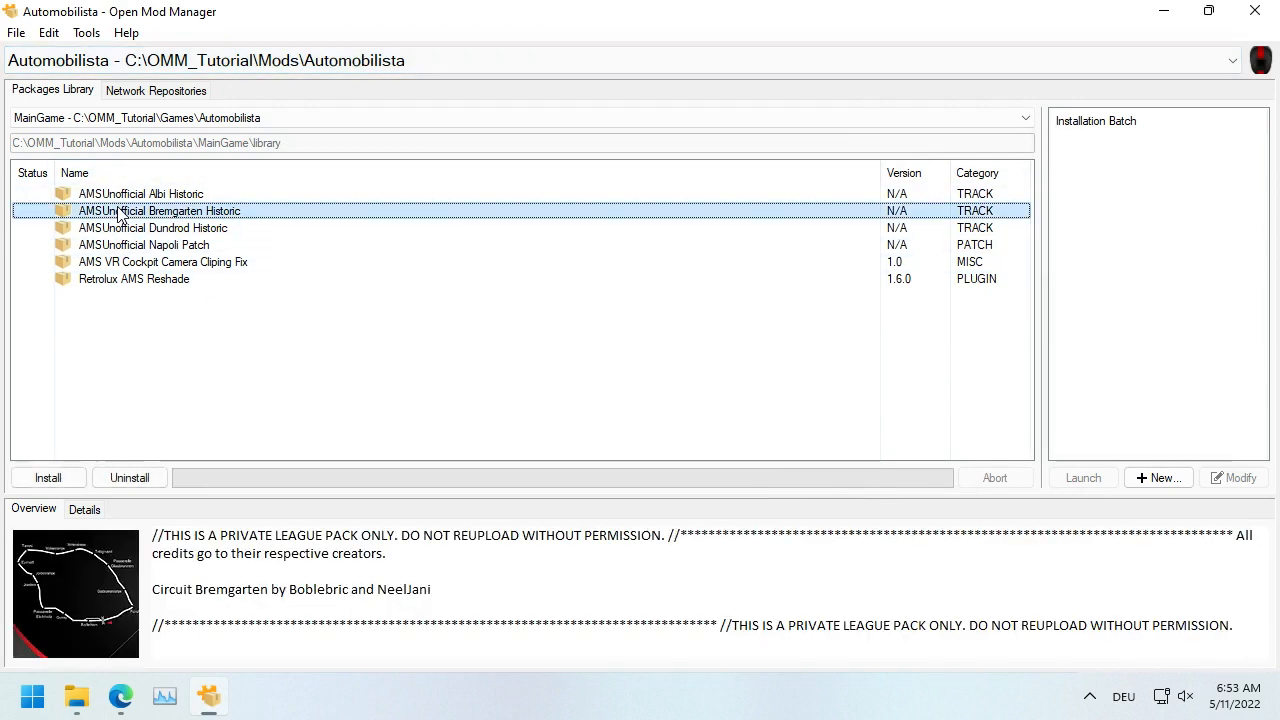
key(Up)
key(Down)
key(Down)
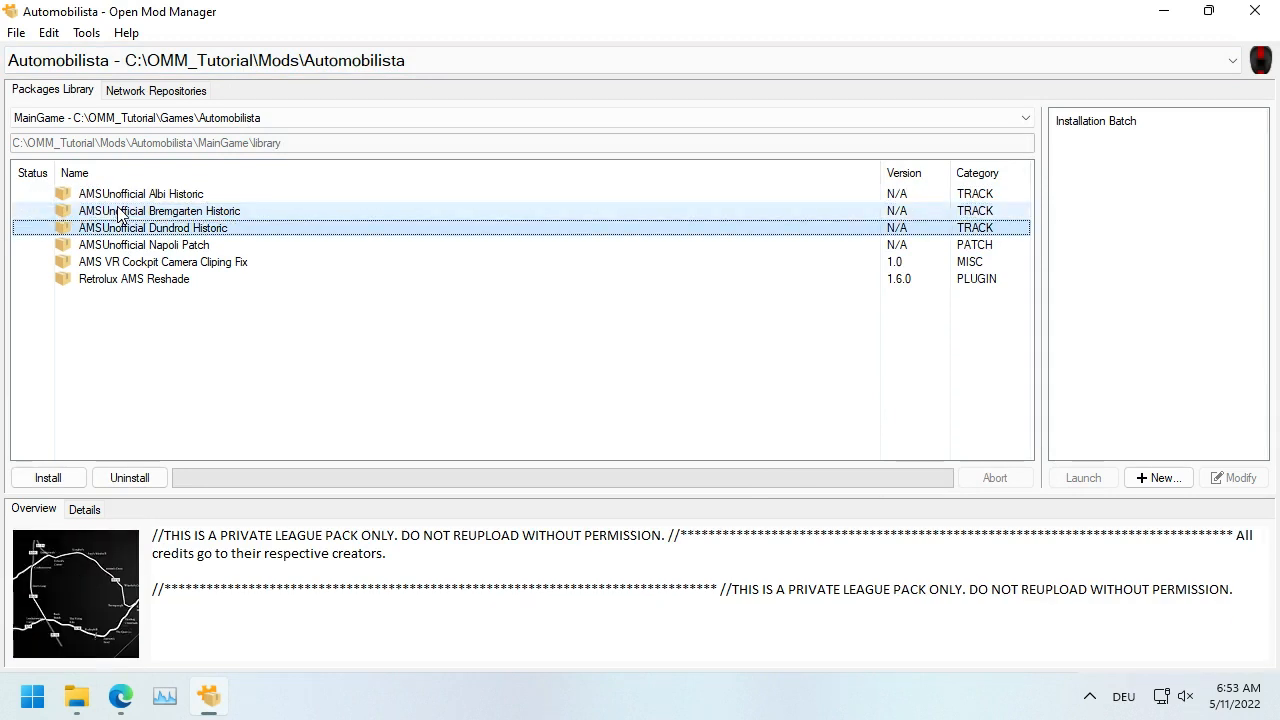
key(Down)
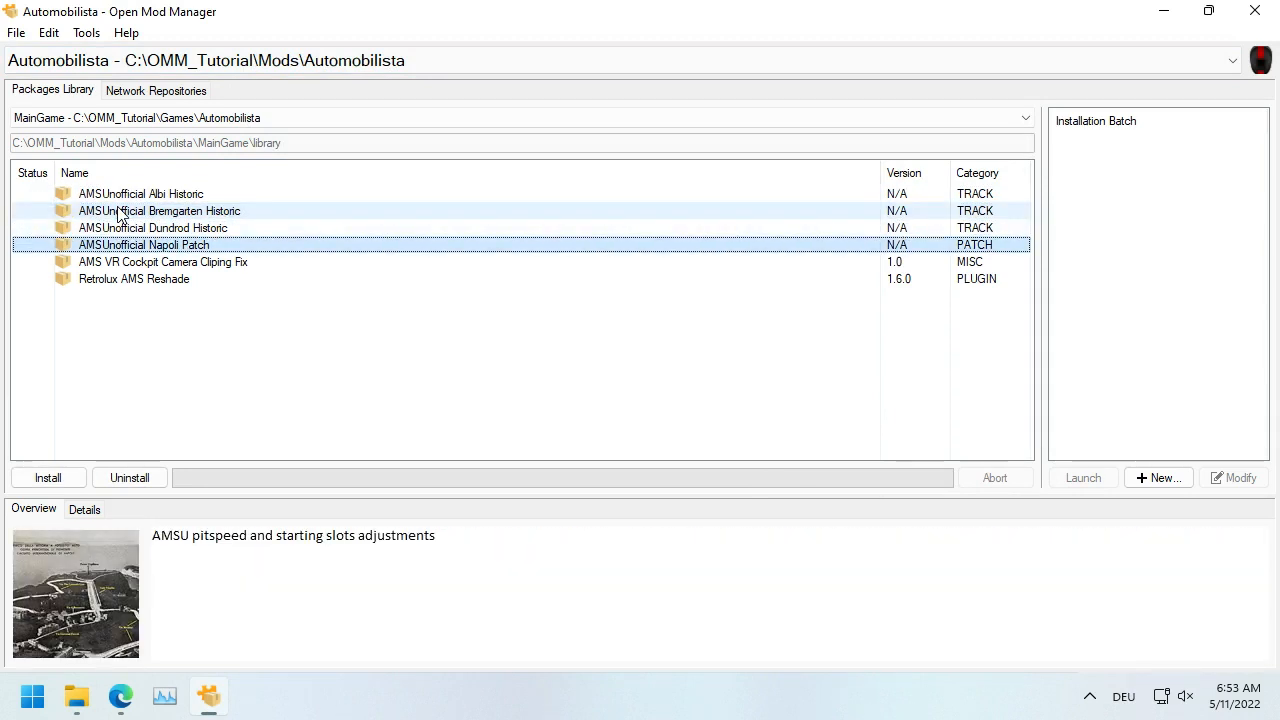
key(Down)
key(Down)
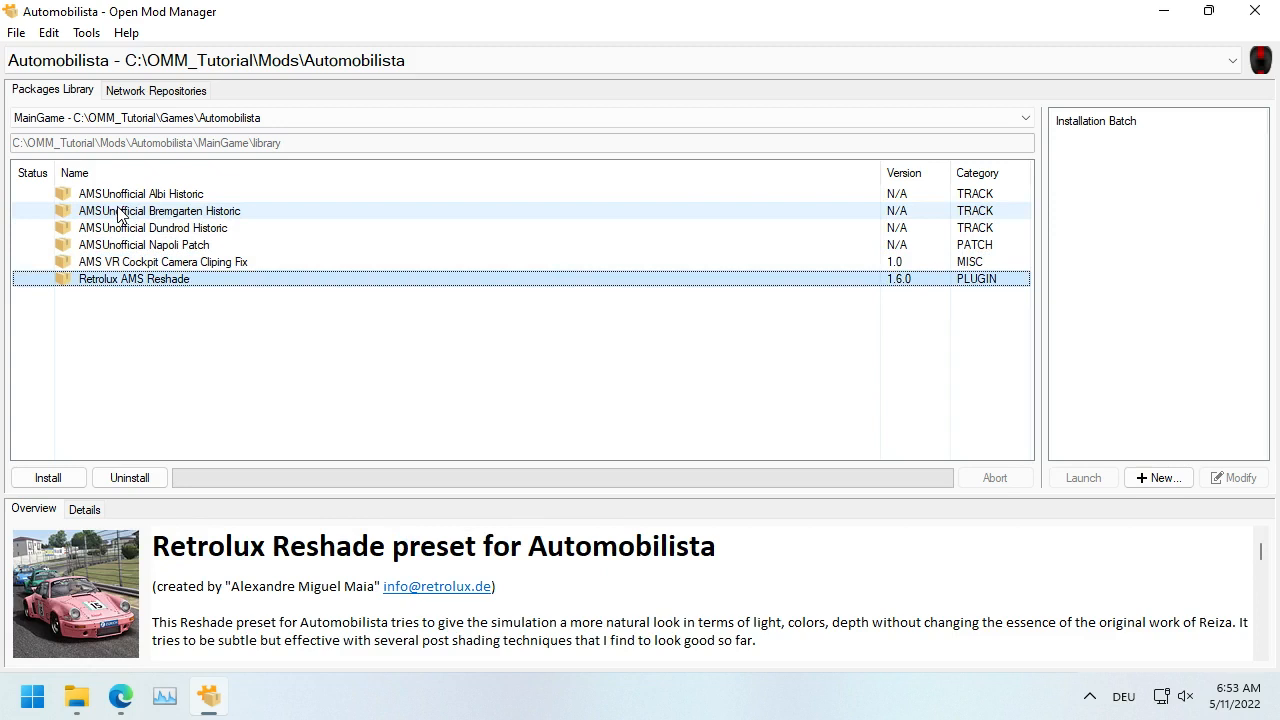
key(Up)
key(Up)
key(Up)
key(Up)
key(Up)
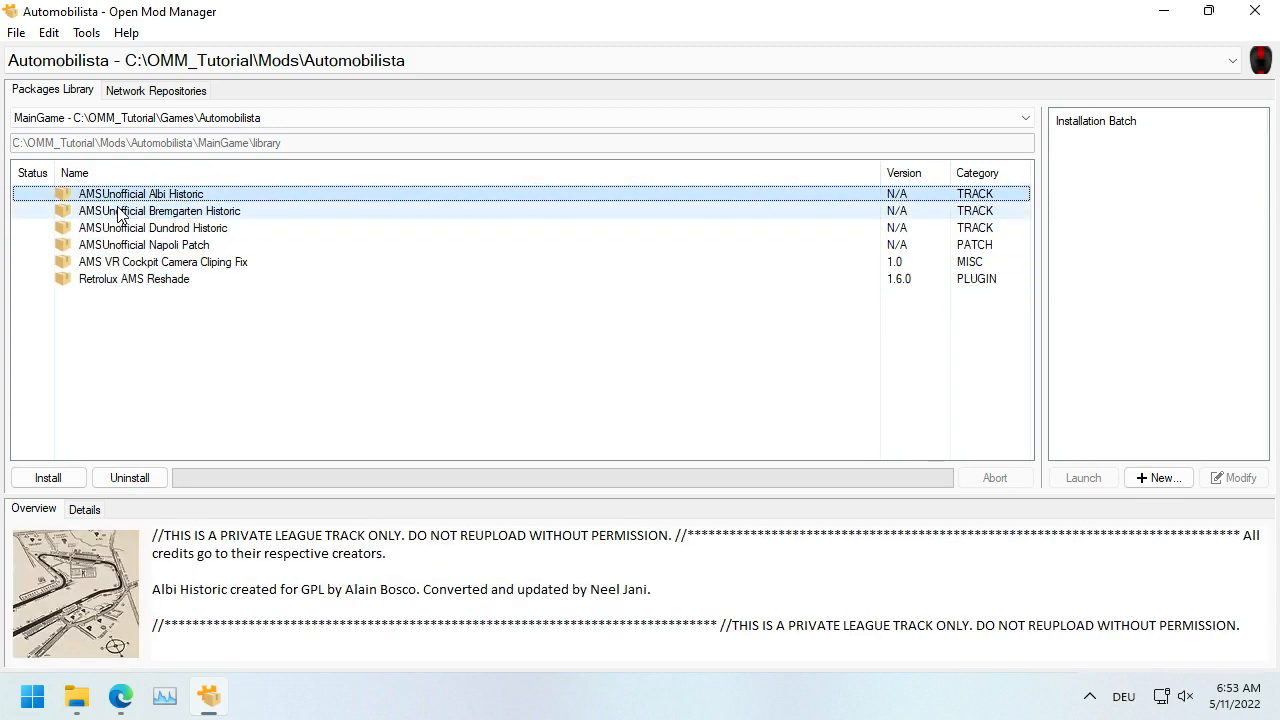
Step: Install the Retrolux AMS Reshade package and open the AMSUnofficial Napoli Patch archive in File Explorer
click(195, 284)
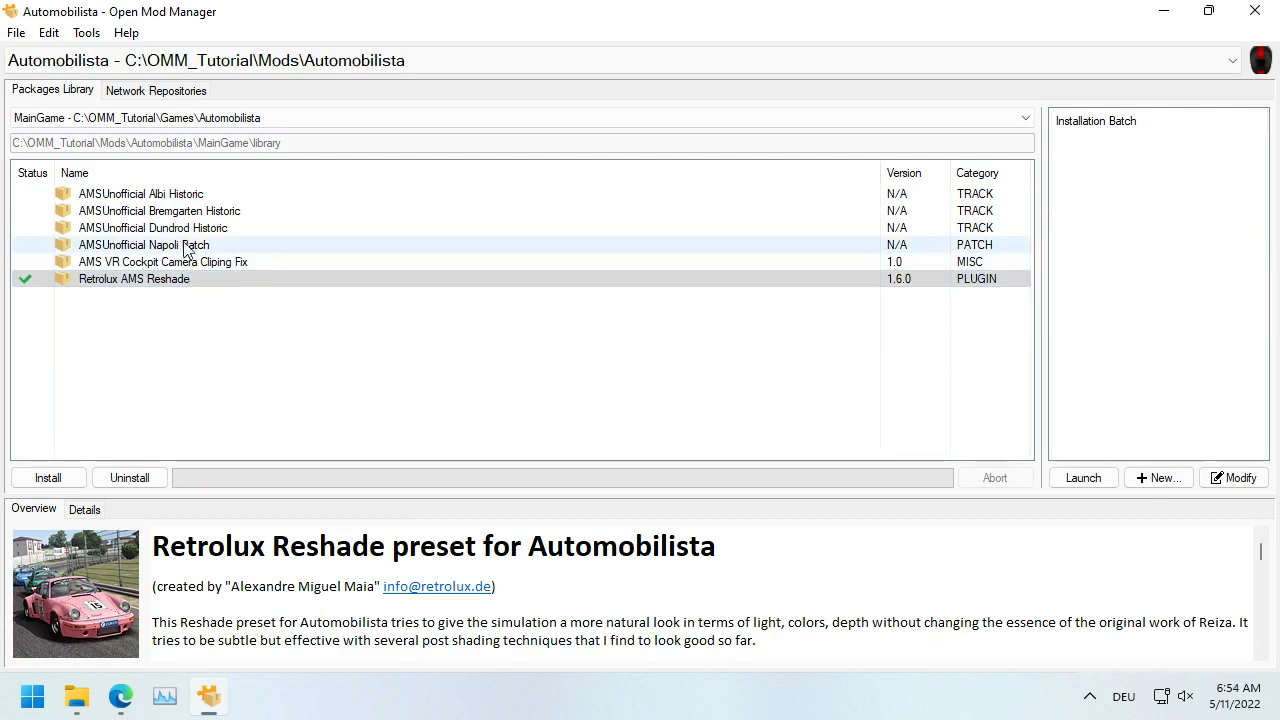
right_click(178, 246)
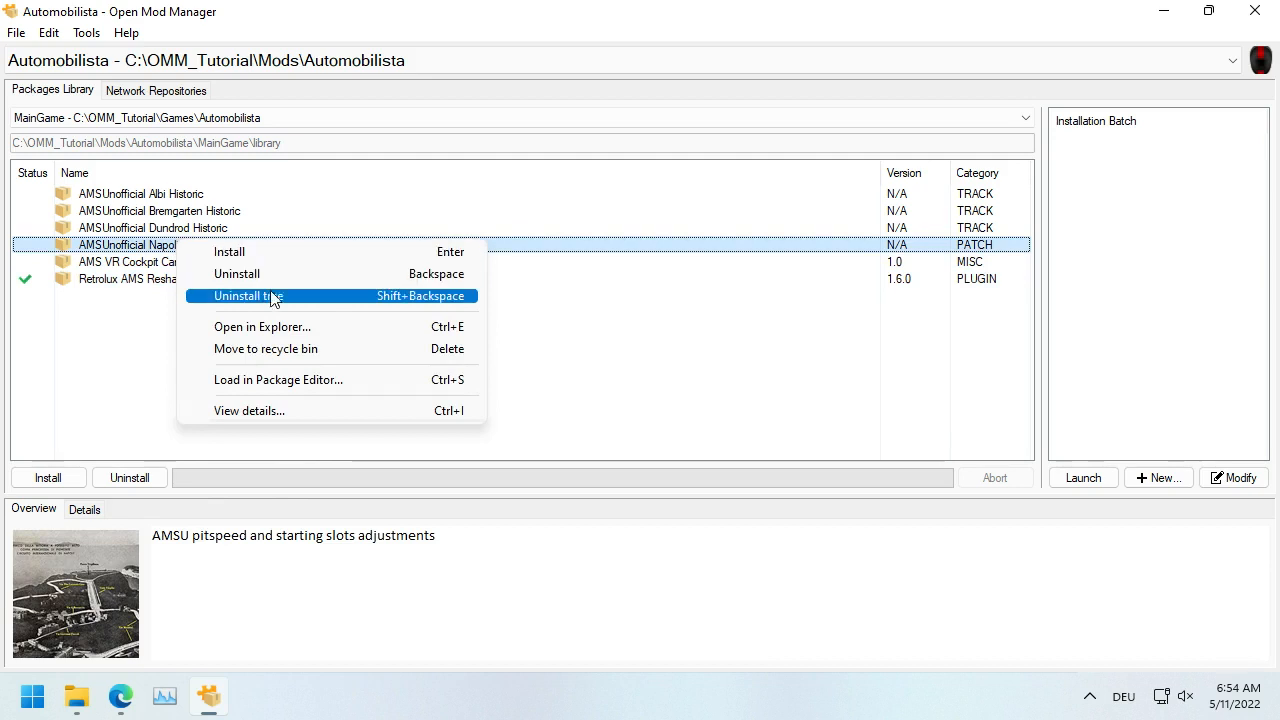
click(287, 332)
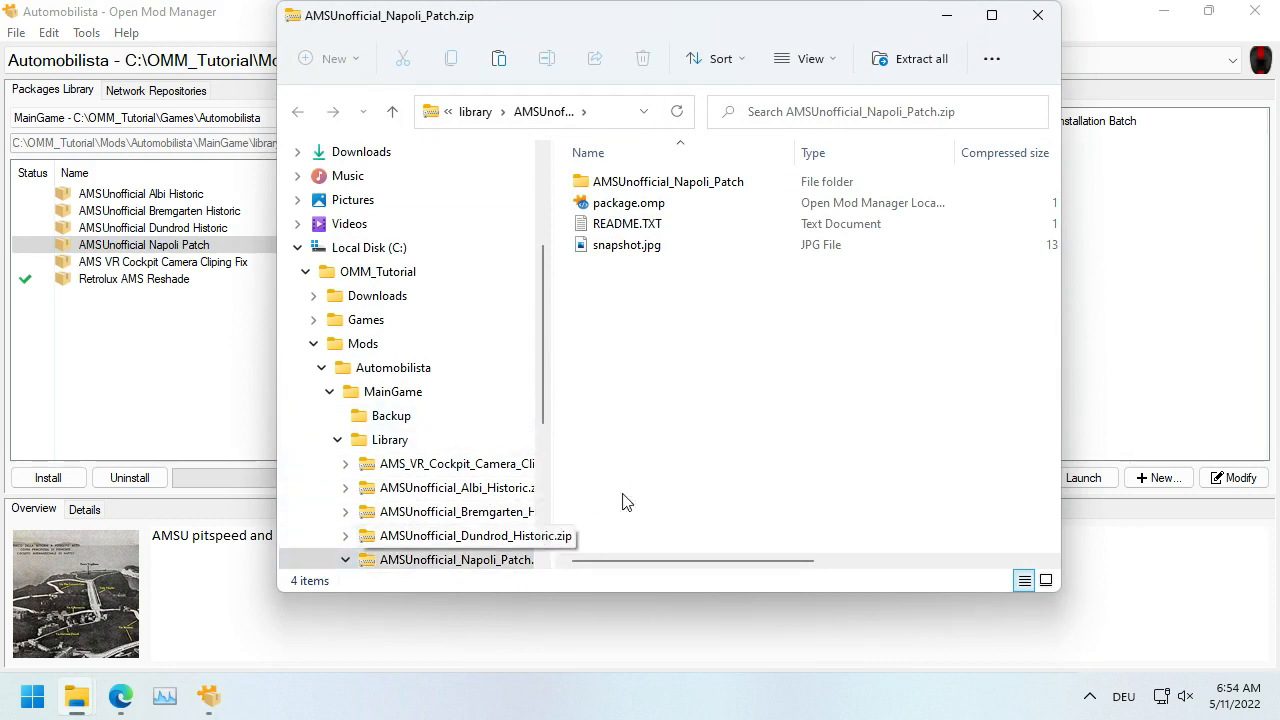
Step: Show the Games\Automobilista folder beside the package list and uninstall Retrolux AMS Reshade
click(395, 446)
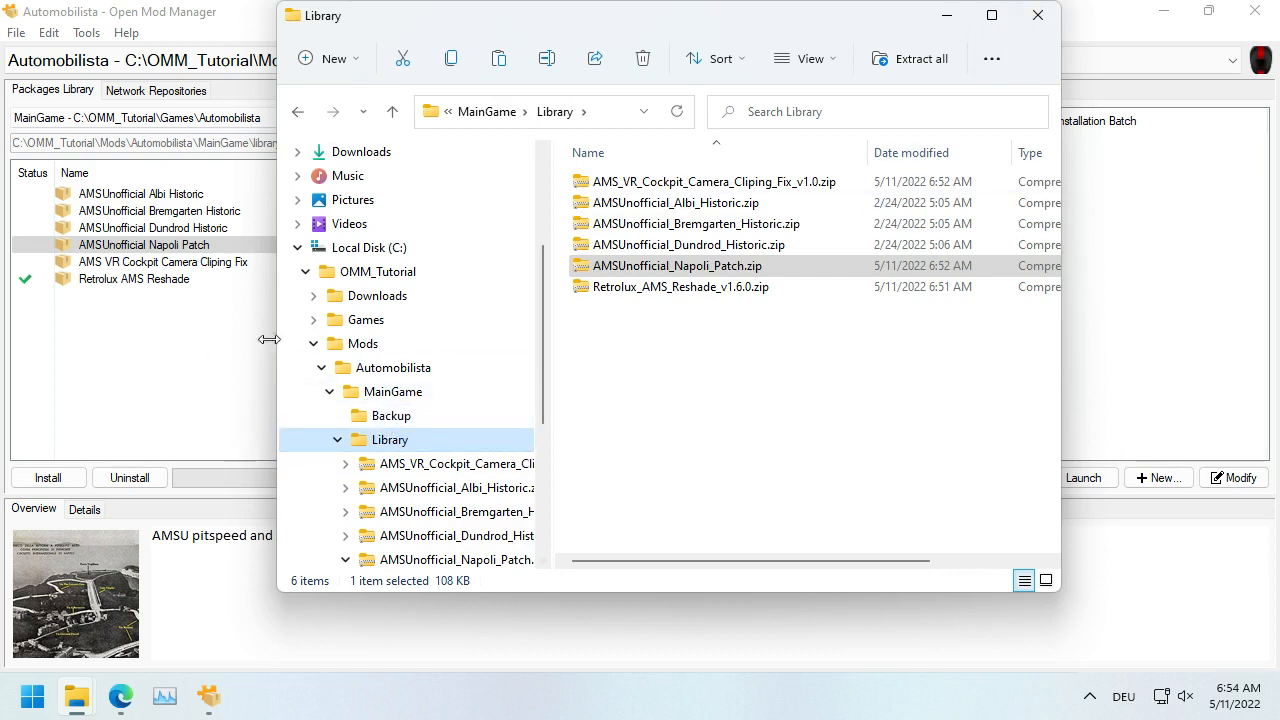
click(368, 322)
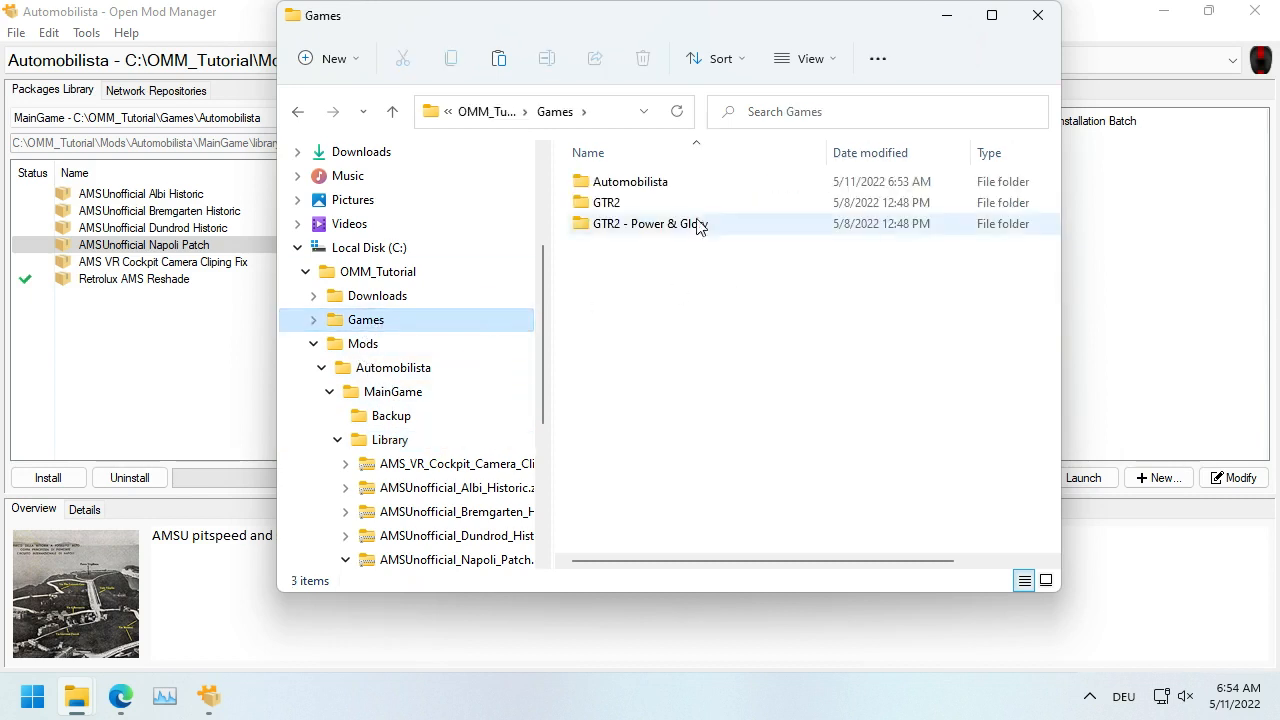
double_click(632, 185)
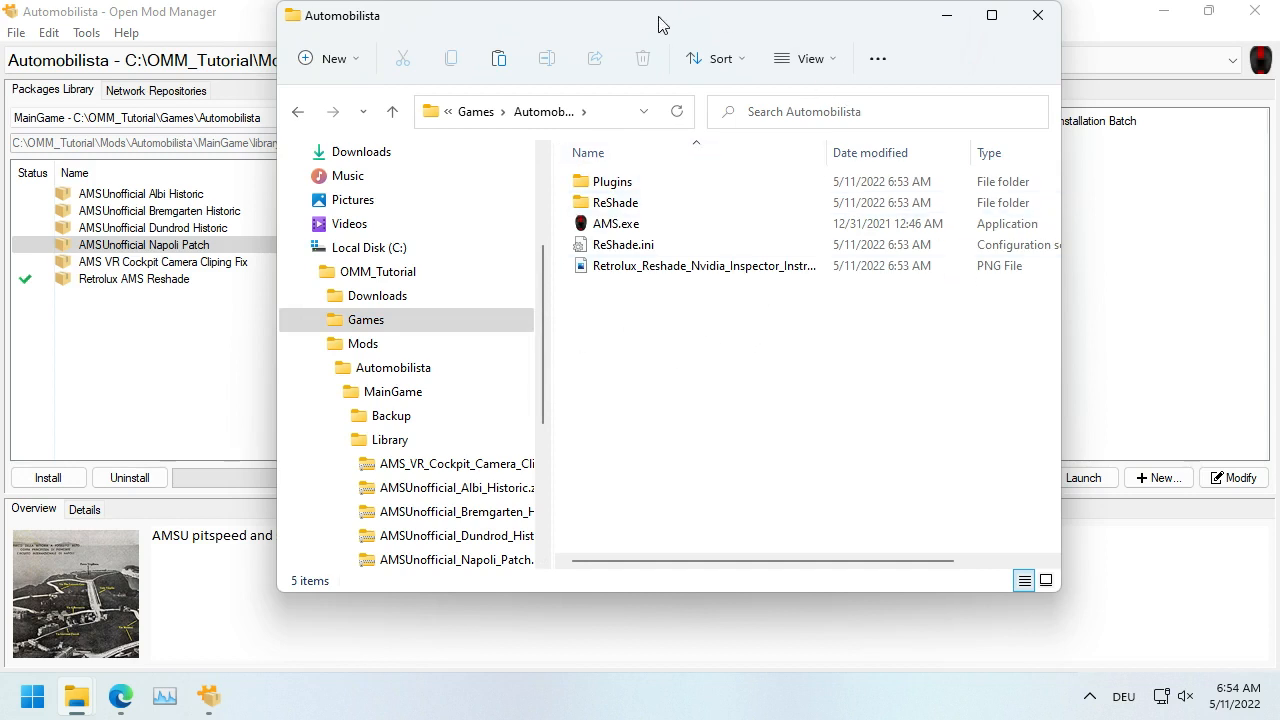
drag(659, 22, 851, 28)
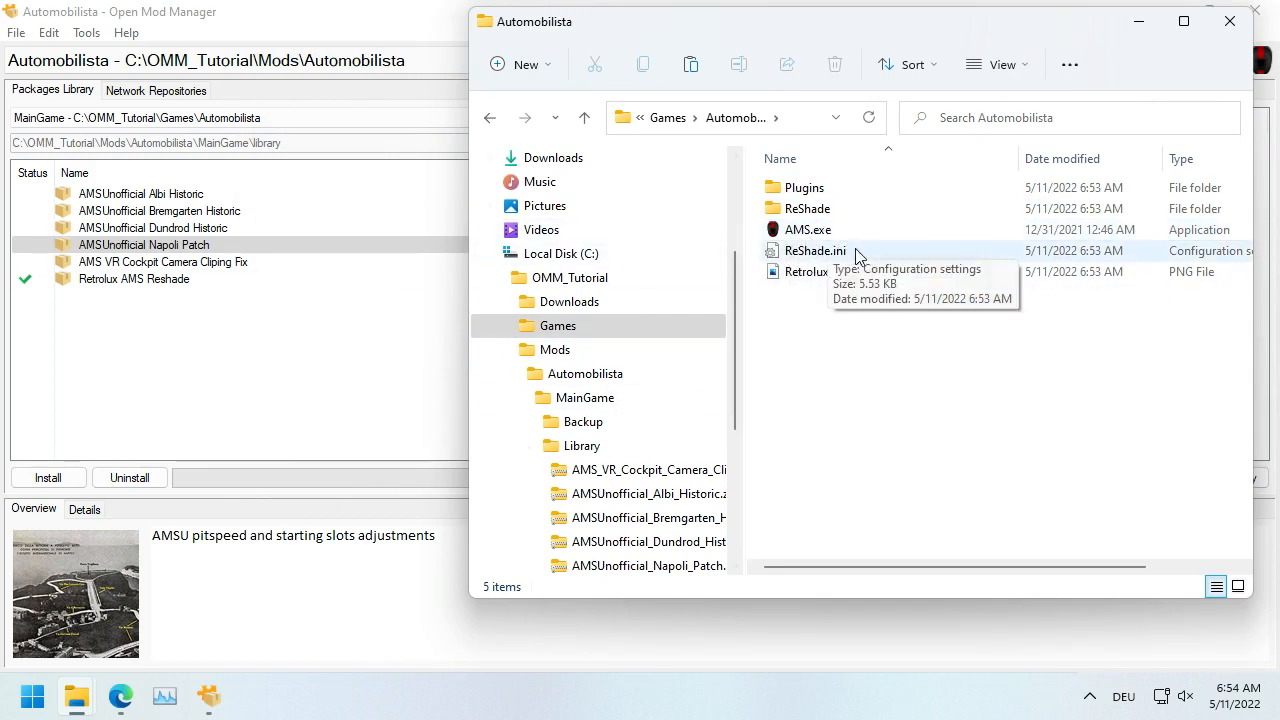
double_click(107, 283)
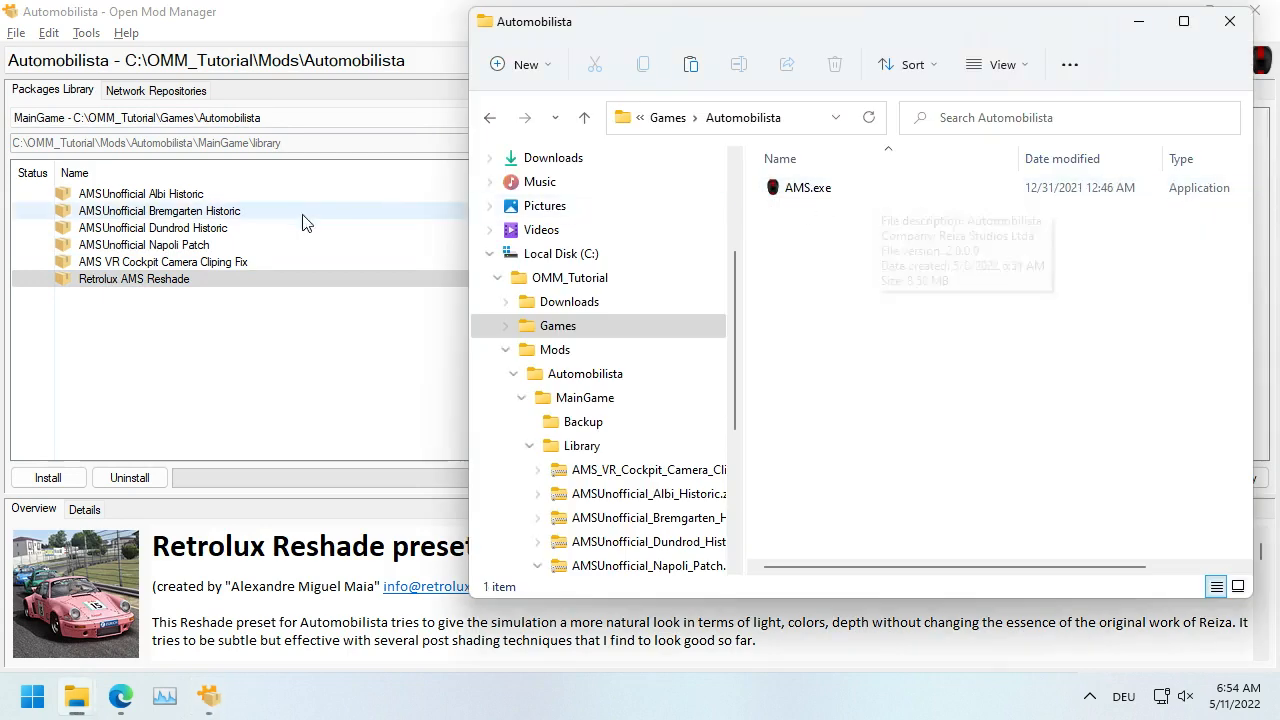
Step: Install AMSUnofficial Albi Historic and AMSUnofficial Bremgarten Historic, continuing despite the package overlap
click(130, 196)
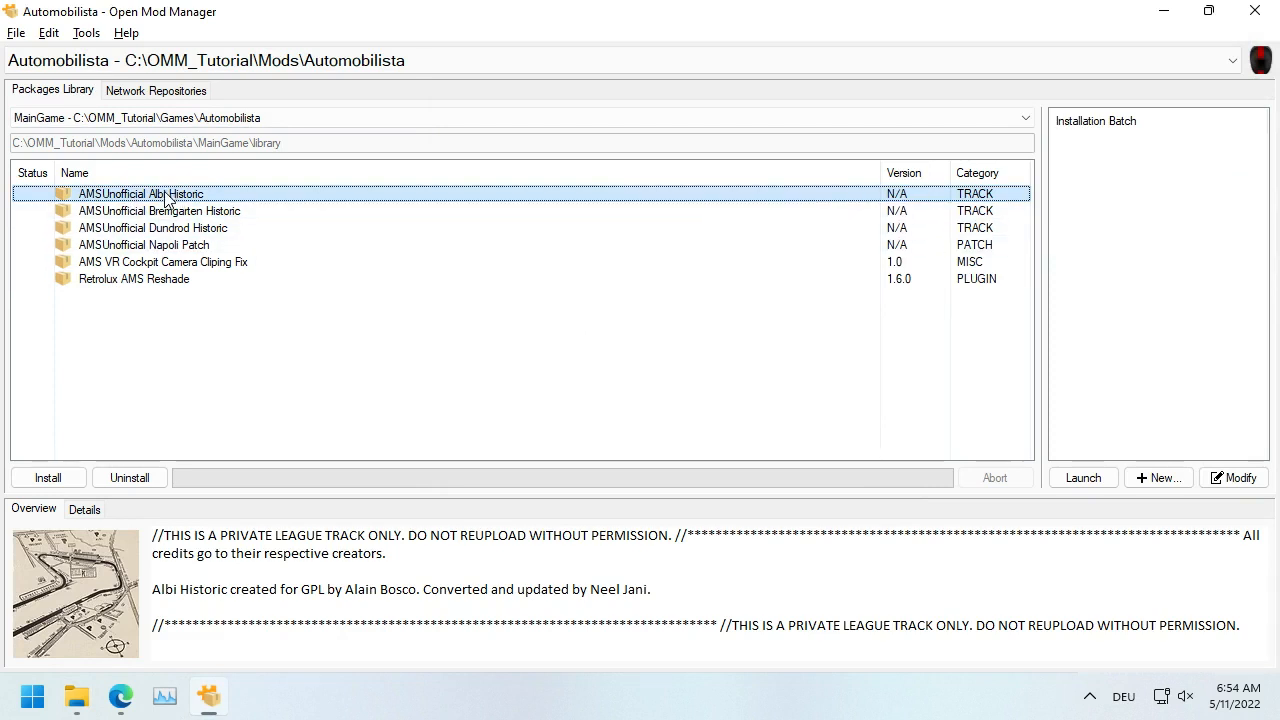
double_click(167, 196)
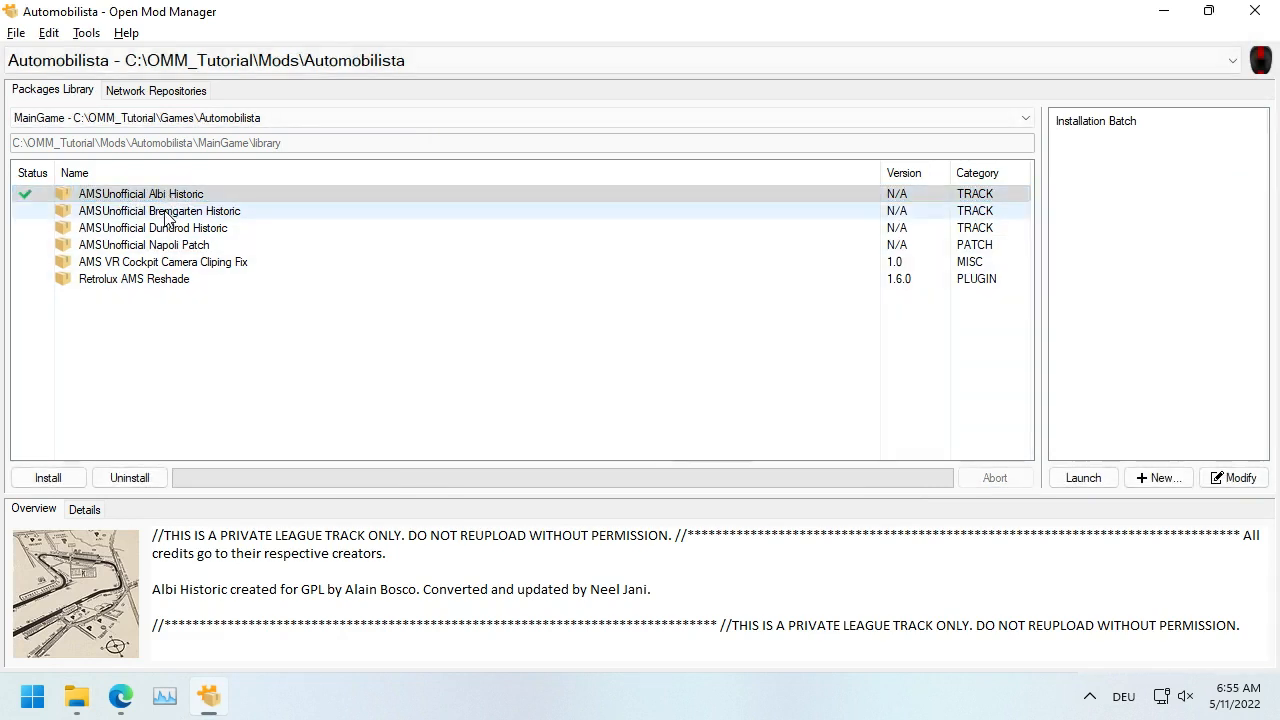
double_click(167, 212)
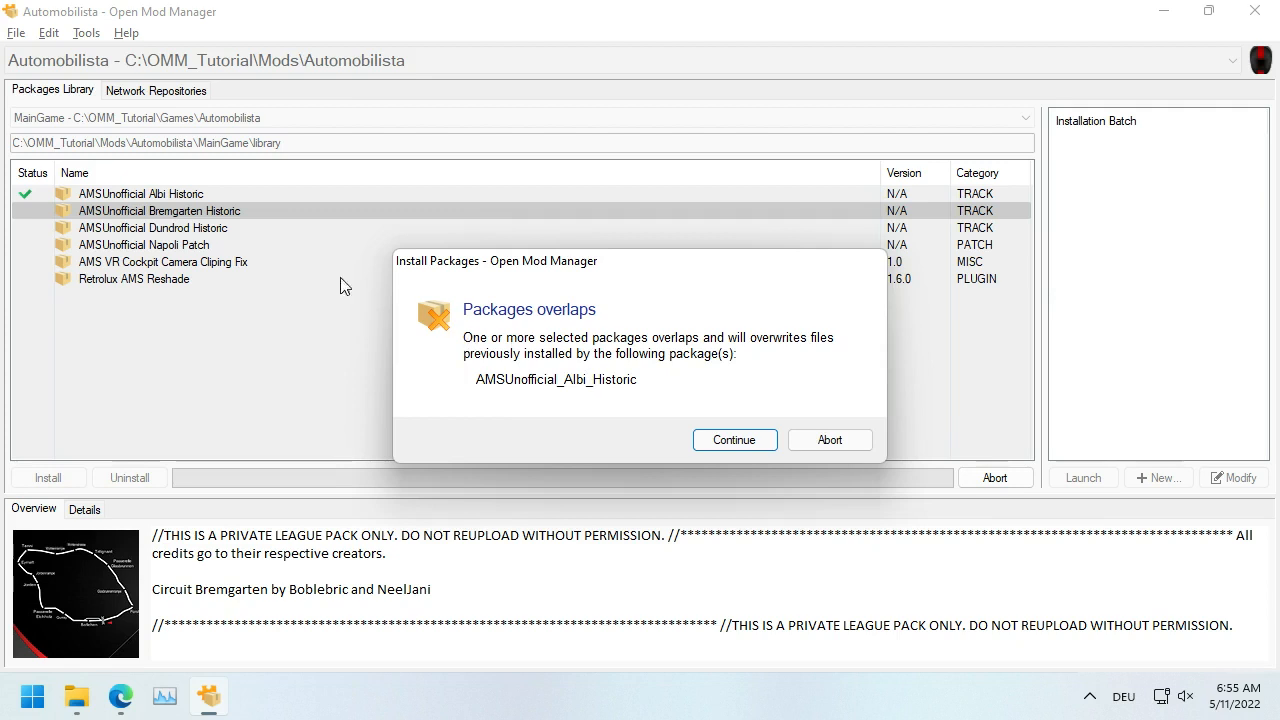
double_click(578, 380)
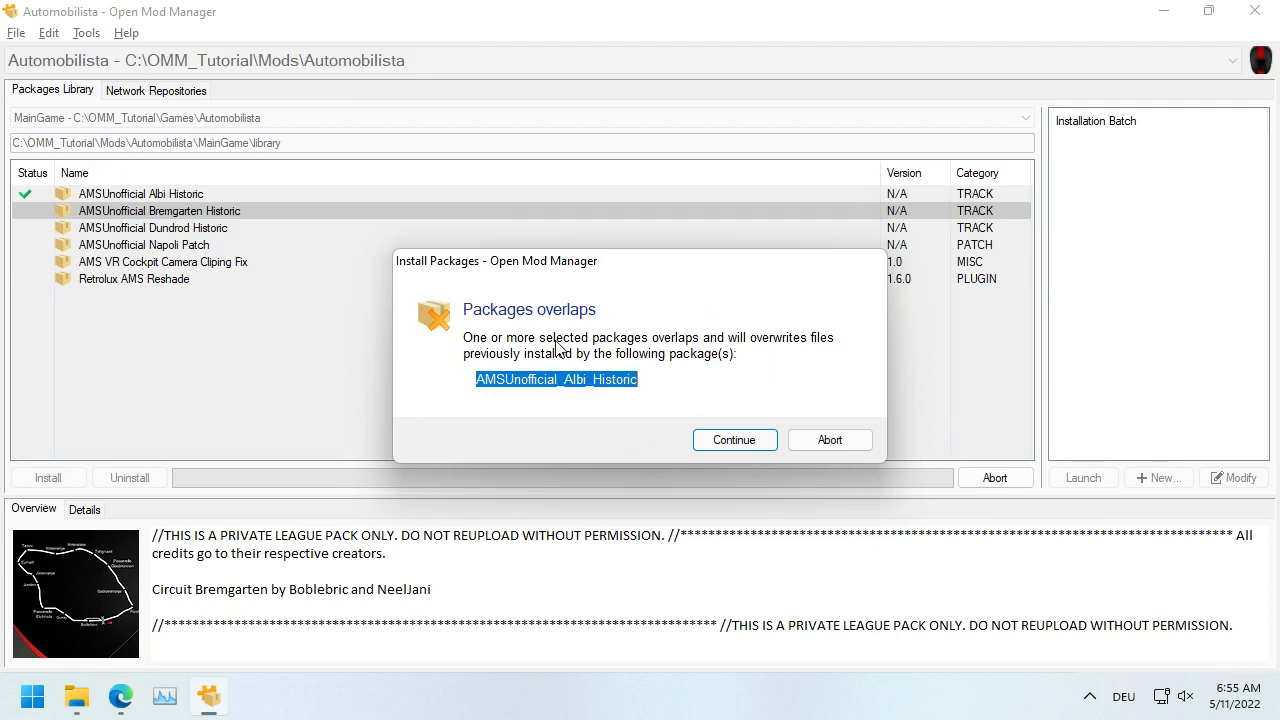
click(735, 441)
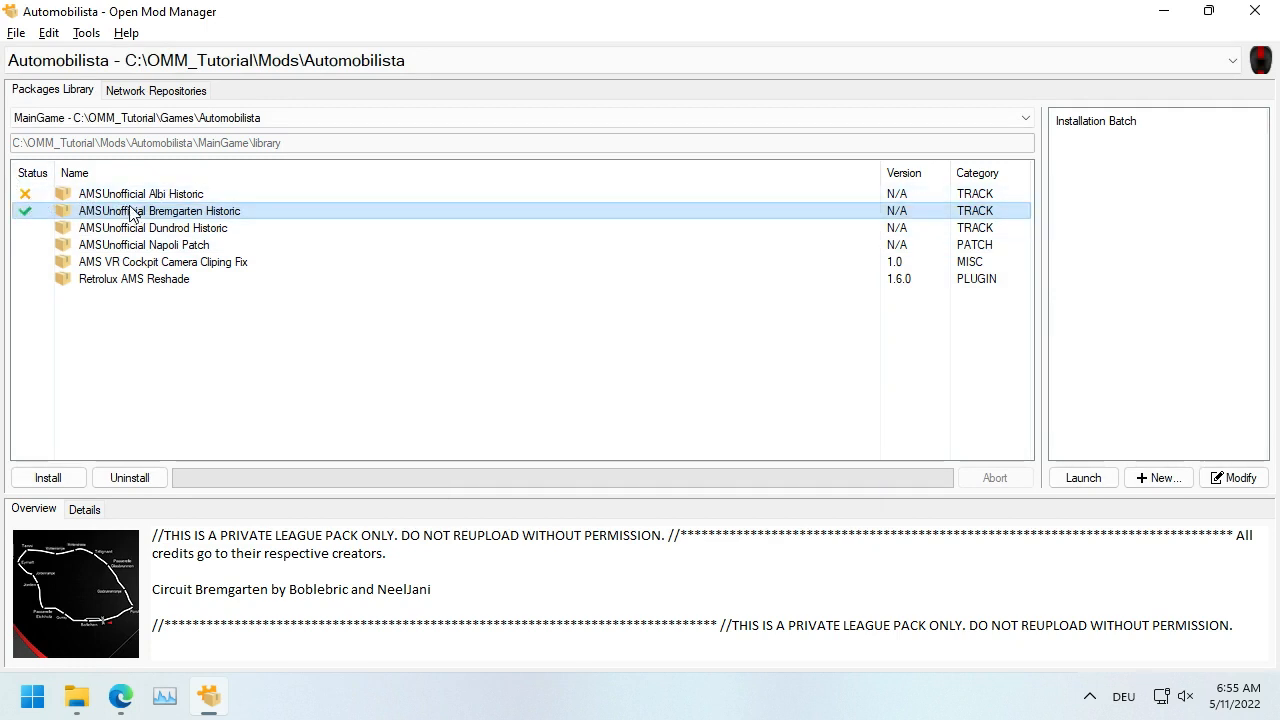
Step: In File Explorer, examine the installed track folders in Automobilista's GameData\Locations\AMSU and the shared commonmaps3.mas file in Locations
key(alt+Tab)
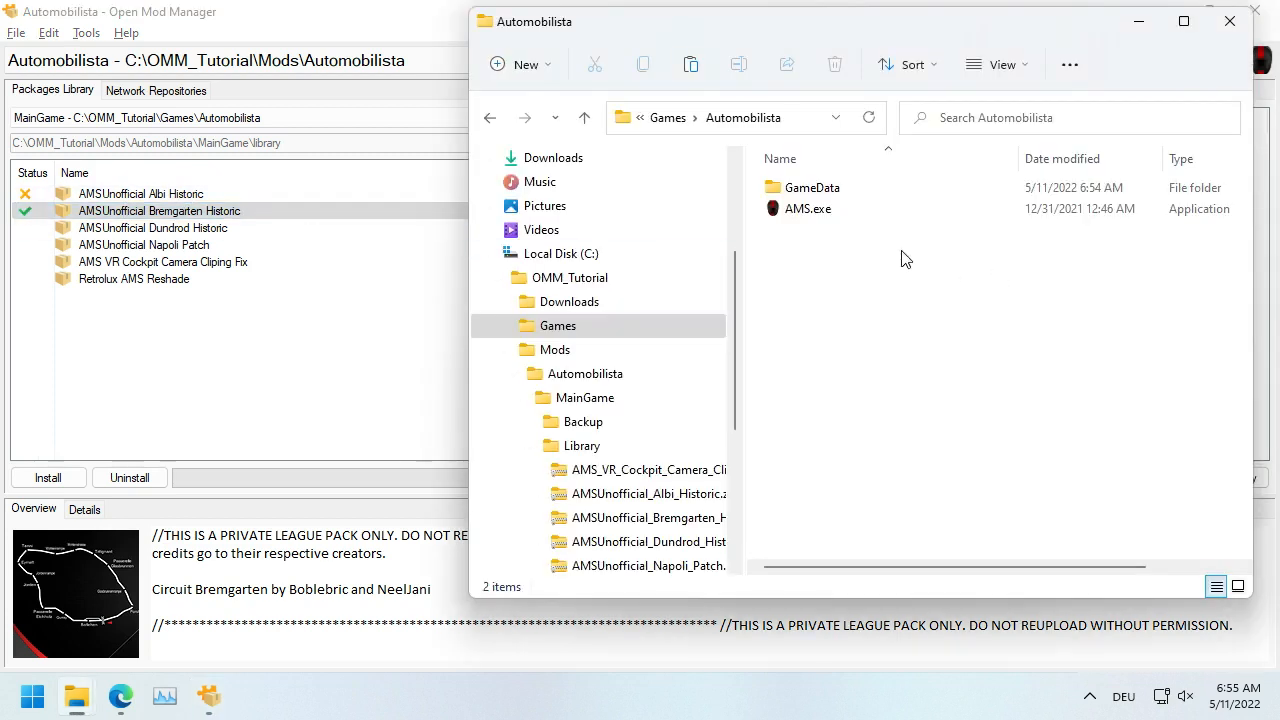
double_click(826, 190)
double_click(825, 192)
double_click(825, 192)
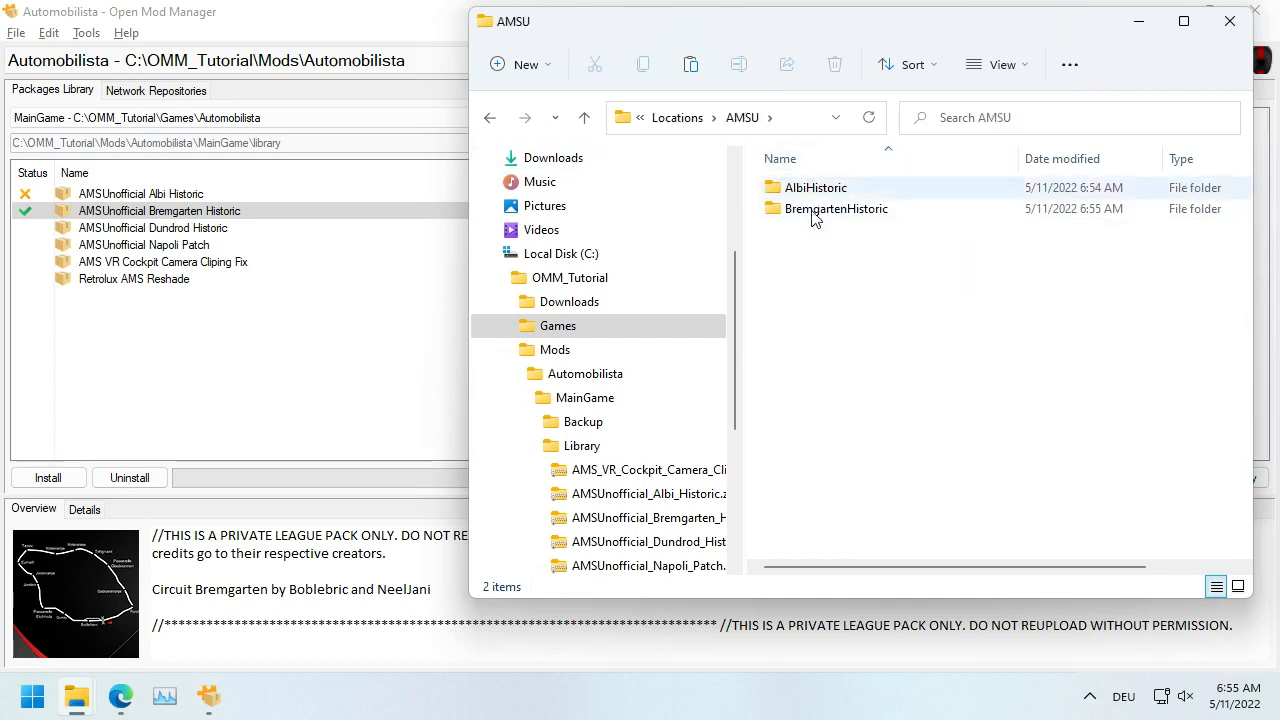
click(490, 120)
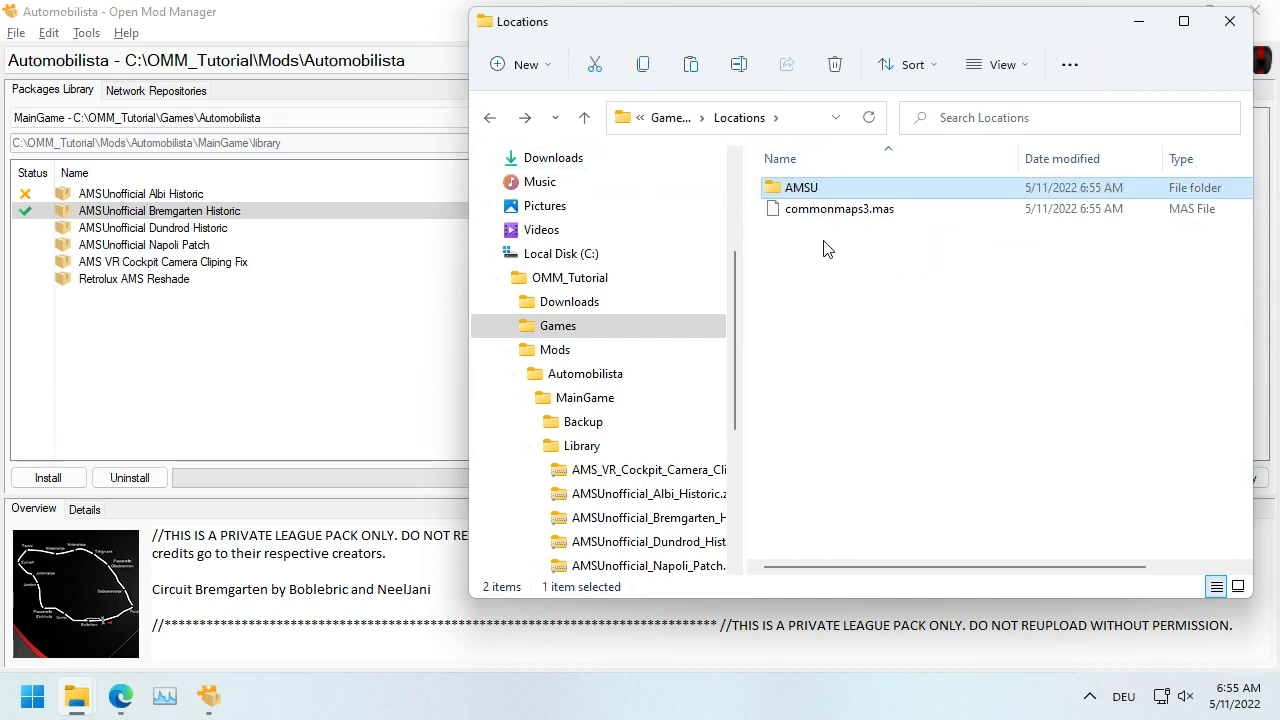
click(815, 212)
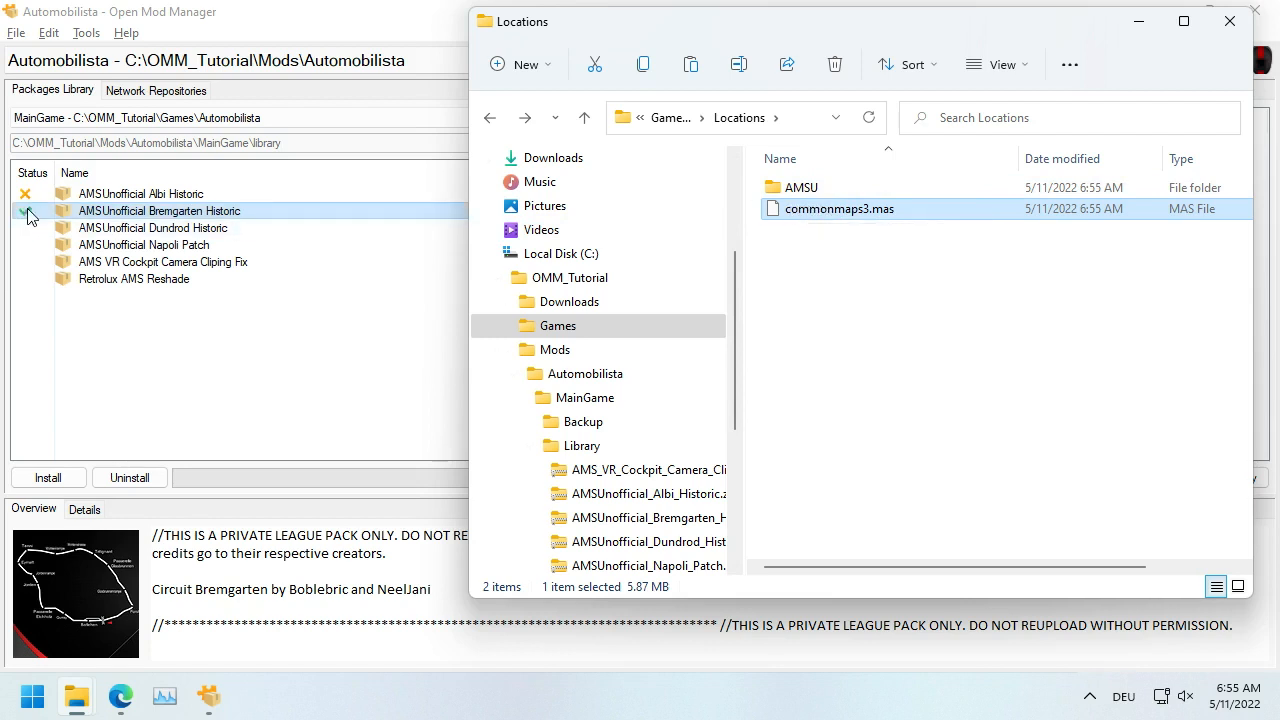
Step: In Open Mod Manager, uninstall AMSUnofficial Albi Historic together with the overlapping AMSUnofficial Bremgarten Historic
click(138, 195)
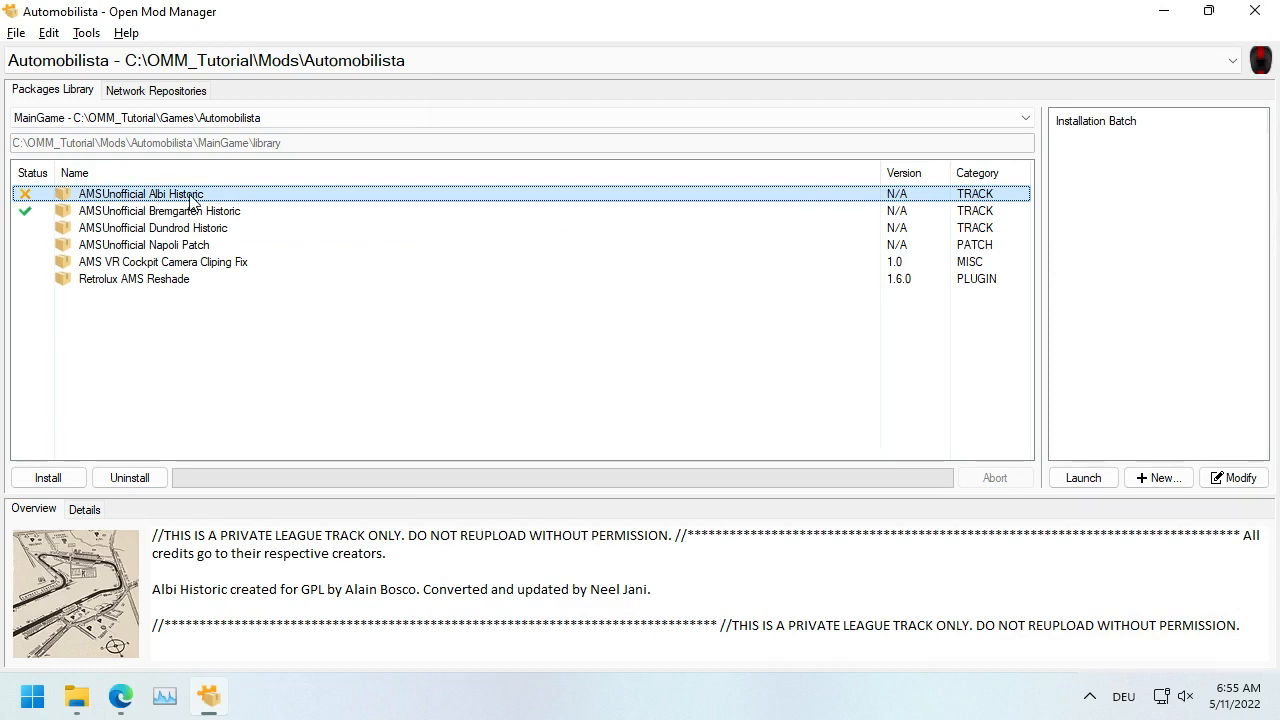
double_click(152, 199)
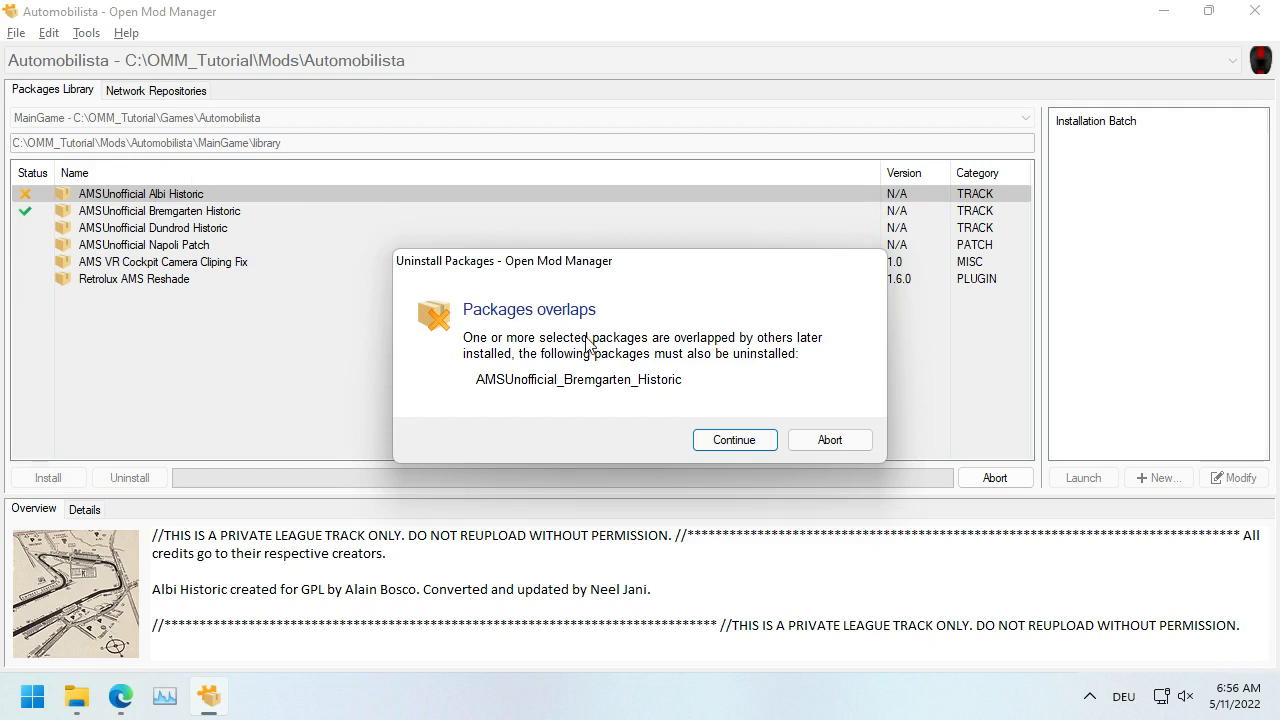
click(741, 443)
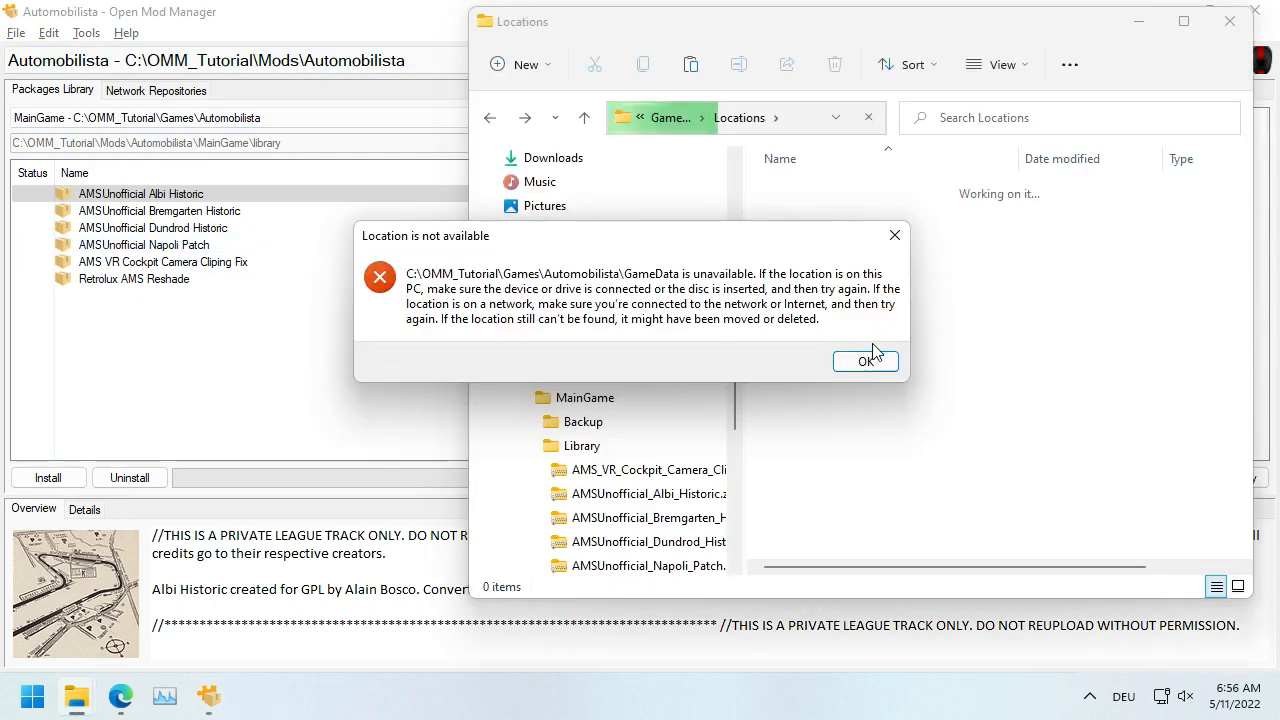
Step: Dismiss the unavailable-location error in File Explorer and open Shared_Folder (Z:)
click(866, 362)
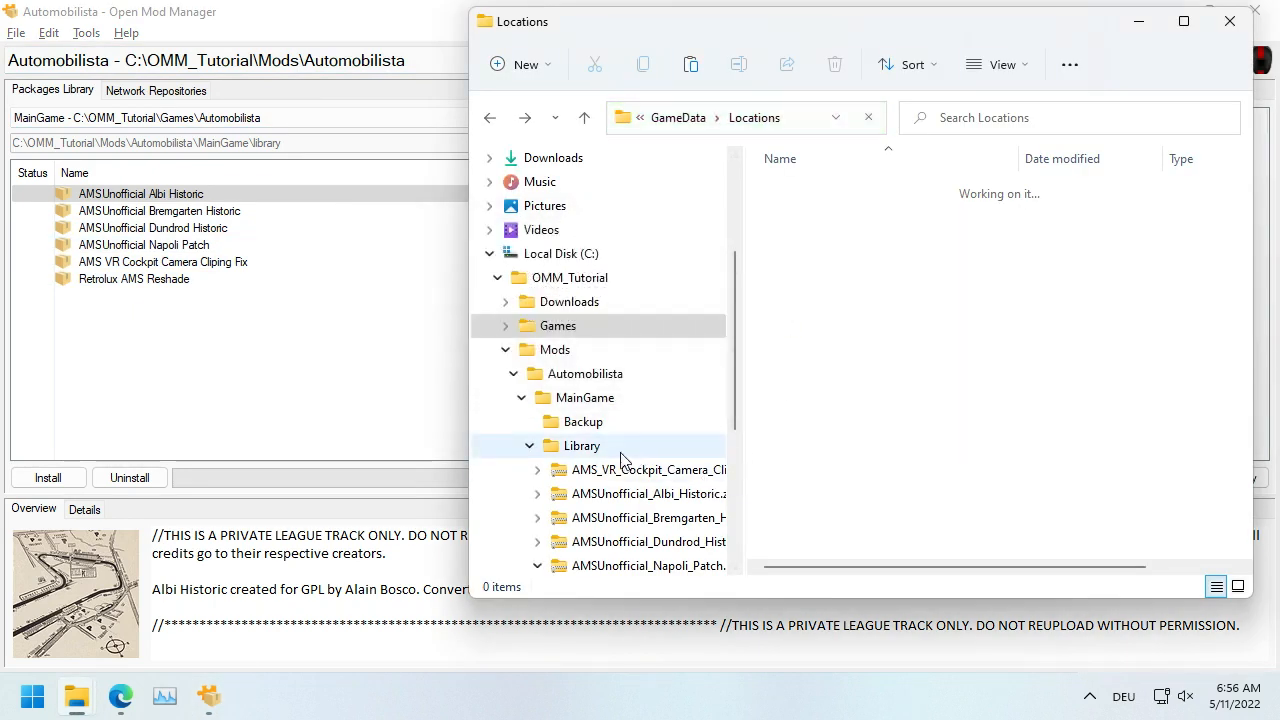
scroll(672, 316, down, 5)
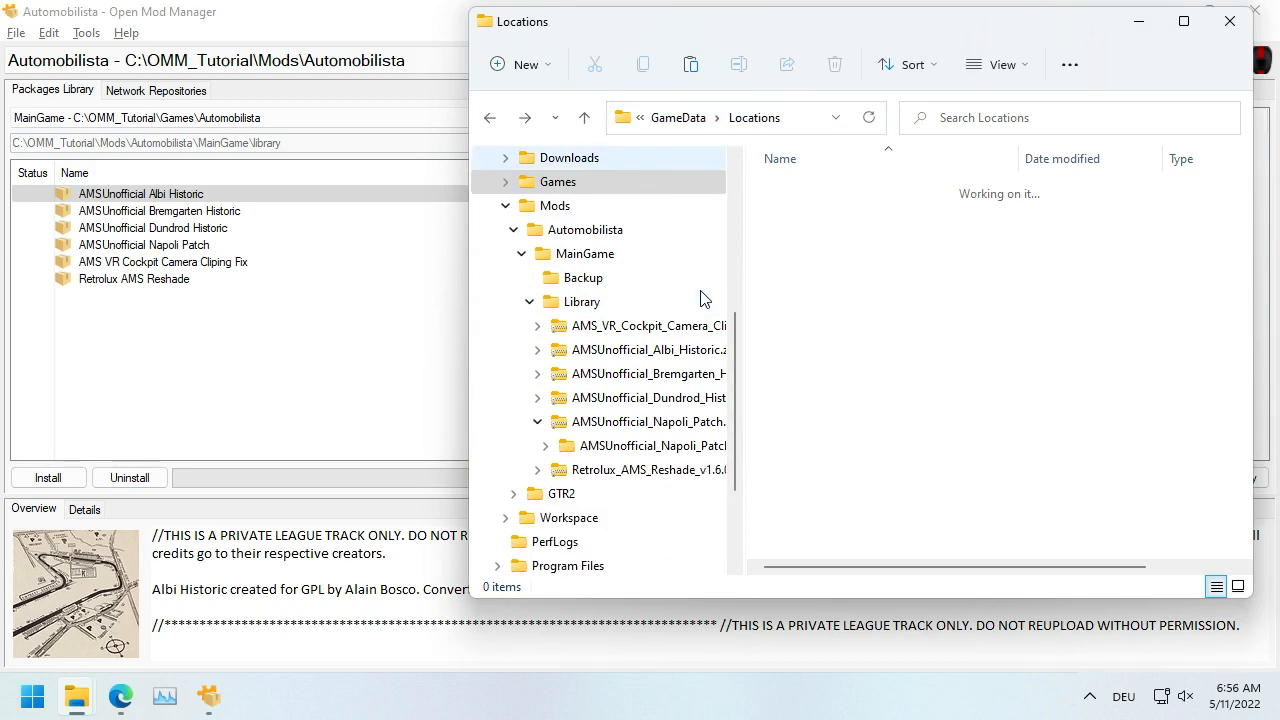
scroll(703, 300, down, 1)
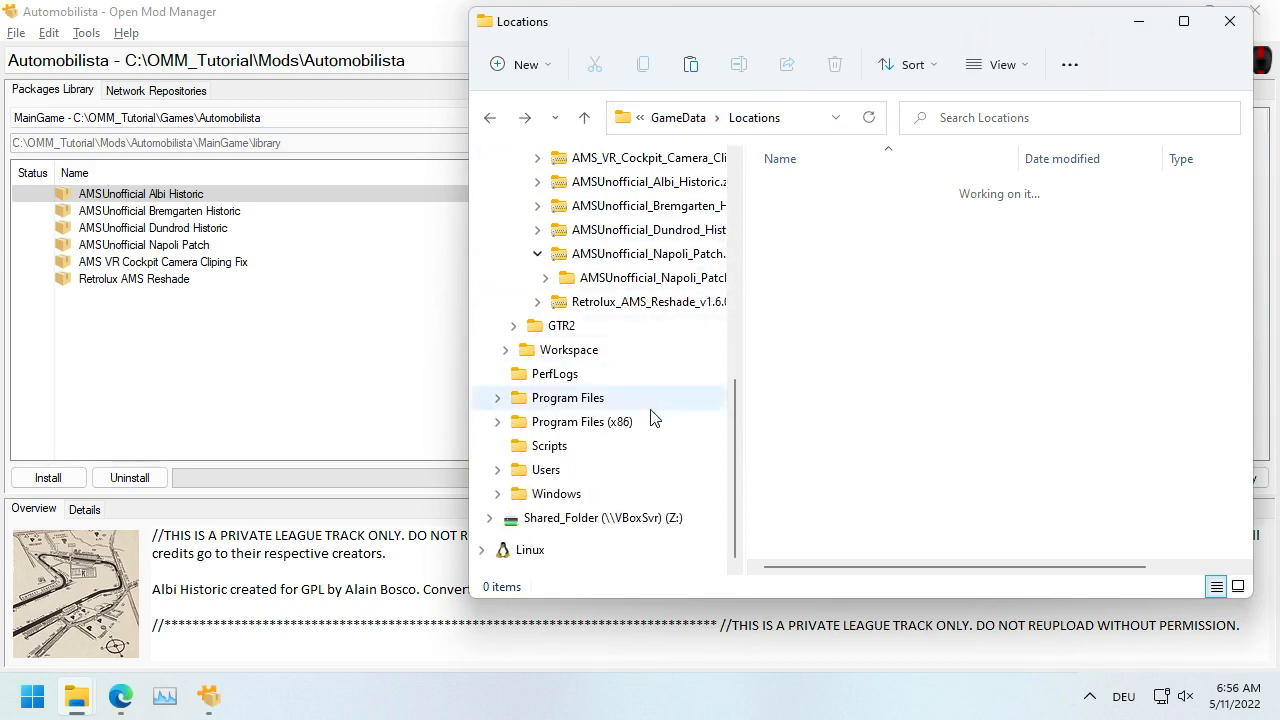
click(600, 519)
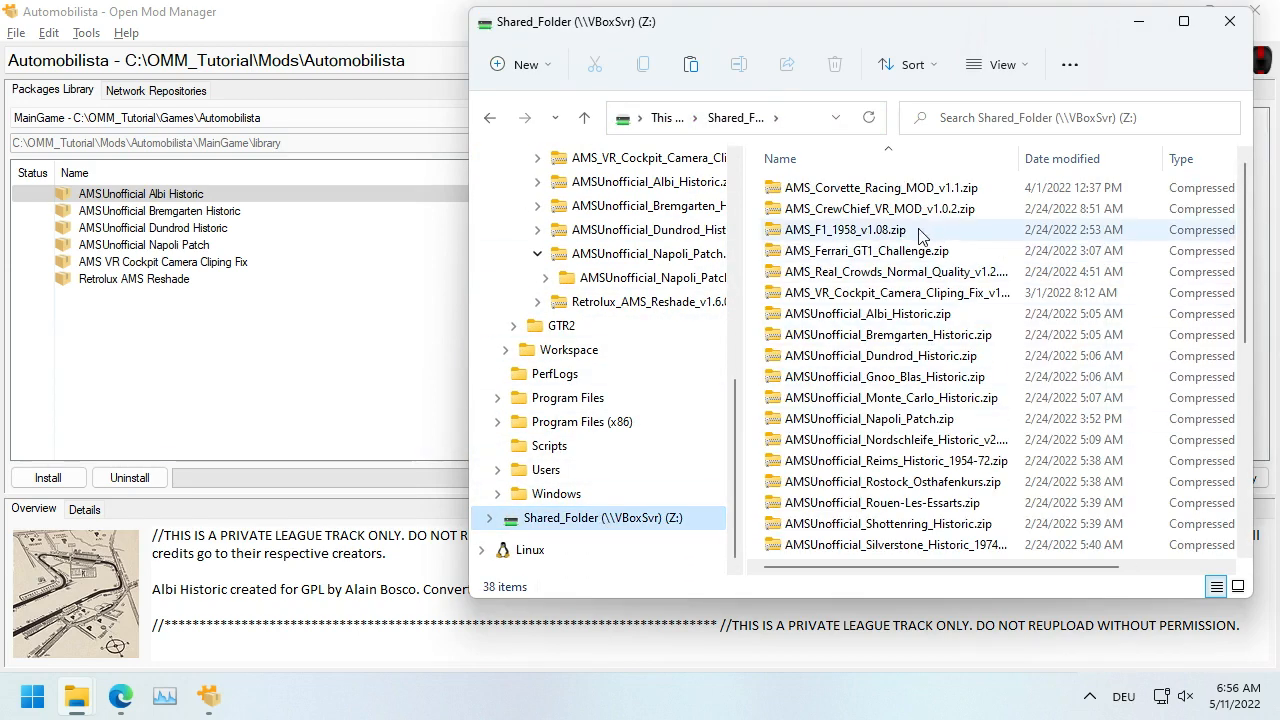
Step: Copy CHAMPIONSHIP_-_F1_1958_2022_v1.5.zip and AMS_F1_1958_v1.08.zip from the shared folder into Automobilista's MainGame\Library folder
click(947, 315)
scroll(947, 318, down, 5)
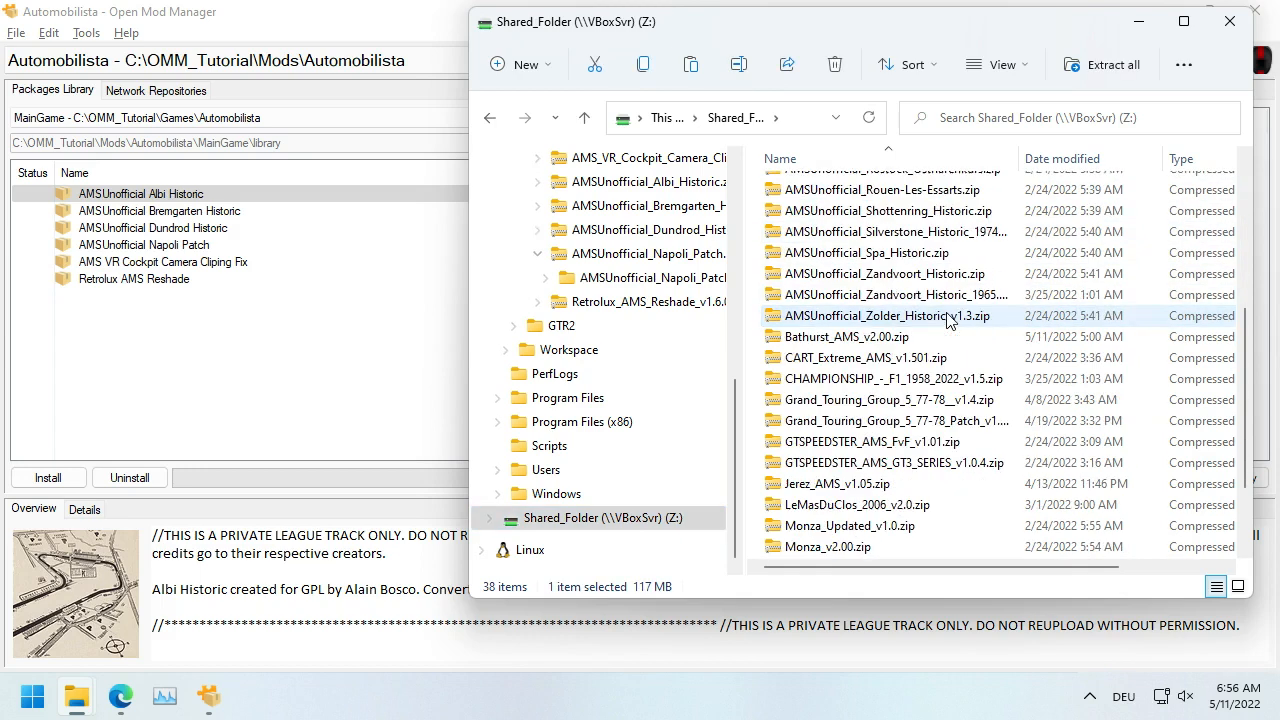
scroll(947, 318, down, 2)
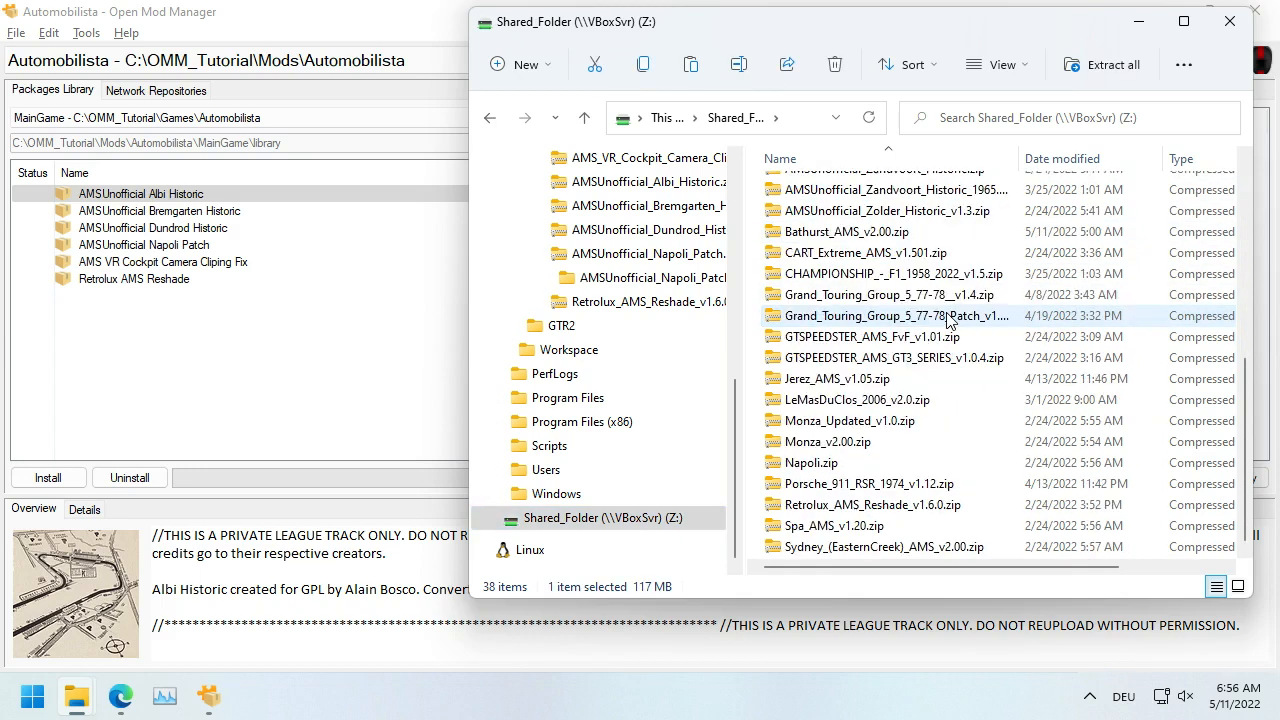
scroll(950, 318, up, 1)
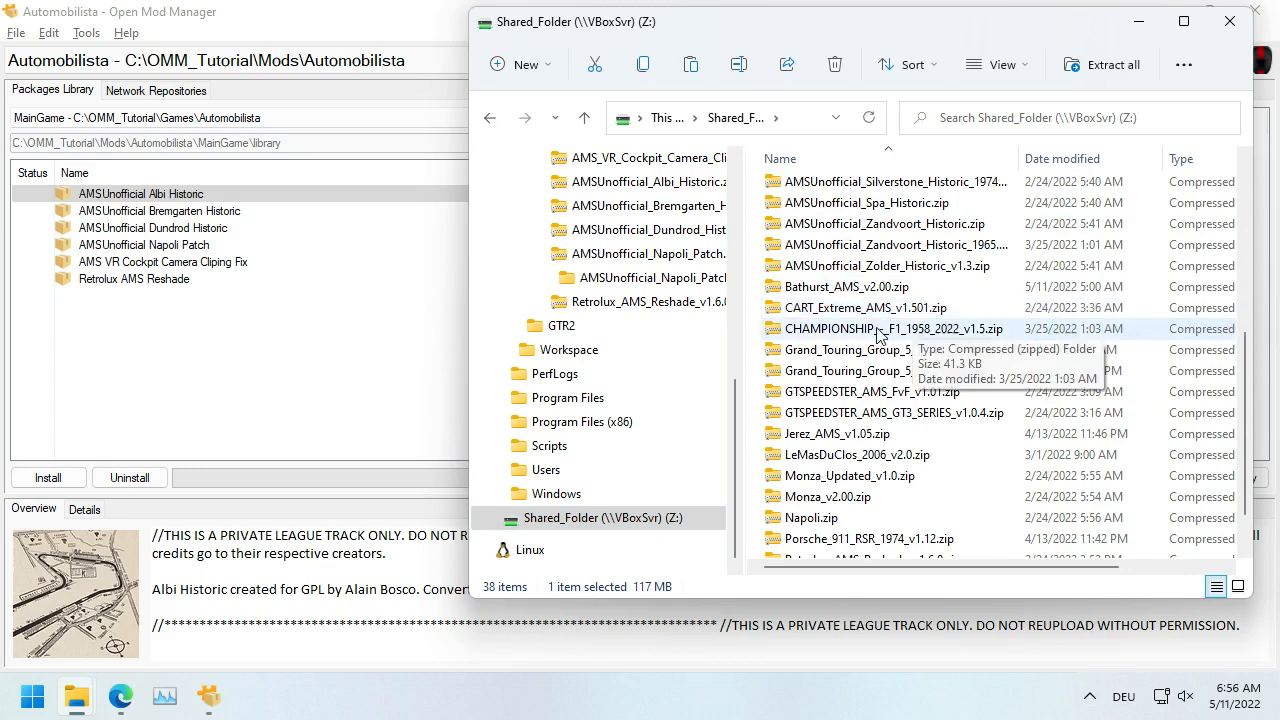
drag(878, 335, 935, 340)
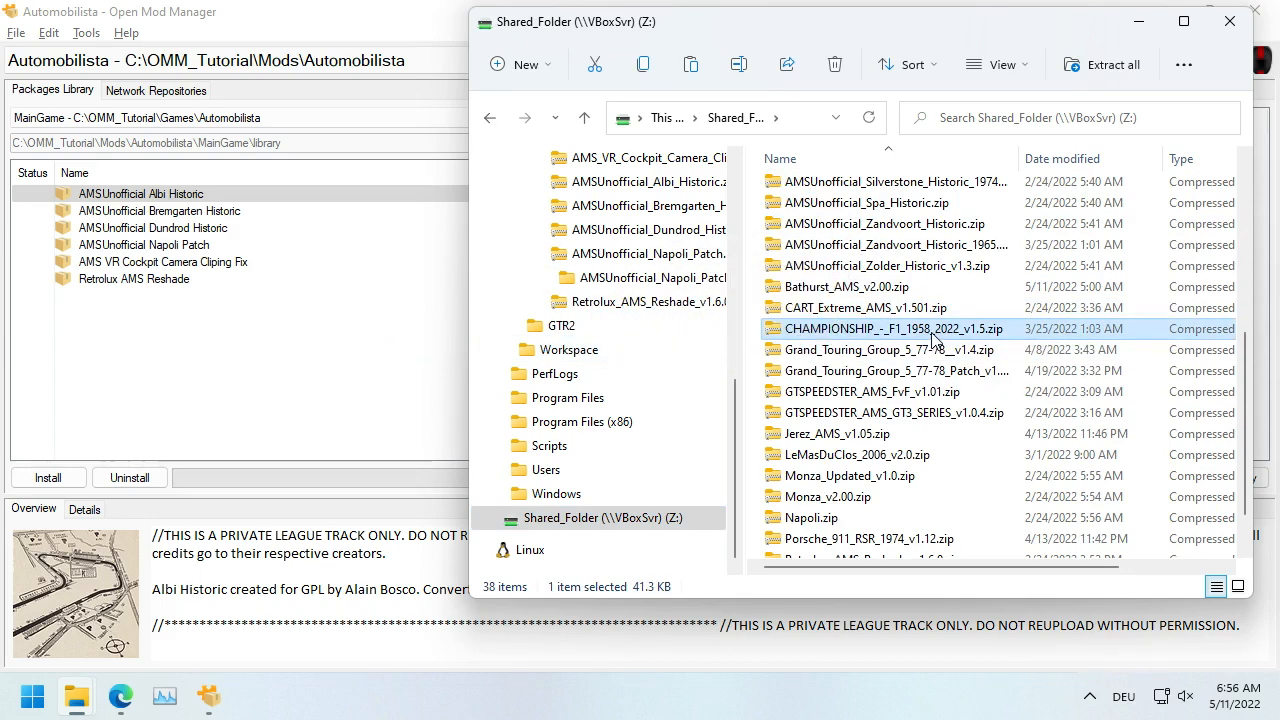
scroll(935, 340, up, 5)
scroll(935, 340, down, 4)
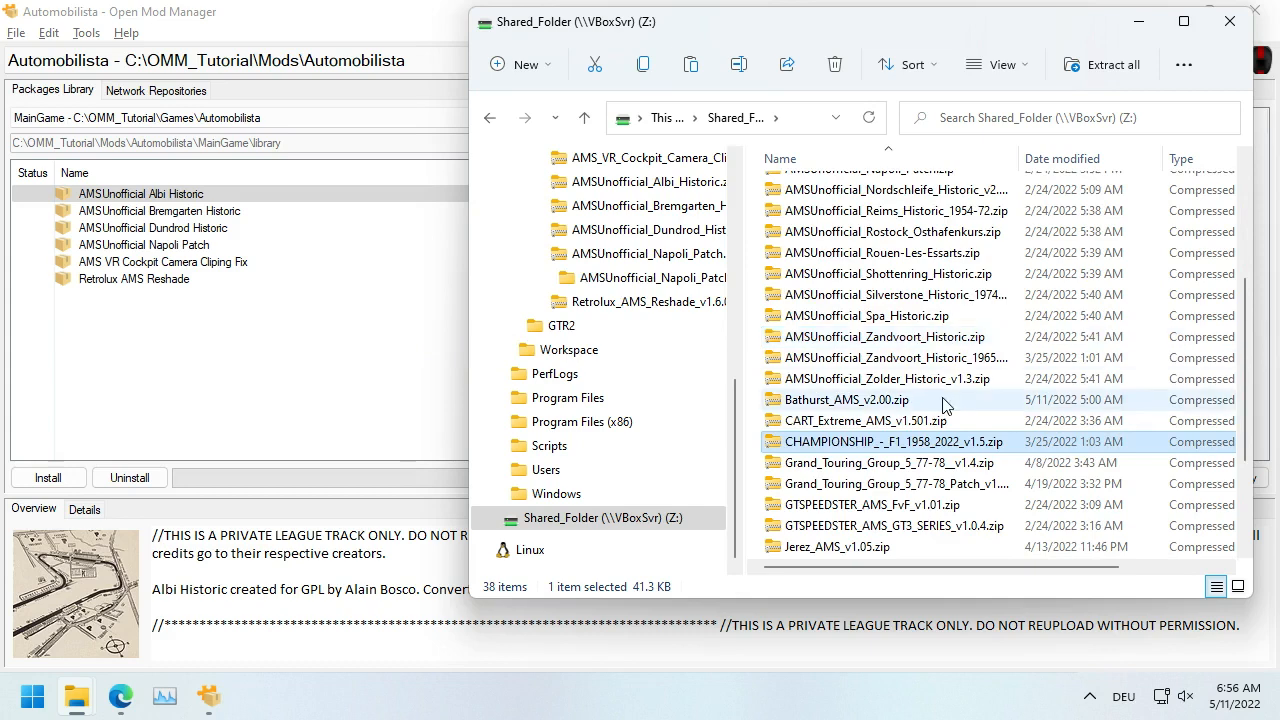
scroll(945, 415, up, 4)
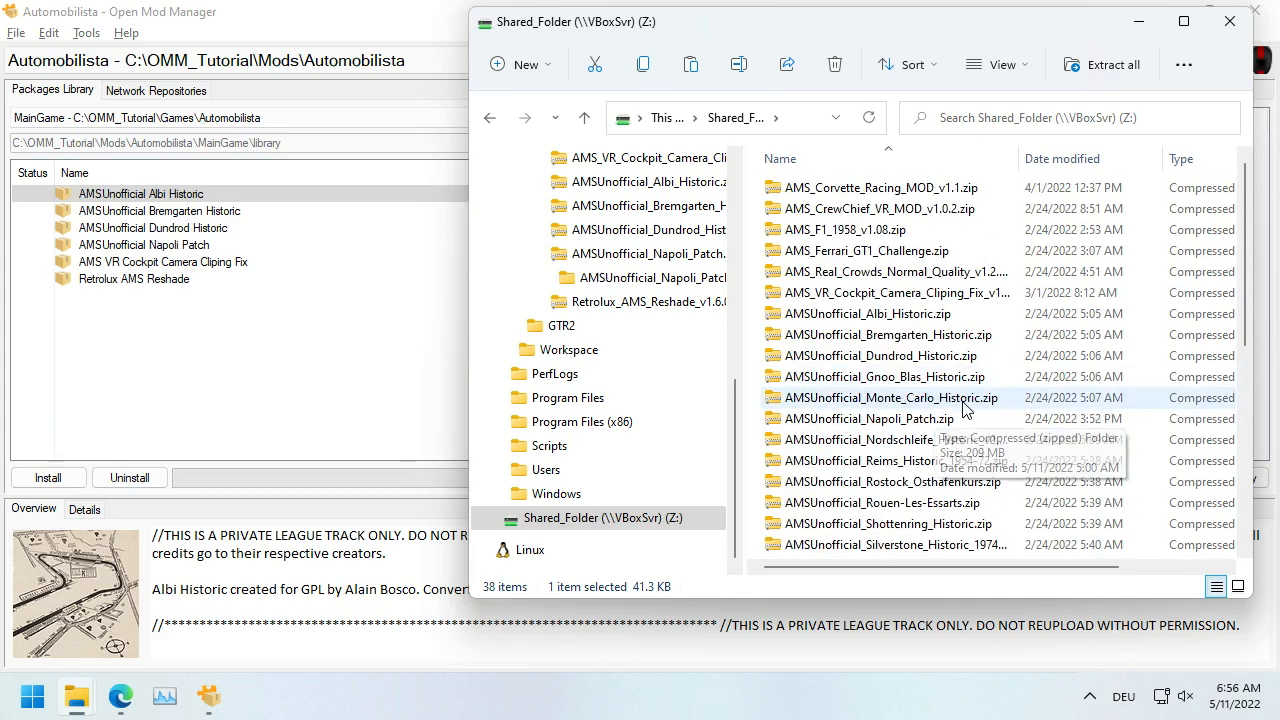
ctrl+click(950, 229)
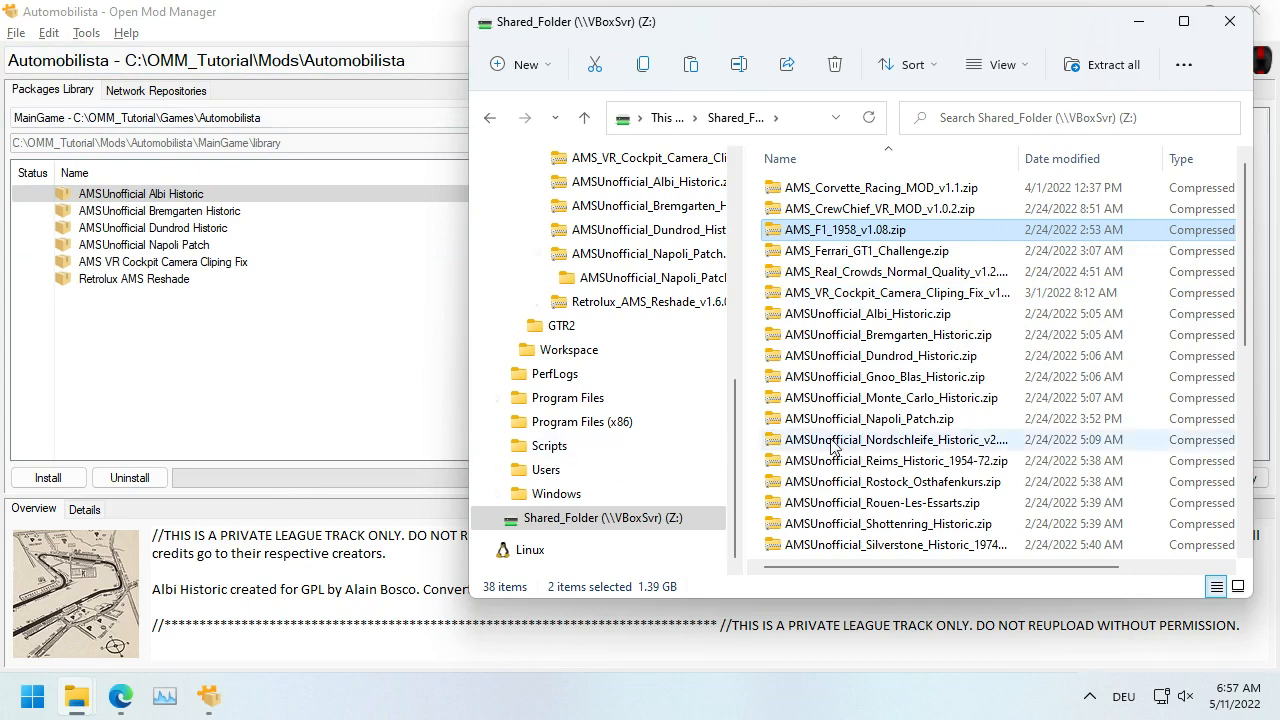
scroll(662, 430, up, 2)
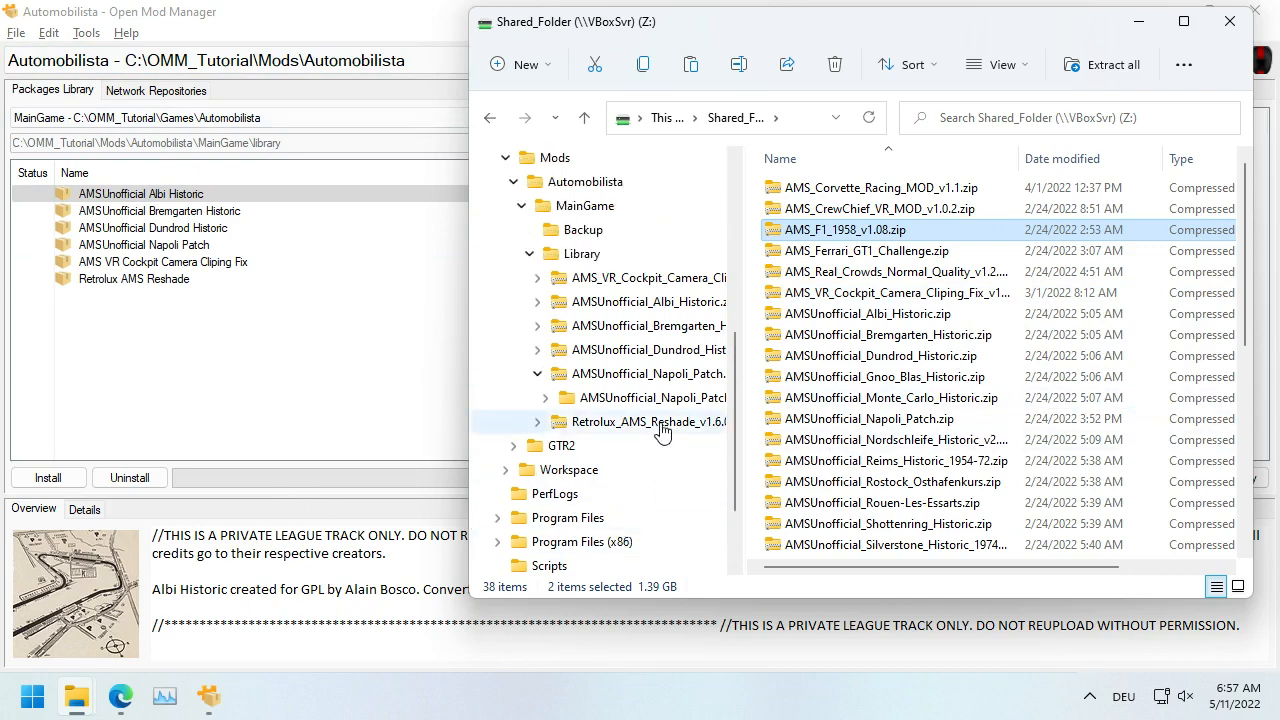
click(566, 256)
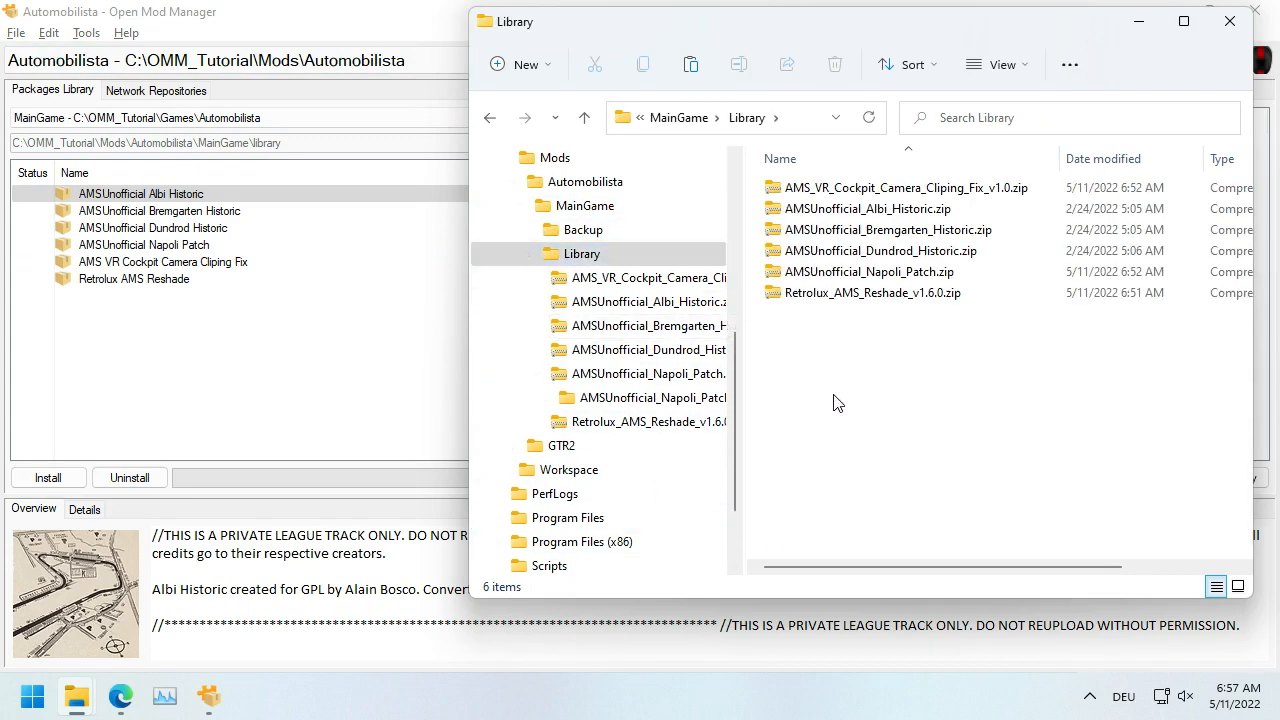
key(ctrl+v)
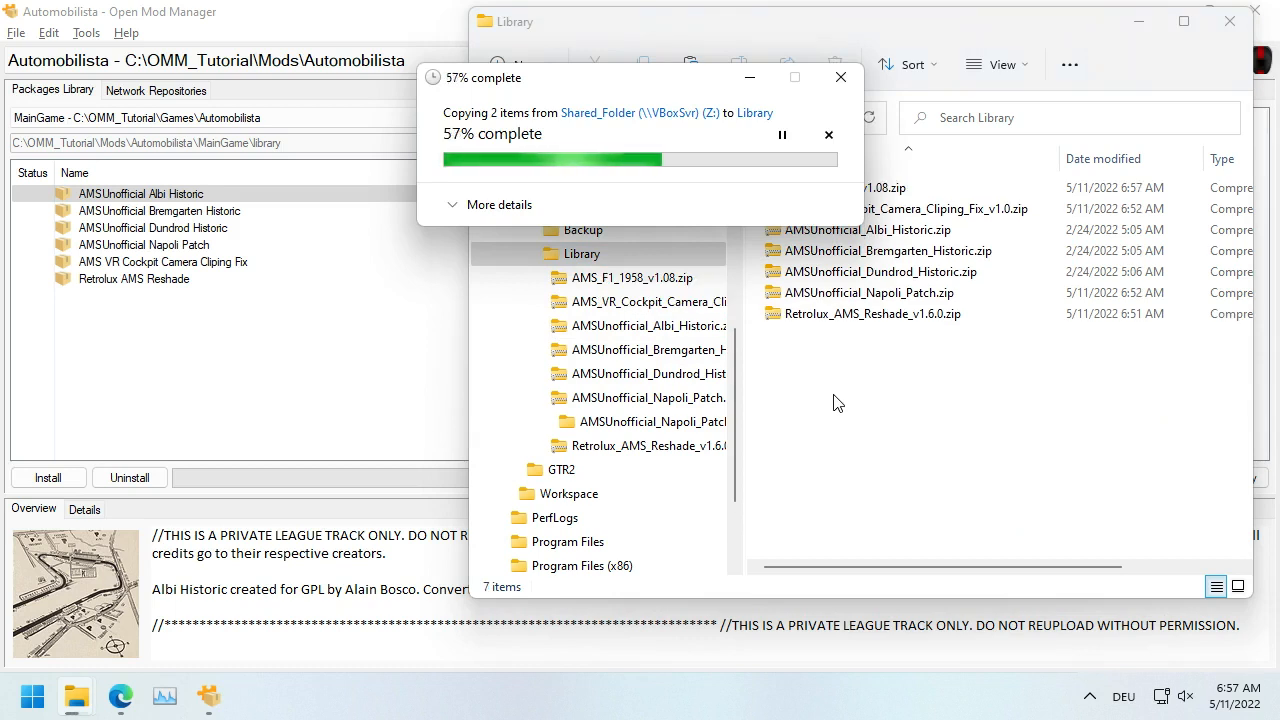
Step: In Open Mod Manager, start installing CHAMPIONSHIP - F1 1958 2022 to review its full list of missing dependencies, and abort the installation
click(126, 370)
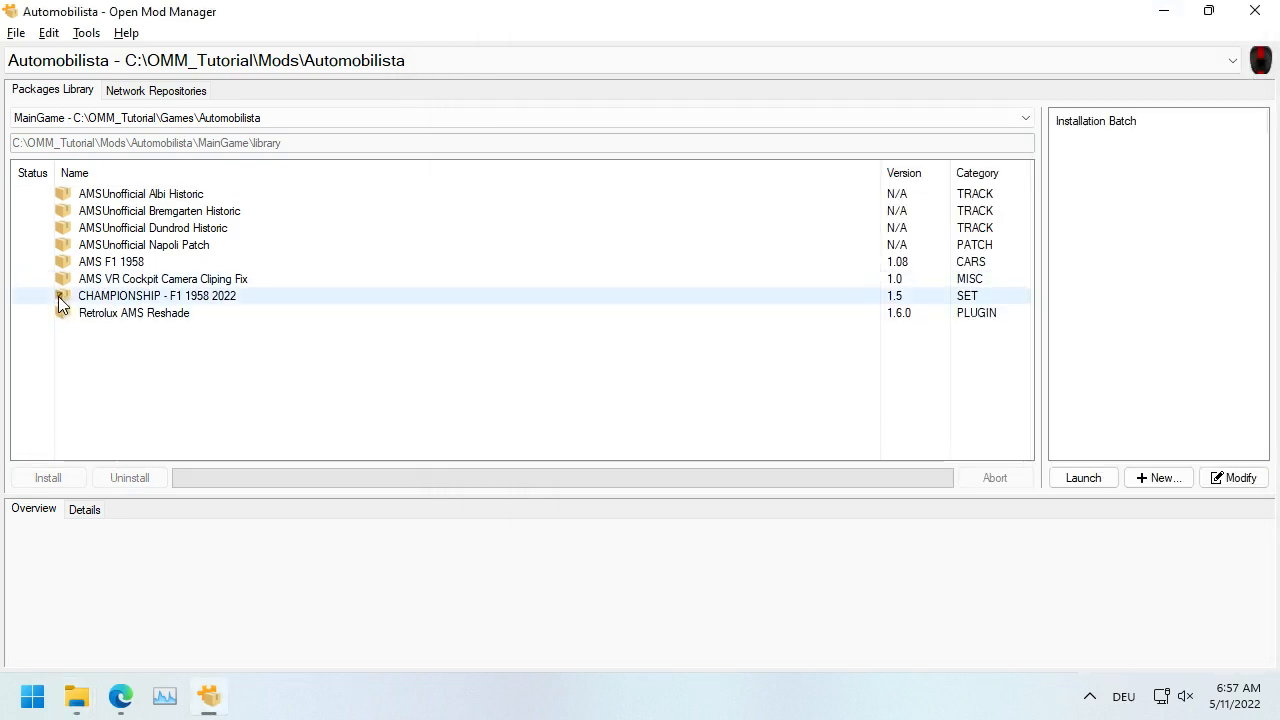
click(64, 298)
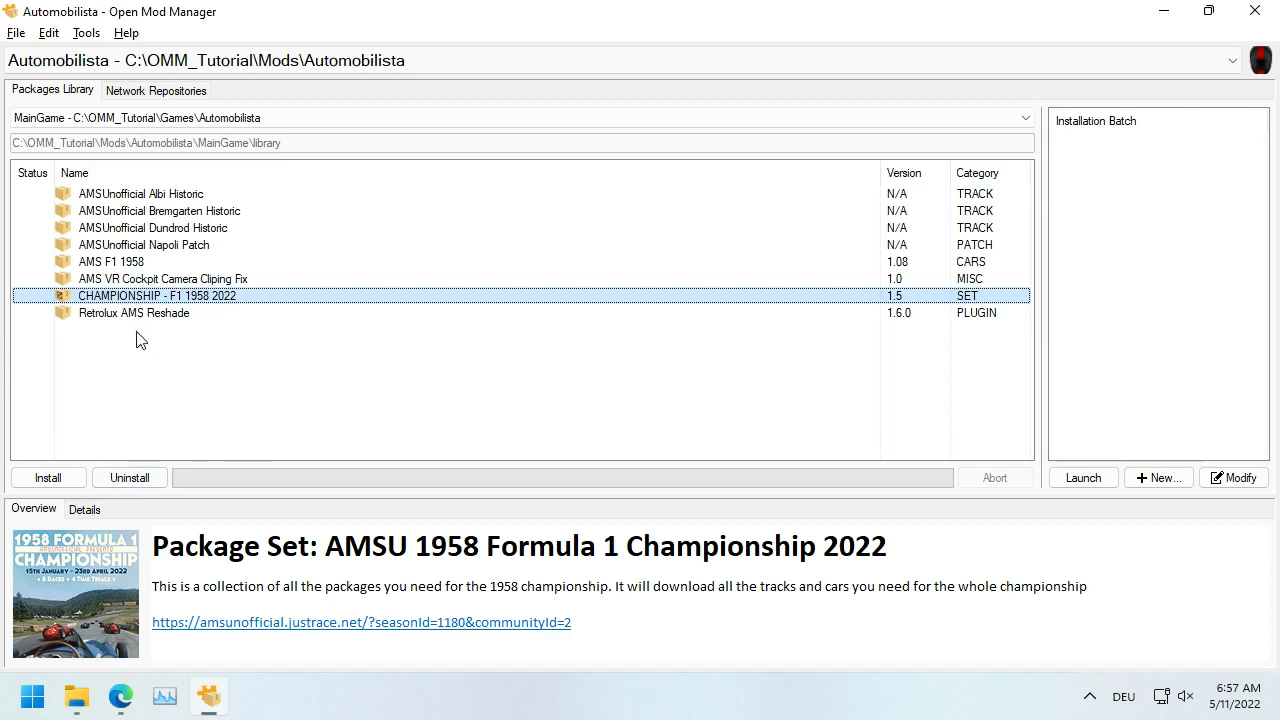
double_click(205, 300)
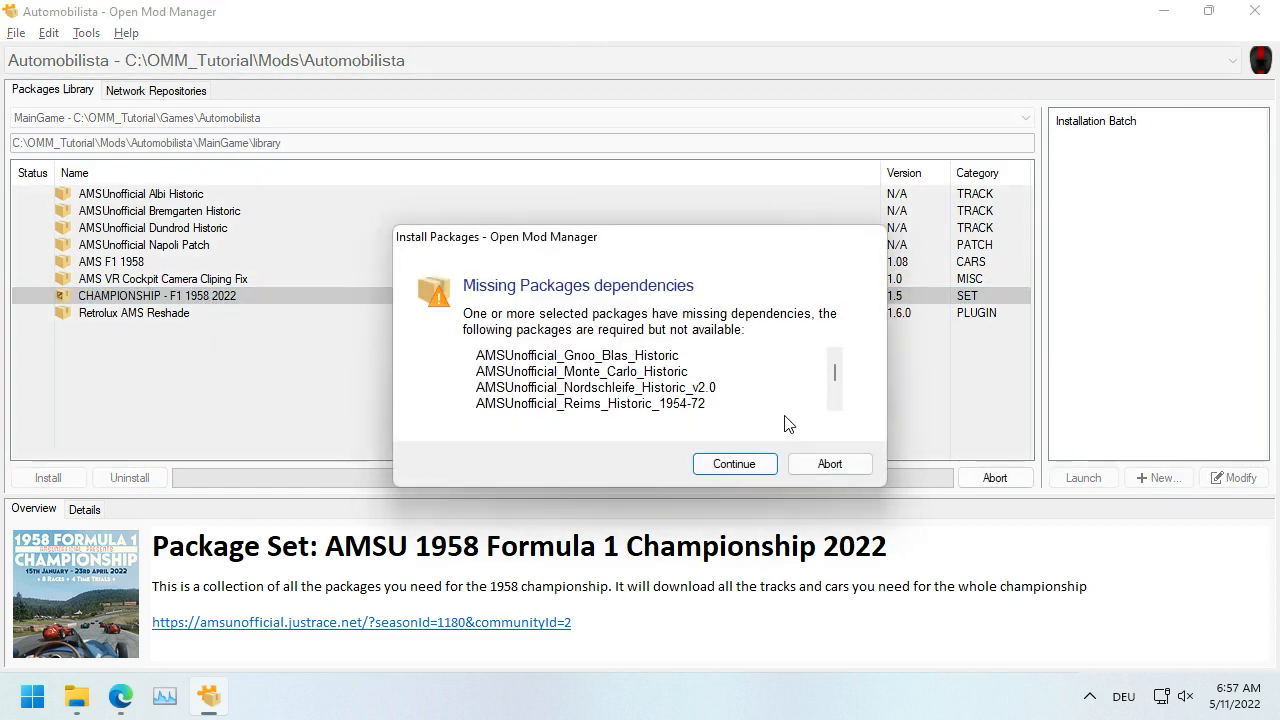
click(835, 402)
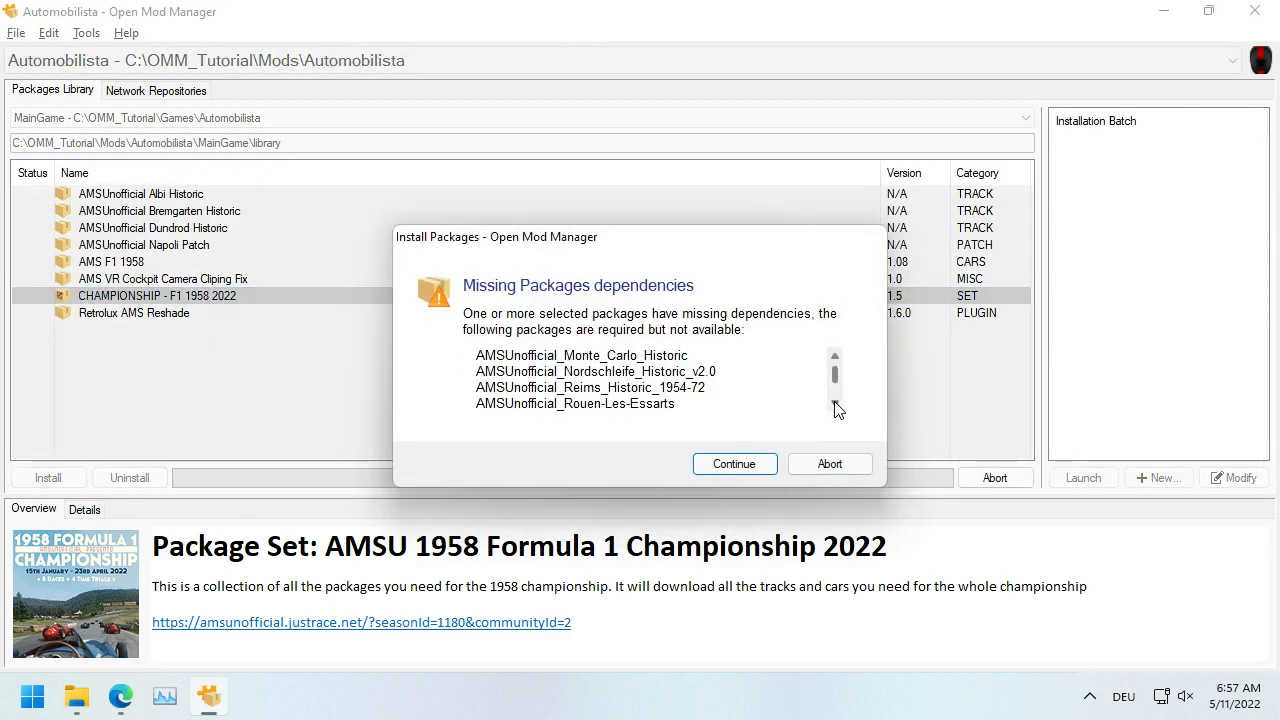
click(835, 402)
click(835, 402)
click(835, 402)
click(835, 402)
click(835, 402)
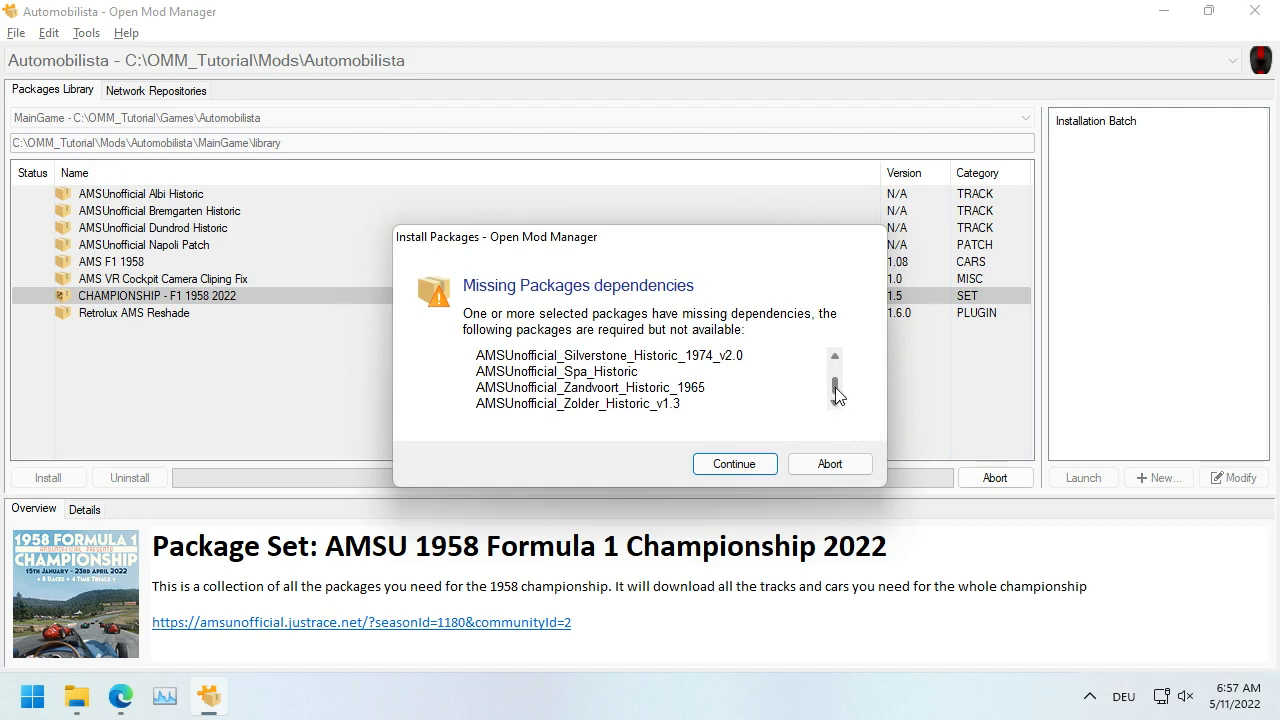
drag(835, 387, 834, 359)
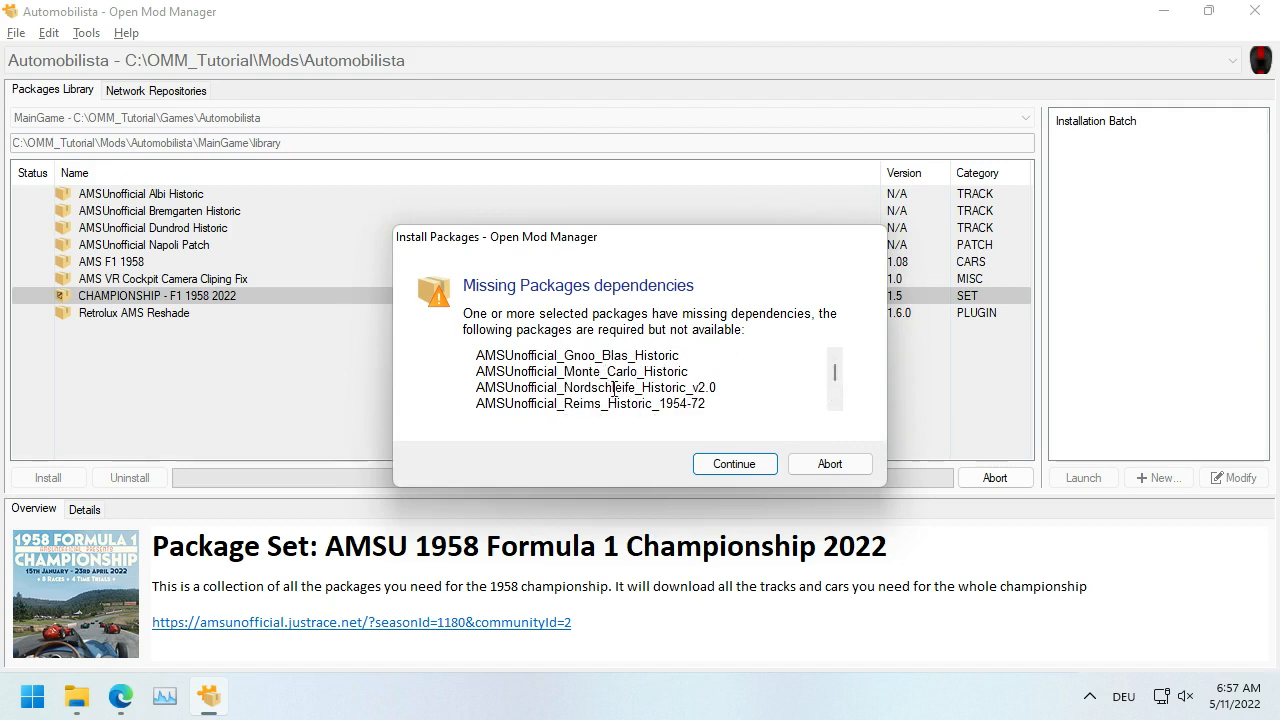
drag(836, 372, 840, 396)
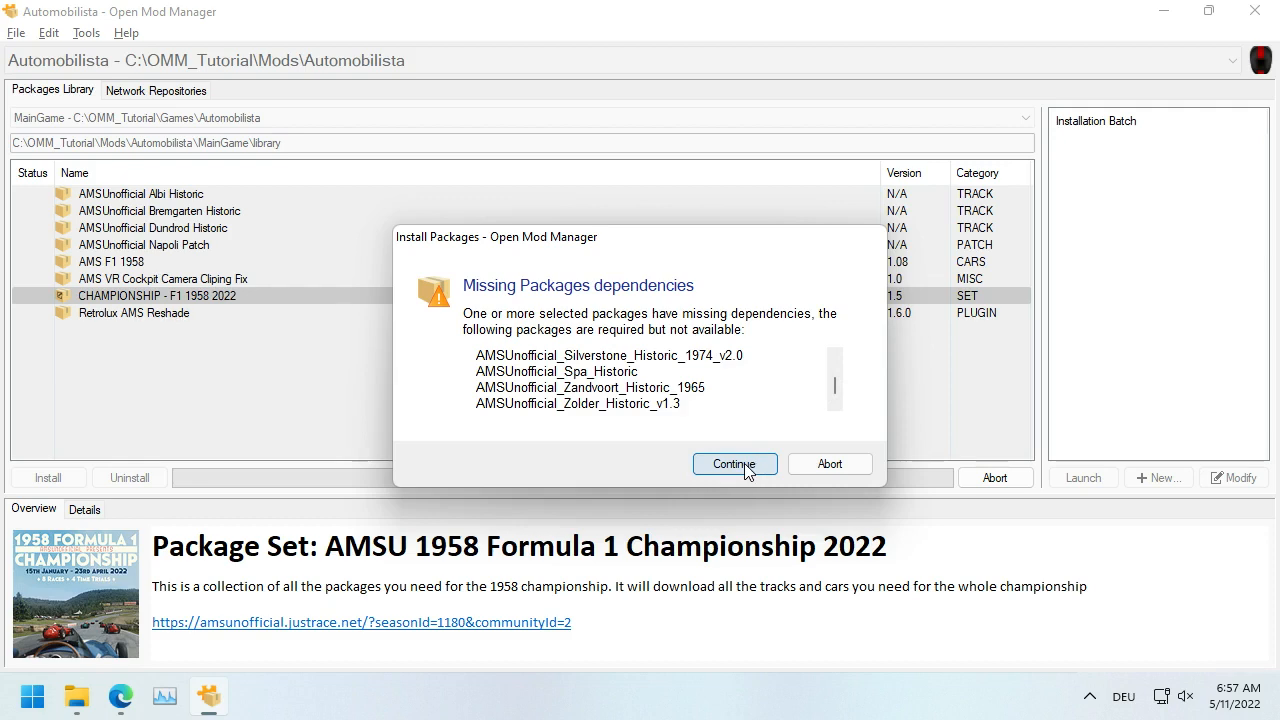
click(836, 465)
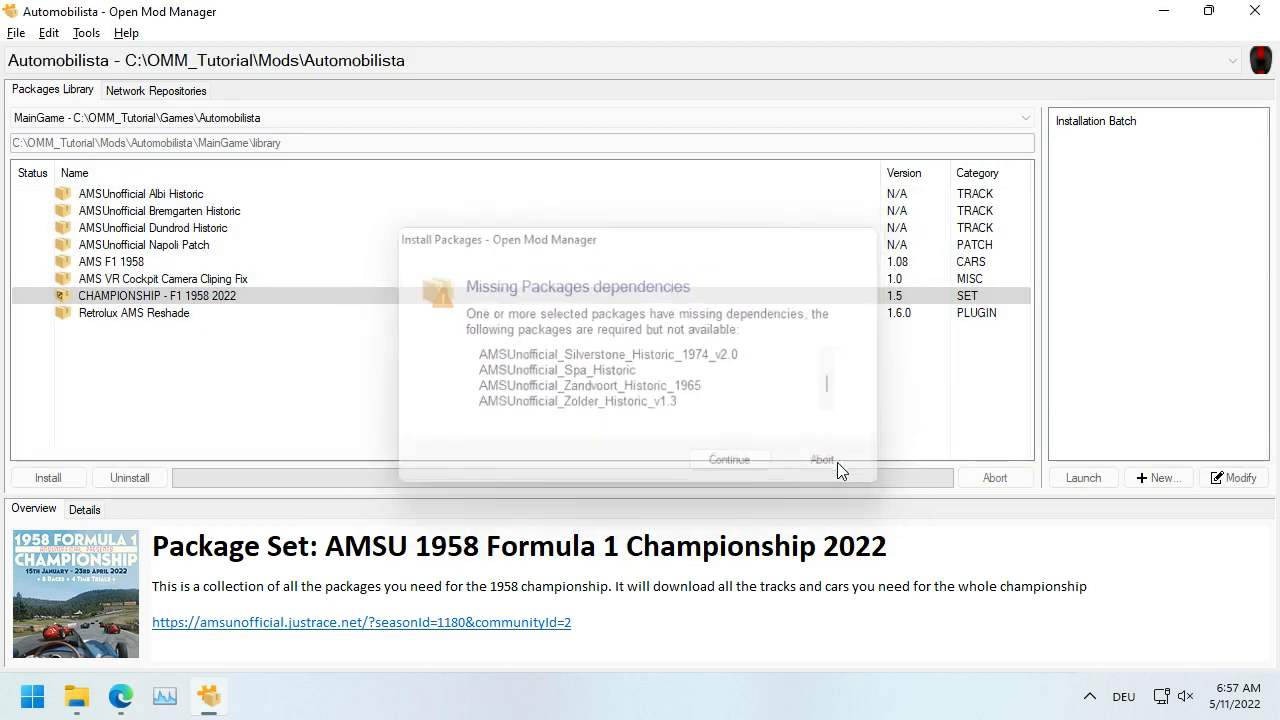
Step: Install CHAMPIONSHIP - F1 1958 2022 with its available dependencies AMS_F1_1958_v1.08 and AMSUnofficial_Dundrod_Historic, continuing despite the missing packages
double_click(192, 299)
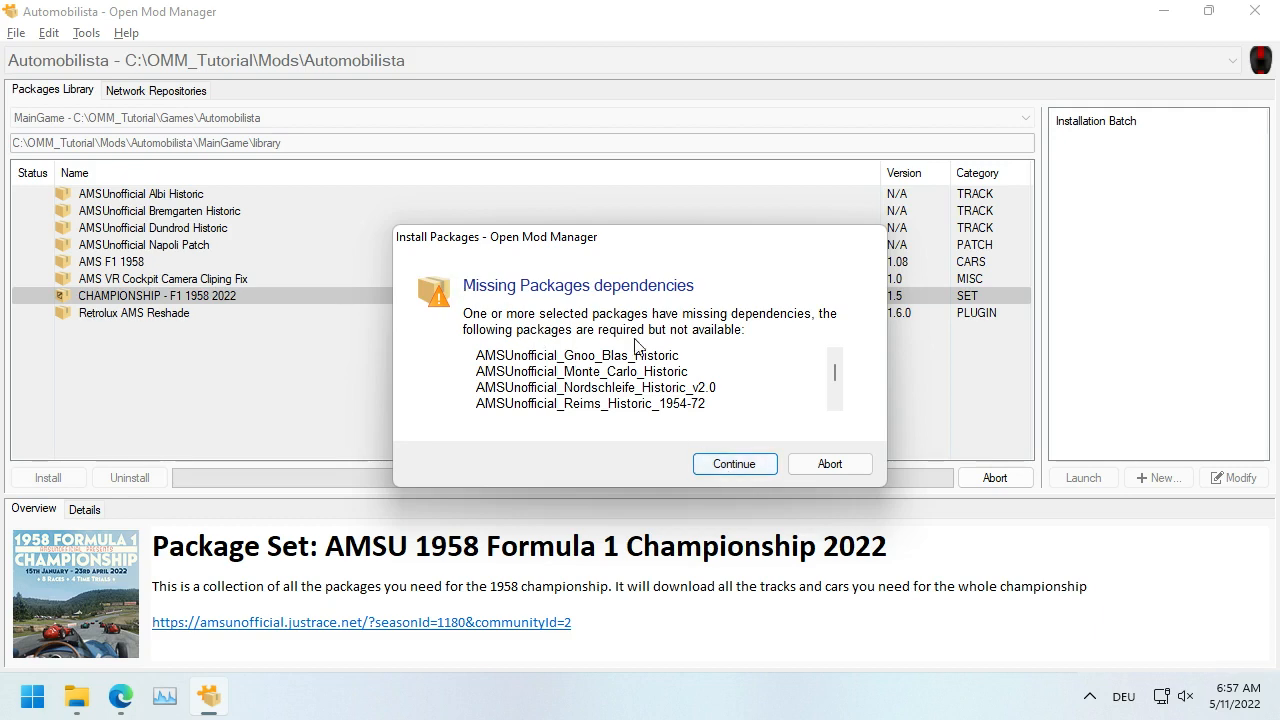
click(752, 466)
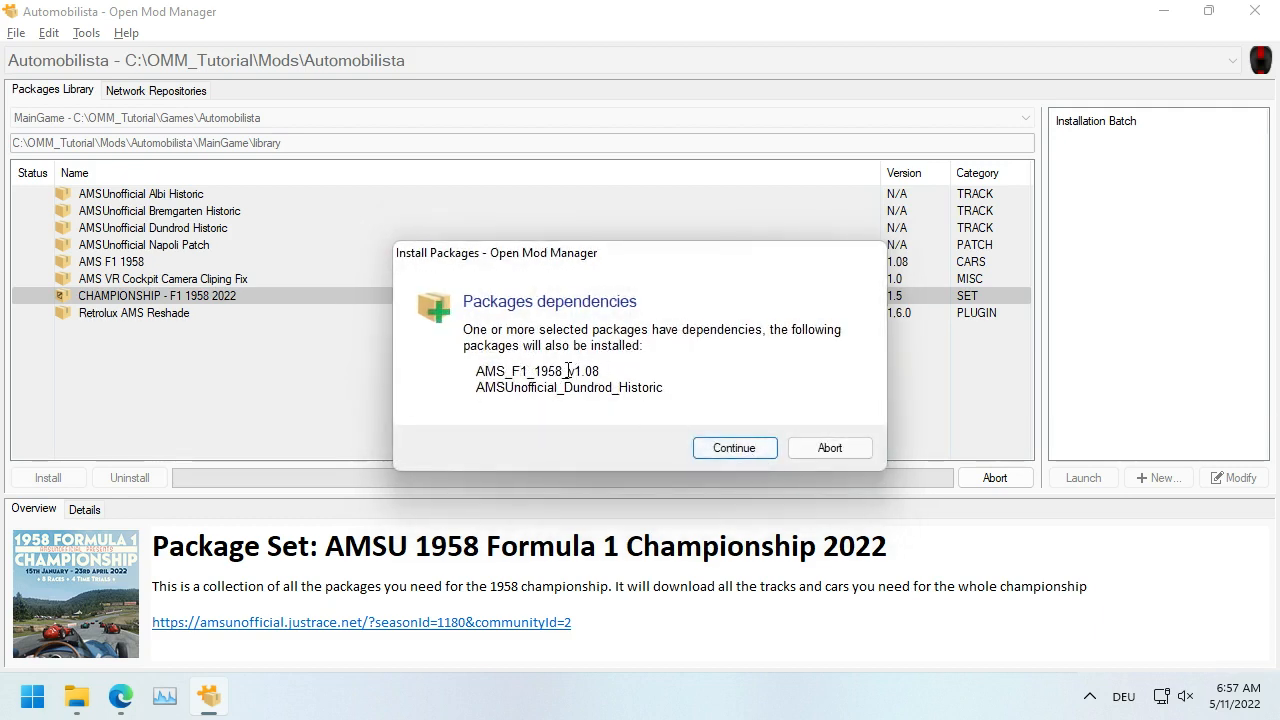
drag(568, 371, 591, 391)
click(641, 388)
click(735, 449)
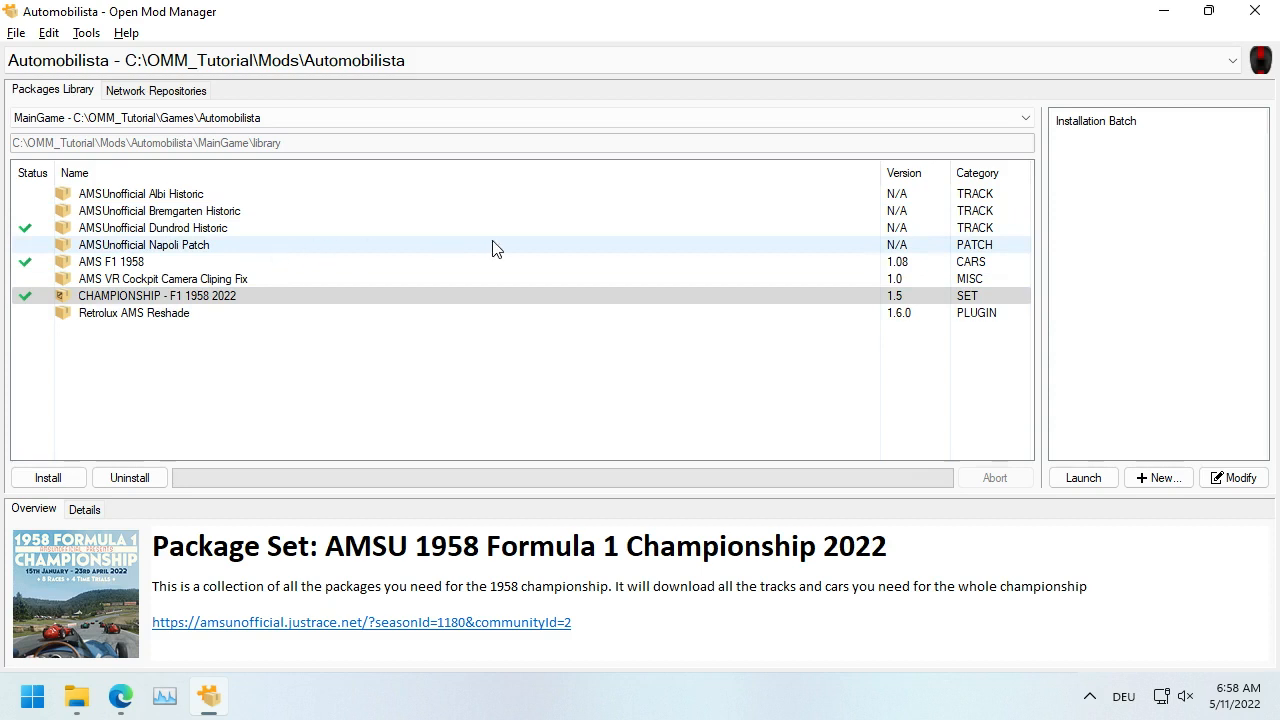
Step: Uninstall CHAMPIONSHIP - F1 1958 2022 together with its whole dependency tree, continuing through both dependency confirmations
right_click(194, 302)
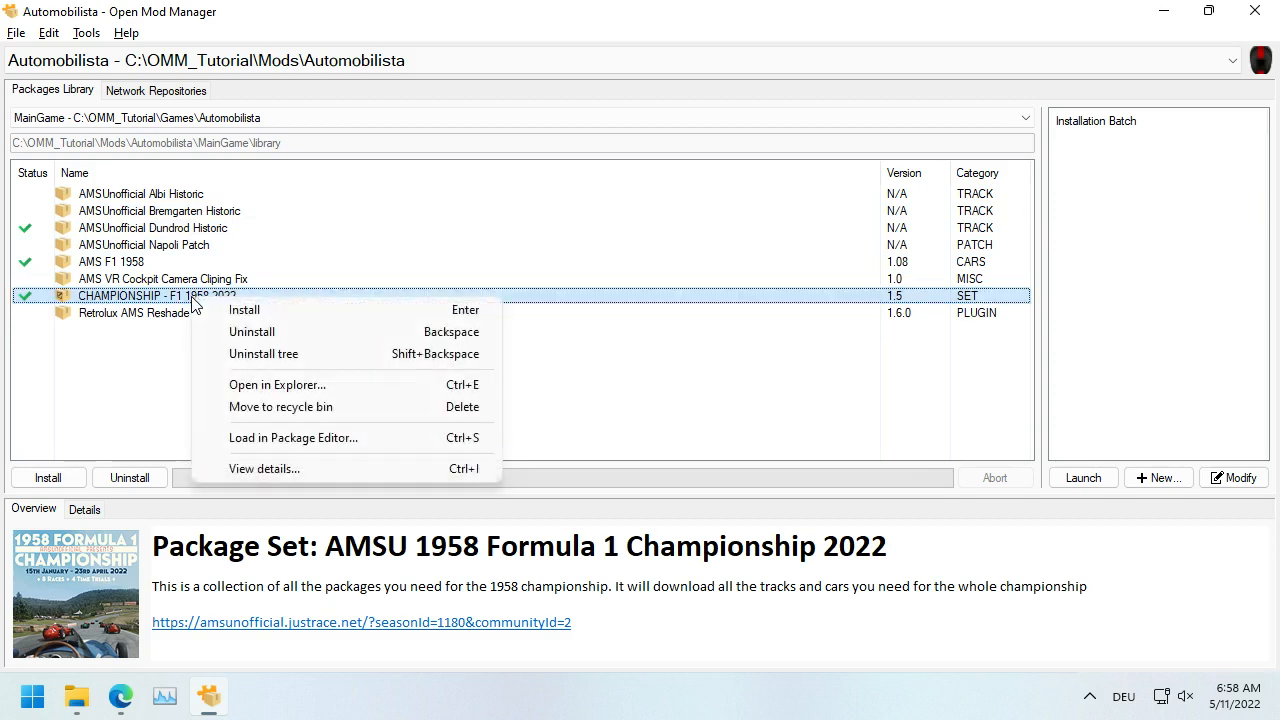
click(280, 356)
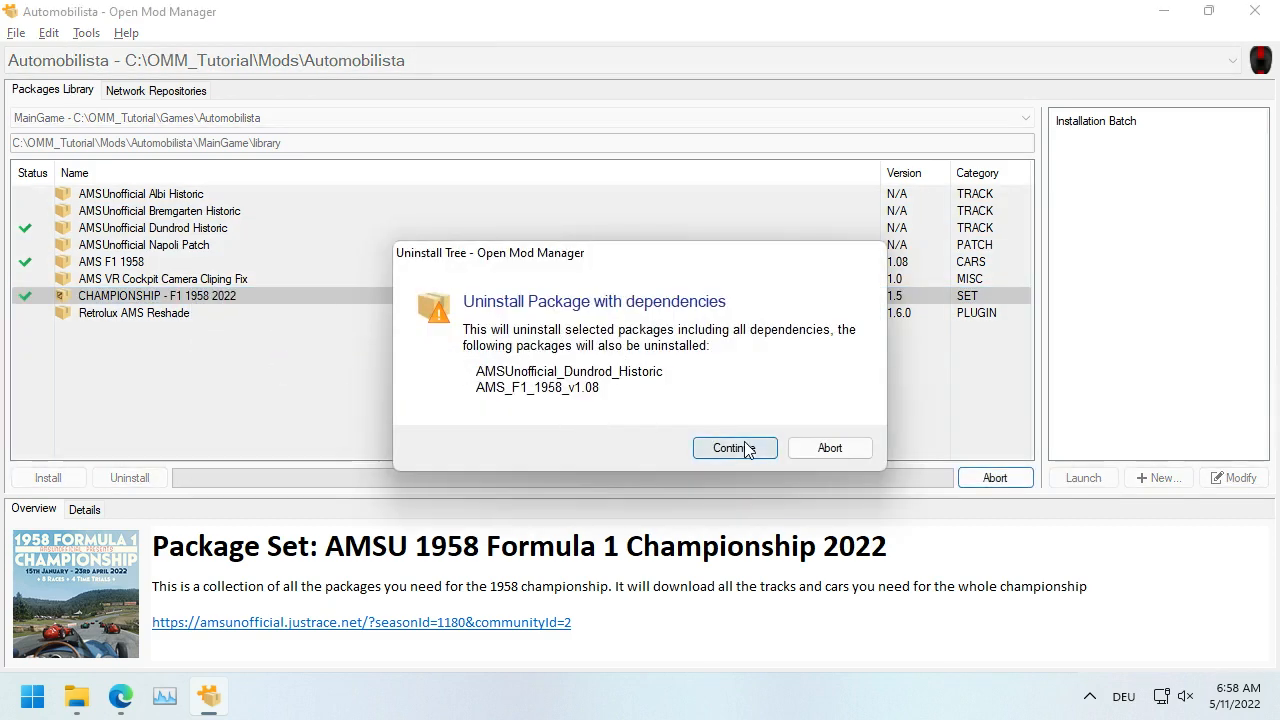
click(745, 449)
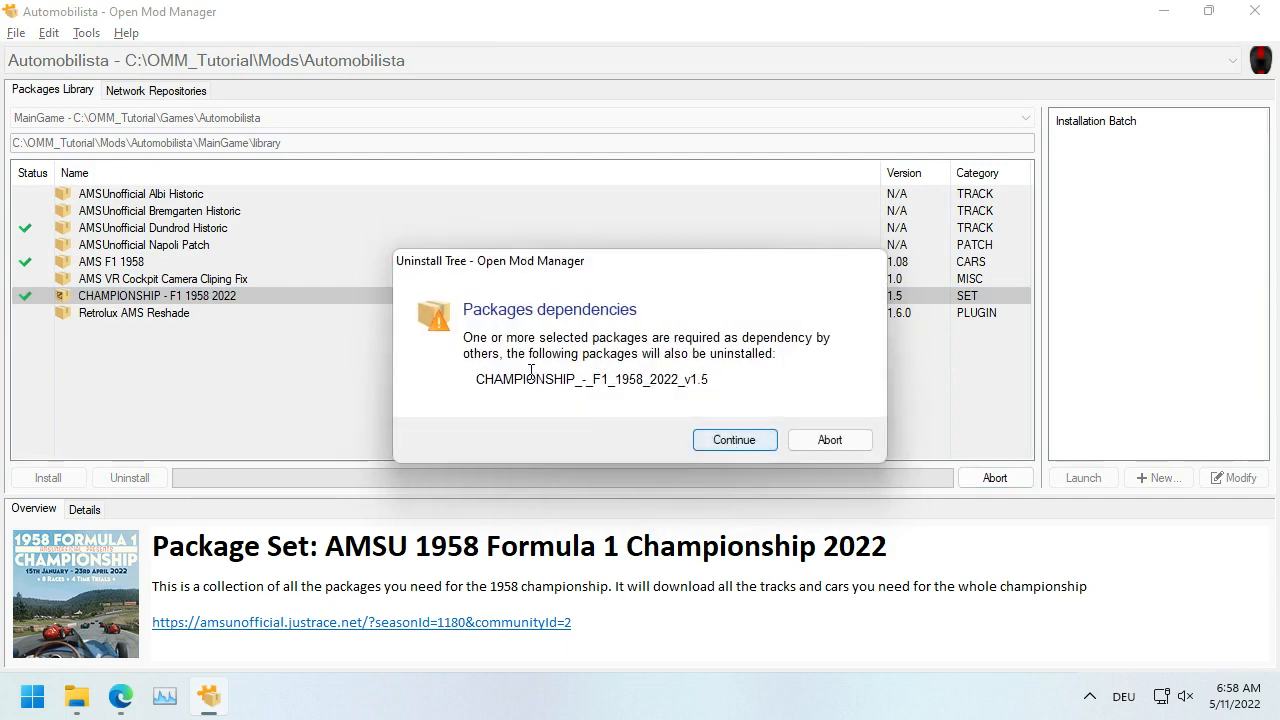
click(727, 443)
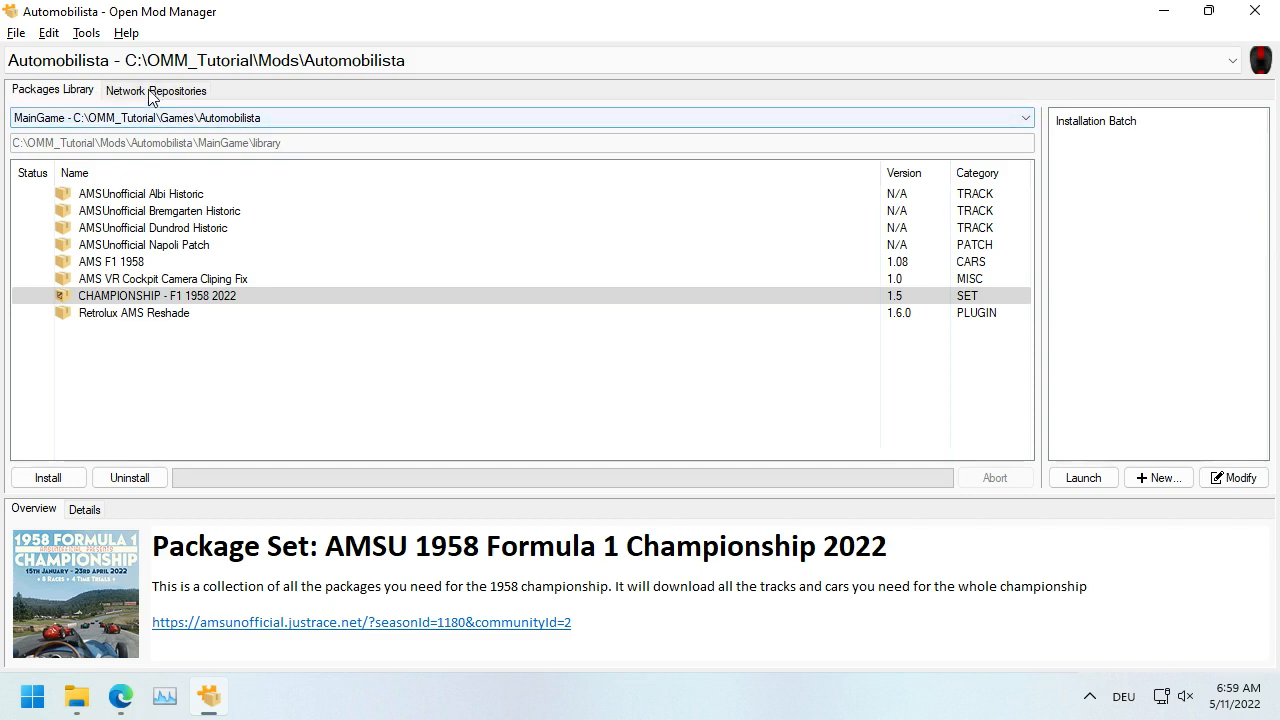
click(115, 90)
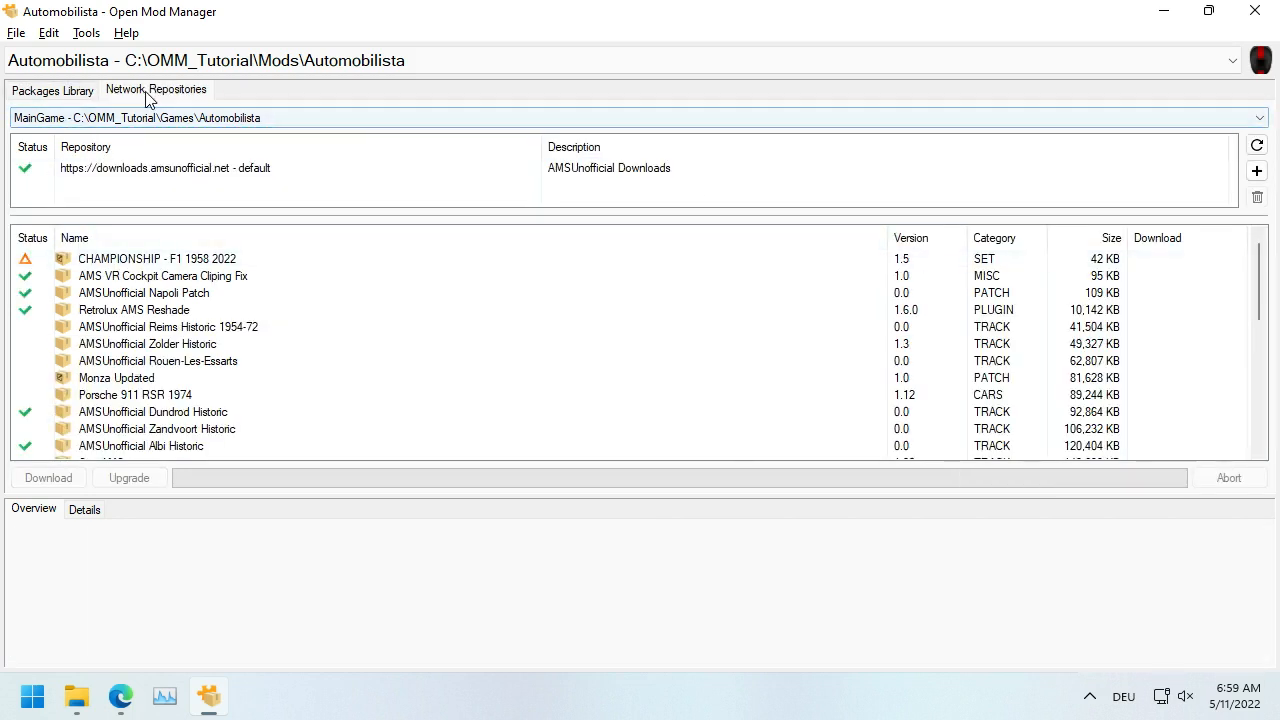
click(1257, 146)
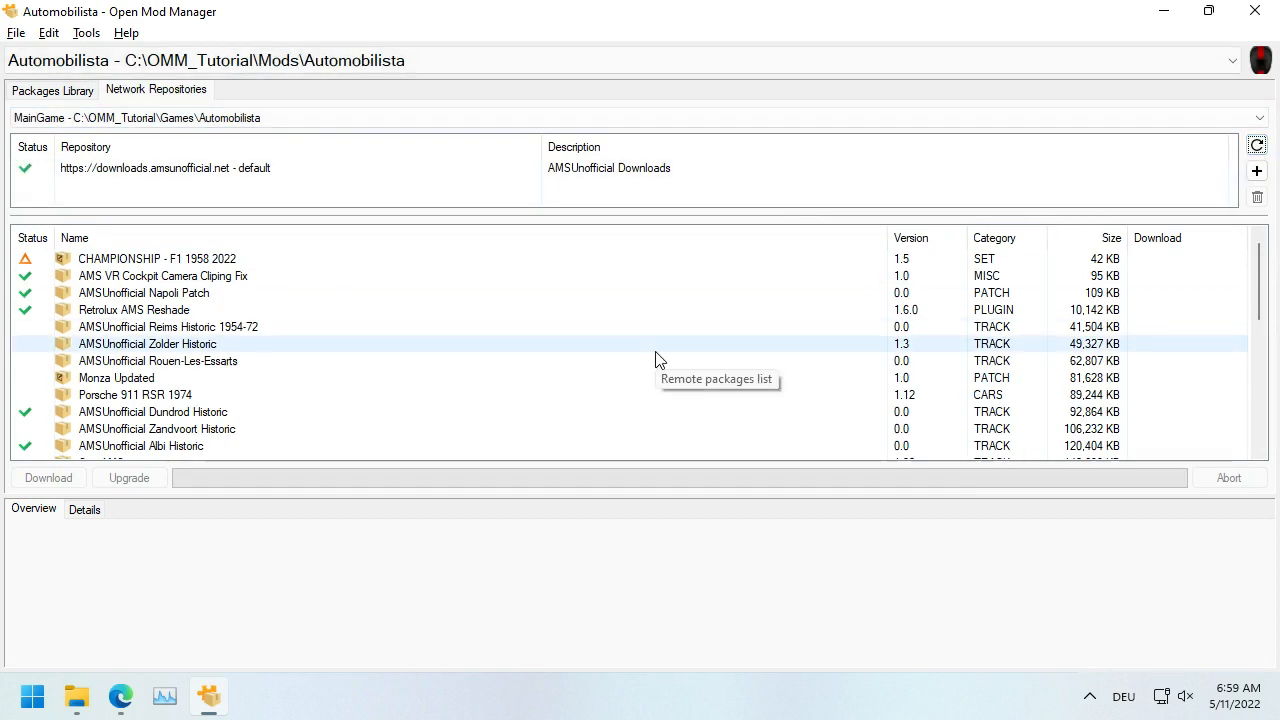
scroll(285, 322, down, 8)
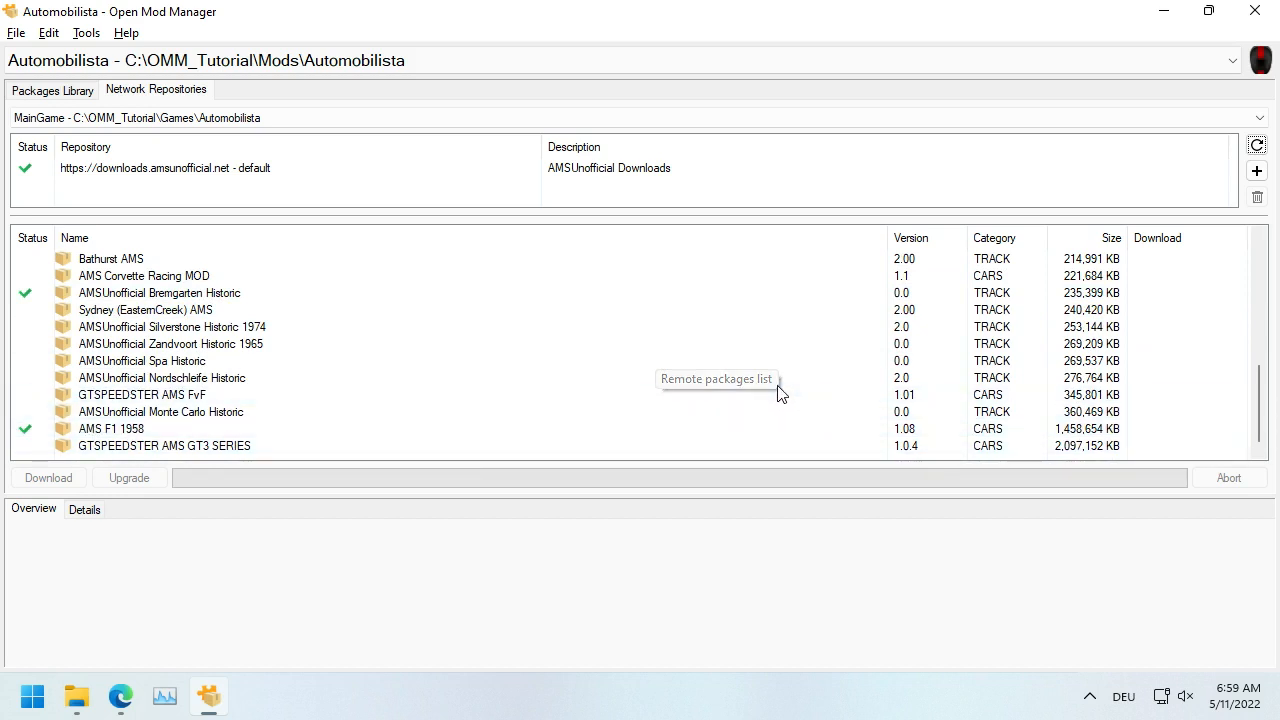
scroll(262, 322, up, 8)
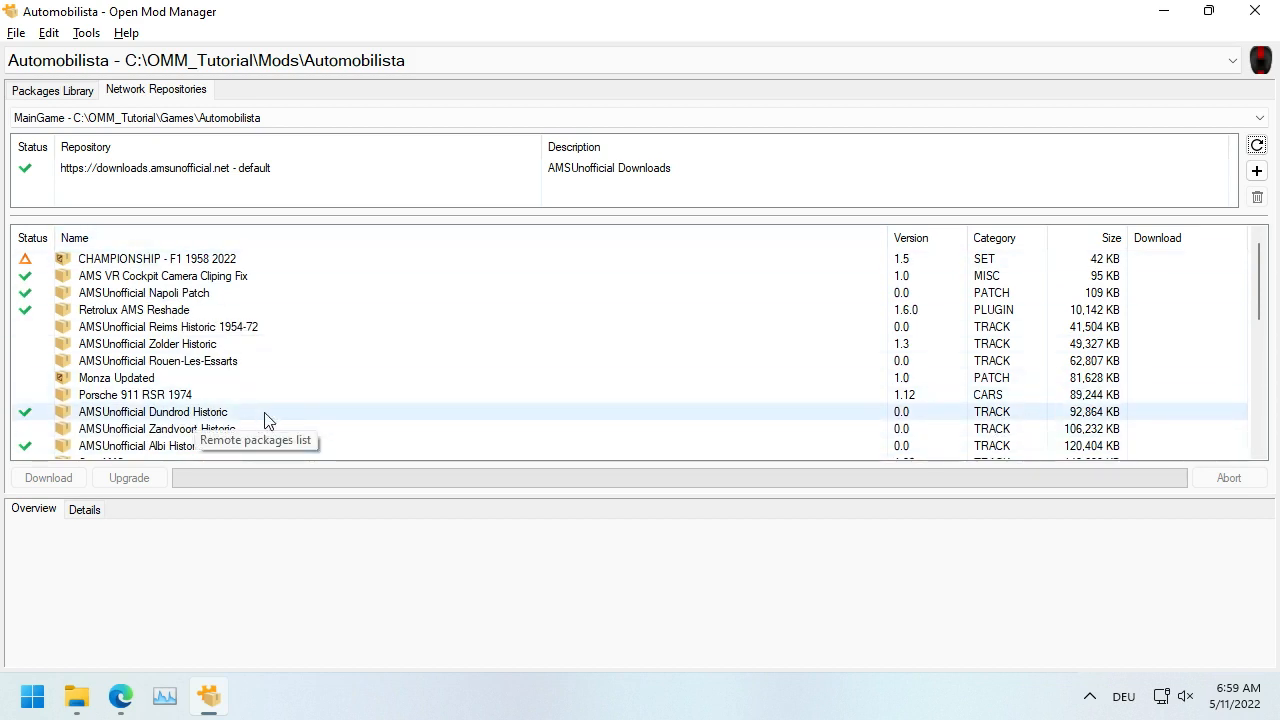
Step: Examine the remote CHAMPIONSHIP - F1 1958 2022 package's available actions, details and overview, and check the list for its missing dependencies
click(30, 262)
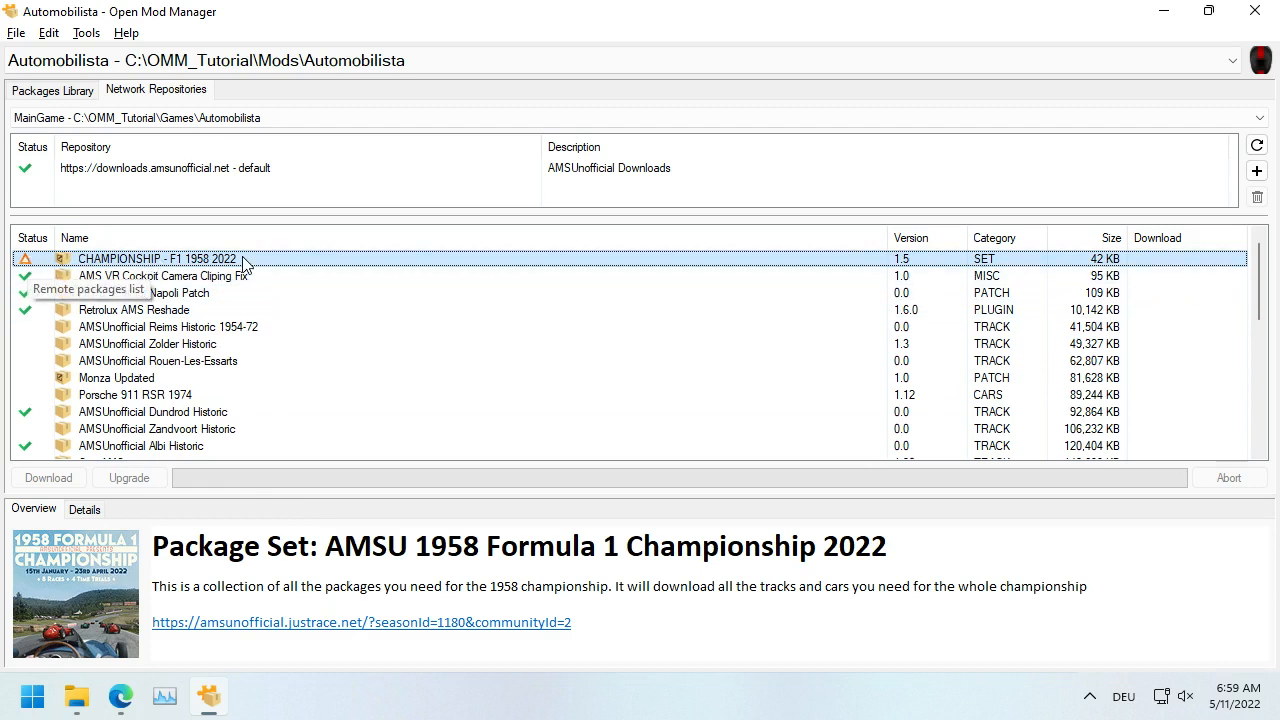
right_click(187, 265)
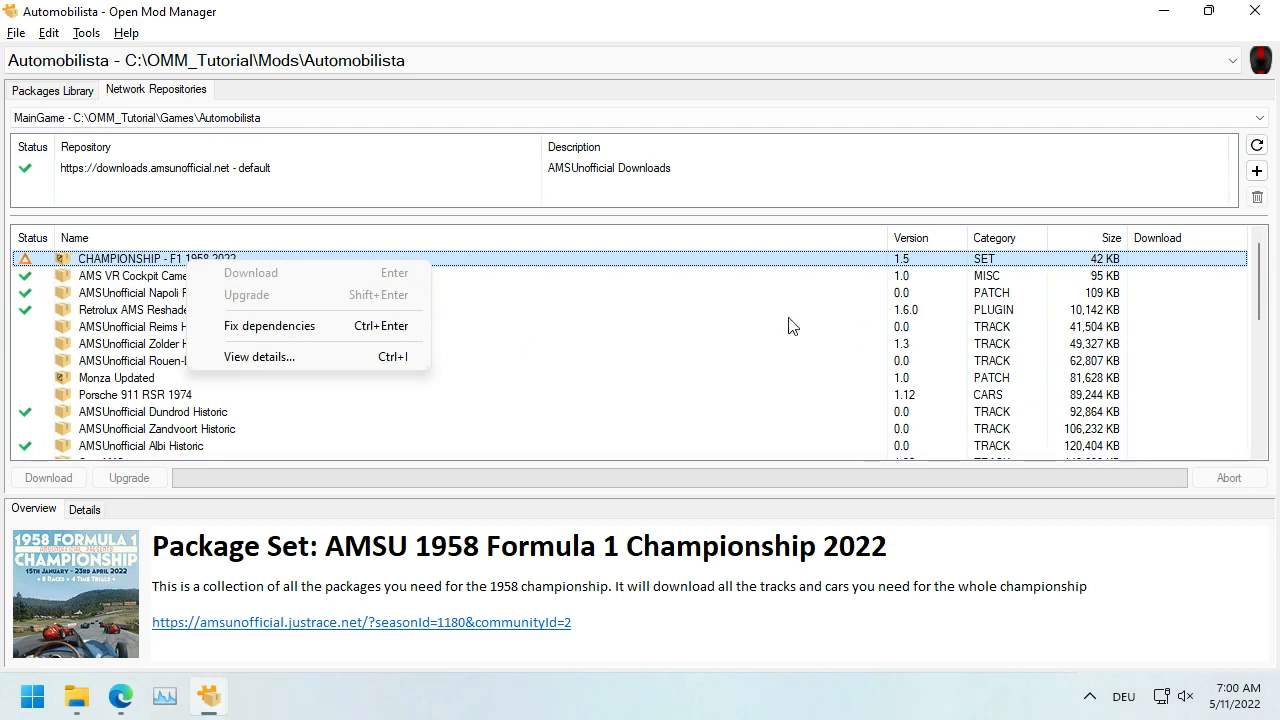
click(566, 362)
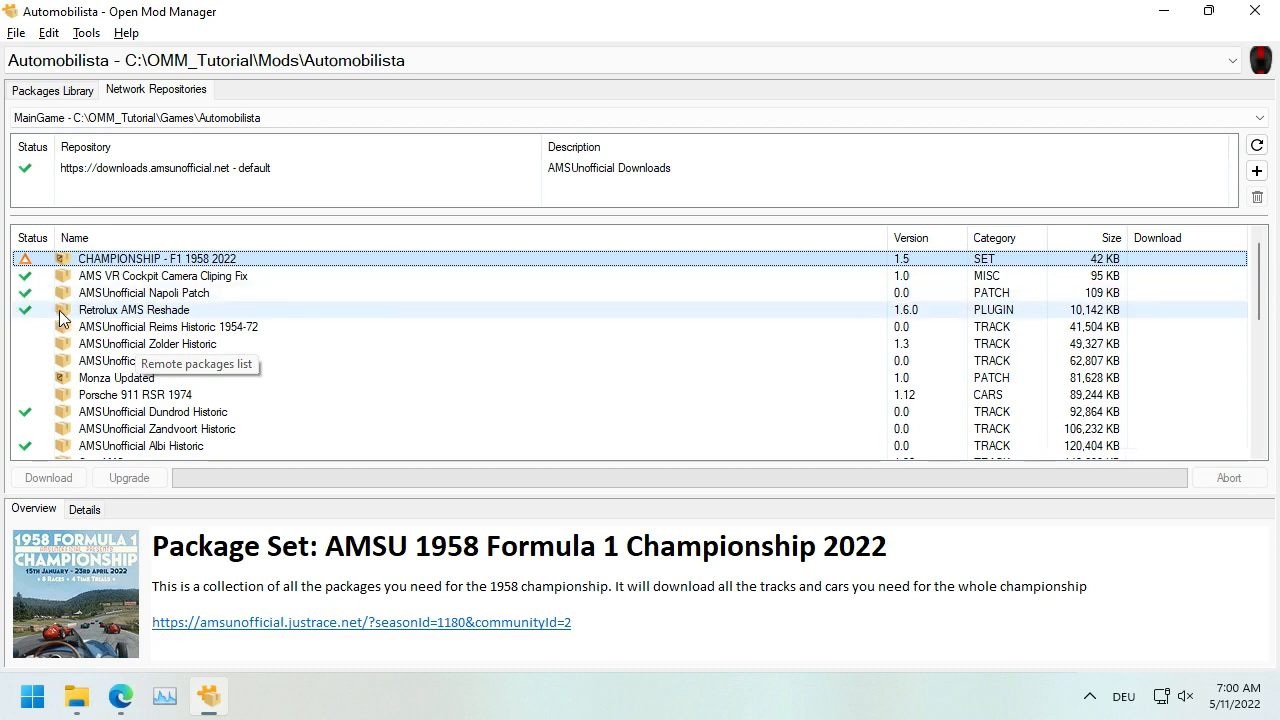
scroll(168, 318, down, 5)
scroll(168, 318, down, 2)
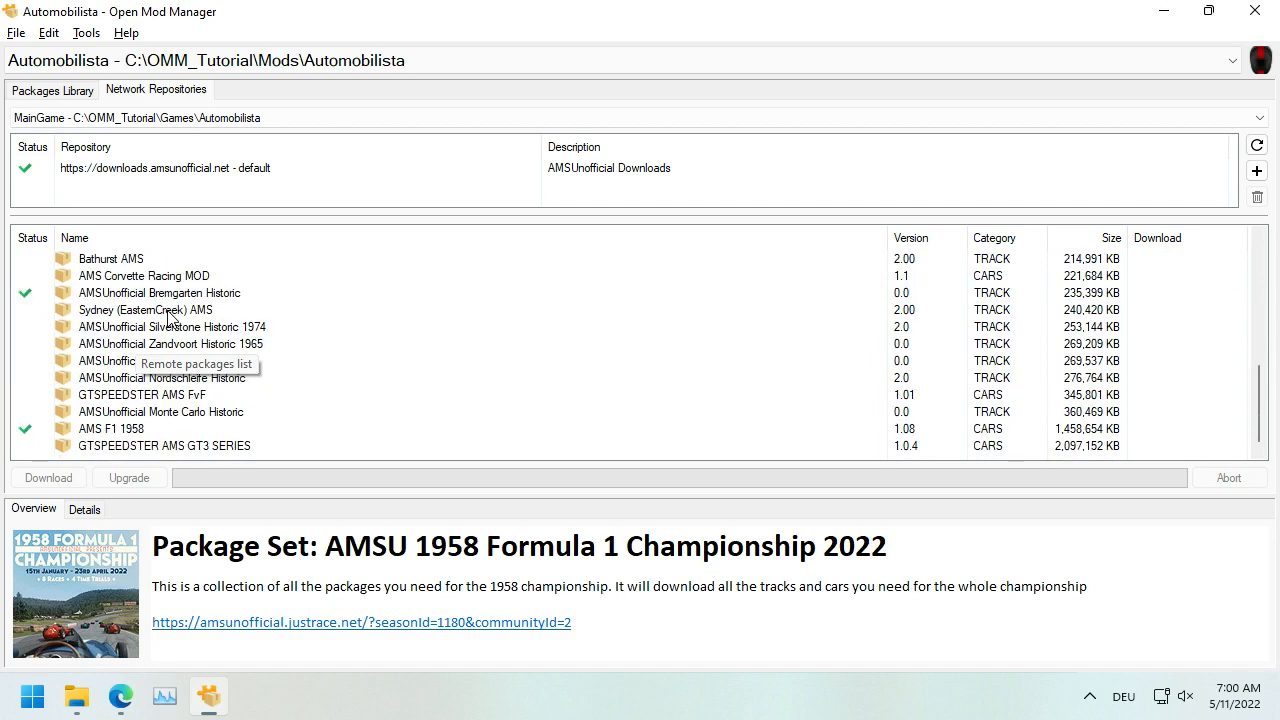
scroll(168, 318, up, 8)
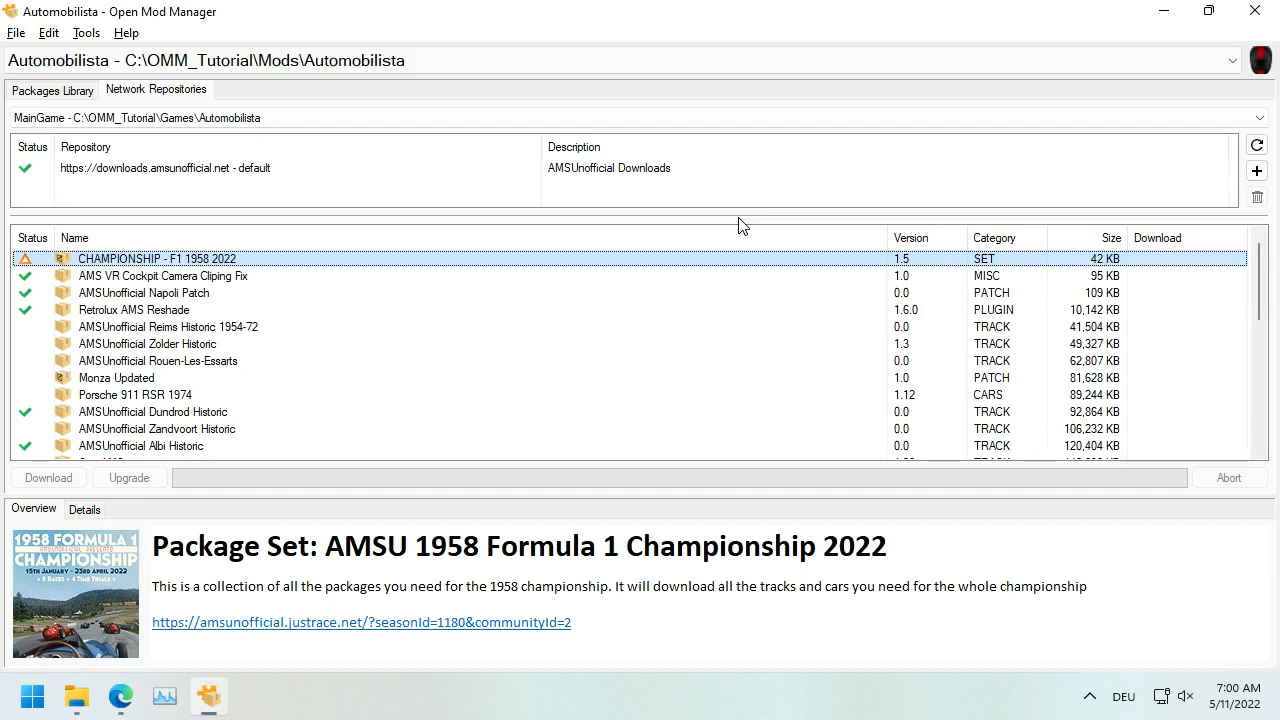
click(85, 510)
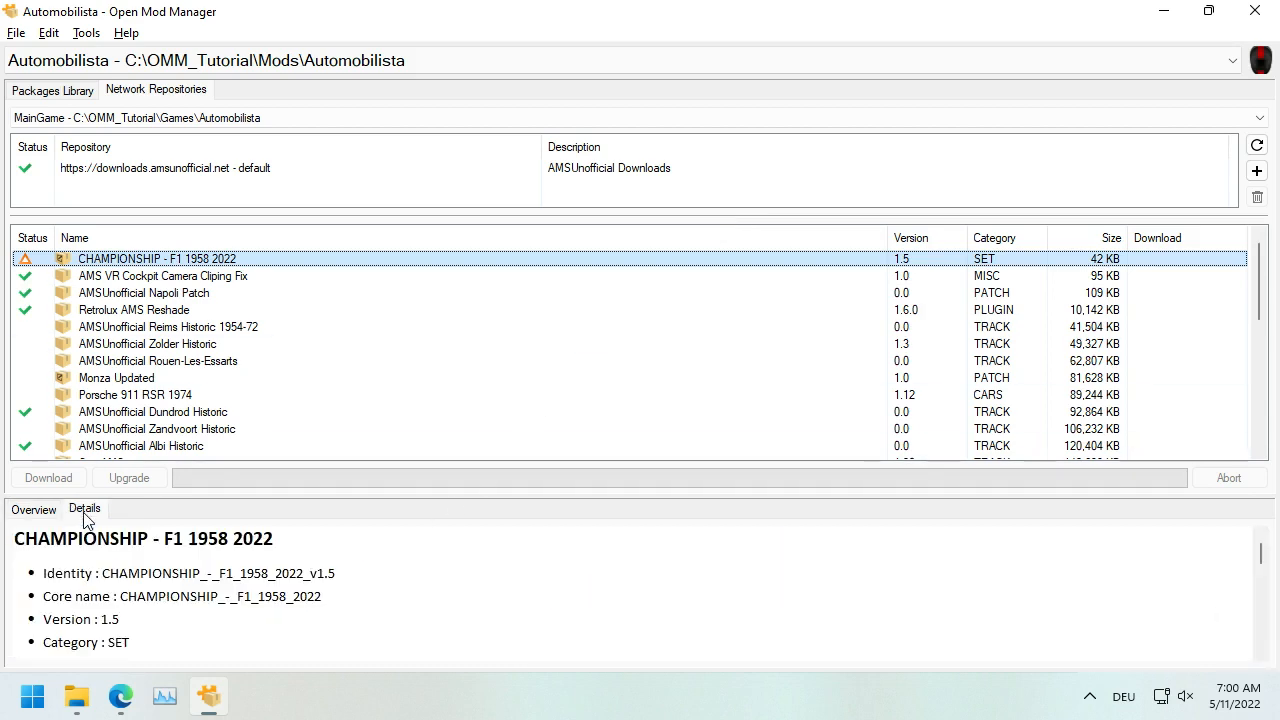
click(35, 510)
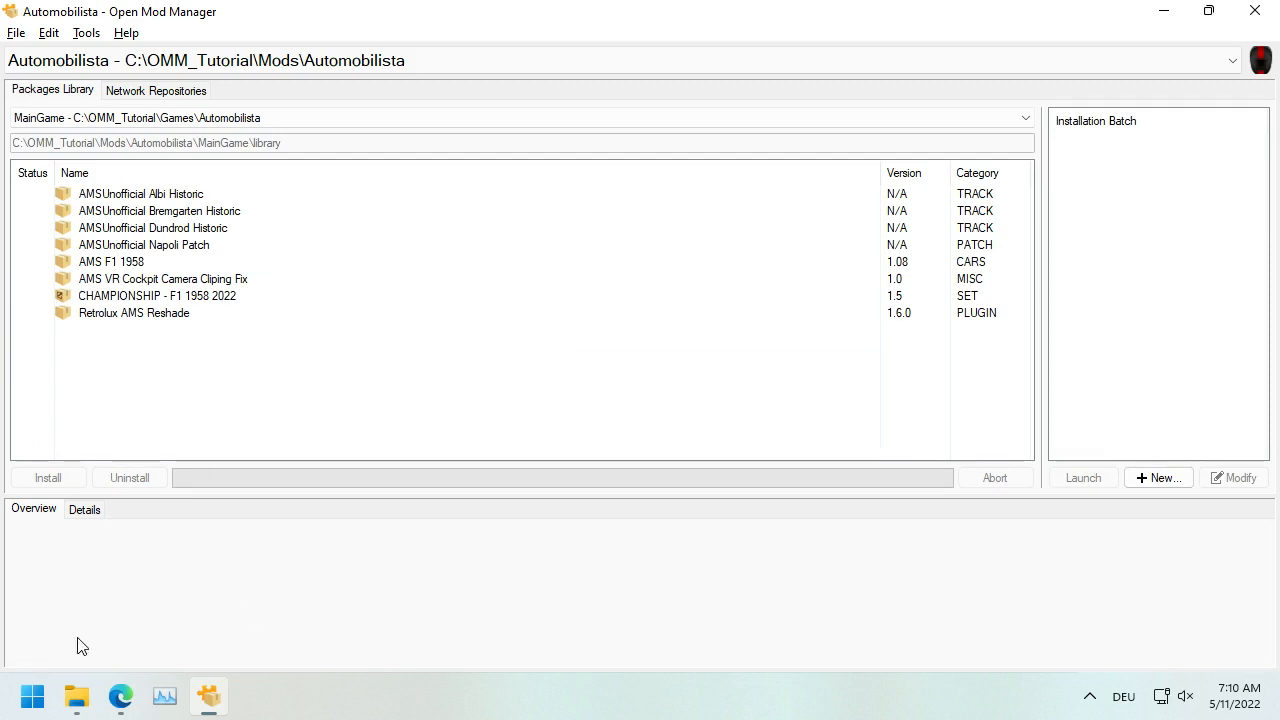
Step: In File Explorer, copy AMS Procar M1 2.0.zip from the shared folder into Automobilista's MainGame\Library folder, and return to Open Mod Manager
mouse_move(77, 704)
click(77, 697)
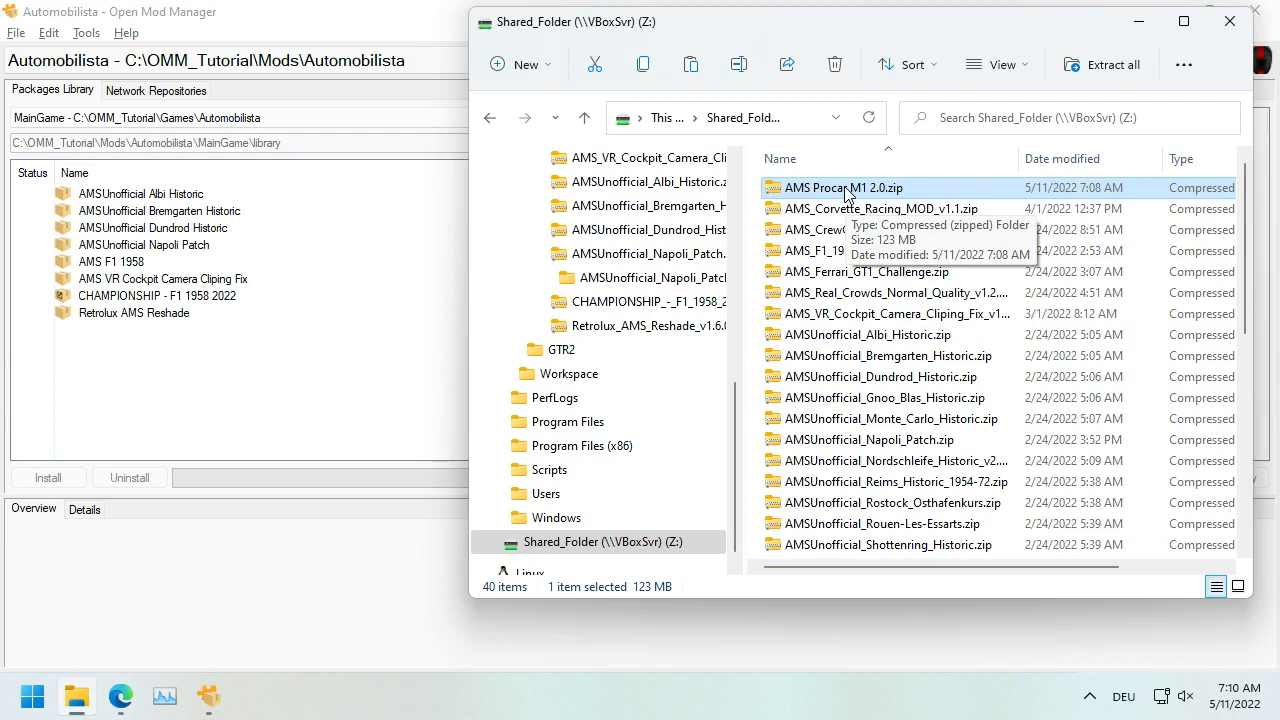
drag(737, 403, 740, 343)
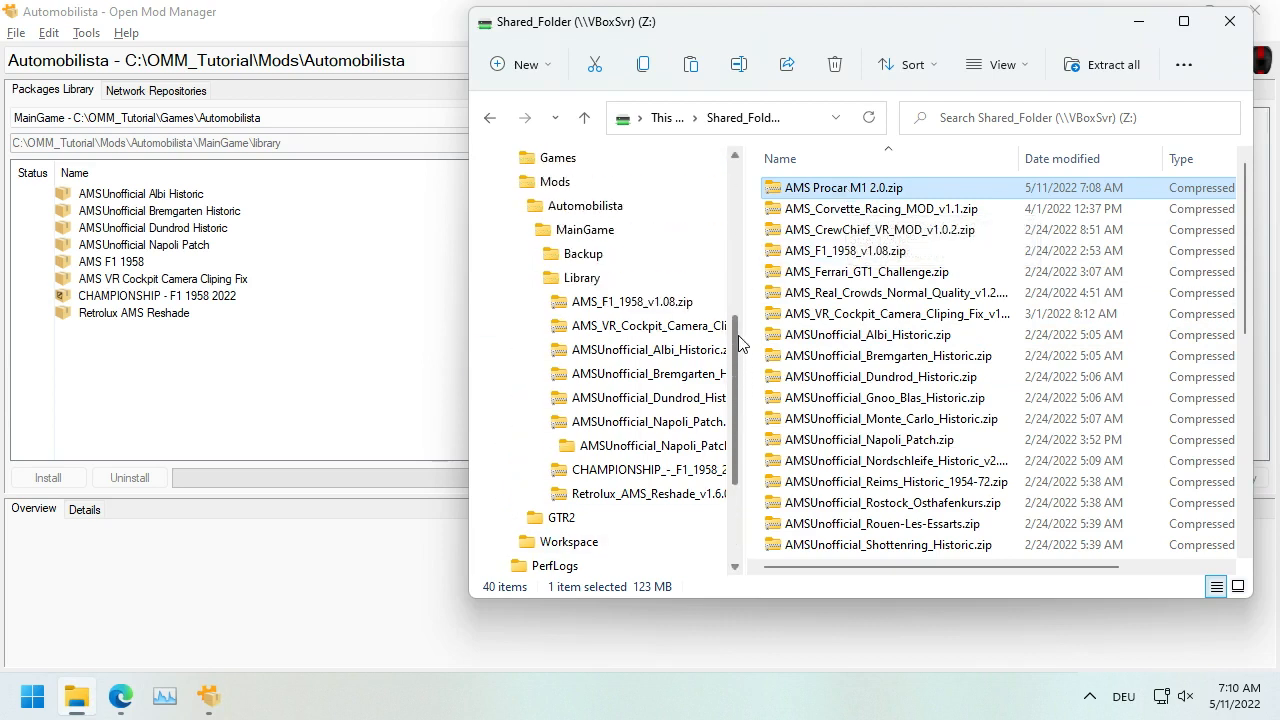
drag(816, 189, 575, 279)
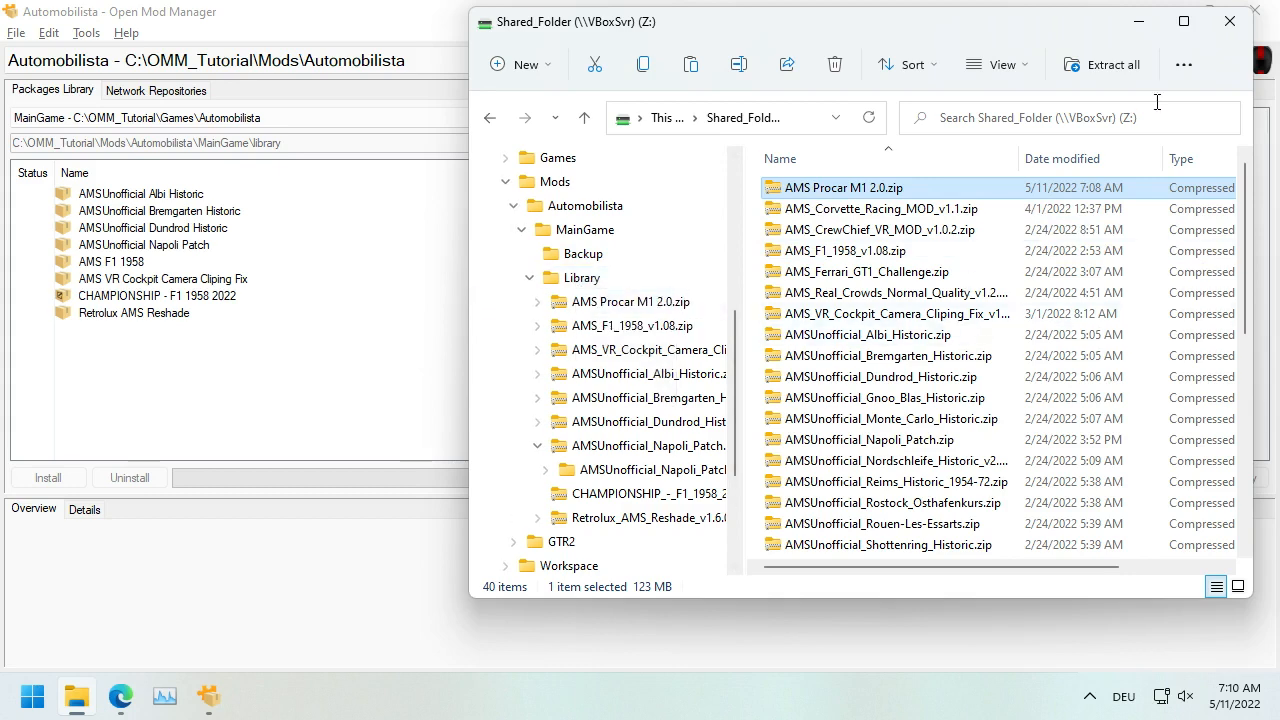
click(1140, 22)
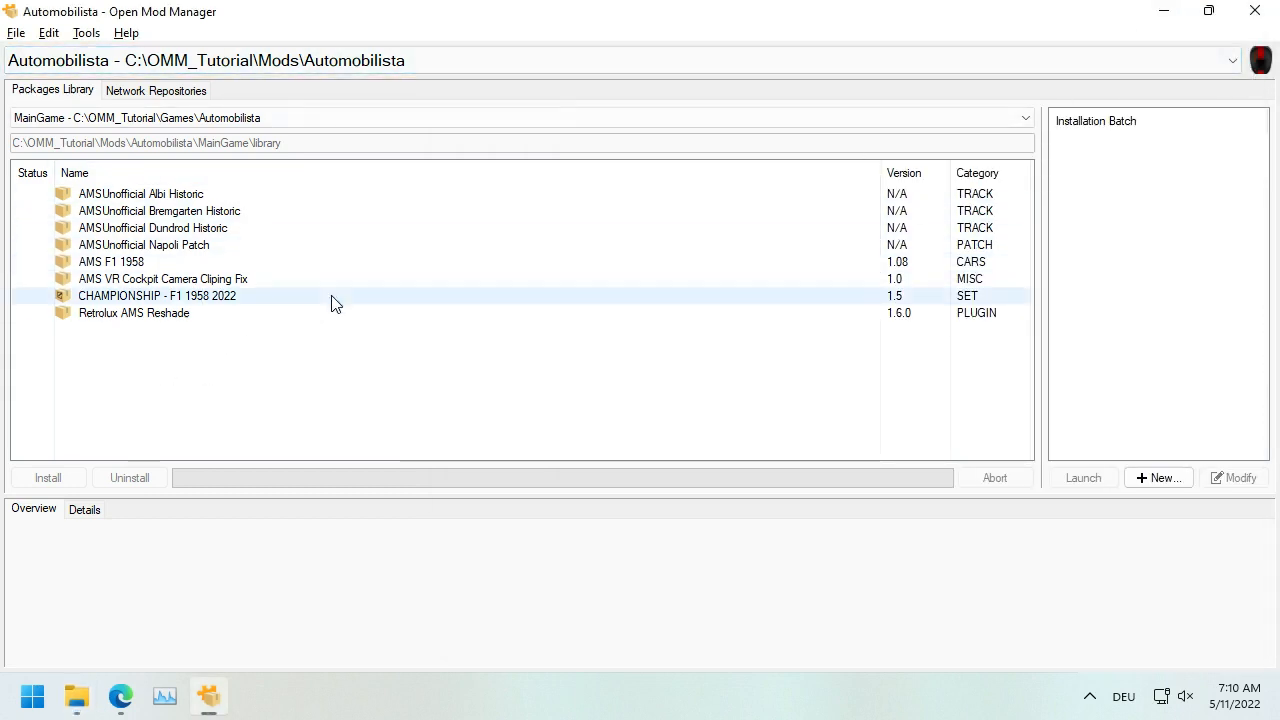
Step: In File Explorer, compare the internal folder structure of AMSUnofficial_Albi_Historic.zip and AMS Procar M1 2.0.zip in the Library folder
click(83, 712)
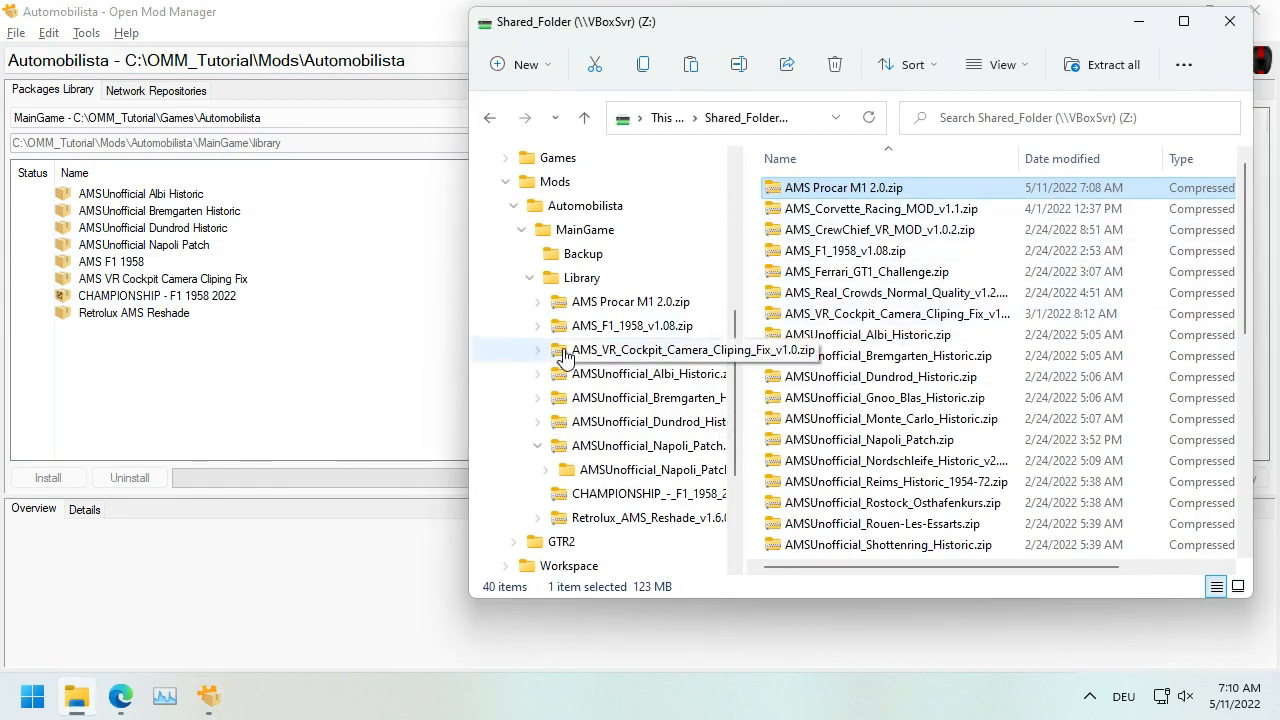
click(563, 281)
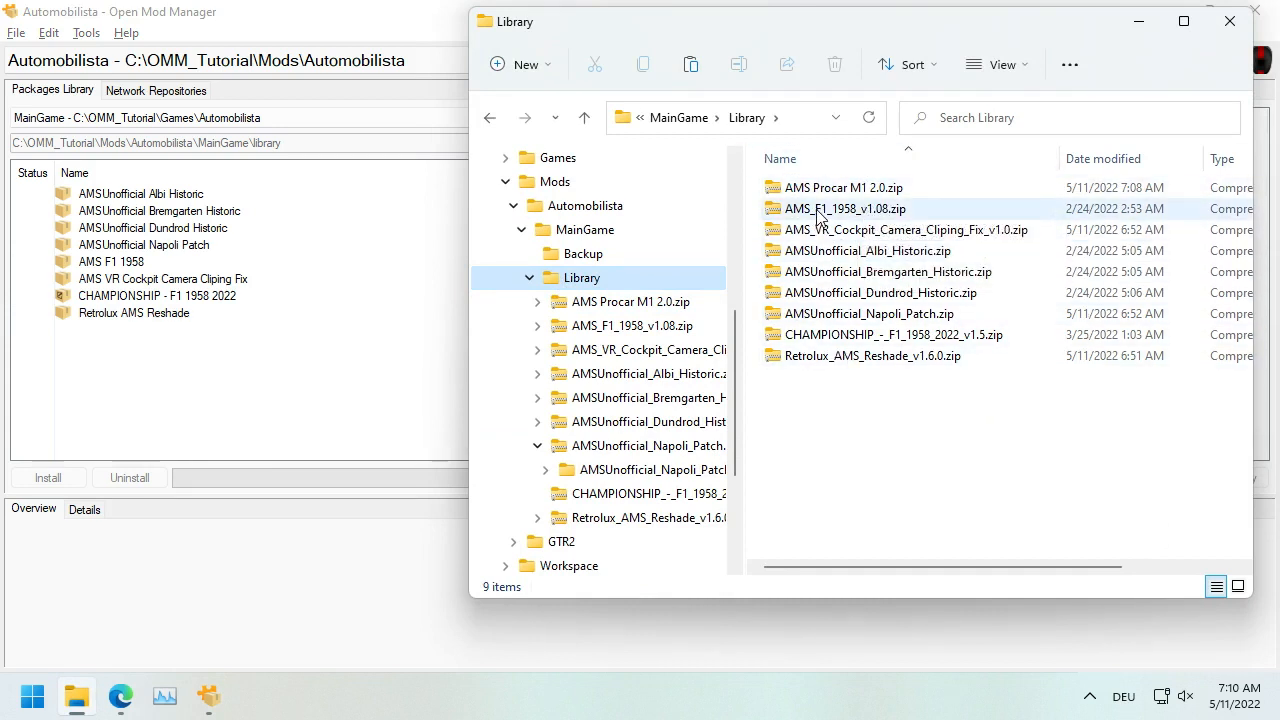
double_click(826, 251)
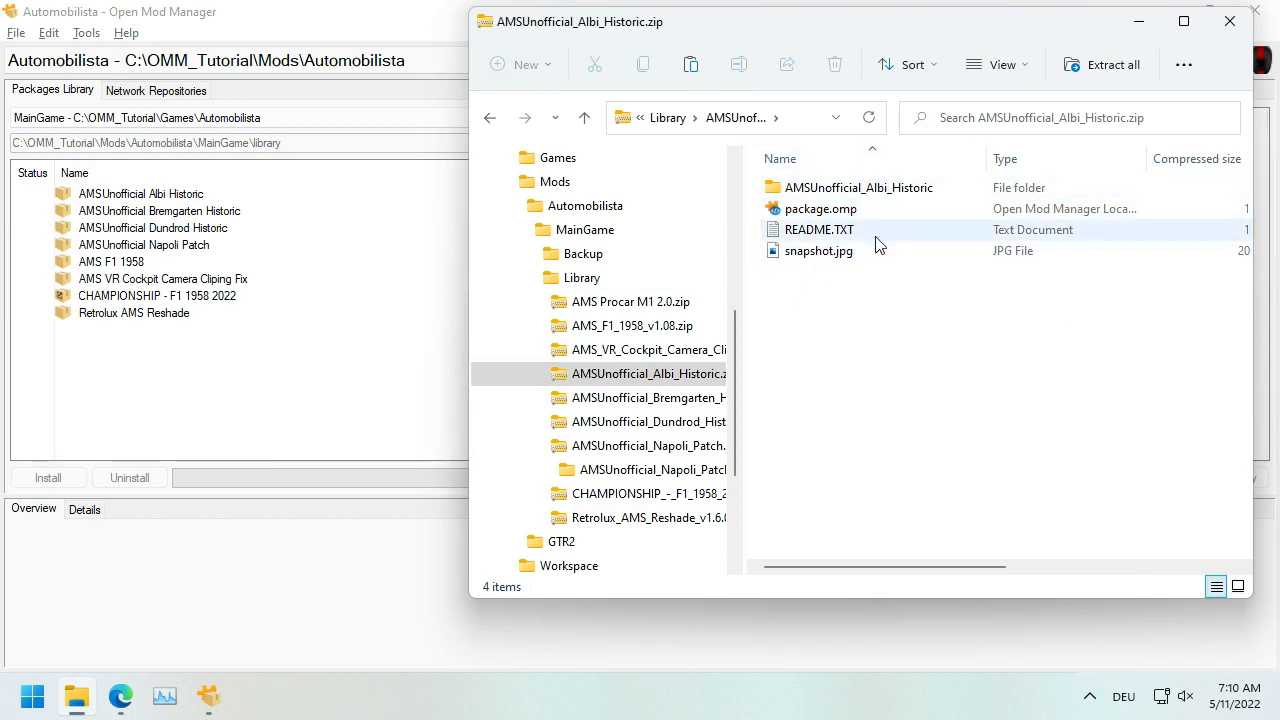
double_click(826, 190)
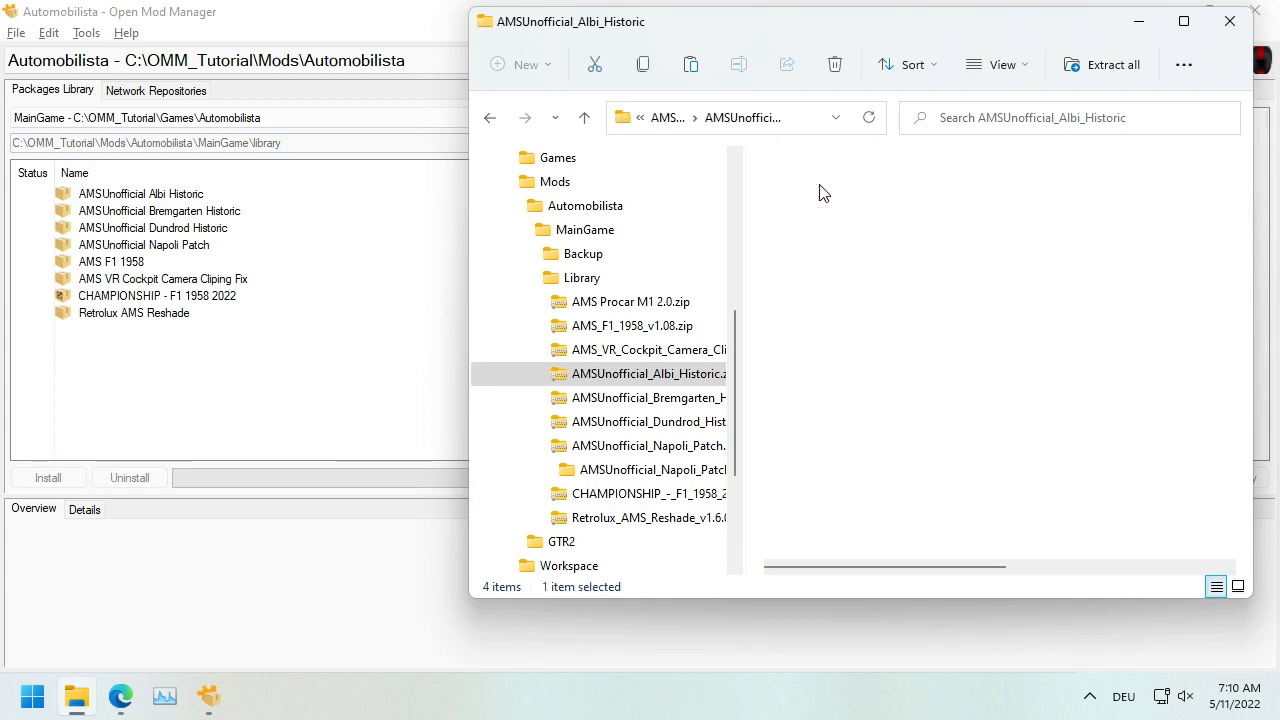
click(490, 118)
click(490, 118)
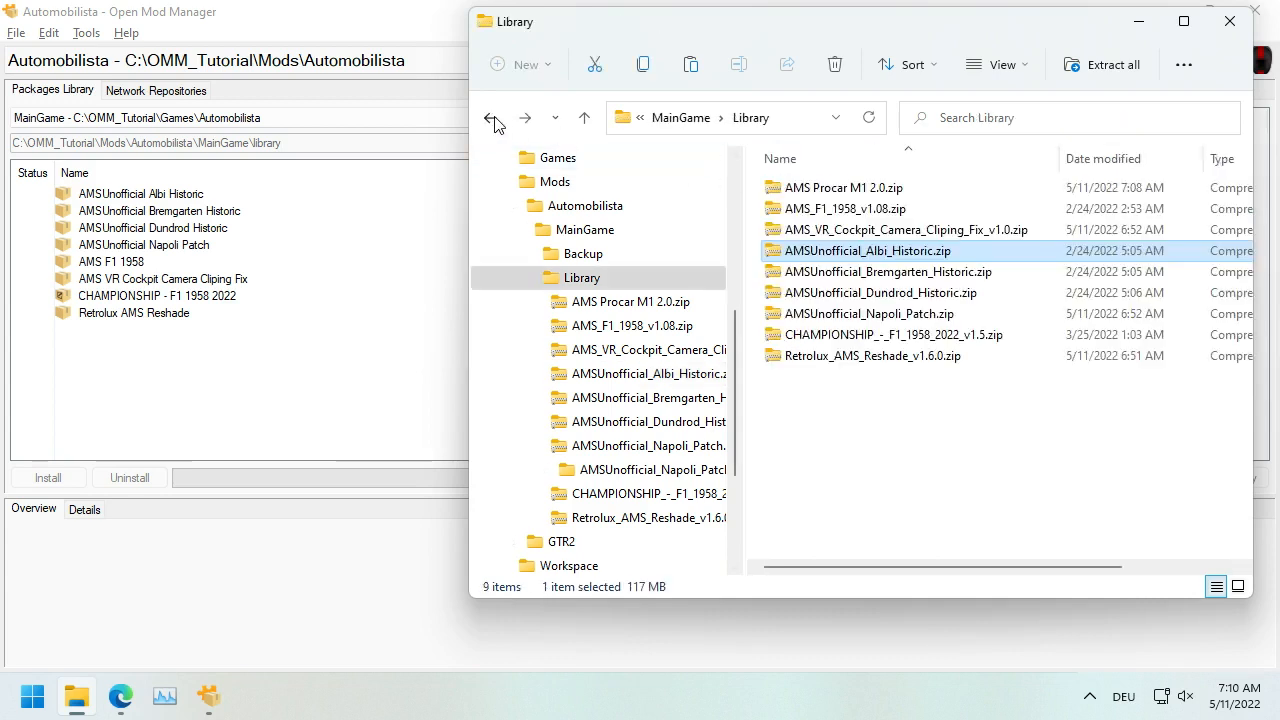
click(864, 196)
double_click(864, 196)
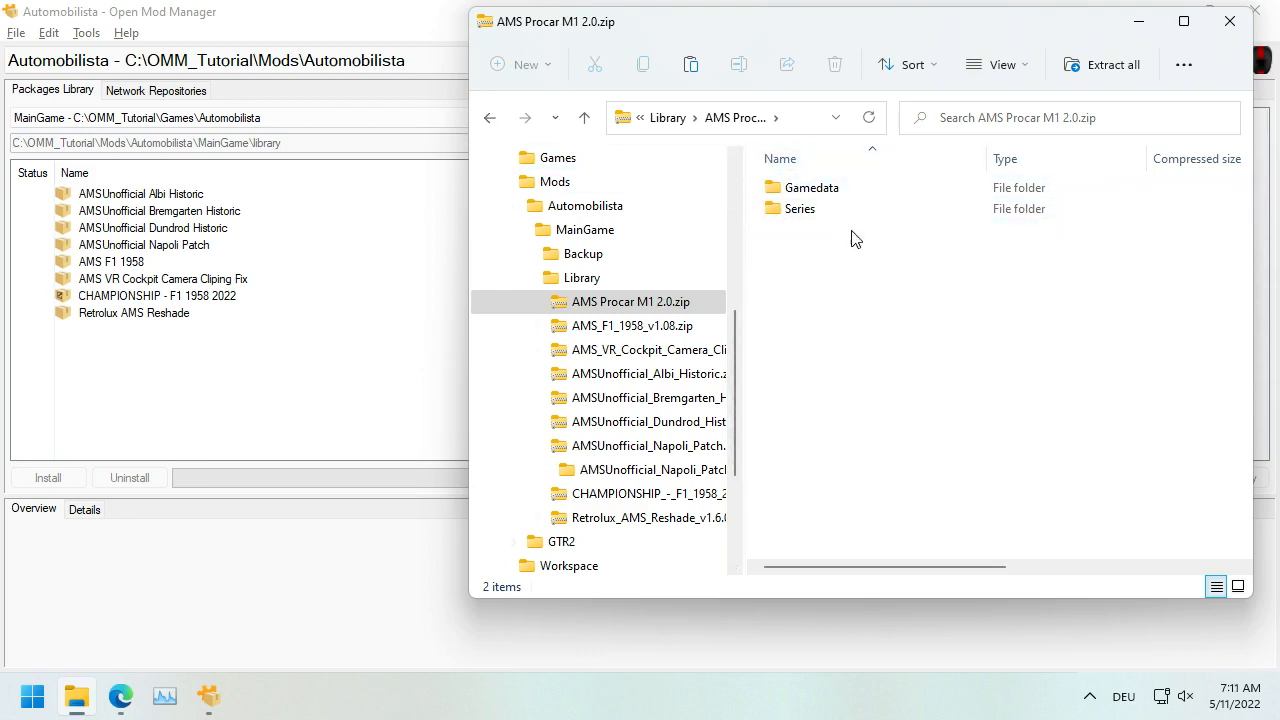
click(485, 117)
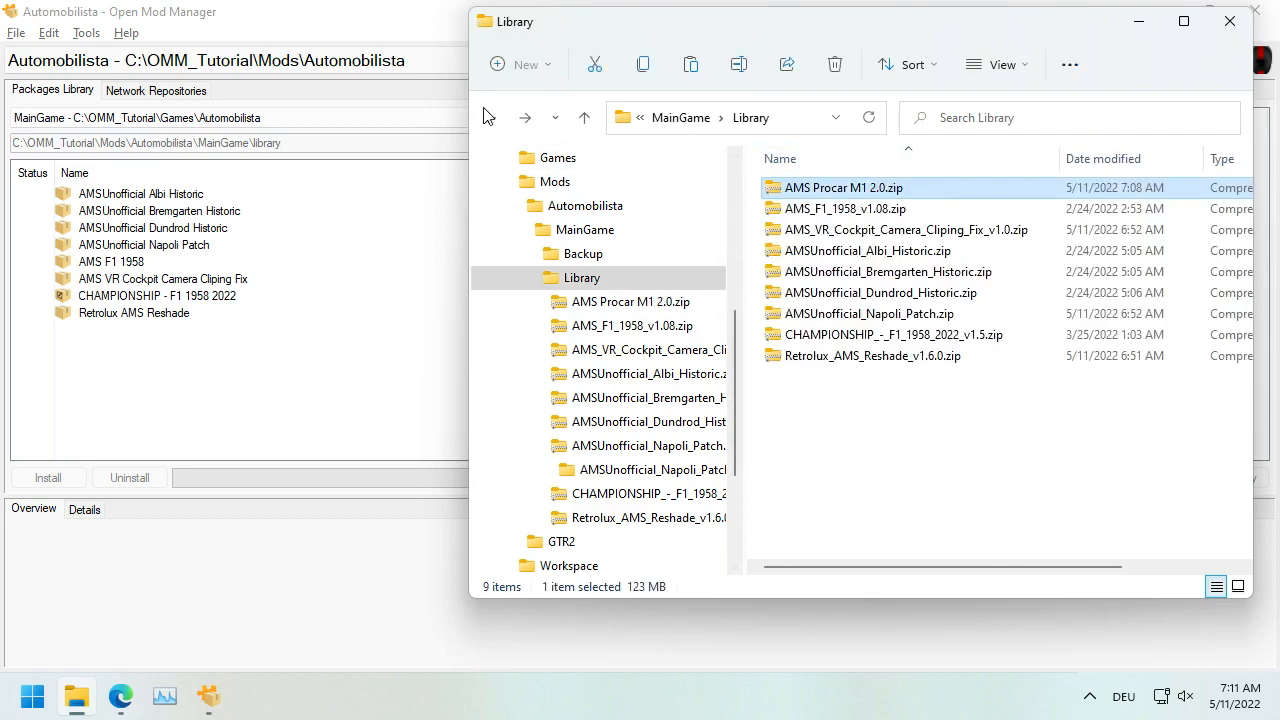
Step: Extract AMS Procar M1 2.0.zip into its own AMS Procar M1 2.0 folder within the Library folder
right_click(879, 194)
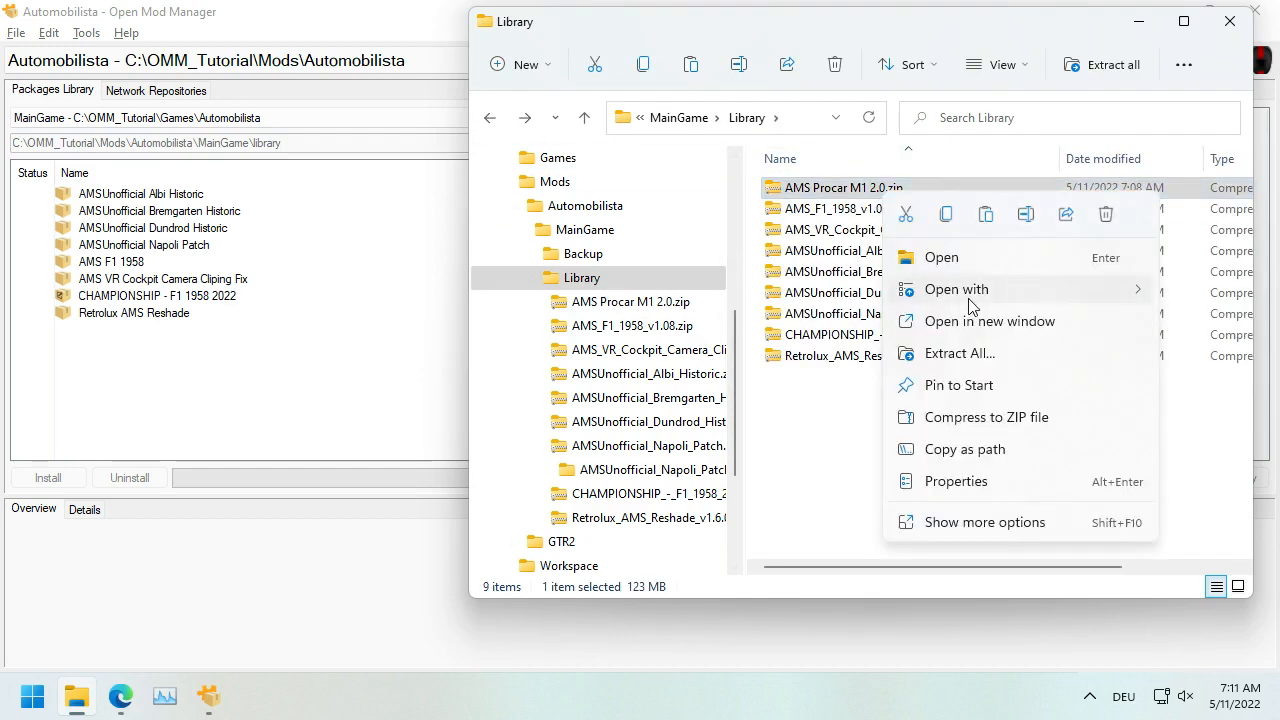
click(963, 362)
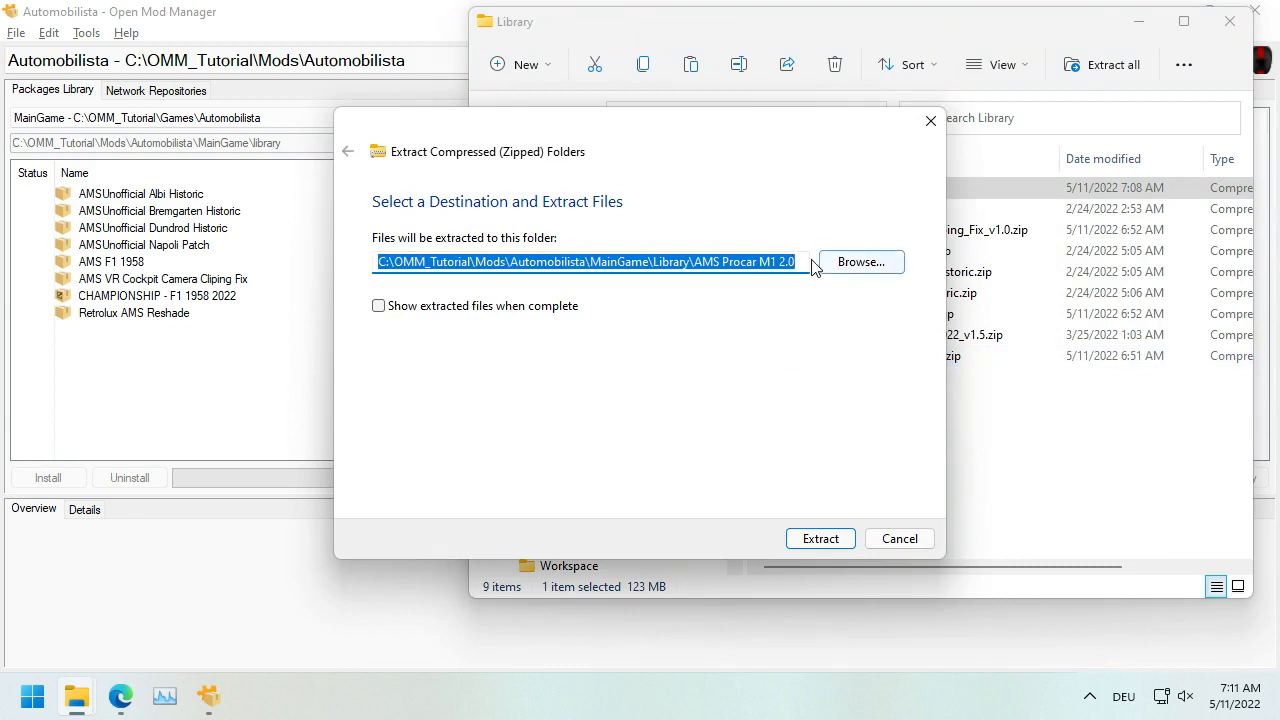
click(820, 539)
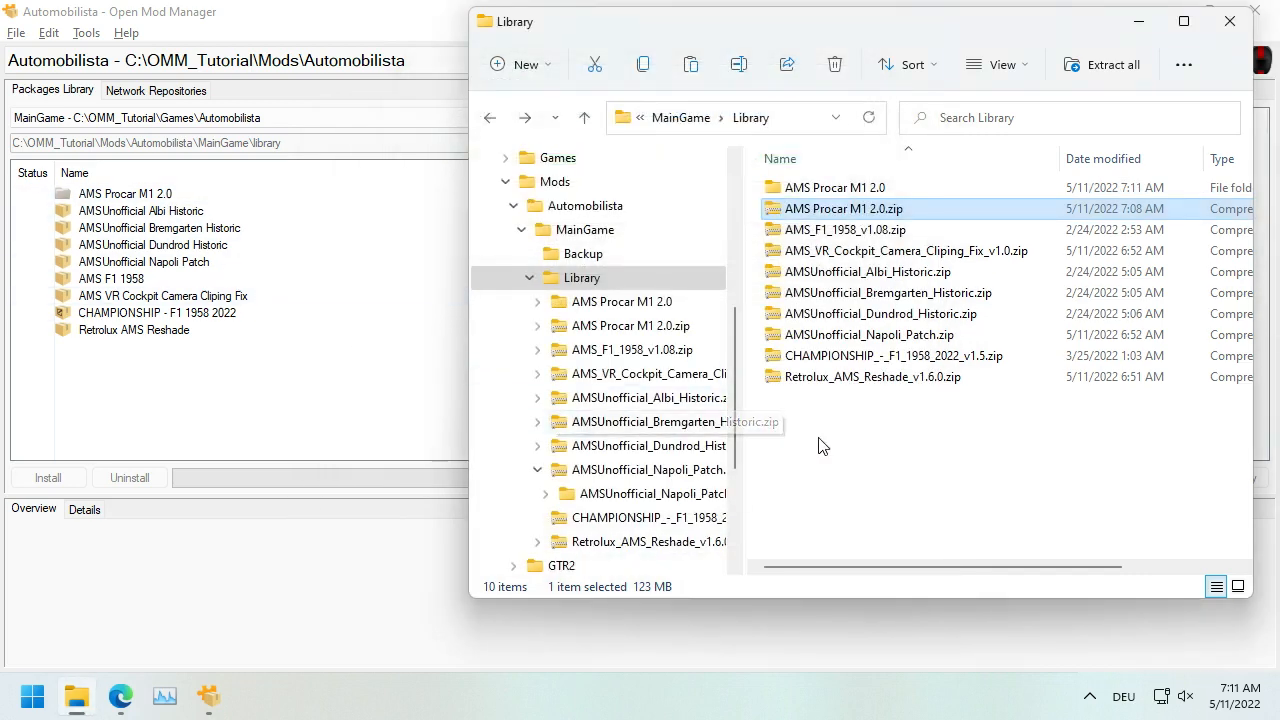
Step: In Open Mod Manager, review the details of the AMS Procar M1 2.0 folder package, including its dependencies
click(195, 195)
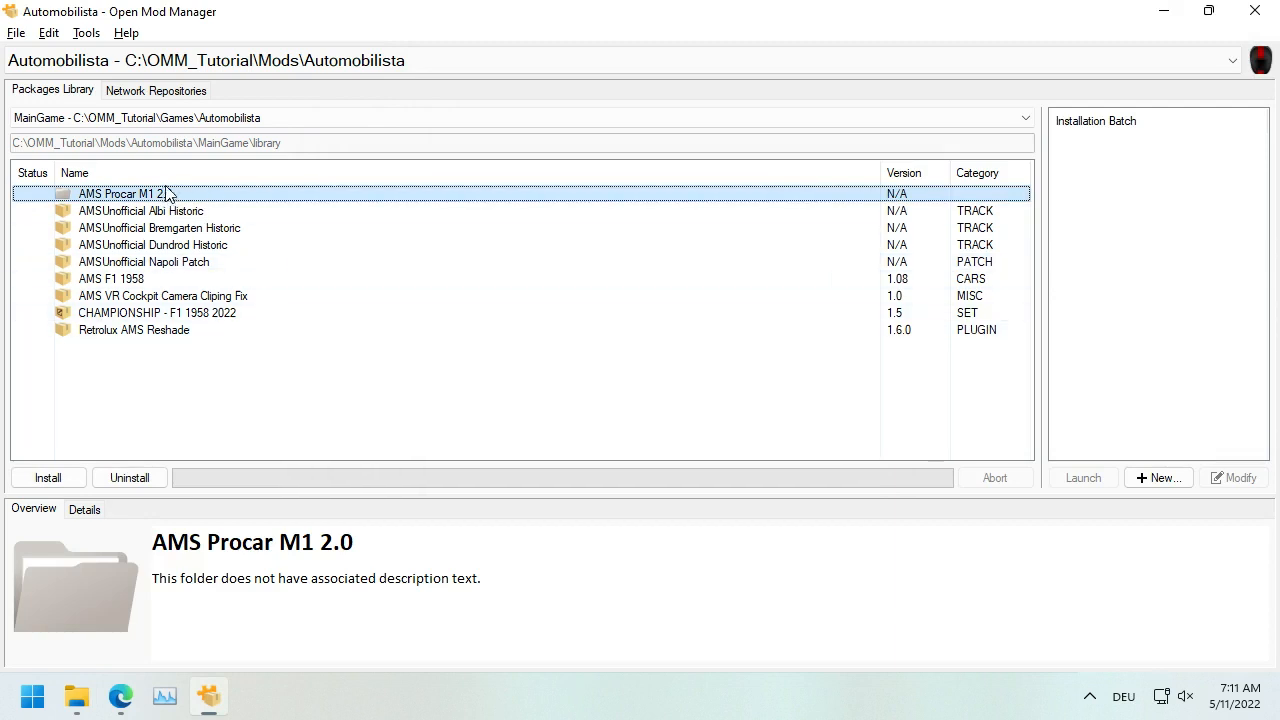
click(82, 512)
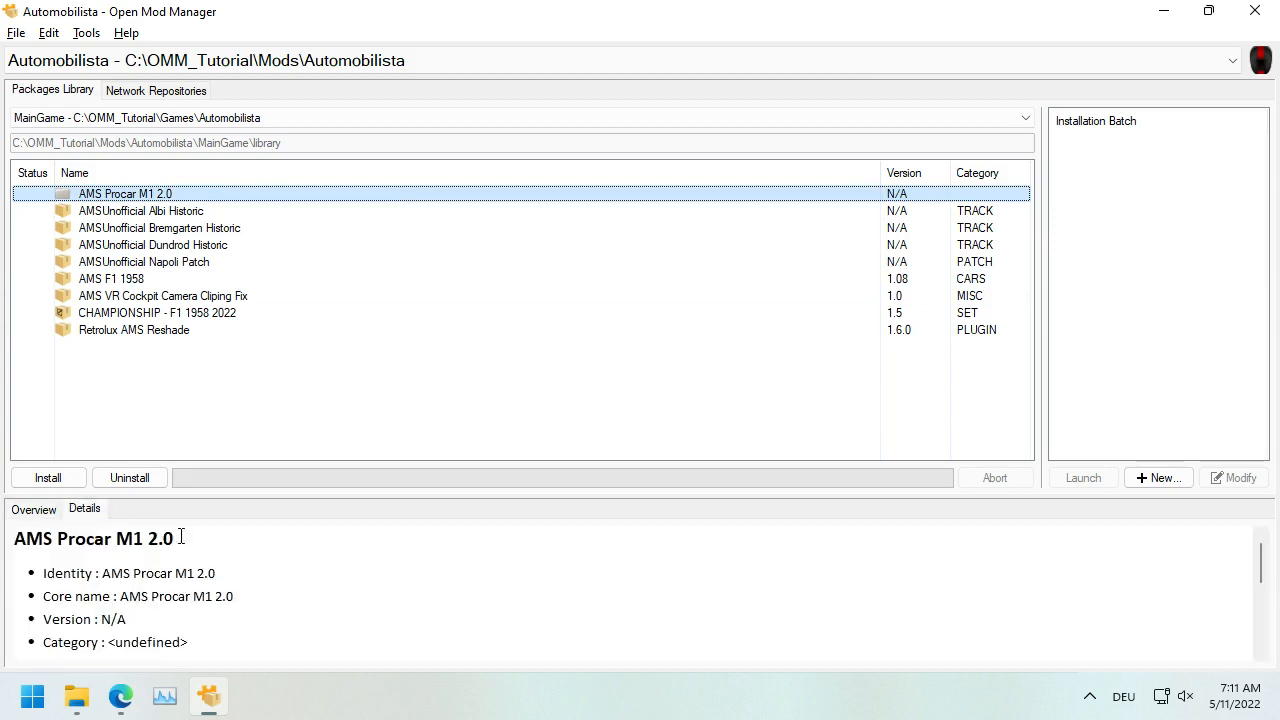
scroll(215, 581, down, 5)
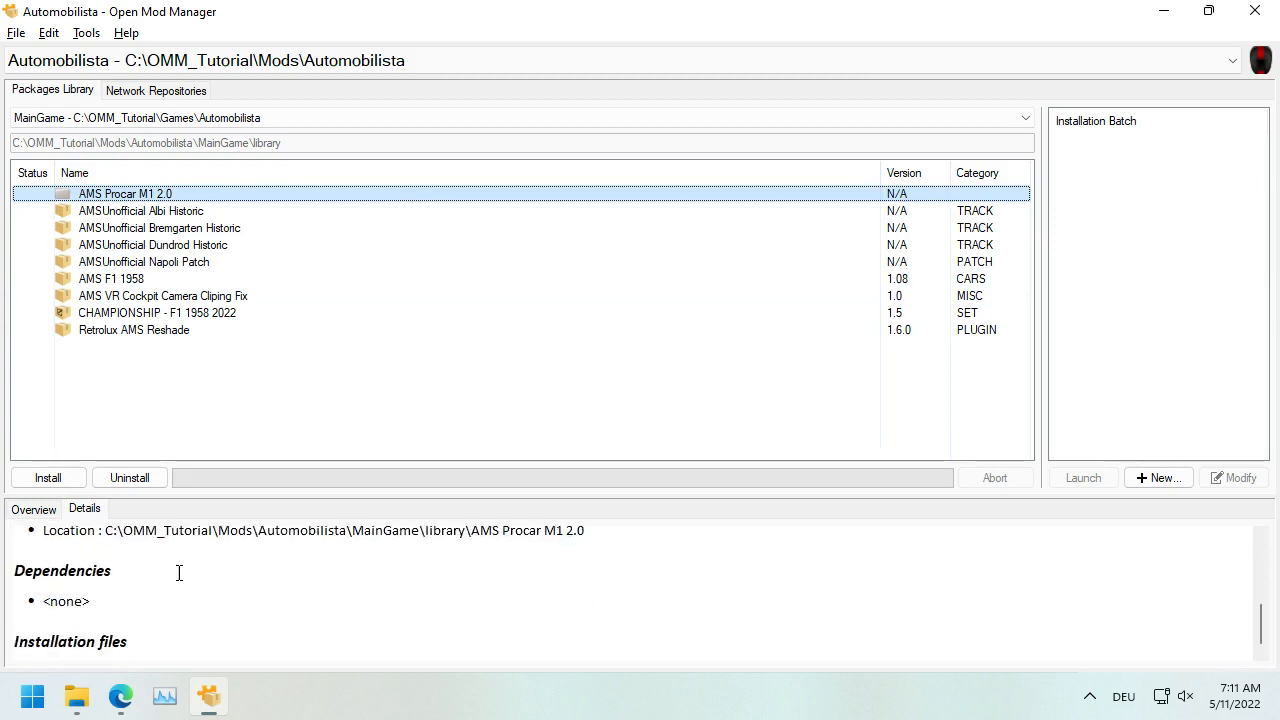
scroll(260, 571, up, 5)
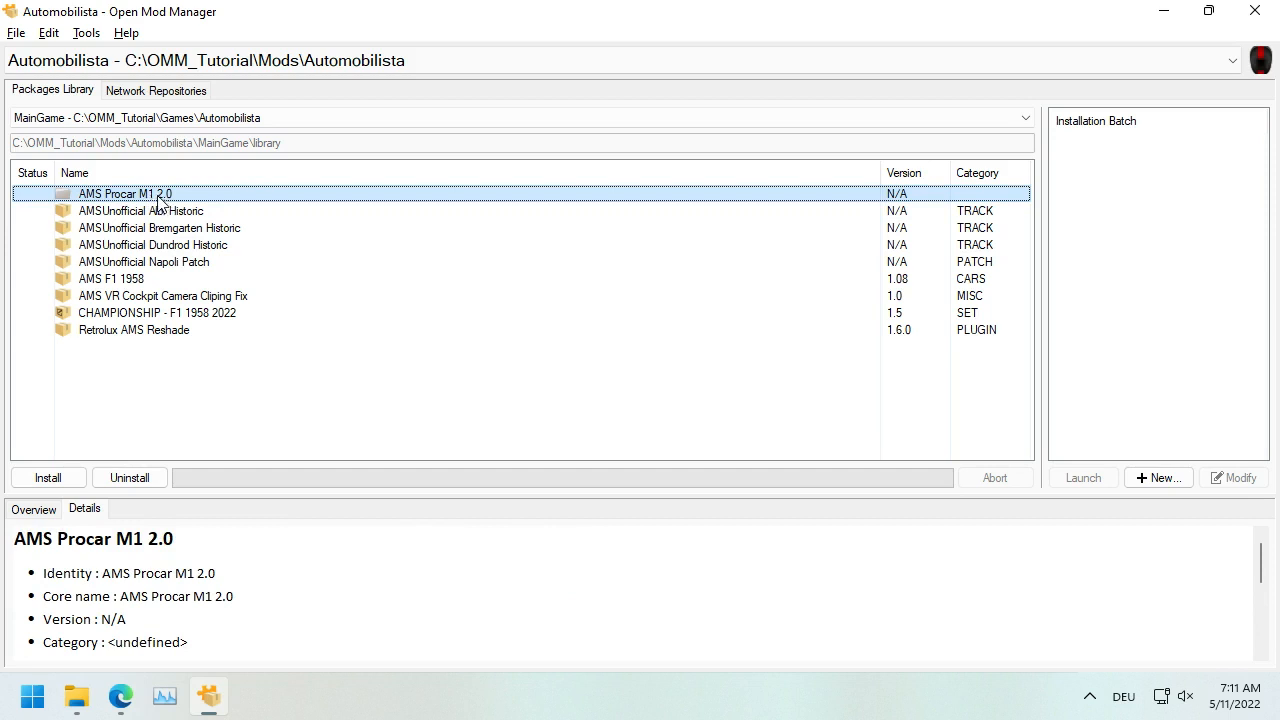
Step: Load the AMS Procar M1 2.0 folder in the Package Editor and look through its package content list
click(110, 228)
click(108, 194)
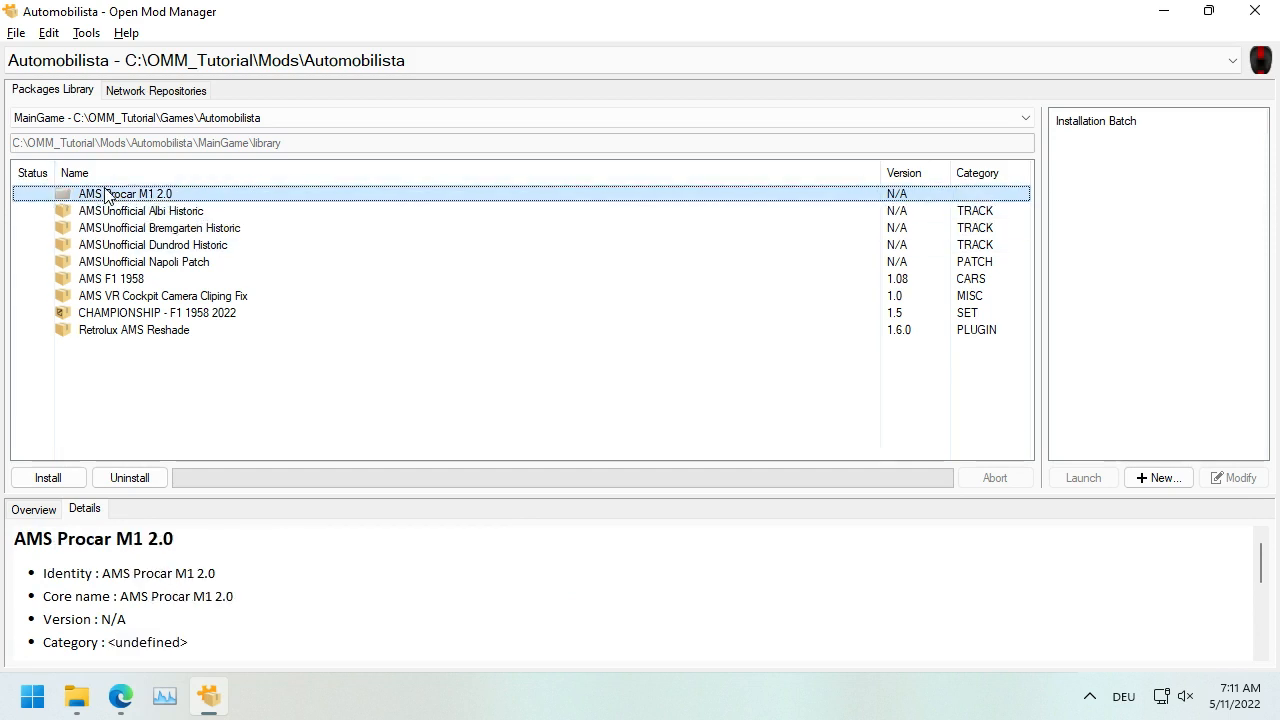
right_click(105, 194)
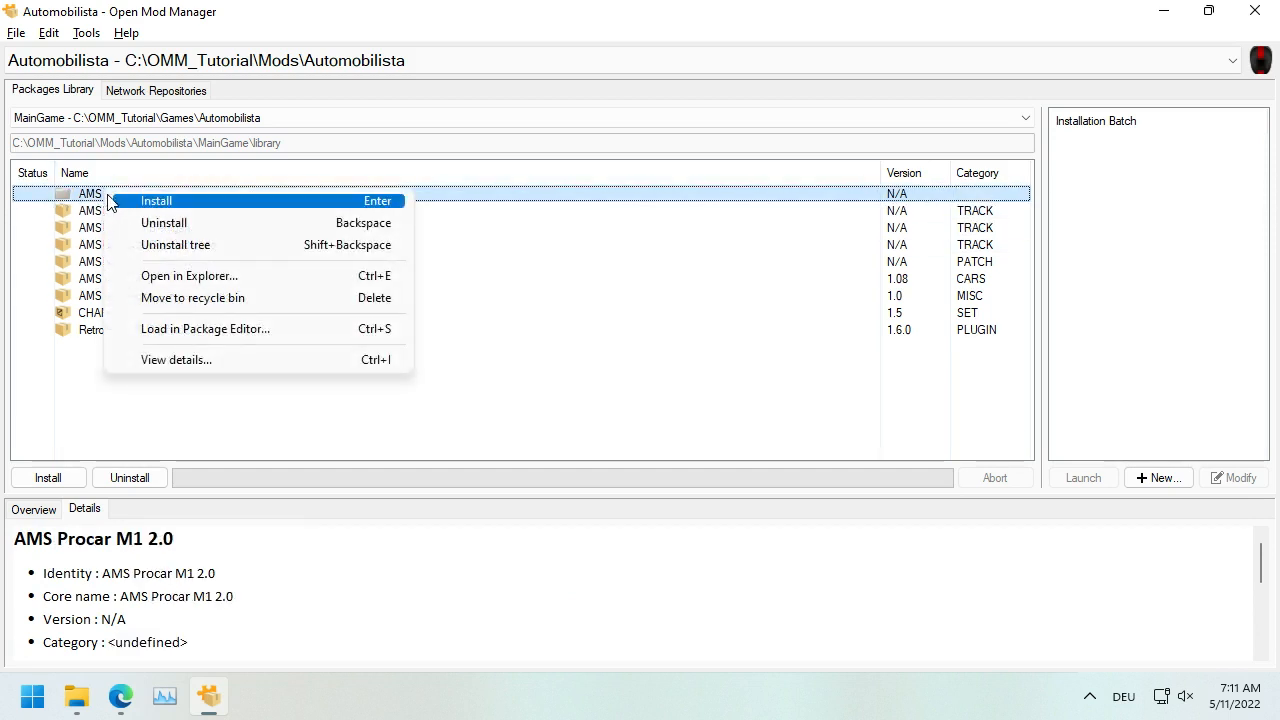
click(175, 332)
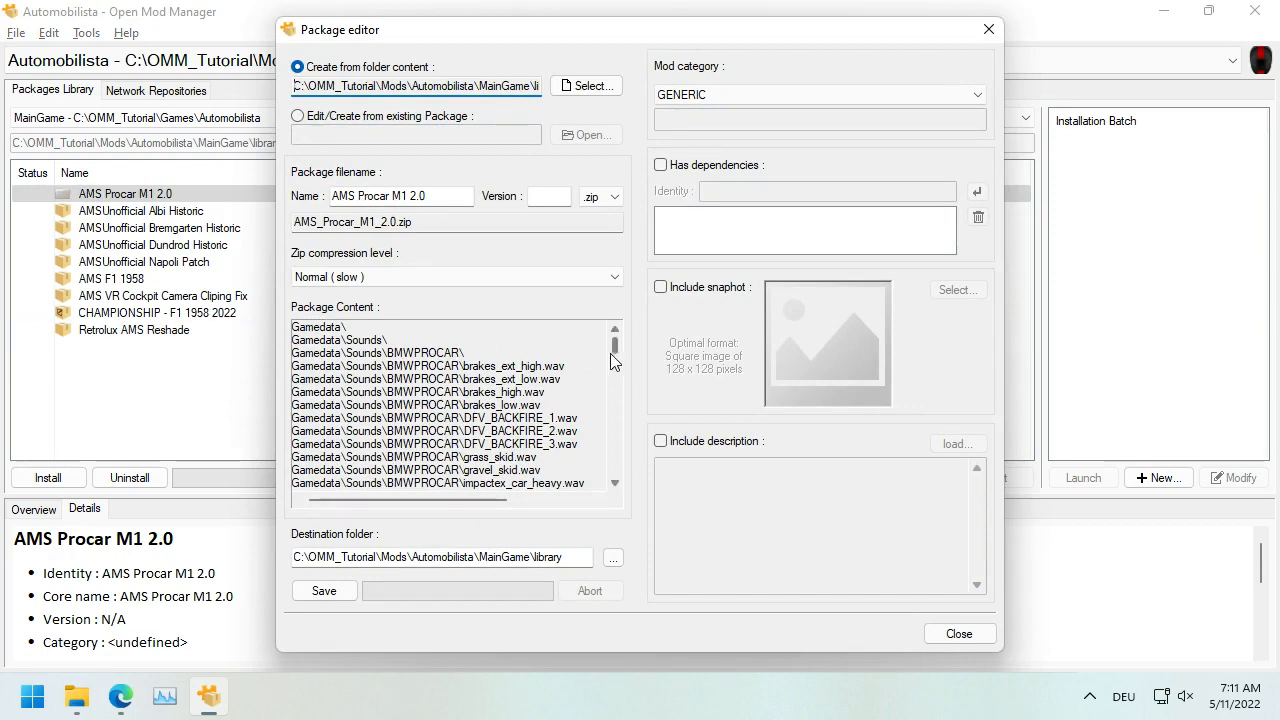
scroll(601, 358, down, 7)
drag(603, 356, 608, 314)
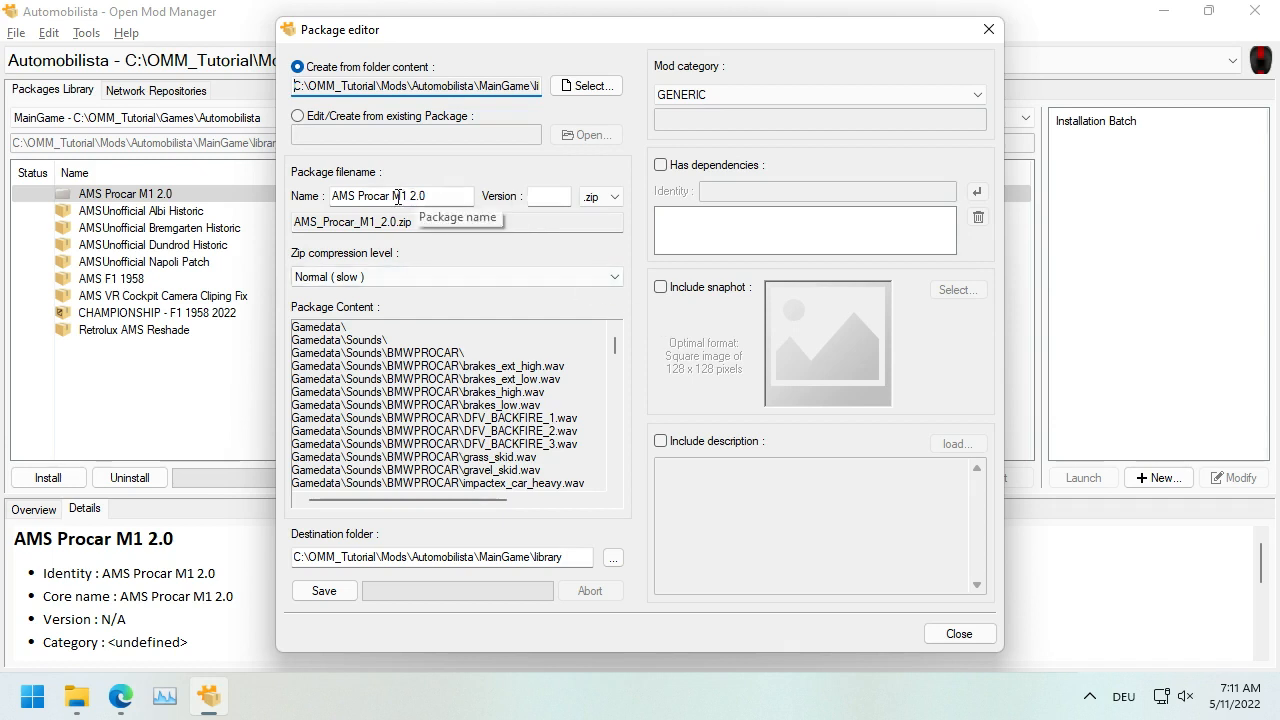
Step: Set the package name to AMS Procar M1 and its version to 2.0
drag(412, 197, 418, 196)
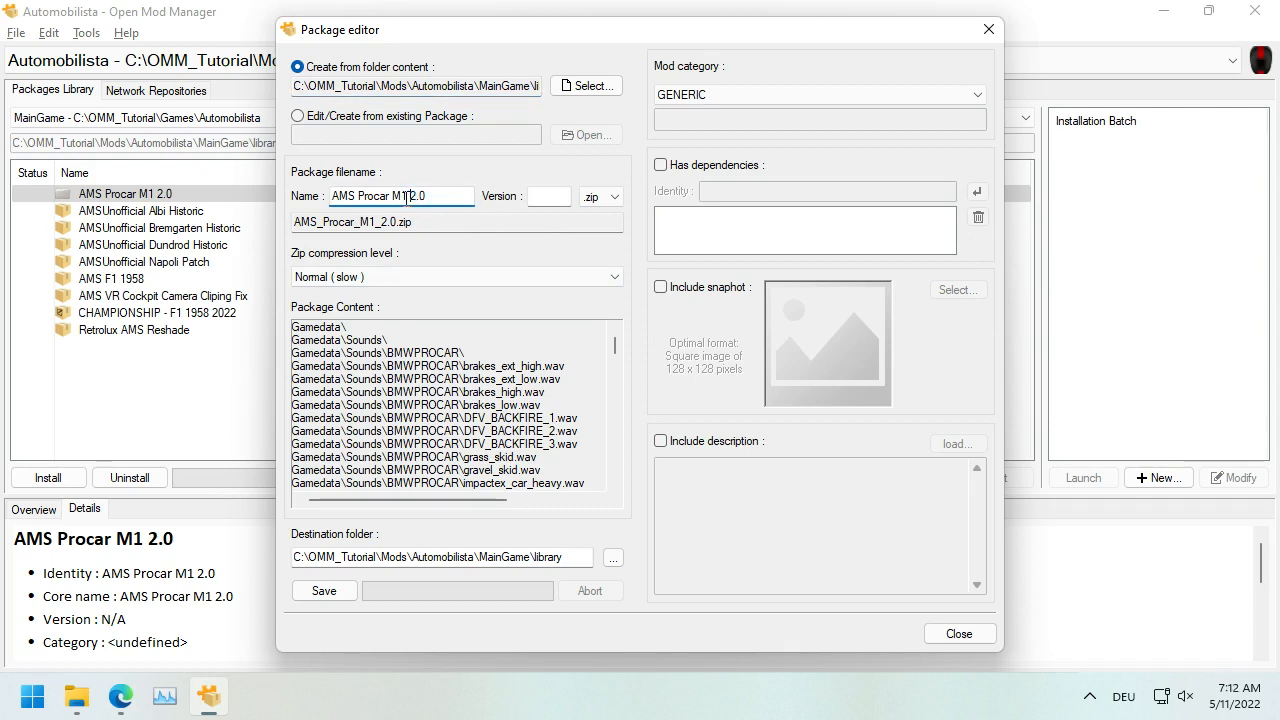
text(v)
key(BackSpace)
key(BackSpace)
key(BackSpace)
click(550, 200)
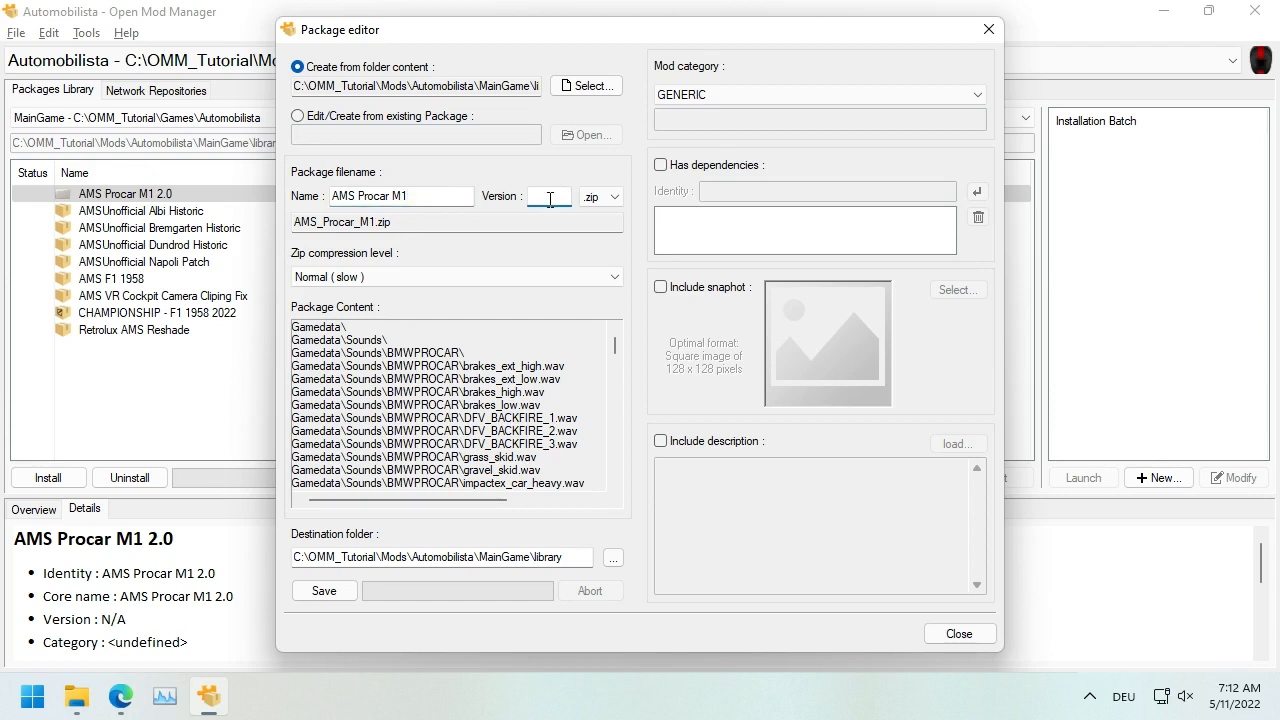
Step: Set the package's zip compression level to Best (very slow)
double_click(379, 220)
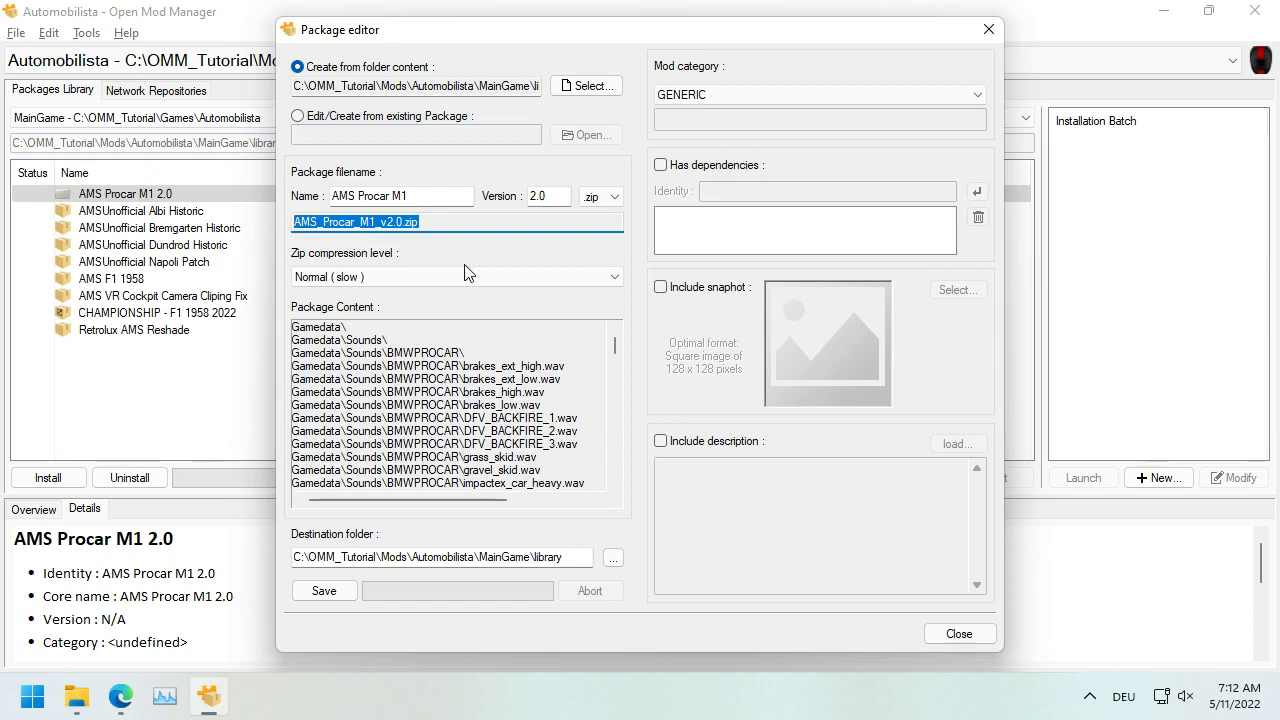
click(468, 276)
click(445, 331)
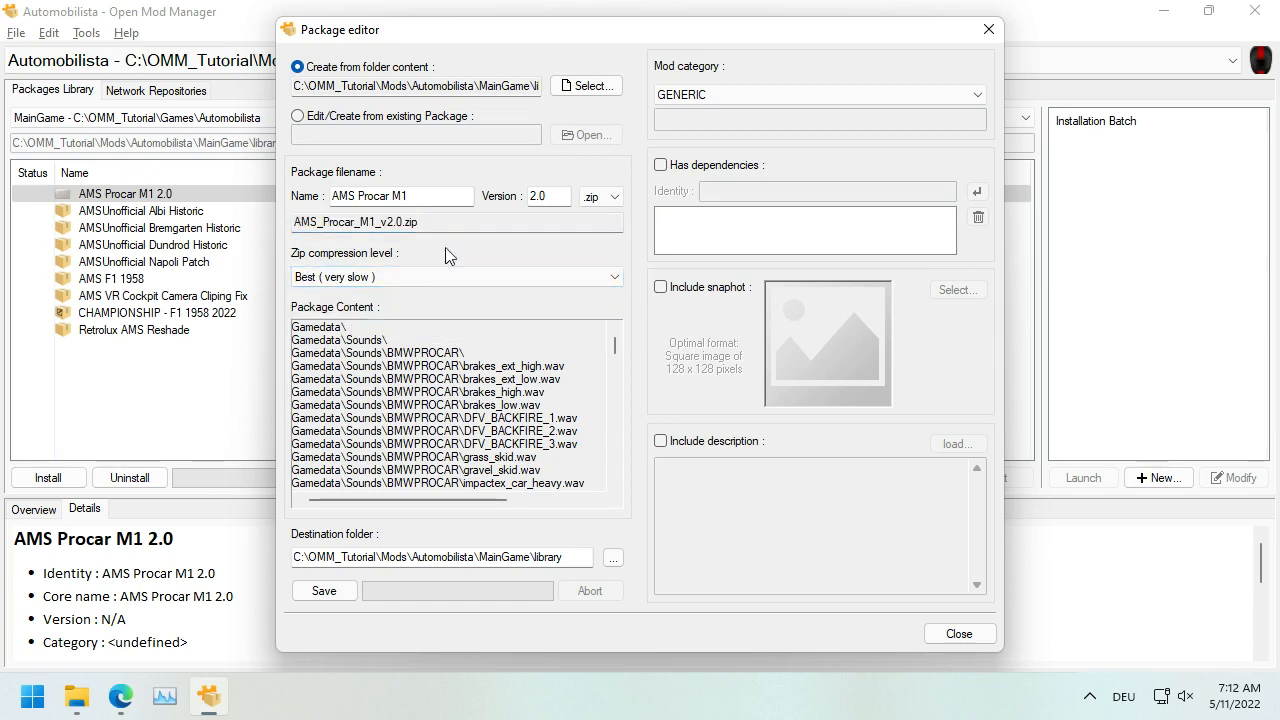
Step: Include a snapshot in the package and look for an image in the AMS Procar M1 2.0 Series folder
click(724, 291)
click(955, 292)
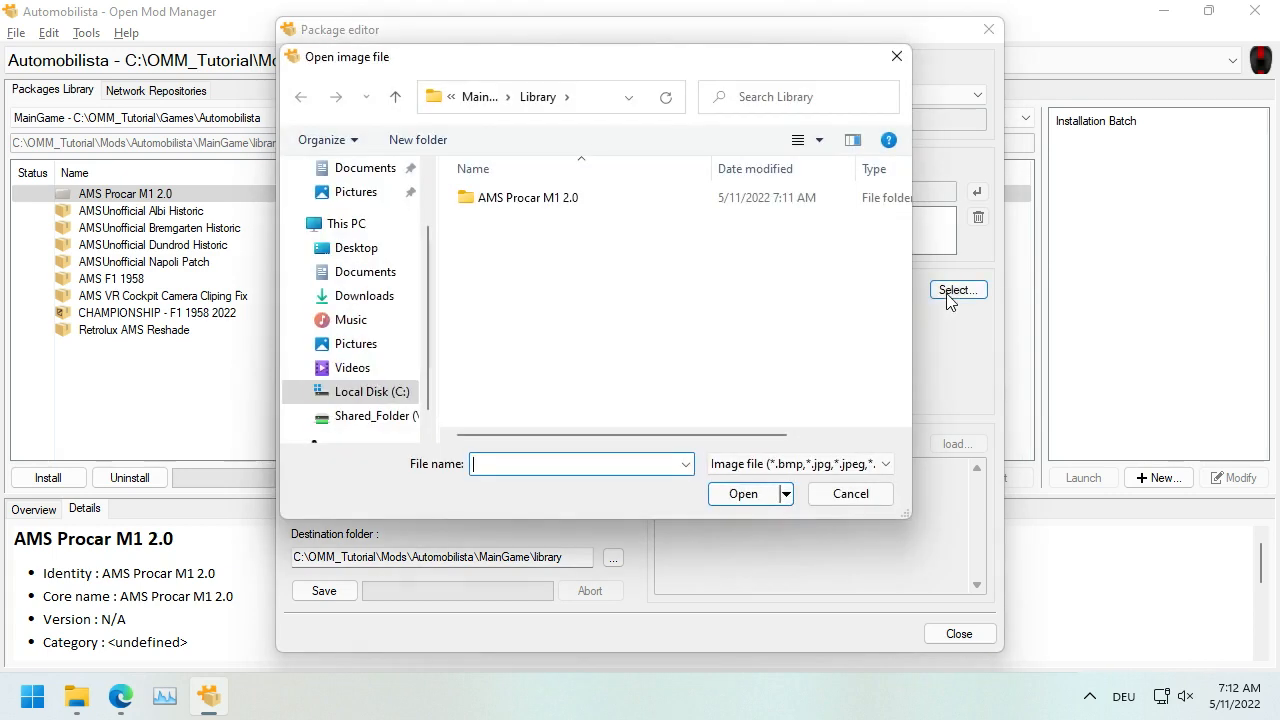
double_click(567, 198)
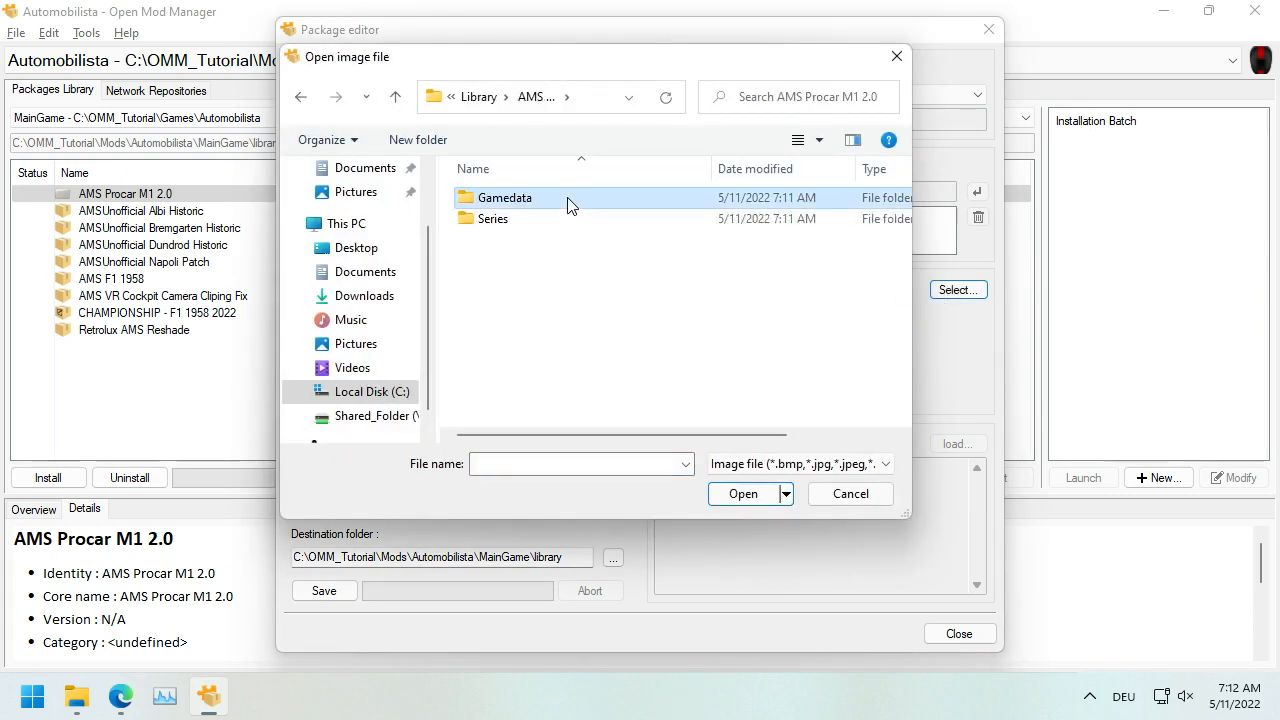
double_click(491, 219)
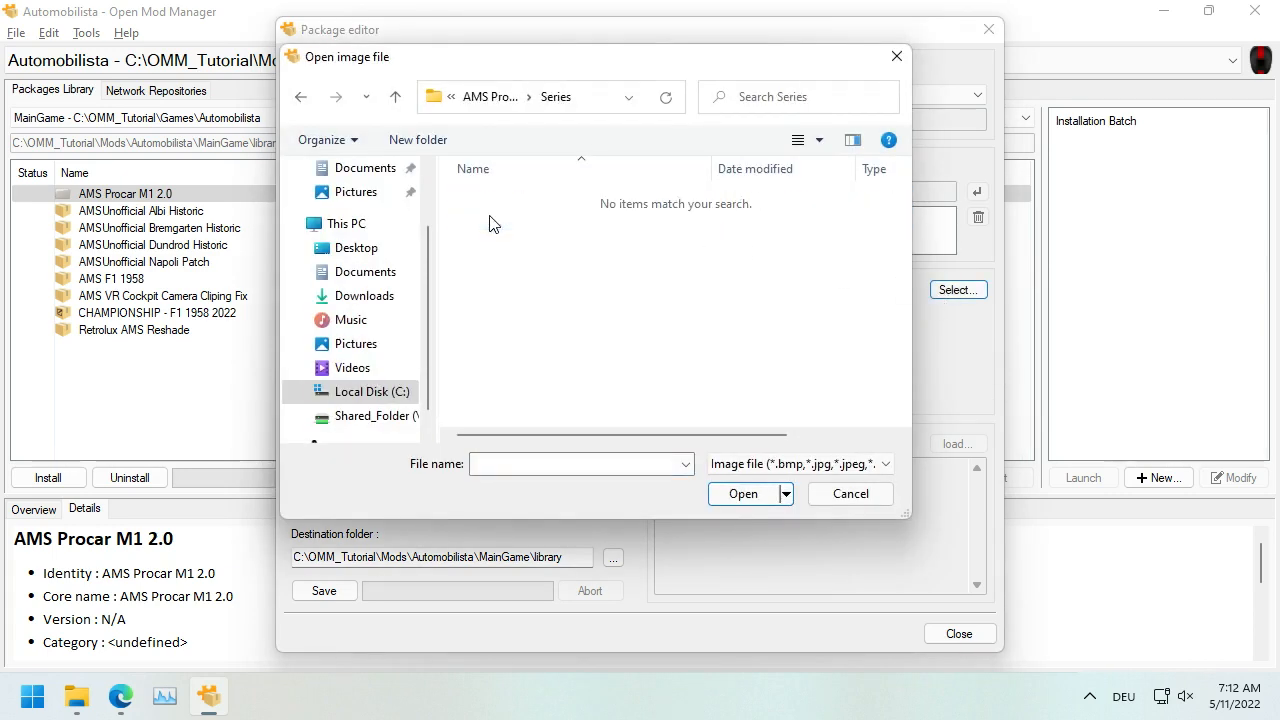
click(716, 464)
click(690, 481)
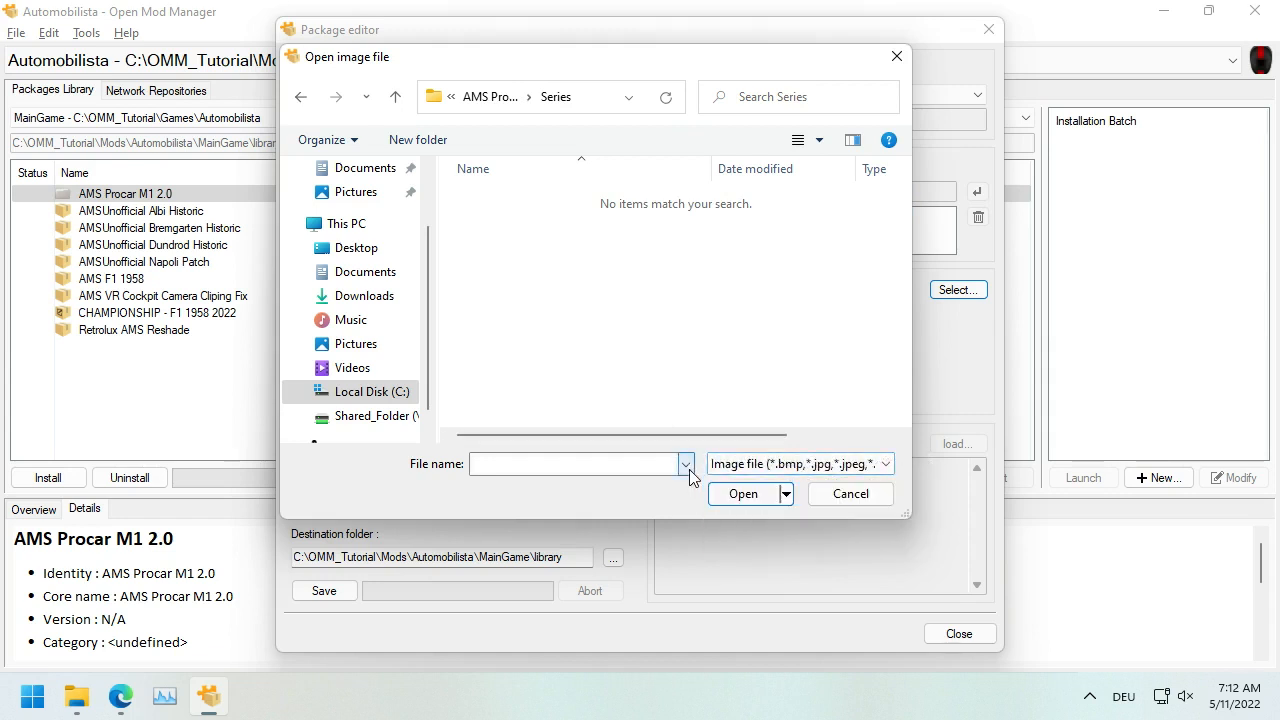
key(BackSpace)
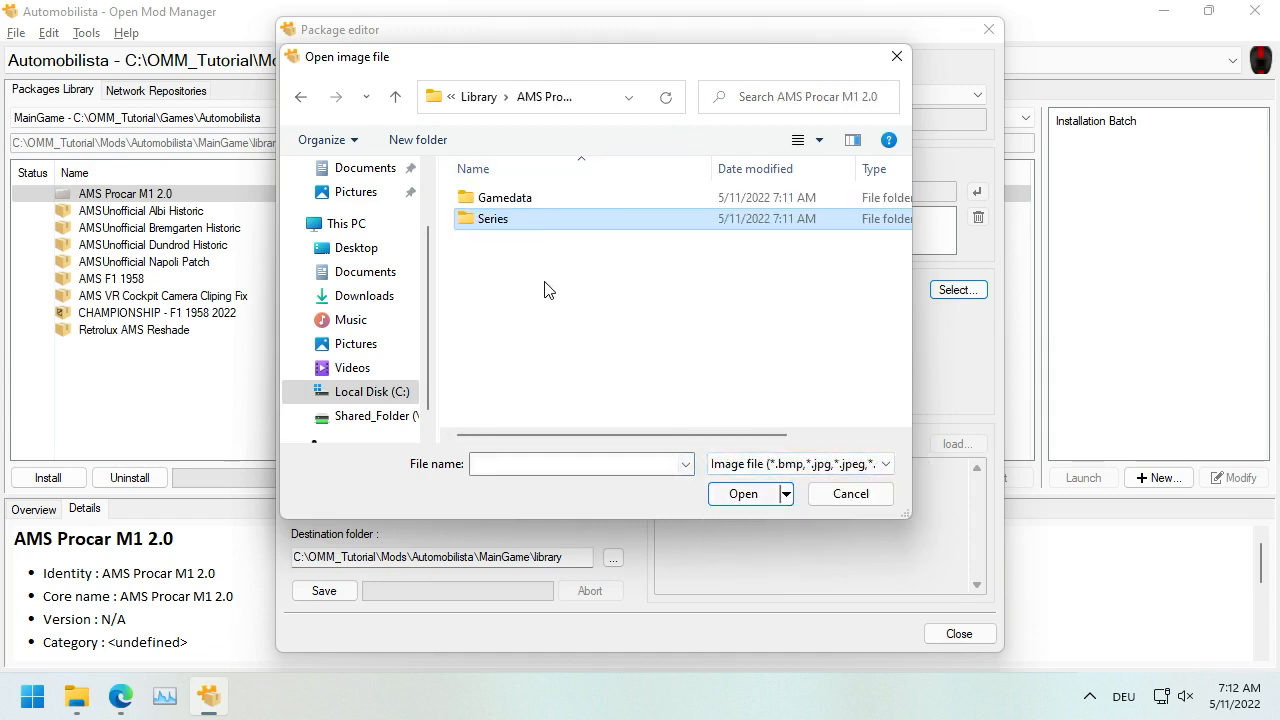
Step: Search the Gamedata Vehicles folders, down to BMWM1 1980 Jurgensen&Sohn, for a snapshot image and return to the mod's folder
double_click(525, 202)
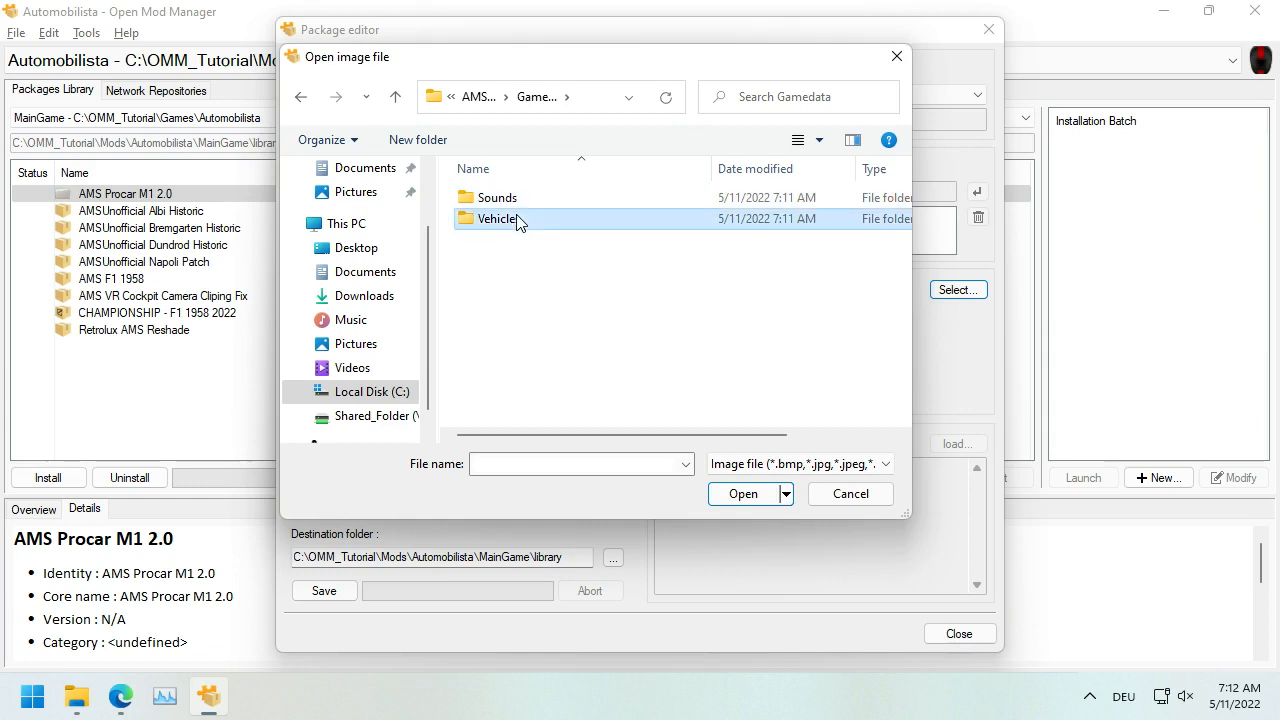
double_click(518, 219)
double_click(527, 204)
double_click(529, 200)
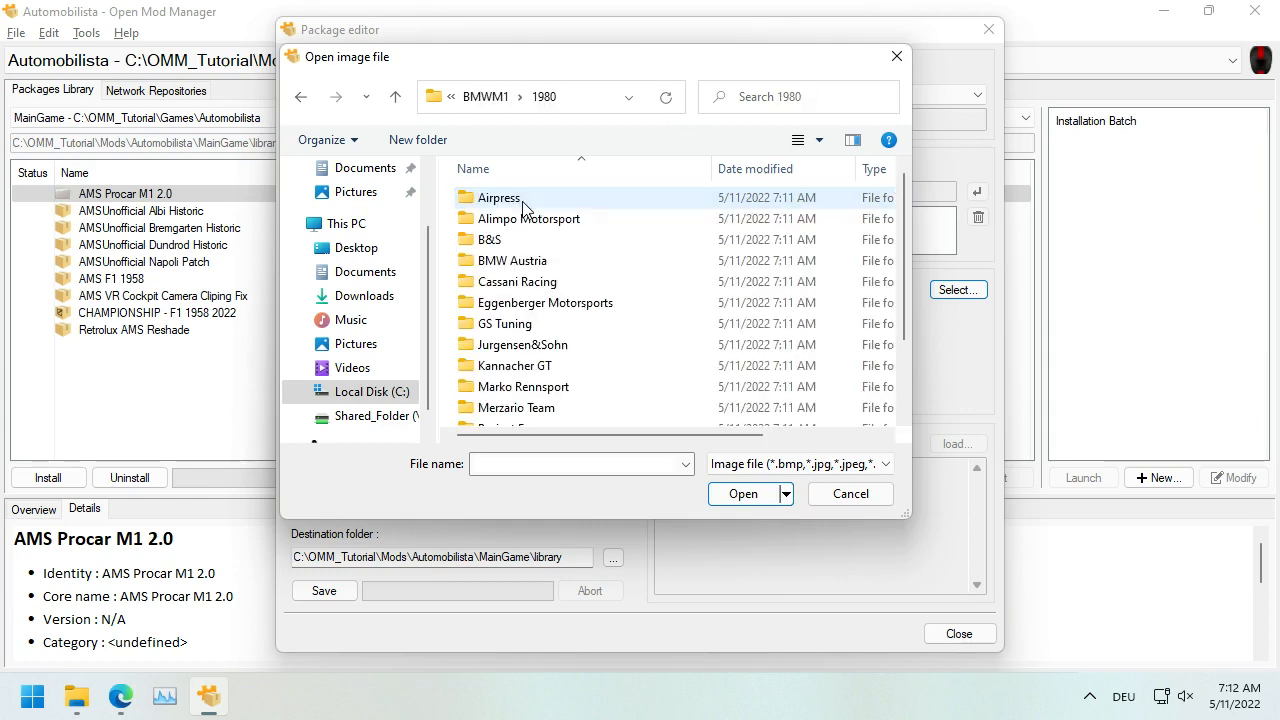
scroll(551, 246, down, 2)
double_click(551, 246)
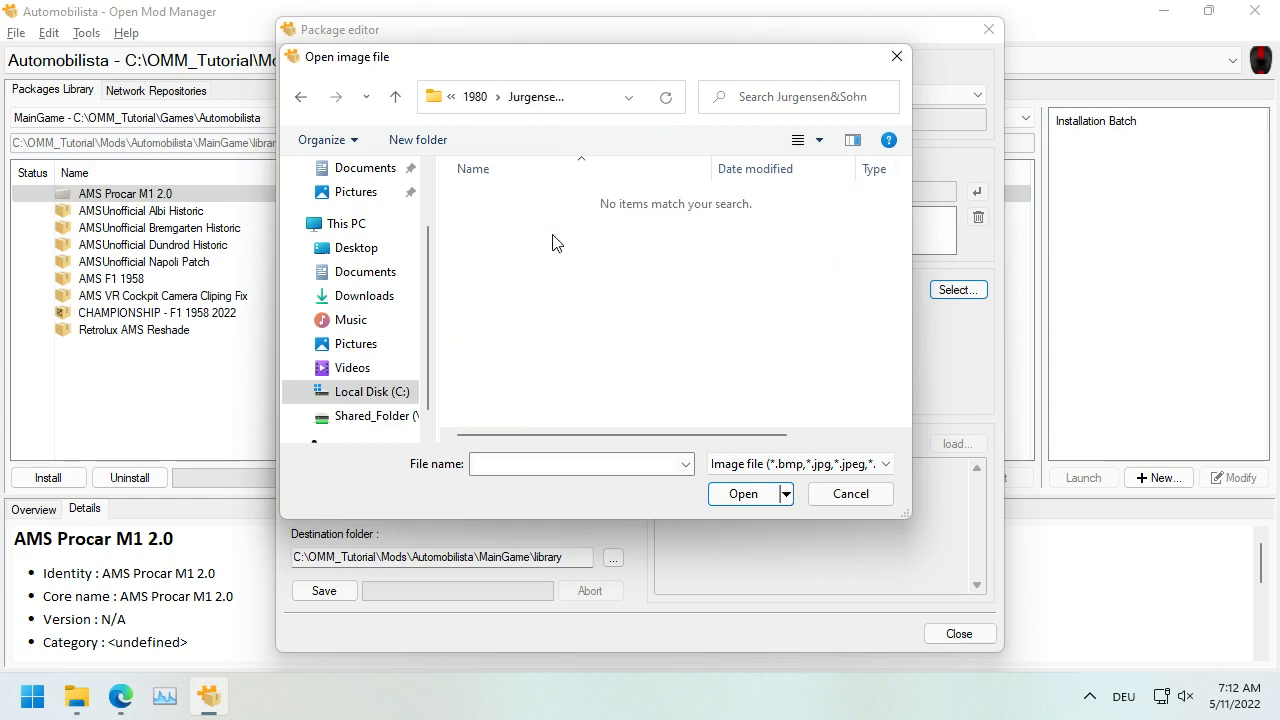
key(BackSpace)
key(BackSpace)
key(BackSpace)
key(BackSpace)
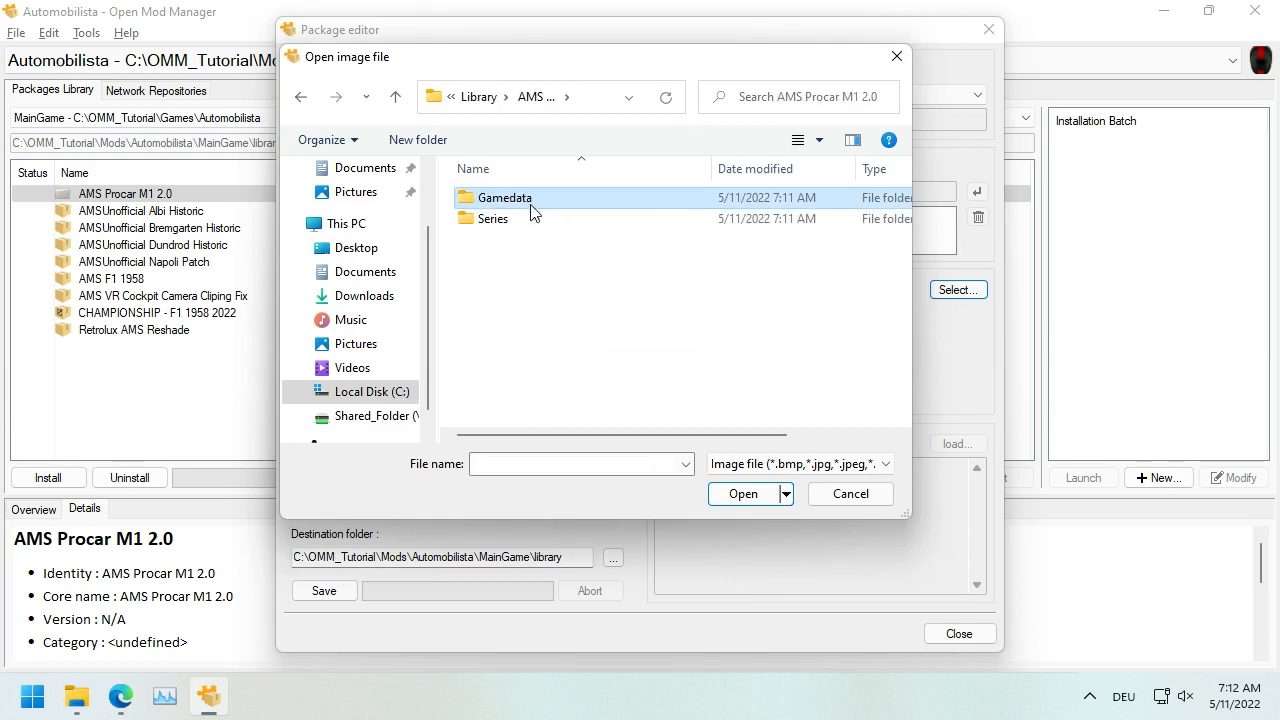
Step: Try the PNG file filter in the Series folder, restore the general image filter, and list all files with *.*
double_click(528, 214)
click(885, 471)
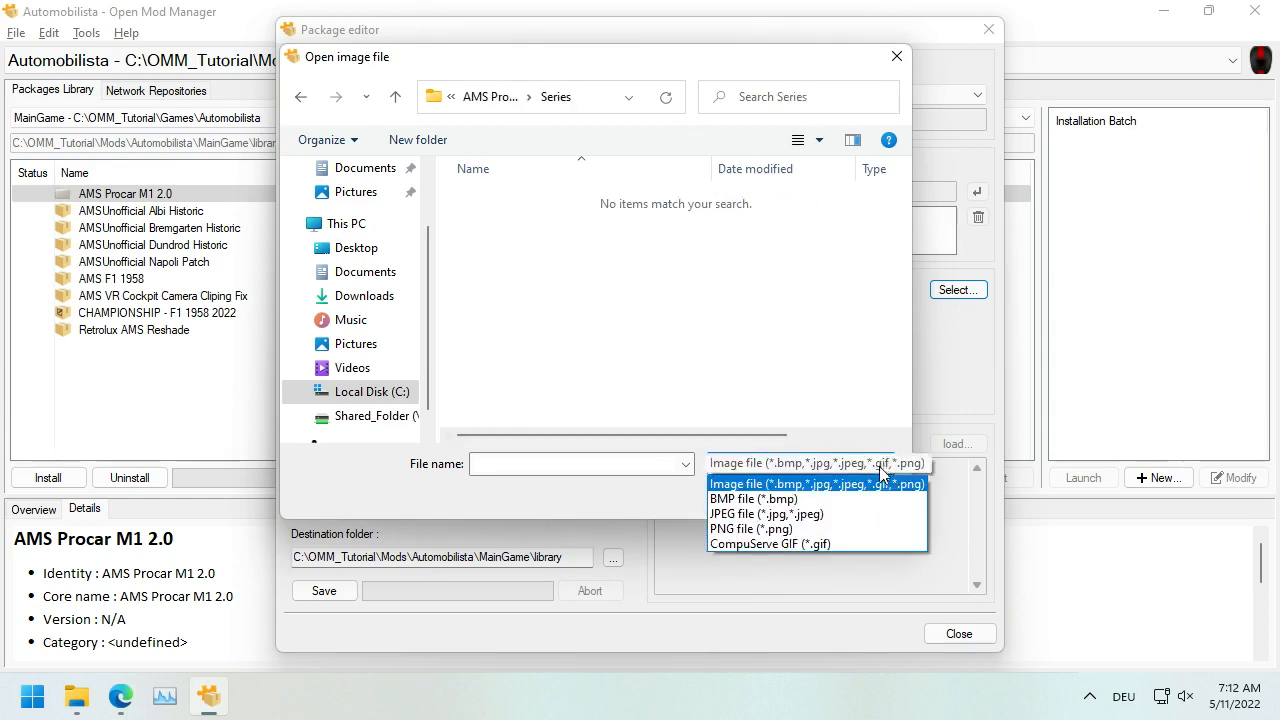
click(795, 527)
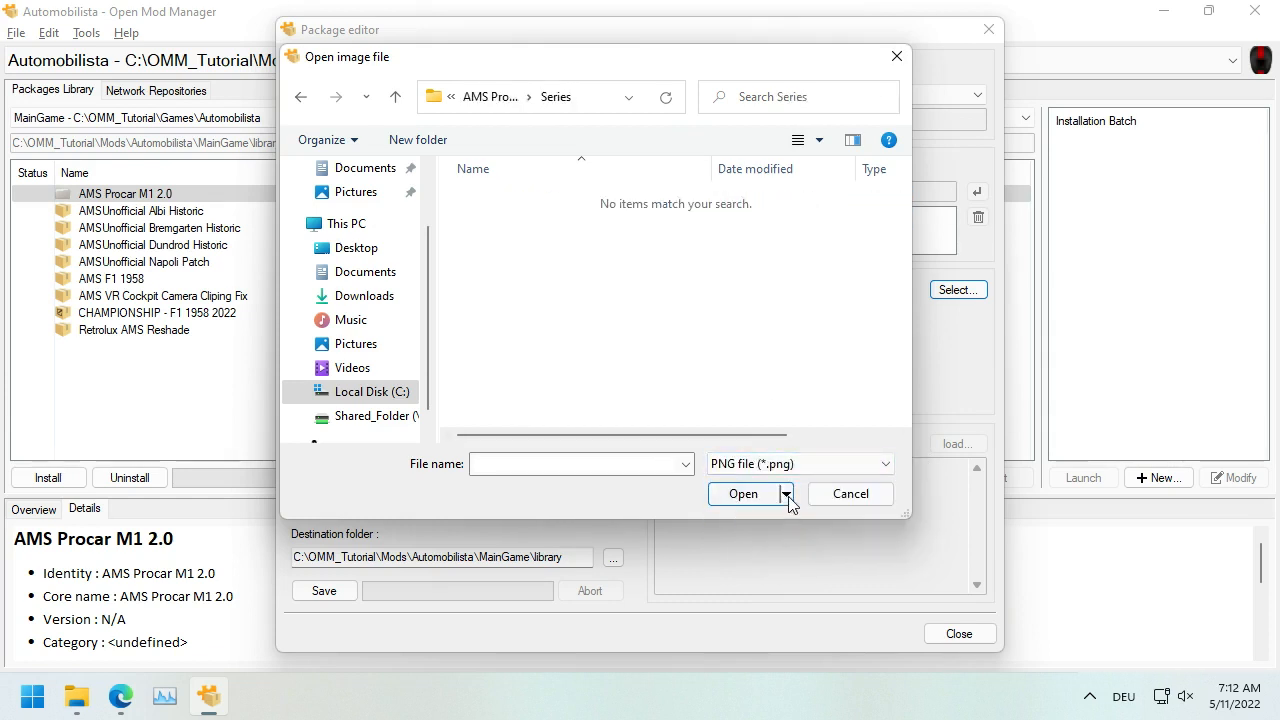
click(795, 464)
click(793, 486)
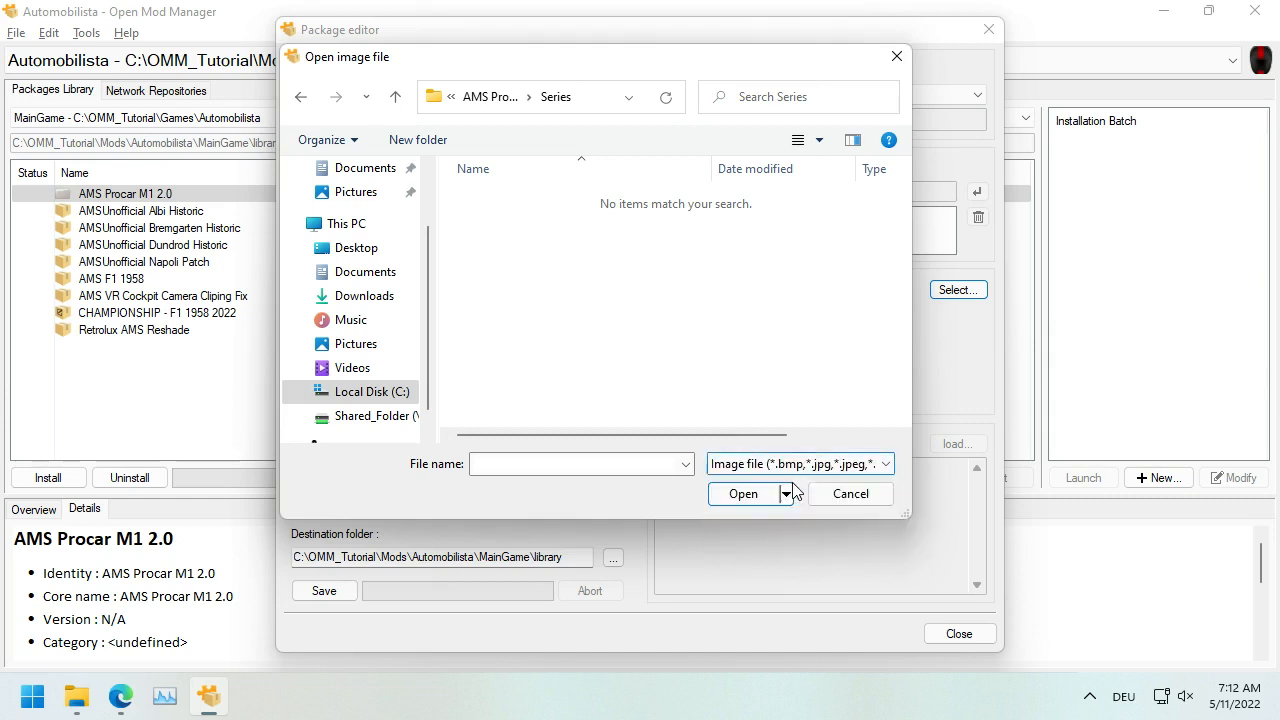
click(576, 462)
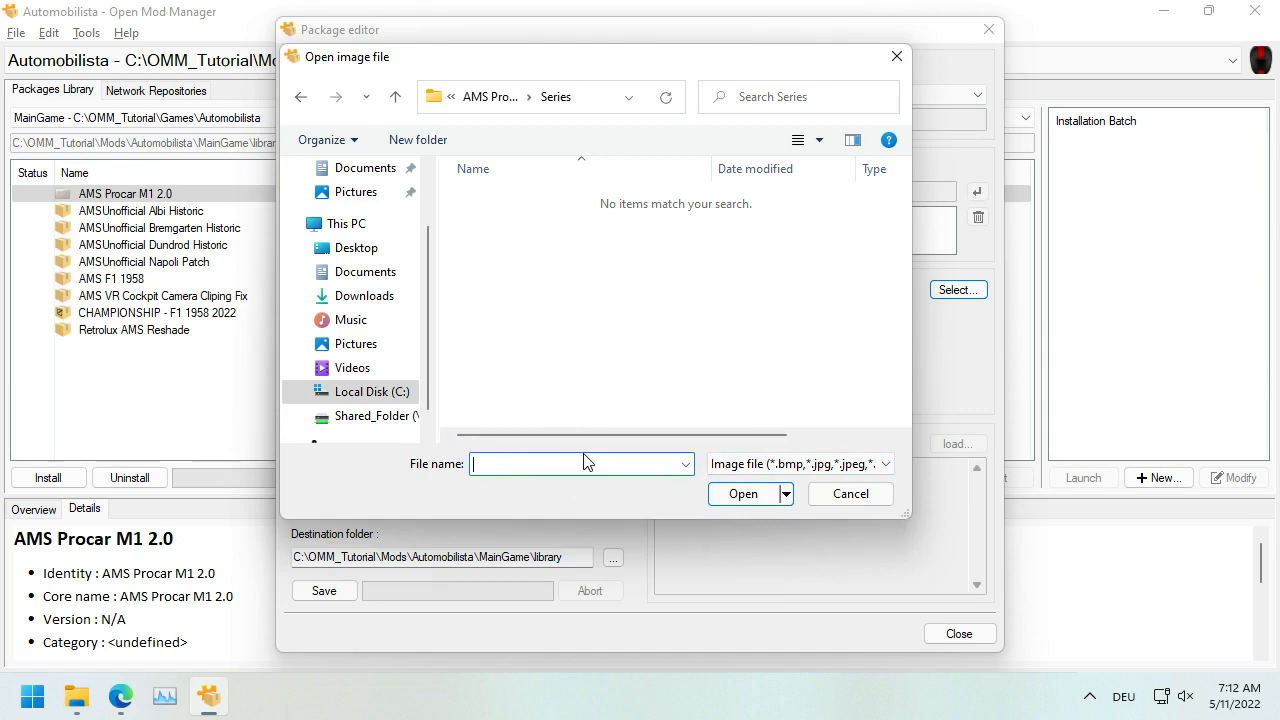
text(*.*)
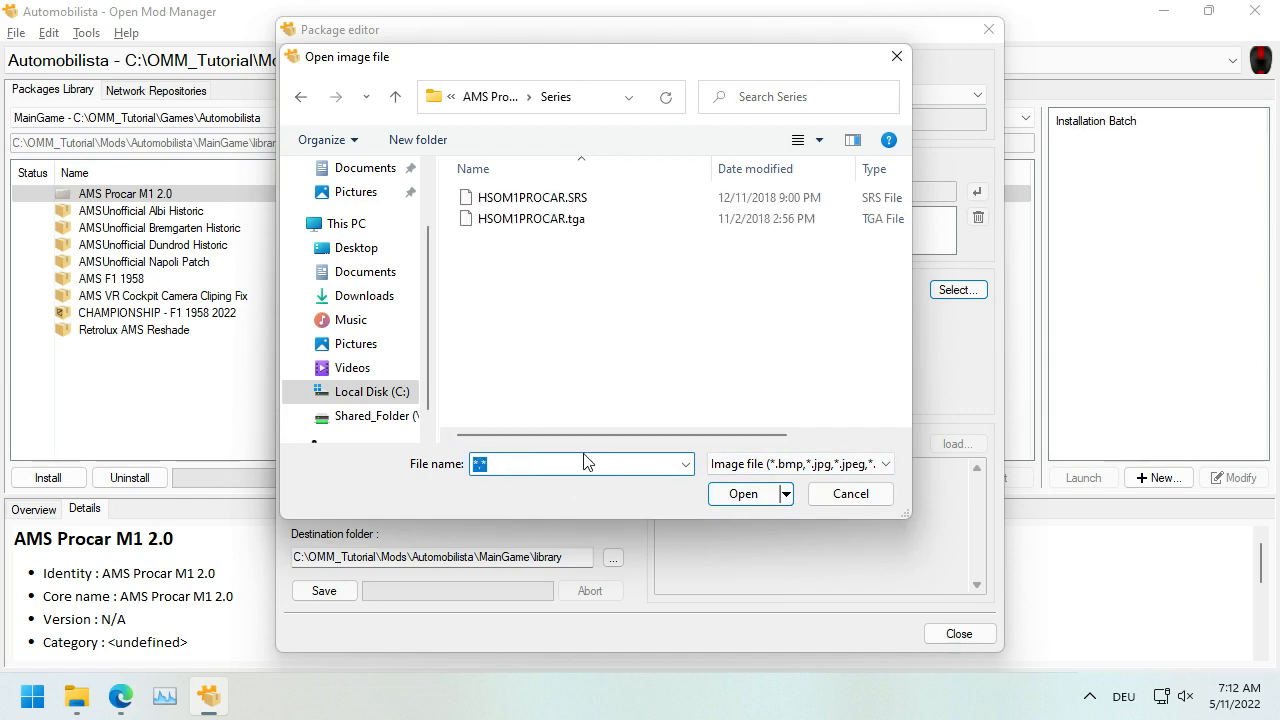
Step: Try to load HSOM1PROCAR.tga as the package snapshot, and exclude the snapshot again
click(558, 228)
click(560, 224)
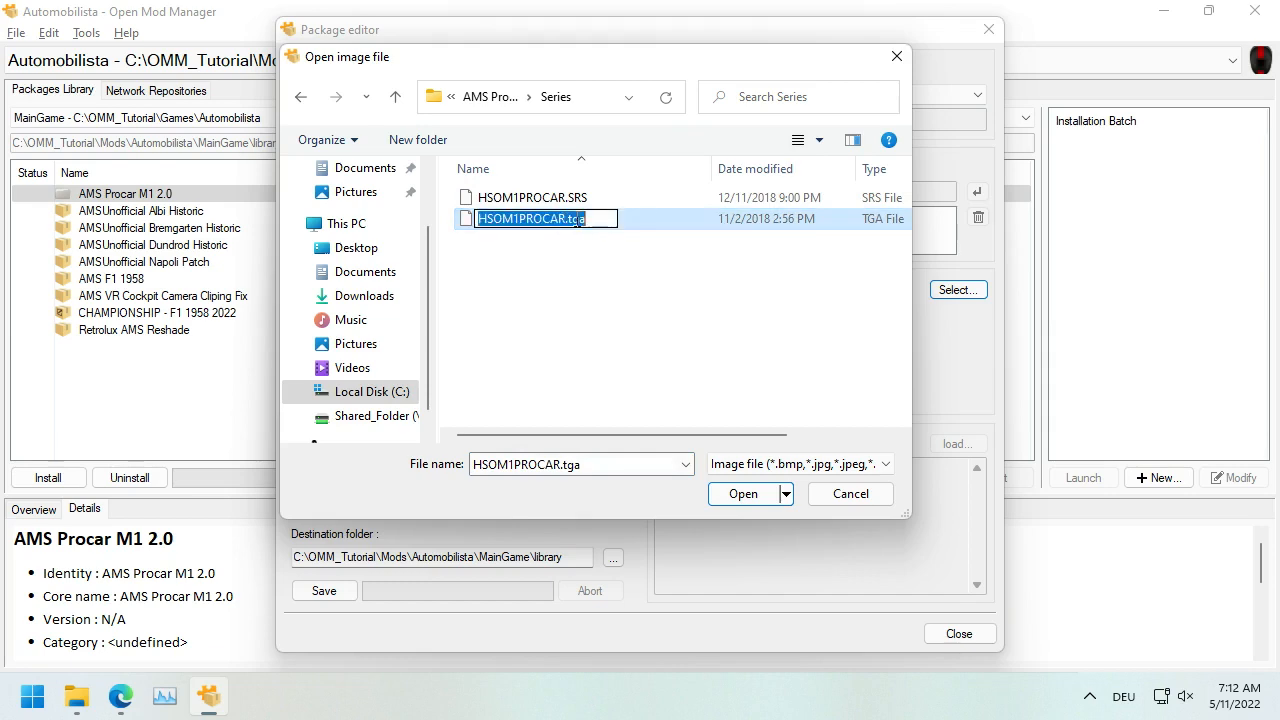
key(Escape)
double_click(573, 220)
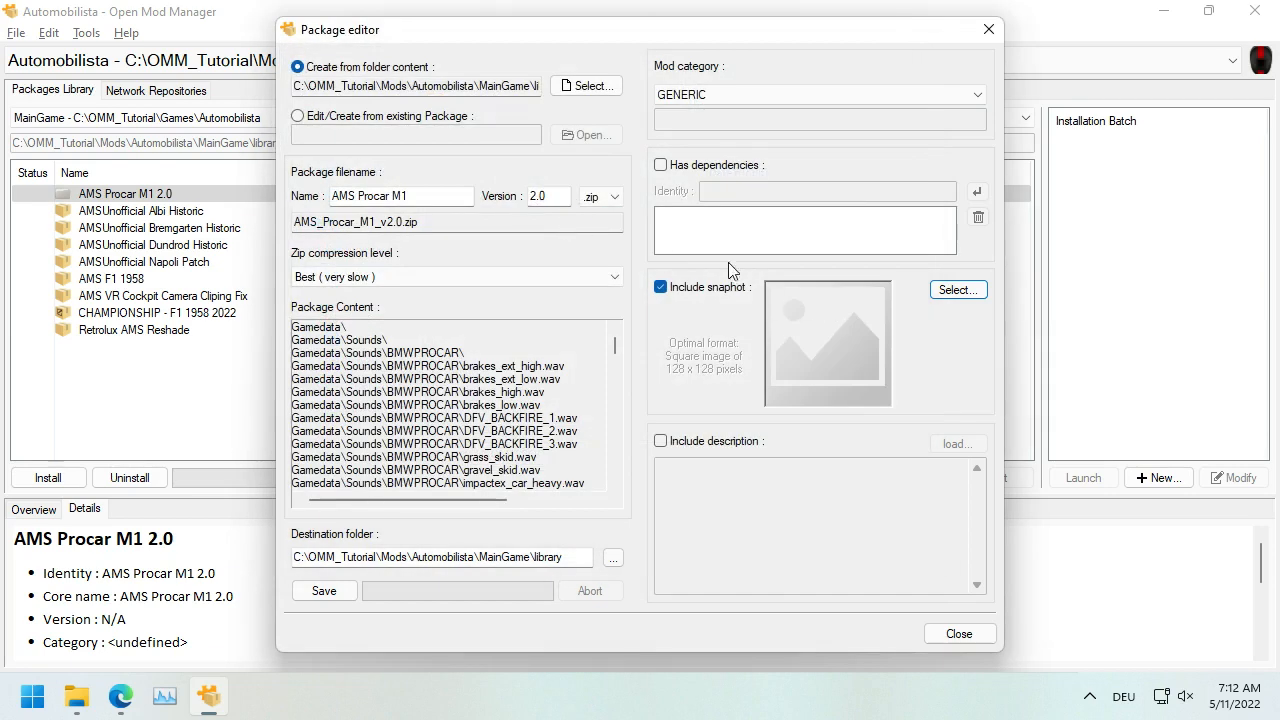
click(679, 290)
click(670, 443)
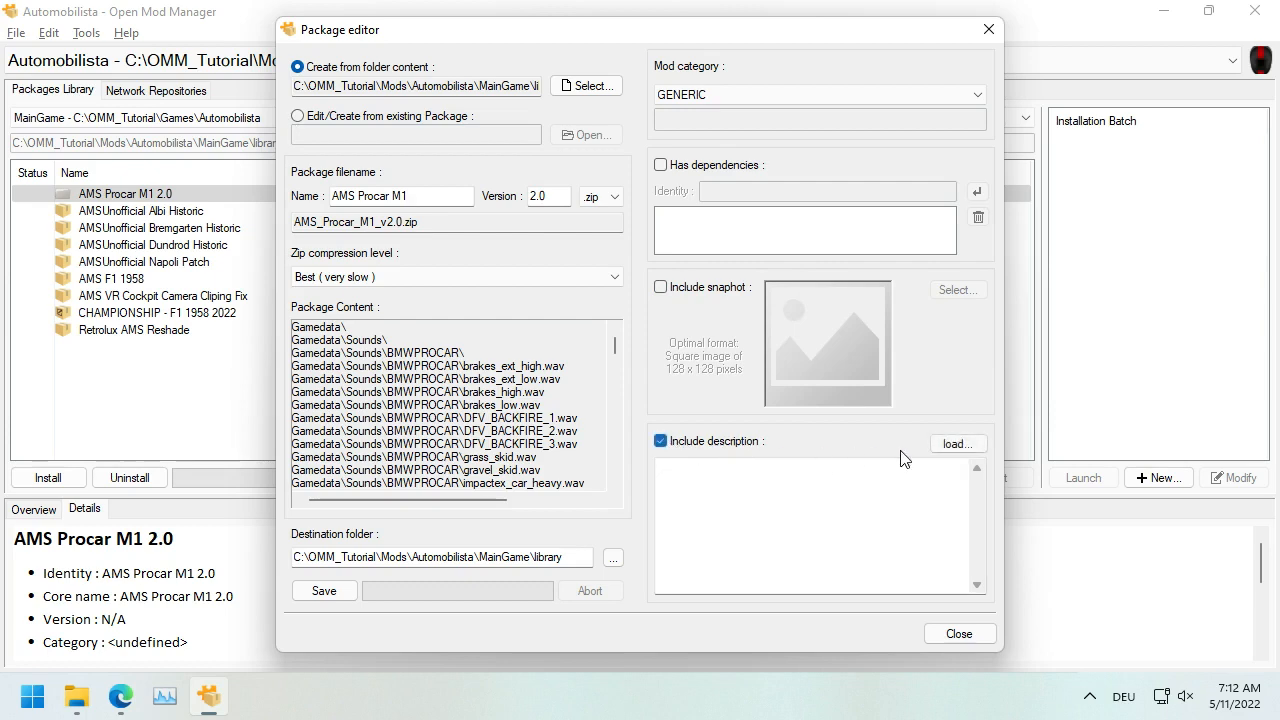
click(965, 449)
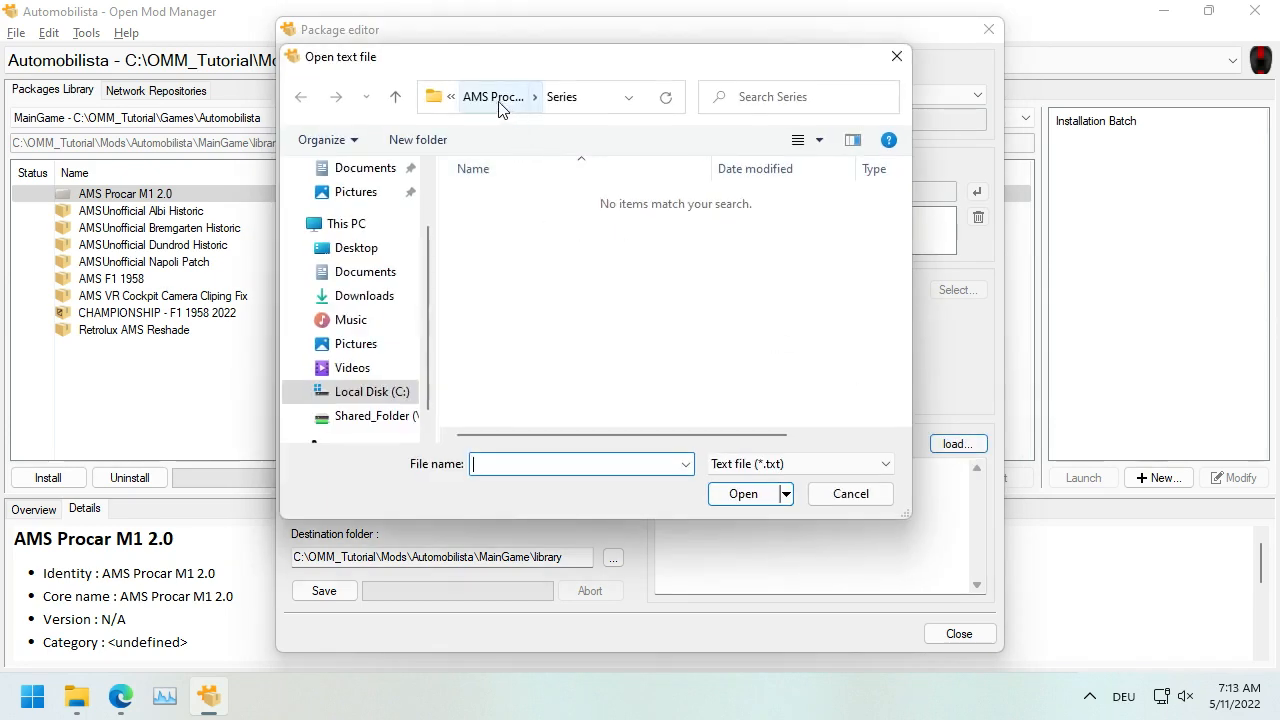
click(495, 97)
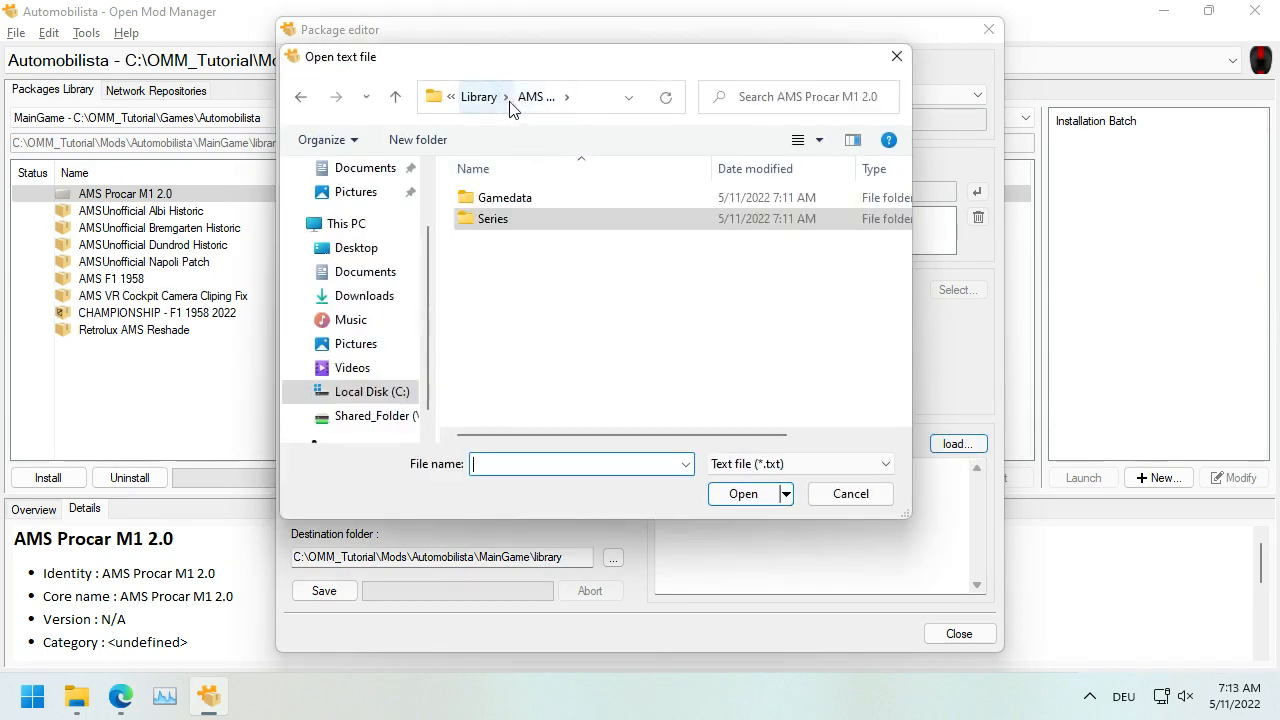
double_click(502, 202)
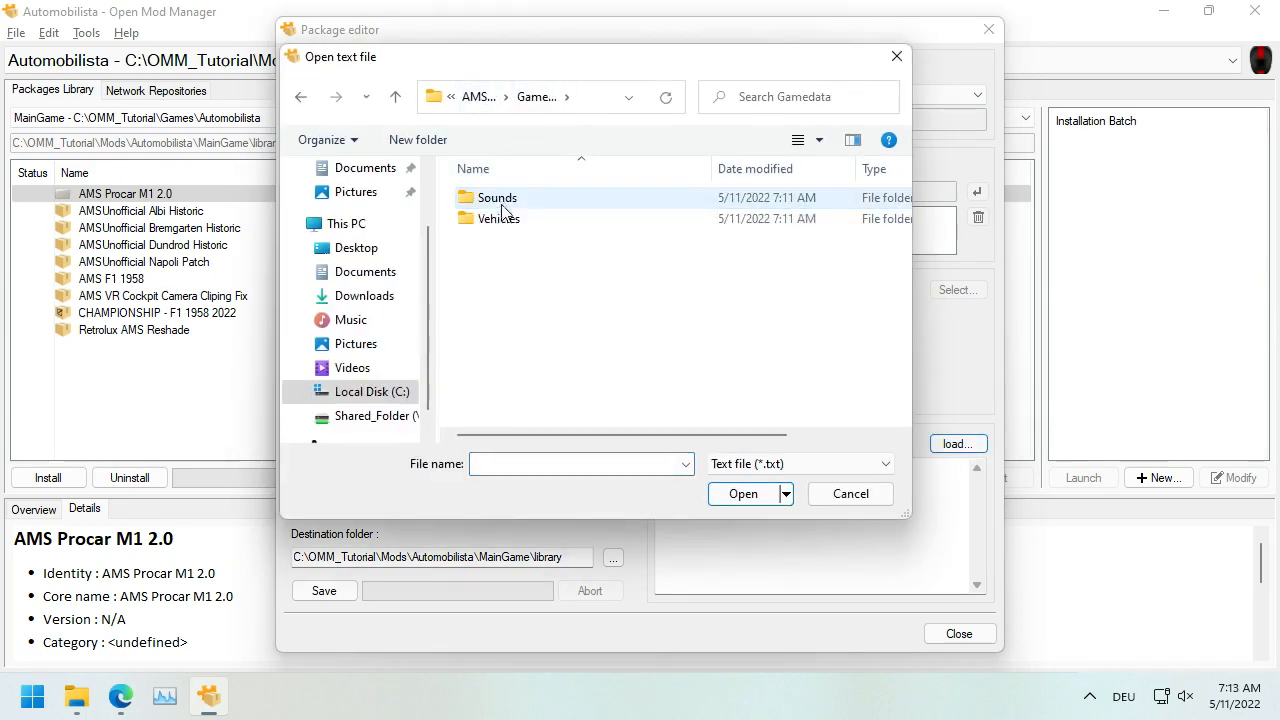
click(301, 97)
click(866, 494)
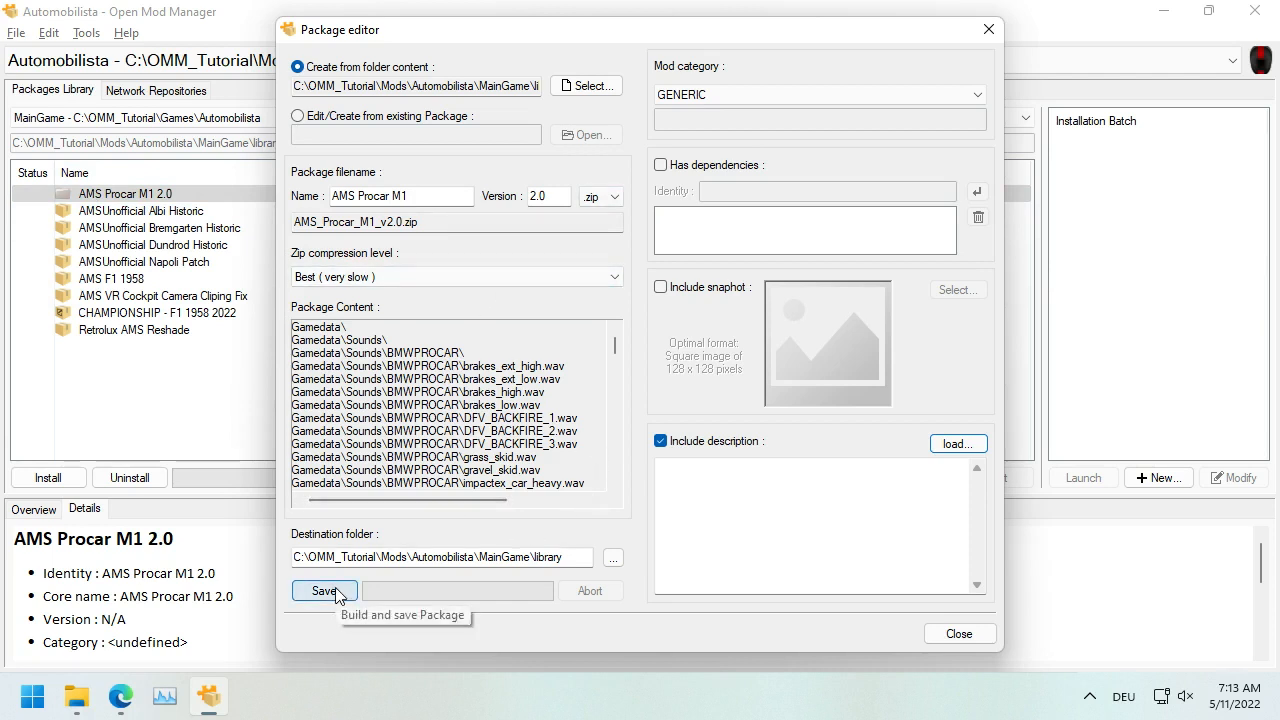
click(721, 447)
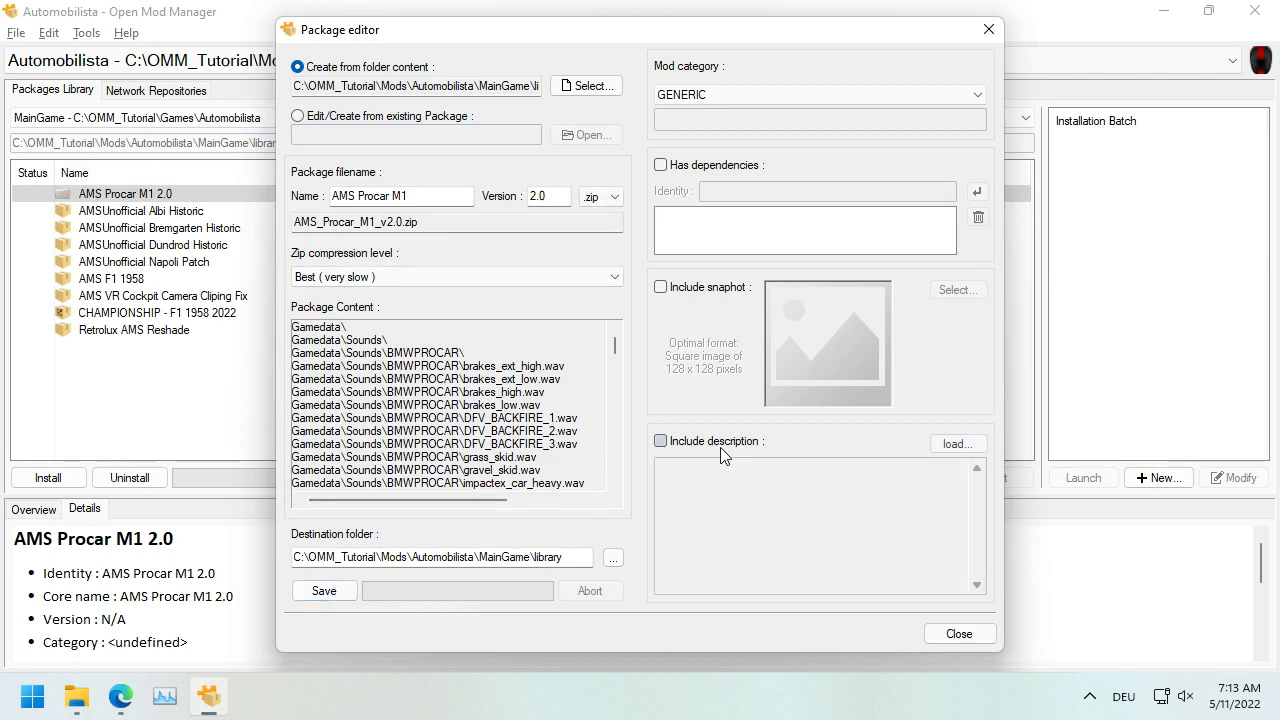
Step: Start building the package and abort the build
click(318, 592)
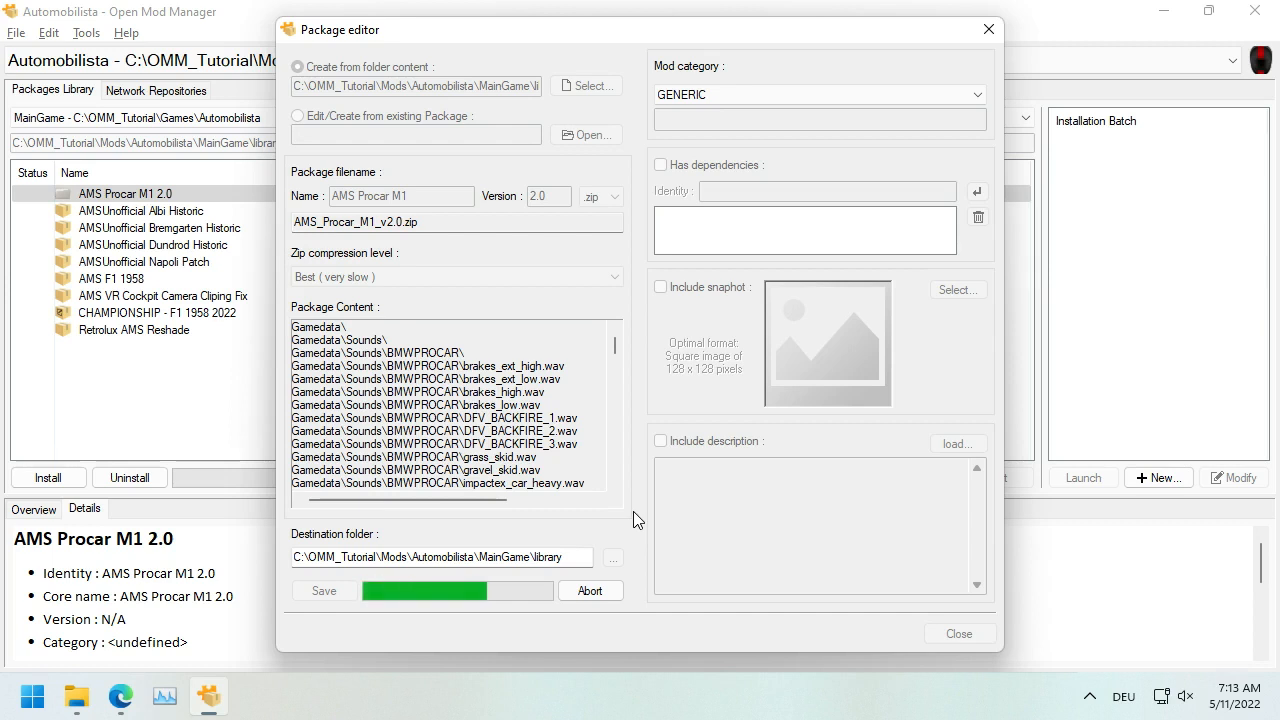
click(603, 598)
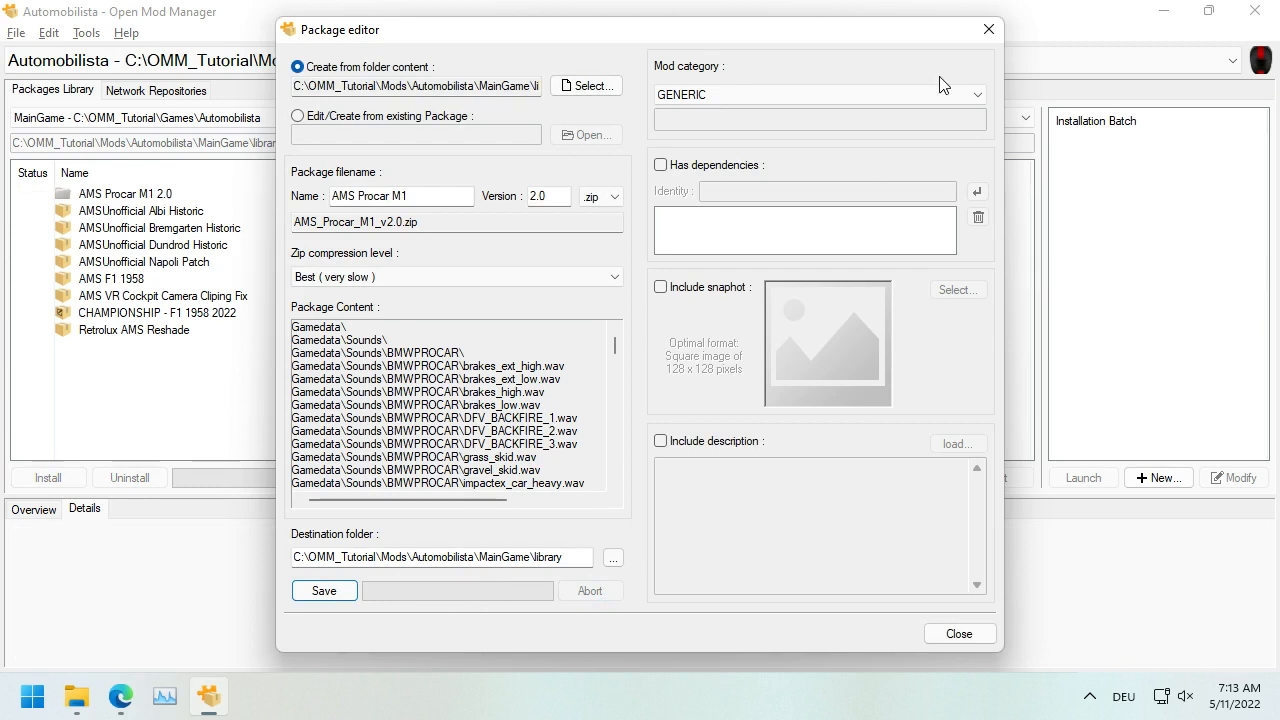
Step: Set the mod category to the custom value CARS
click(975, 94)
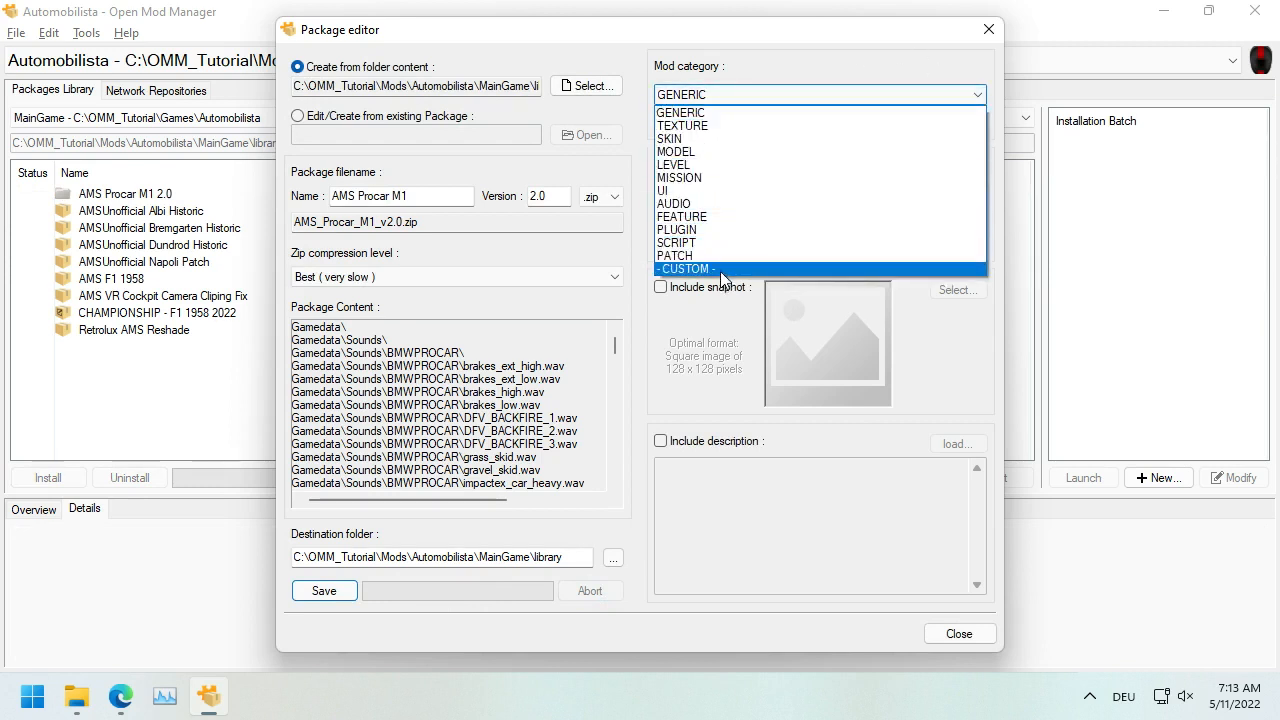
click(722, 270)
click(711, 121)
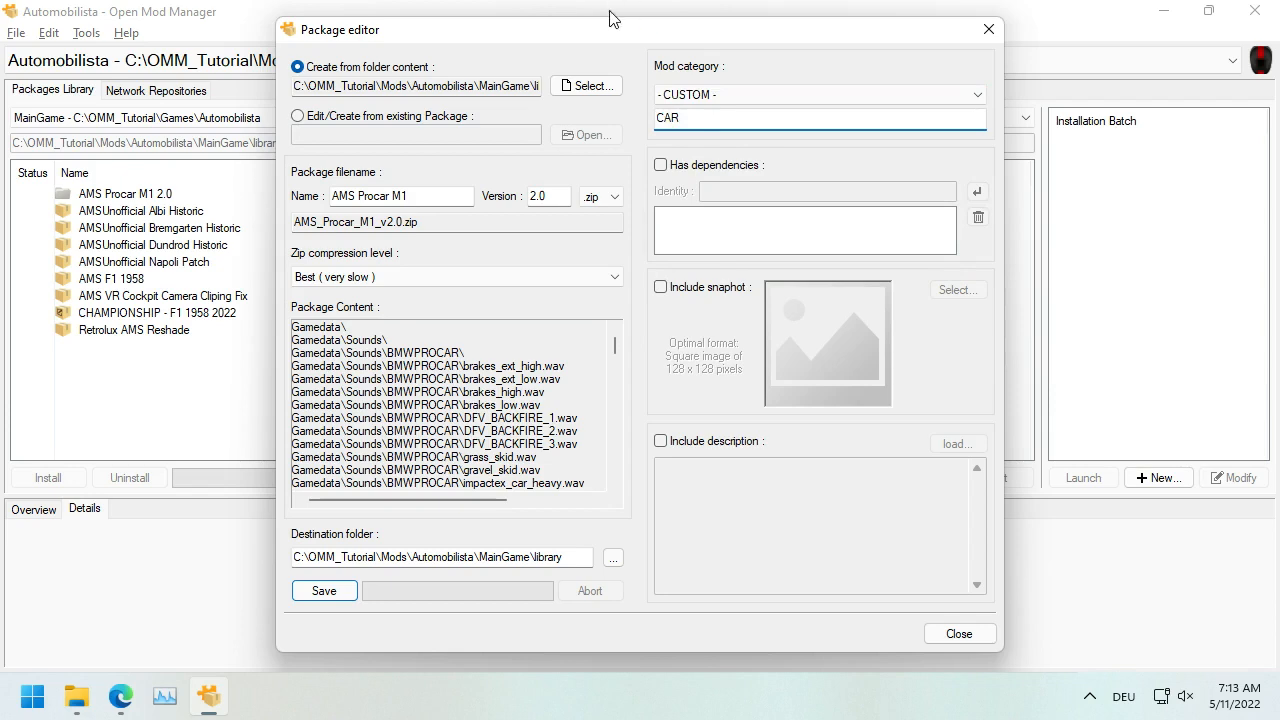
drag(613, 19, 648, 49)
text(CARS)
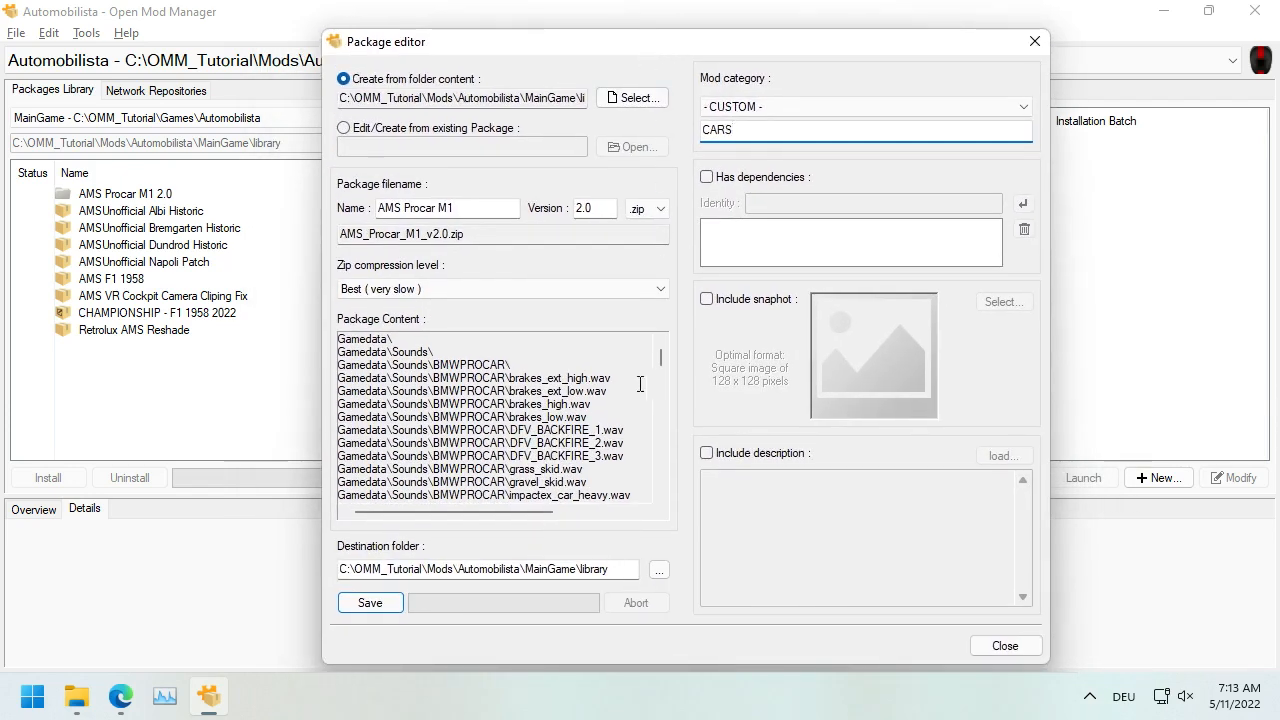
Step: Build and save the AMS Procar M1 package to the library, and close the package editor
click(390, 603)
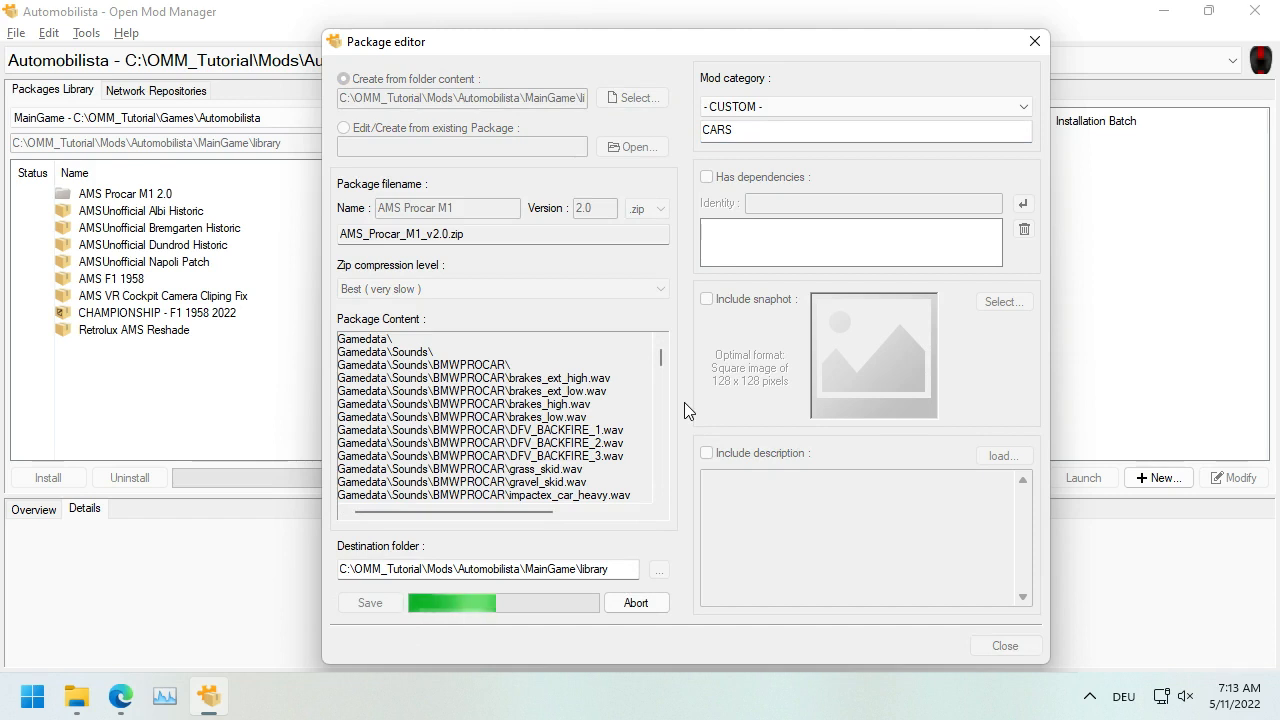
drag(683, 53, 876, 58)
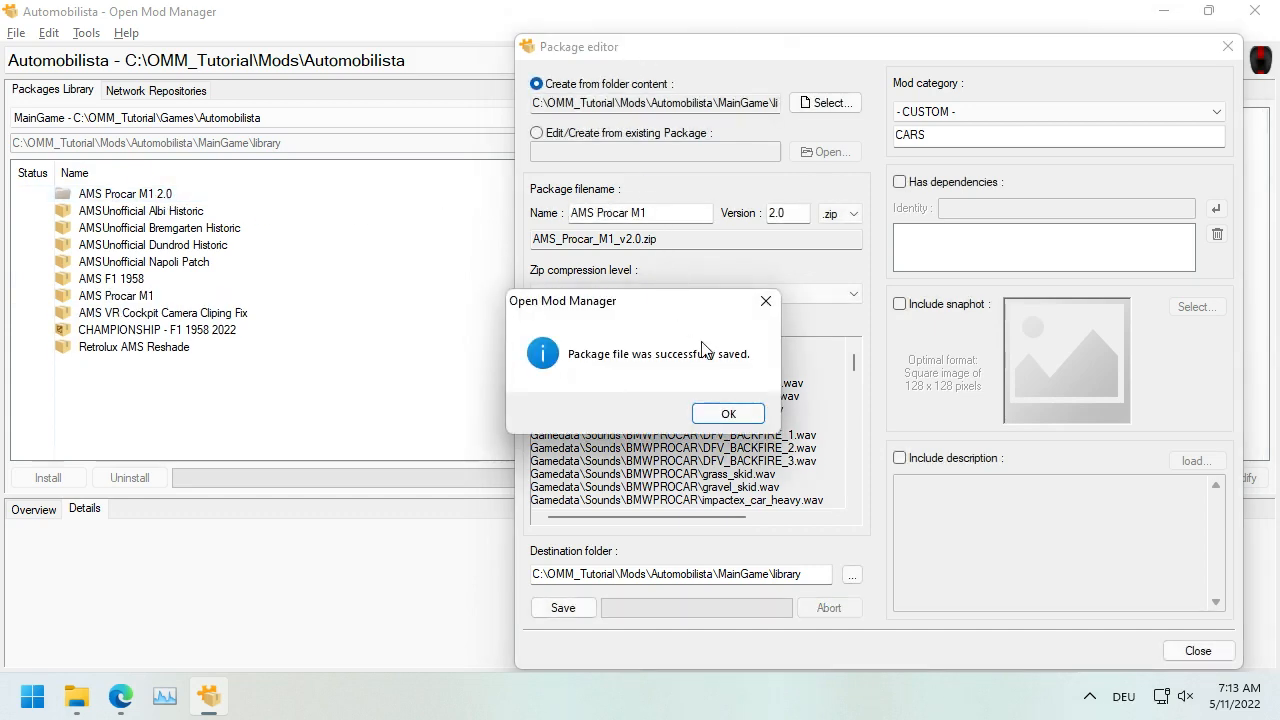
click(750, 418)
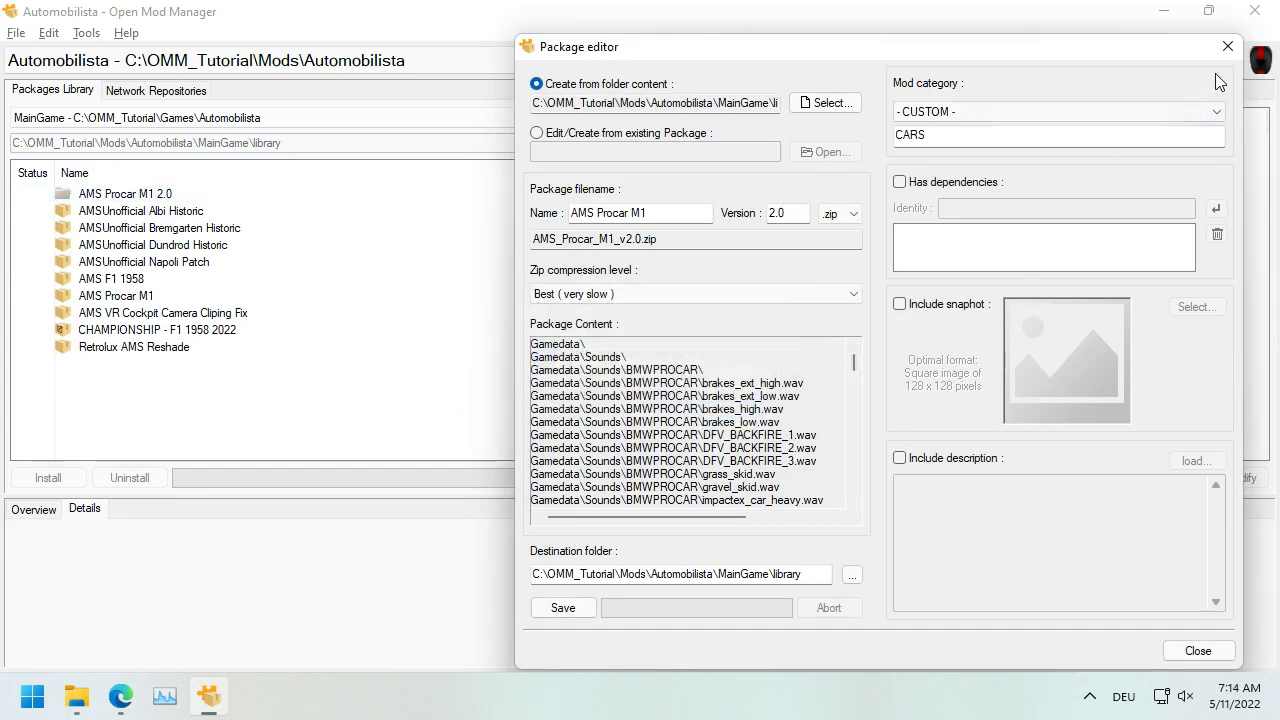
click(1228, 46)
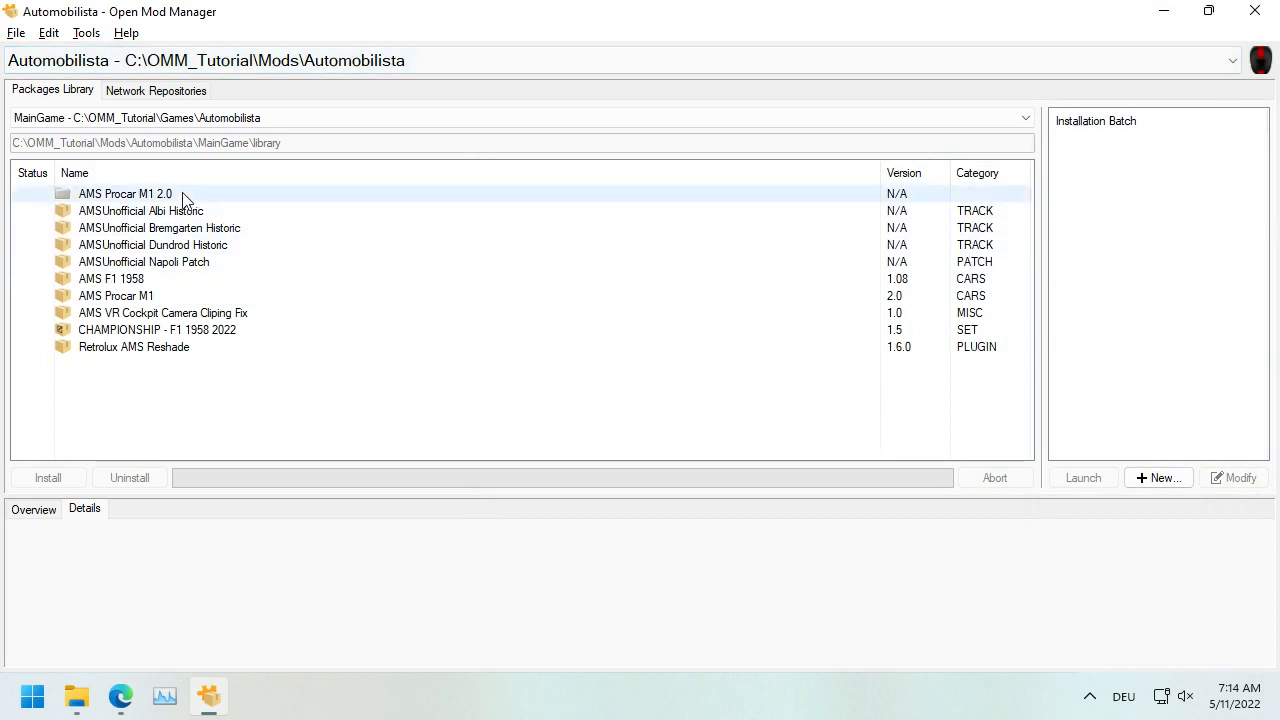
Step: Show the overview of the newly built AMS Procar M1 package in the library
click(140, 312)
click(141, 300)
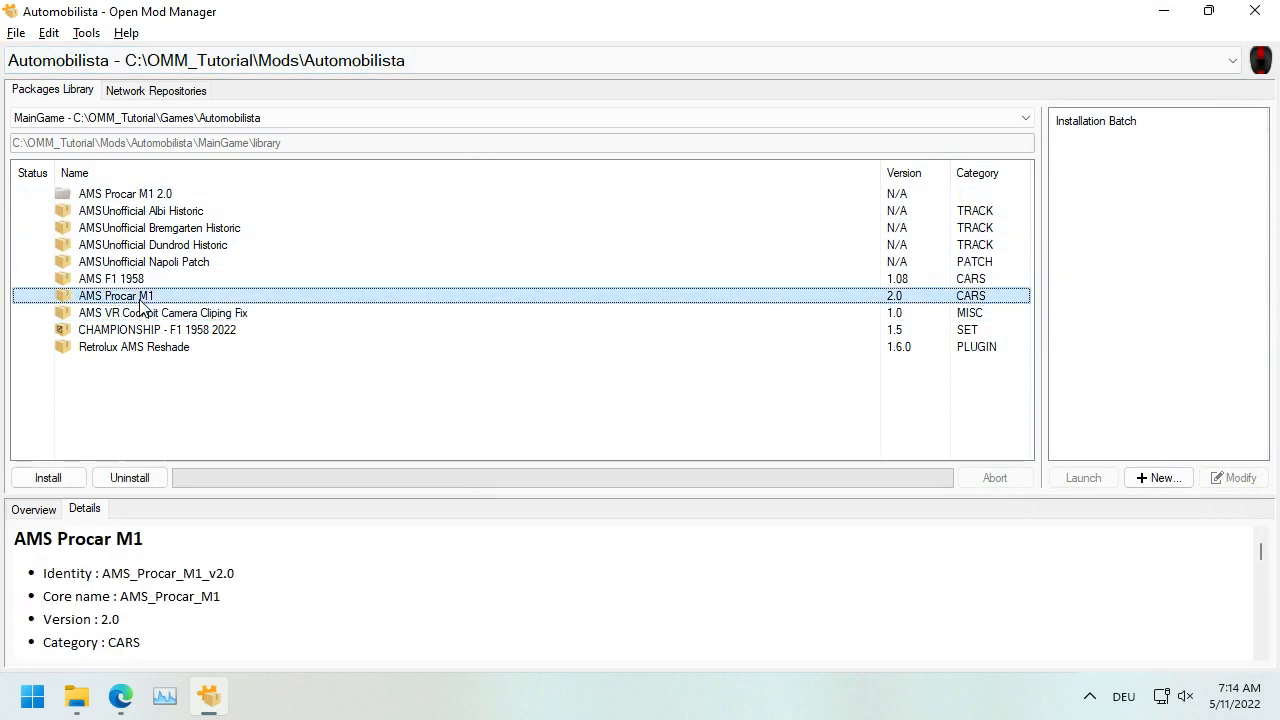
click(33, 510)
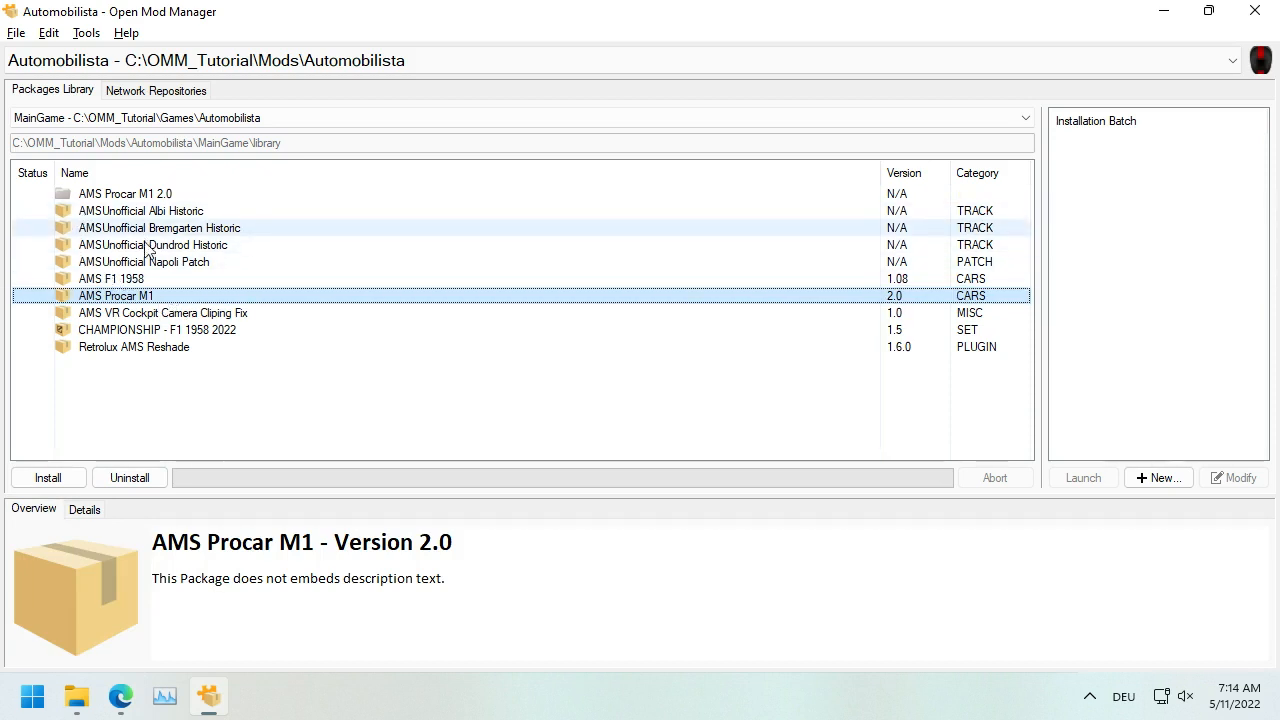
Step: Try to move the AMS Procar M1 2.0 source folder from the package library to the recycle bin
right_click(157, 198)
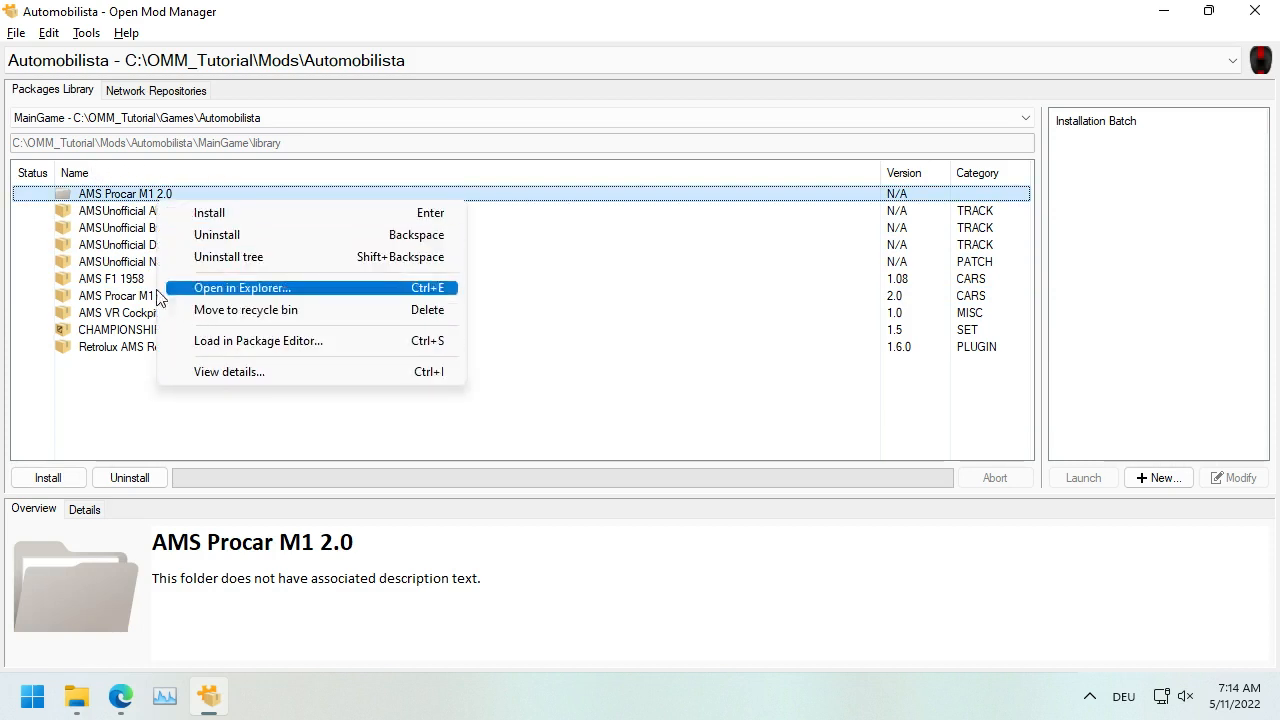
click(117, 200)
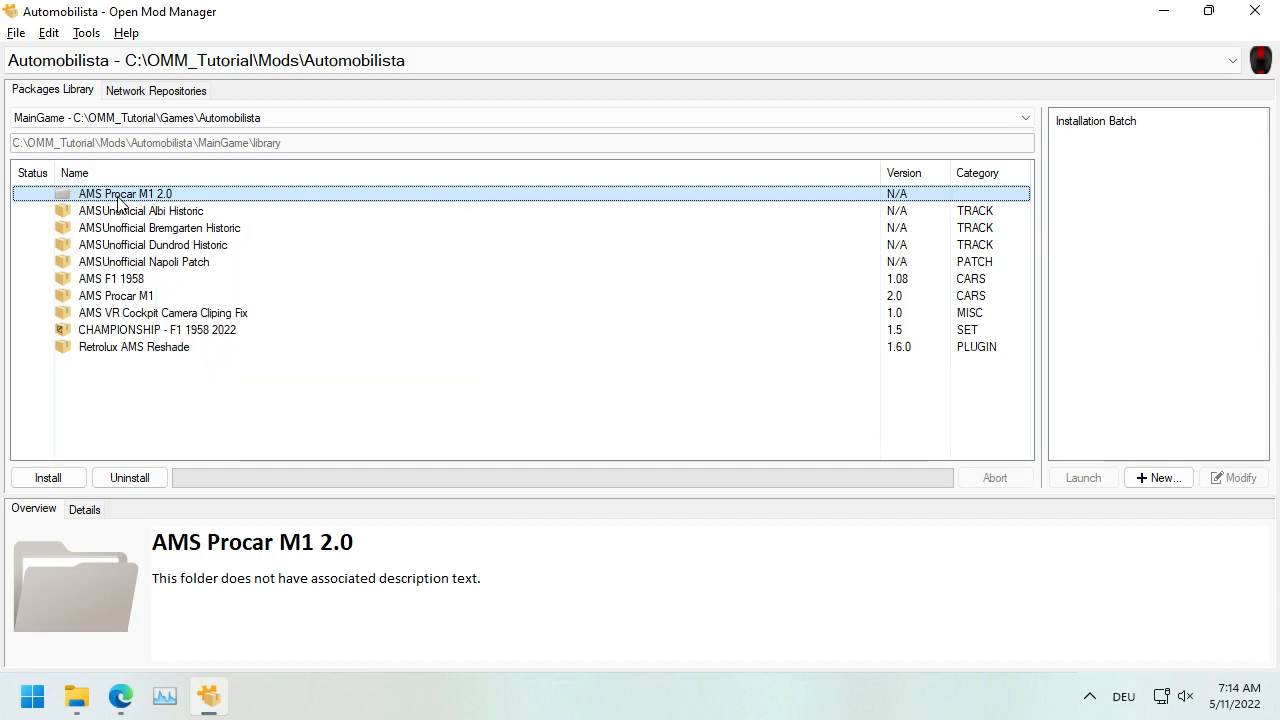
key(Delete)
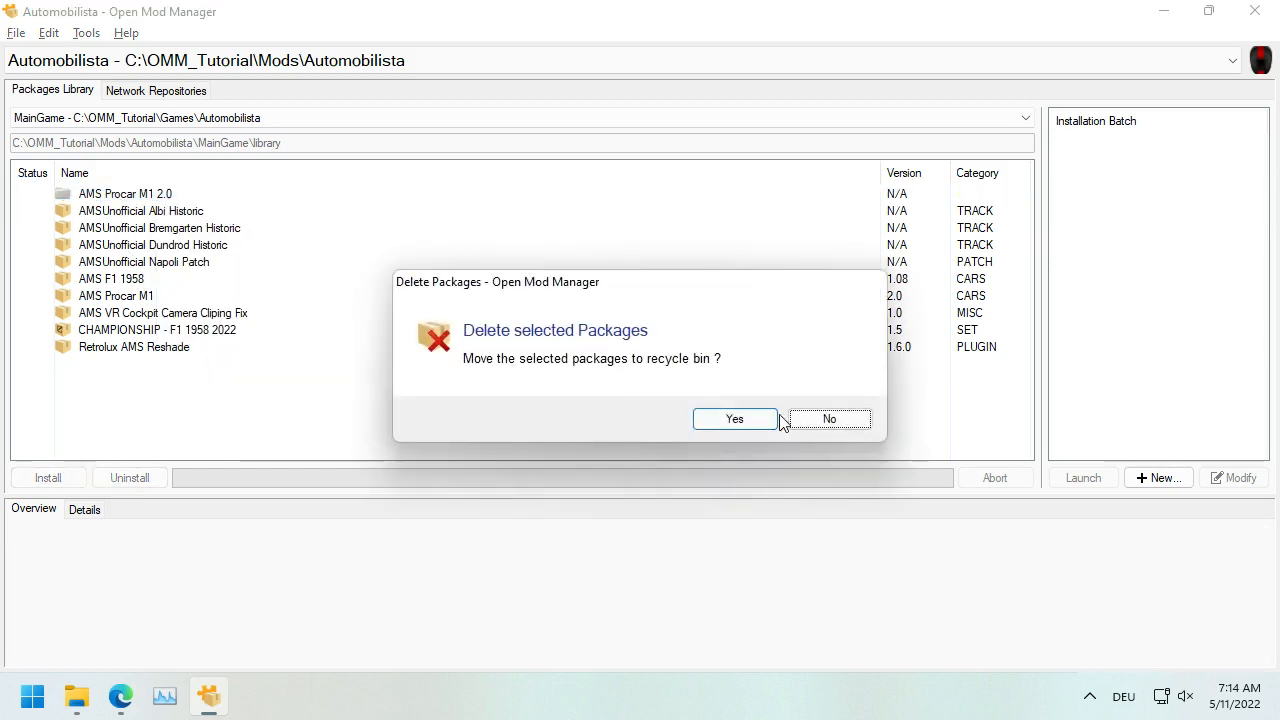
click(763, 419)
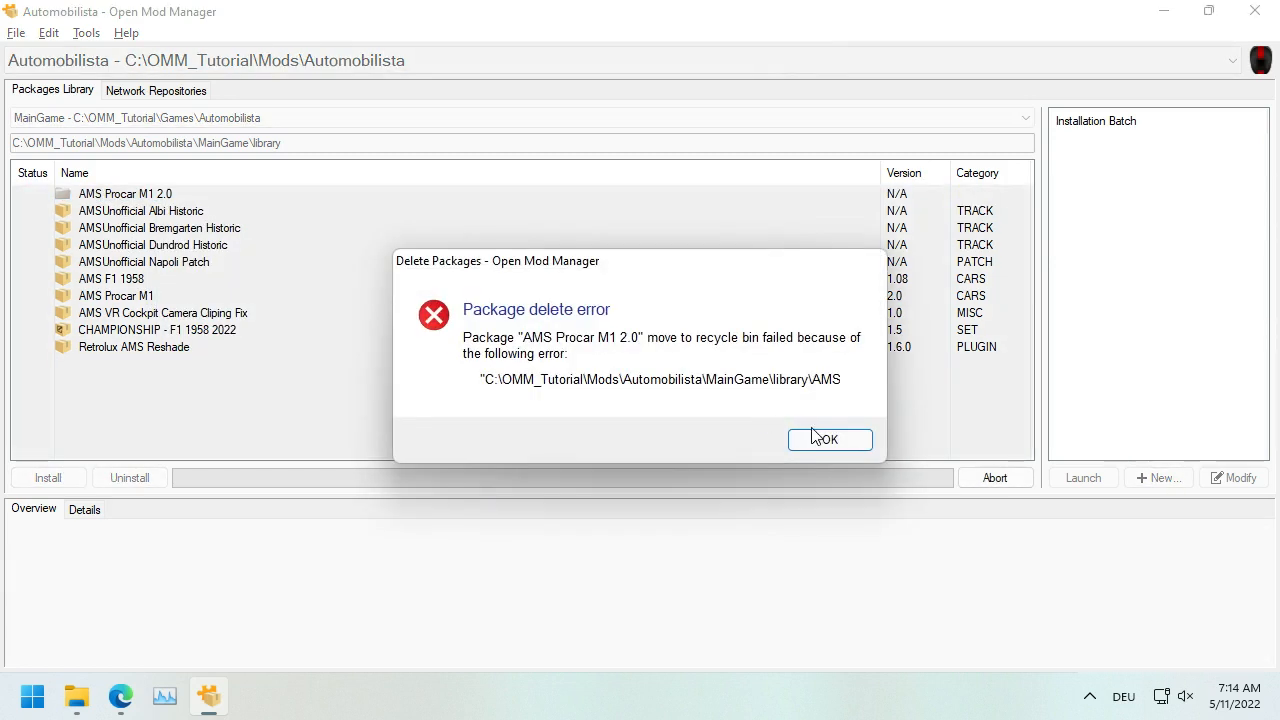
click(817, 438)
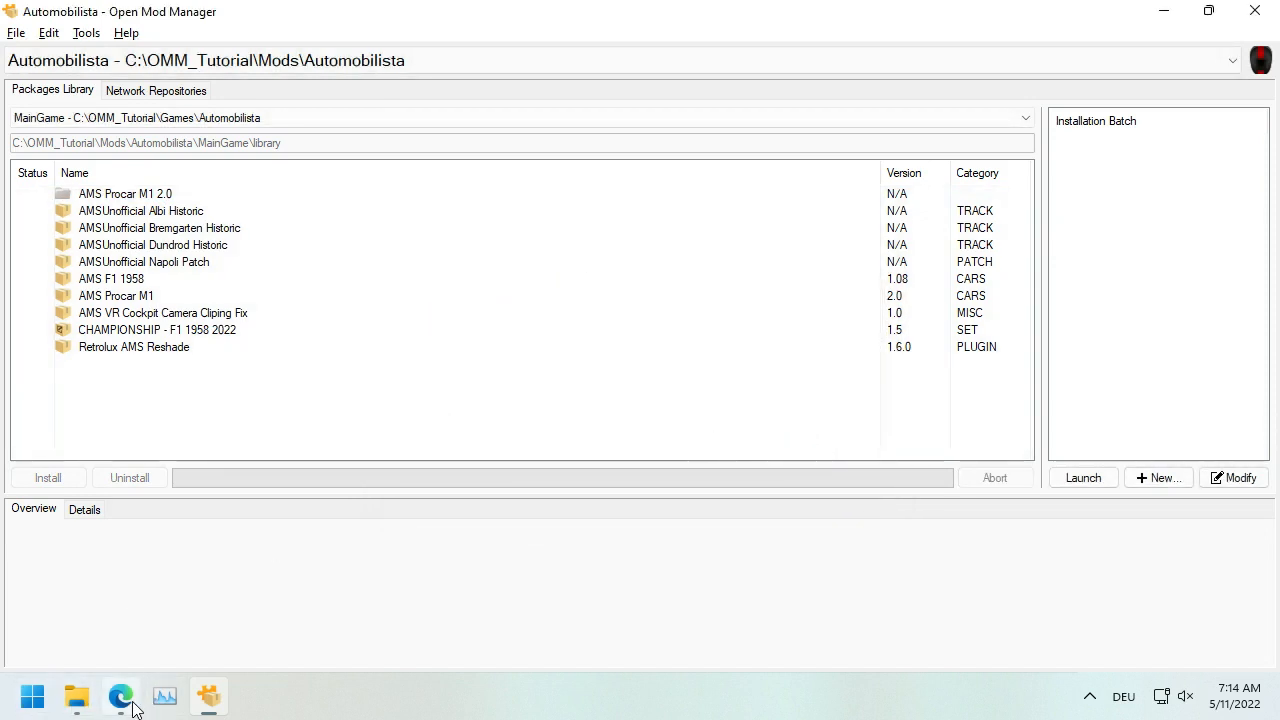
Step: Point File Explorer at the Library folder itself, and move the AMS Procar M1 2.0 source folder to the recycle bin from Open Mod Manager
click(77, 697)
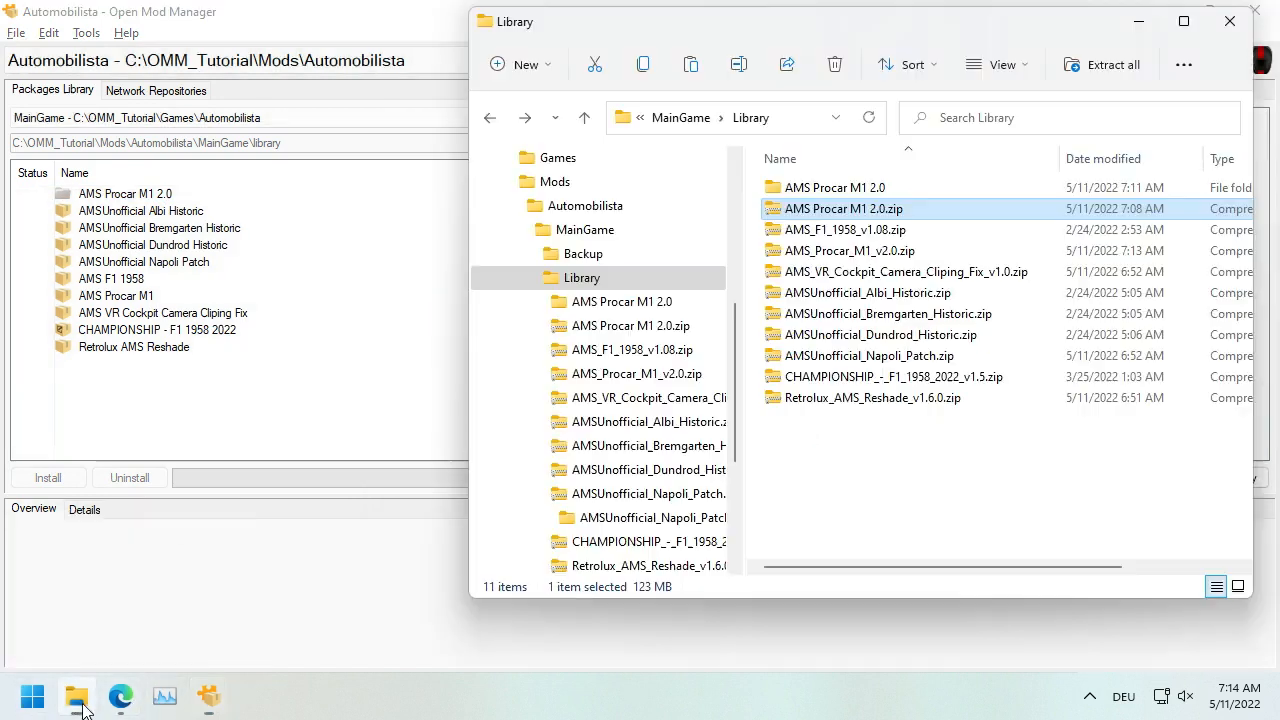
click(636, 258)
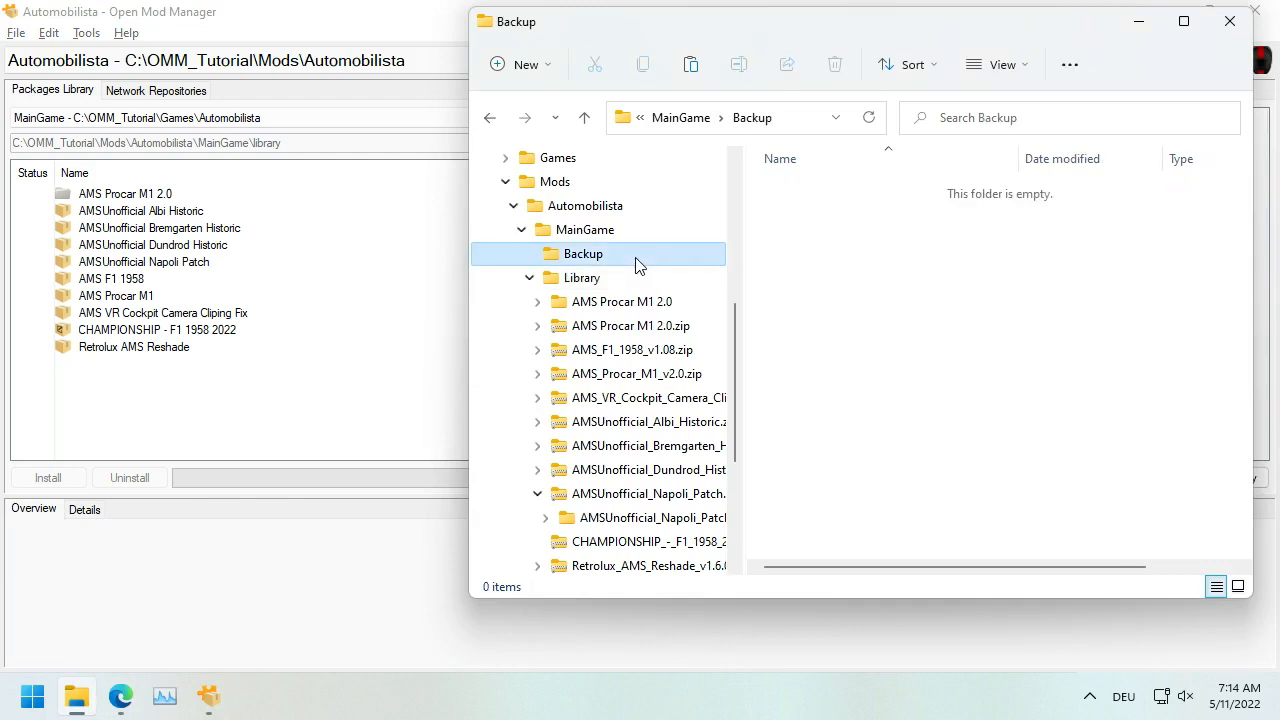
click(574, 280)
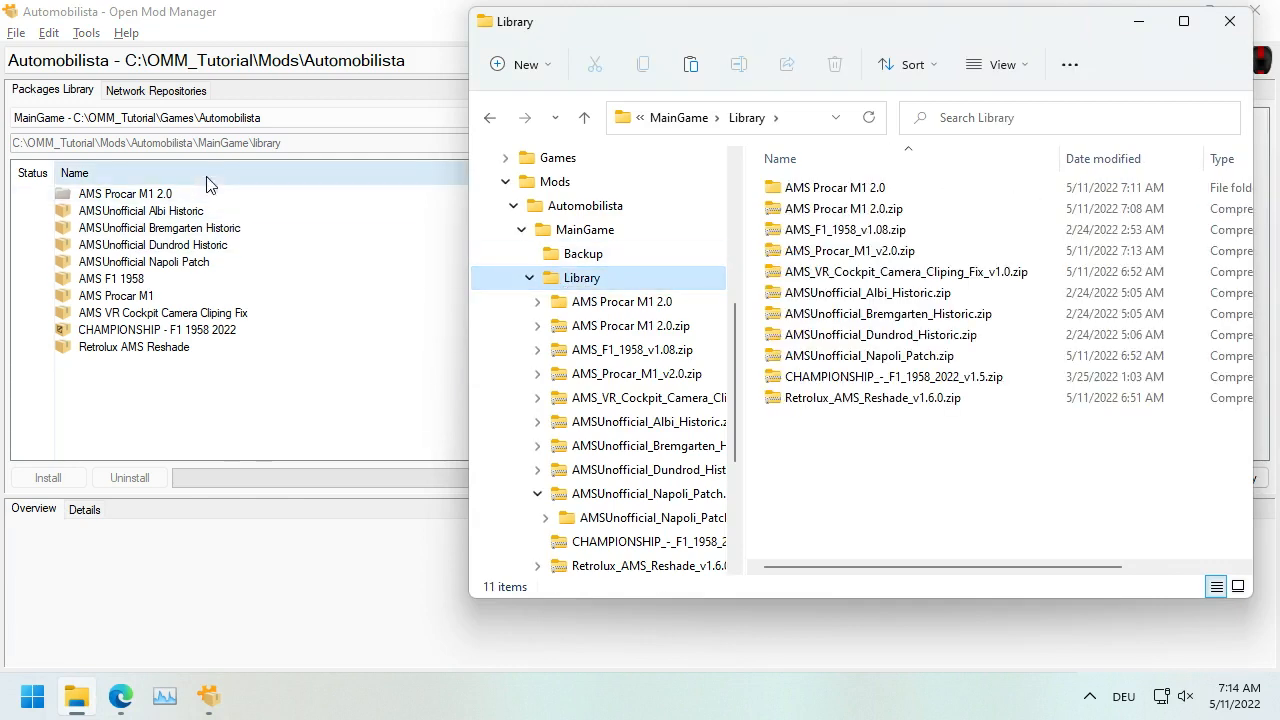
click(197, 193)
key(Delete)
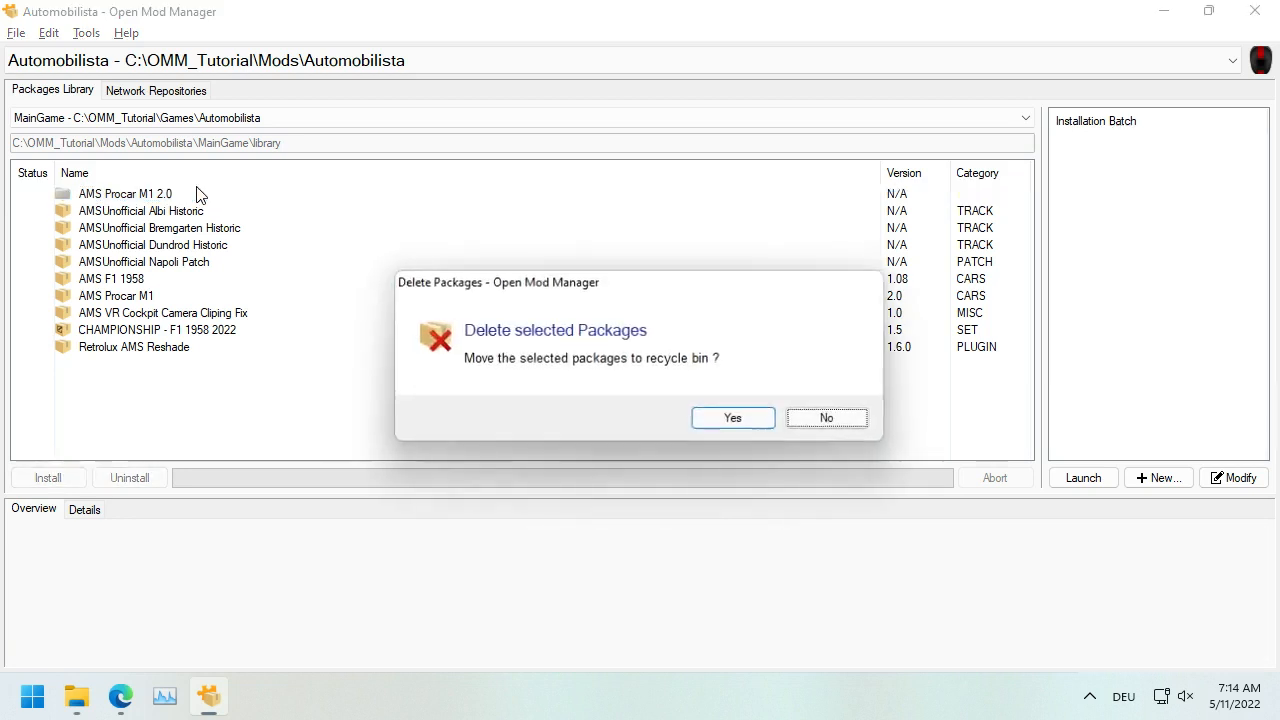
click(735, 418)
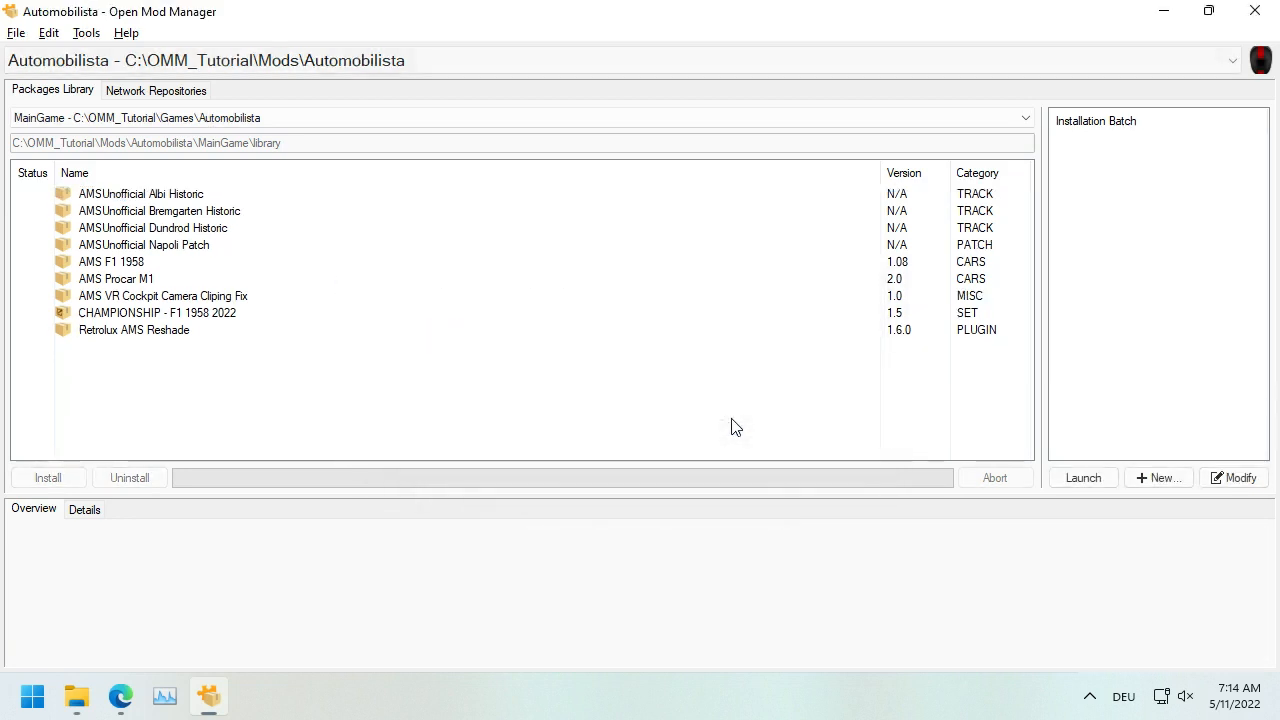
Step: Install the AMS Procar M1 package into the Automobilista game folder
click(134, 281)
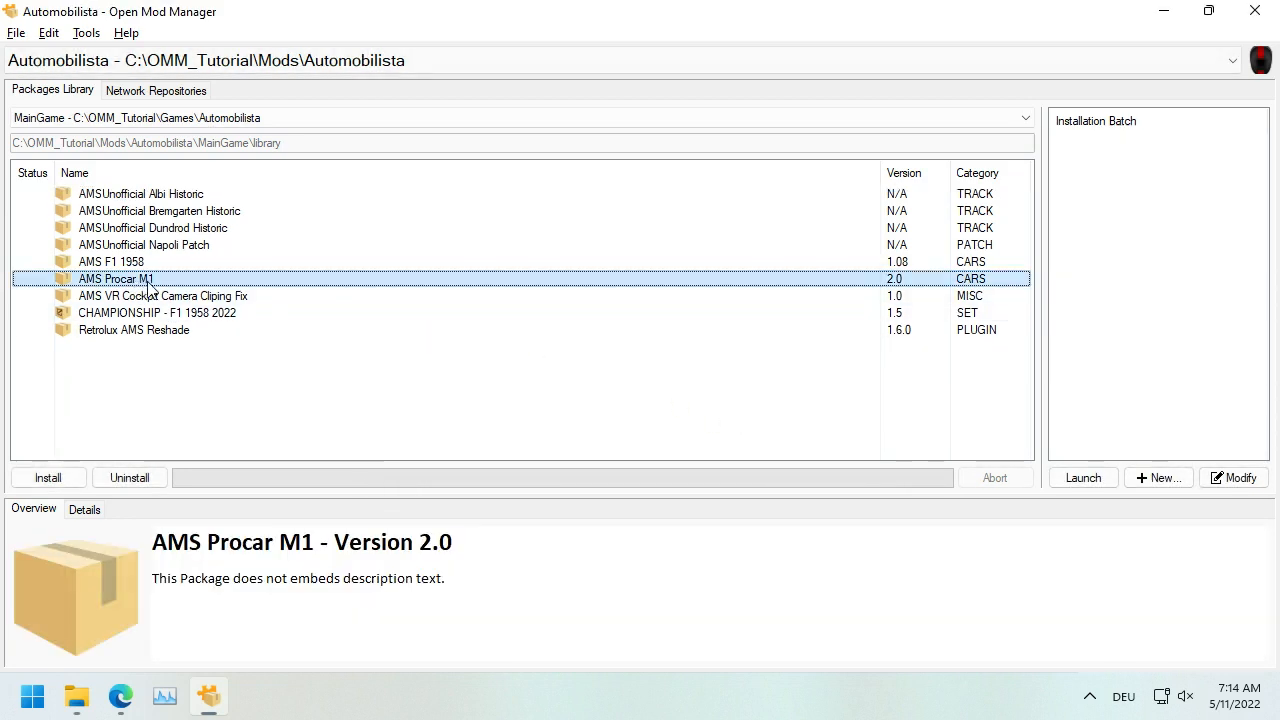
double_click(151, 281)
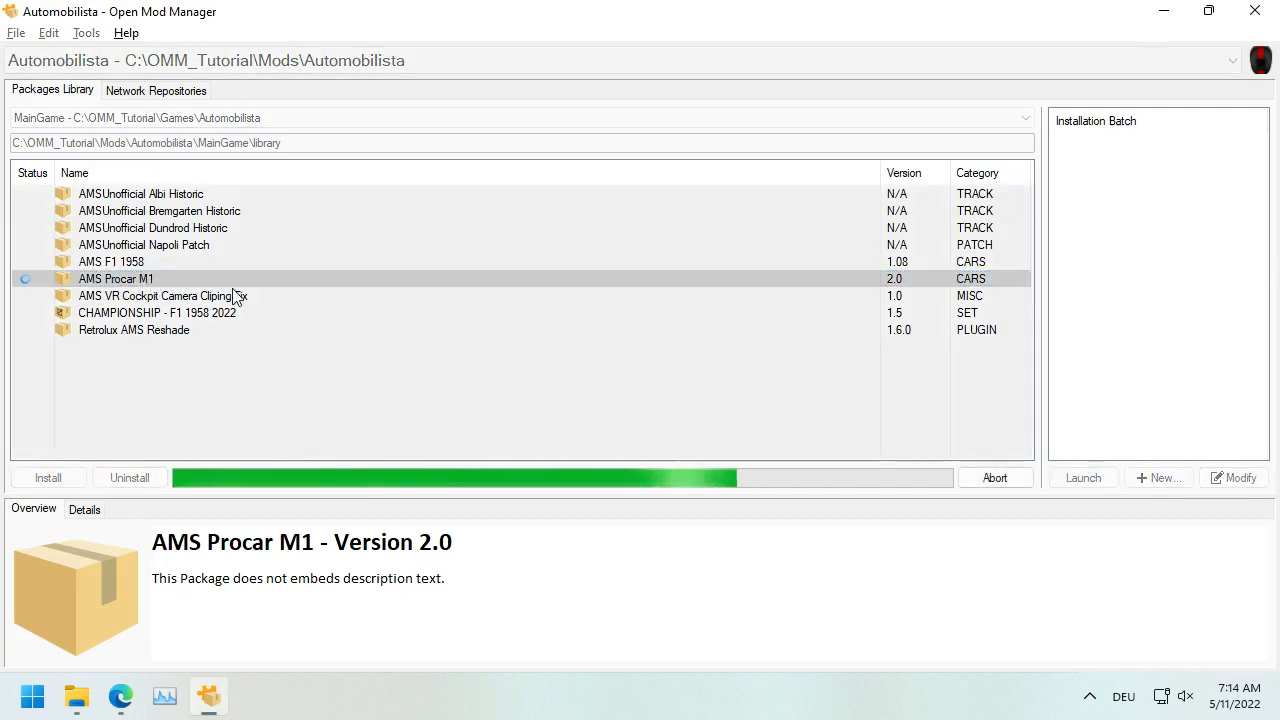
Step: Examine the installed mod files in the Games\Automobilista folder down to Gamedata\Vehicles in File Explorer, and minimize the window
click(77, 696)
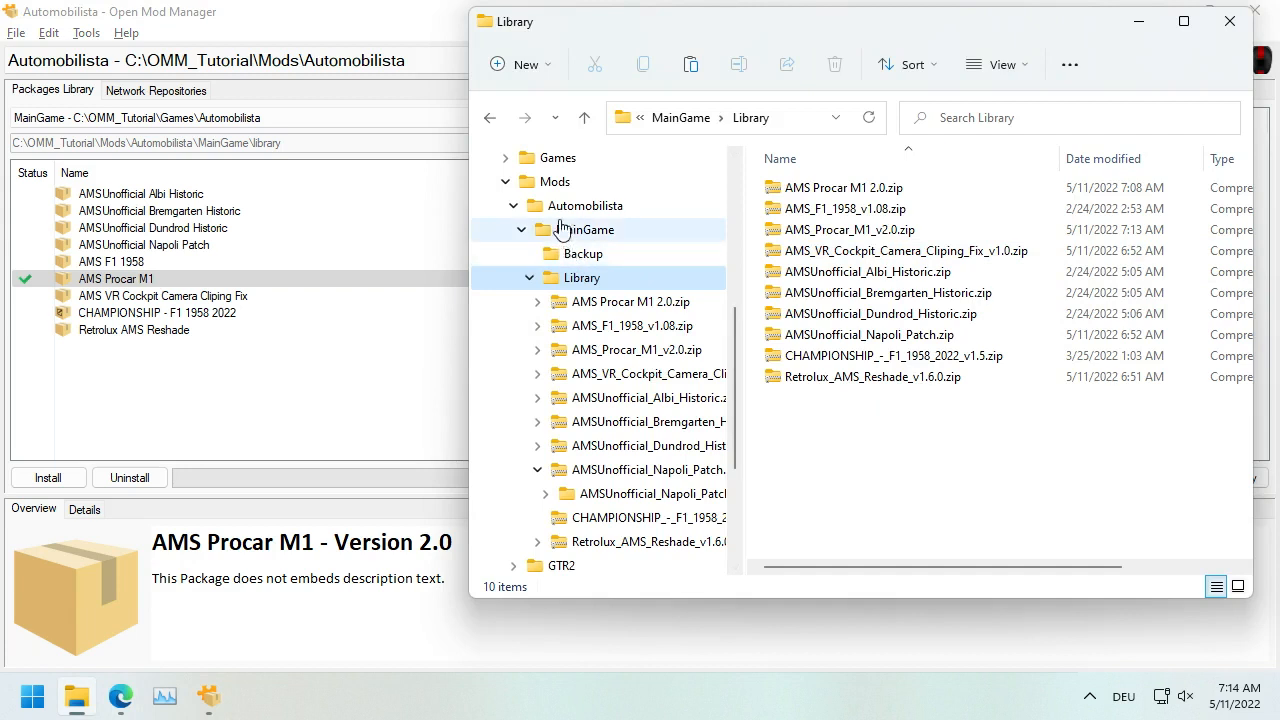
click(545, 162)
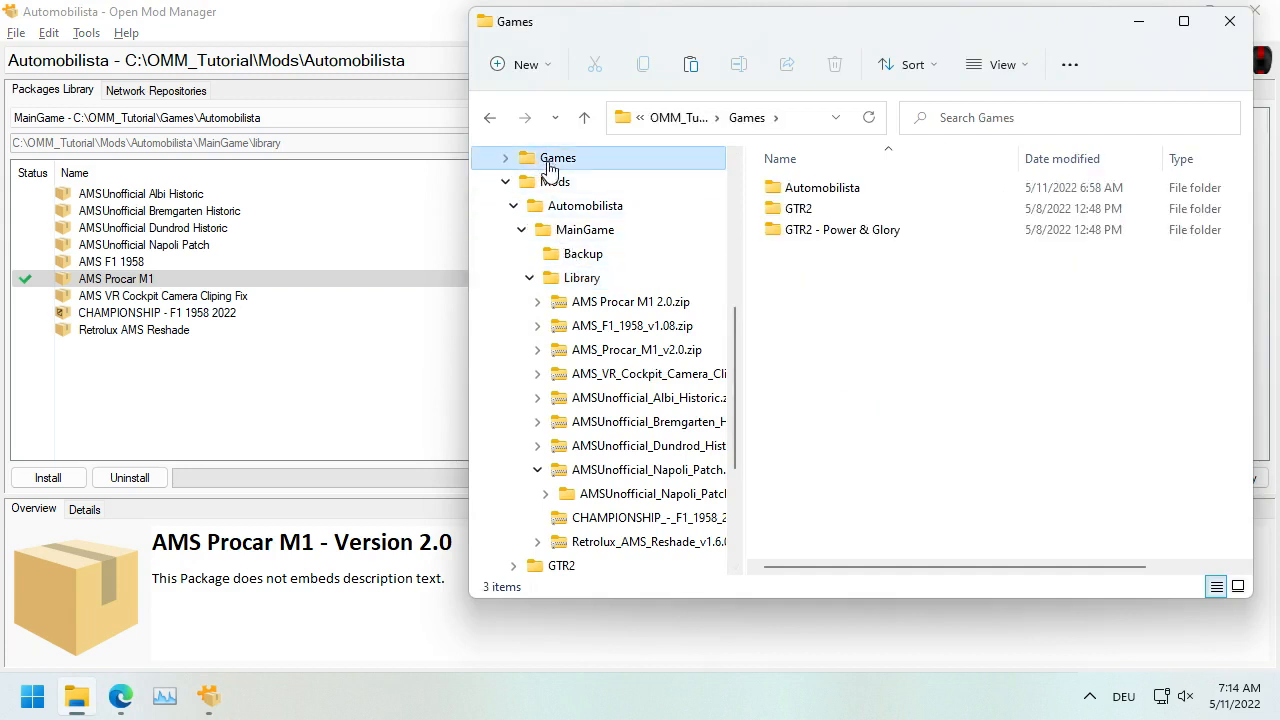
double_click(800, 190)
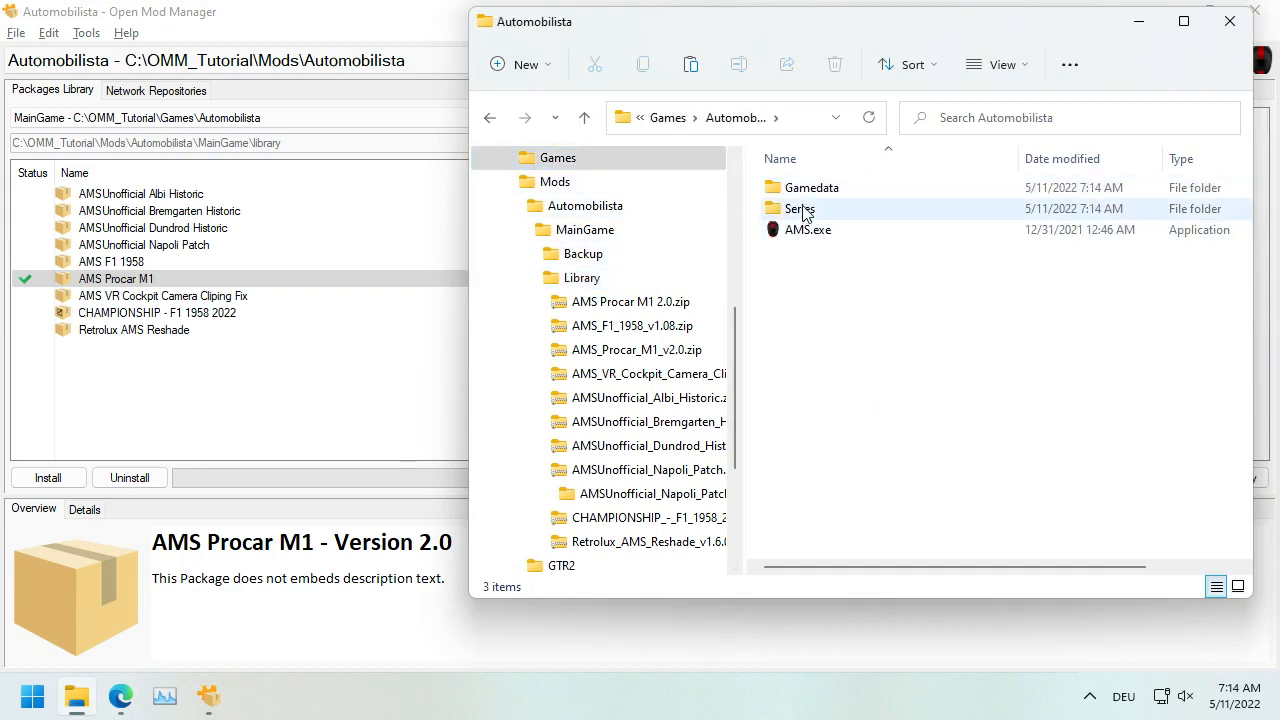
double_click(812, 196)
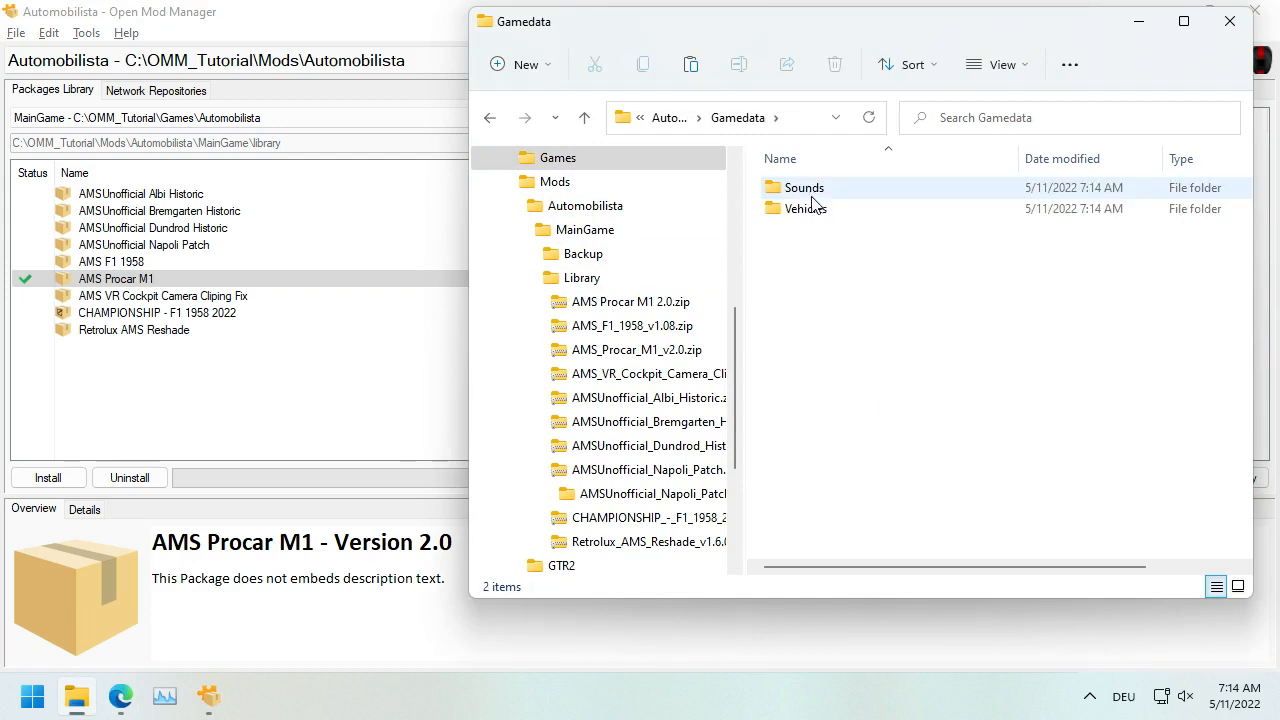
double_click(810, 210)
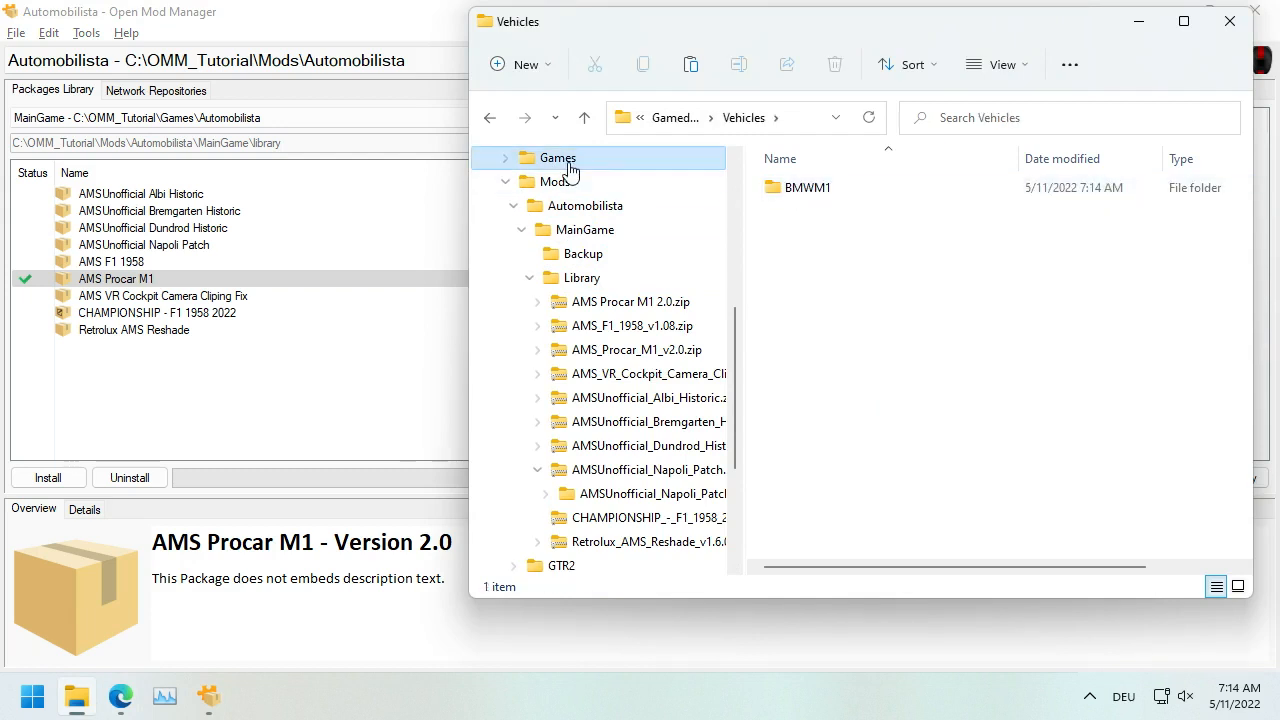
click(499, 129)
click(499, 129)
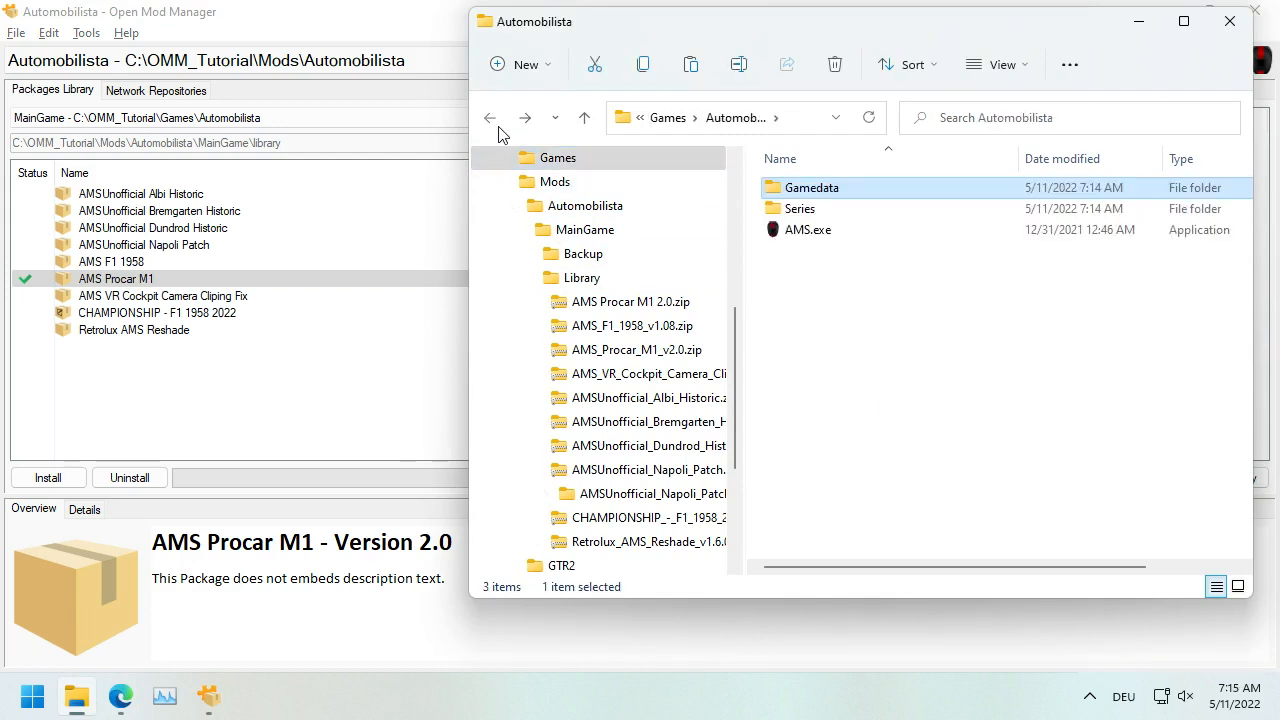
click(499, 128)
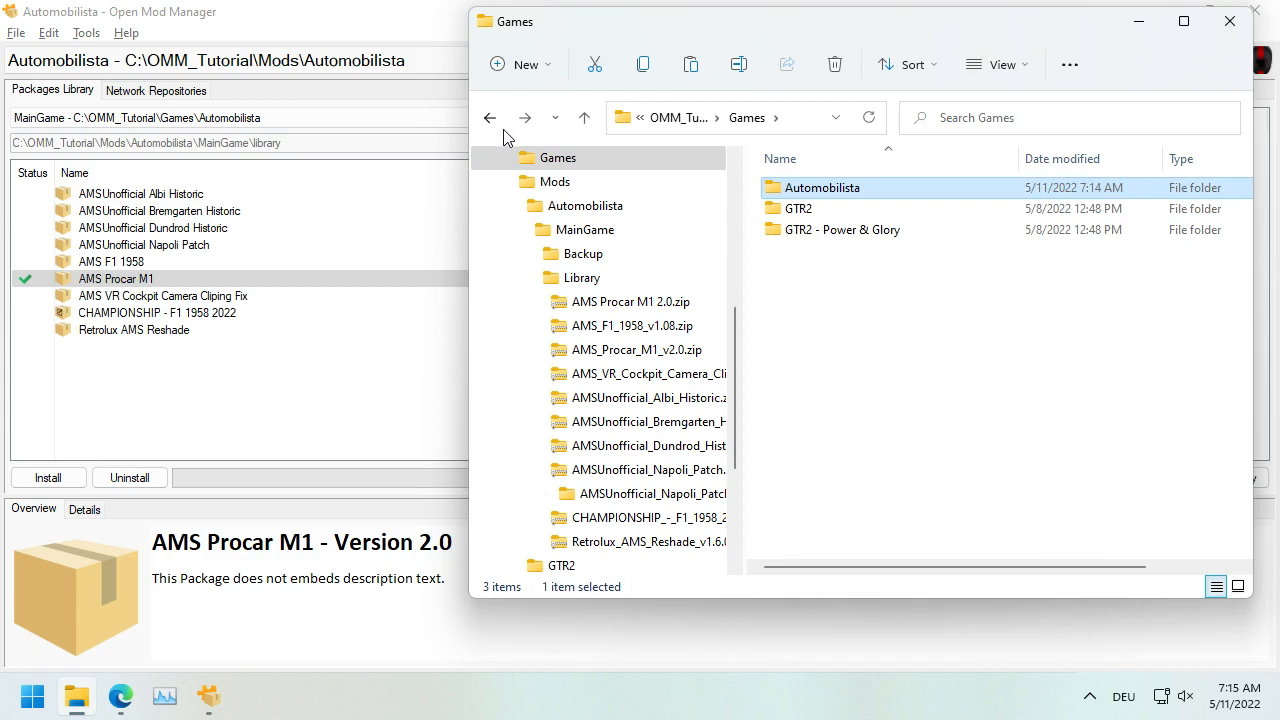
click(1138, 22)
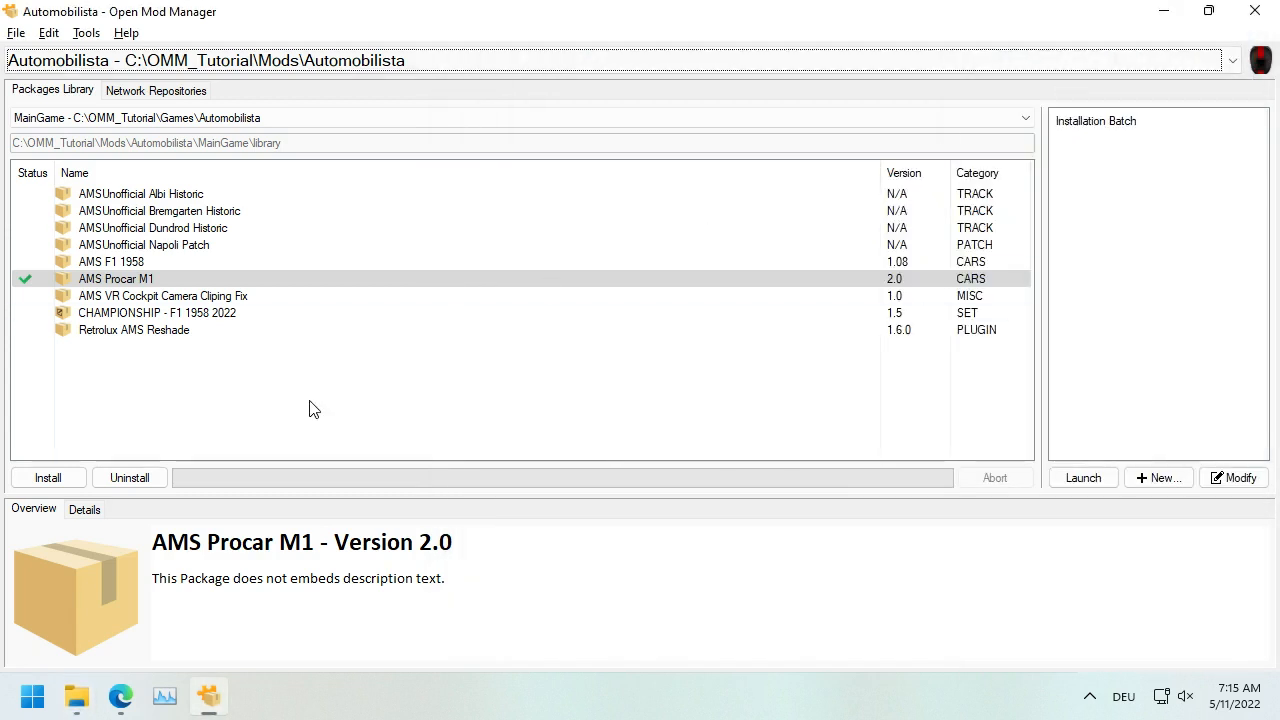
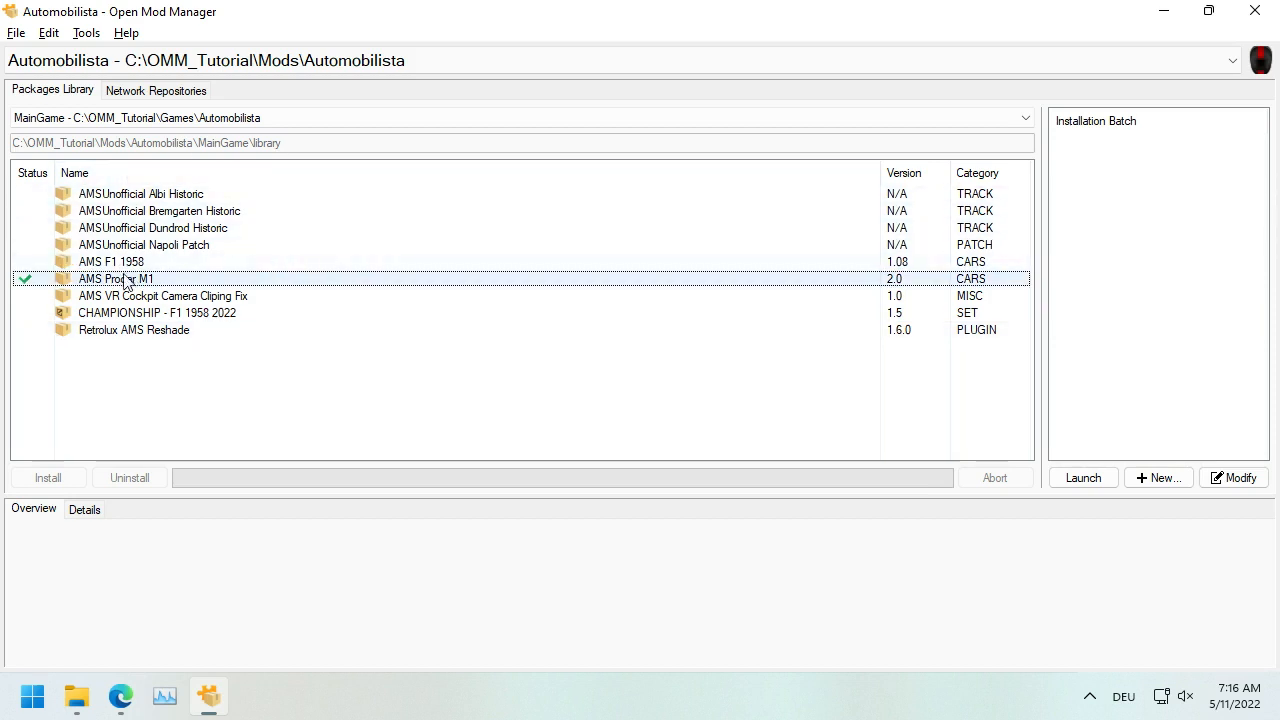
Step: Uninstall the AMS Procar M1 package from the game
click(82, 281)
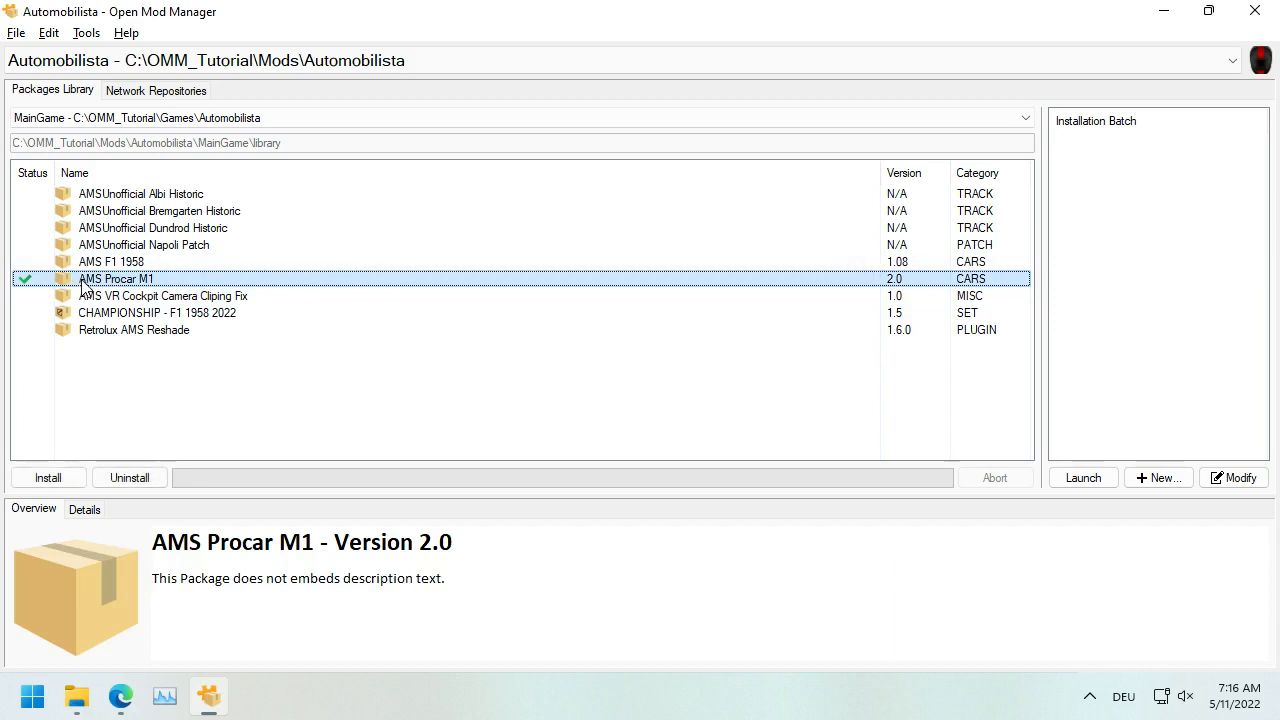
click(175, 378)
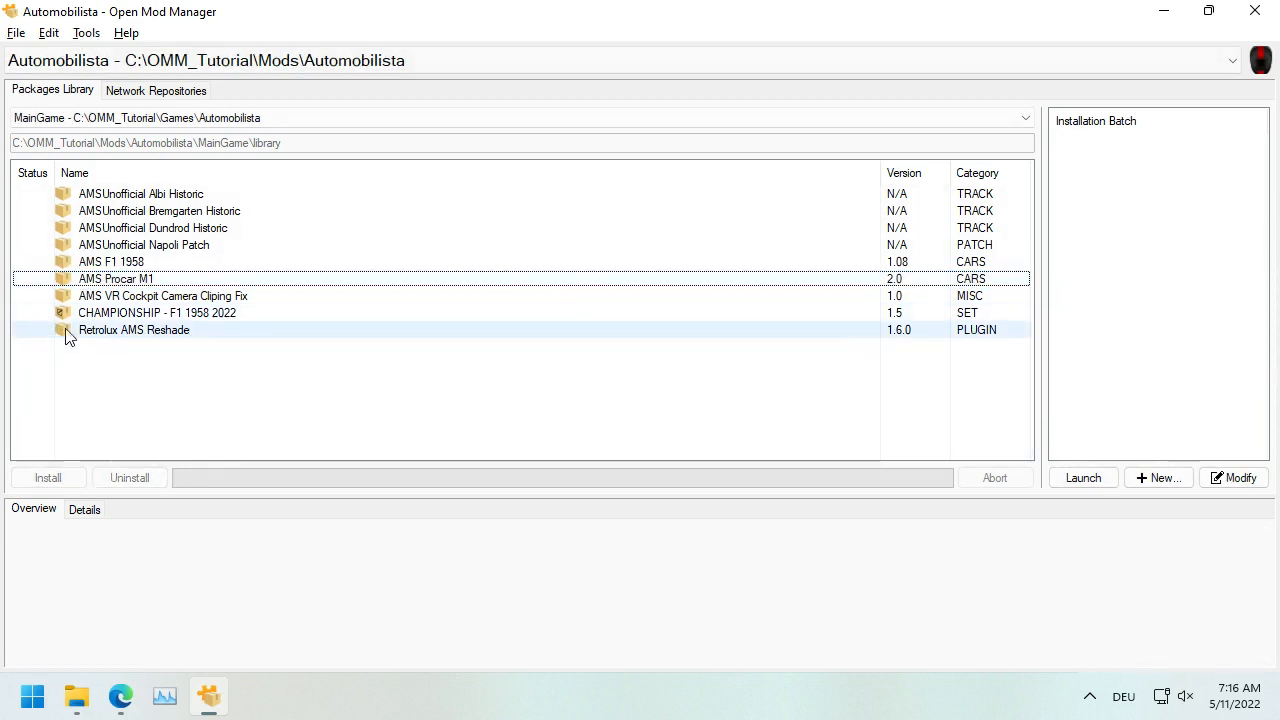
Step: View the Retrolux AMS Reshade package's overview with its picture and description, and clear the selection
click(172, 340)
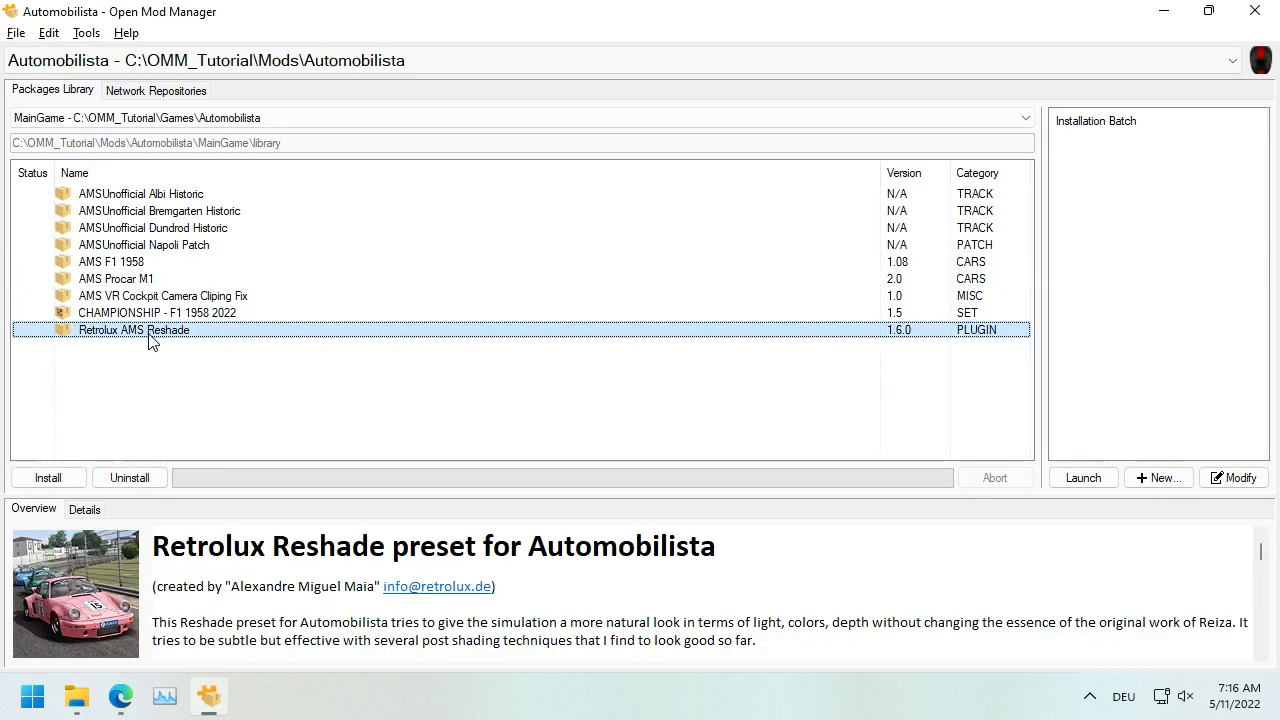
right_click(150, 340)
click(103, 347)
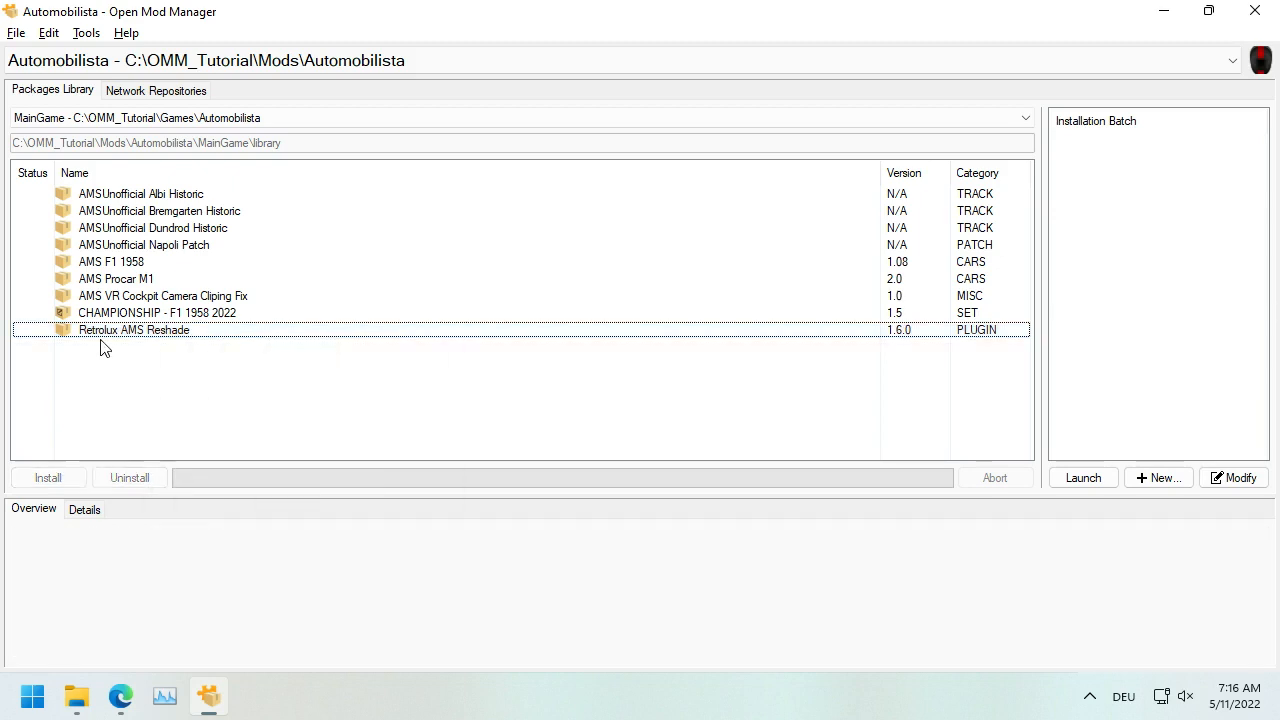
click(105, 334)
click(394, 371)
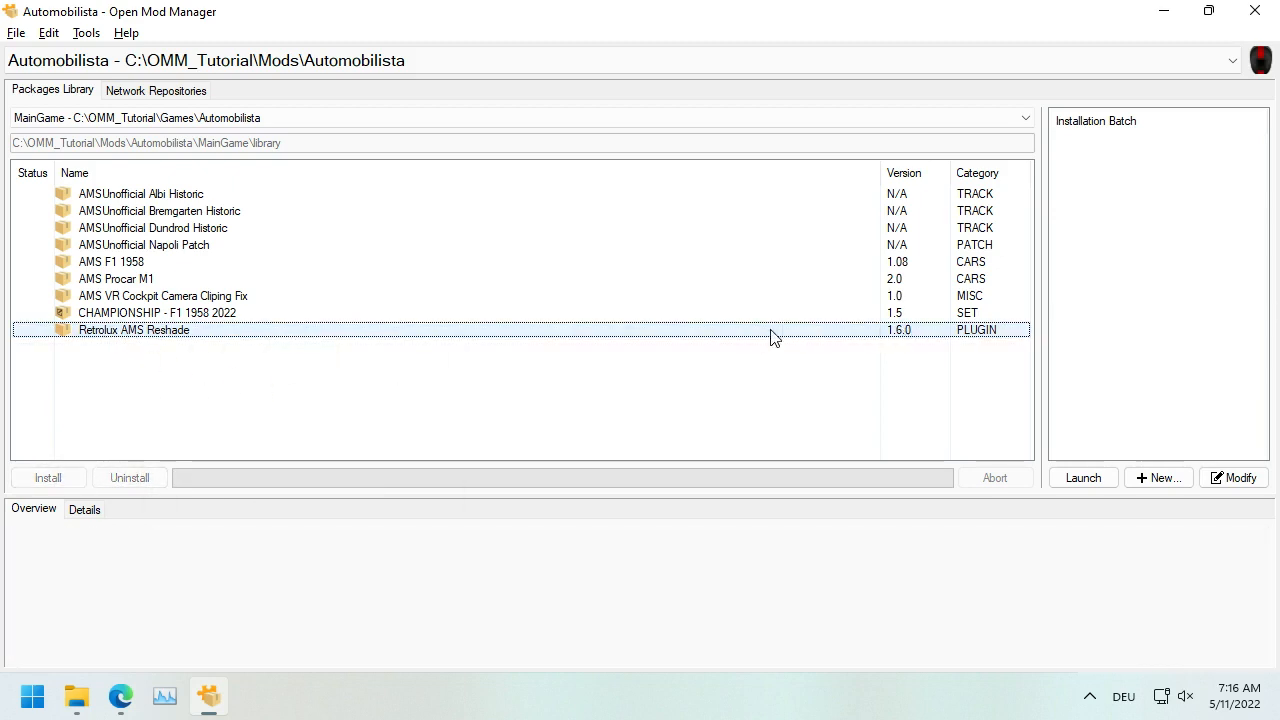
click(189, 331)
click(197, 378)
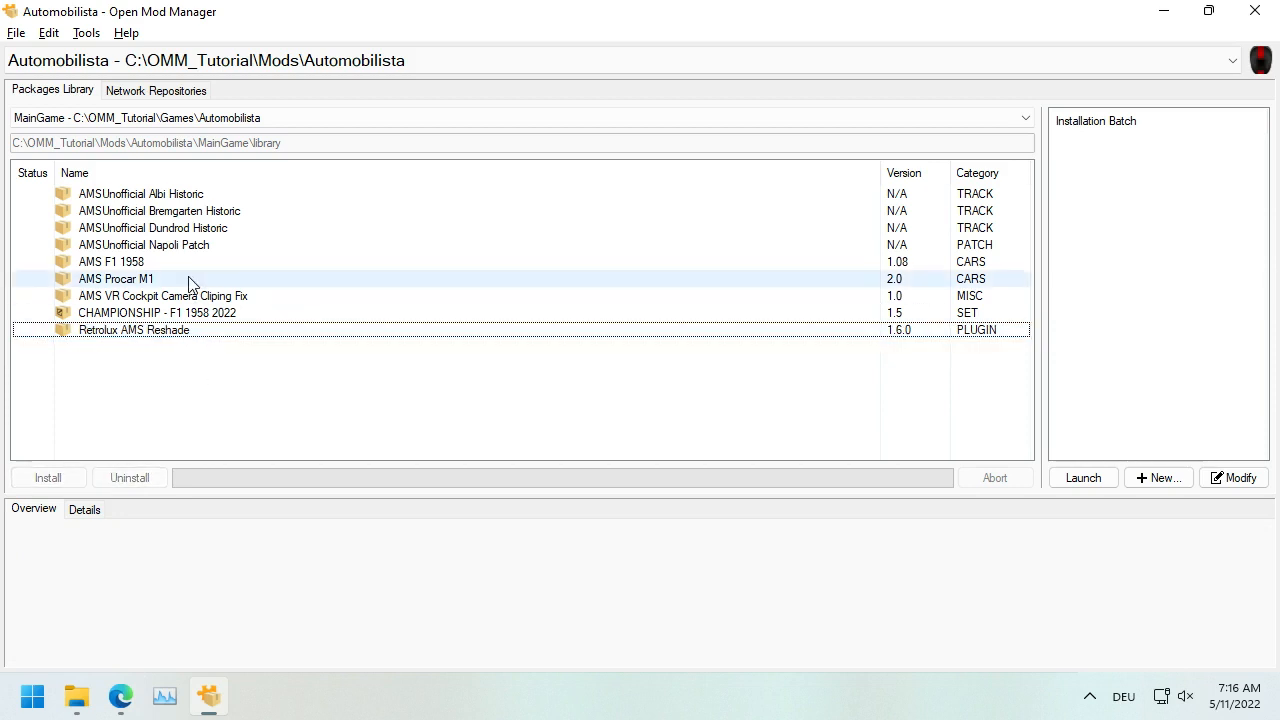
Step: Switch to File Explorer, open the OMM_Tutorial\Workspace folder, and examine the Retrolux_AMS_Reshade folder and its accompanying JPG and text files
click(77, 697)
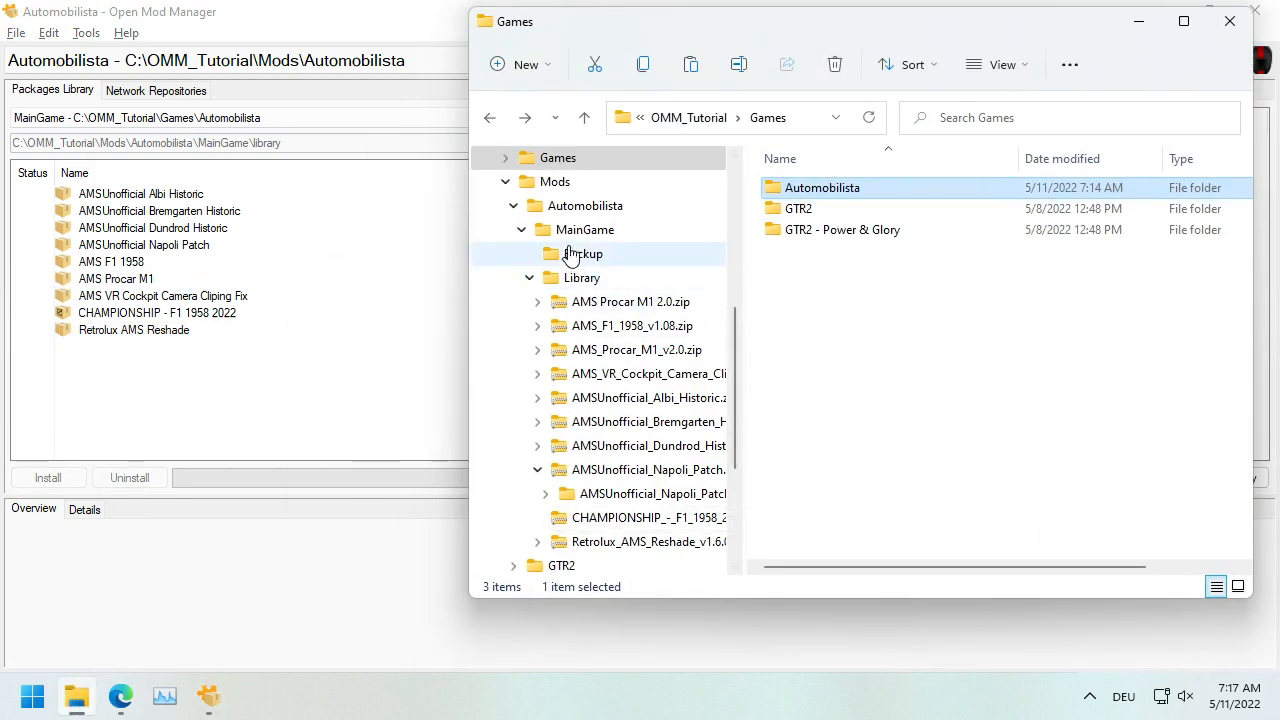
scroll(566, 177, up, 2)
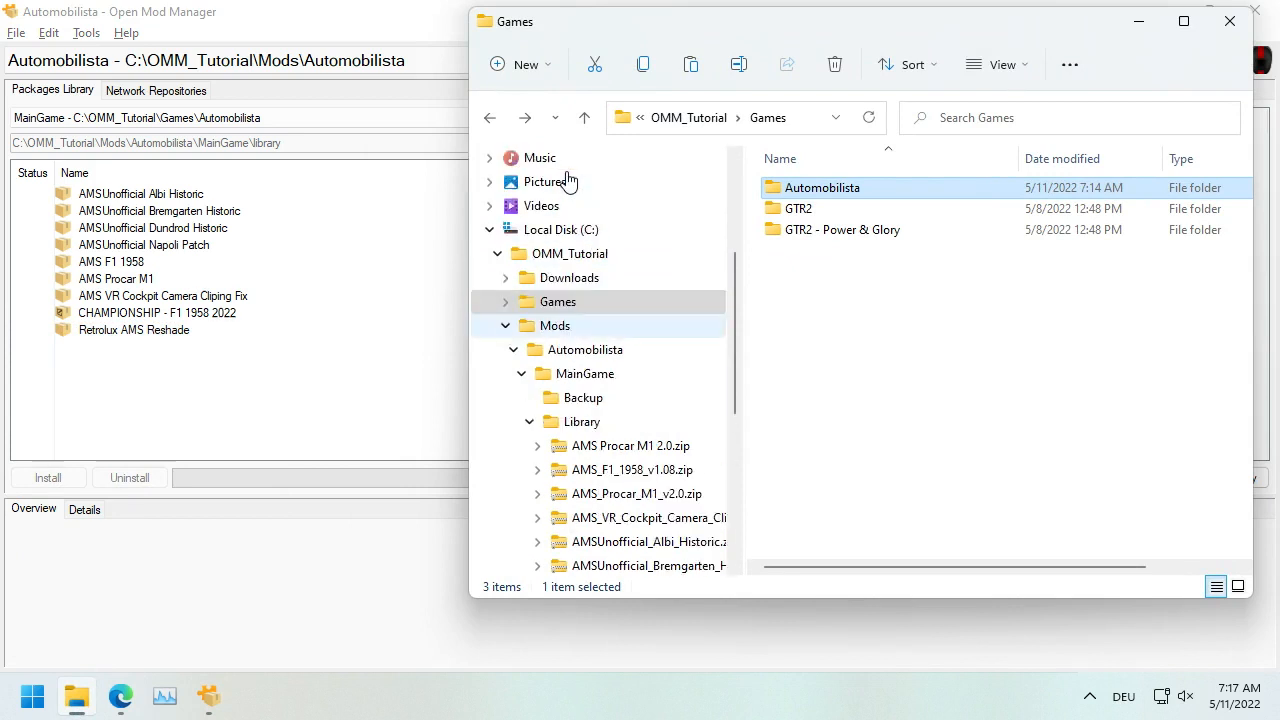
click(600, 256)
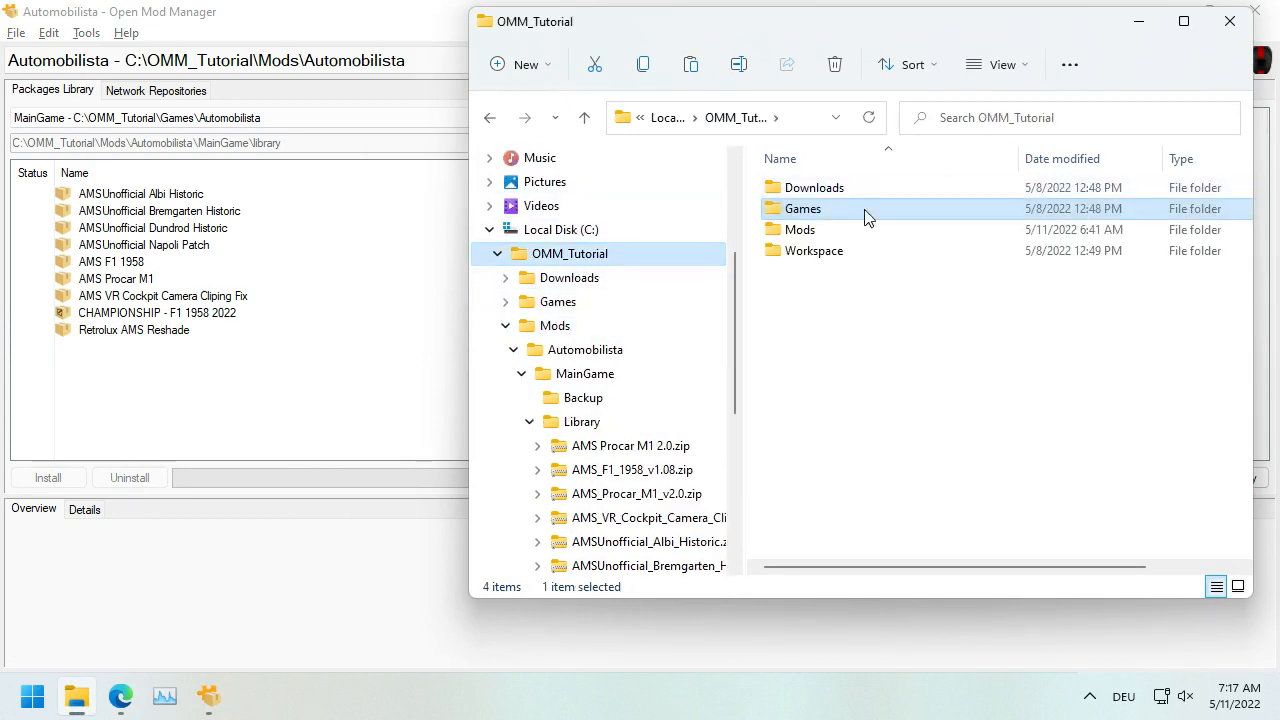
double_click(820, 251)
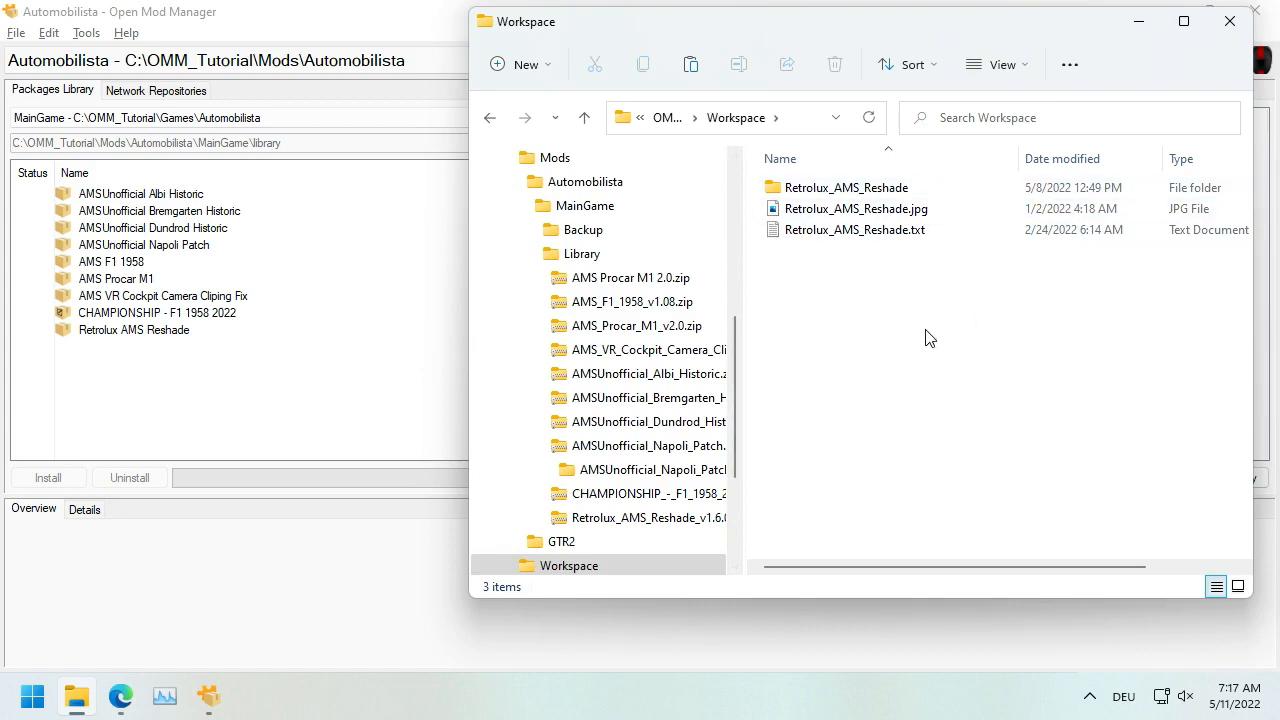
click(815, 190)
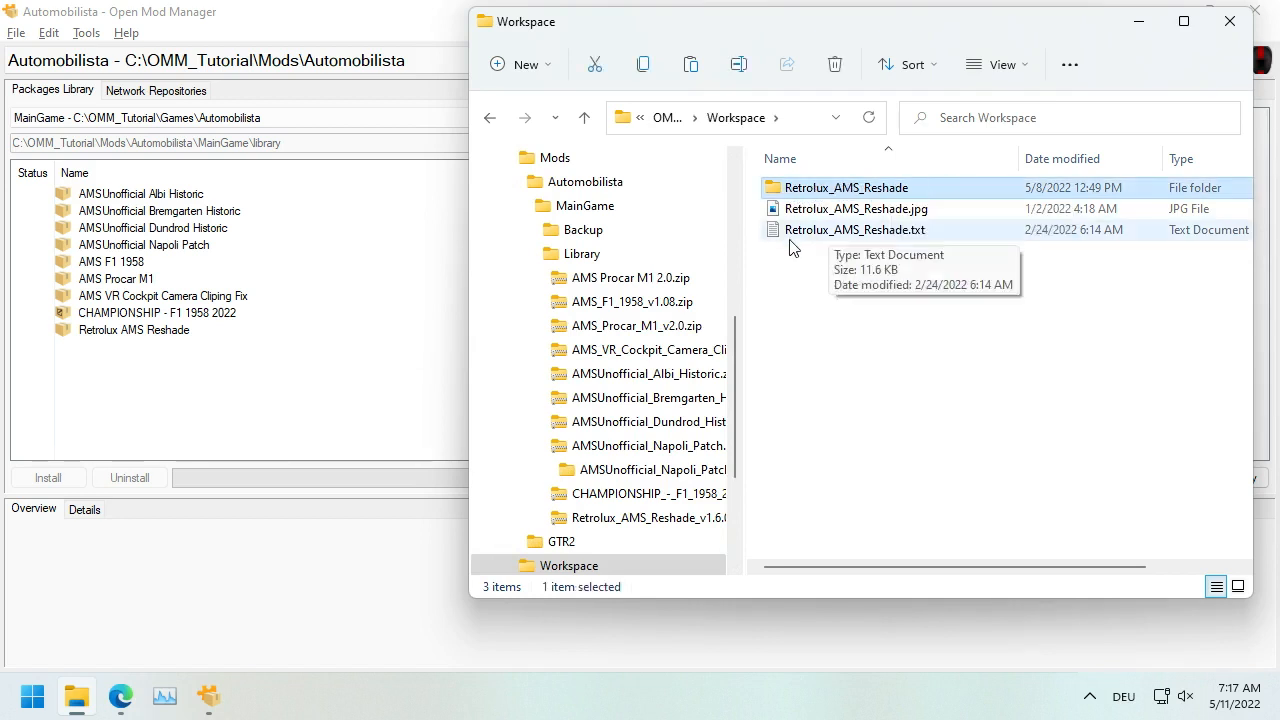
click(860, 210)
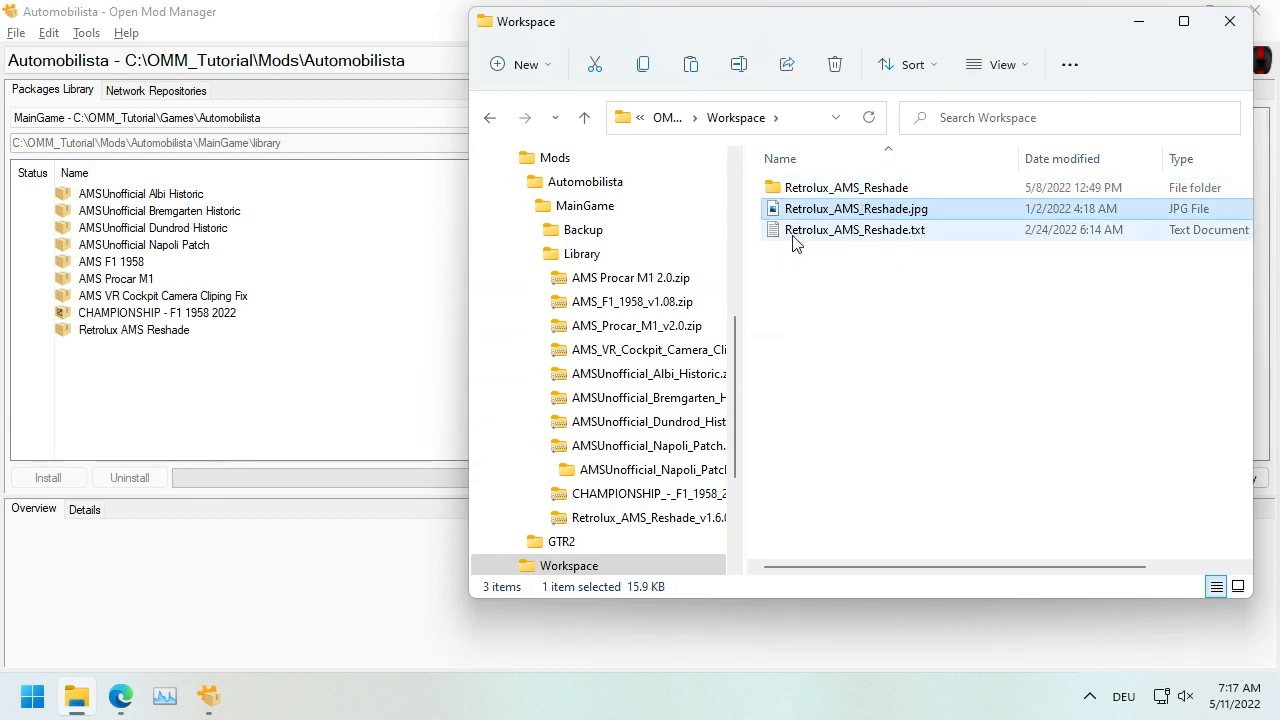
Step: Examine the contents of the Retrolux_AMS_Reshade source folder, return to the Workspace folder, and clear the selection
double_click(815, 190)
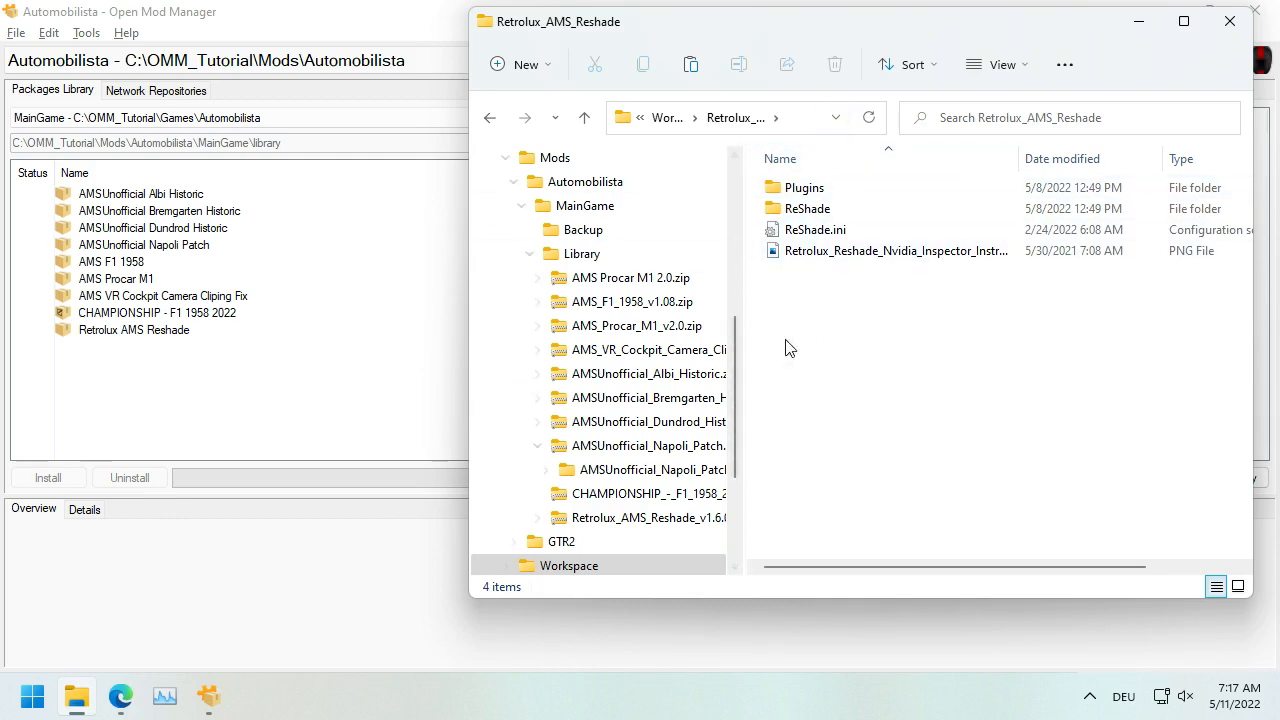
click(490, 117)
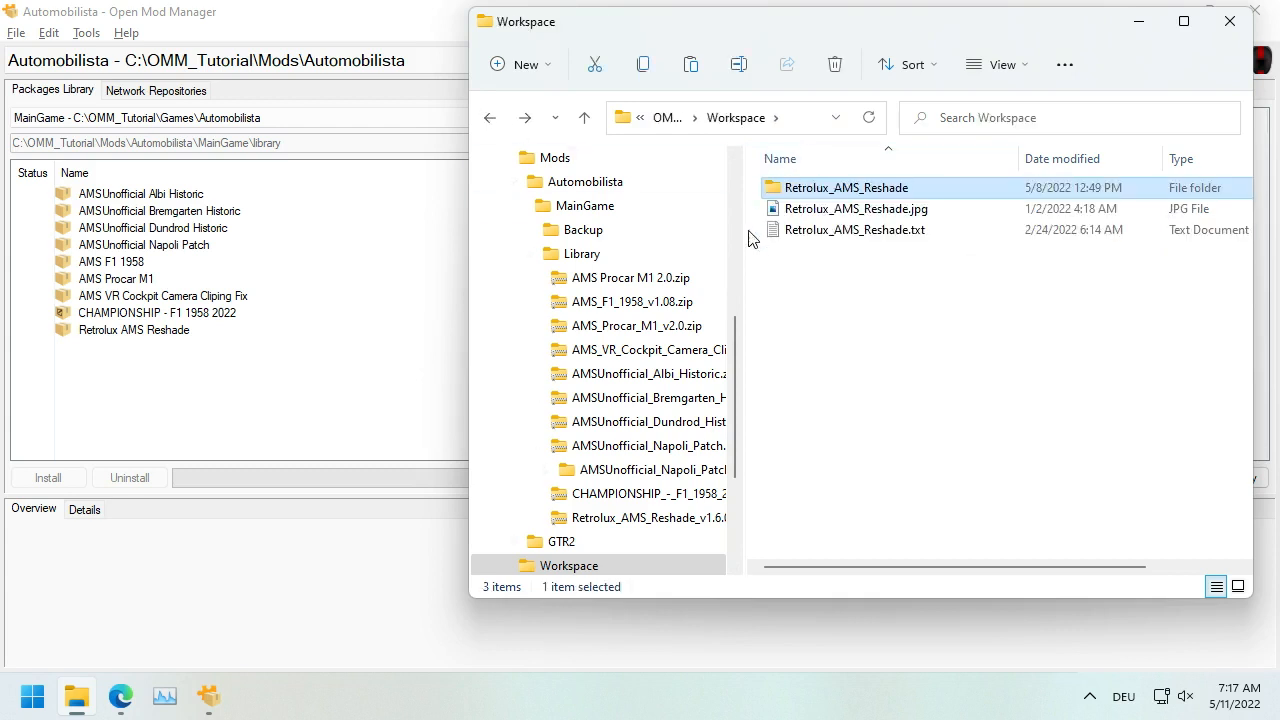
click(838, 318)
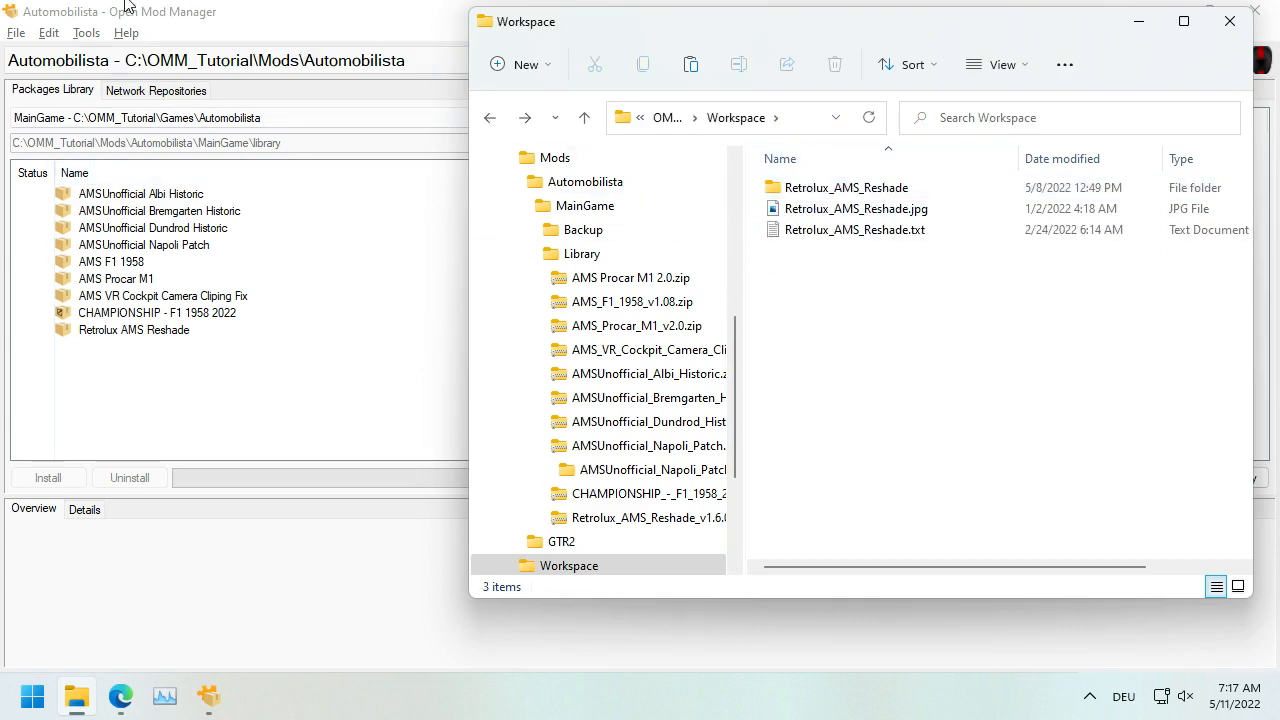
Step: Switch to Open Mod Manager and load the OMM_Tutorial\Workspace\Retrolux_AMS_Reshade folder into the Package editor as the source for a package
click(90, 34)
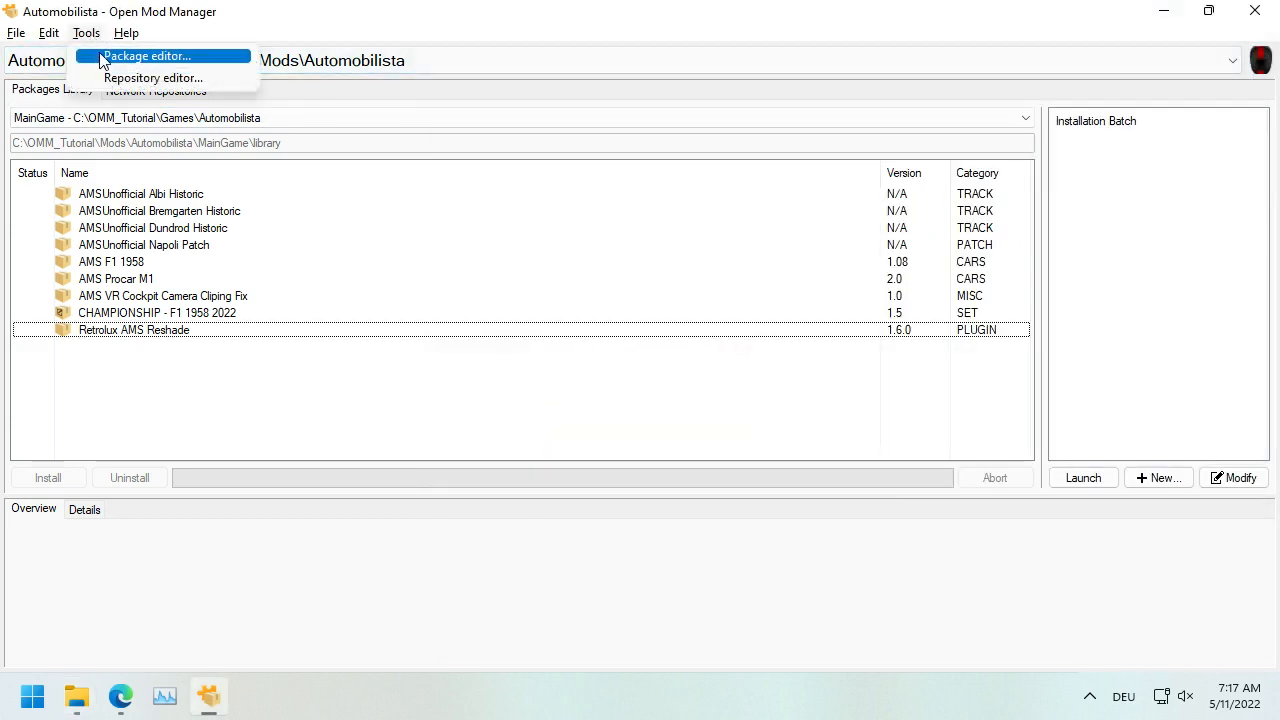
click(101, 57)
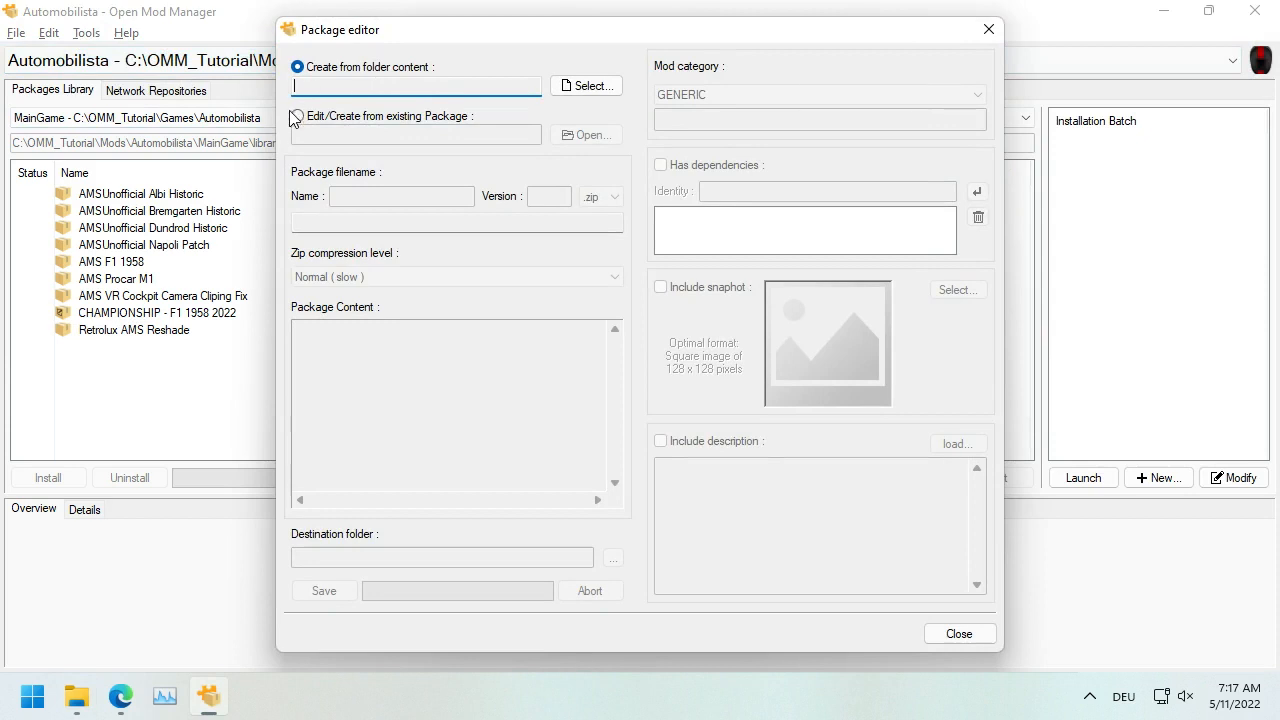
click(602, 94)
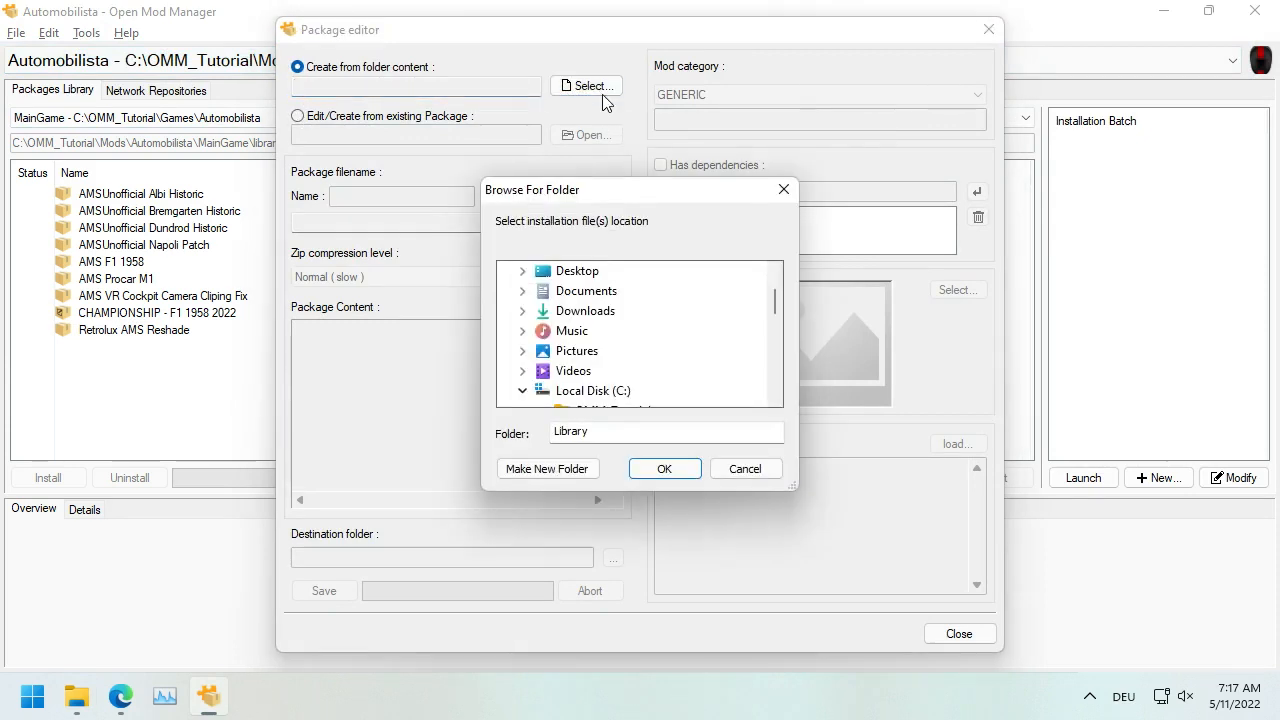
click(690, 377)
scroll(690, 378, down, 2)
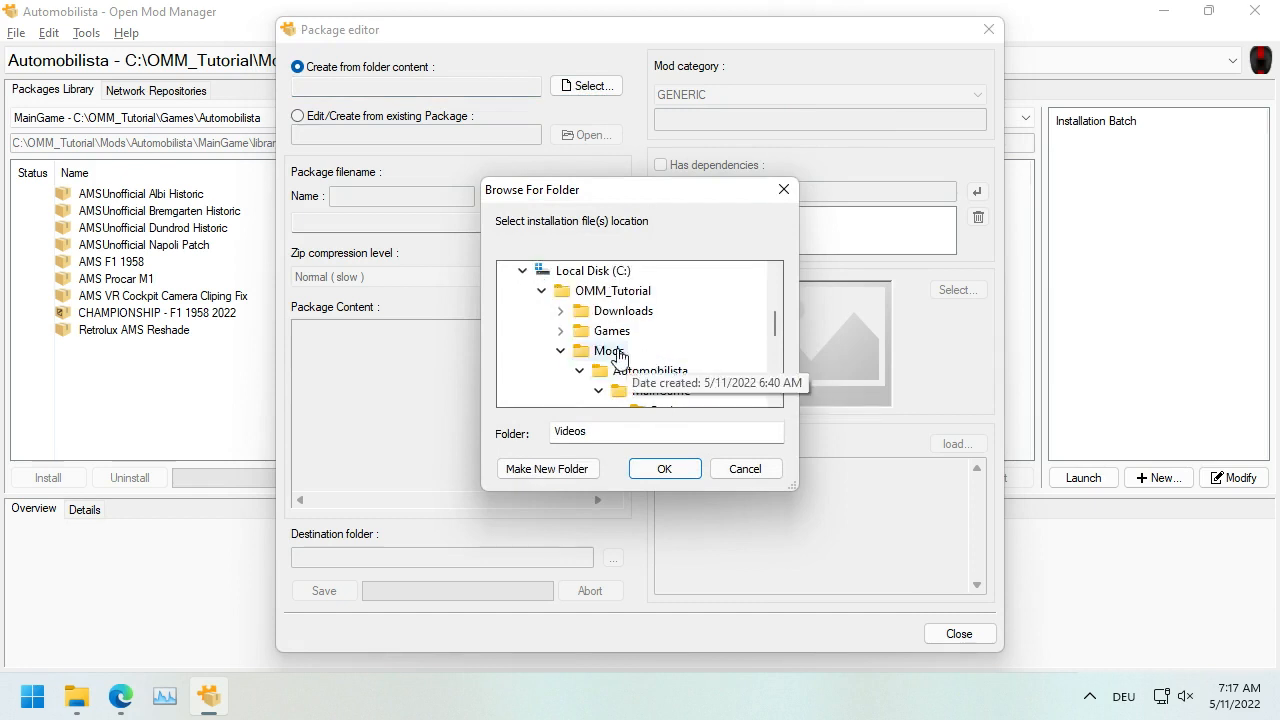
click(561, 351)
click(561, 371)
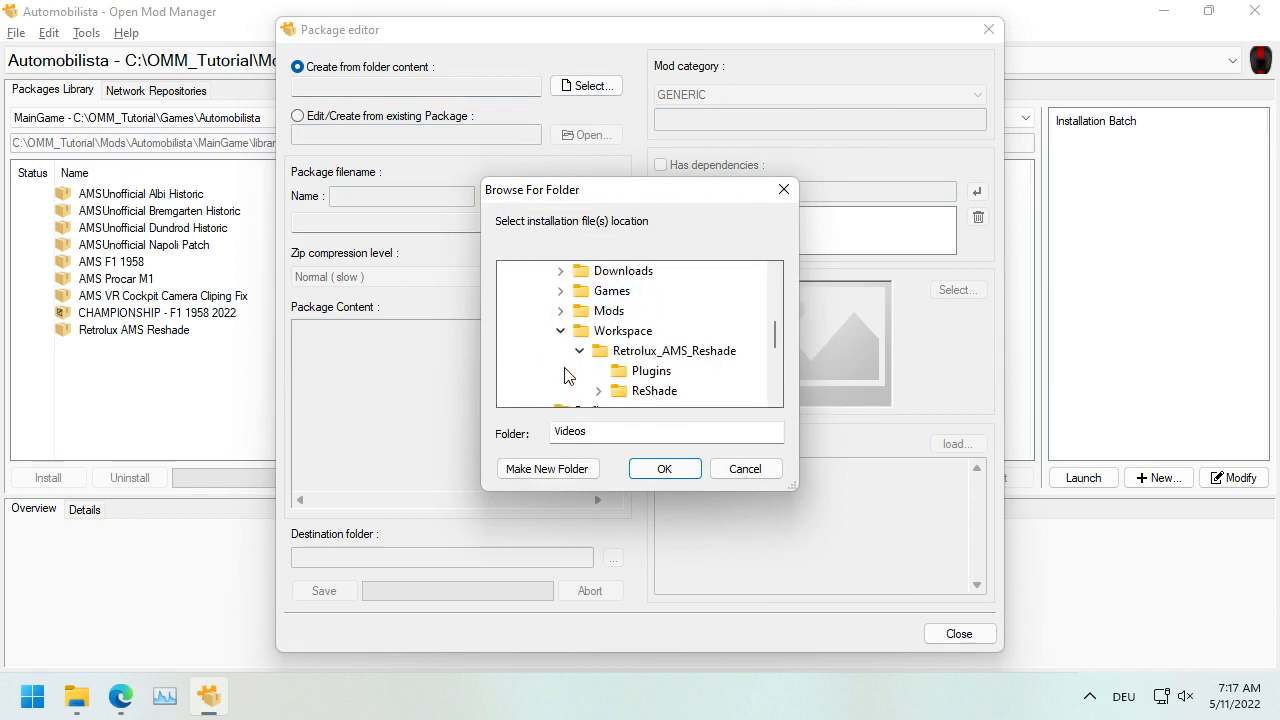
click(640, 351)
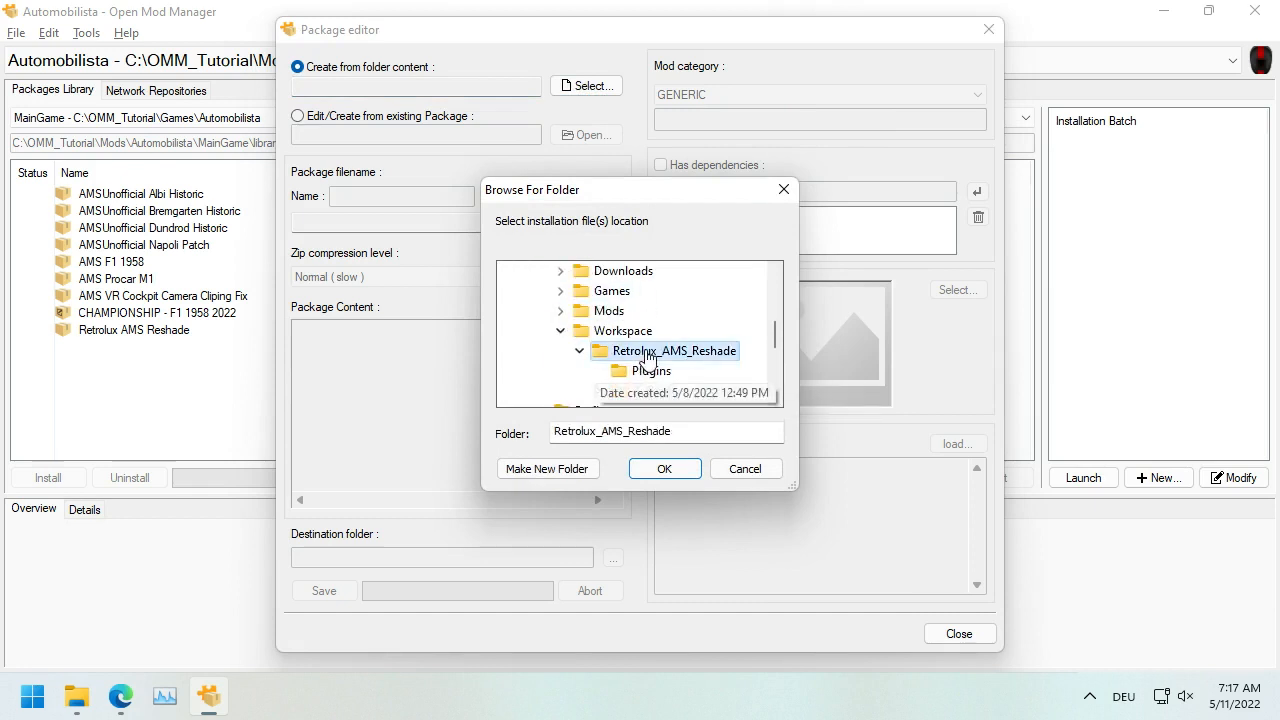
click(660, 470)
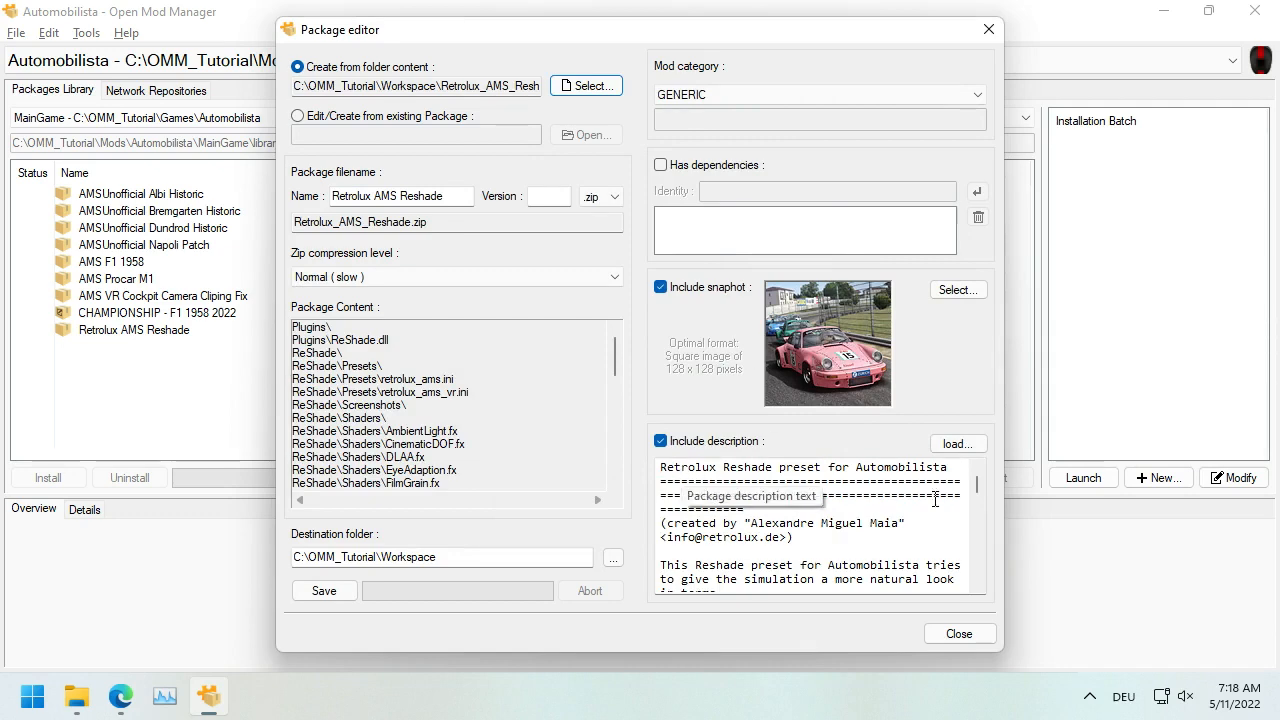
drag(977, 486, 996, 459)
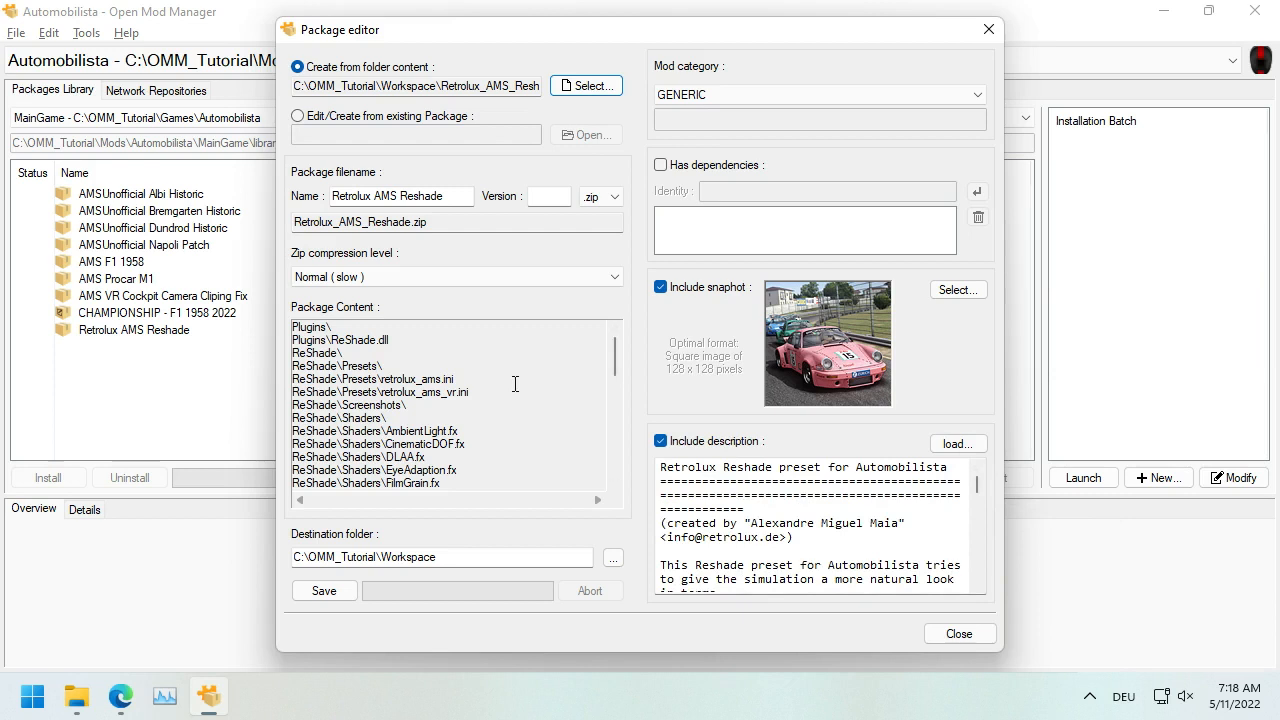
Step: Set the package's mod category to the custom value MISC and the zip compression level to Best (very slow)
click(705, 94)
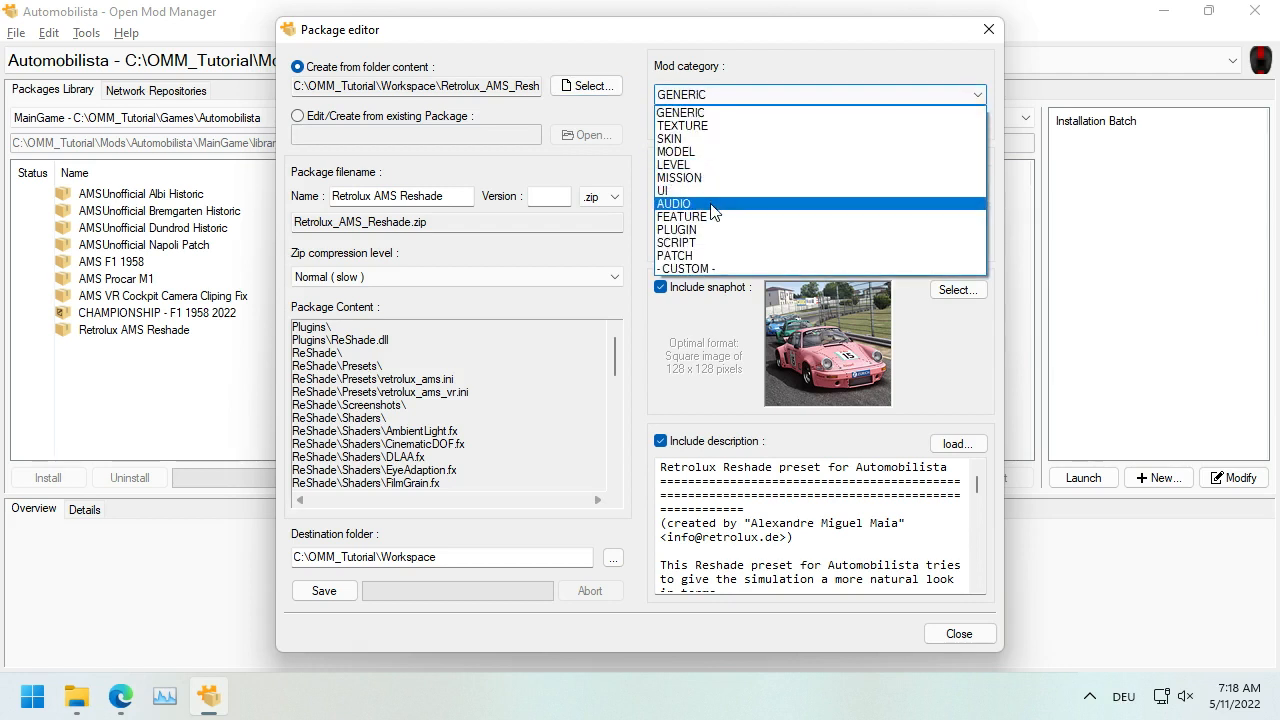
click(700, 268)
click(695, 125)
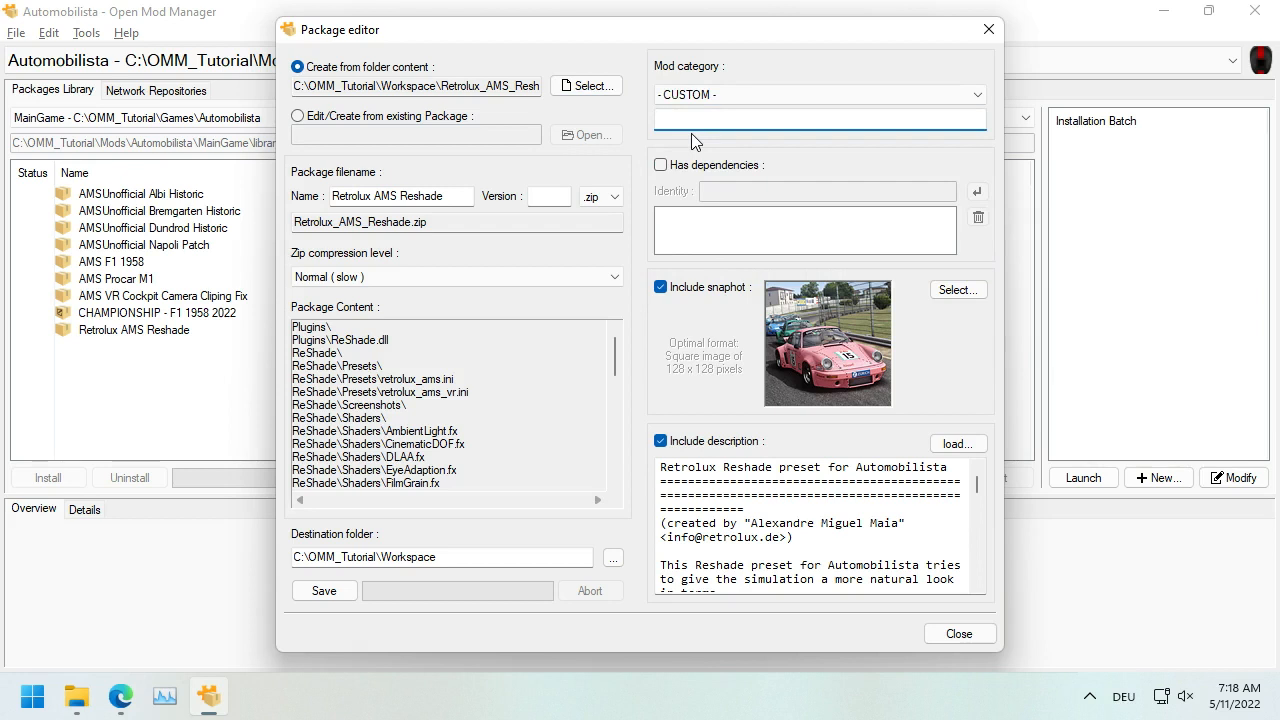
text(MISC)
click(348, 277)
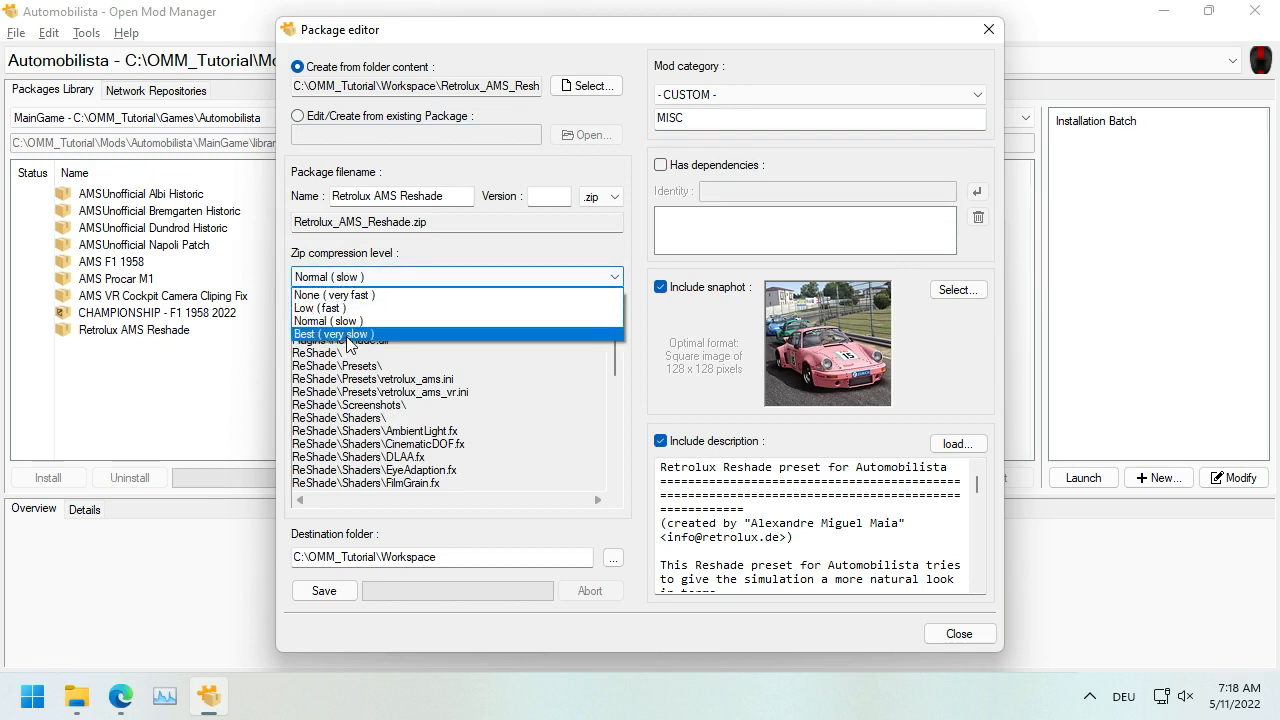
click(347, 335)
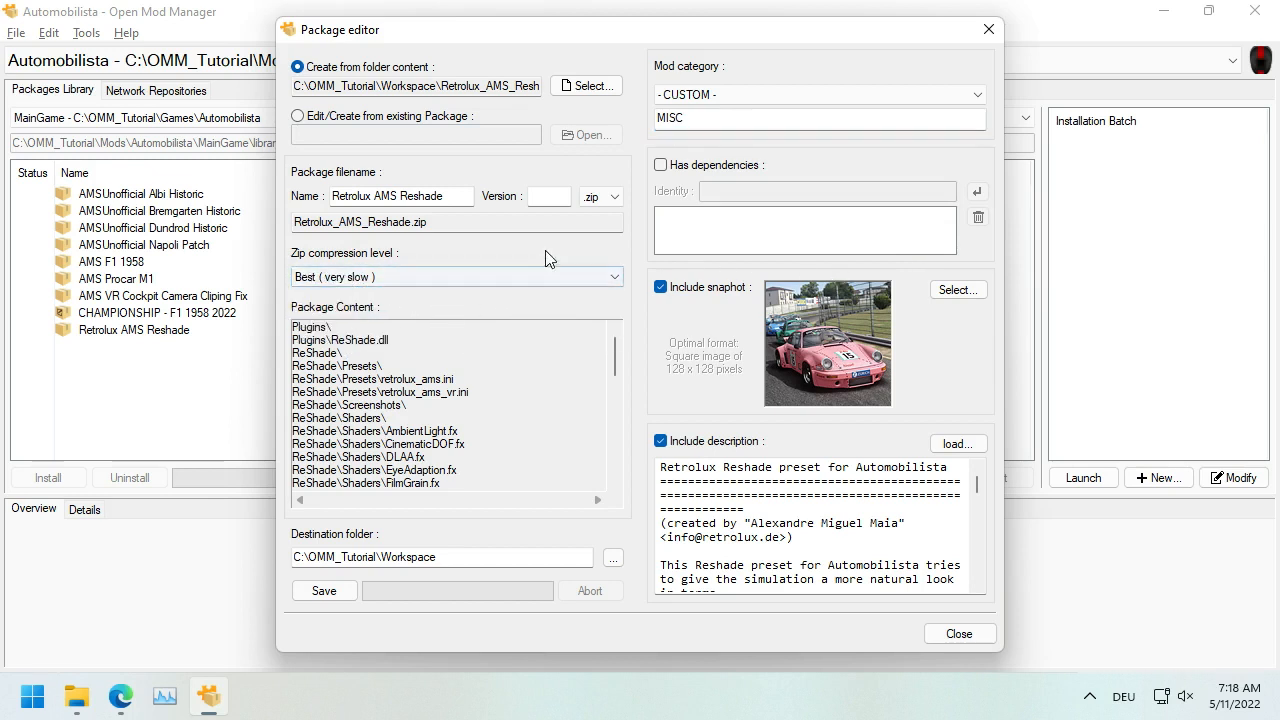
Step: Set the package version to 1.7.0, and close the Package editor without saving
click(563, 203)
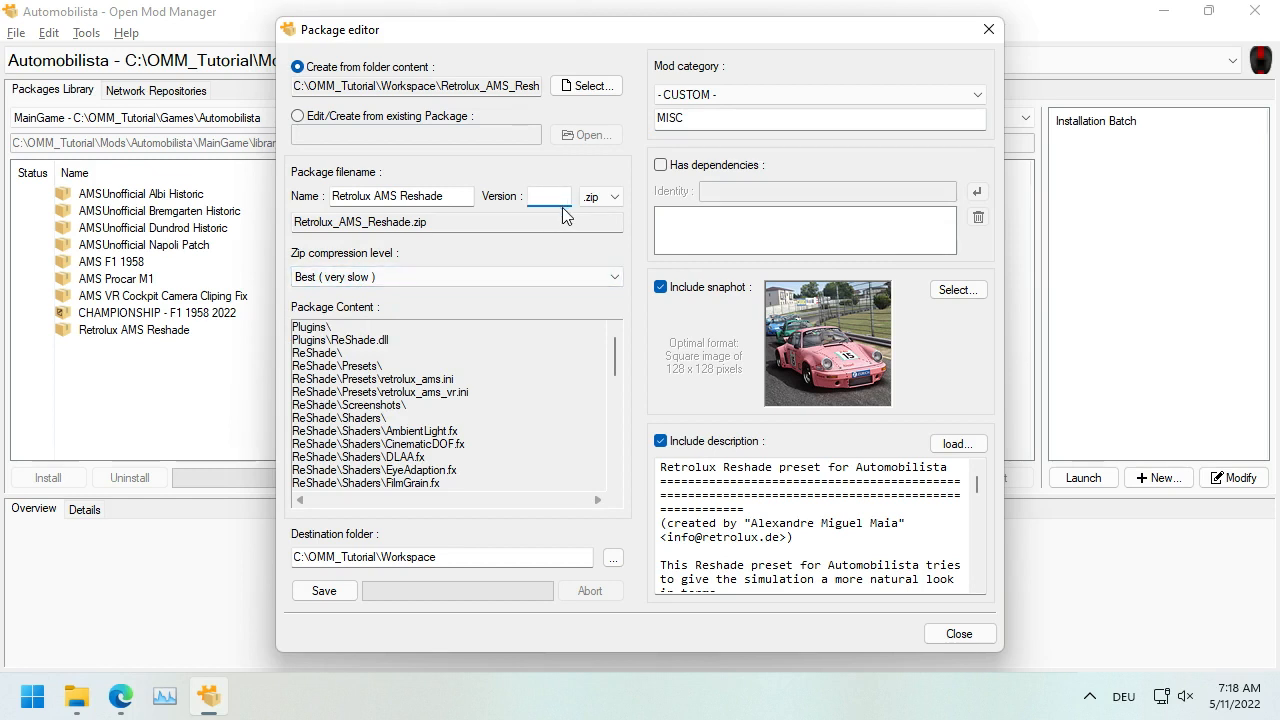
text(1.70)
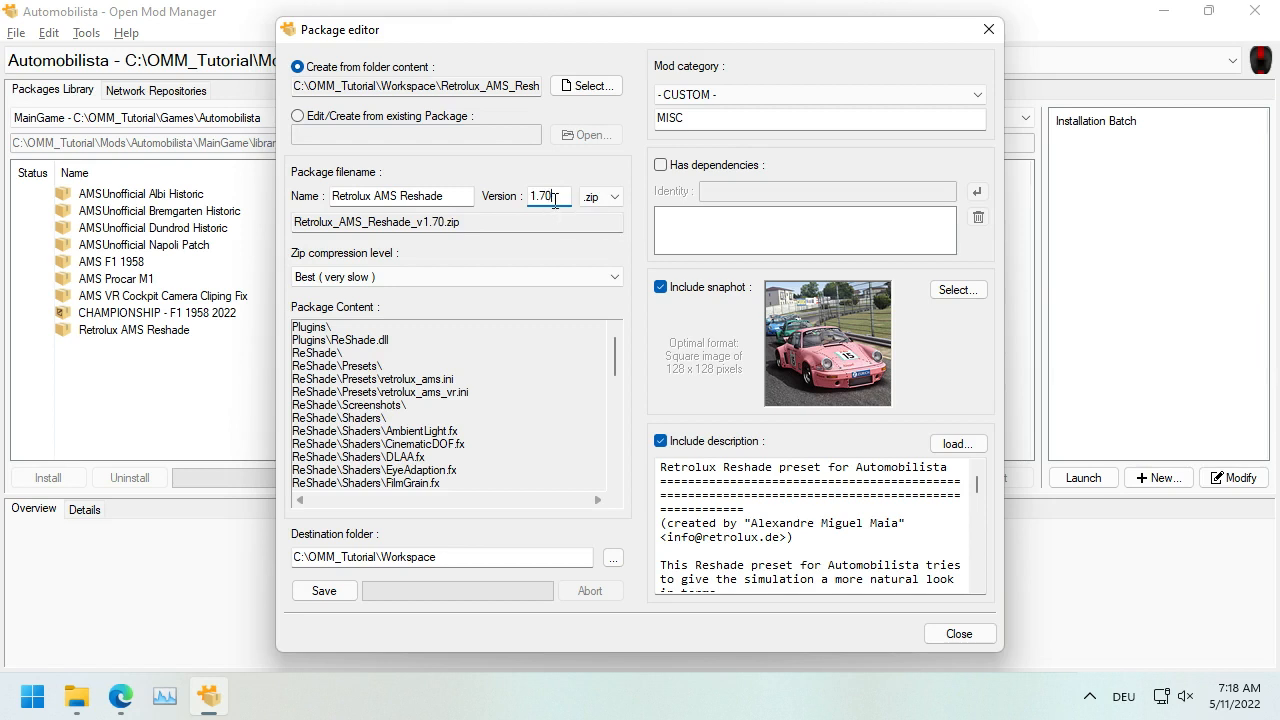
text(.)
click(967, 638)
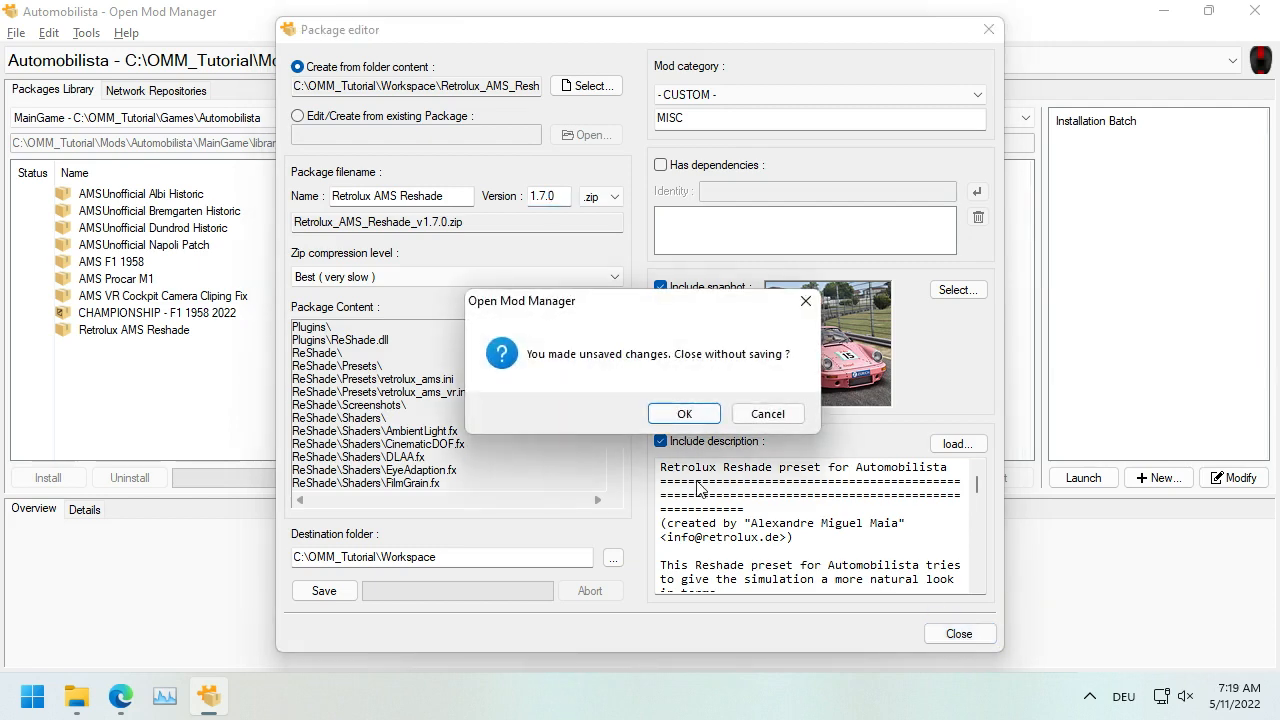
click(684, 414)
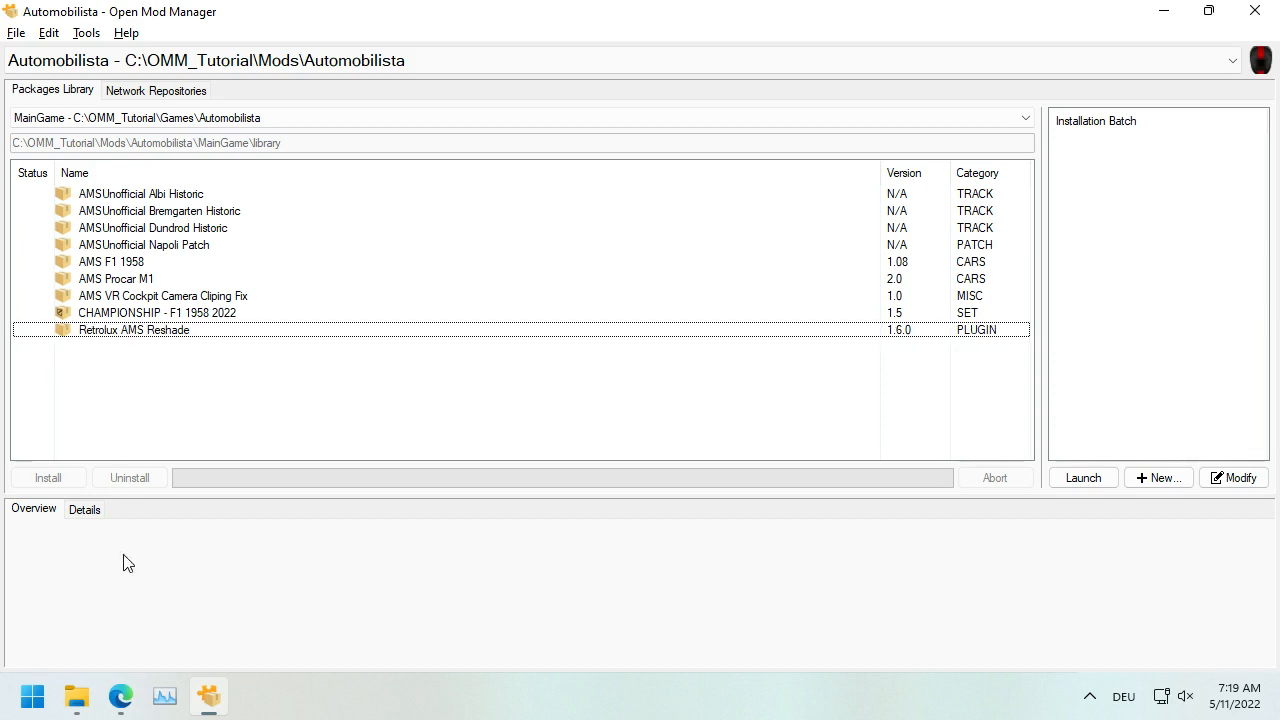
Step: Switch to File Explorer, move the Retrolux_AMS_Reshade folder, JPG and text file from Workspace into Automobilista's MainGame\Library folder, and open Library
click(77, 693)
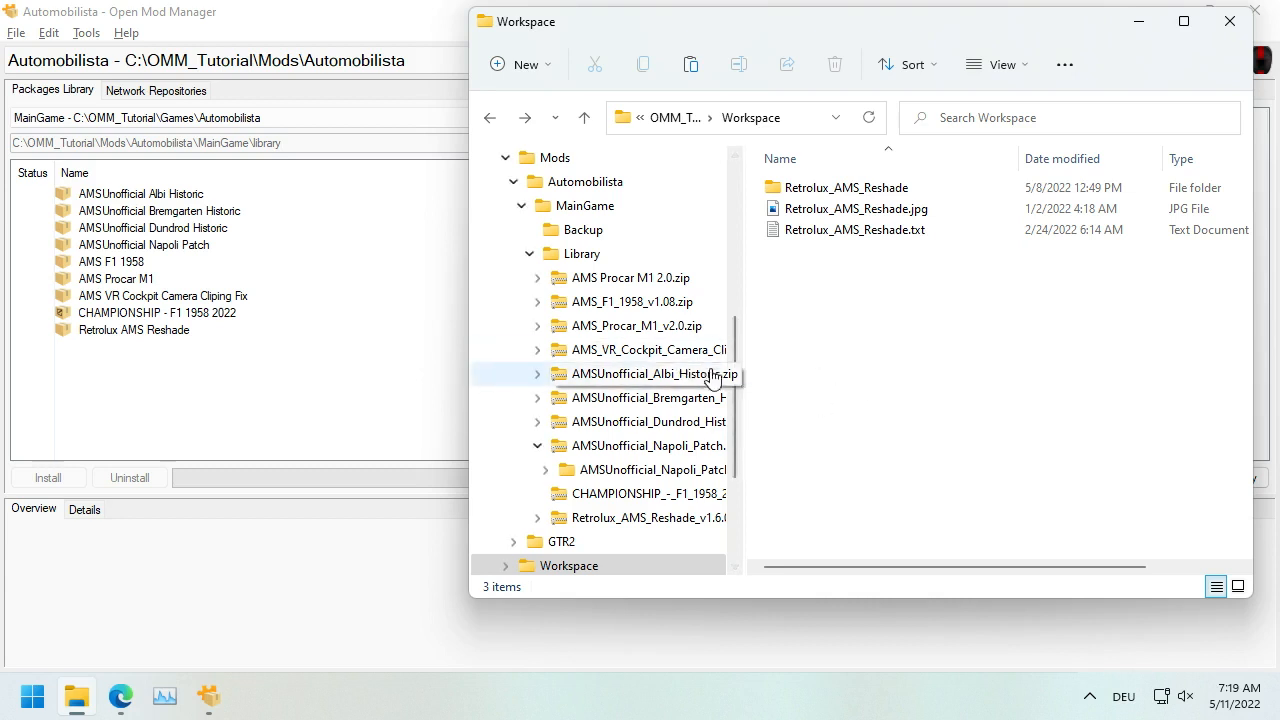
scroll(729, 400, down, 1)
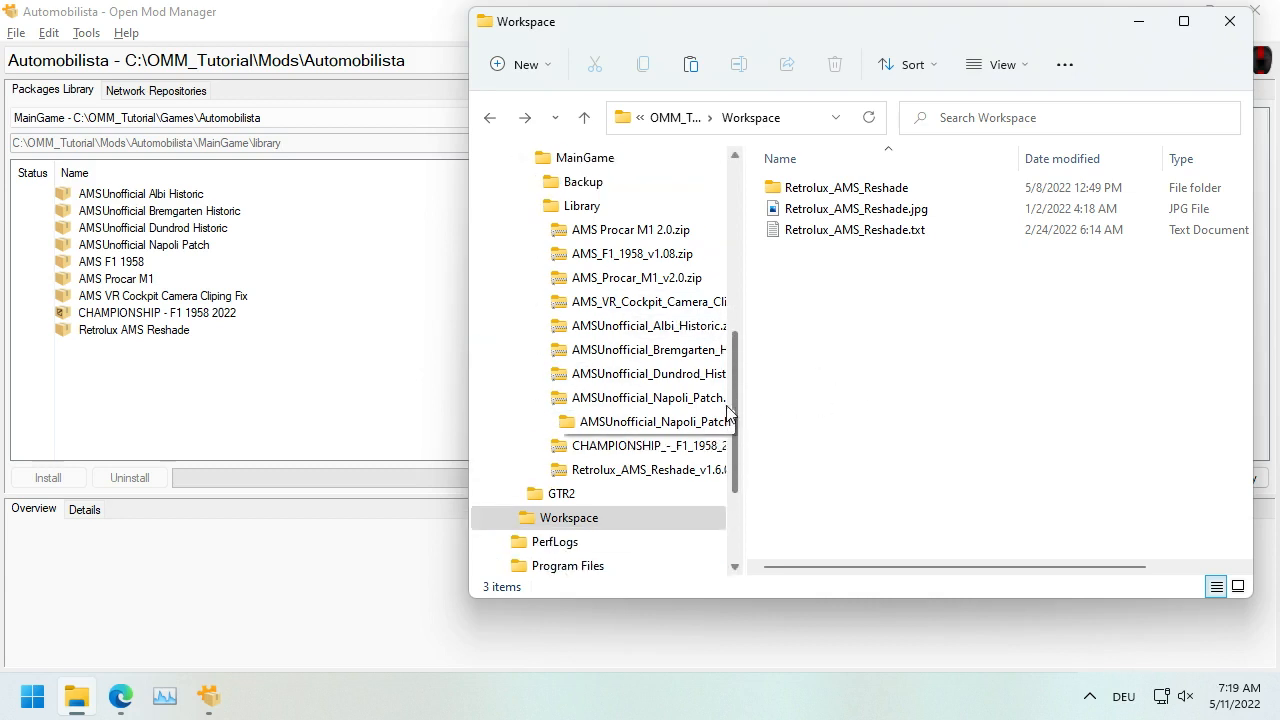
drag(830, 346, 588, 206)
key(ctrl)
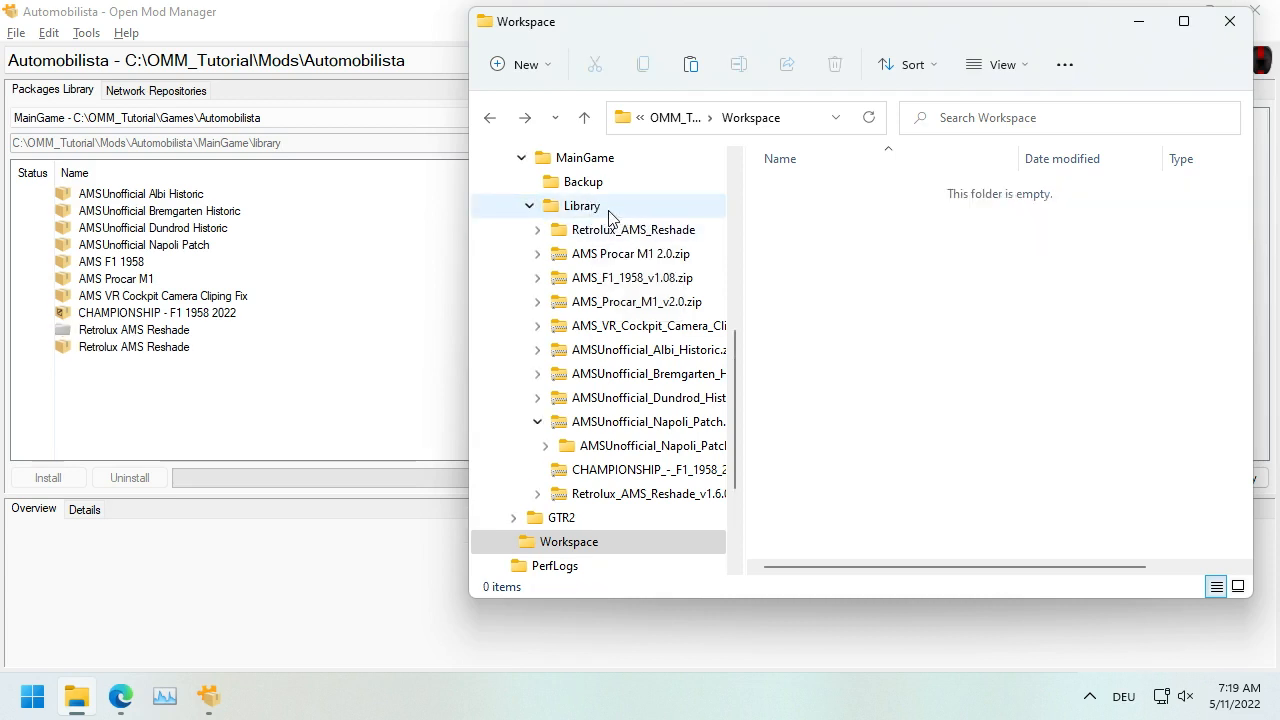
click(608, 212)
Step: Switch to Open Mod Manager and view the overview and details of the unversioned, folder-based Retrolux AMS Reshade package
click(137, 406)
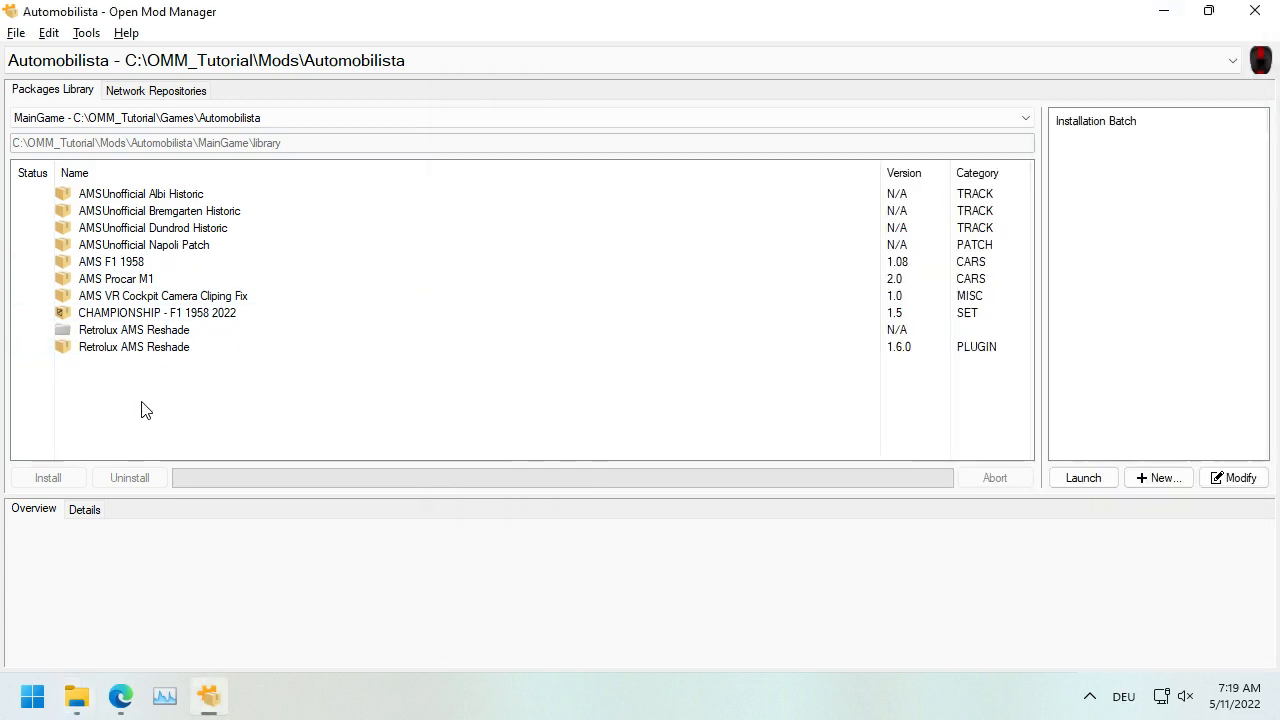
click(186, 331)
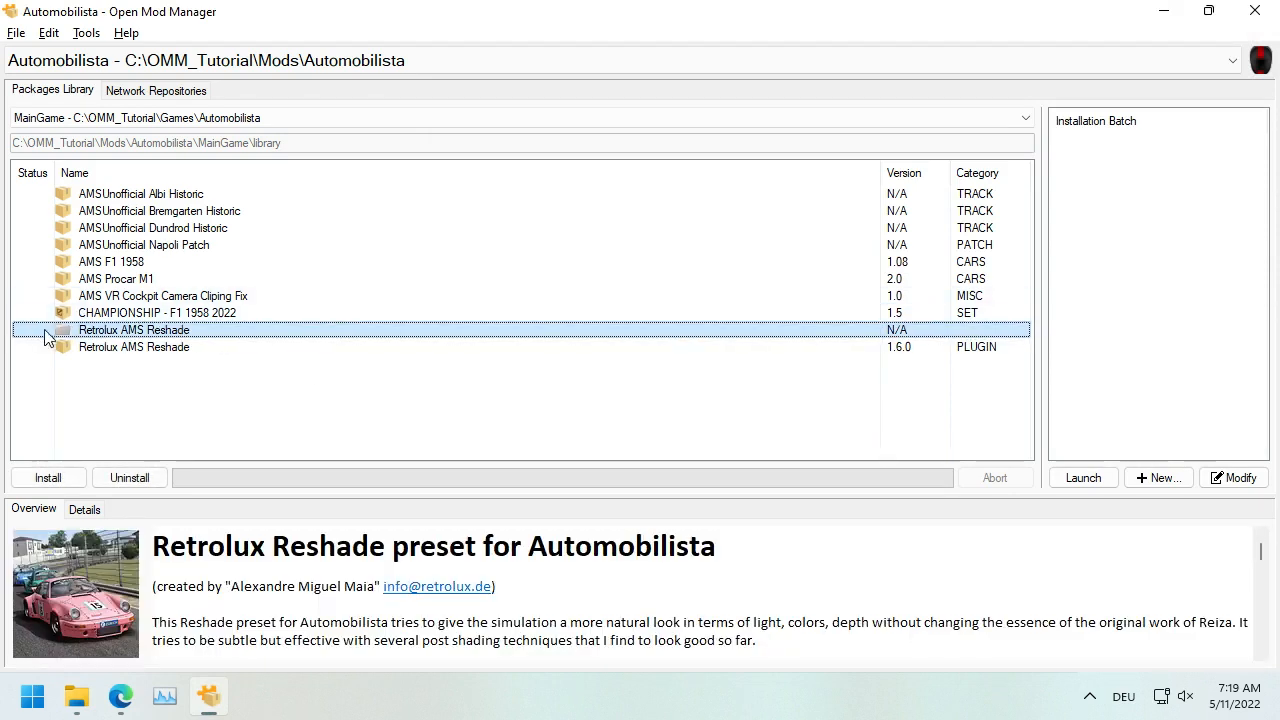
click(87, 316)
click(88, 330)
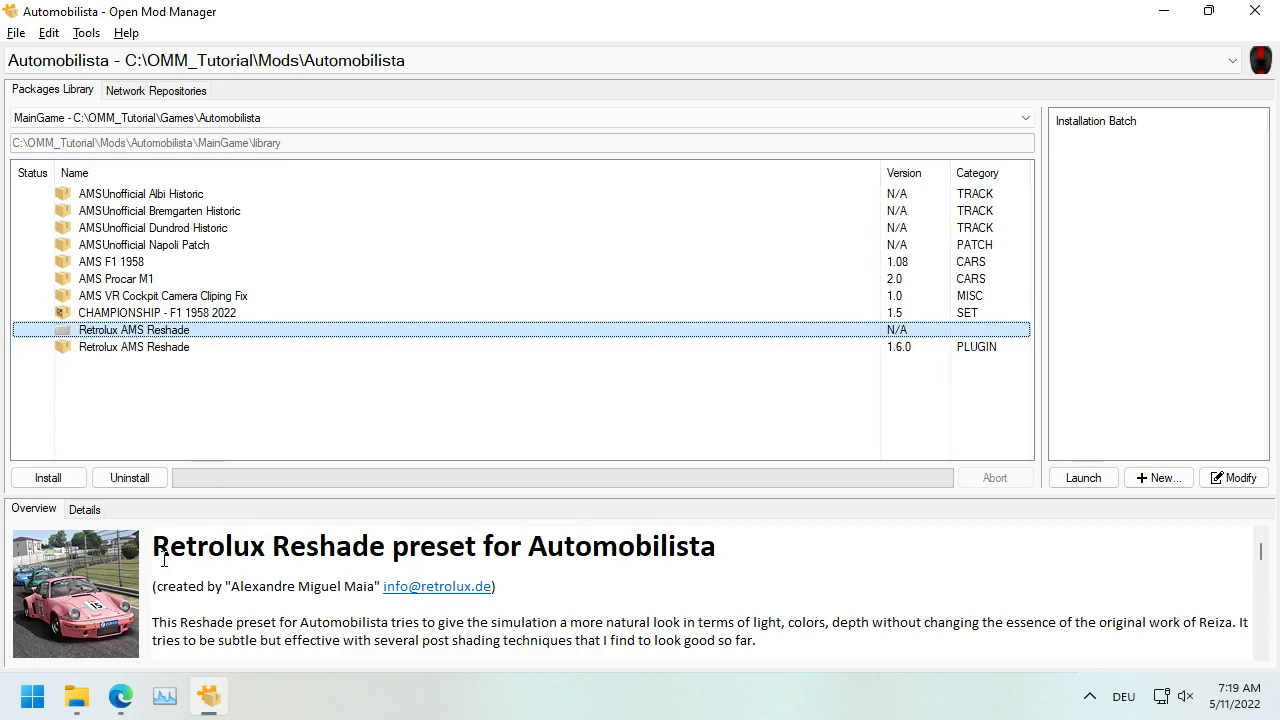
click(88, 514)
click(26, 514)
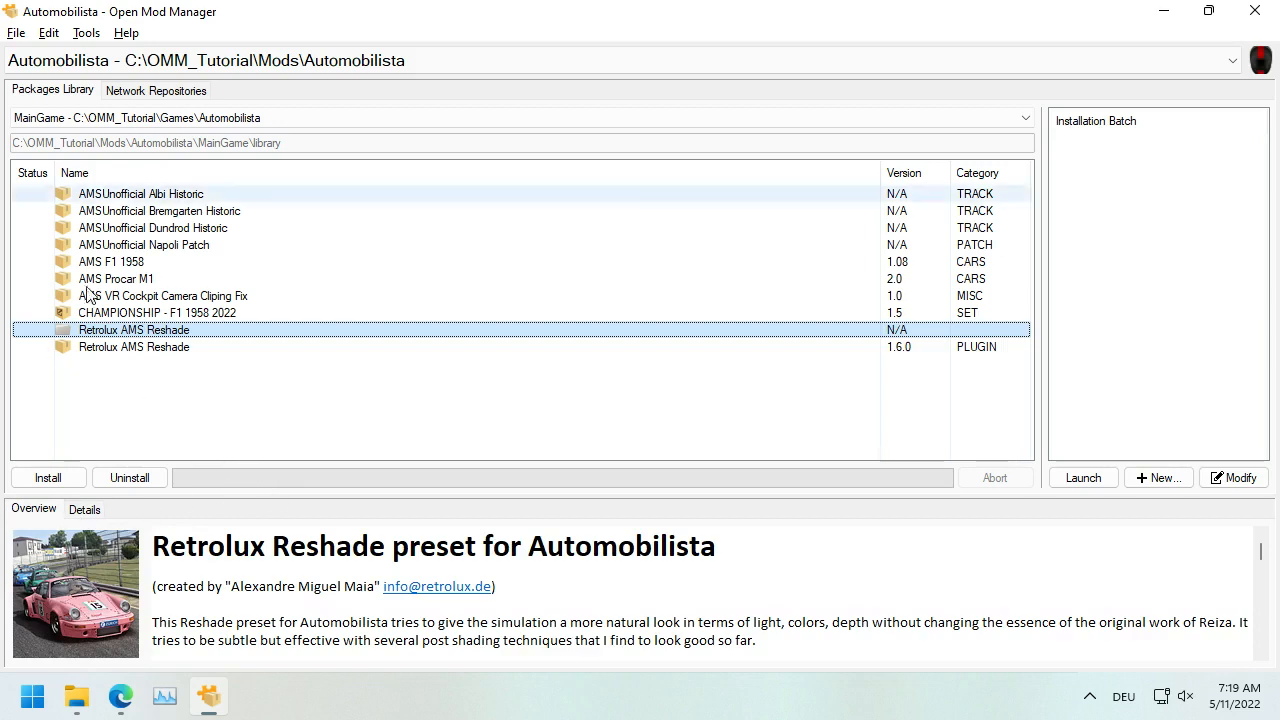
Step: Switch to File Explorer, open Retrolux_AMS_Reshade.txt from the Library folder in Notepad, and read its description and installation instructions
click(94, 697)
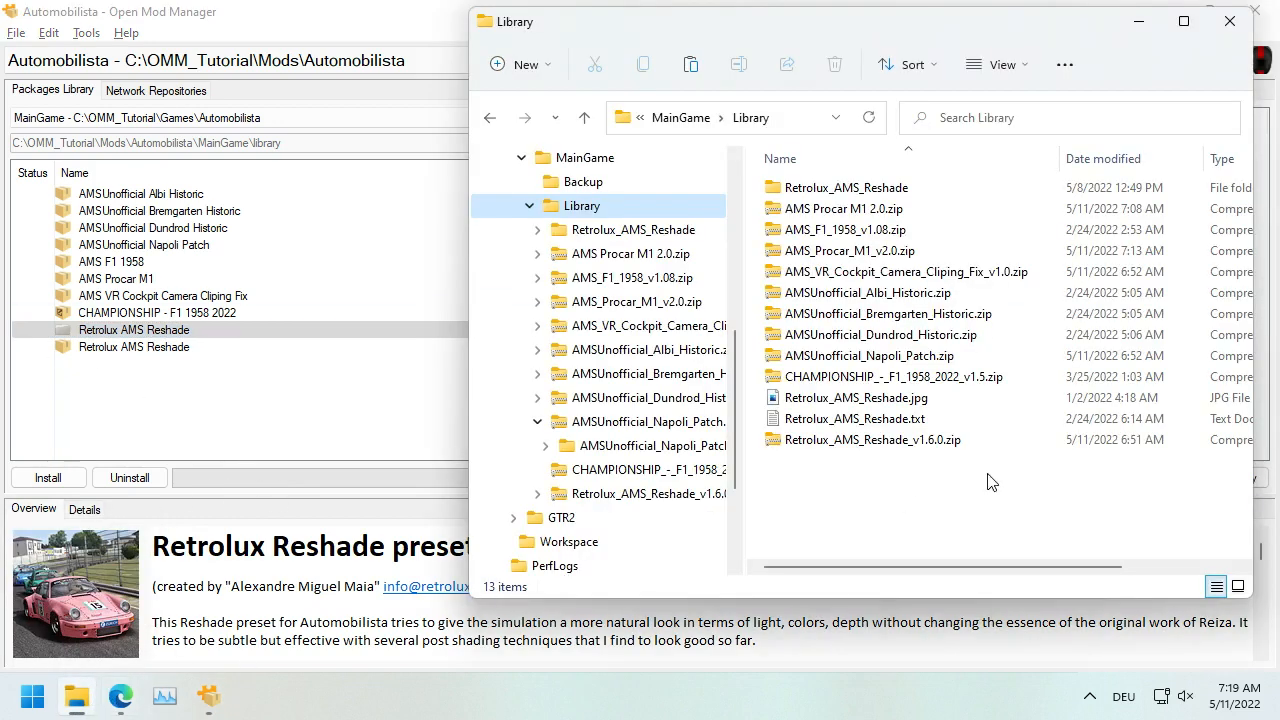
right_click(893, 420)
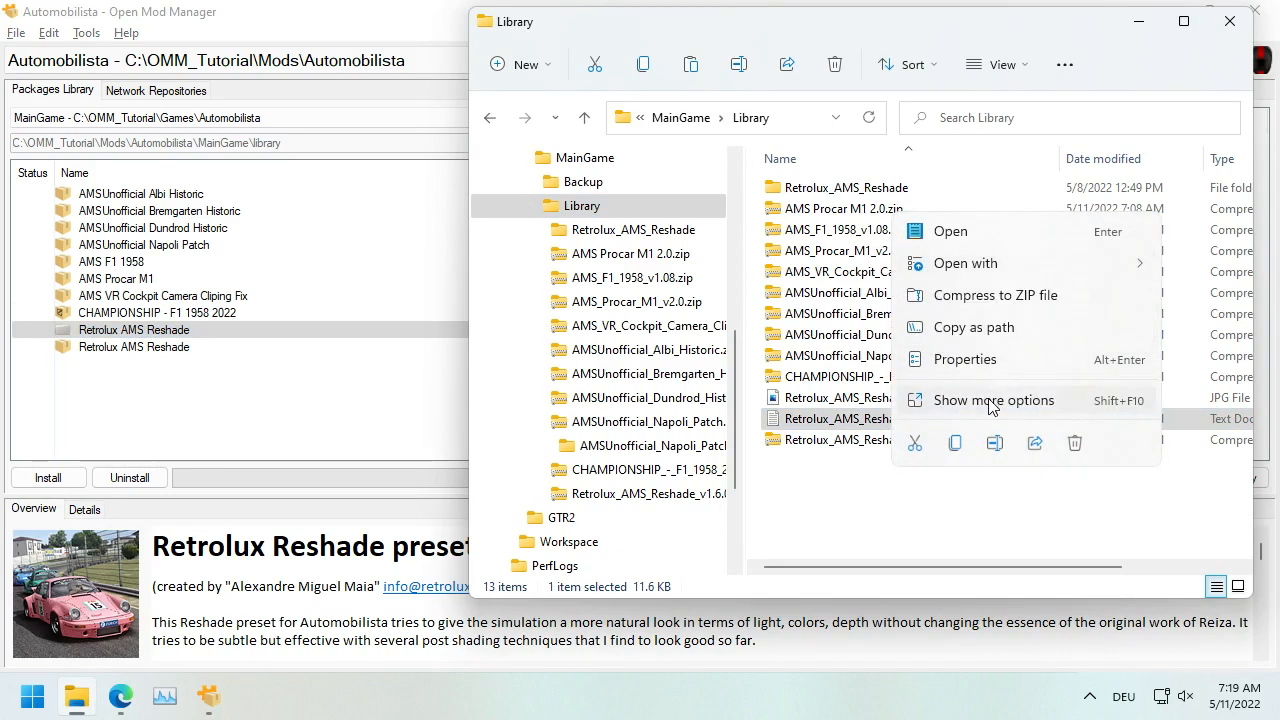
click(800, 418)
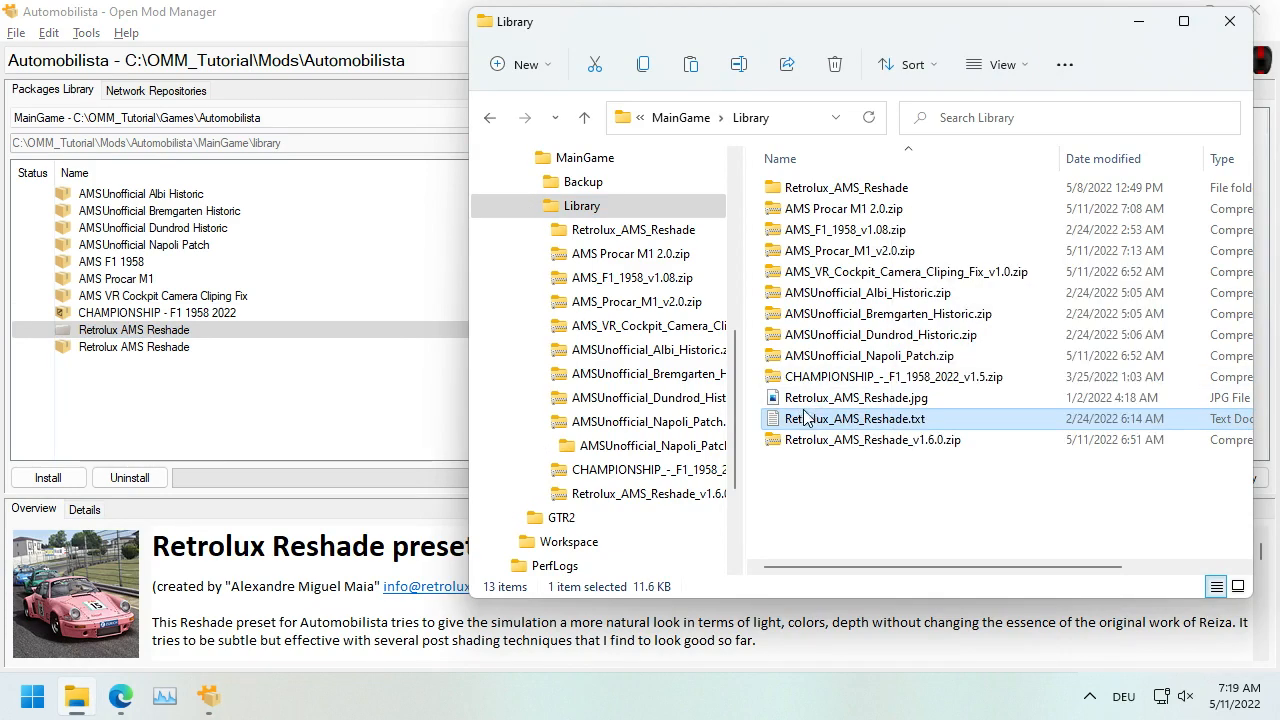
double_click(805, 418)
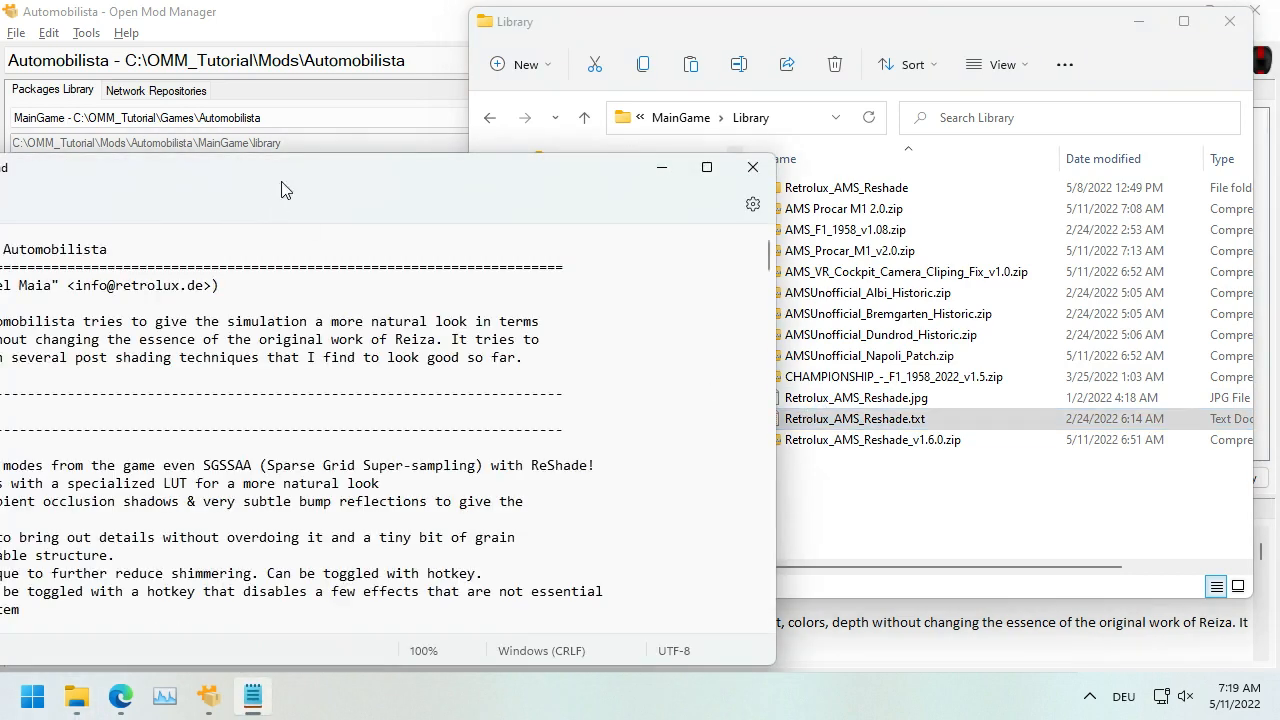
drag(281, 189, 638, 117)
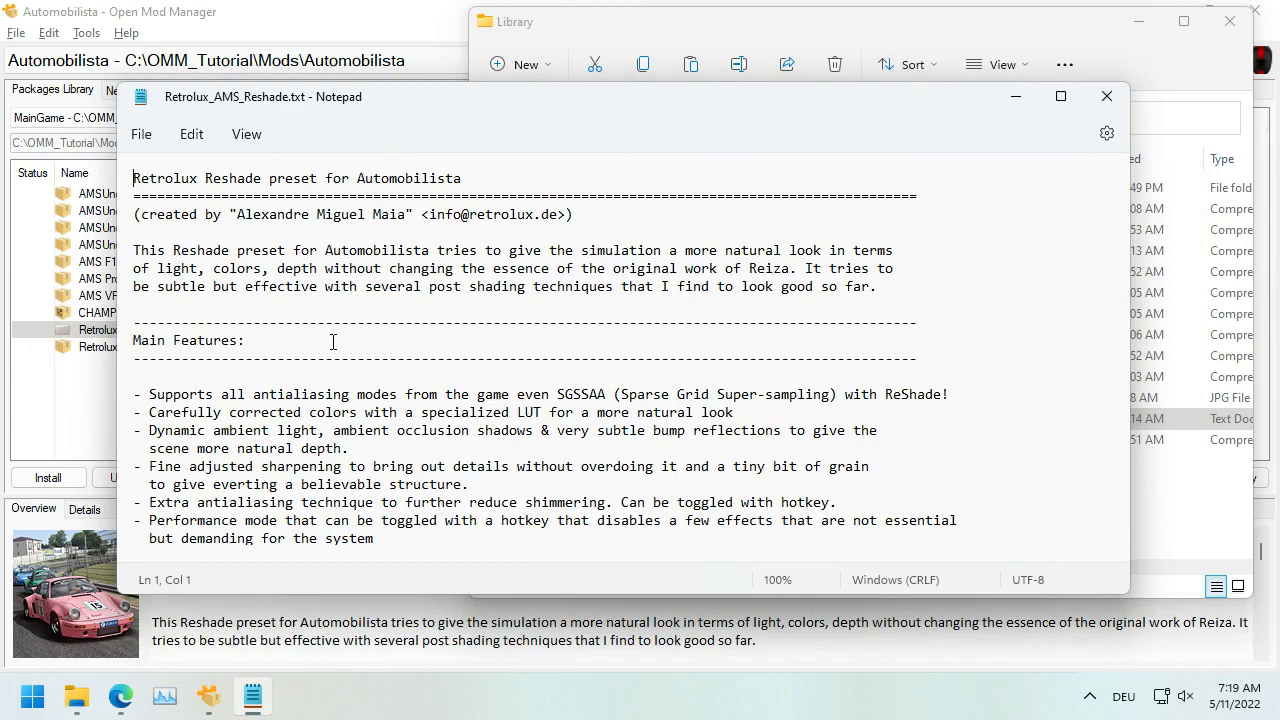
scroll(852, 207, down, 8)
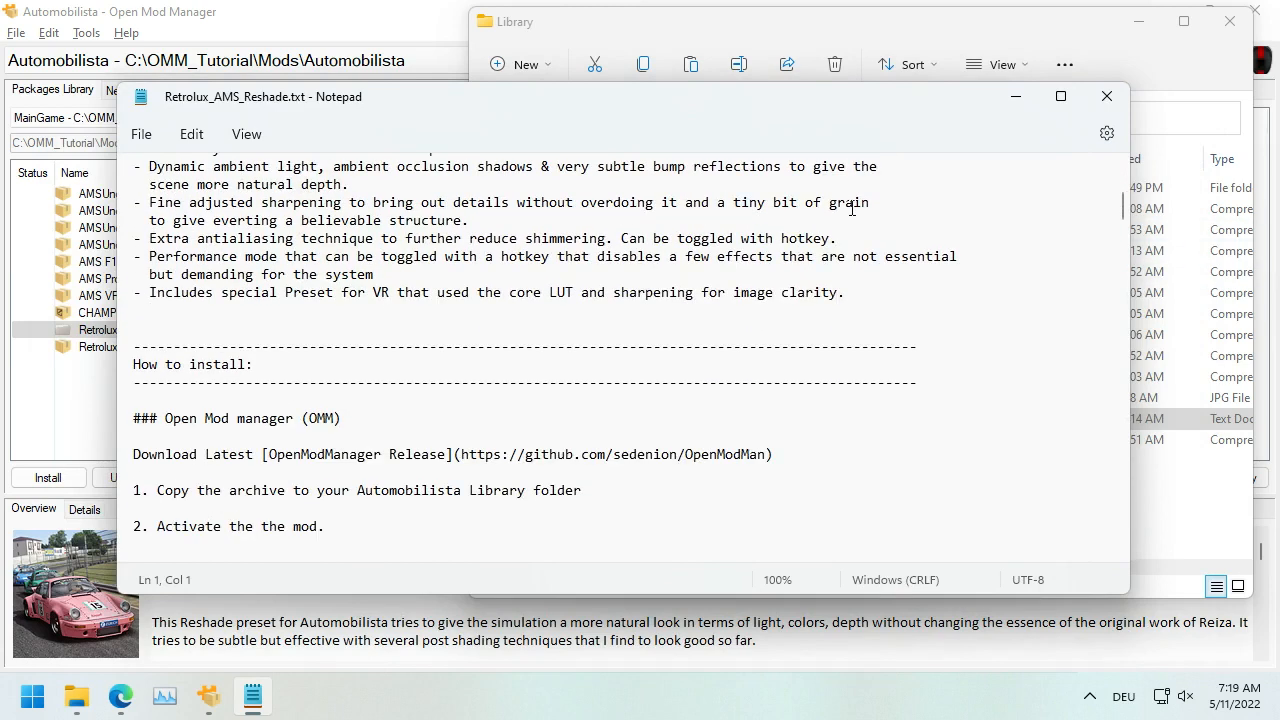
scroll(852, 207, down, 4)
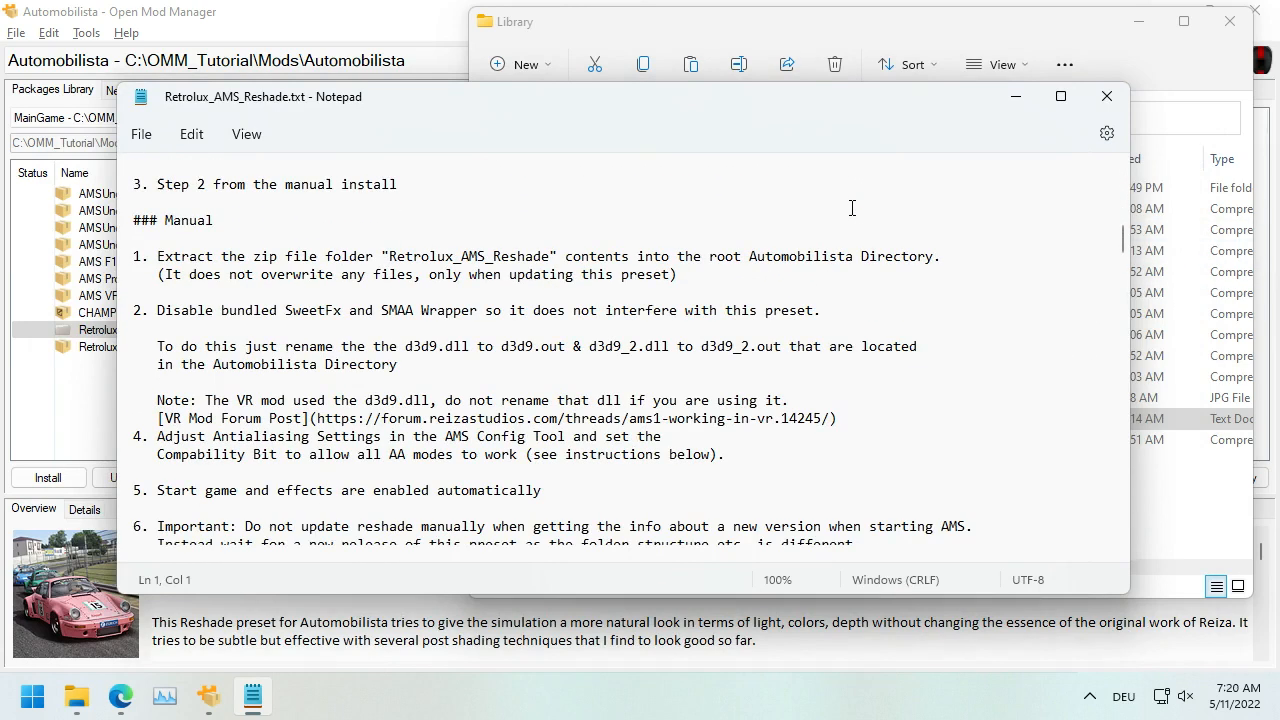
scroll(852, 207, up, 12)
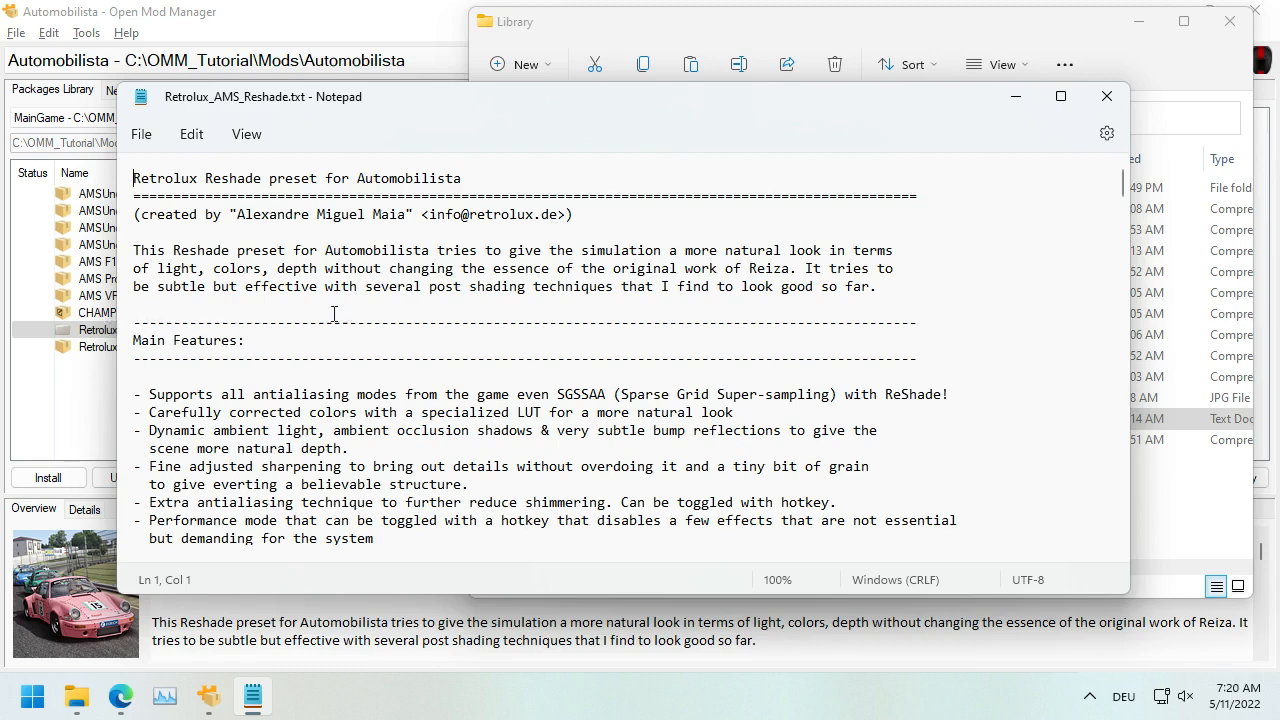
scroll(290, 288, down, 7)
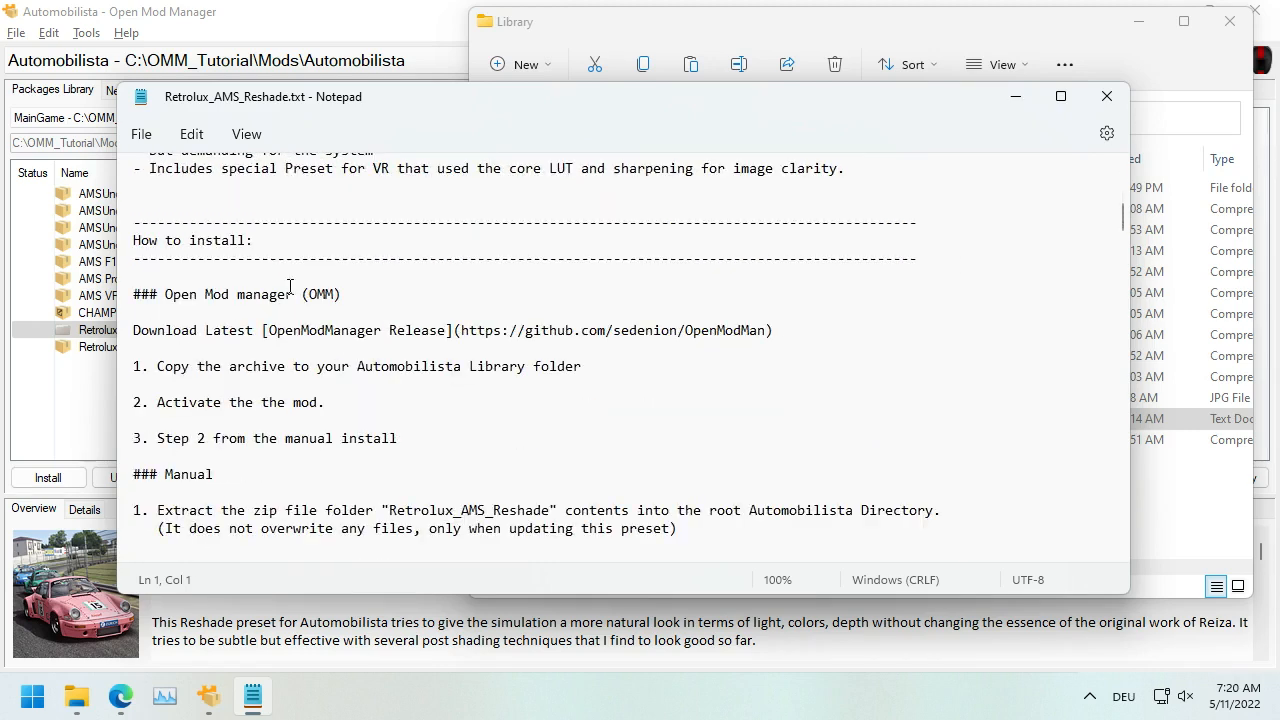
Step: Examine the heading markers, link syntax and installation lists in Retrolux_AMS_Reshade.txt
scroll(290, 288, down, 2)
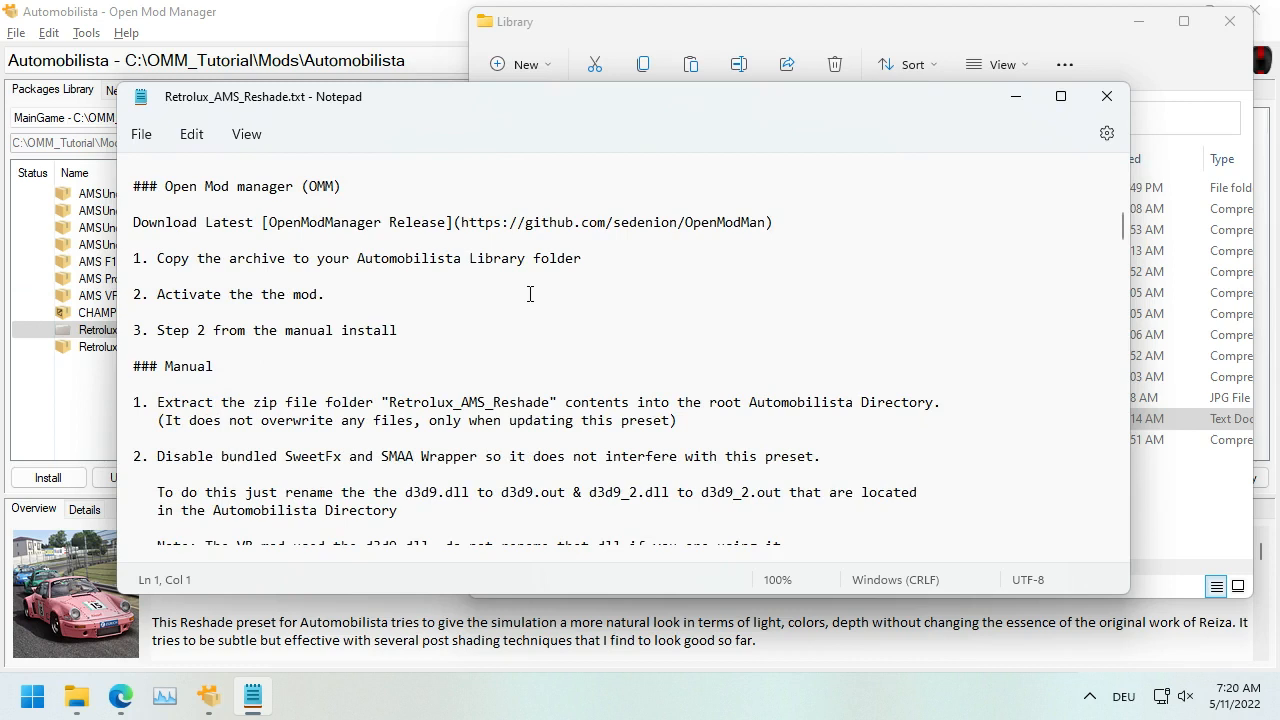
right_click(387, 341)
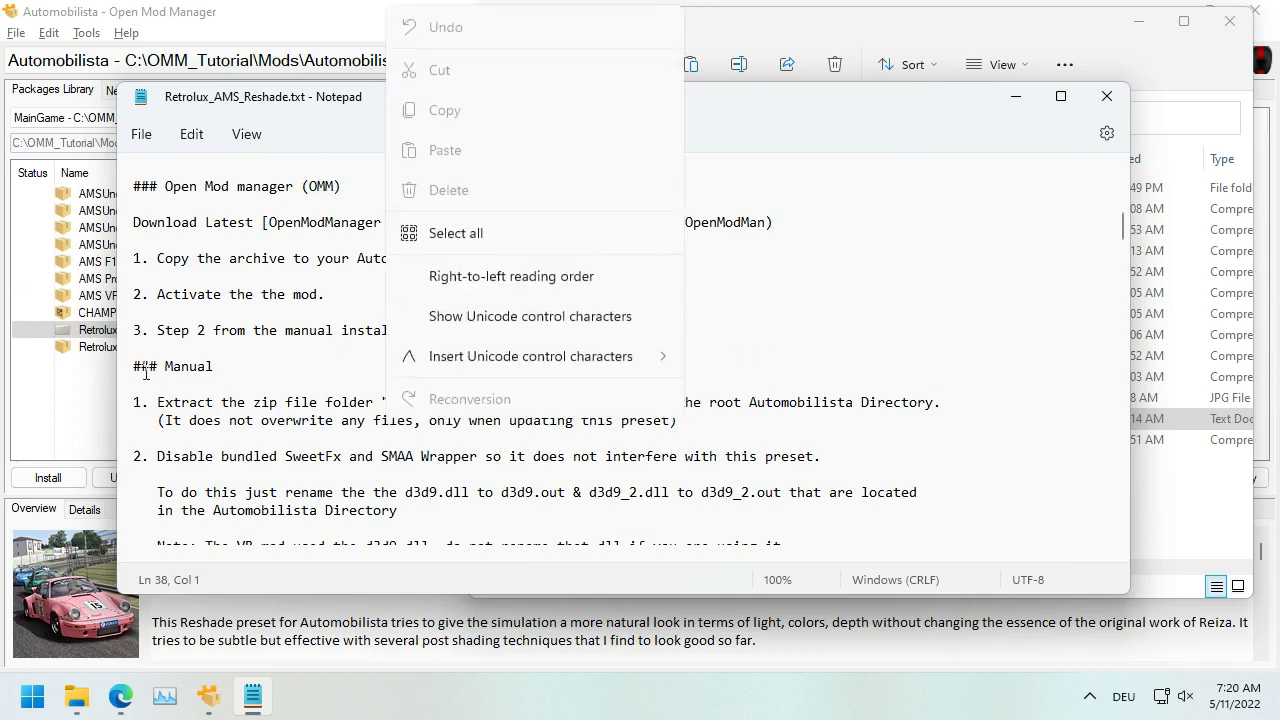
click(156, 366)
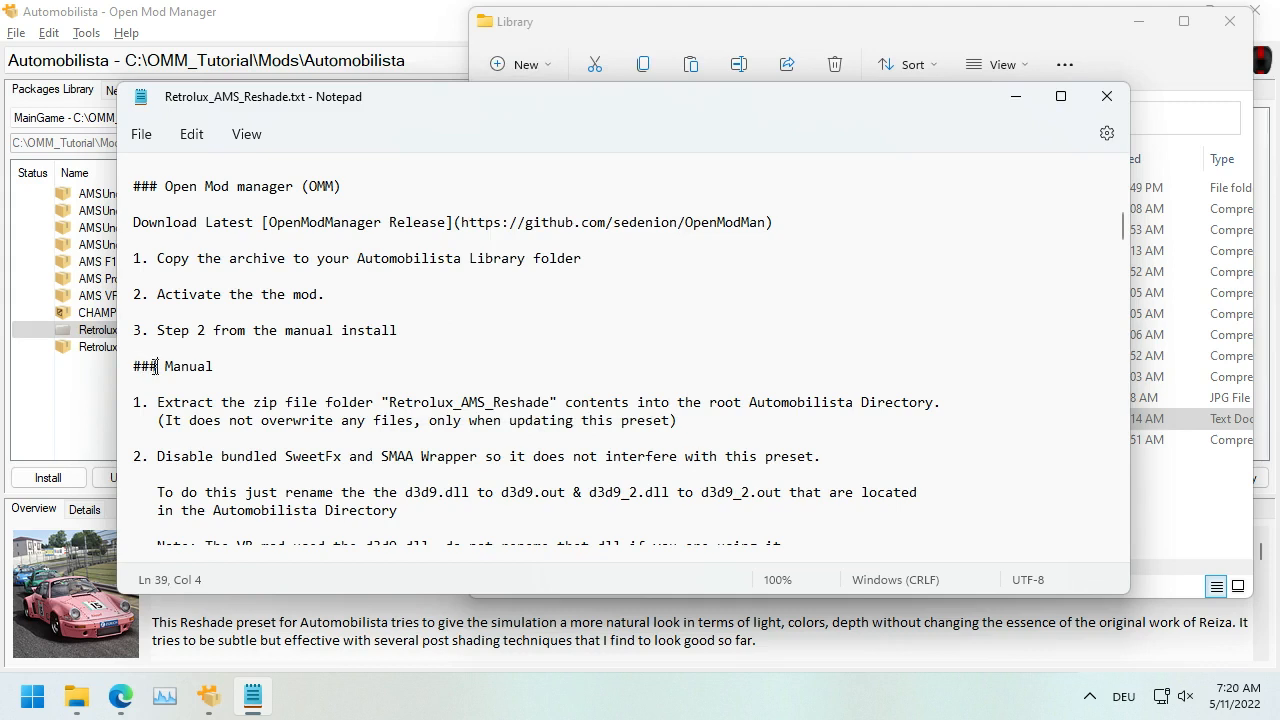
double_click(156, 366)
click(140, 366)
scroll(355, 280, down, 2)
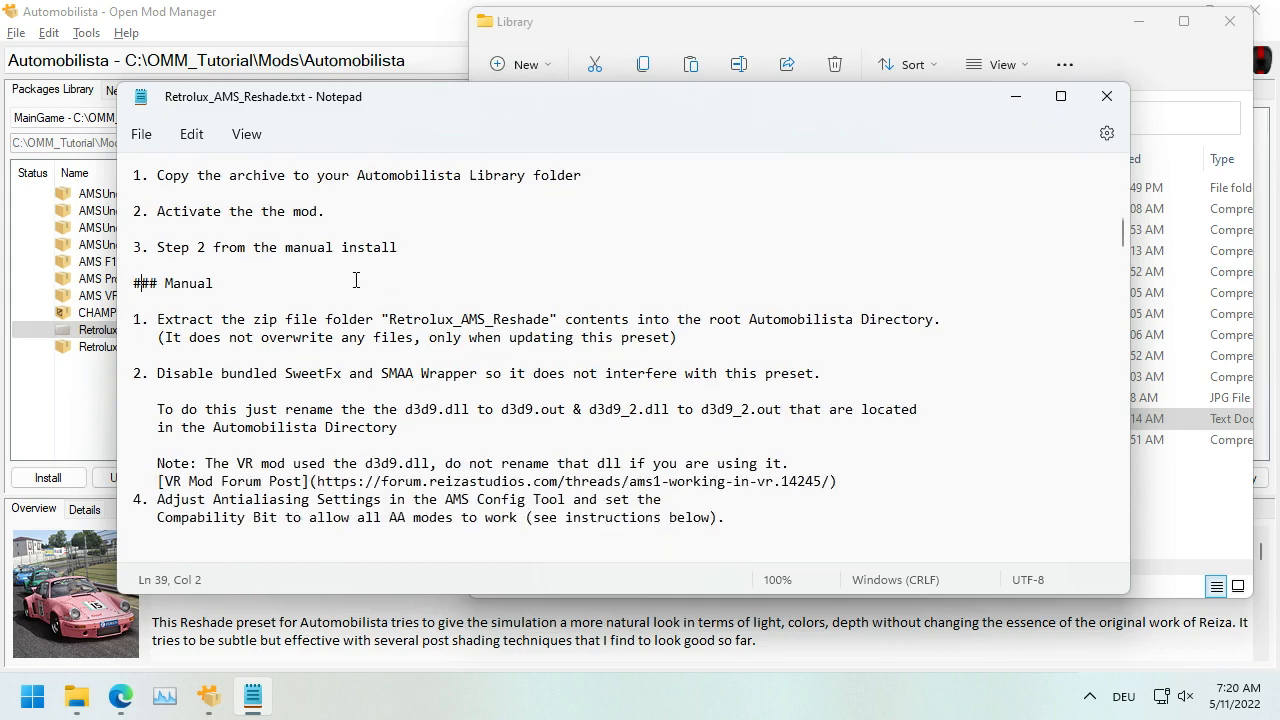
scroll(355, 280, up, 2)
drag(268, 228, 430, 238)
click(572, 241)
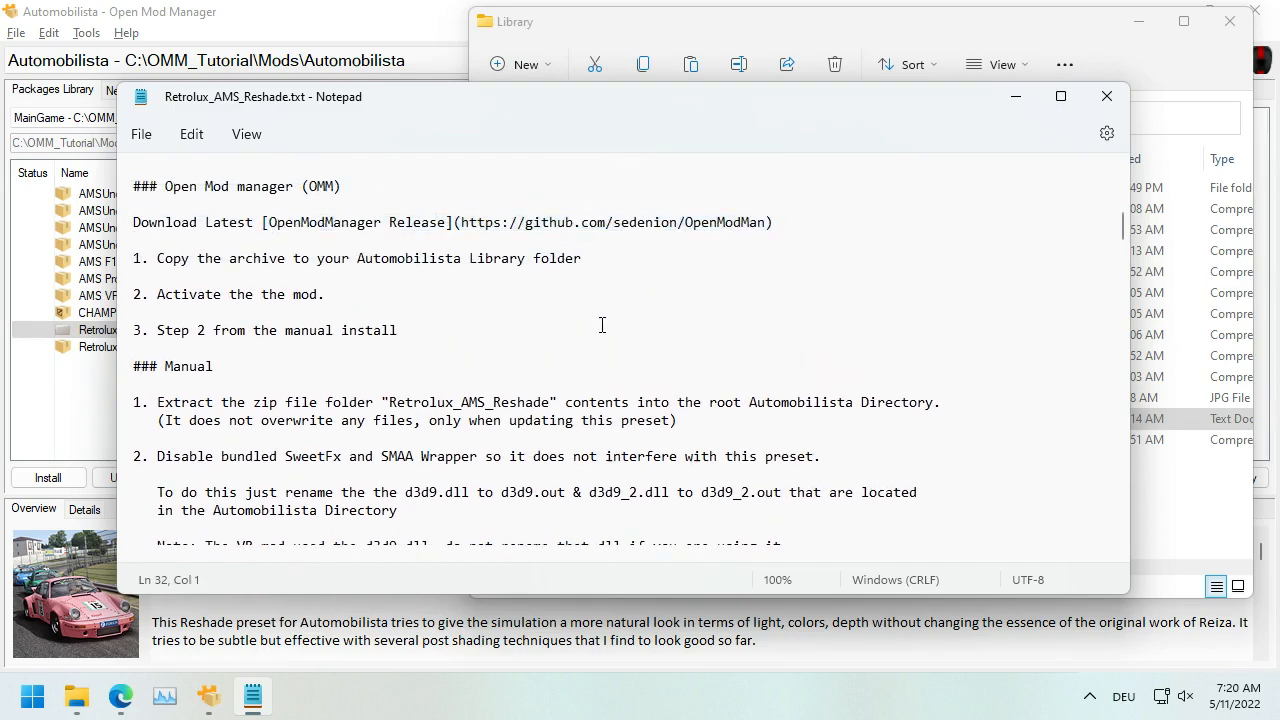
scroll(602, 325, down, 4)
scroll(602, 325, up, 10)
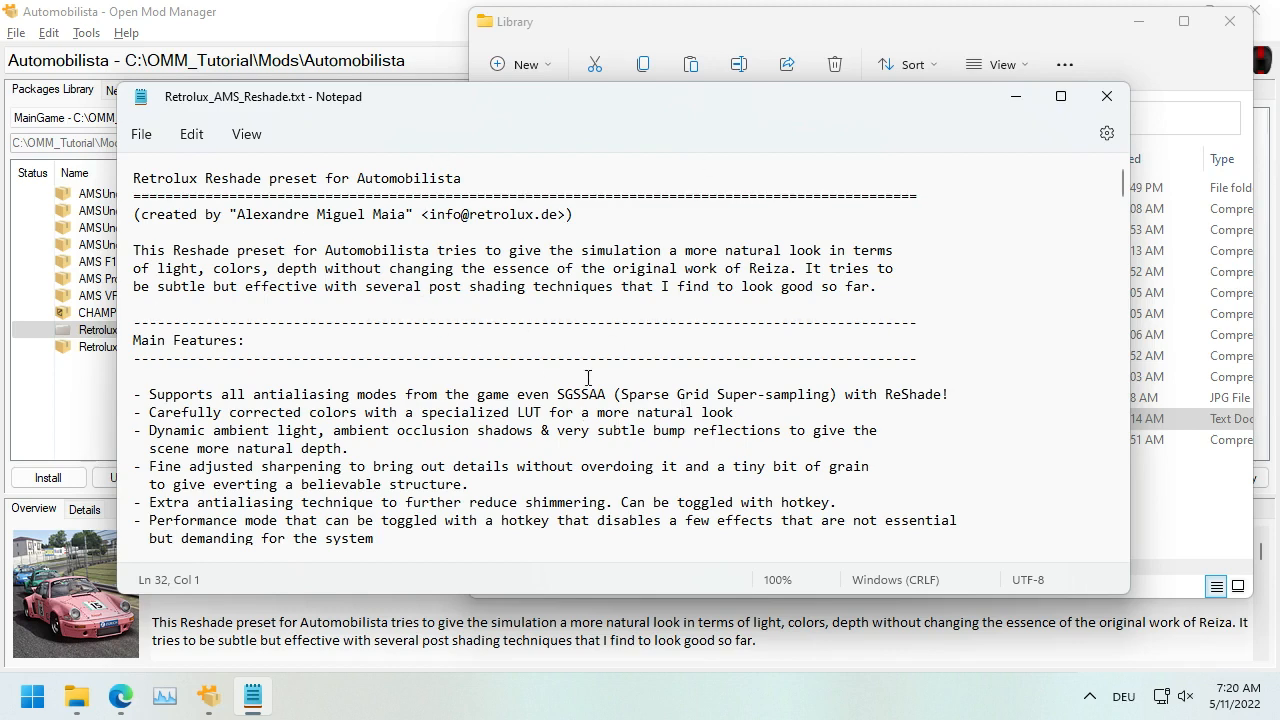
double_click(755, 108)
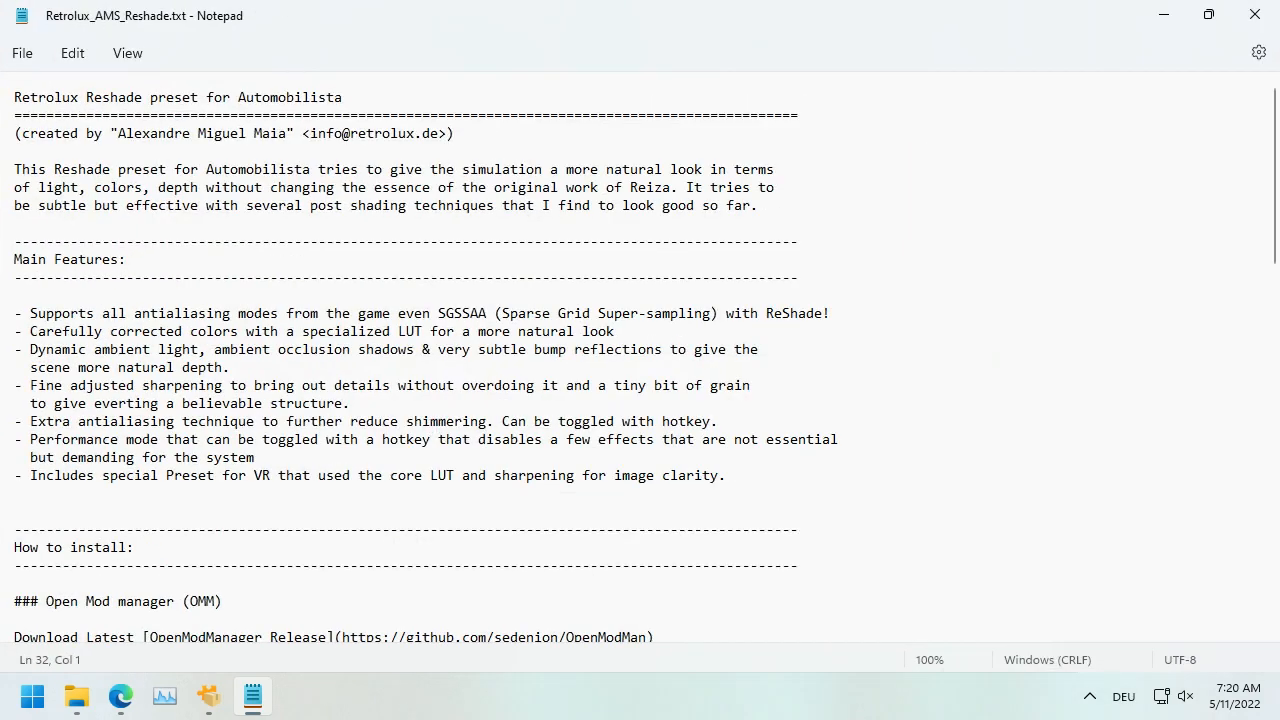
click(1207, 14)
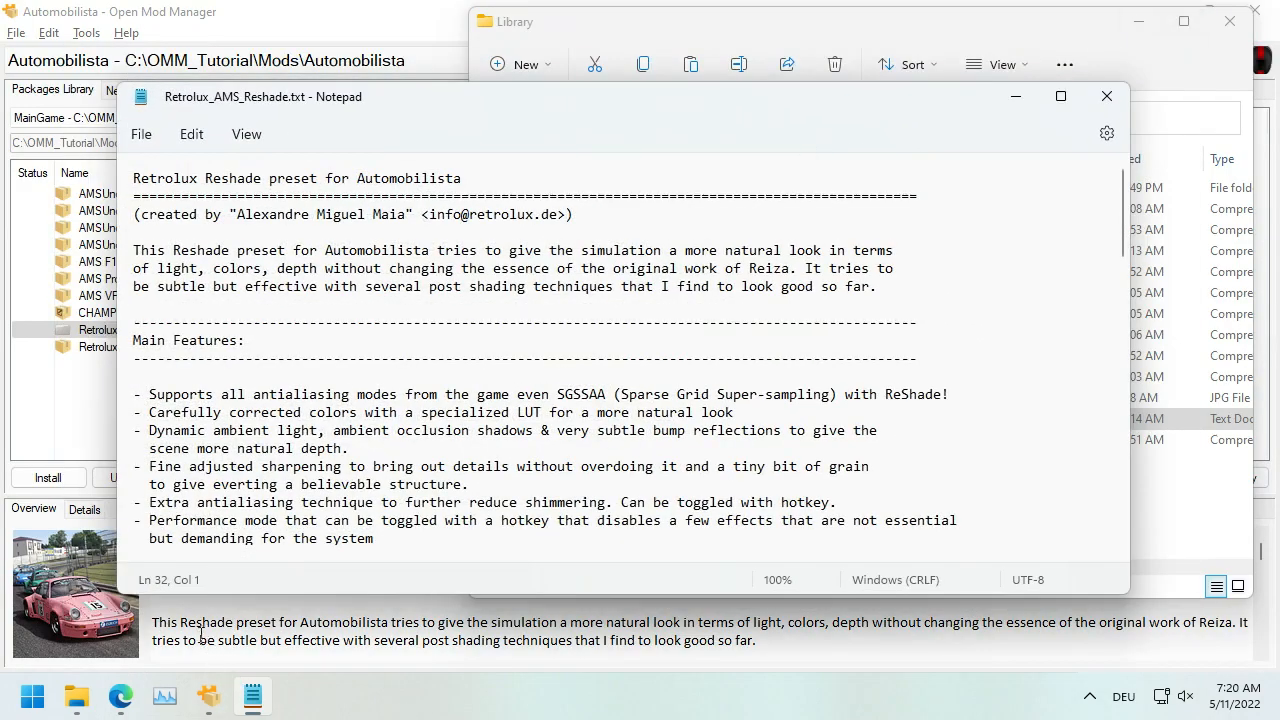
Step: Switch to Open Mod Manager, enlarge the package overview area, and read the formatted Retrolux AMS Reshade description
click(208, 695)
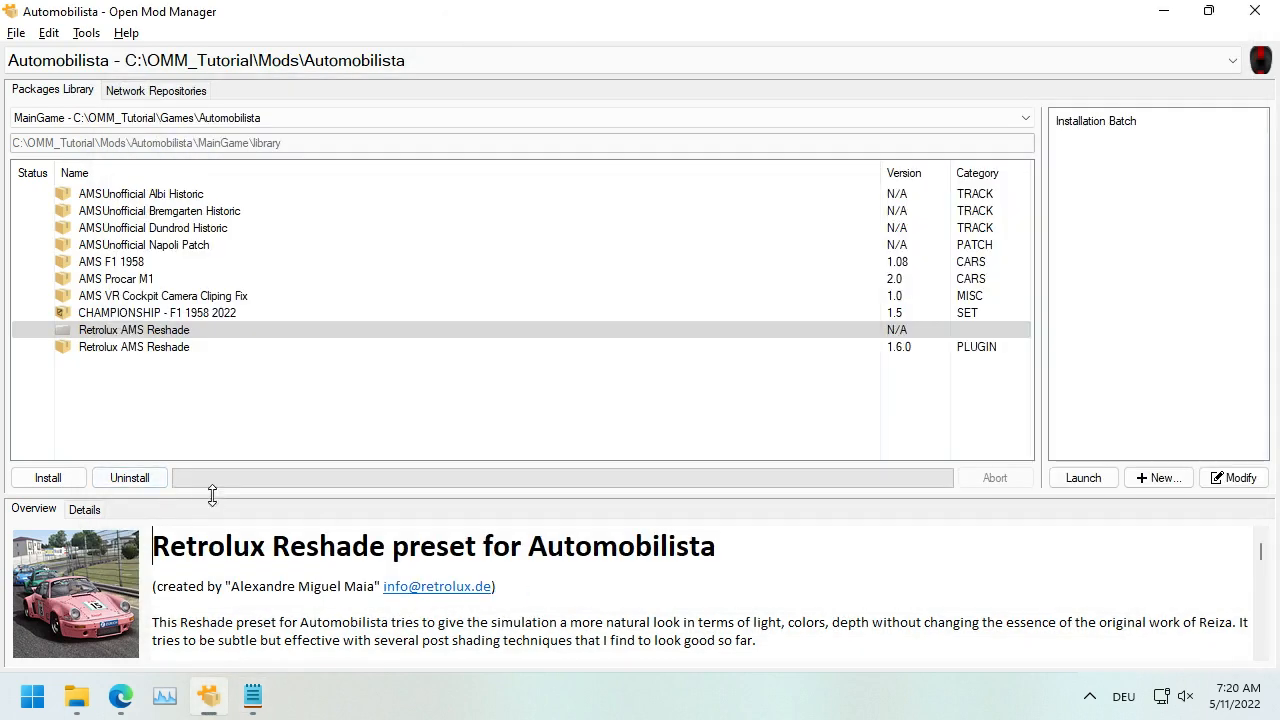
drag(212, 493, 215, 415)
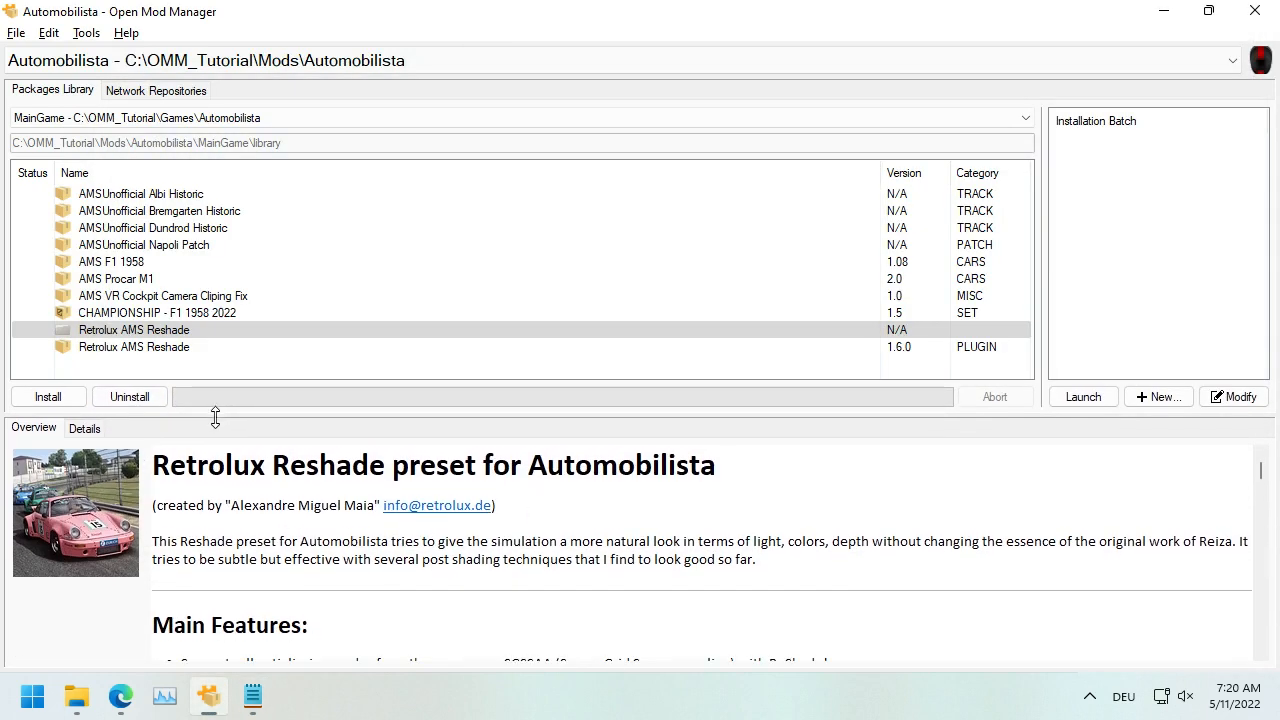
scroll(328, 546, down, 3)
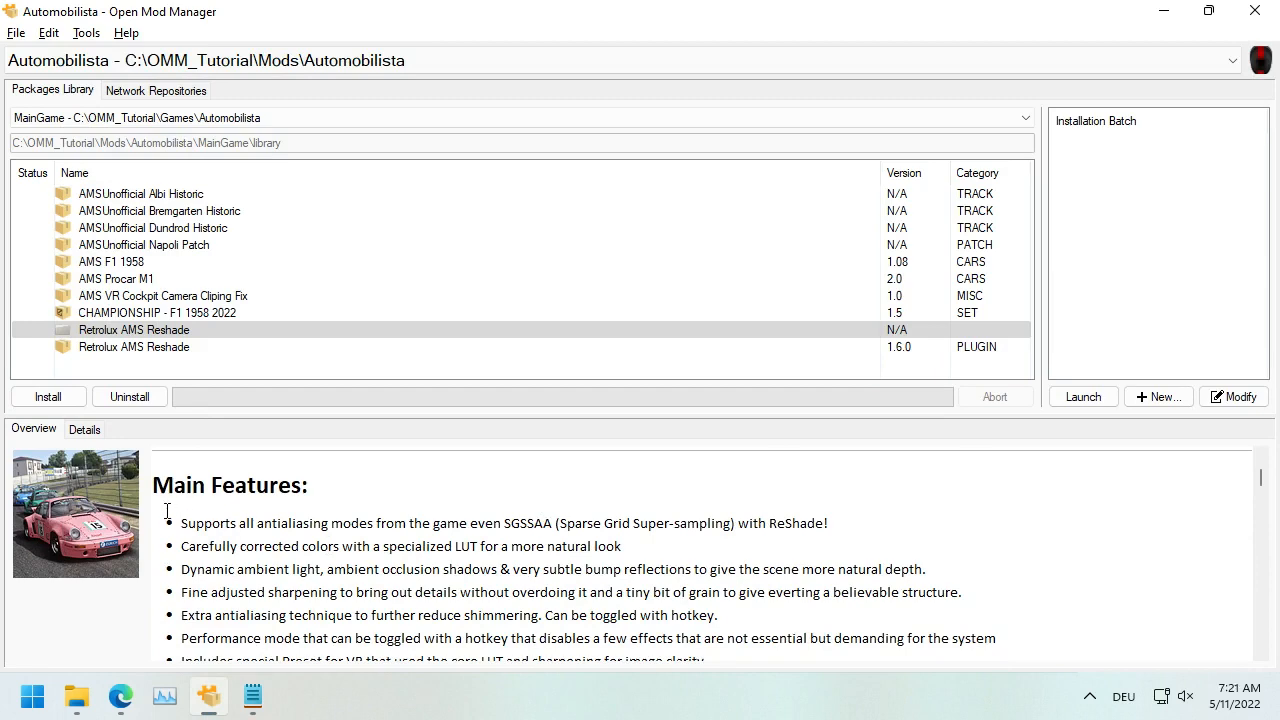
scroll(328, 491, down, 3)
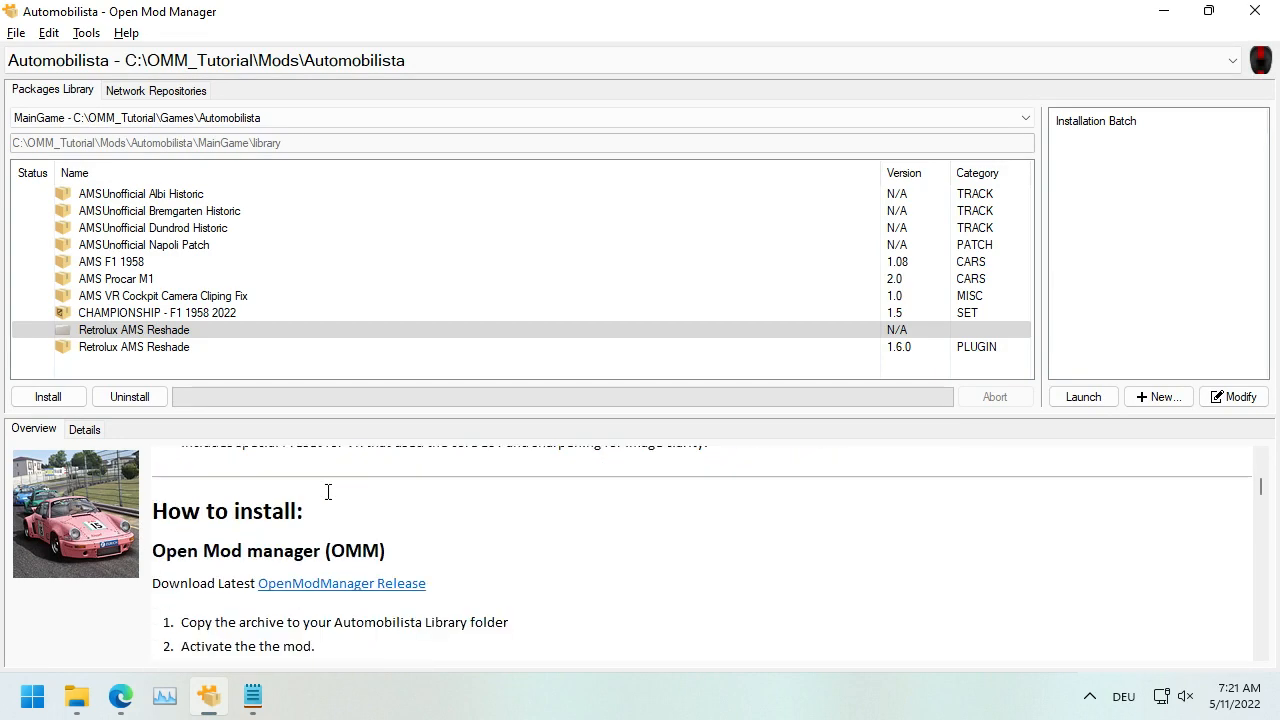
scroll(606, 580, down, 5)
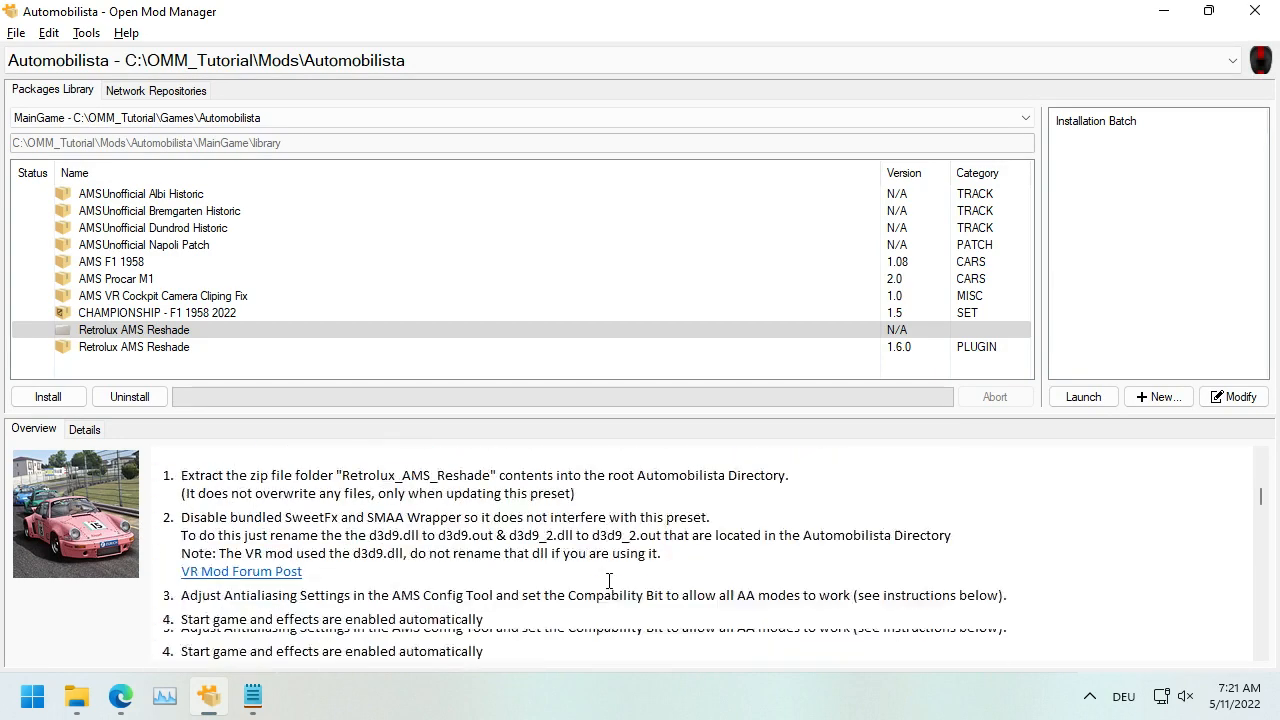
scroll(445, 615, up, 10)
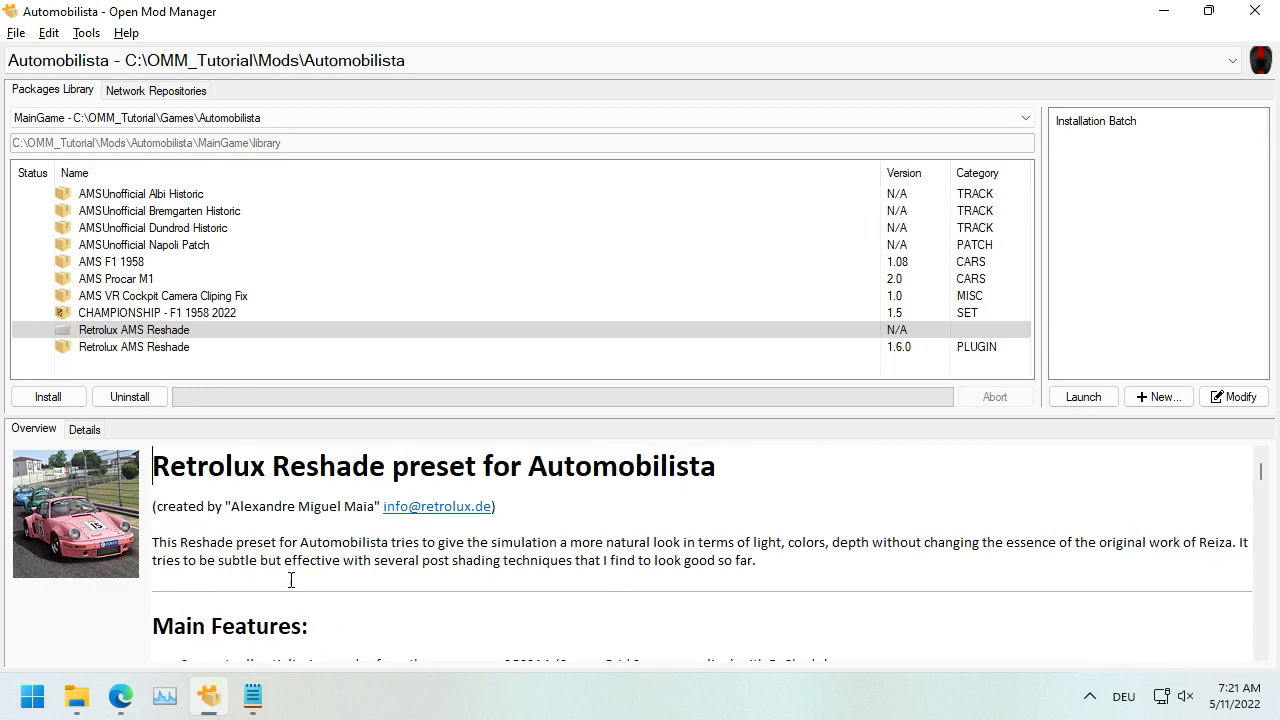
Step: Switch to Notepad, insert "123" before the title in Retrolux_AMS_Reshade.txt, and save the file
click(252, 697)
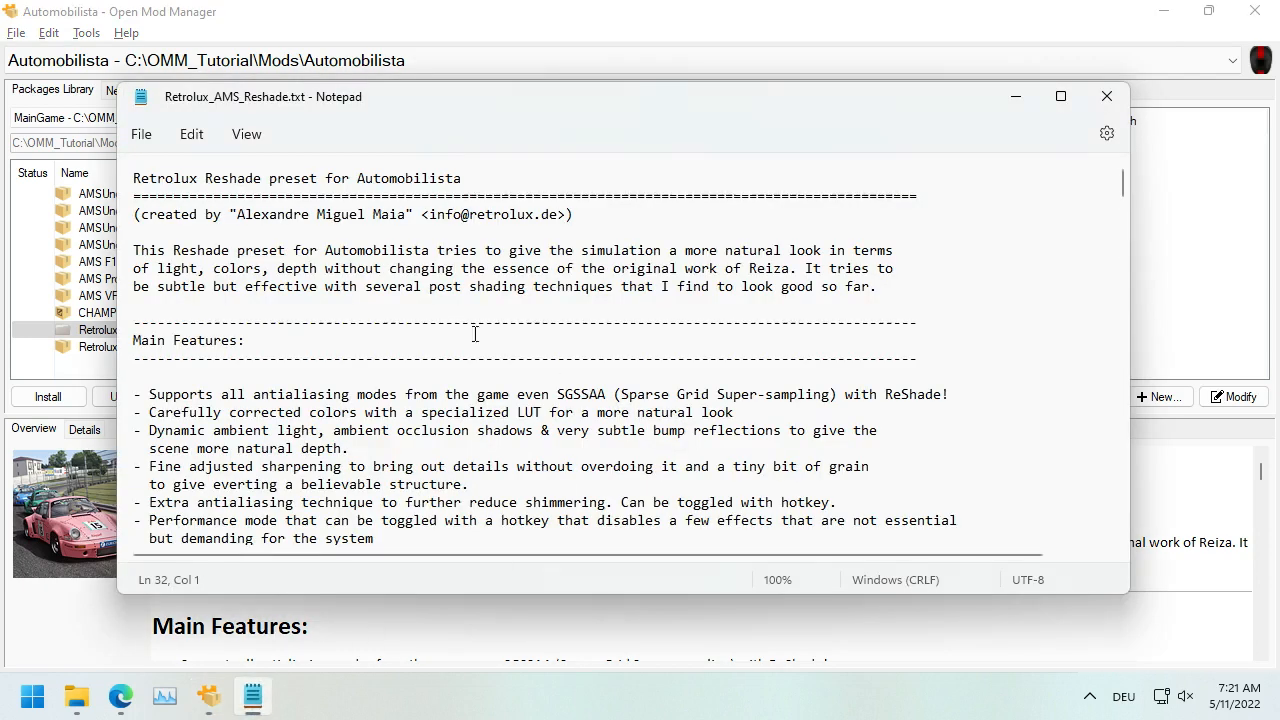
scroll(285, 217, down, 2)
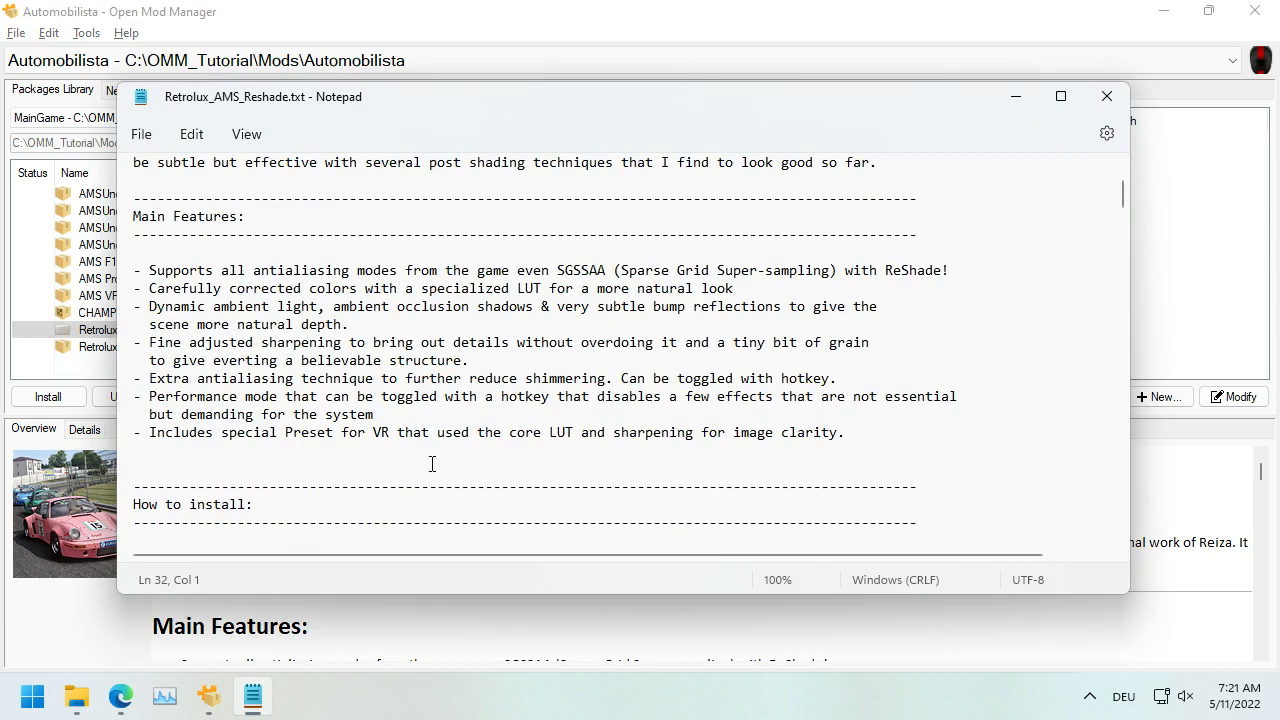
scroll(372, 398, up, 2)
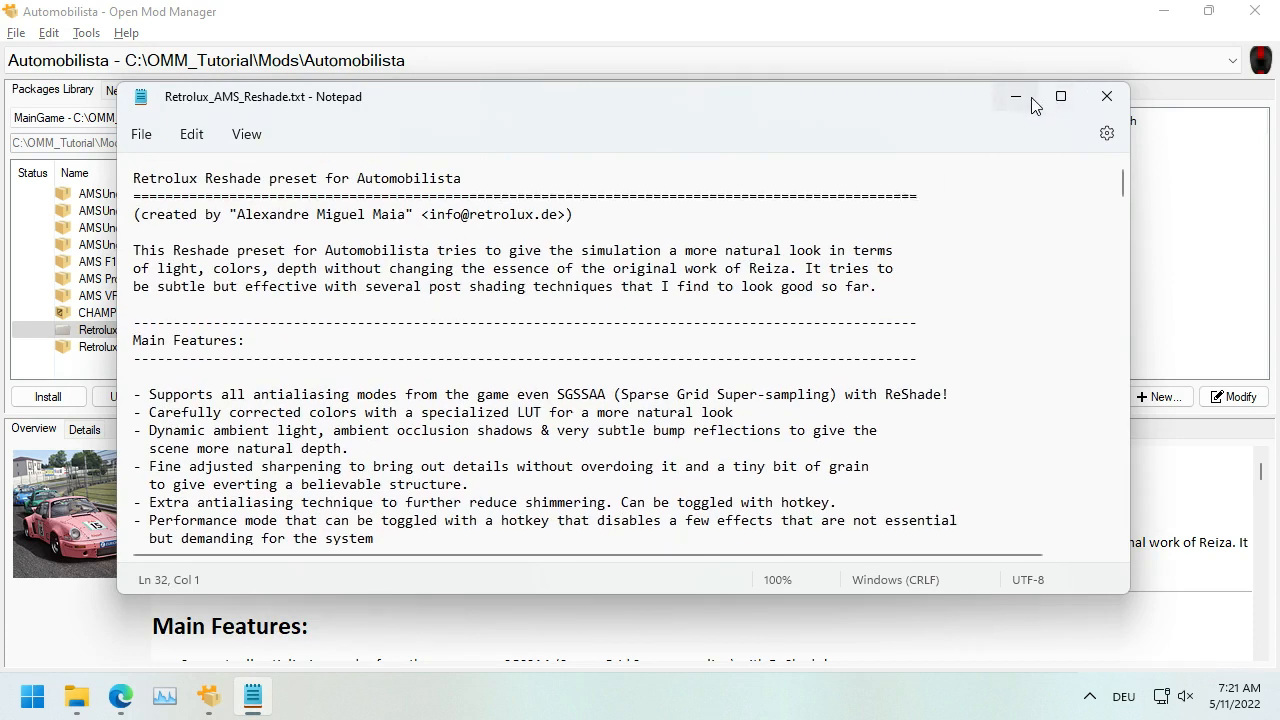
click(86, 636)
key(alt+Tab)
click(140, 178)
text(123)
key(ctrl+s)
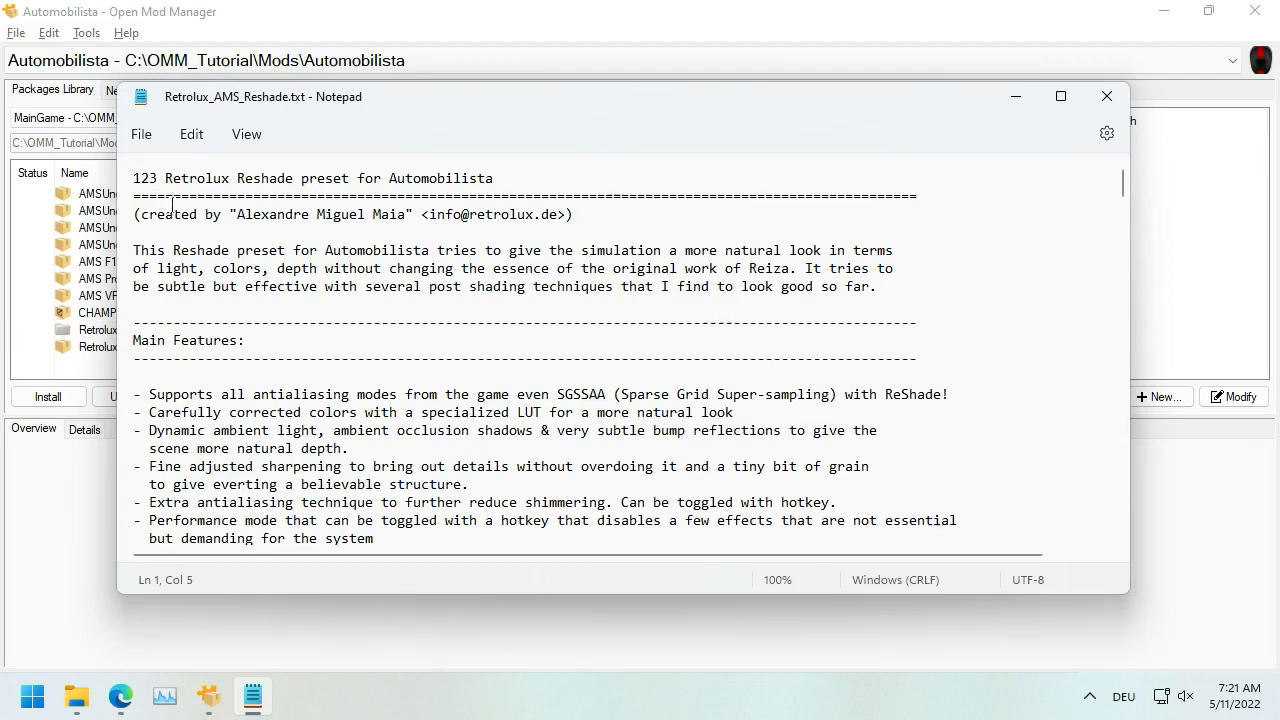
Step: Switch to Open Mod Manager and view the overview of the folder-based Retrolux AMS Reshade package
key(alt+Tab)
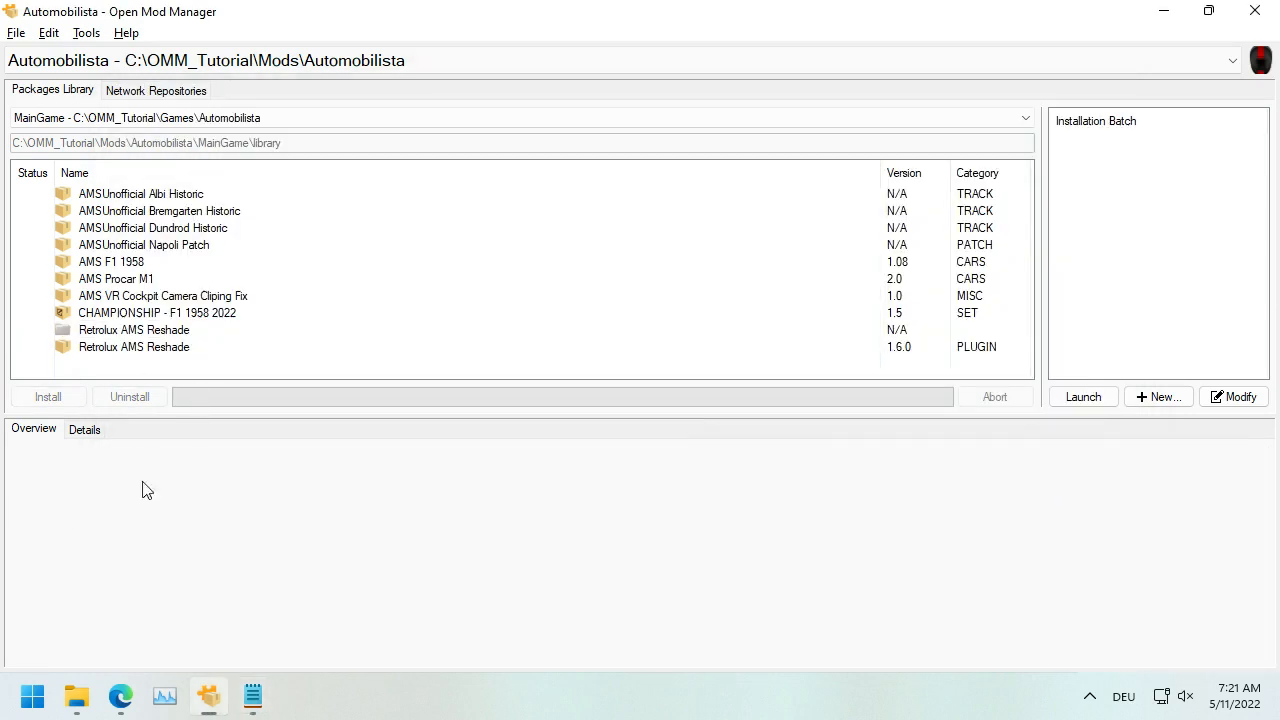
click(127, 333)
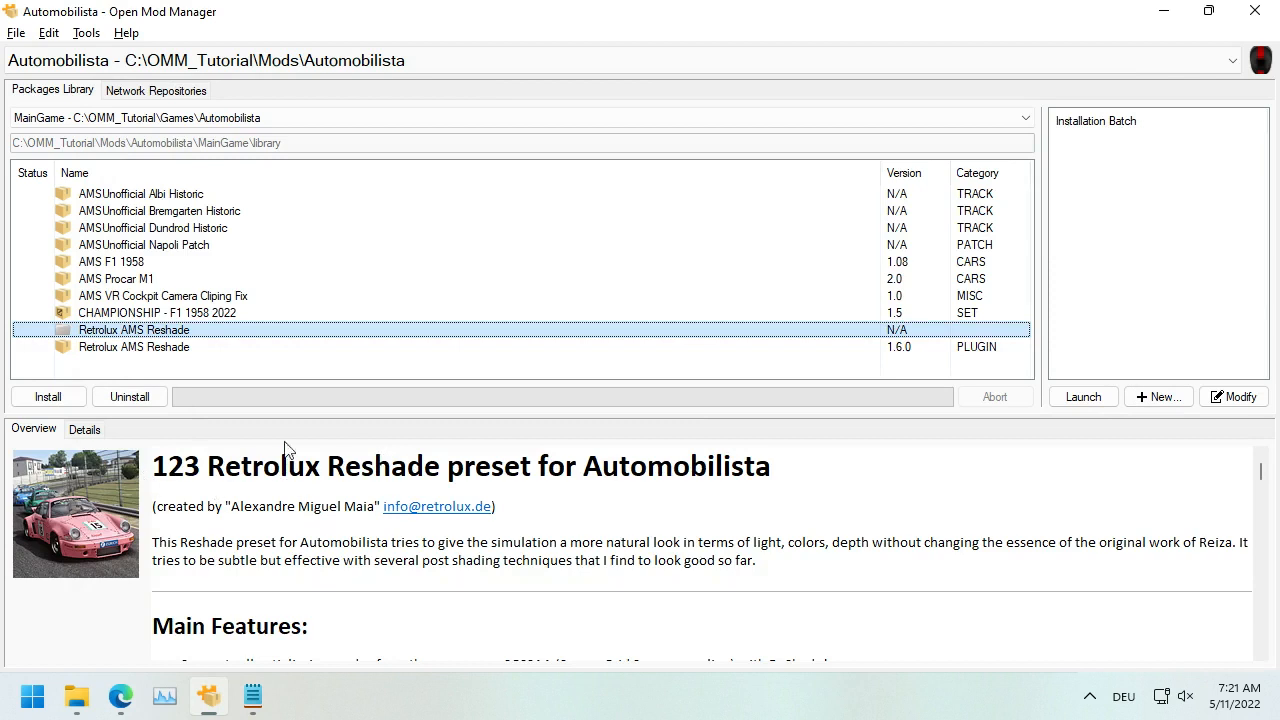
right_click(238, 341)
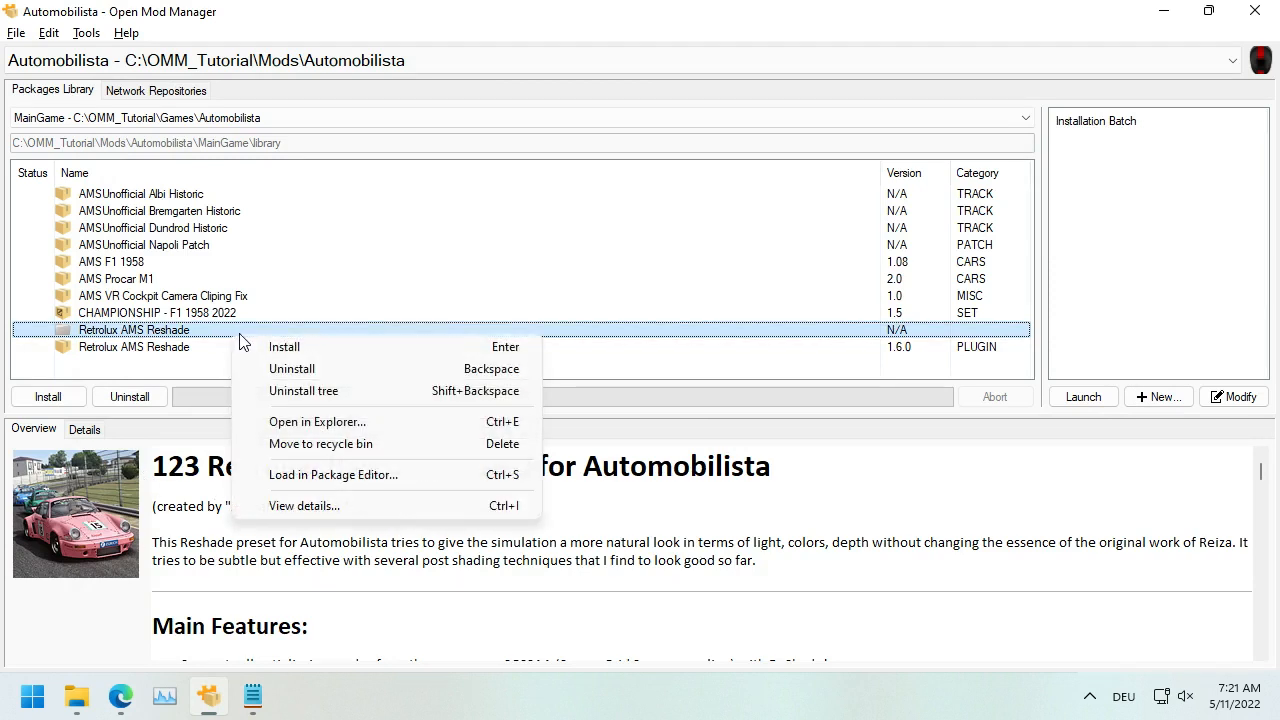
click(222, 540)
click(314, 330)
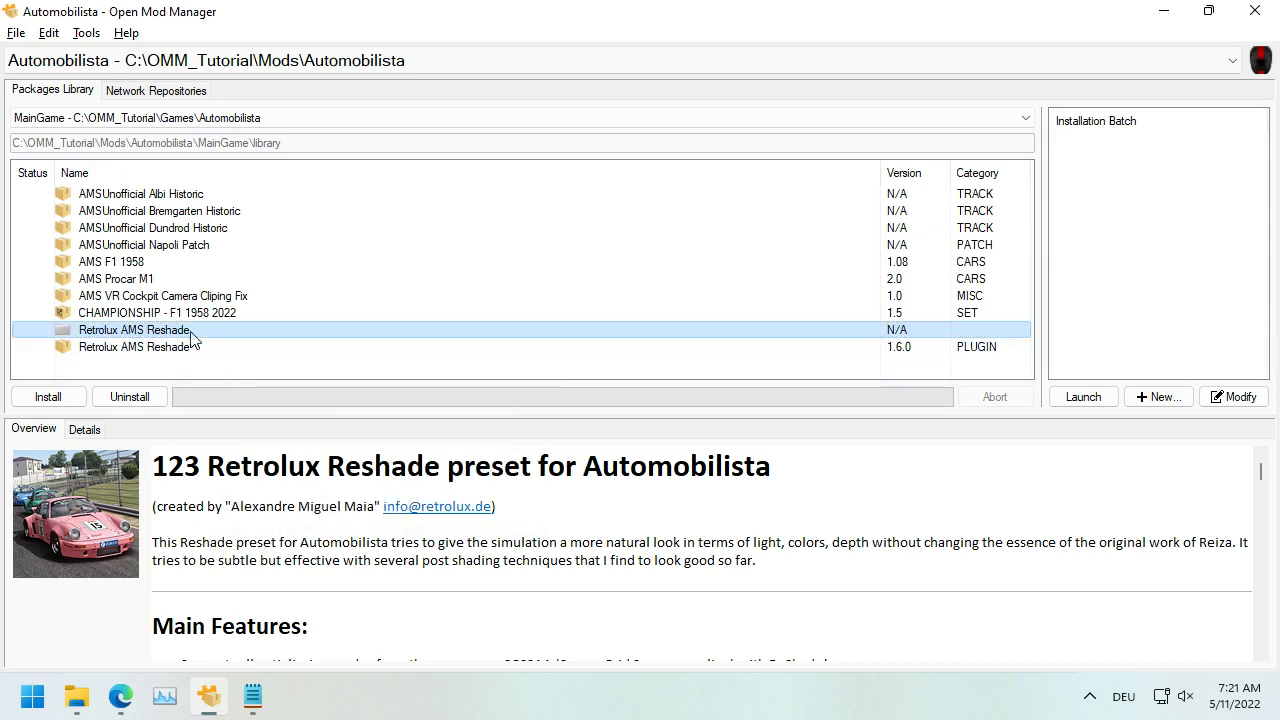
double_click(103, 334)
double_click(96, 331)
Step: Load the folder-based Retrolux AMS Reshade package in the Package editor, discarding earlier unsaved changes, and close the editor
right_click(176, 331)
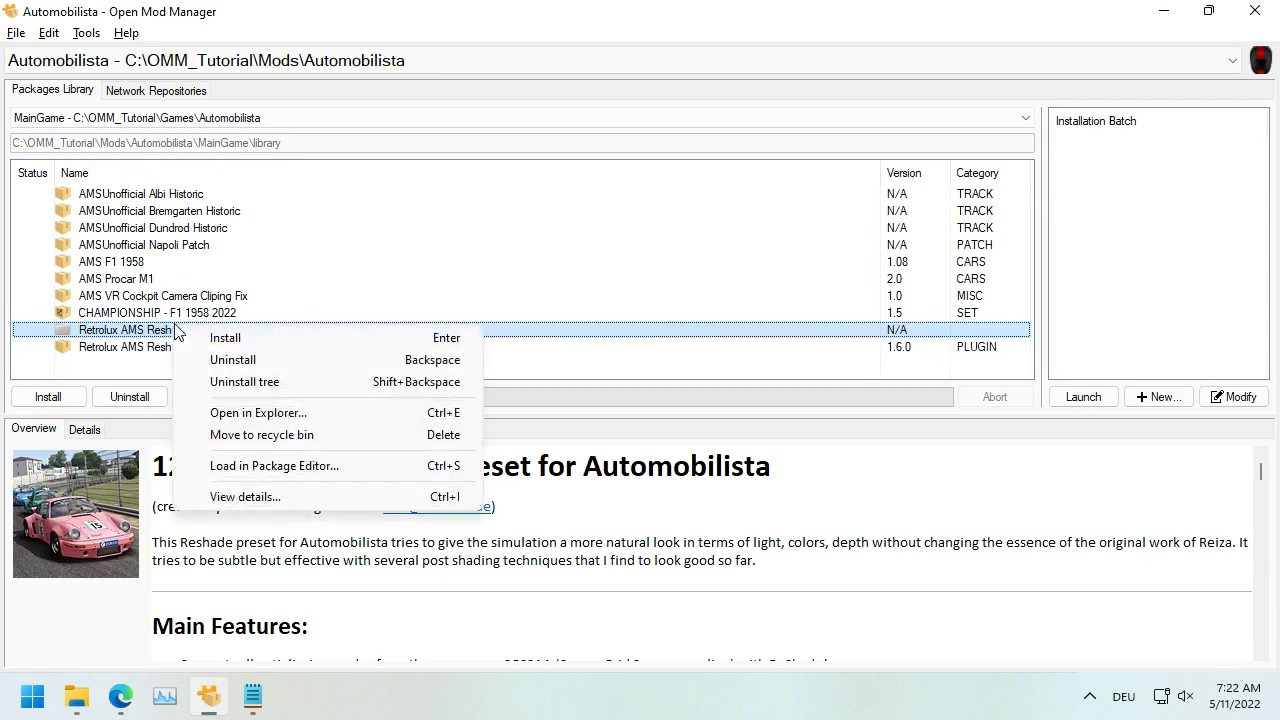
click(294, 470)
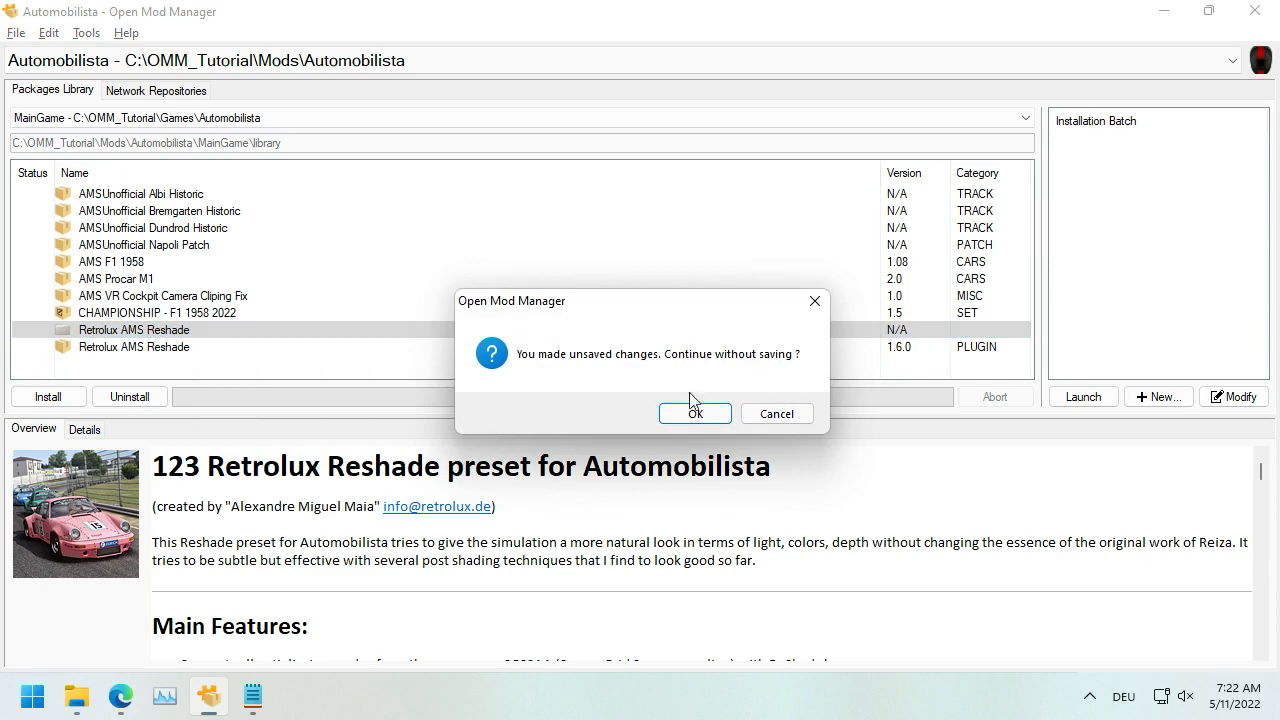
click(690, 414)
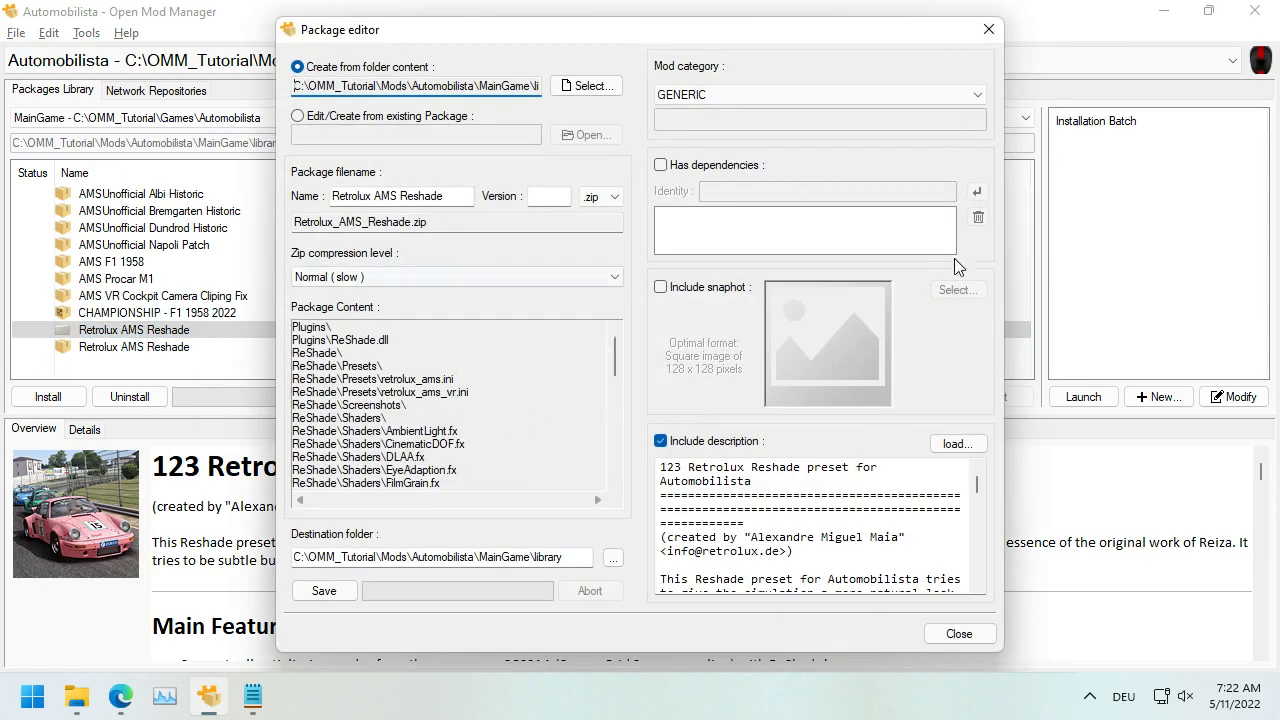
click(958, 633)
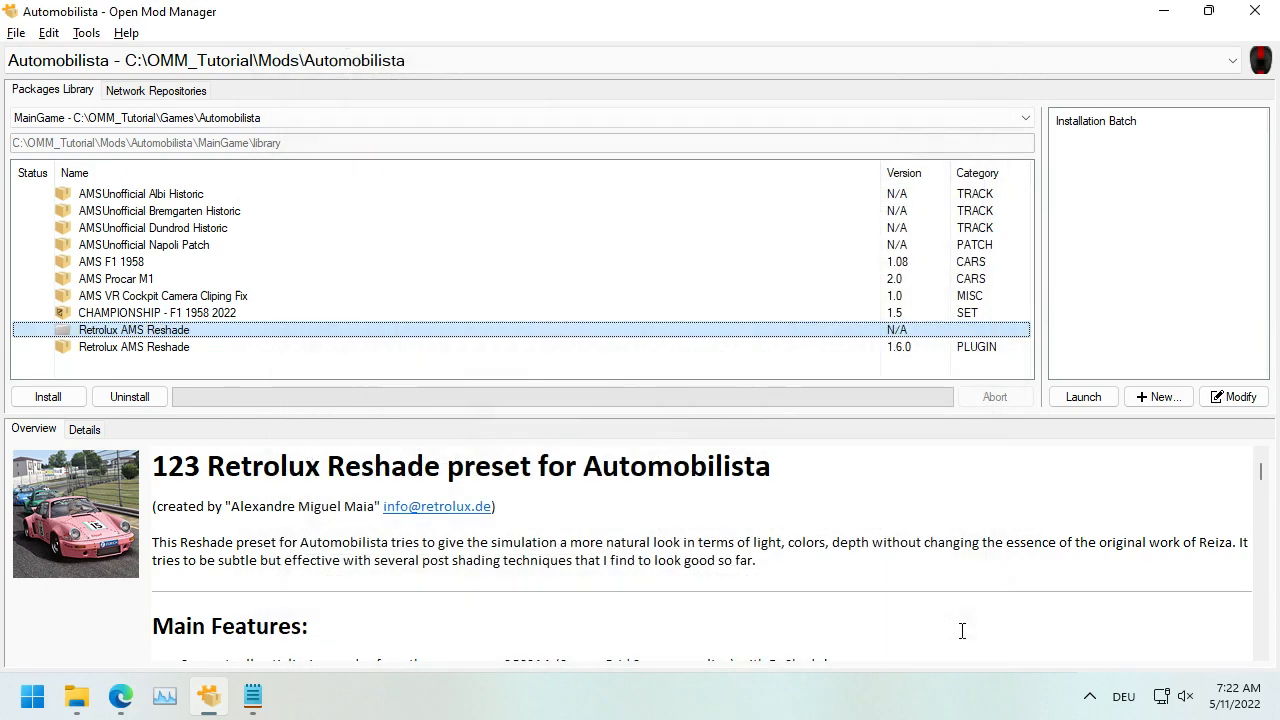
Step: Reselect the folder-based Retrolux AMS Reshade package and load it in the Package editor twice more, closing the editor each time
click(130, 261)
click(133, 330)
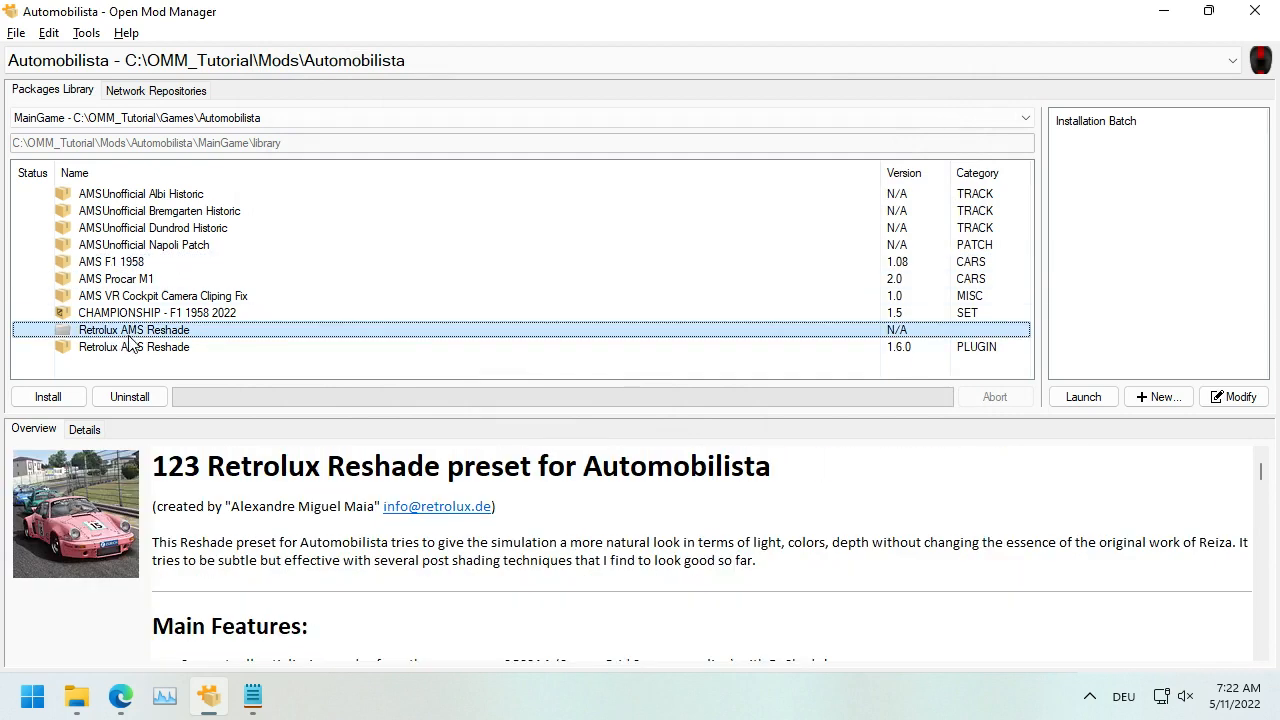
right_click(133, 340)
click(200, 478)
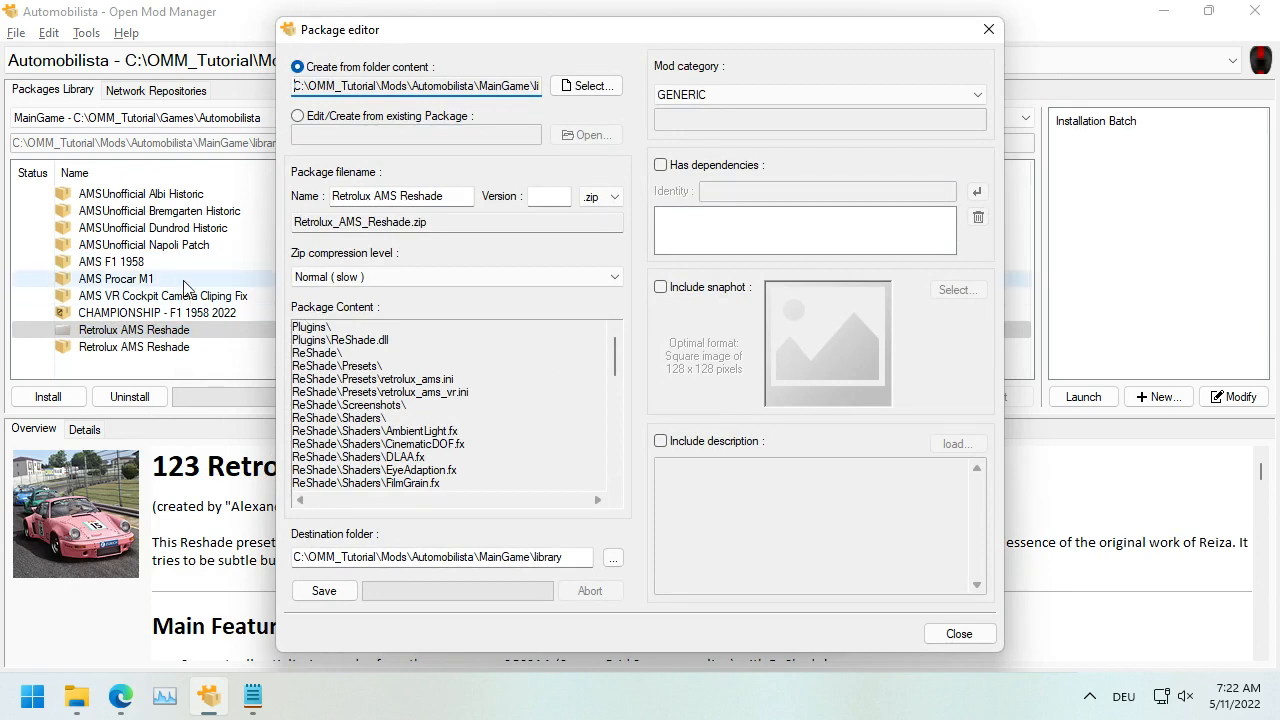
click(945, 633)
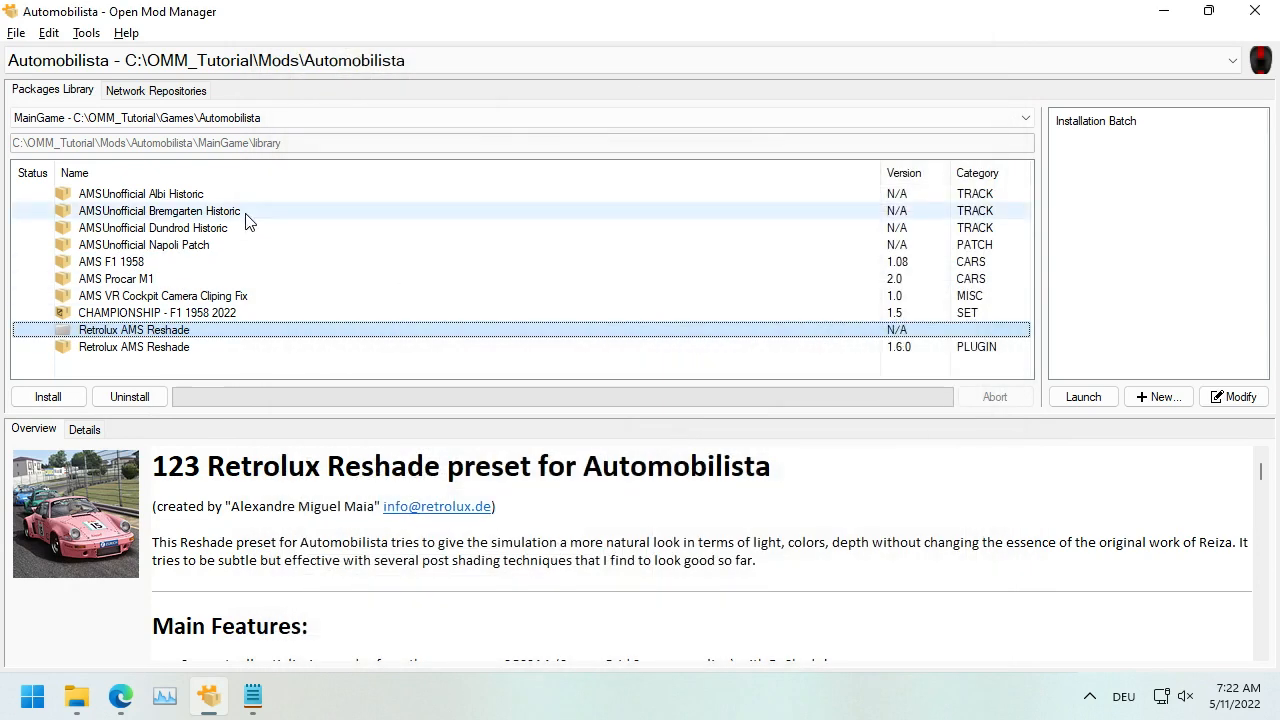
click(110, 245)
click(125, 330)
right_click(130, 332)
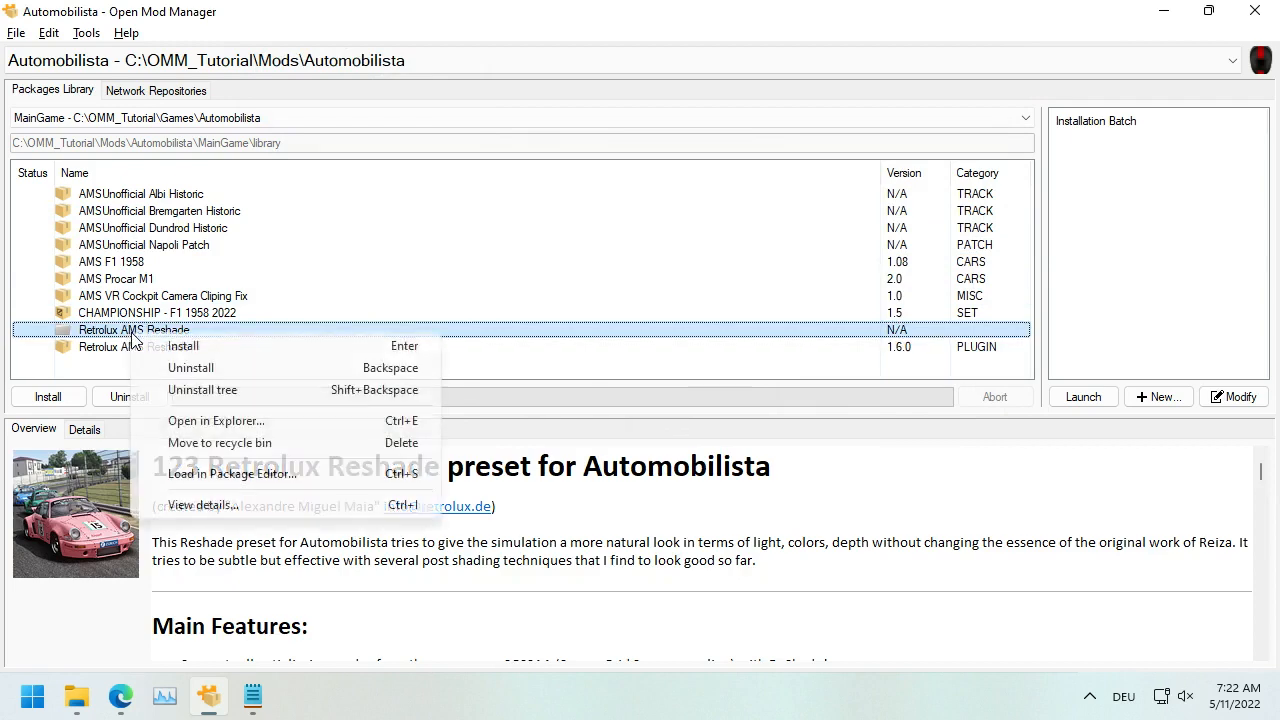
click(320, 473)
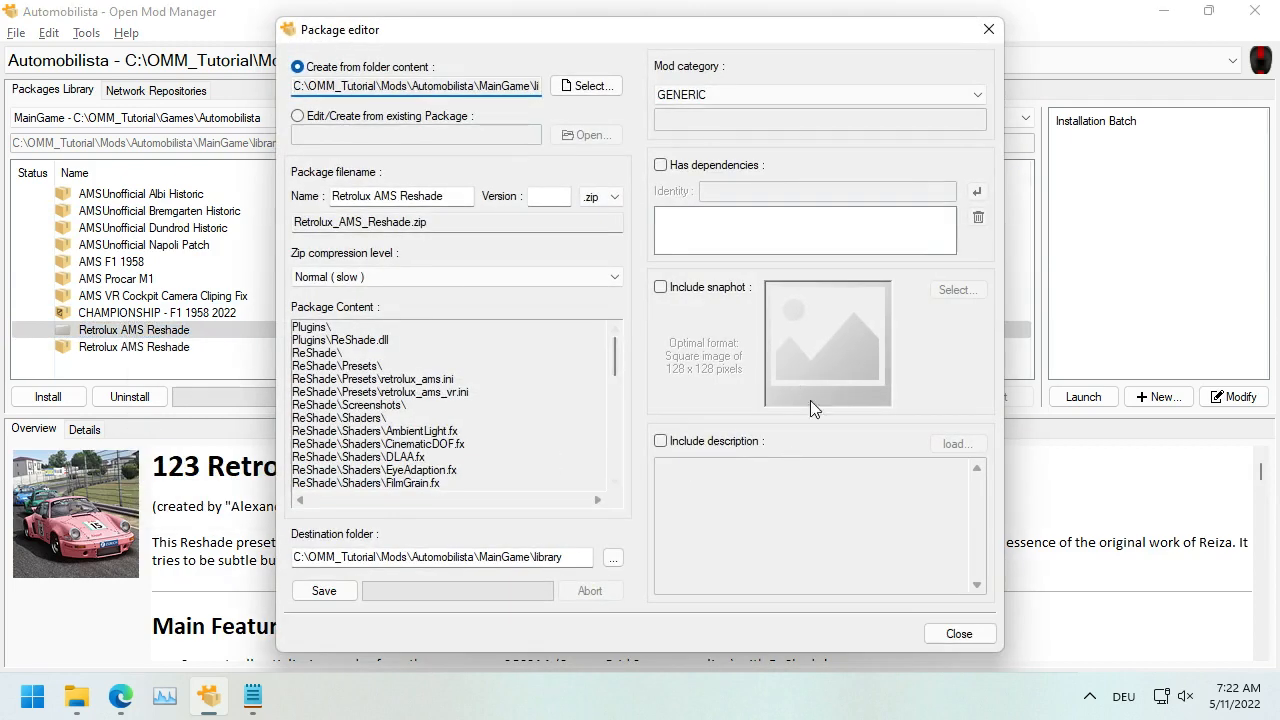
click(945, 641)
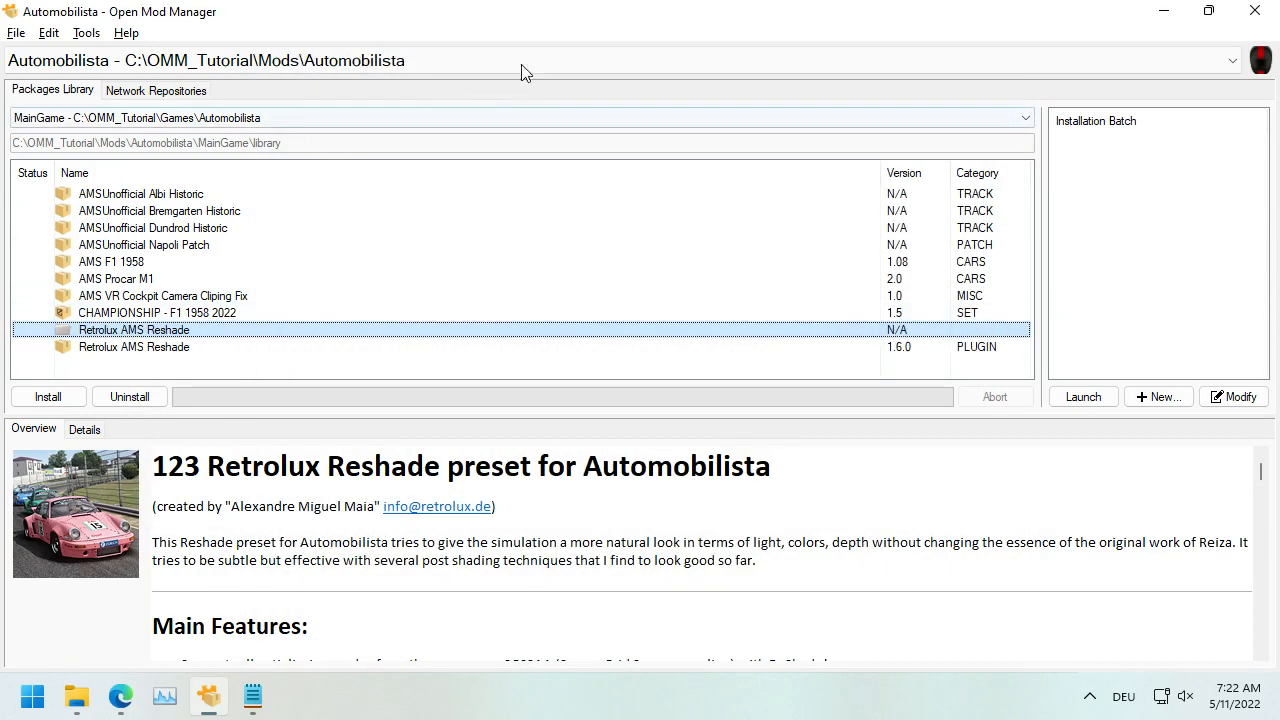
Step: Close Open Mod Manager and reopen it with Automobilista.omc from the recently used files
click(1253, 18)
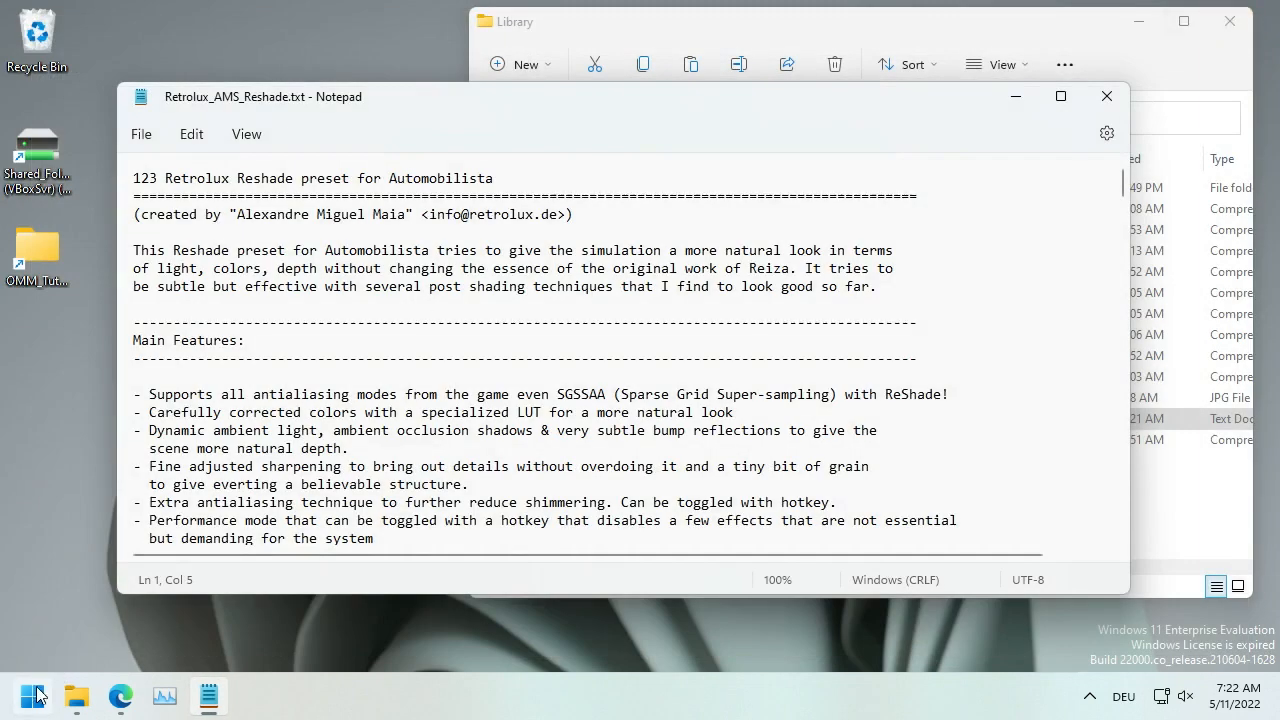
click(45, 690)
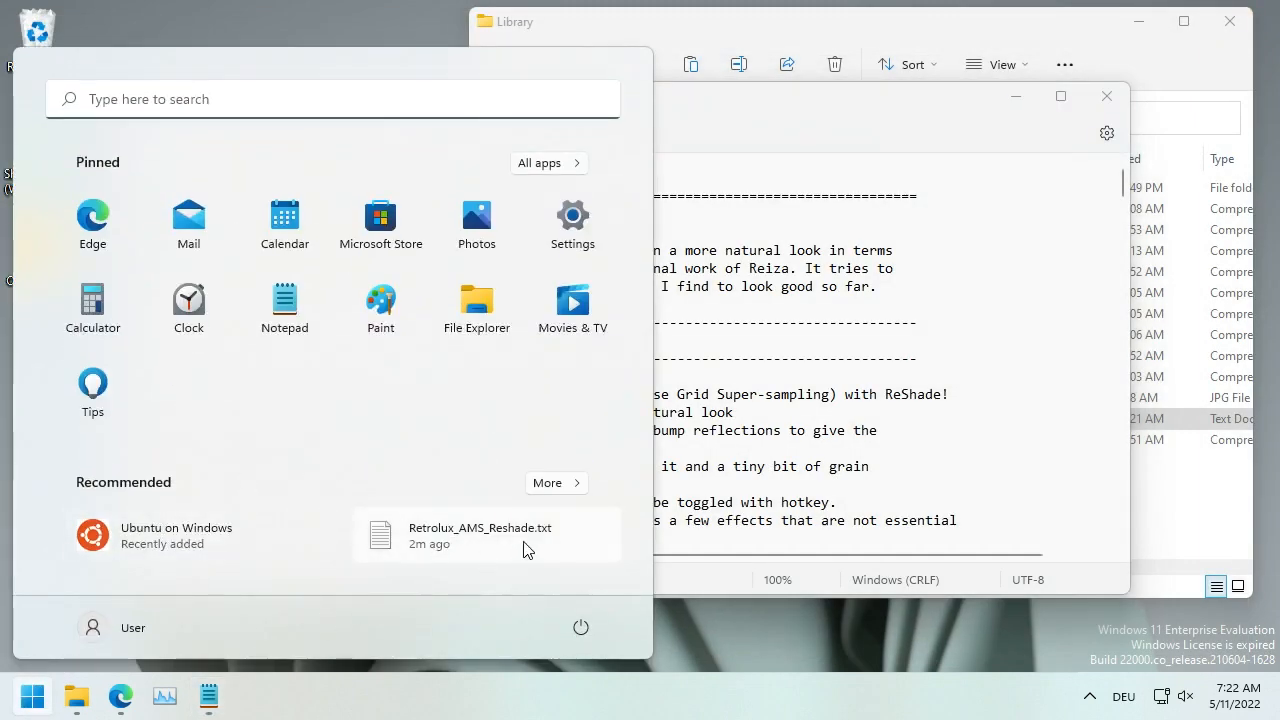
click(555, 484)
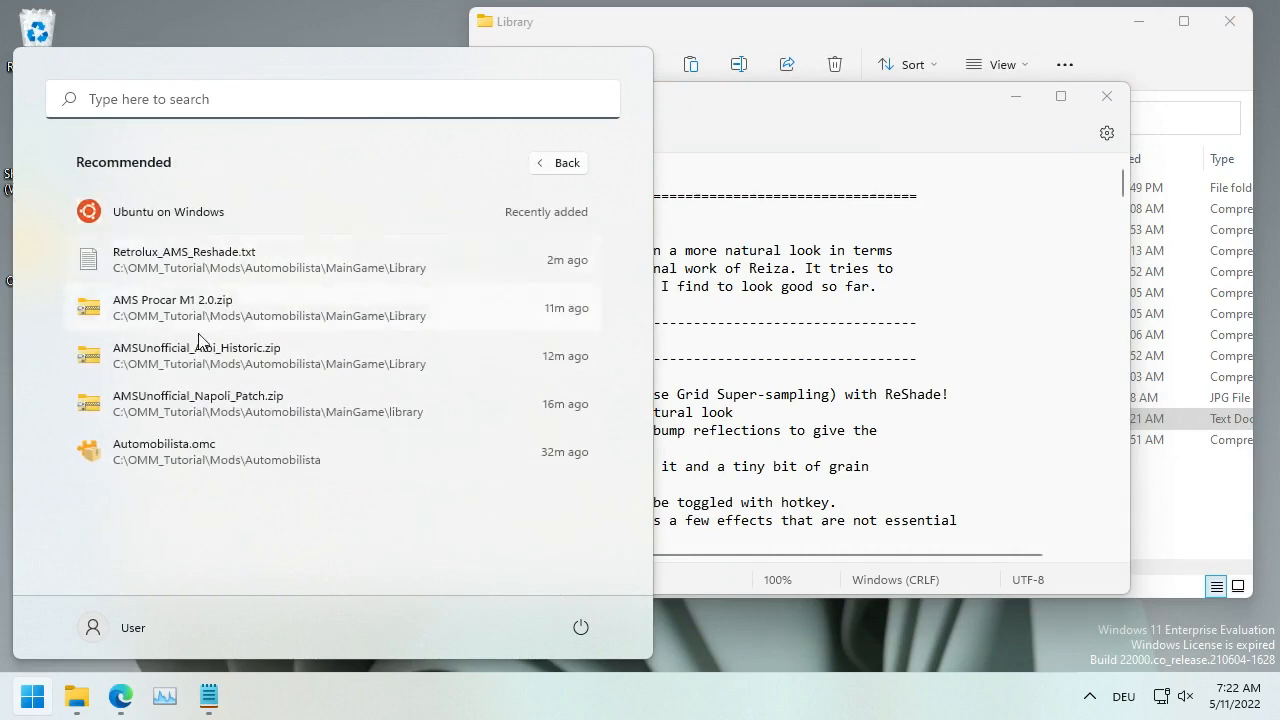
click(155, 453)
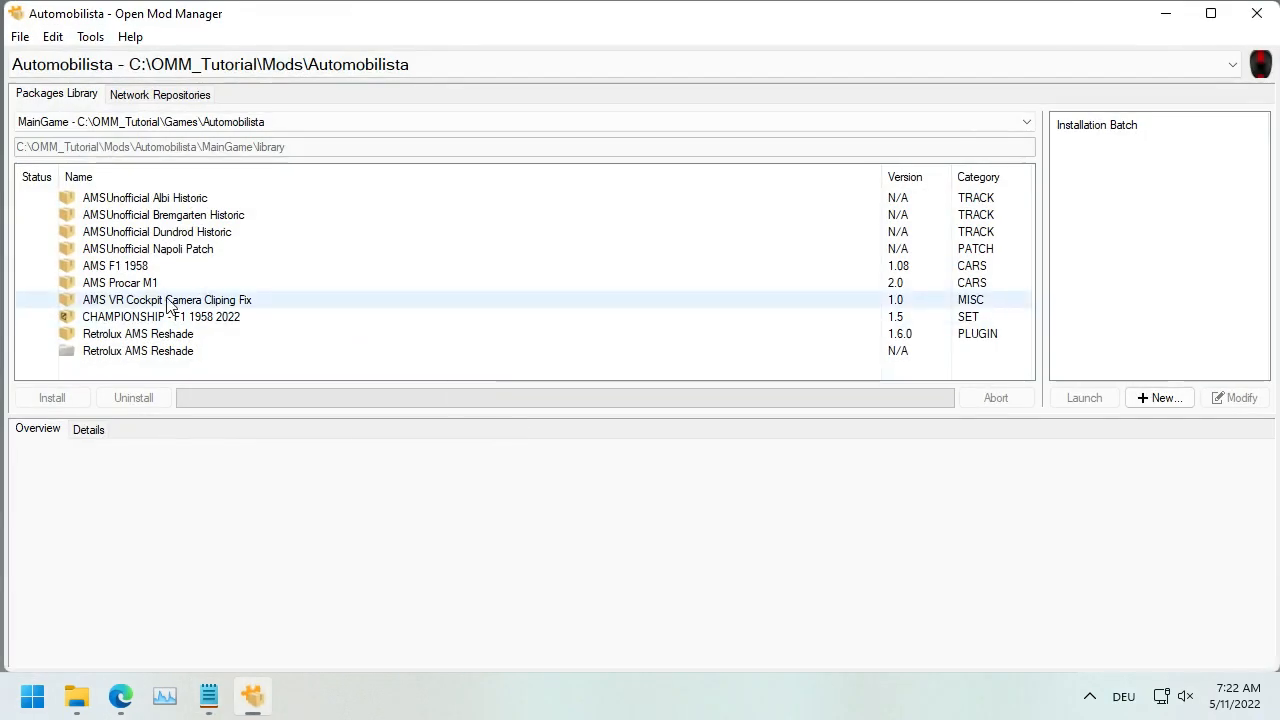
Step: Load the folder-based Retrolux AMS Reshade package in the Package editor
click(165, 338)
right_click(168, 339)
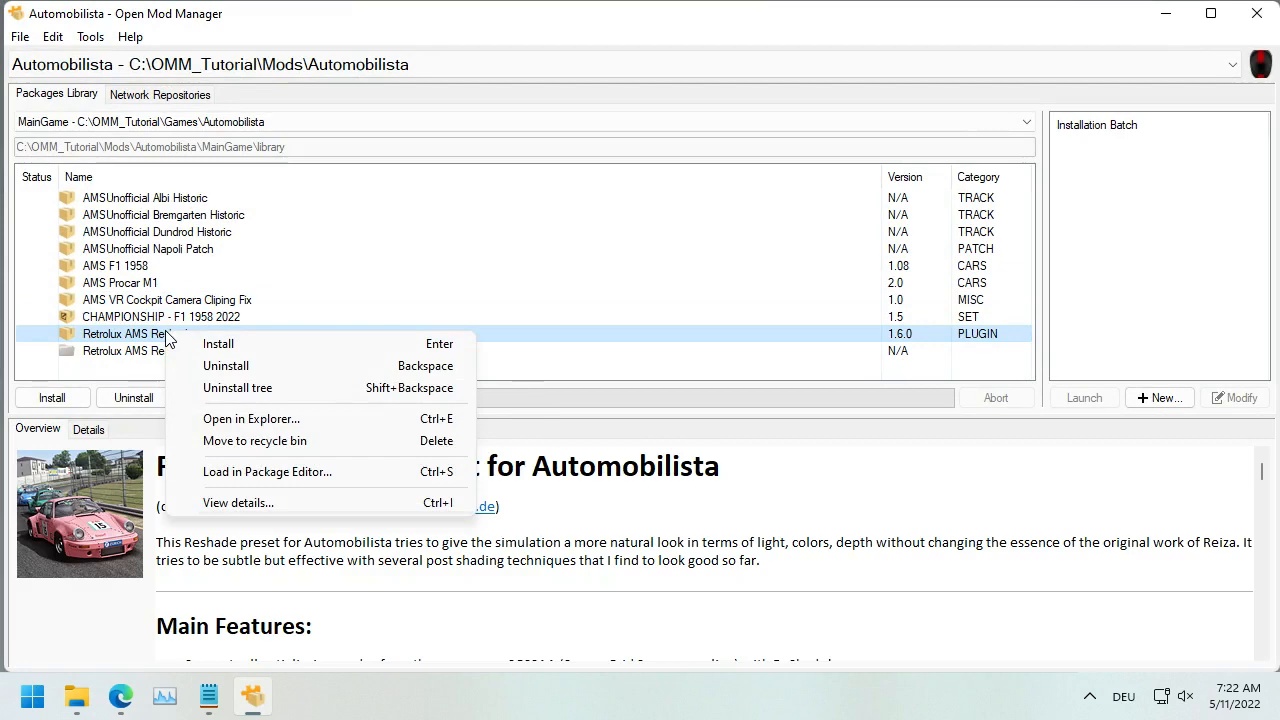
click(138, 348)
right_click(137, 346)
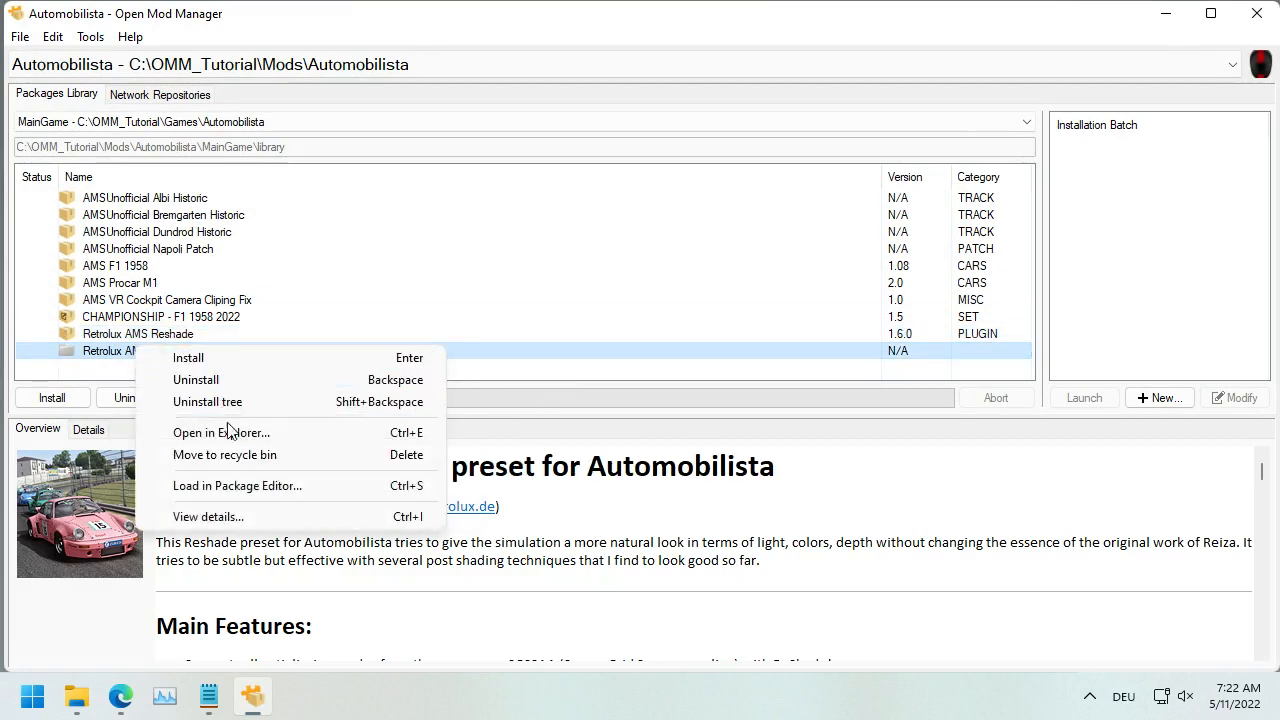
click(222, 489)
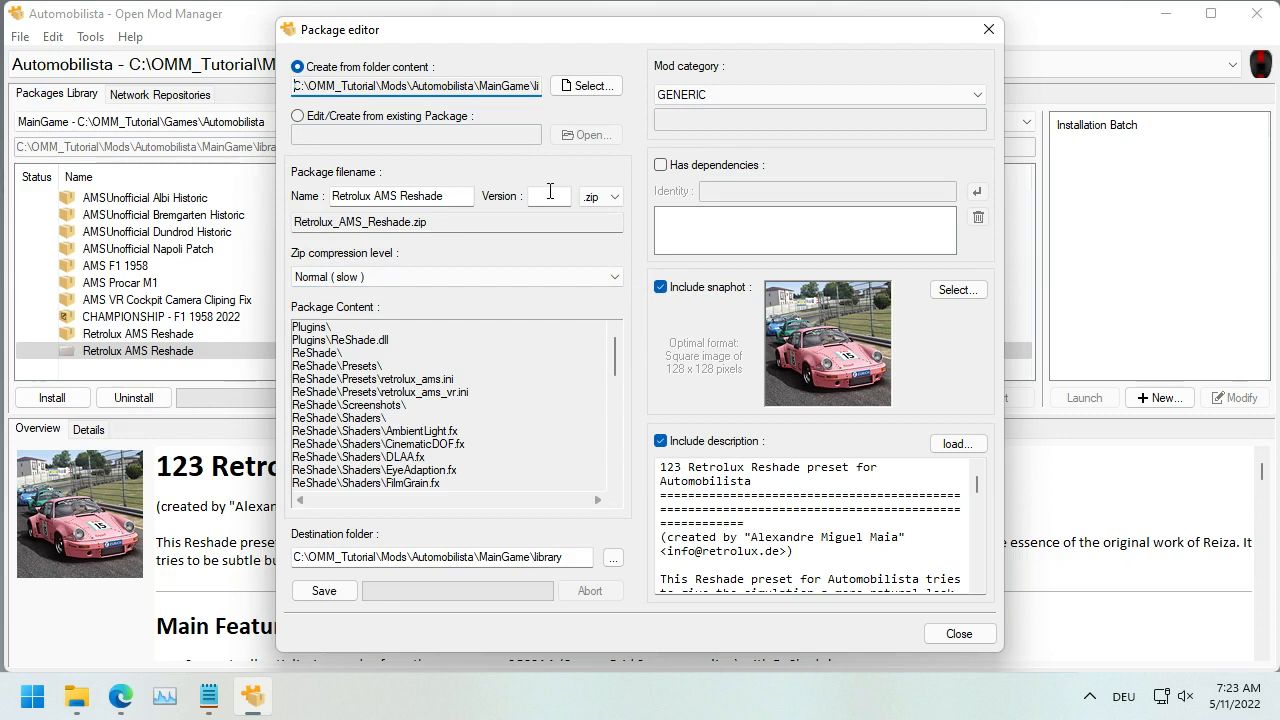
Step: Set the zip compression level to Best (very slow) and give the package the custom mod category MISC
click(448, 279)
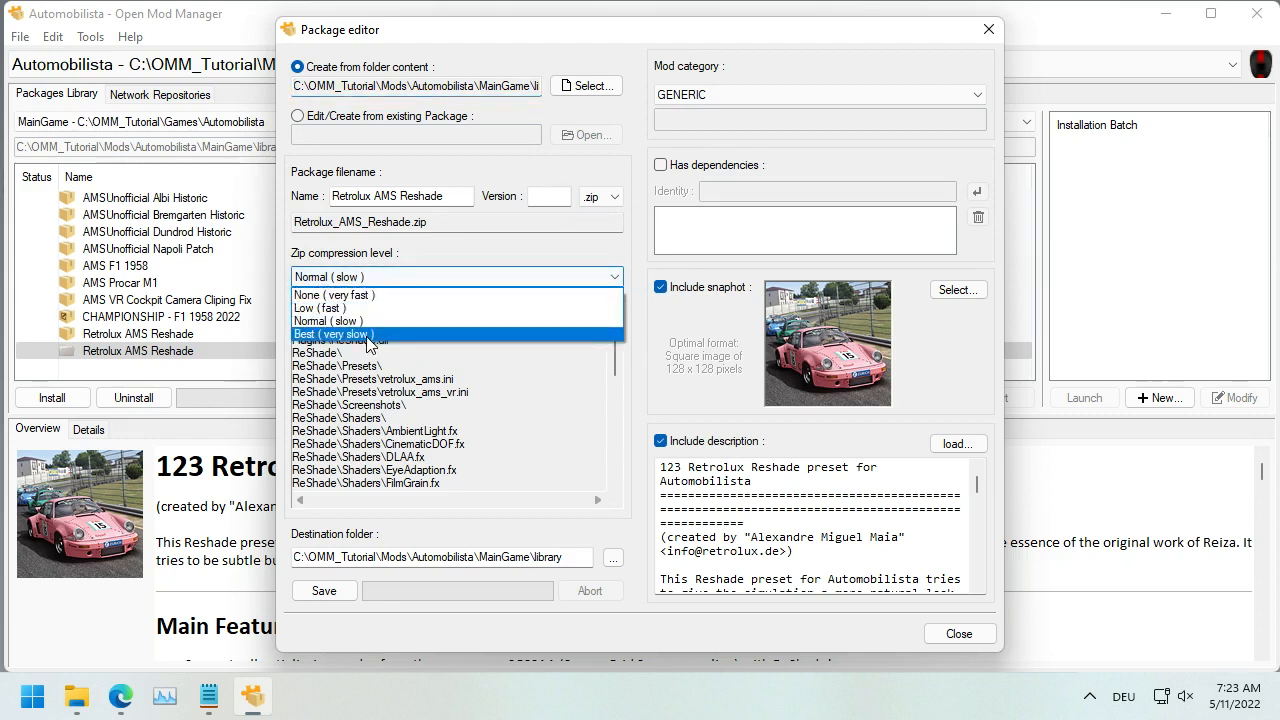
click(366, 335)
click(714, 98)
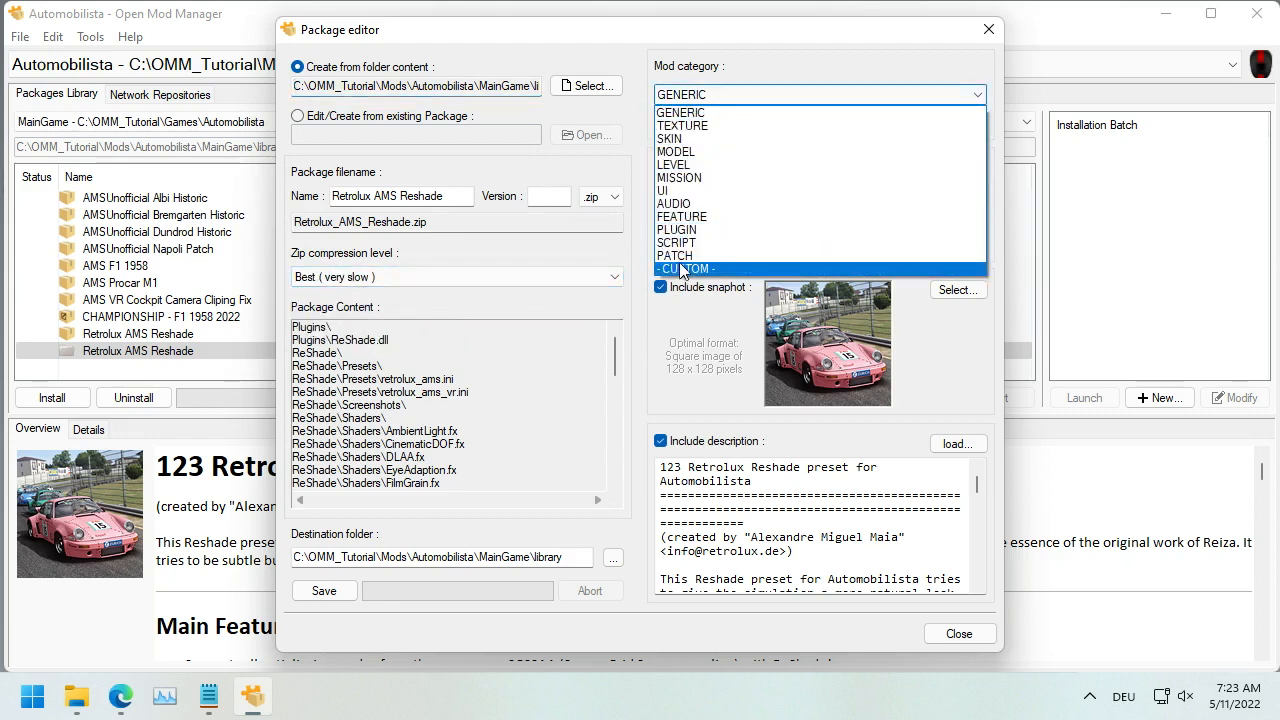
click(681, 269)
click(688, 121)
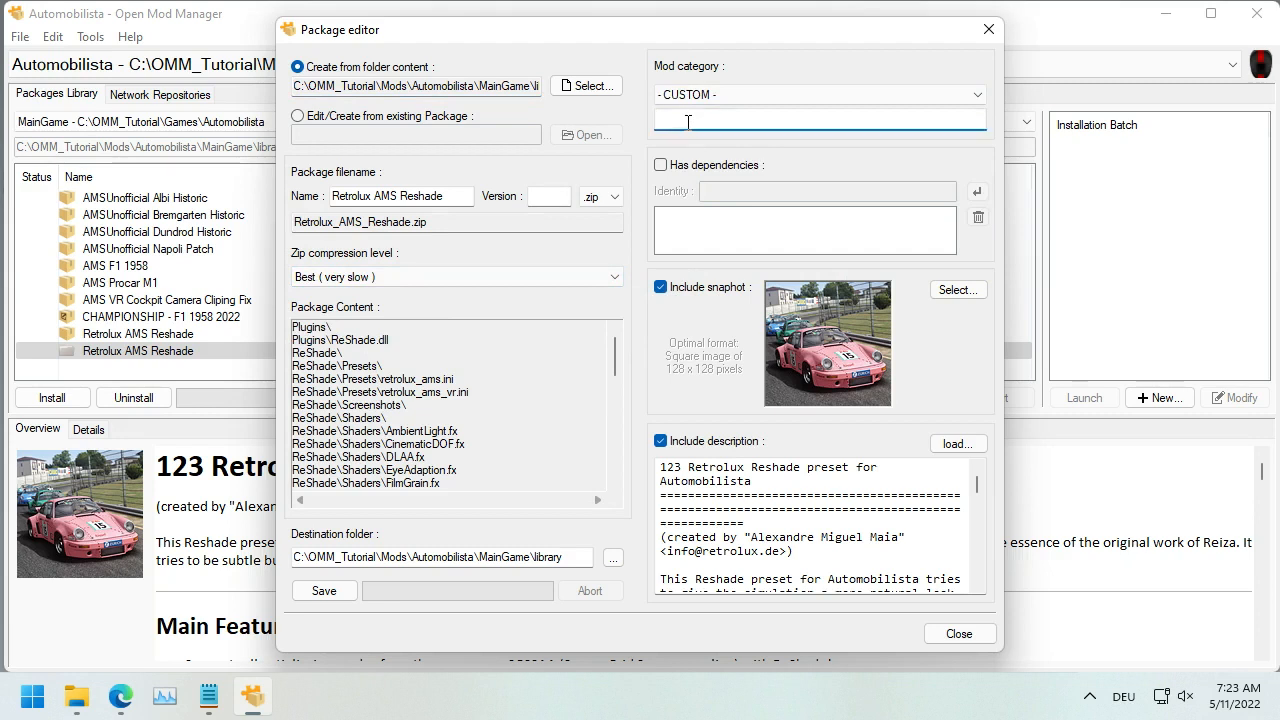
text(MI)
text(C)
click(743, 88)
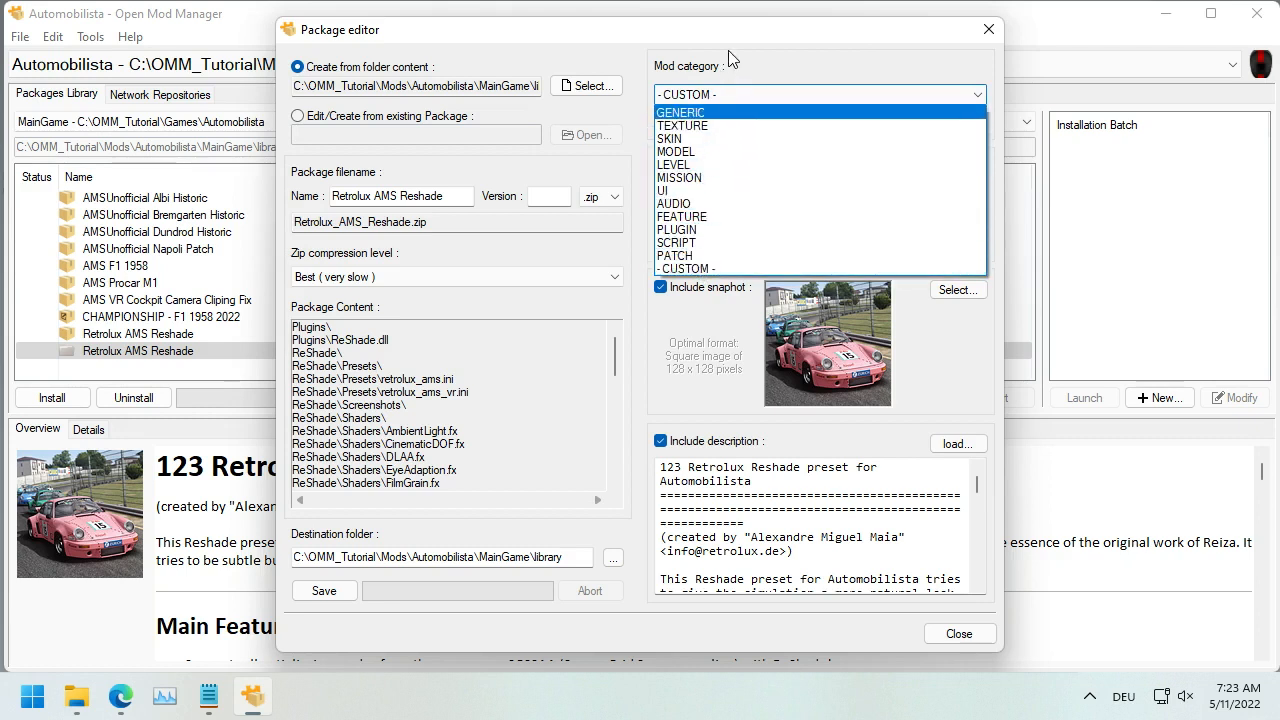
click(729, 63)
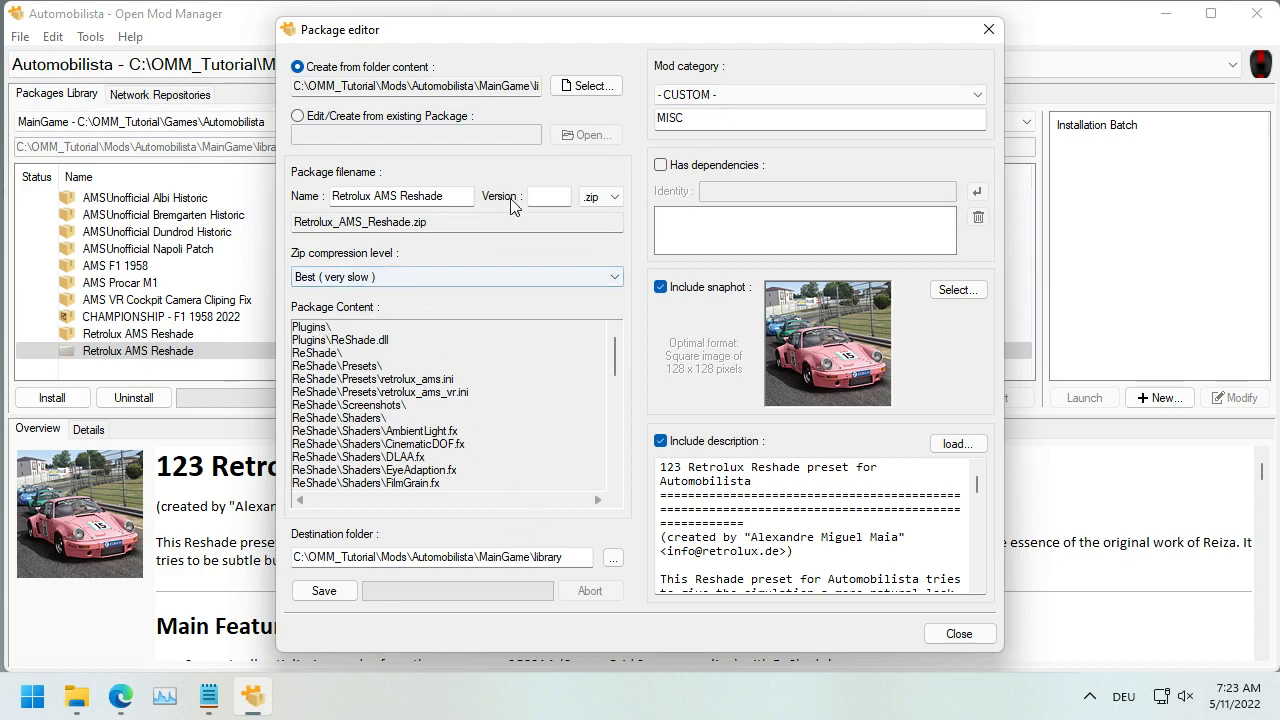
Step: Set the package version to 1.6.1, save the package to the library folder, and close the Package editor
click(545, 197)
text(1.)
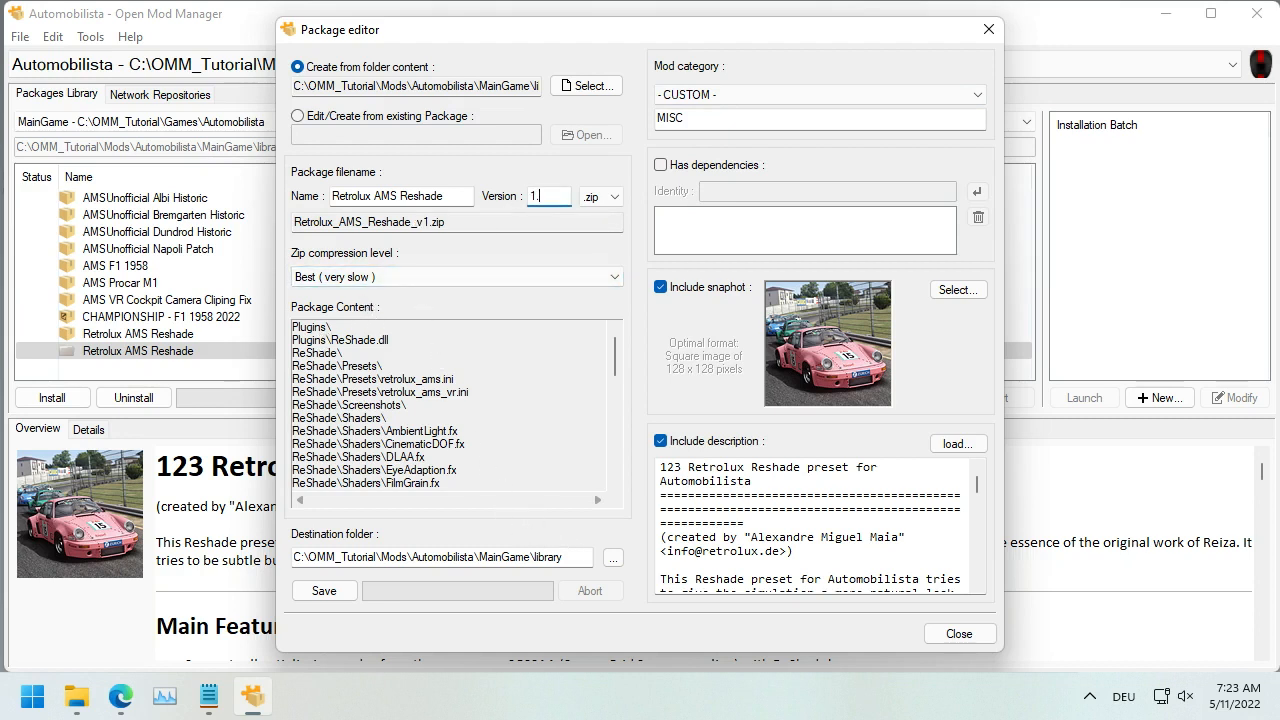
text(7)
key(BackSpace)
key(BackSpace)
text(1)
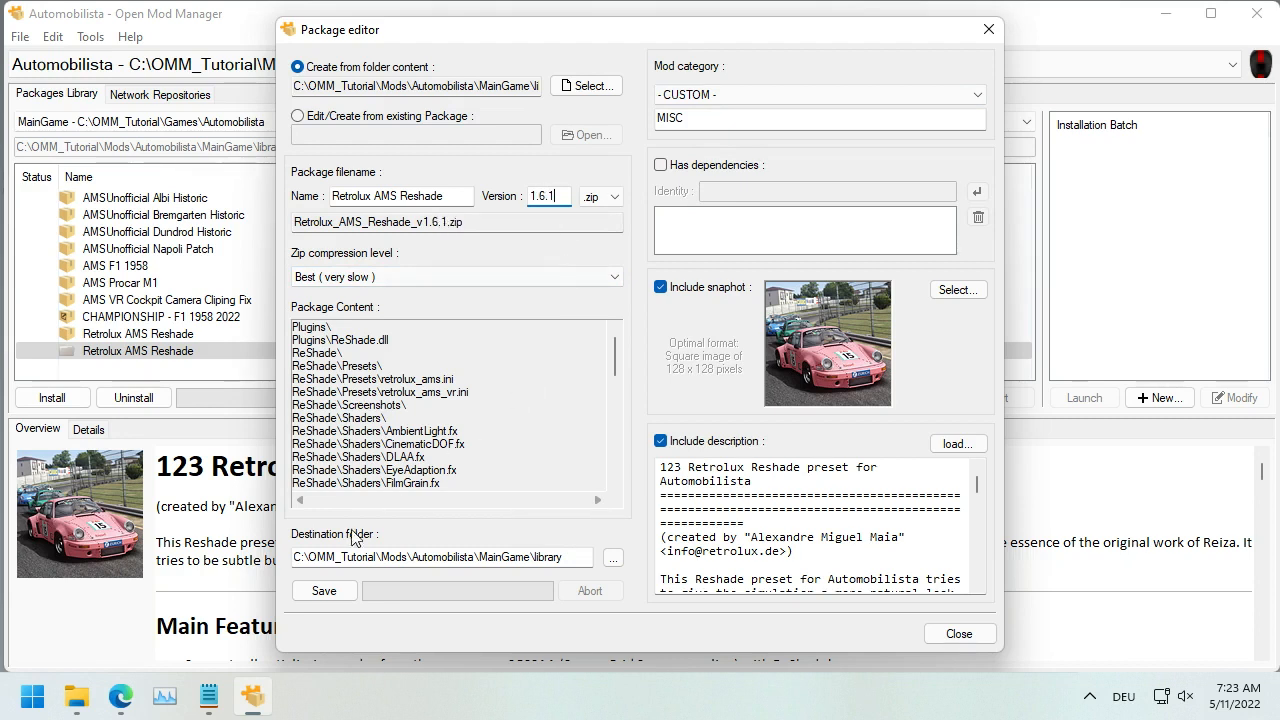
click(316, 596)
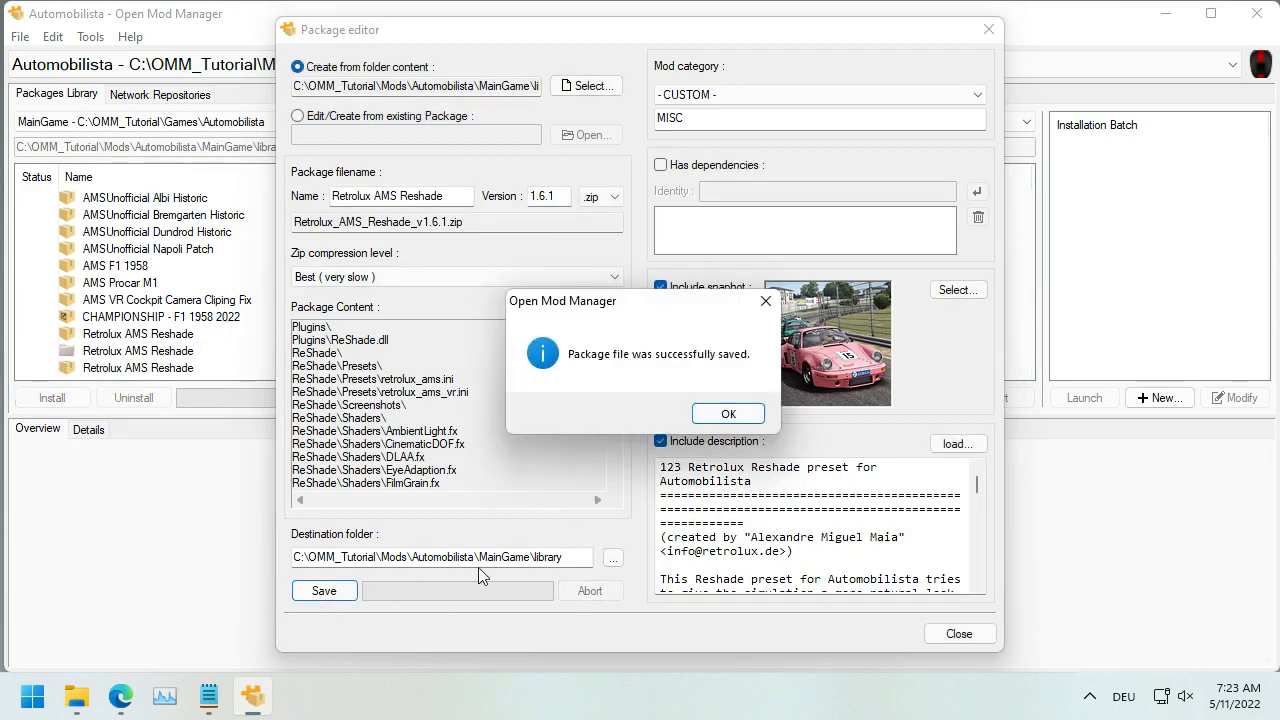
click(725, 416)
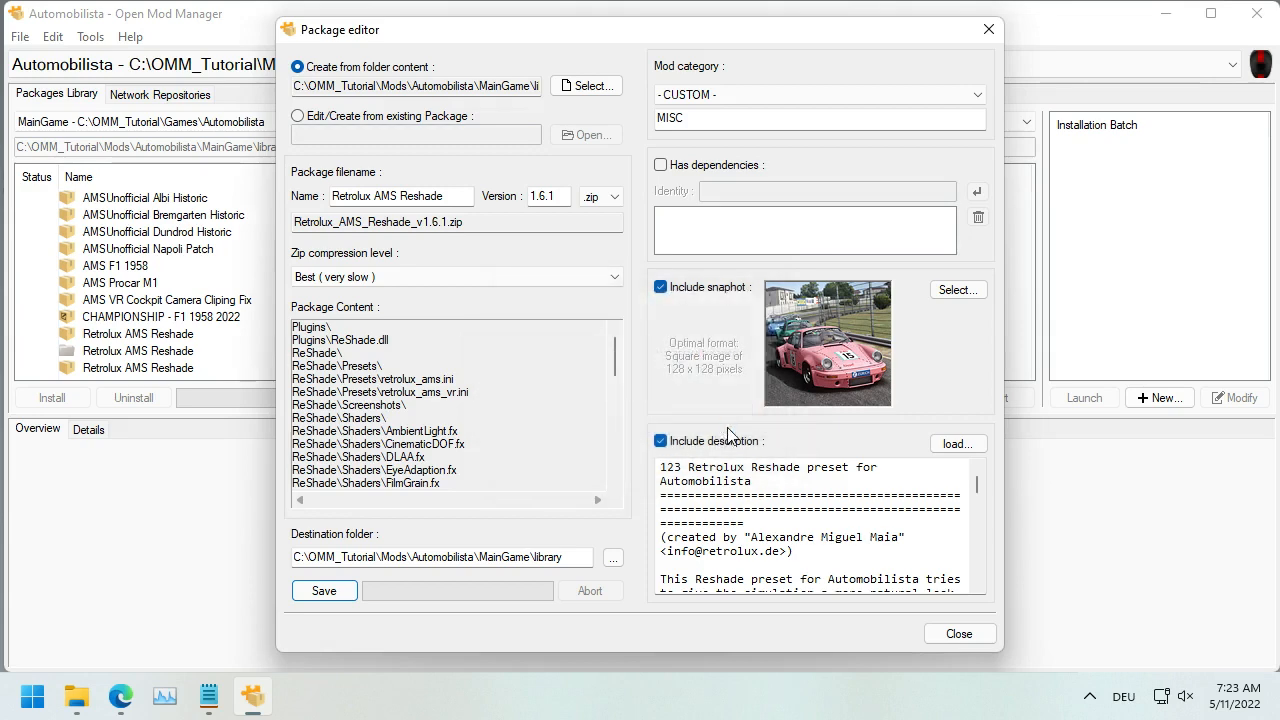
click(958, 634)
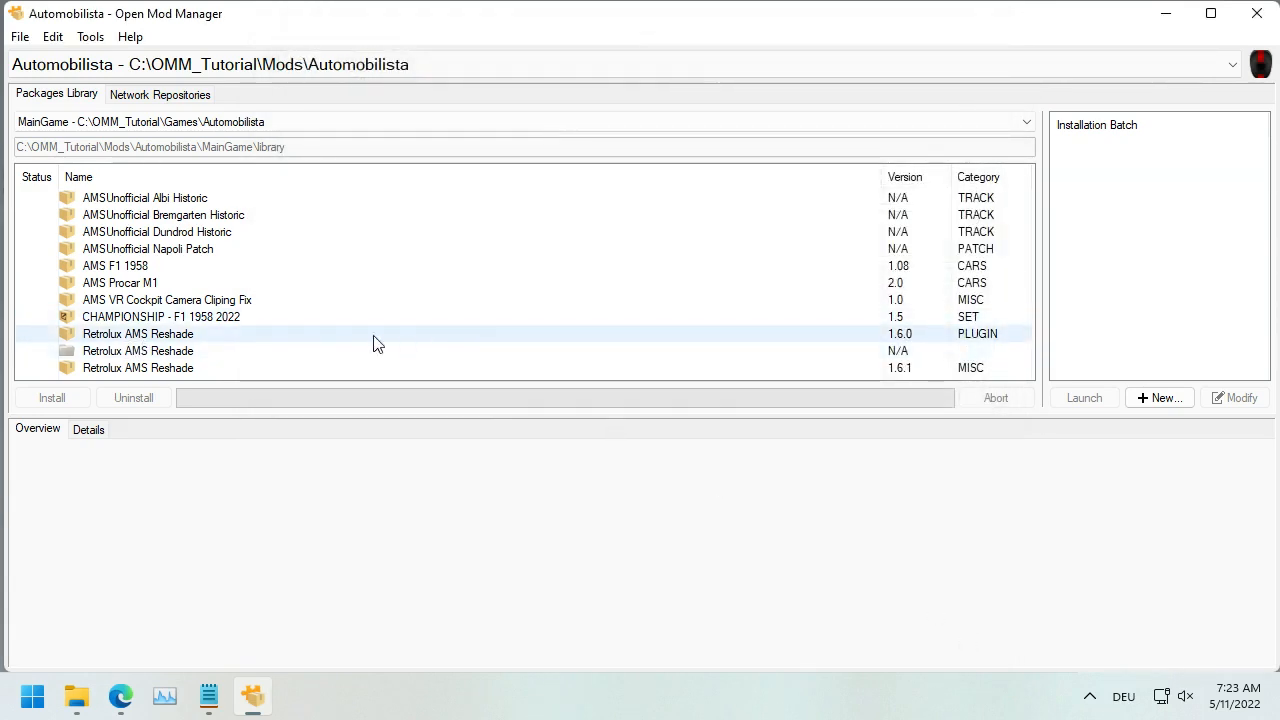
Step: Compare the overviews of the 1.6.0, folder-based and 1.6.1 Retrolux AMS Reshade packages
click(180, 340)
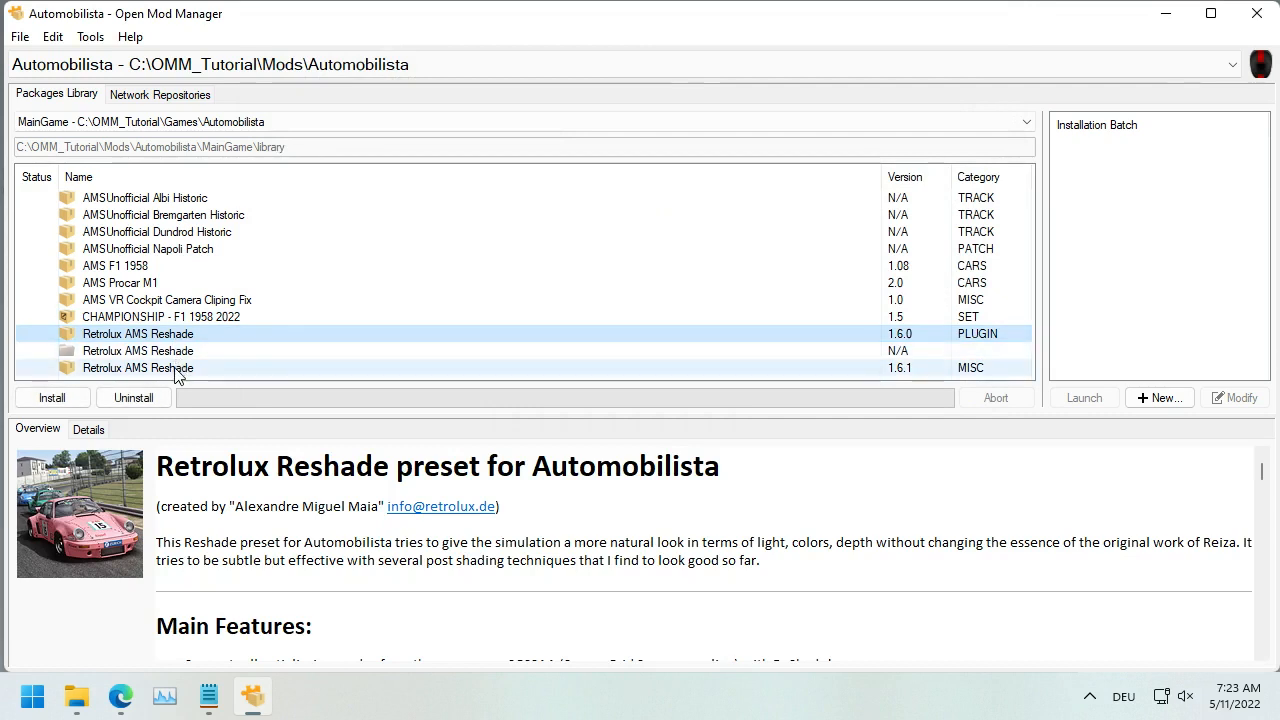
click(187, 369)
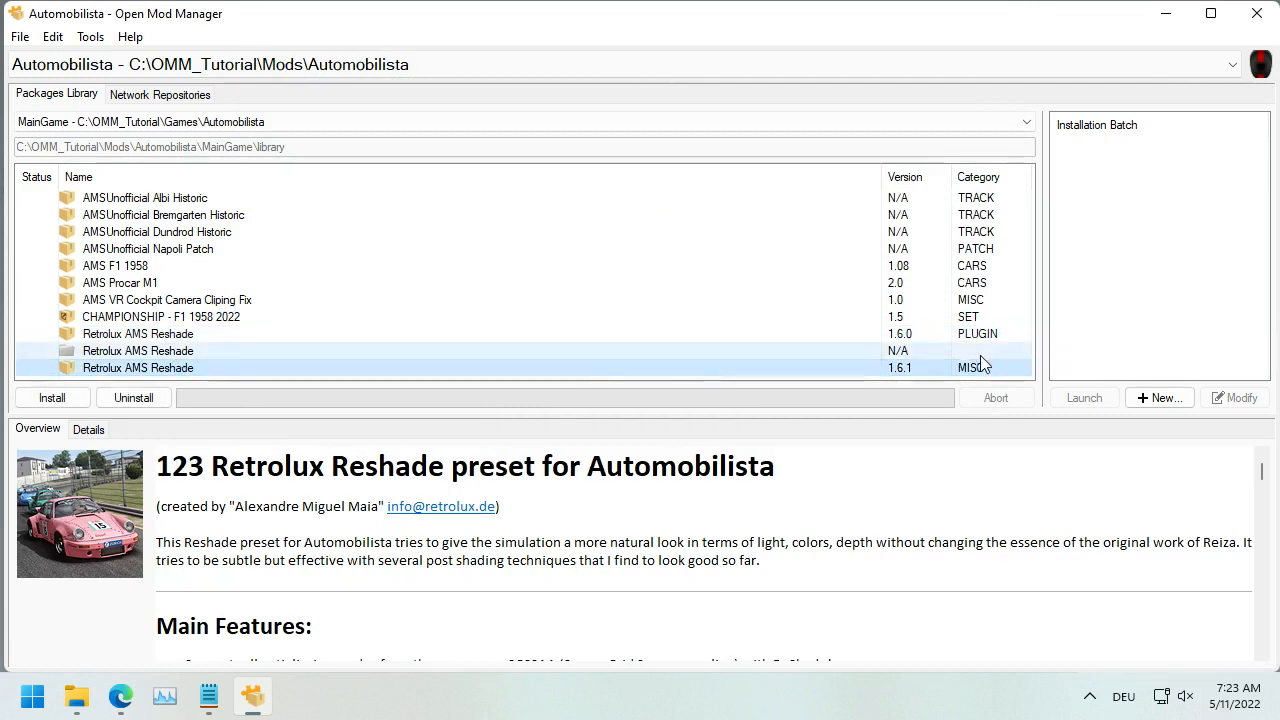
click(209, 346)
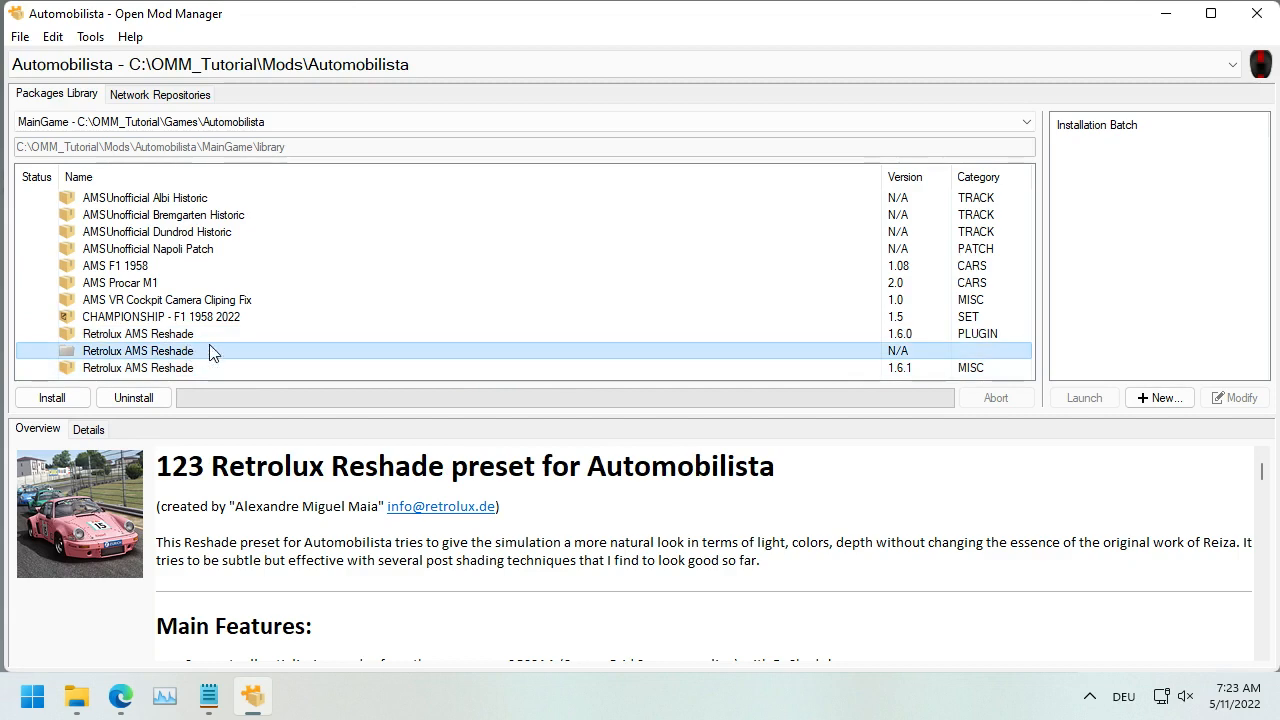
click(880, 372)
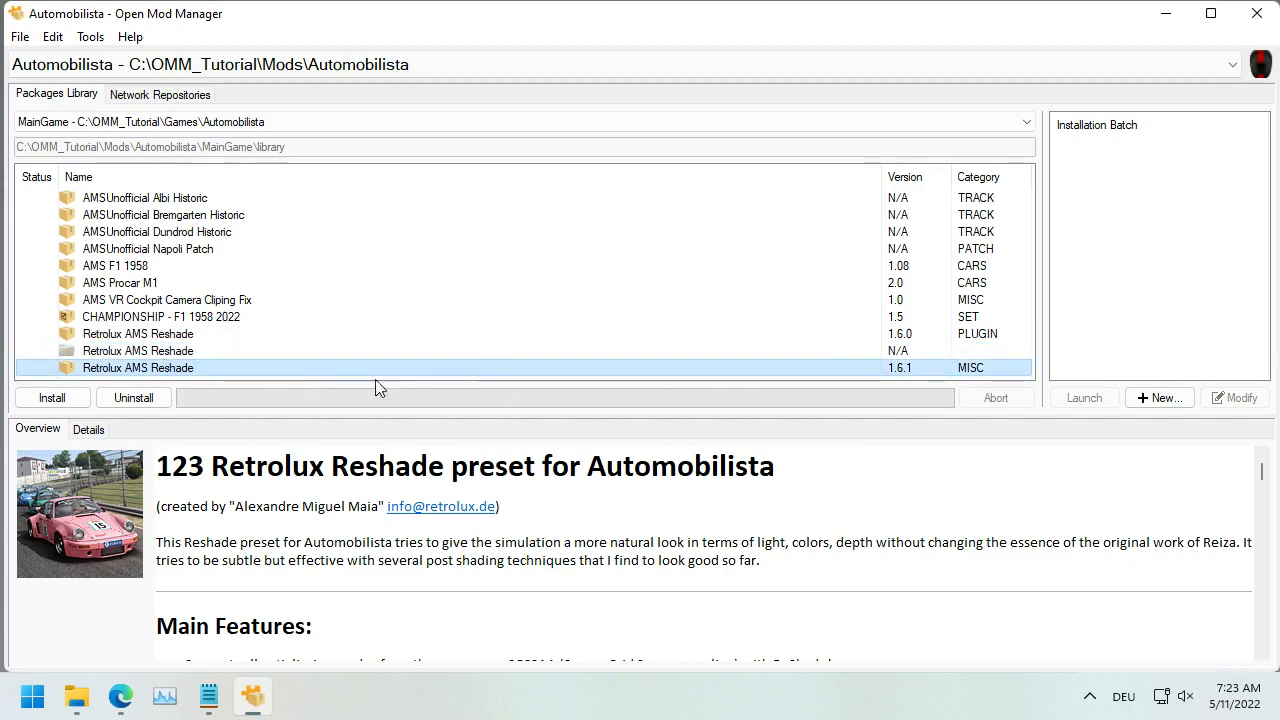
Step: Switch to File Explorer and open Retrolux_AMS_Reshade_v1.6.1.zip in the Library folder to view its contents
click(77, 697)
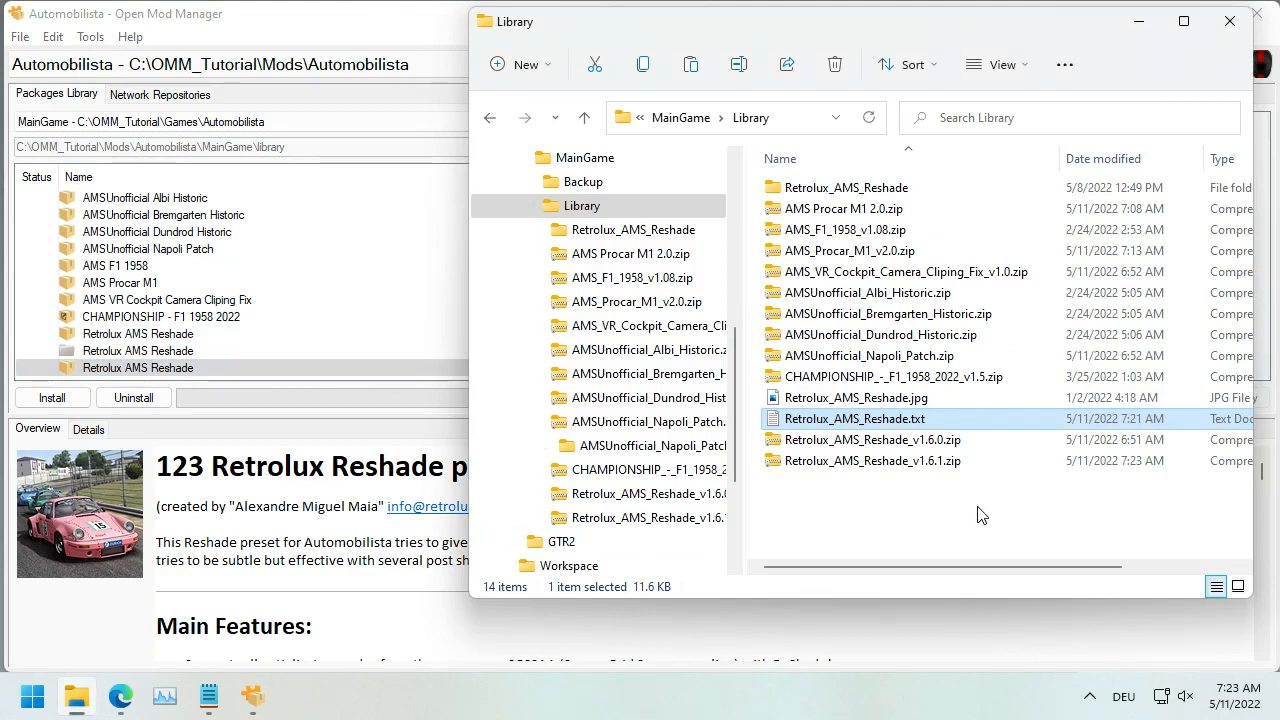
click(920, 461)
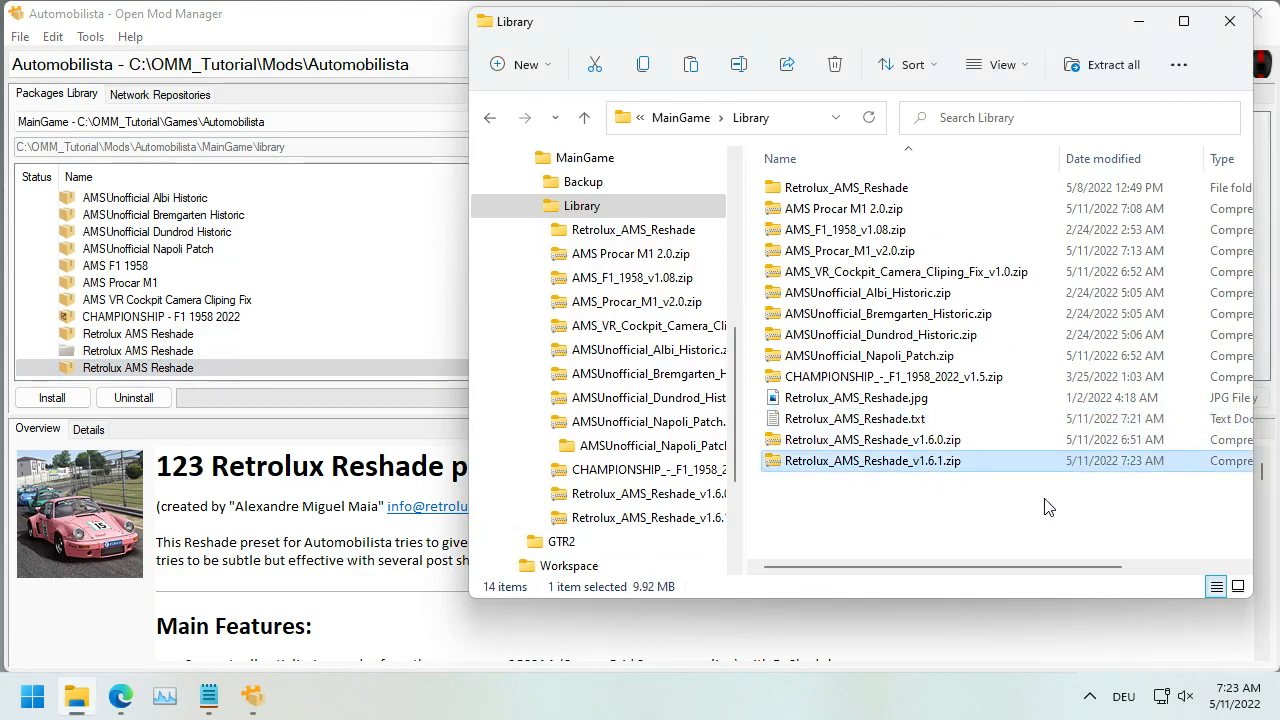
double_click(935, 464)
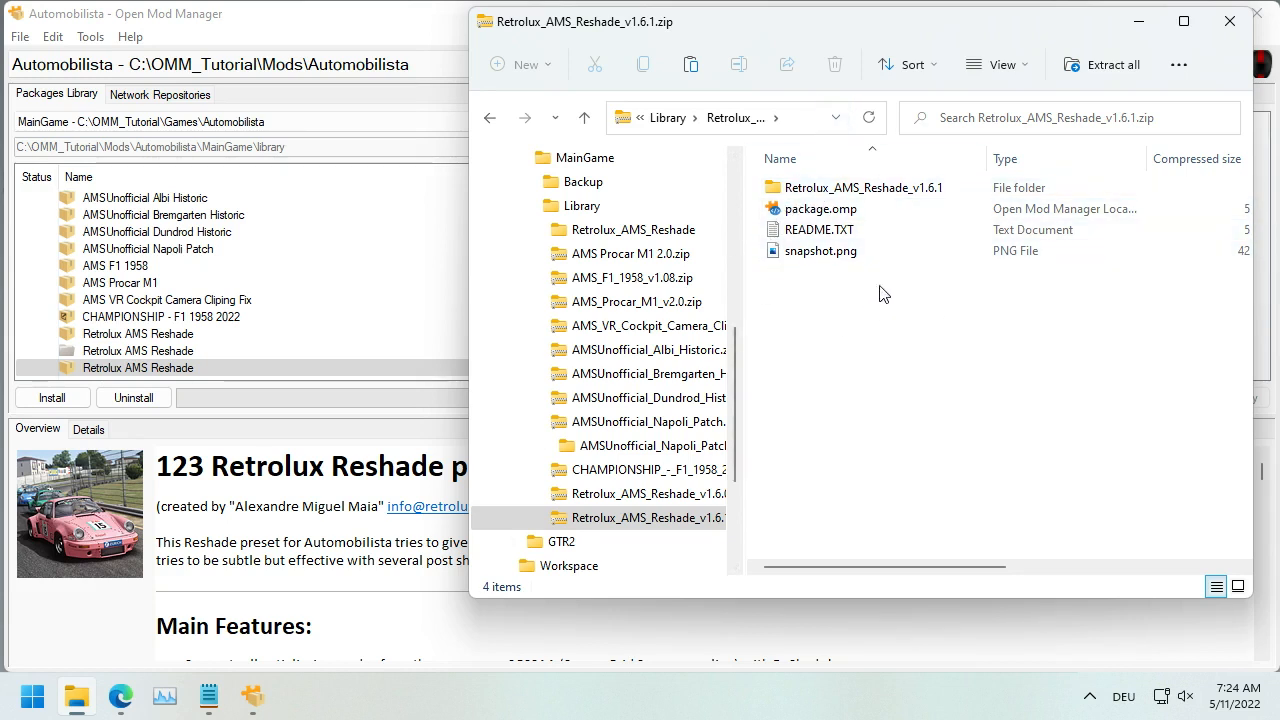
Step: Read README.TXT from the package through to its manual installation notes, and close it and the File Explorer window
double_click(797, 239)
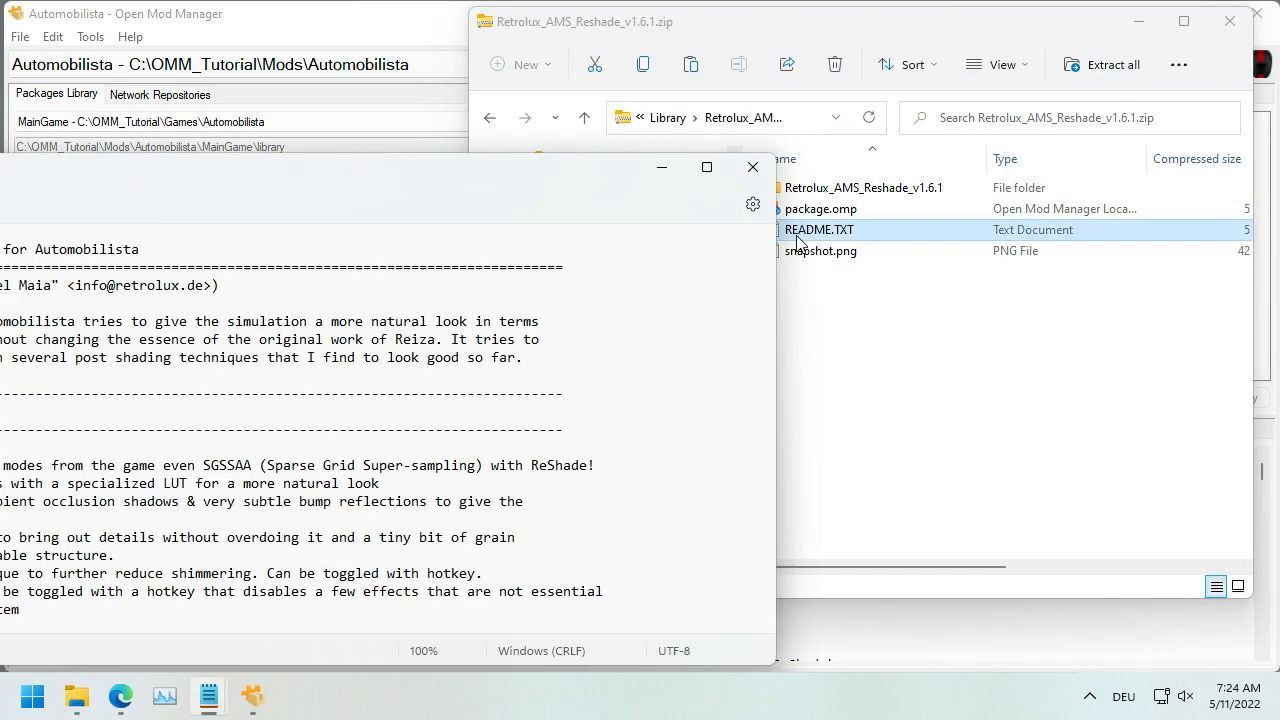
drag(451, 177, 847, 81)
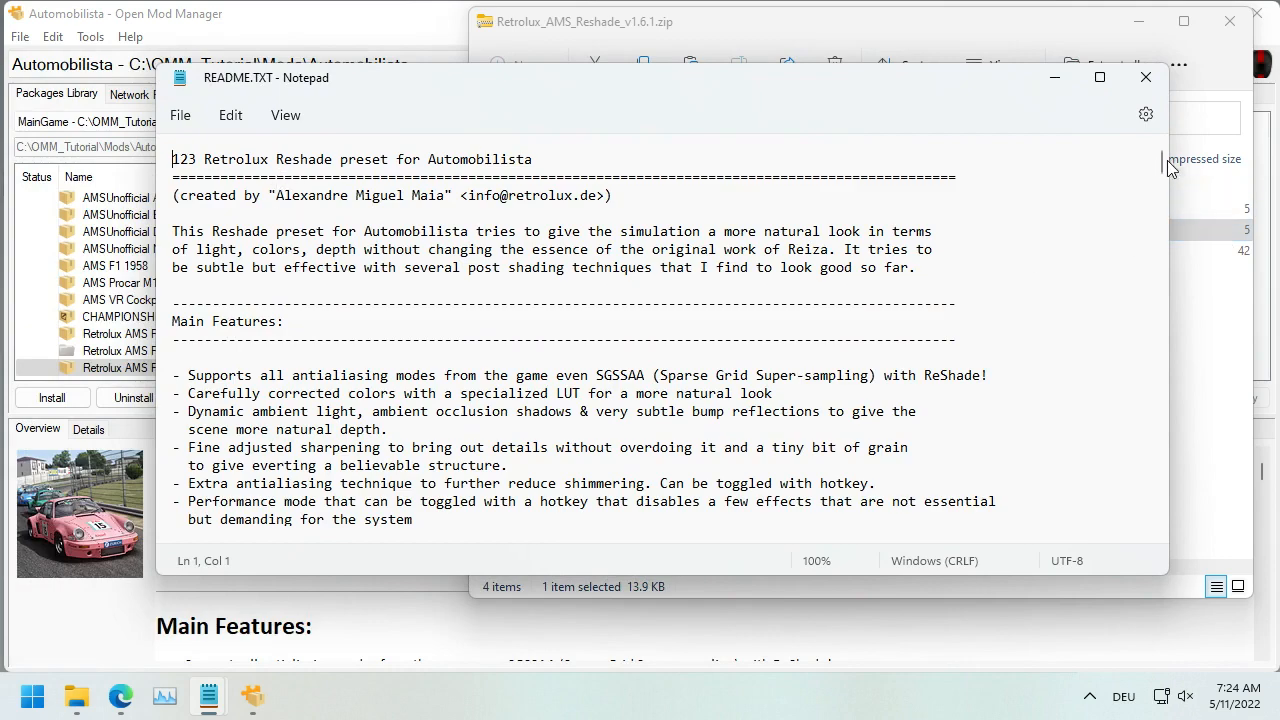
drag(1163, 165, 1108, 430)
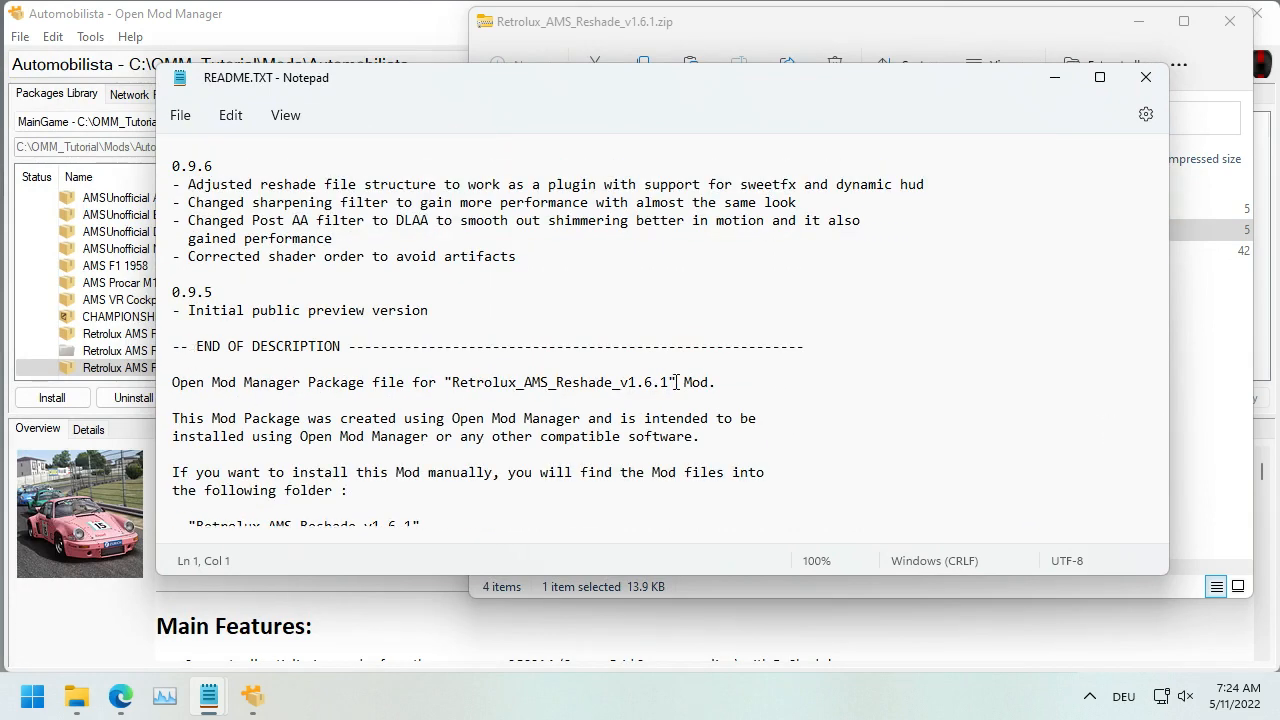
scroll(444, 412, down, 2)
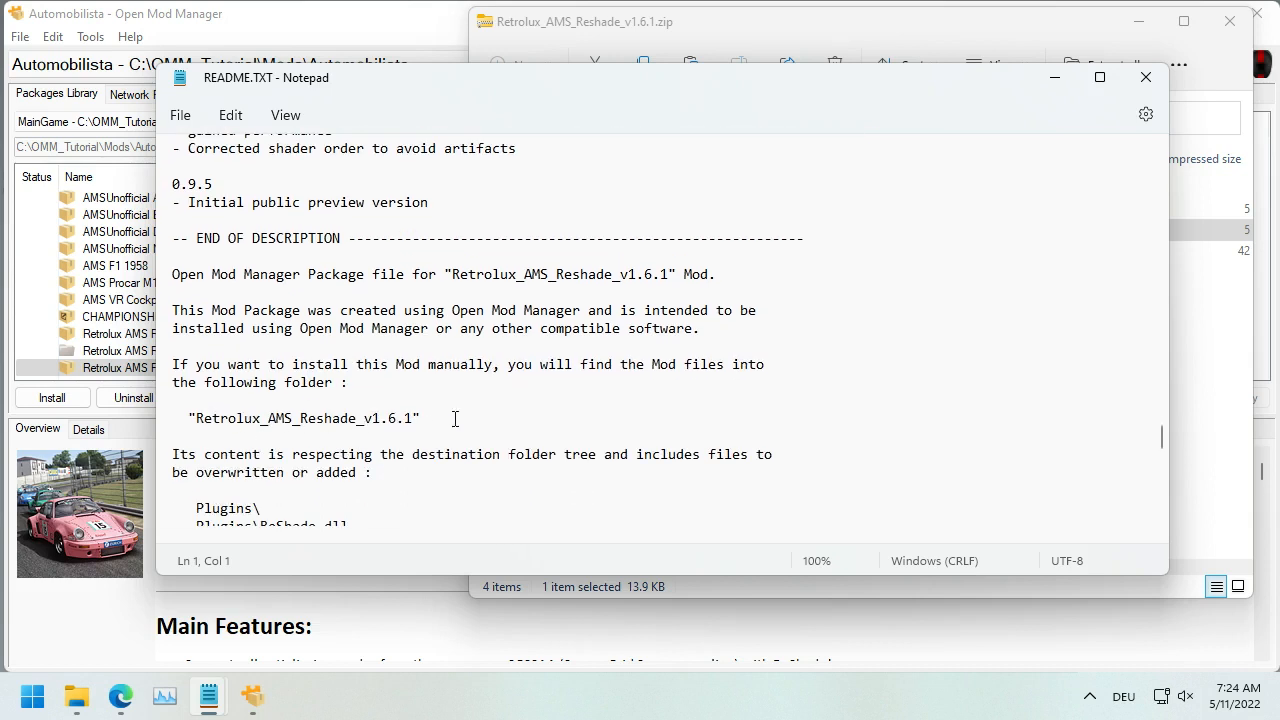
scroll(460, 417, down, 2)
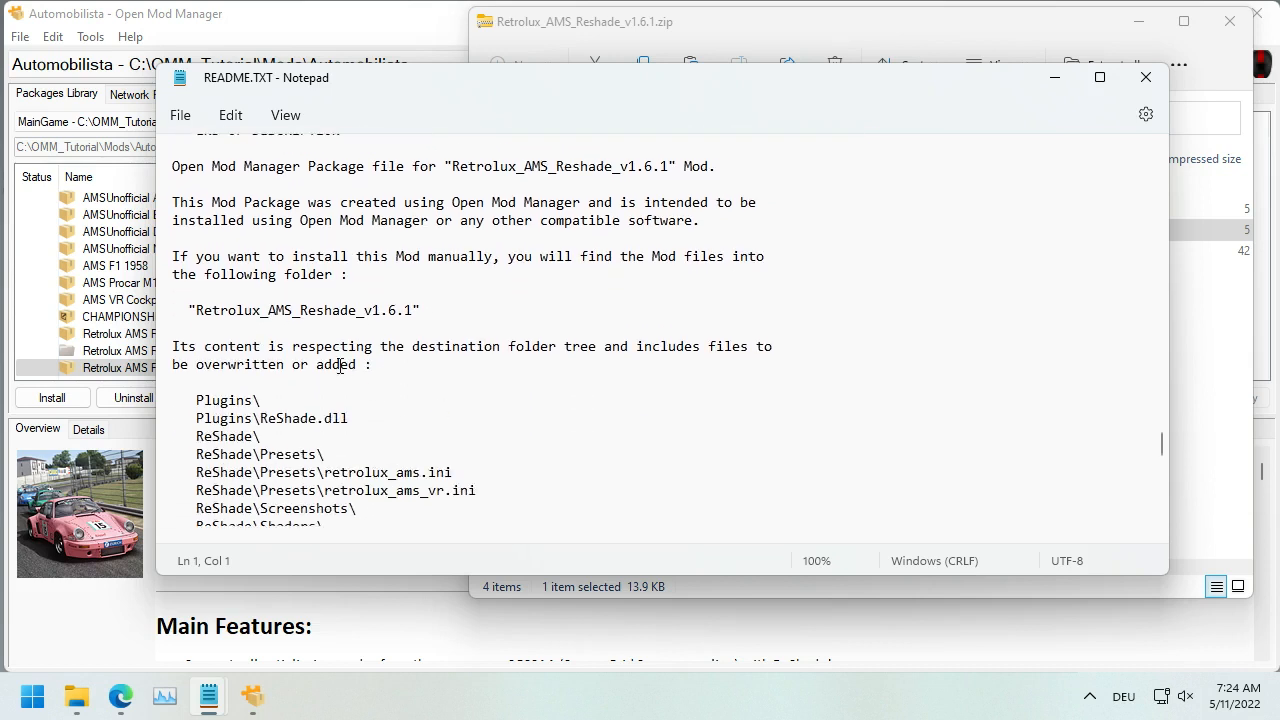
scroll(340, 366, down, 2)
scroll(334, 303, down, 12)
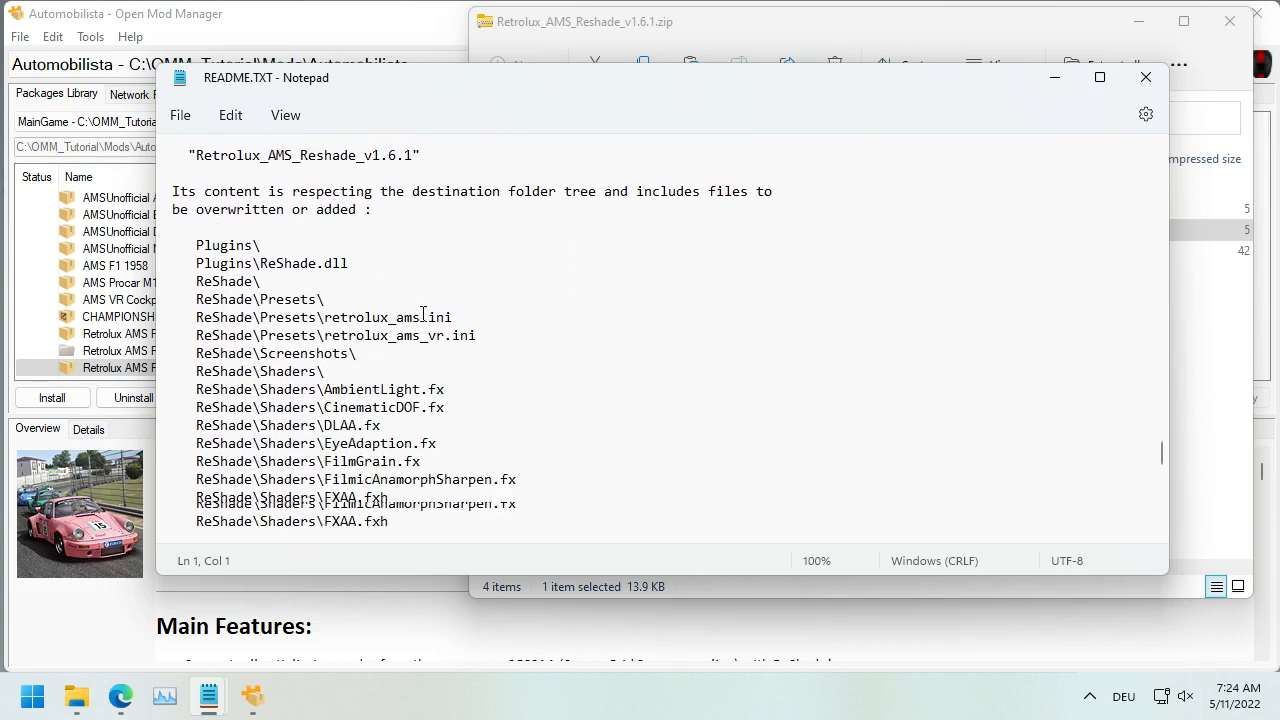
scroll(423, 313, down, 2)
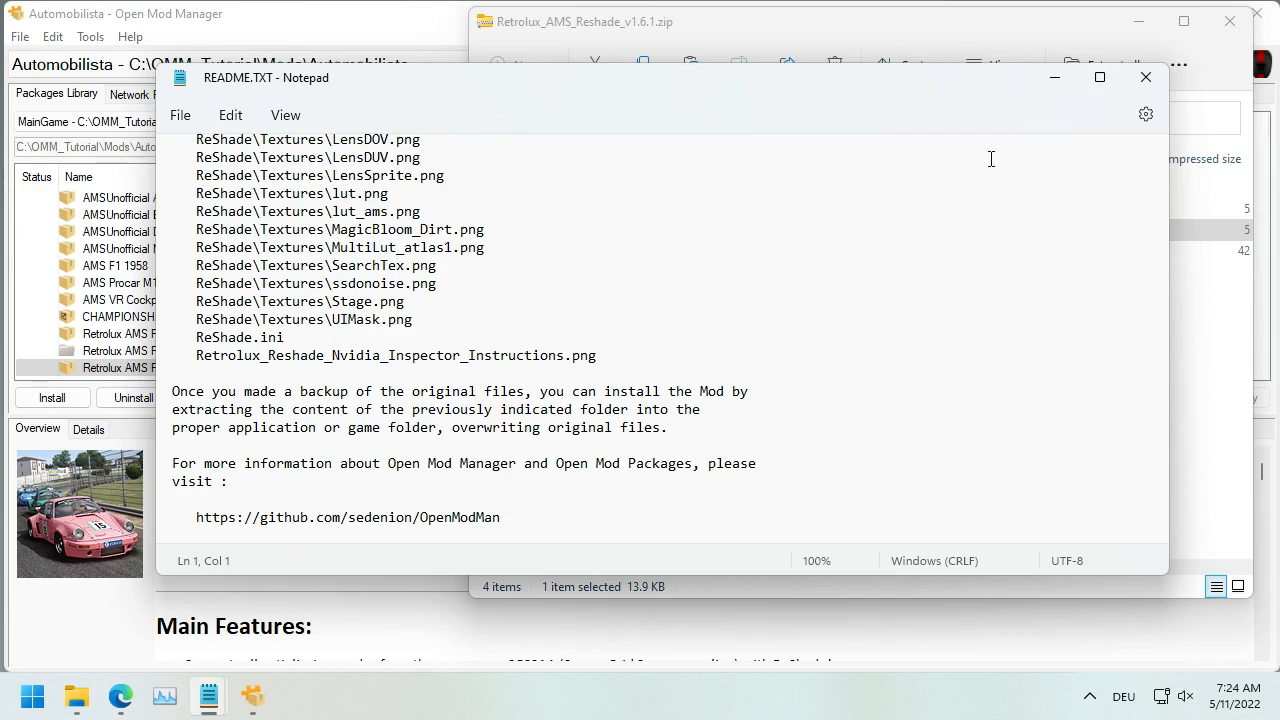
click(1150, 77)
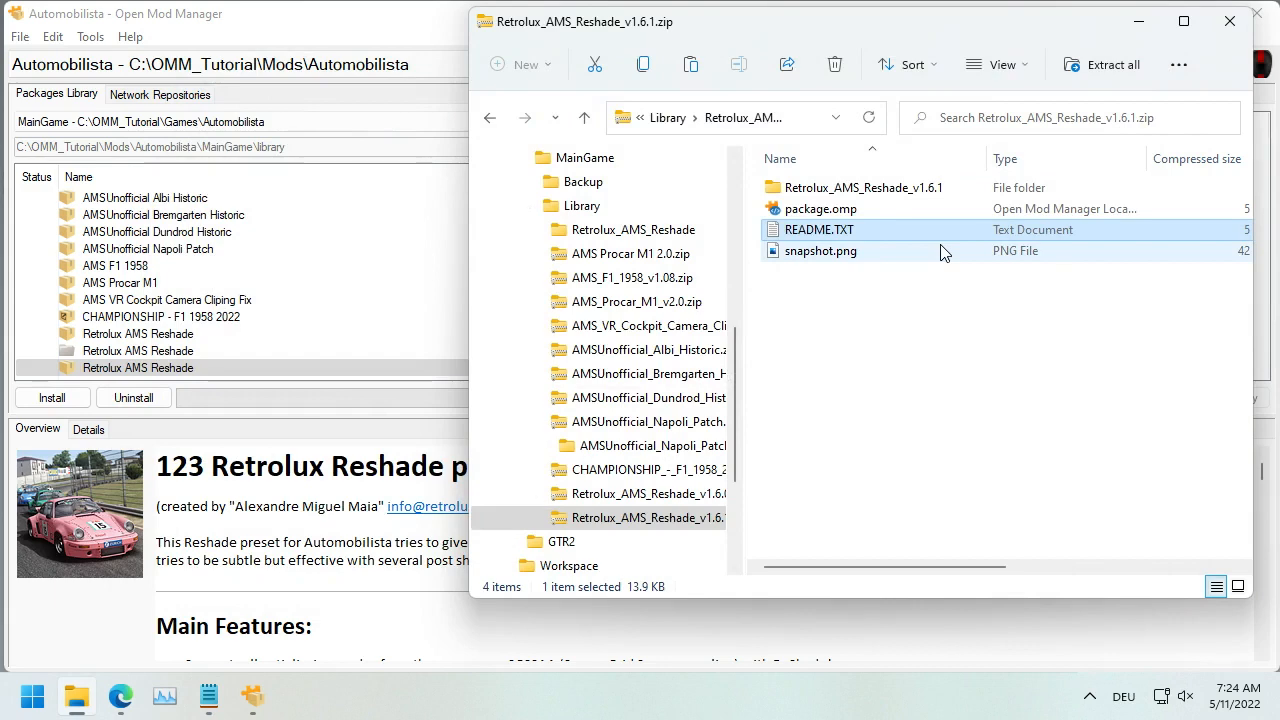
click(1232, 22)
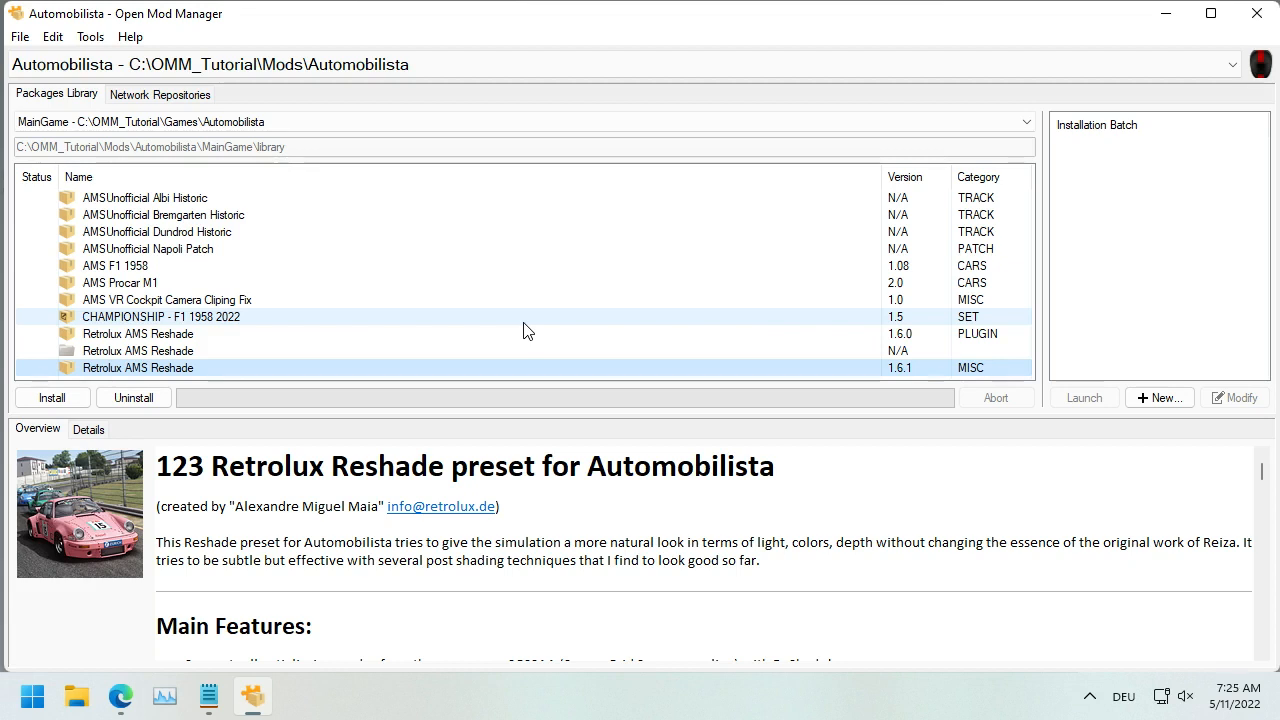
Step: Select the folder-based Retrolux AMS Reshade package and view the actions available for it without running any
click(167, 358)
right_click(172, 354)
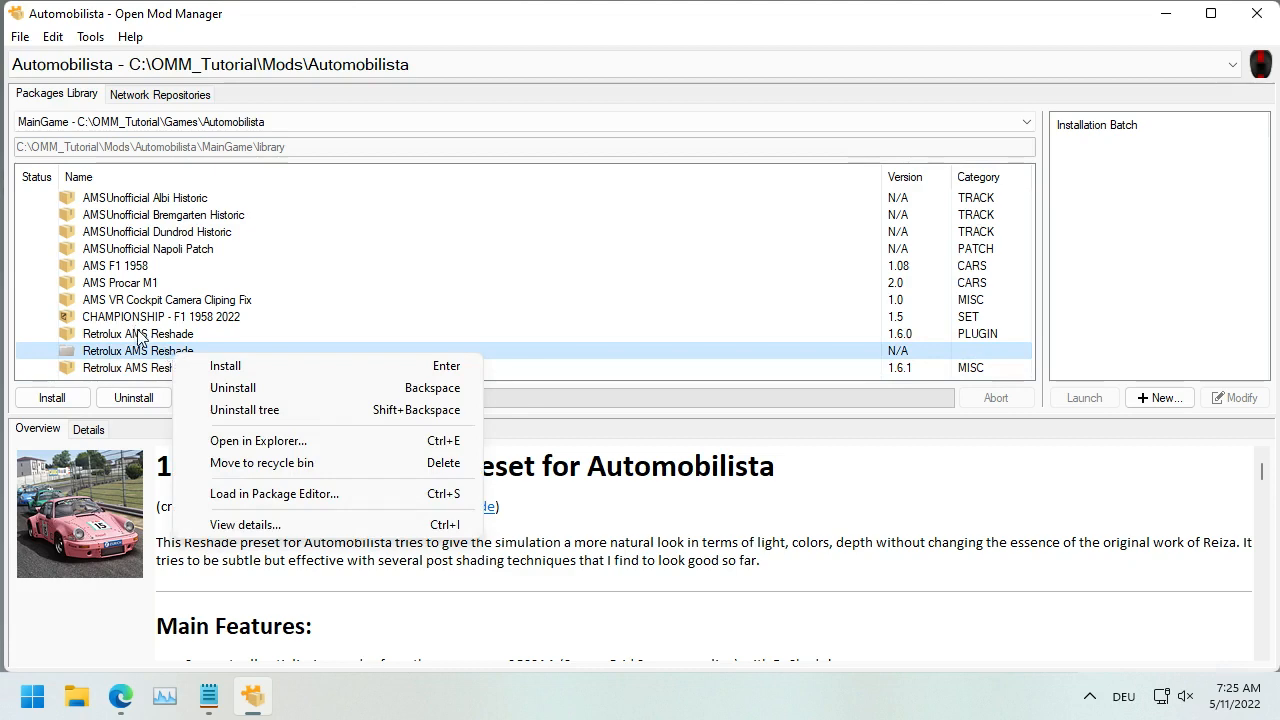
click(140, 334)
click(145, 351)
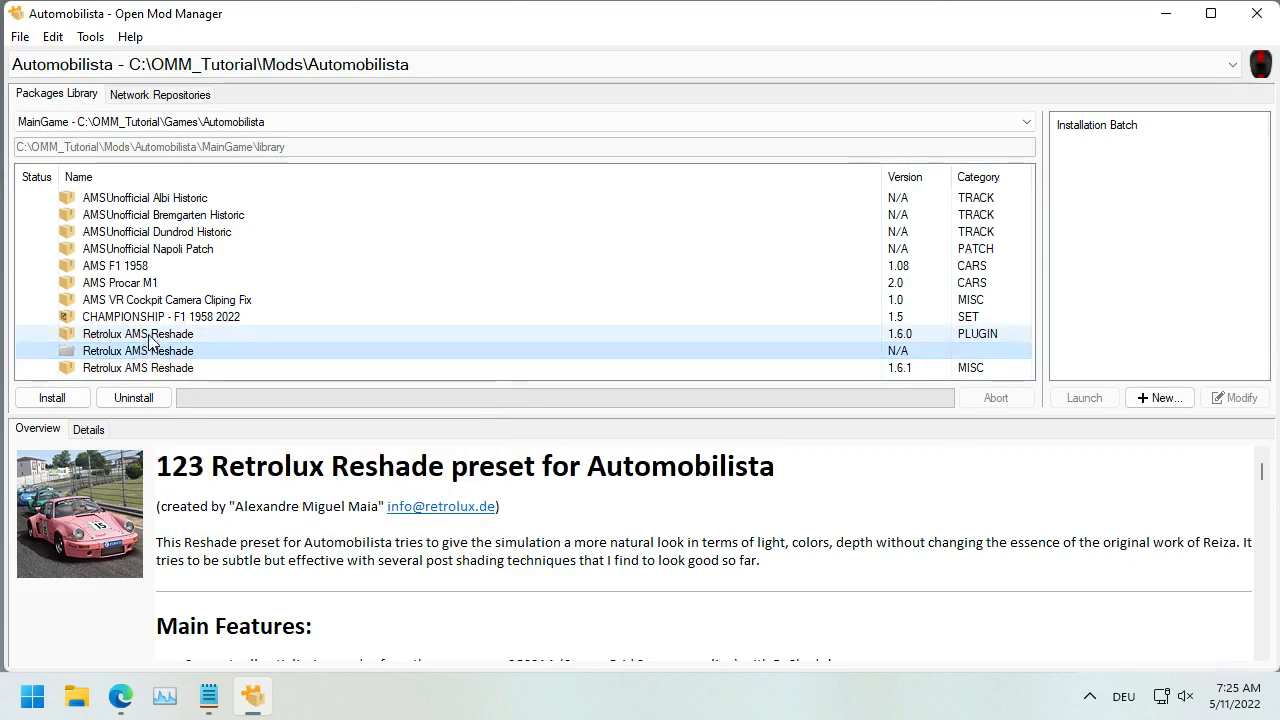
Step: Show the details of the AMS VR Cockpit Camera Cliping Fix package and copy its identity
click(156, 304)
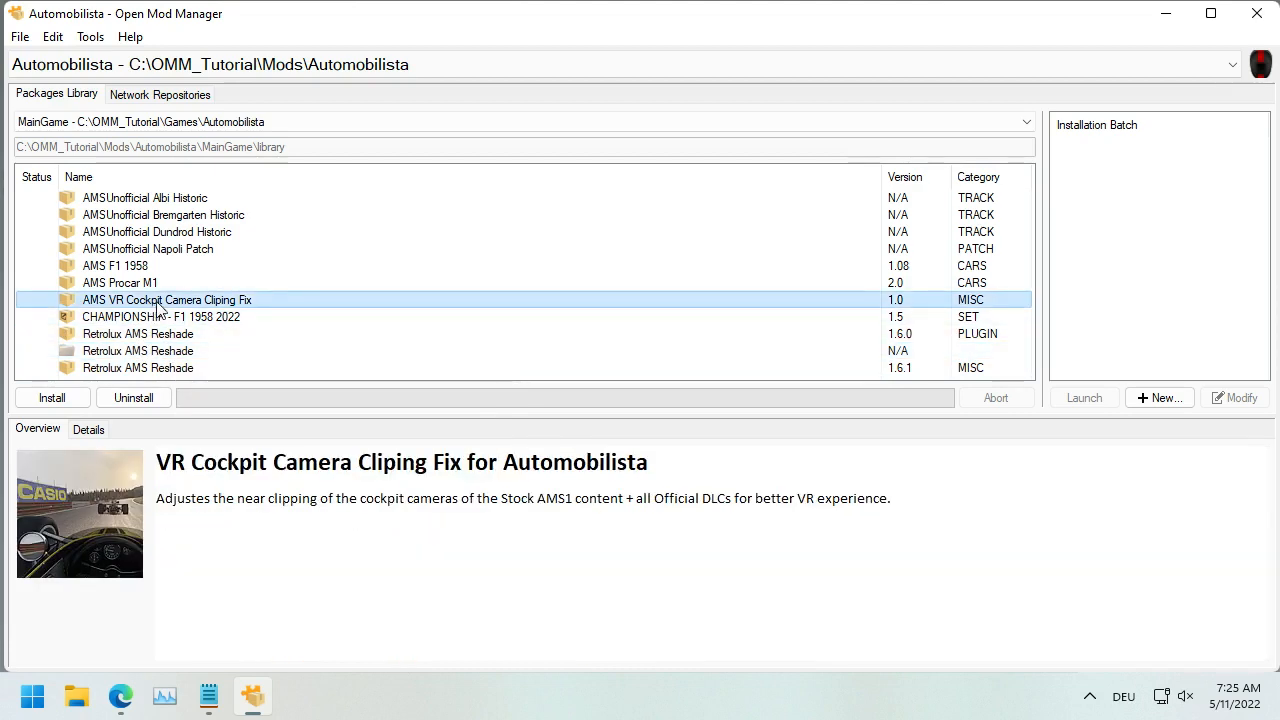
click(89, 431)
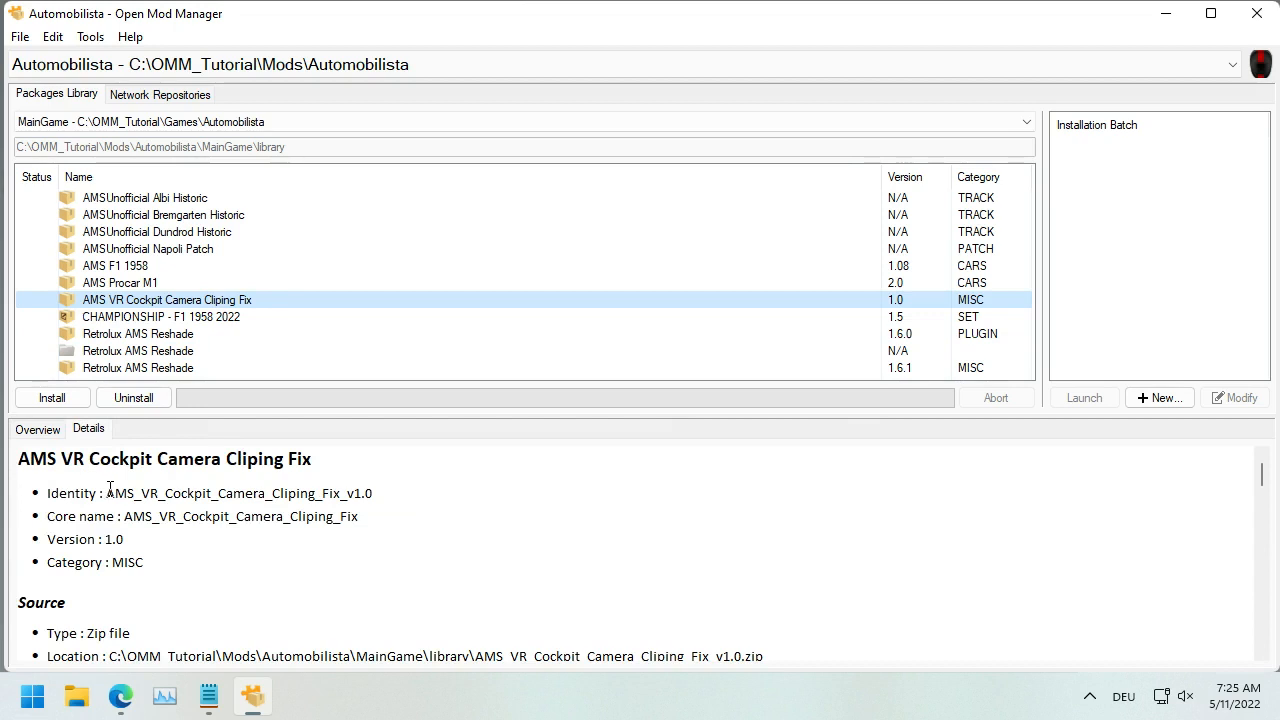
drag(108, 490, 378, 508)
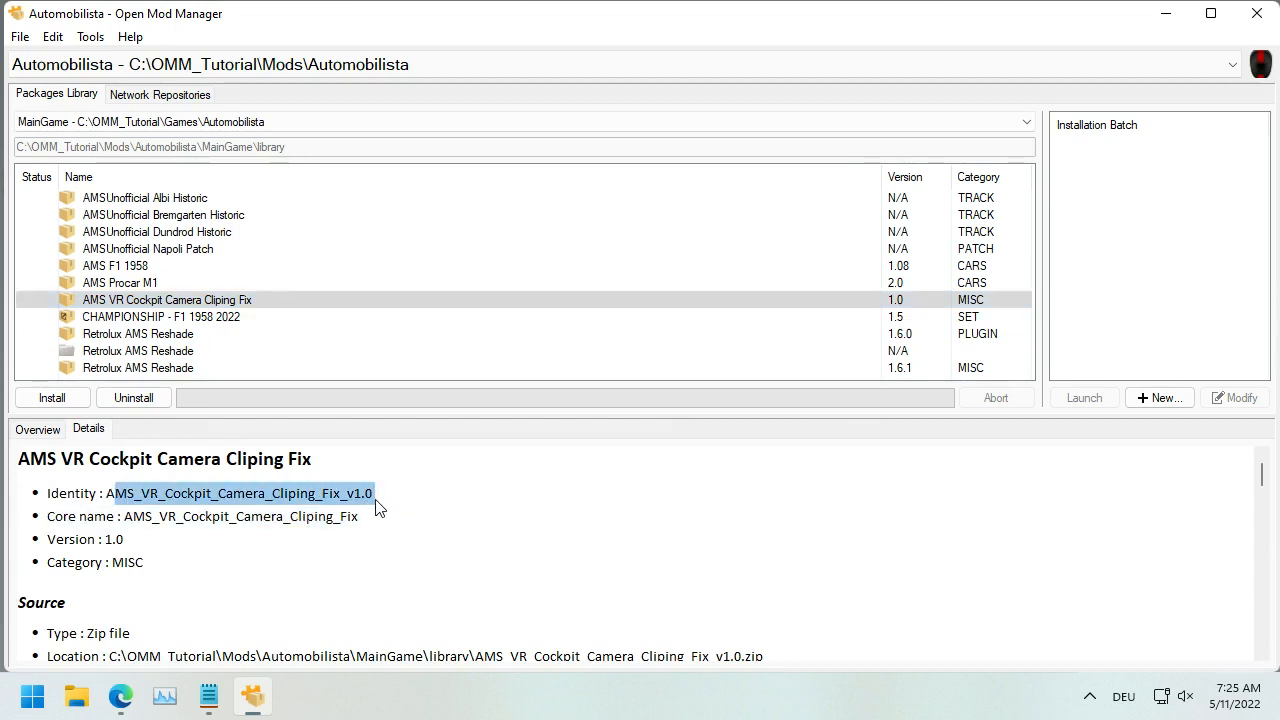
Step: Load the folder-based Retrolux AMS Reshade package in the Package editor and add AMS_VR_Cockpit_Camera_Cliping_Fix_v1.0 as its dependency
click(175, 358)
right_click(175, 358)
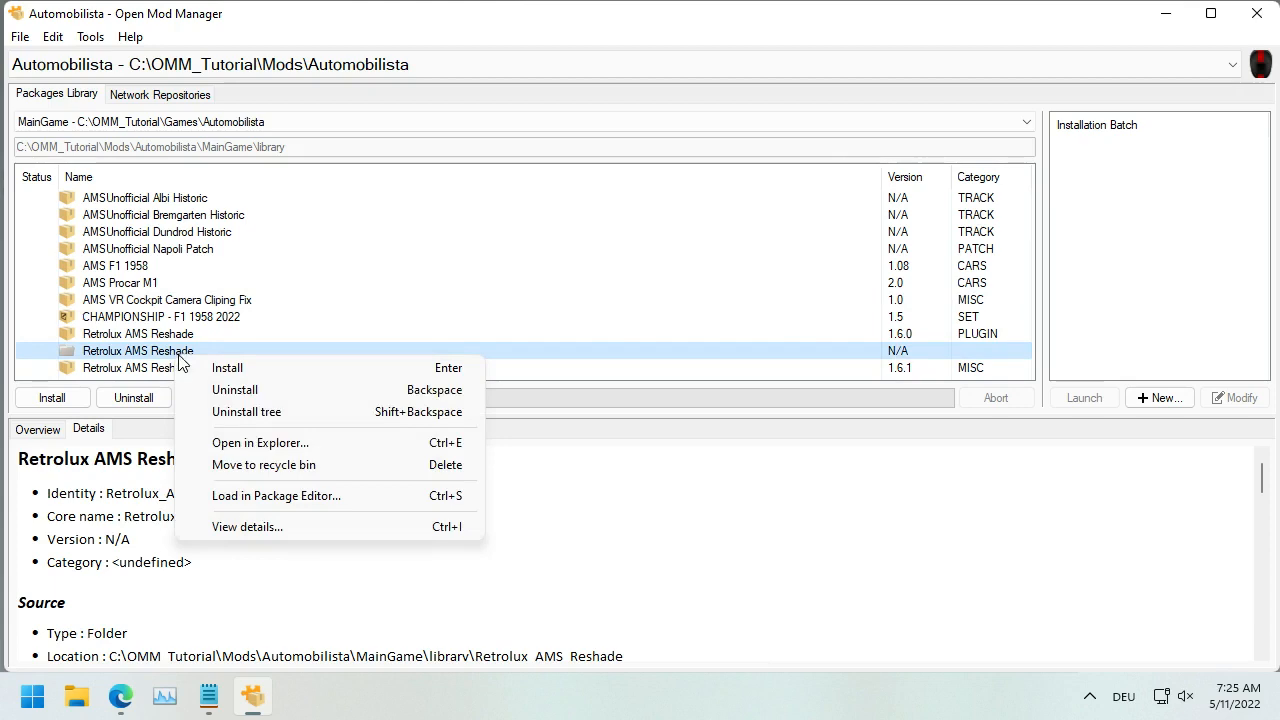
click(236, 498)
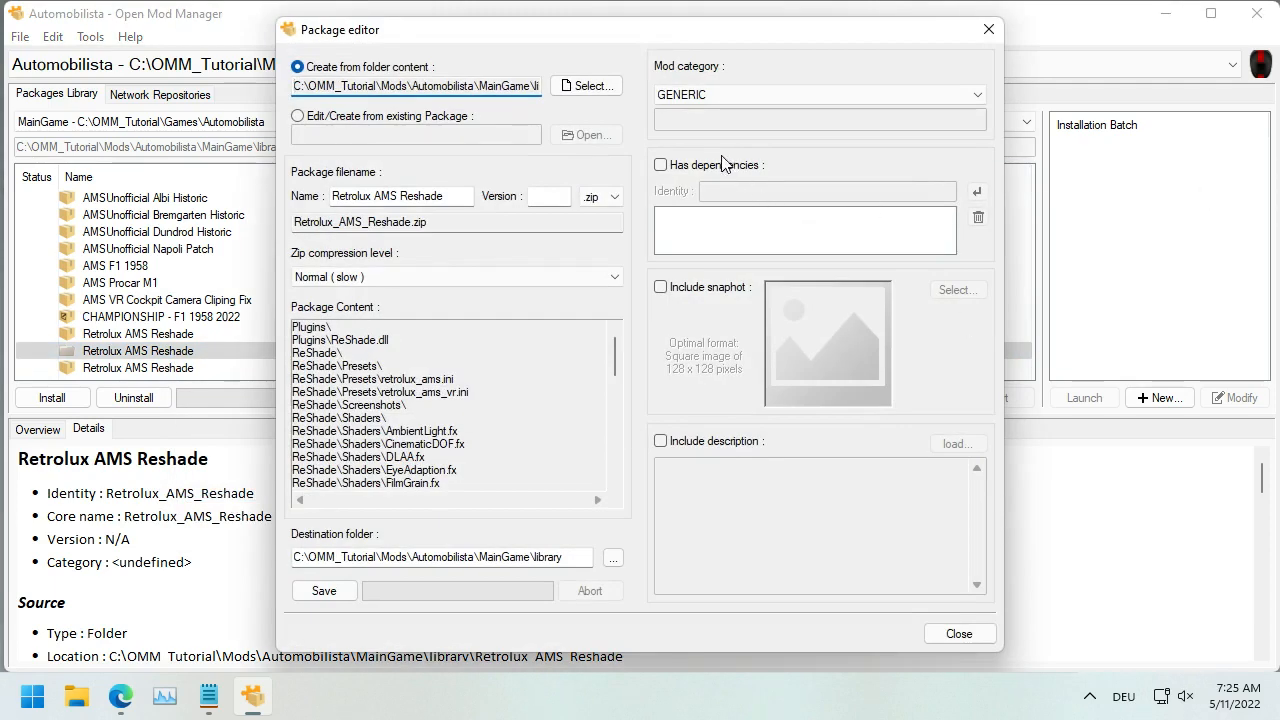
click(700, 166)
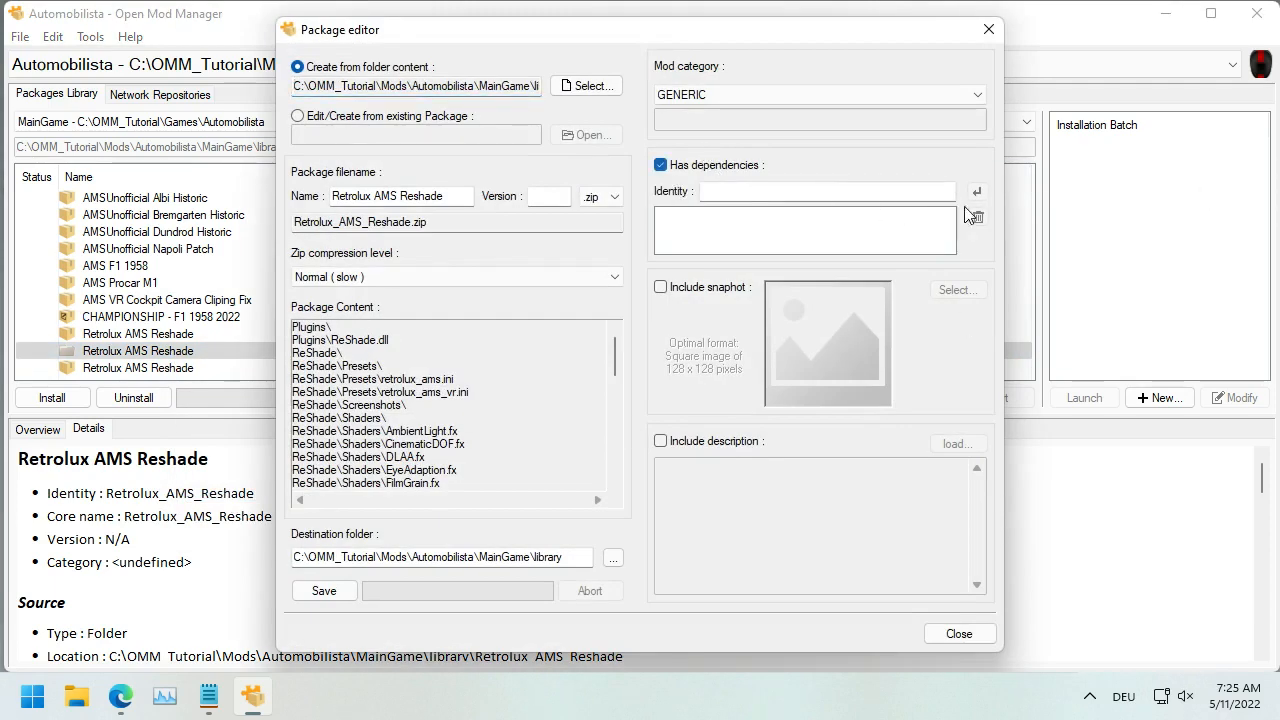
click(891, 195)
text(AMS_VR_Cockpit_Camera_Cliping_Fix_v1.0)
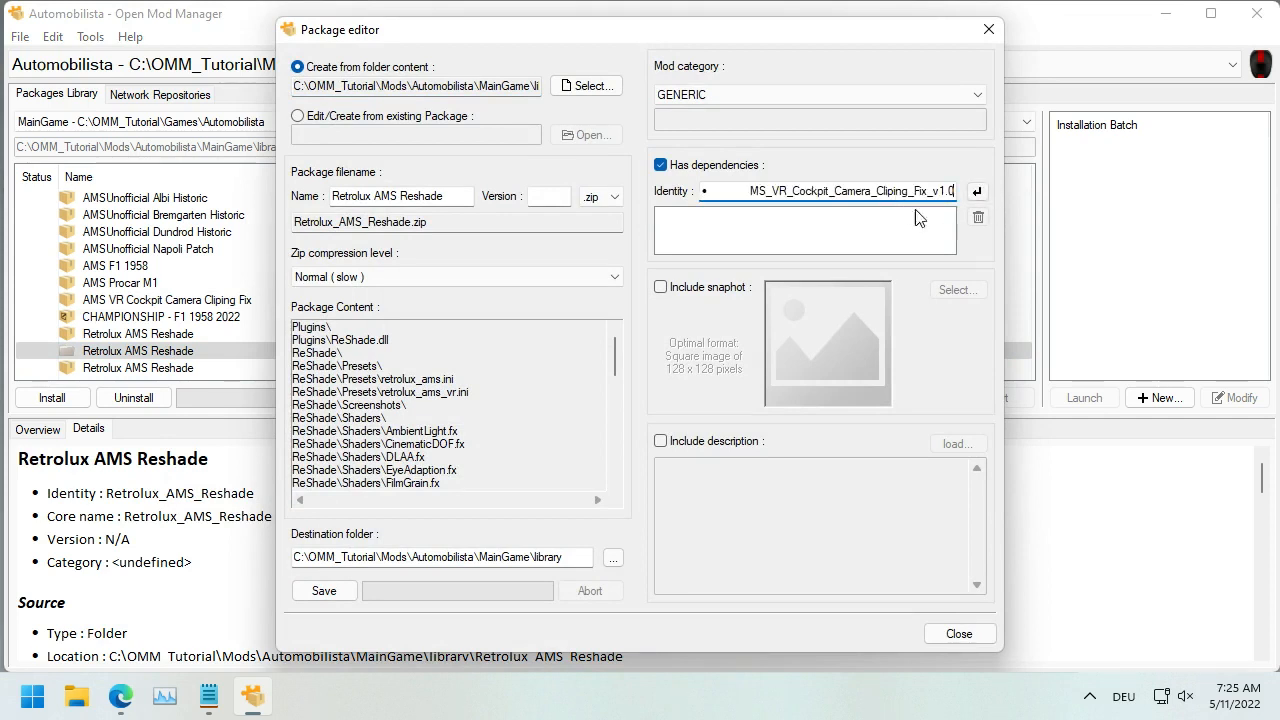
double_click(755, 191)
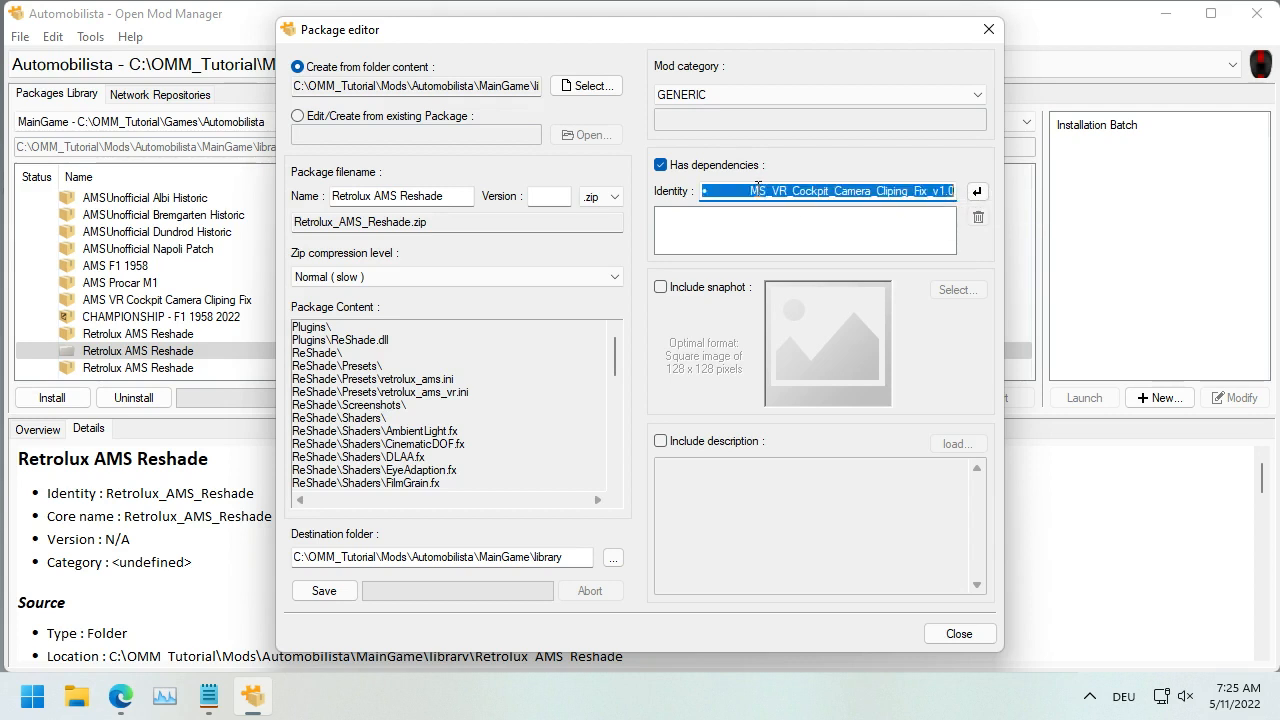
click(765, 191)
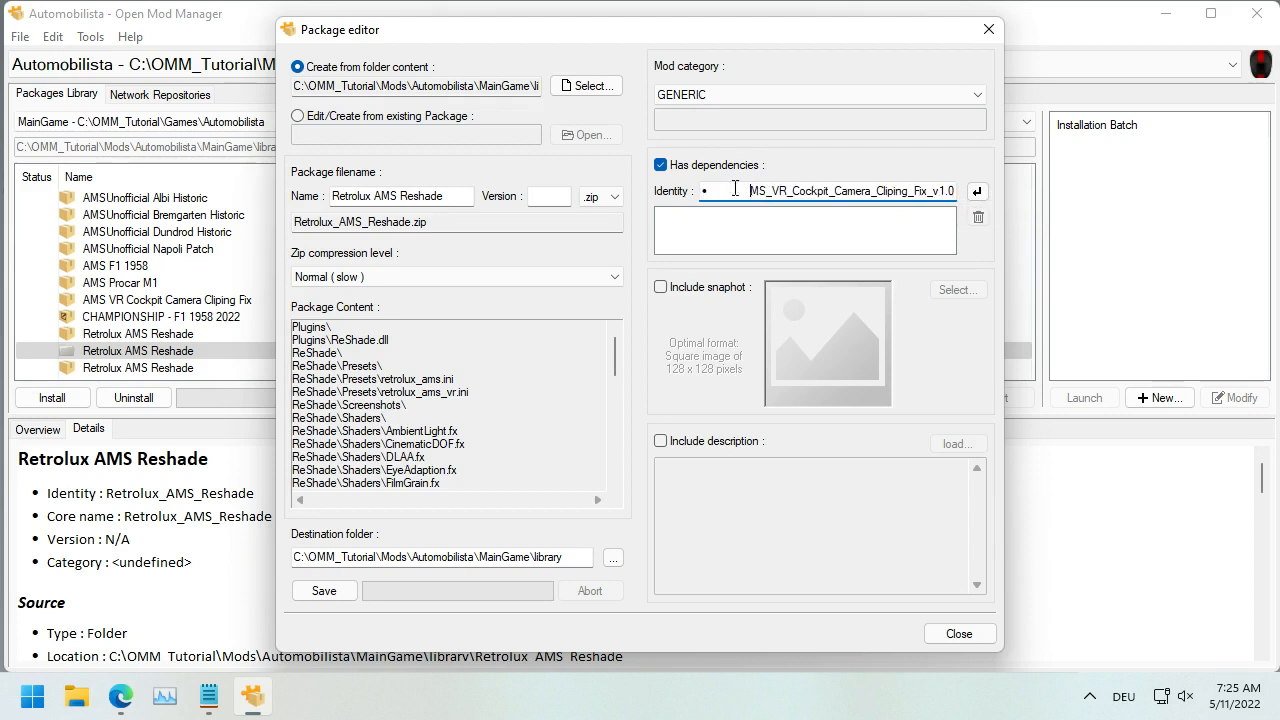
drag(735, 188, 618, 188)
text(A)
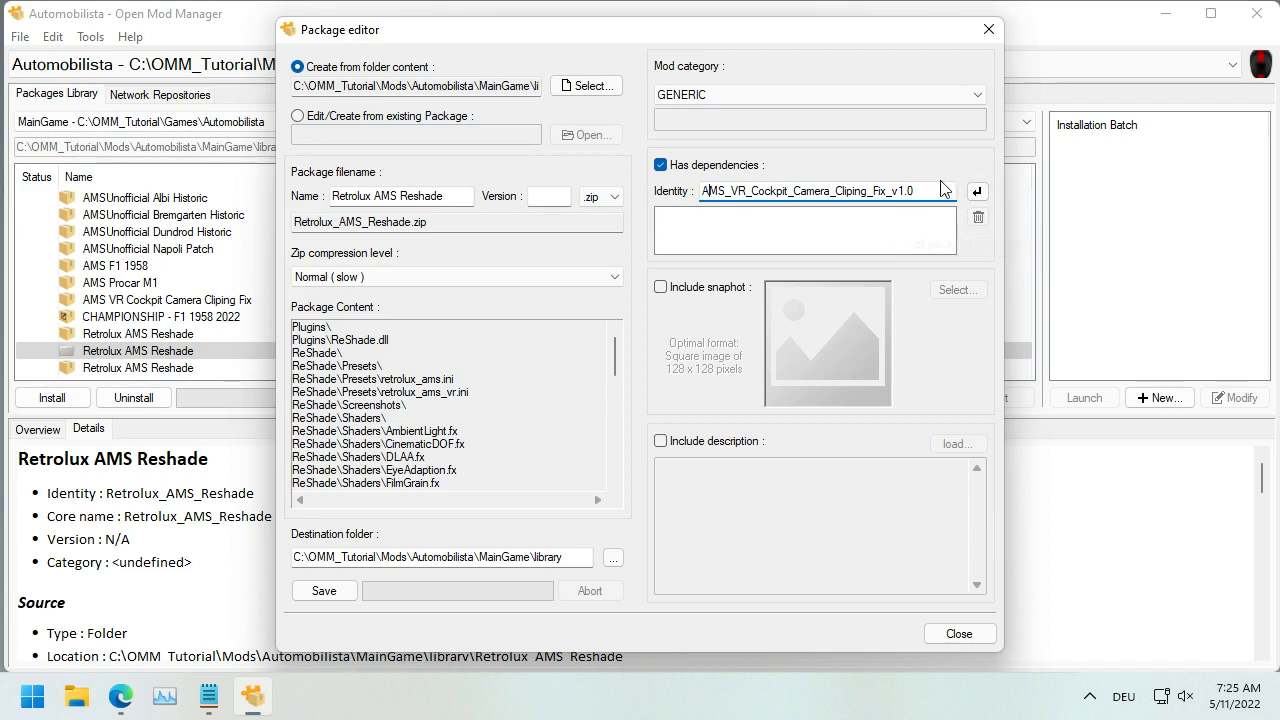
click(978, 191)
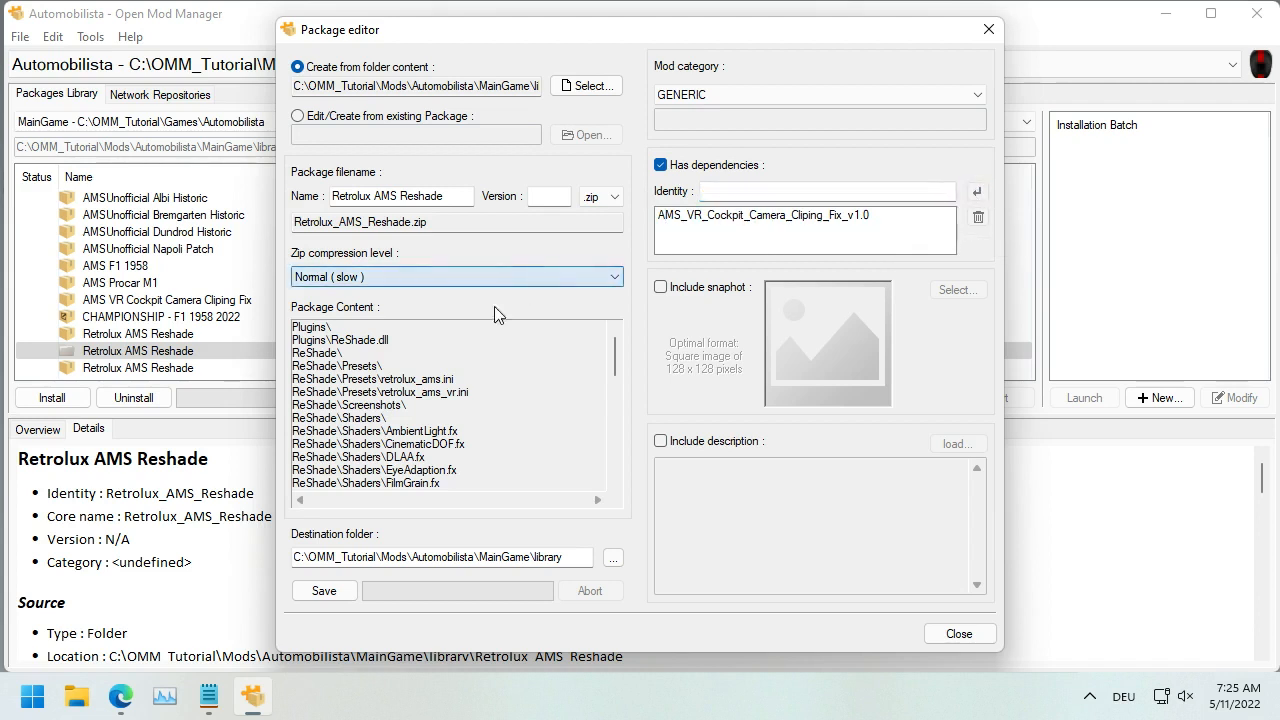
Step: Set the package version to 1.7.3, save it as a zip in the library folder, and close the Package editor
click(550, 196)
text(1.)
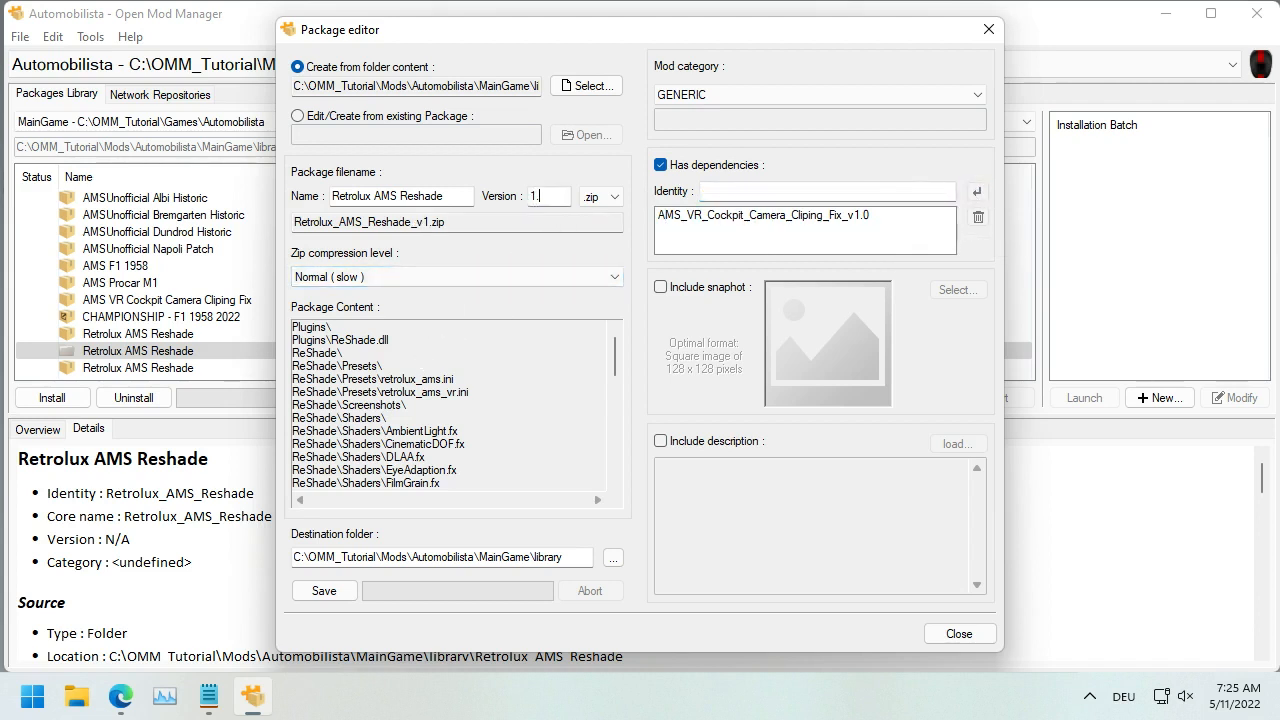
text(7.3)
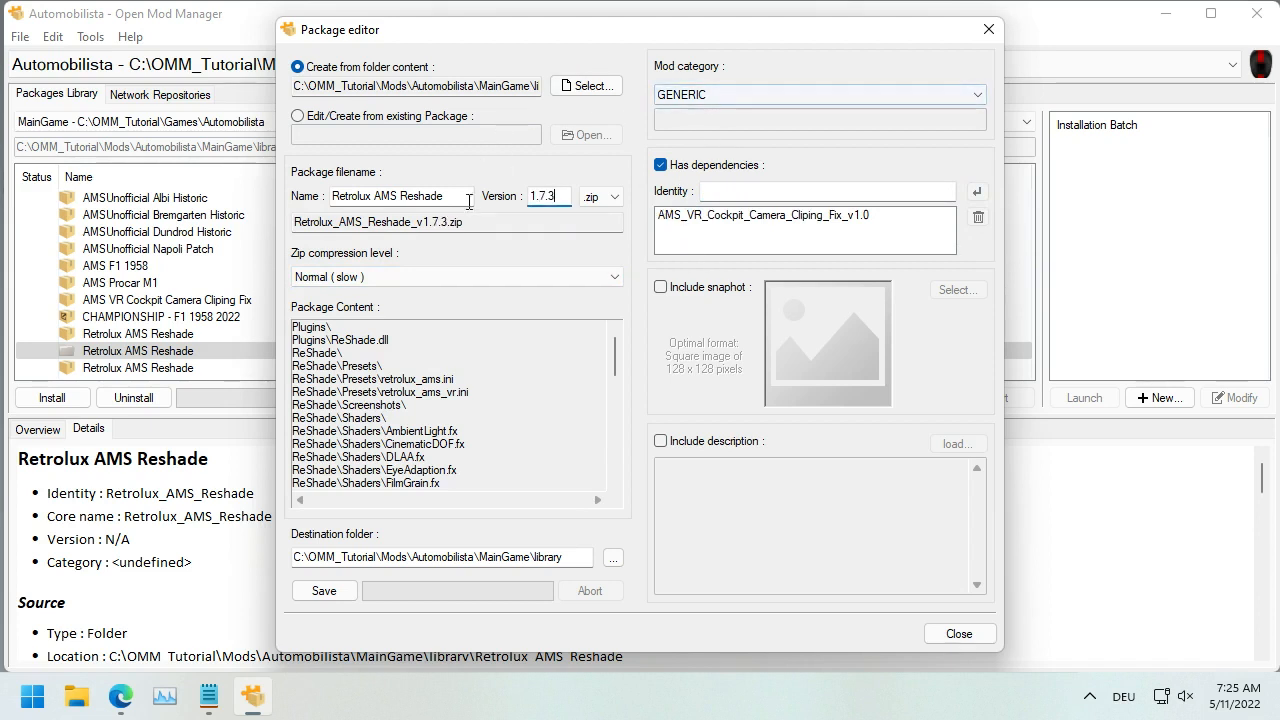
click(346, 594)
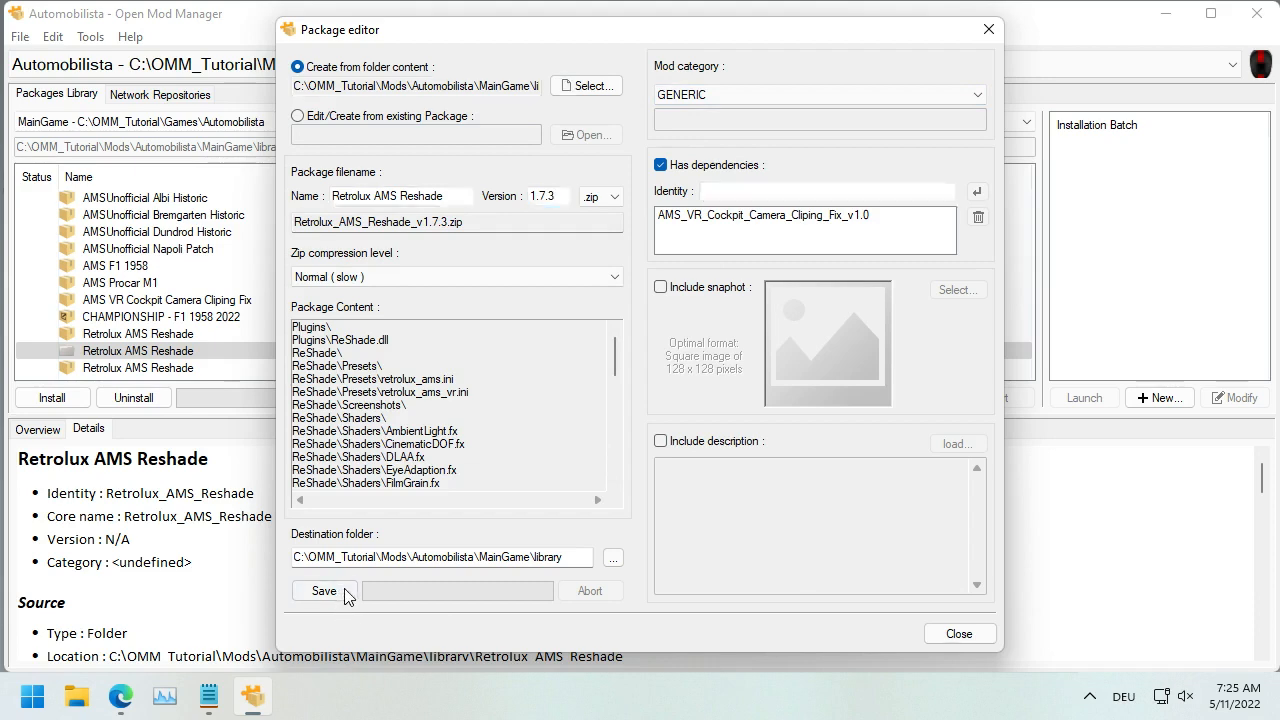
click(727, 413)
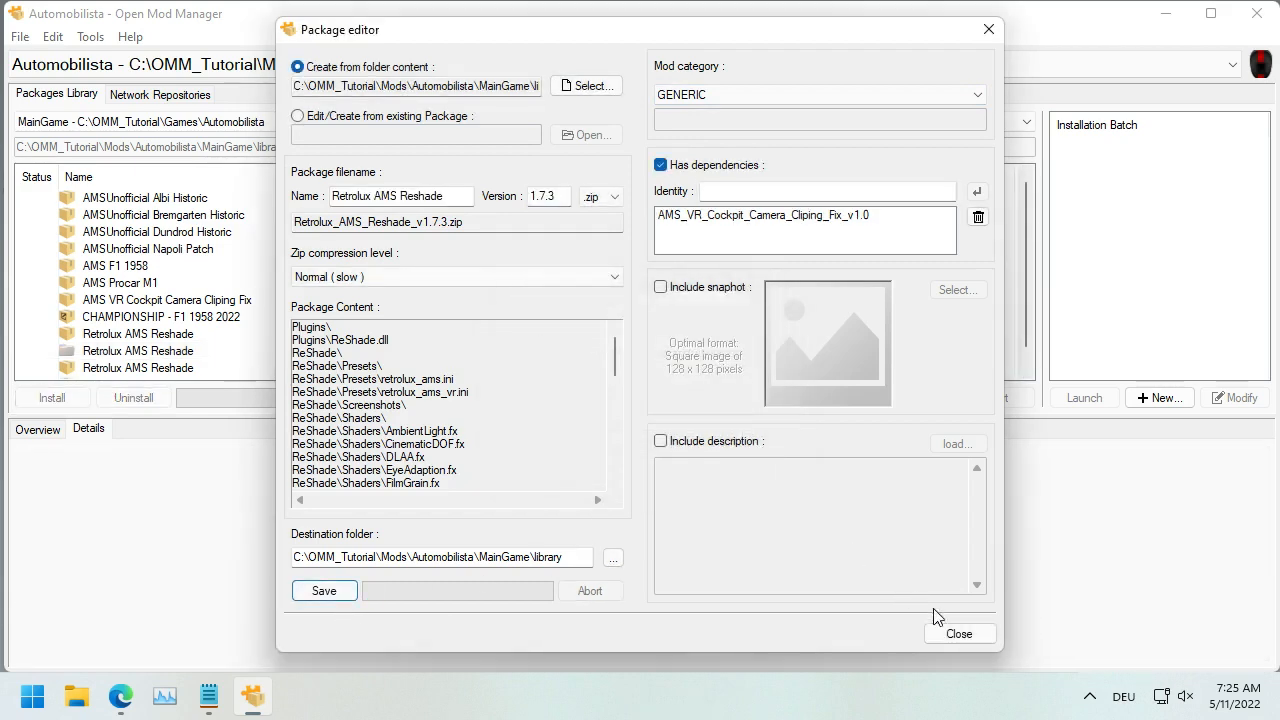
click(958, 634)
Step: Check the details and overview of Retrolux AMS Reshade 1.7.3 and install it together with its dependency
scroll(206, 323, down, 1)
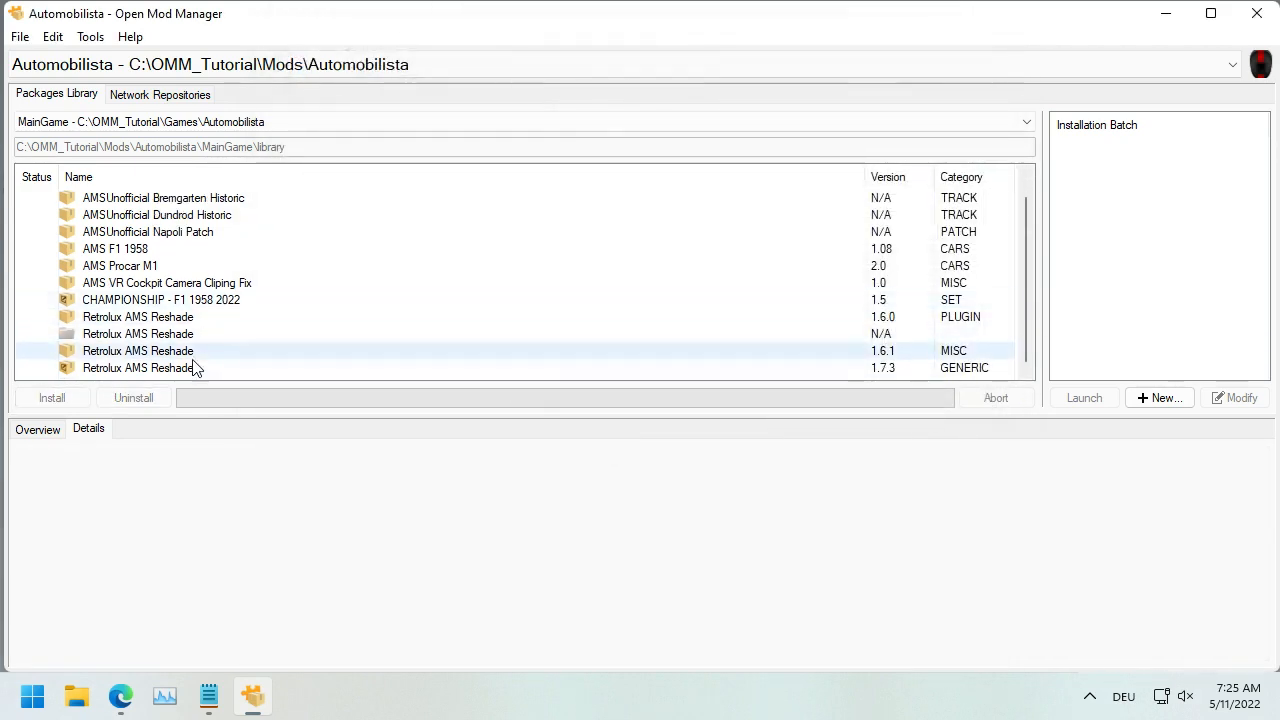
click(67, 372)
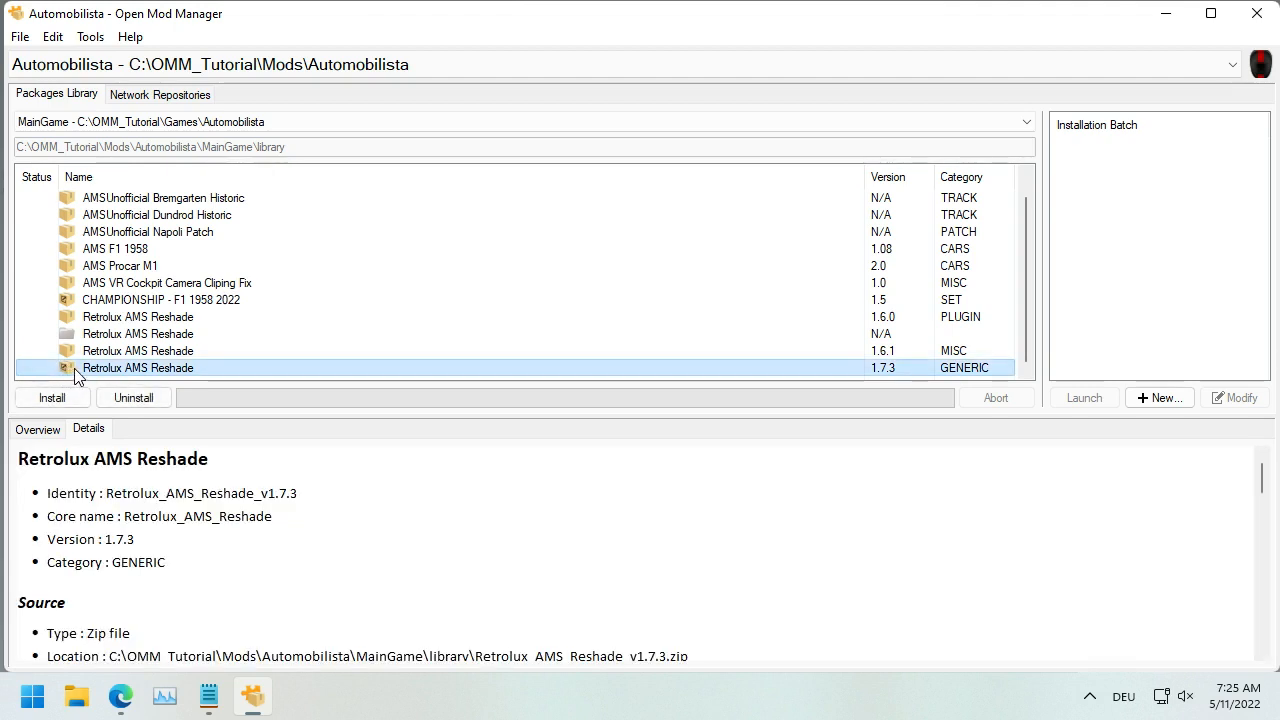
click(57, 434)
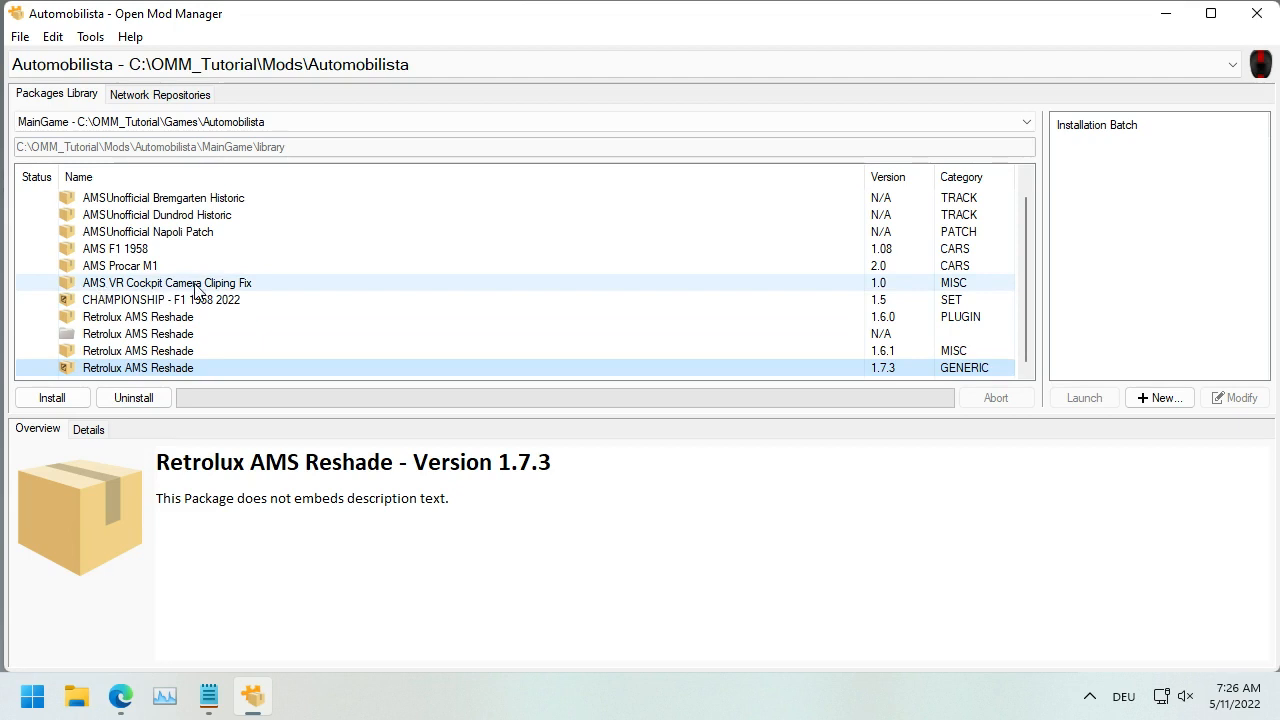
double_click(163, 369)
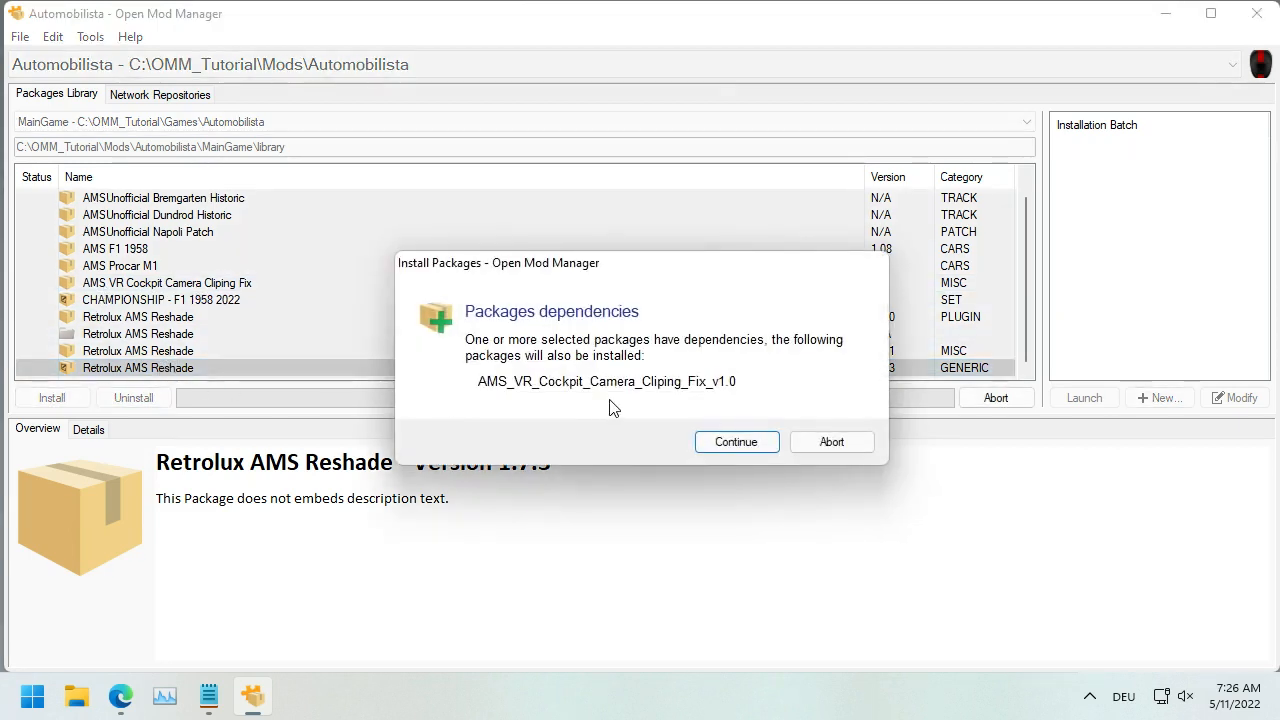
click(740, 446)
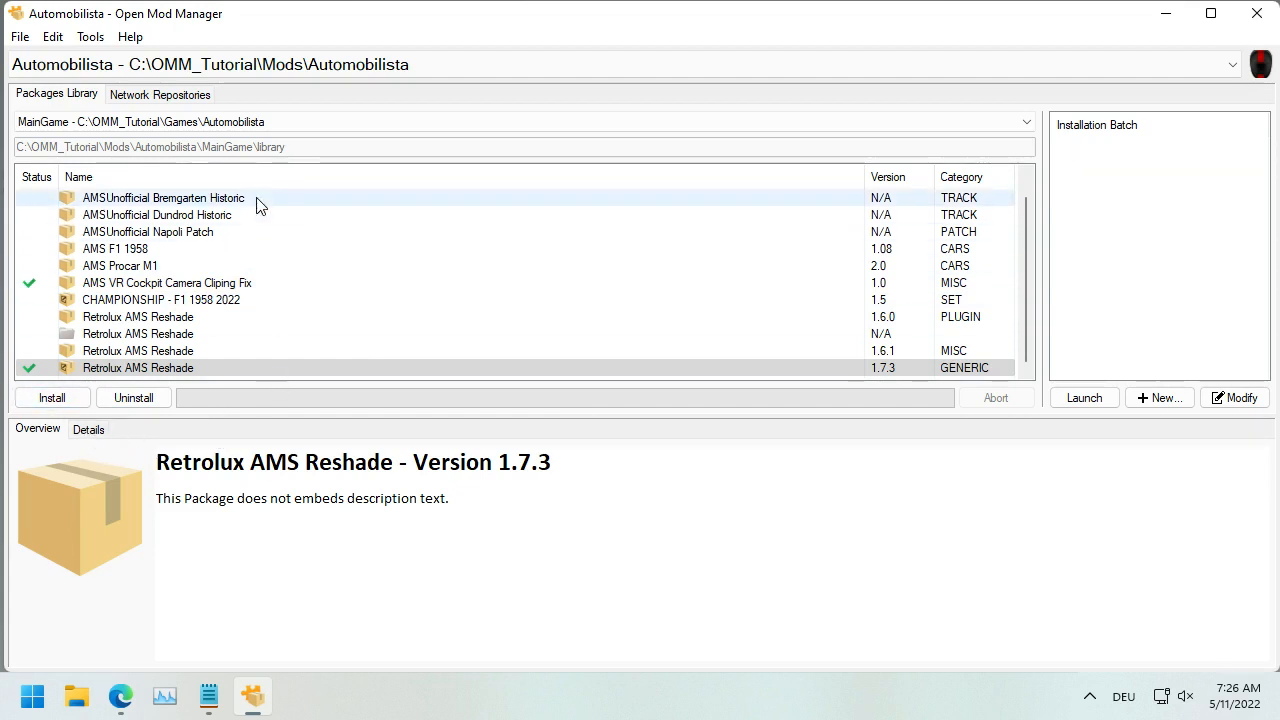
Step: Load the remote package list of the AMSUnofficial Downloads network repository and enlarge the list area
click(162, 97)
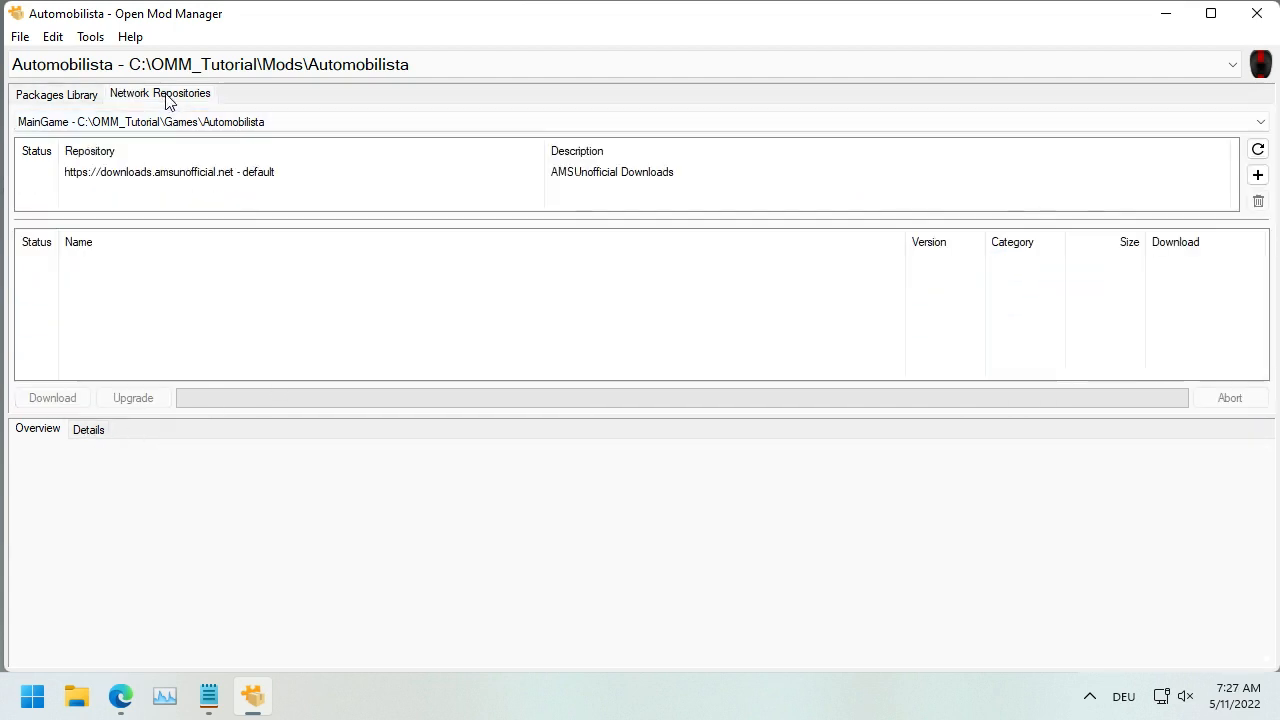
click(366, 171)
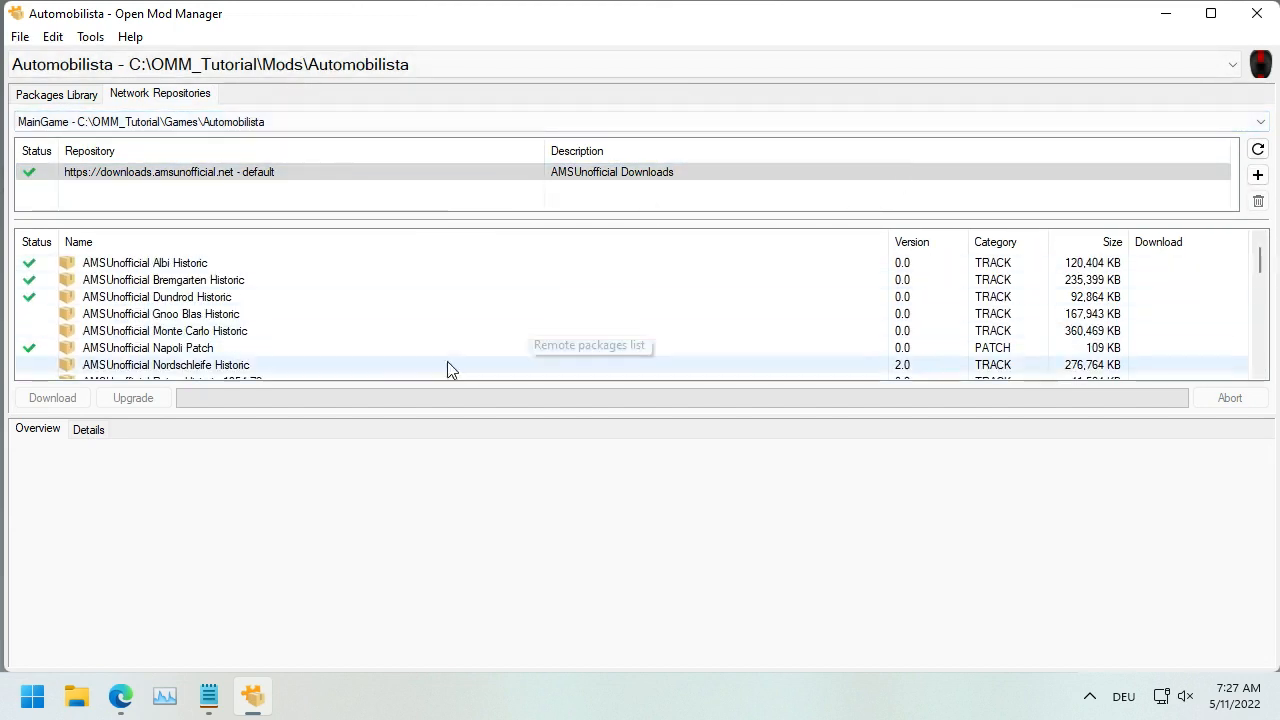
drag(348, 414, 330, 494)
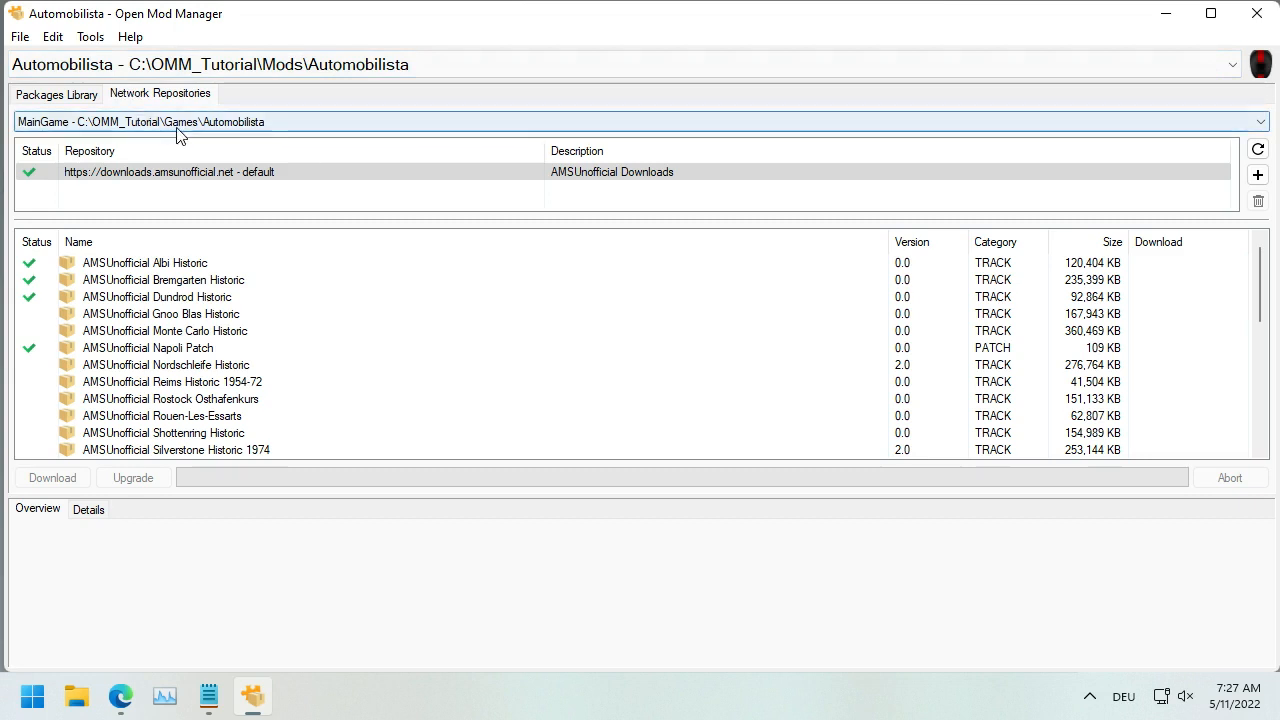
Step: Start a new repository in the Repository editor and set its description to "mycomminity"
click(90, 37)
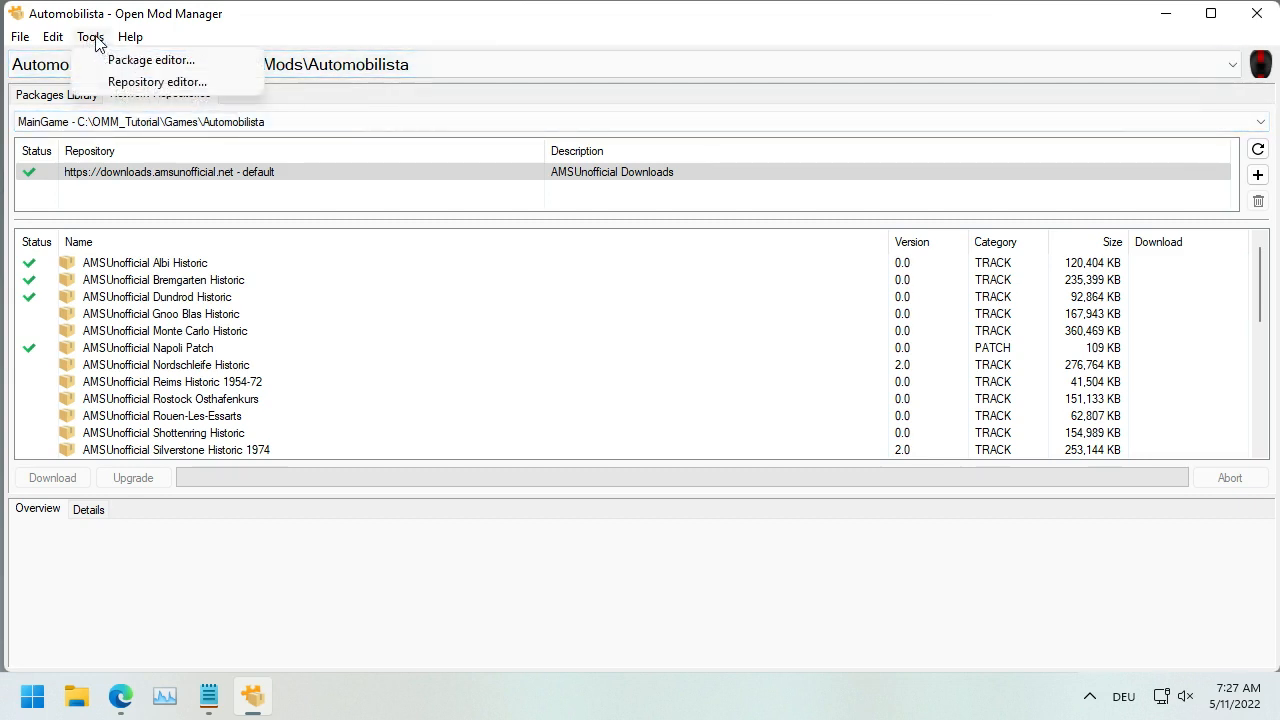
click(115, 82)
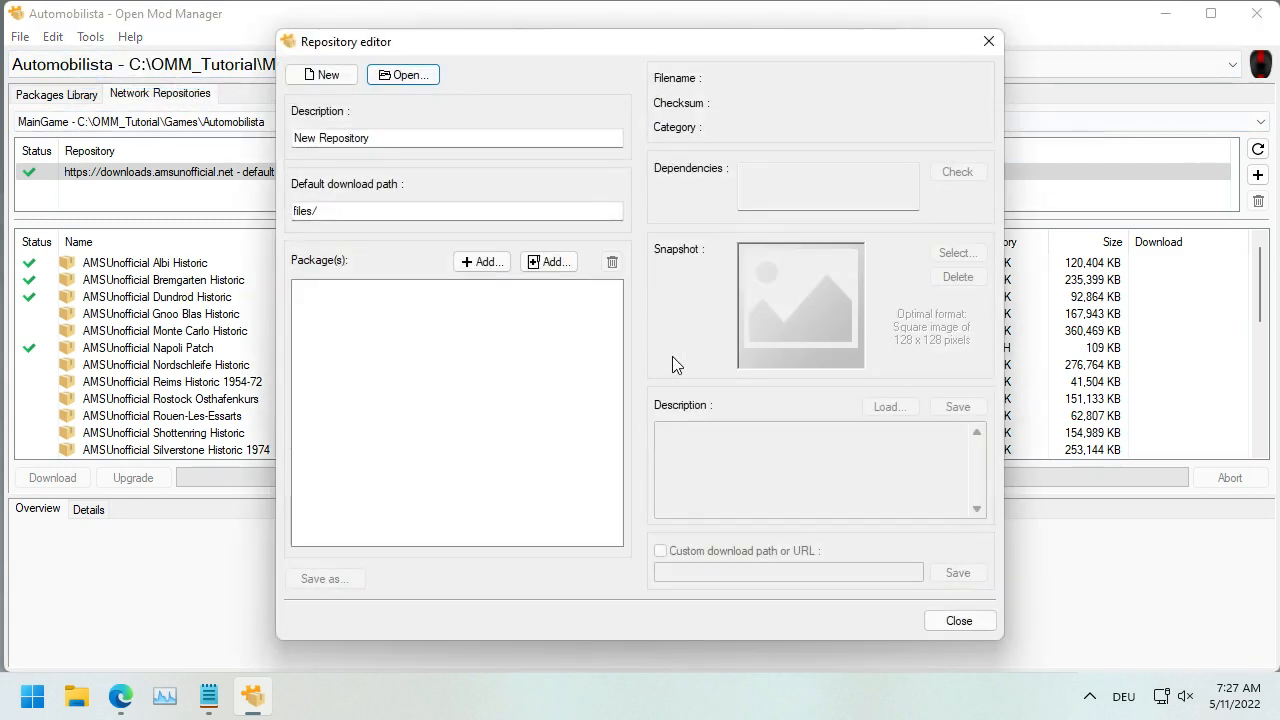
drag(392, 139, 290, 146)
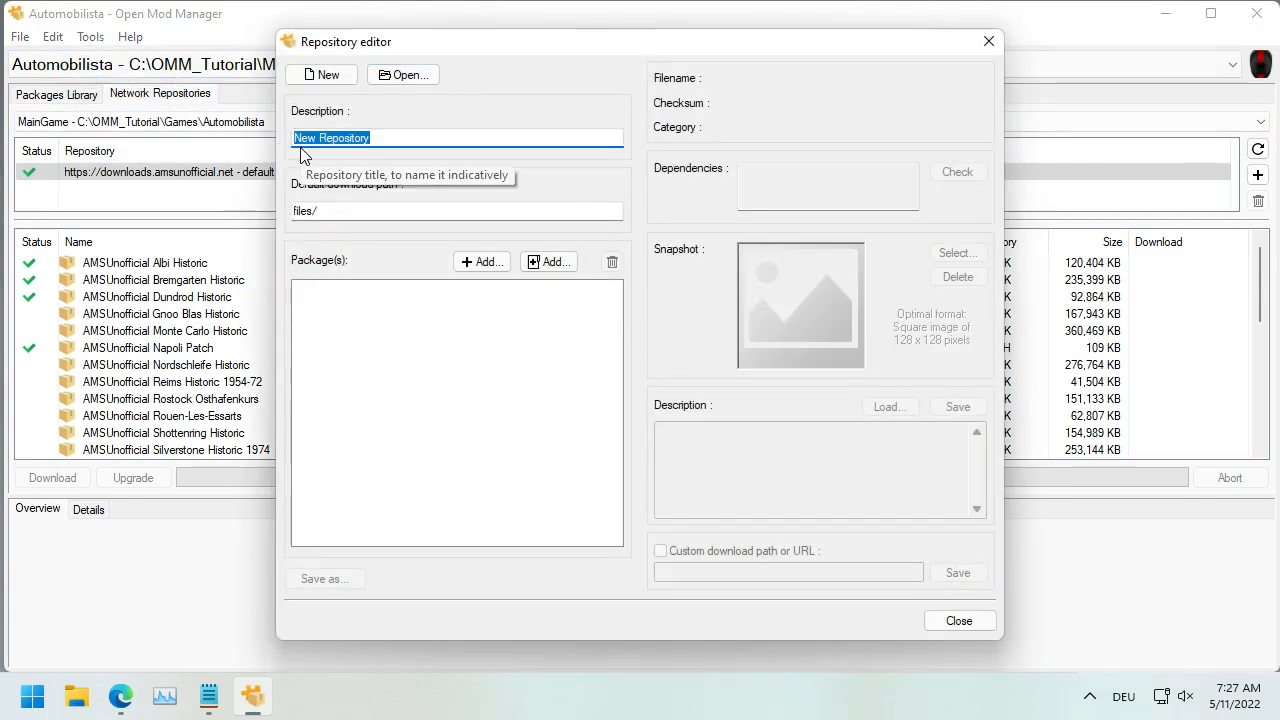
text(mx)
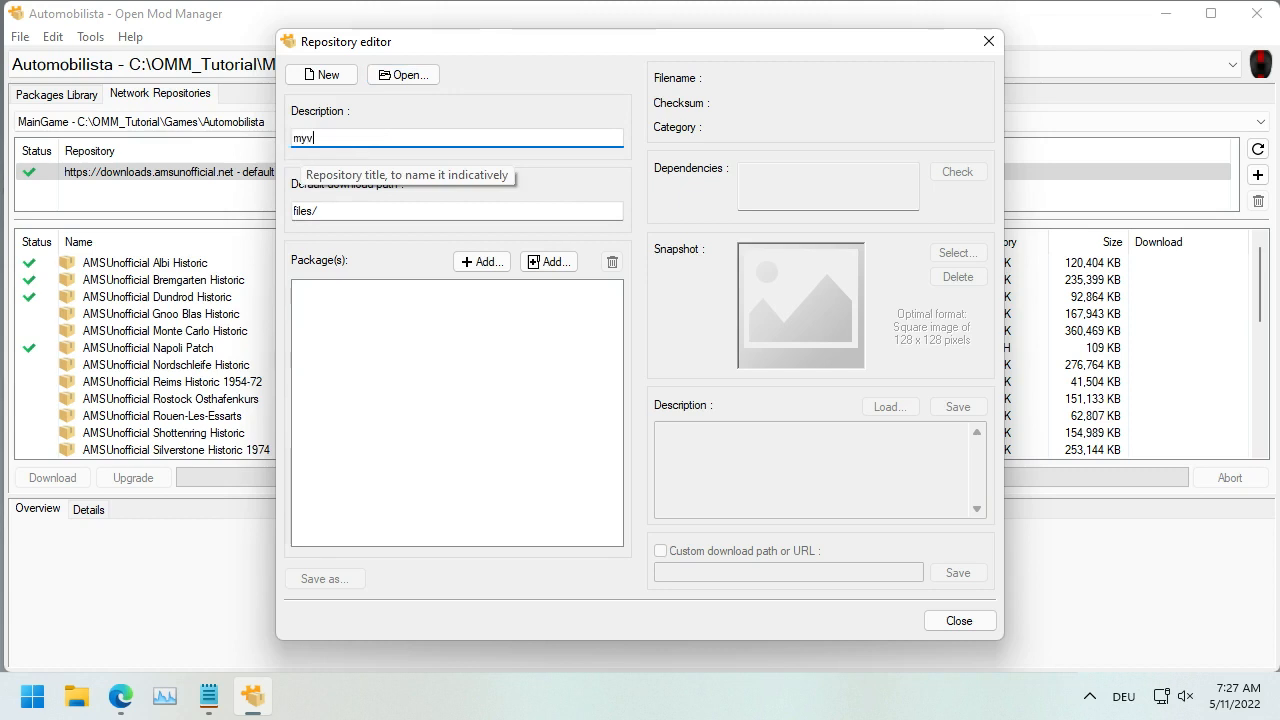
text(commint)
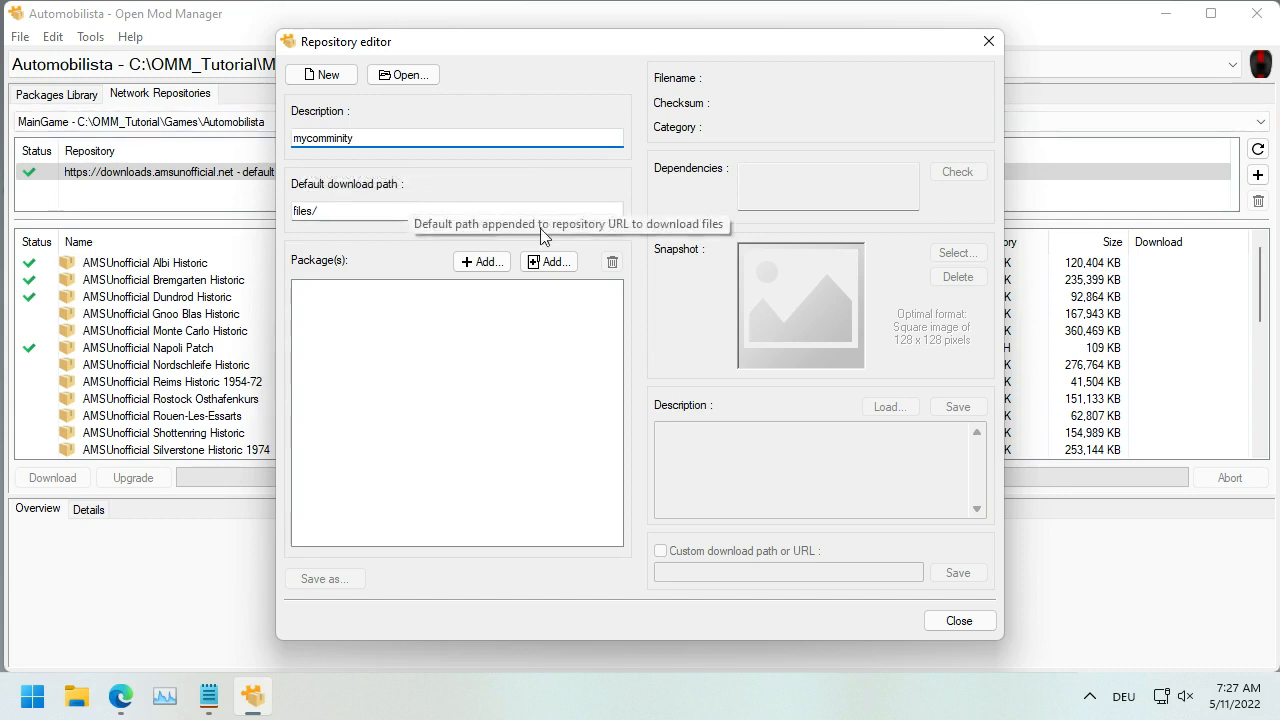
Step: Add all packages from the MainGame Library folder to the repository and remove Retrolux_AMS_Reshade_v1.6.0 and v1.6.1 from it
click(550, 262)
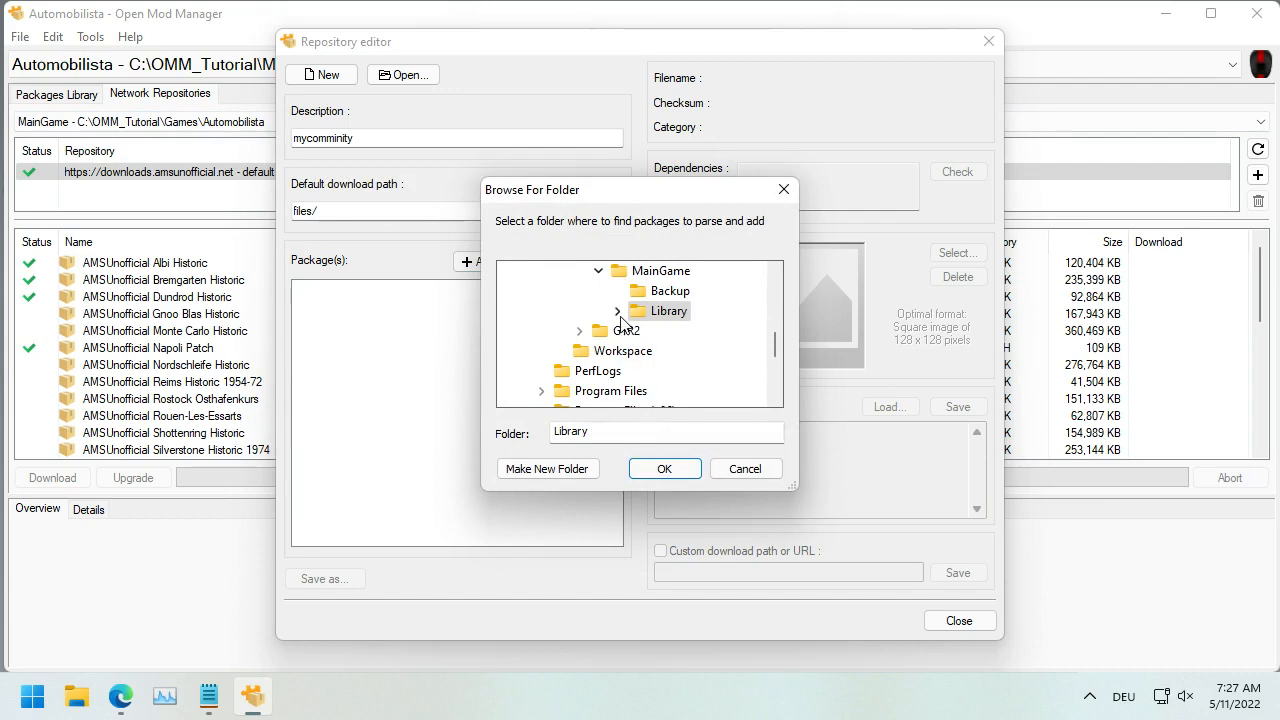
click(662, 469)
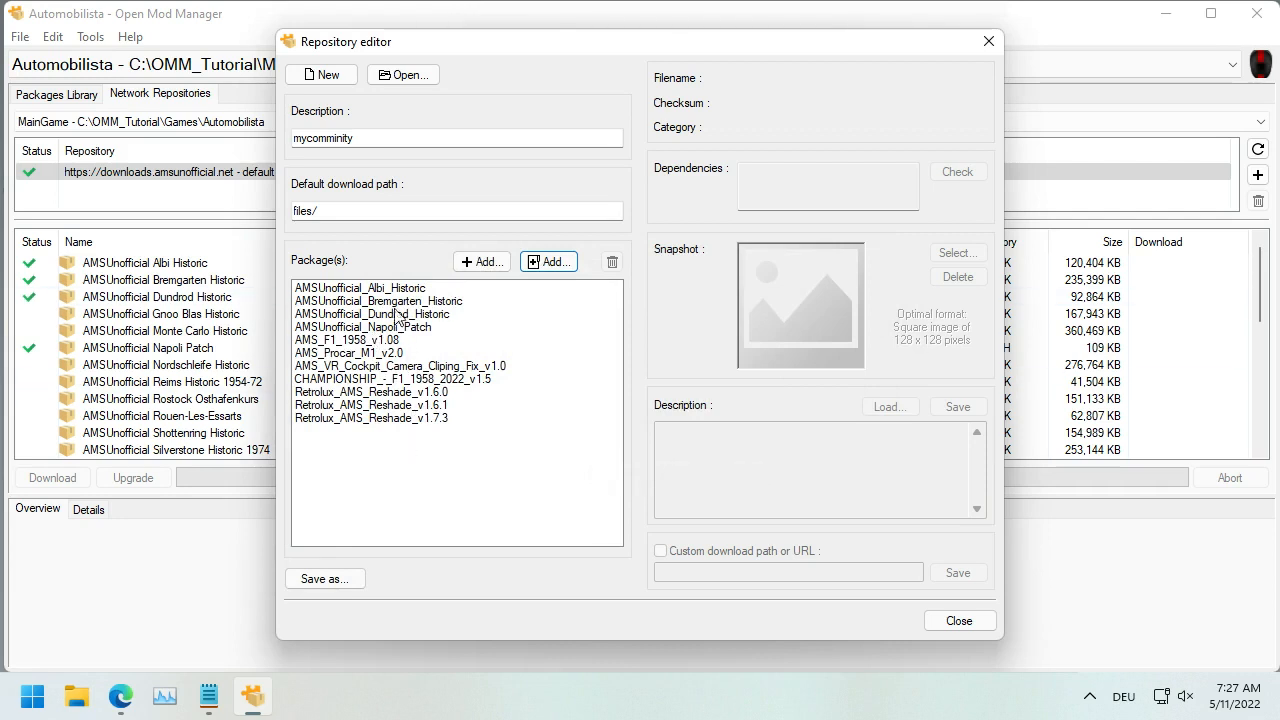
click(397, 393)
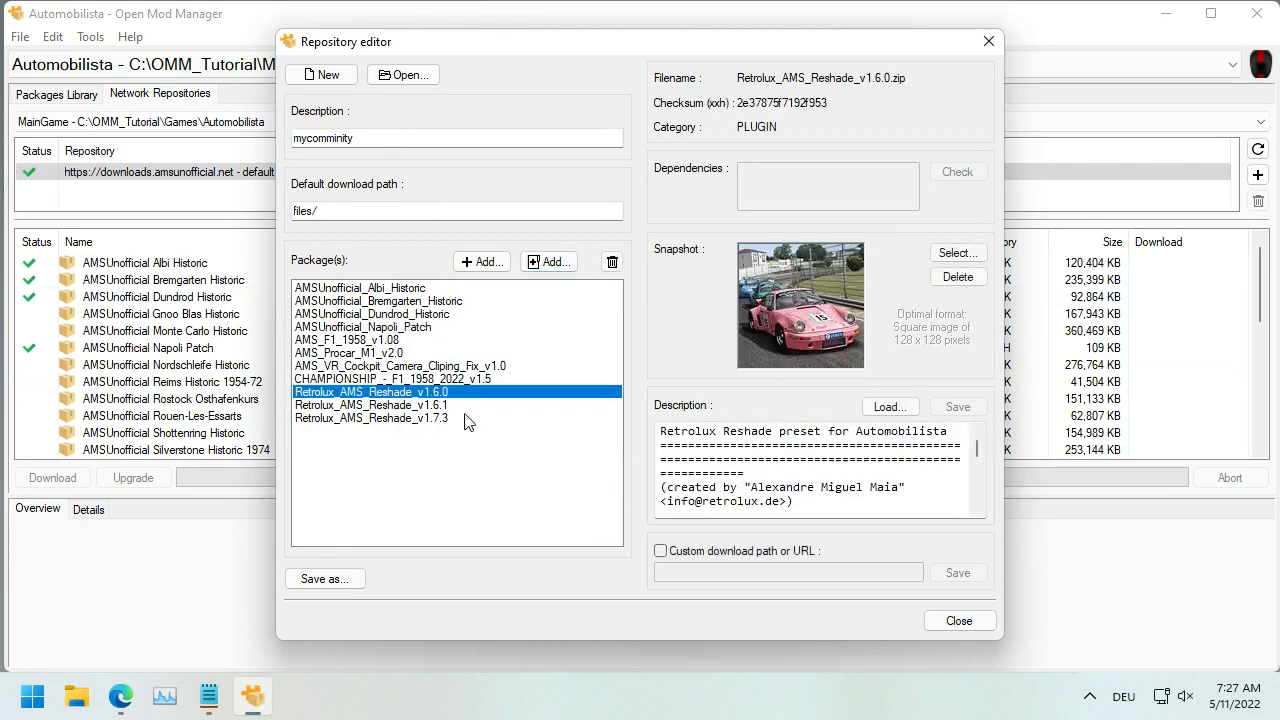
click(612, 262)
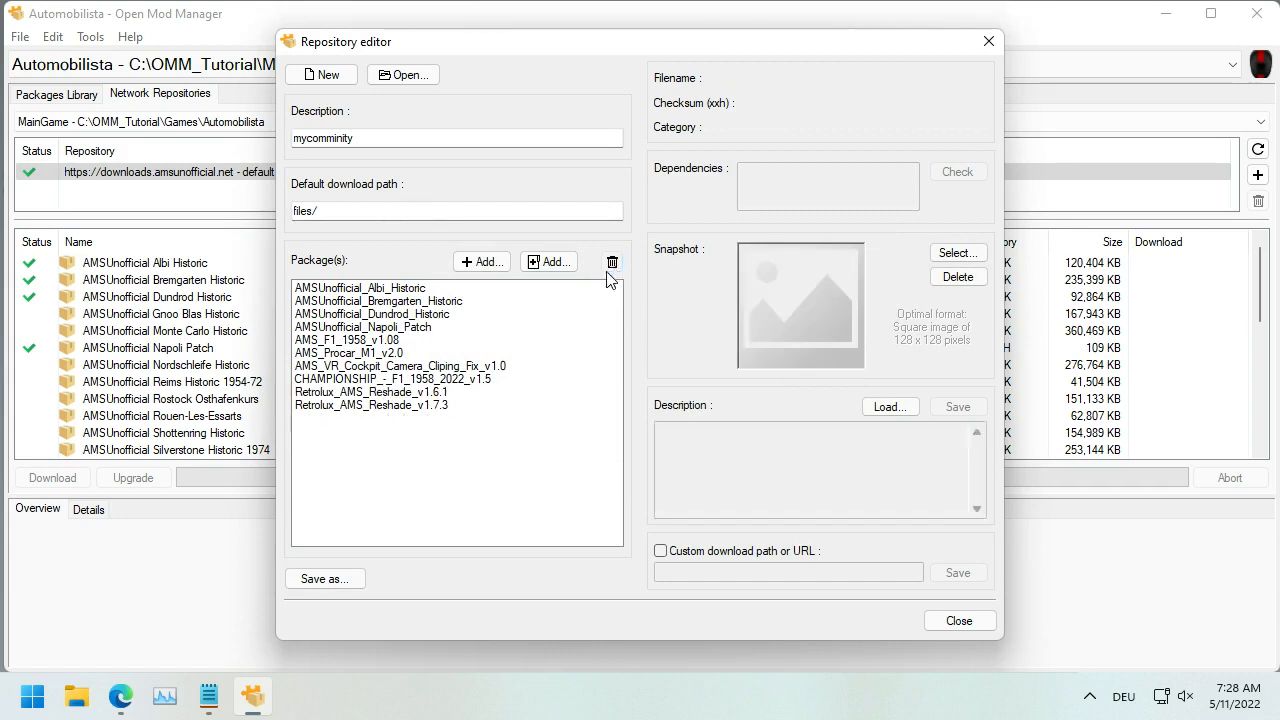
click(612, 262)
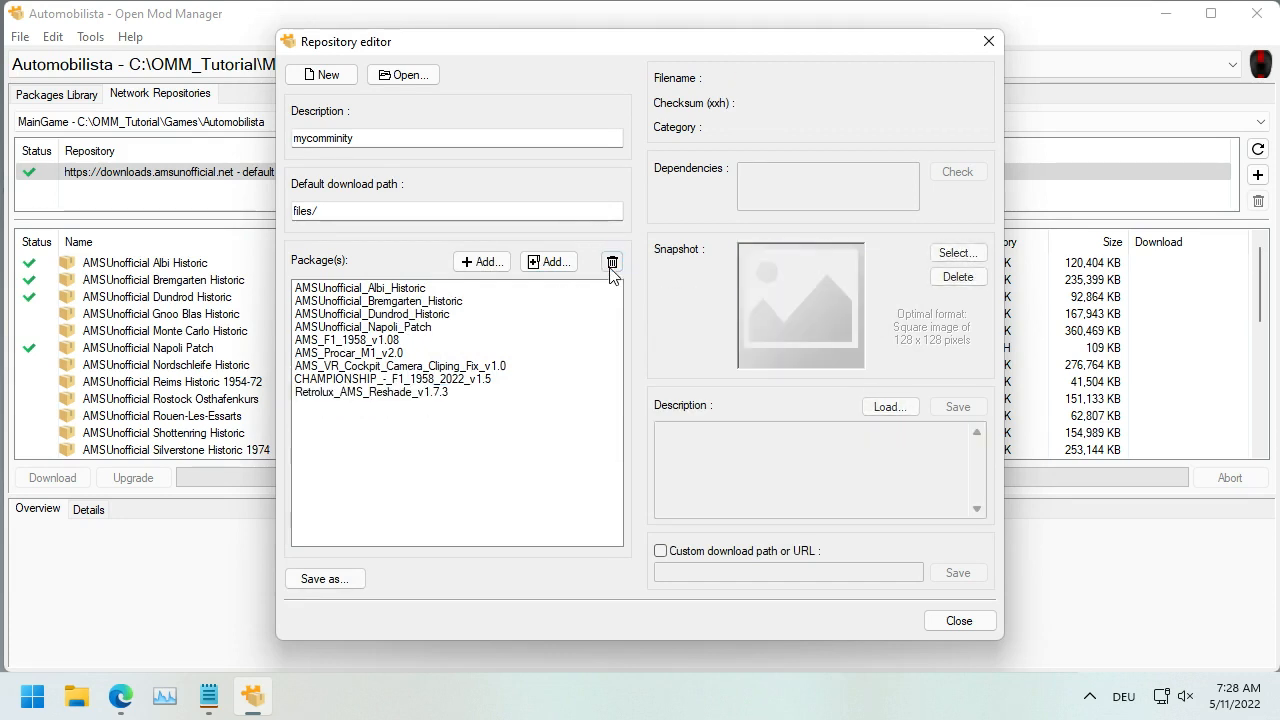
Step: Examine the repository entries for Retrolux_AMS_Reshade_v1.7.3 and AMSUnofficial_Dundrod_Historic, including dependencies, snapshot and description
click(413, 392)
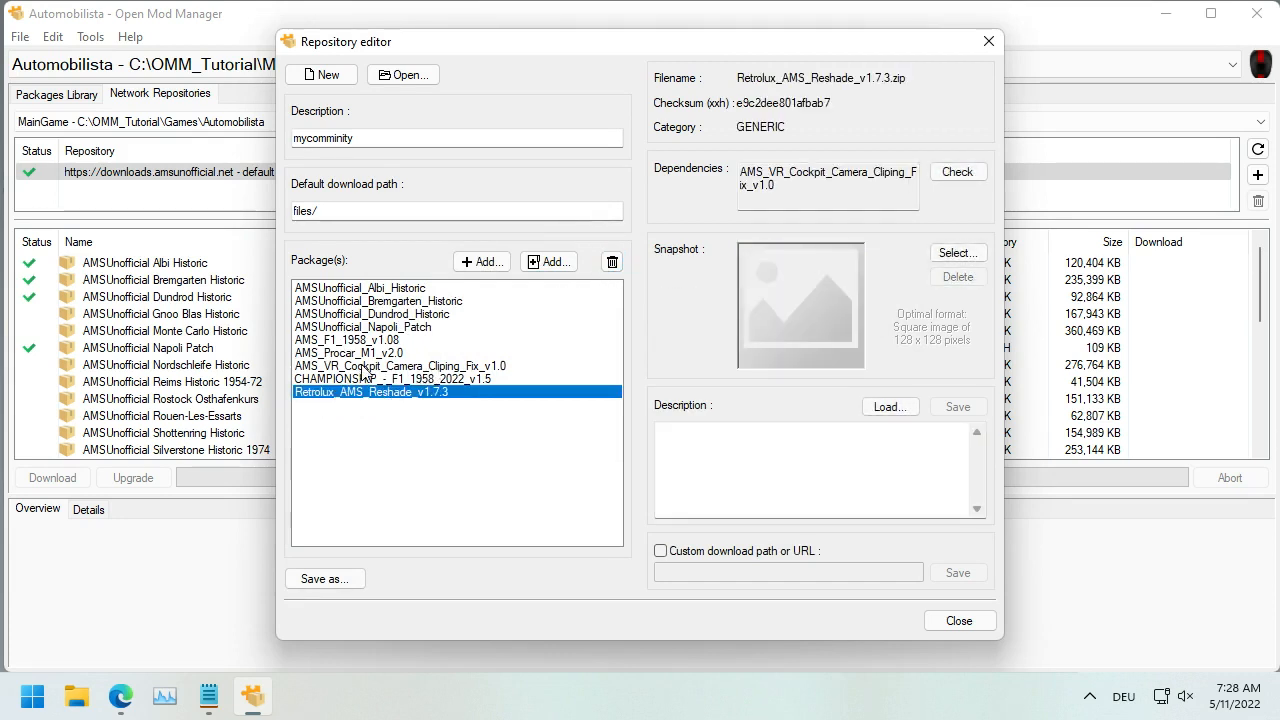
click(356, 314)
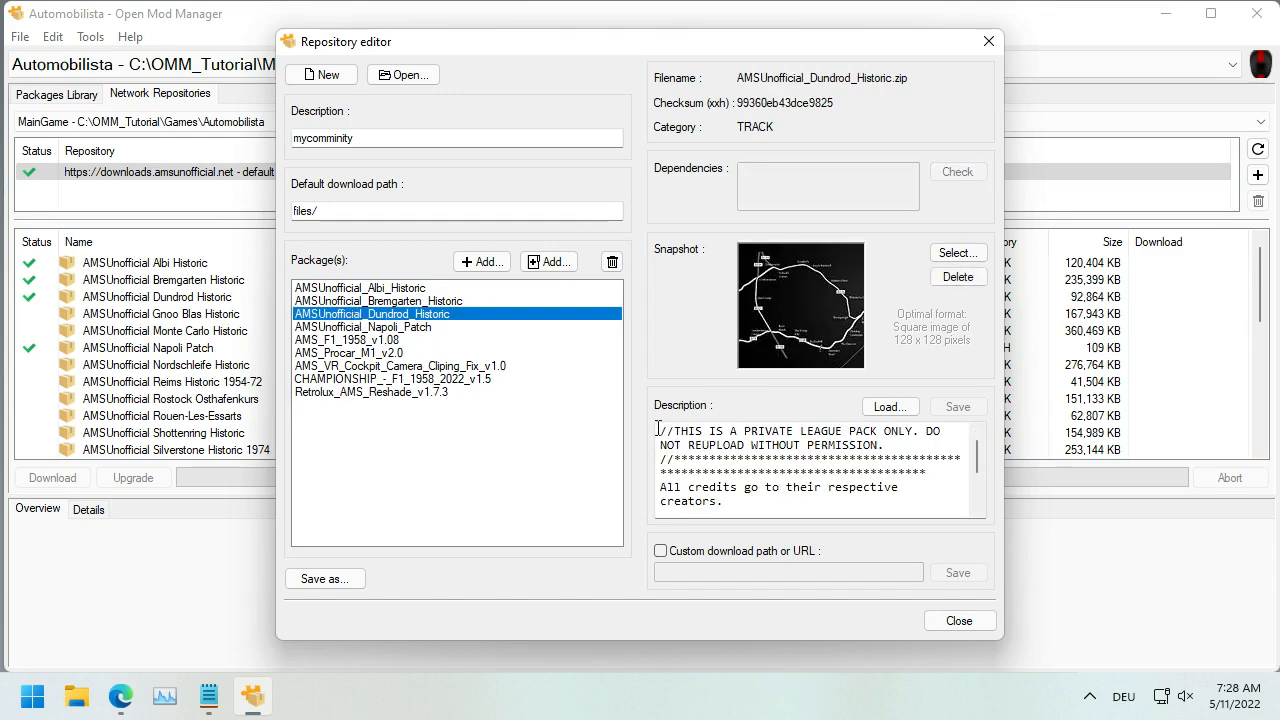
Step: Save the repository definition as repo.xml in the MainGame Library folder
click(324, 579)
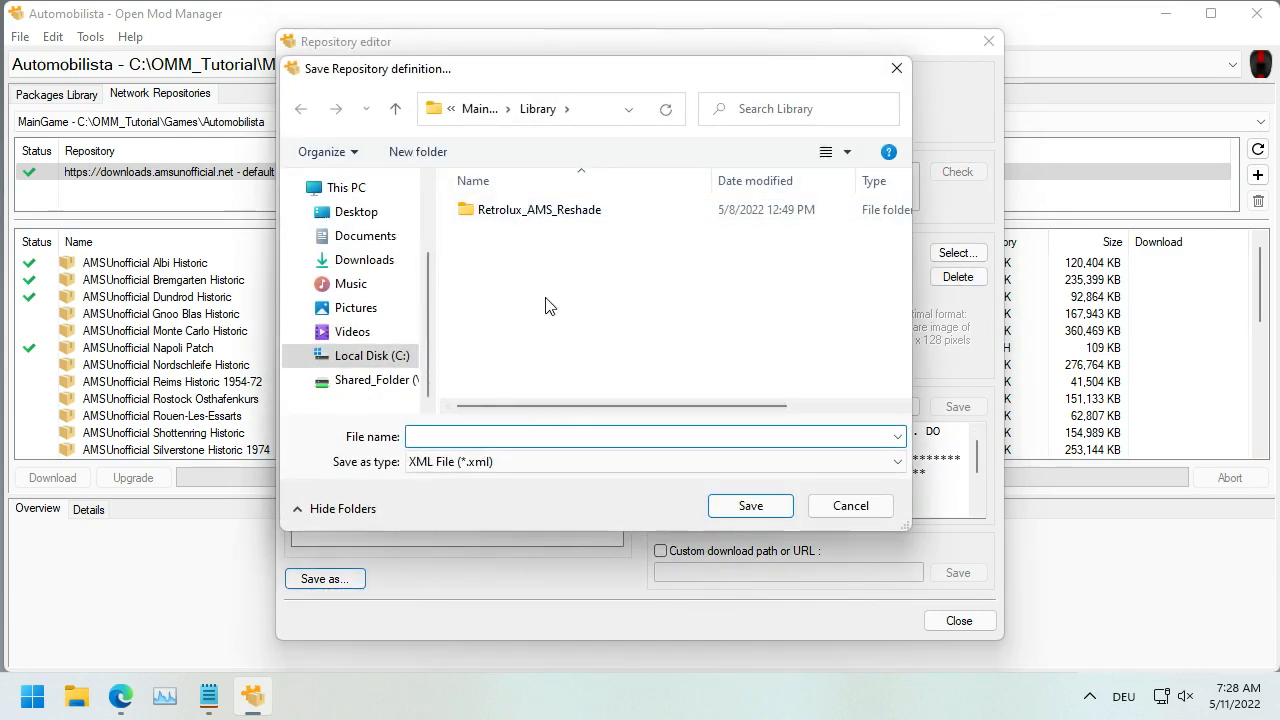
text(repo.xml)
click(737, 512)
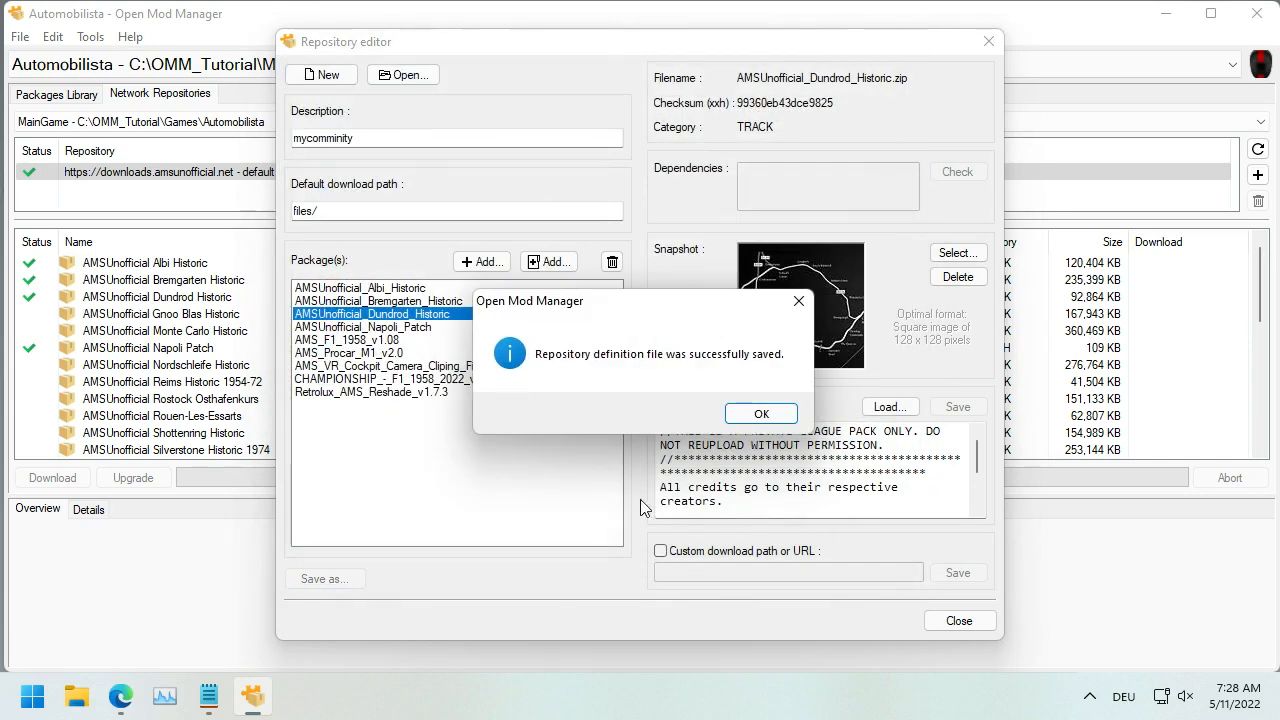
click(766, 414)
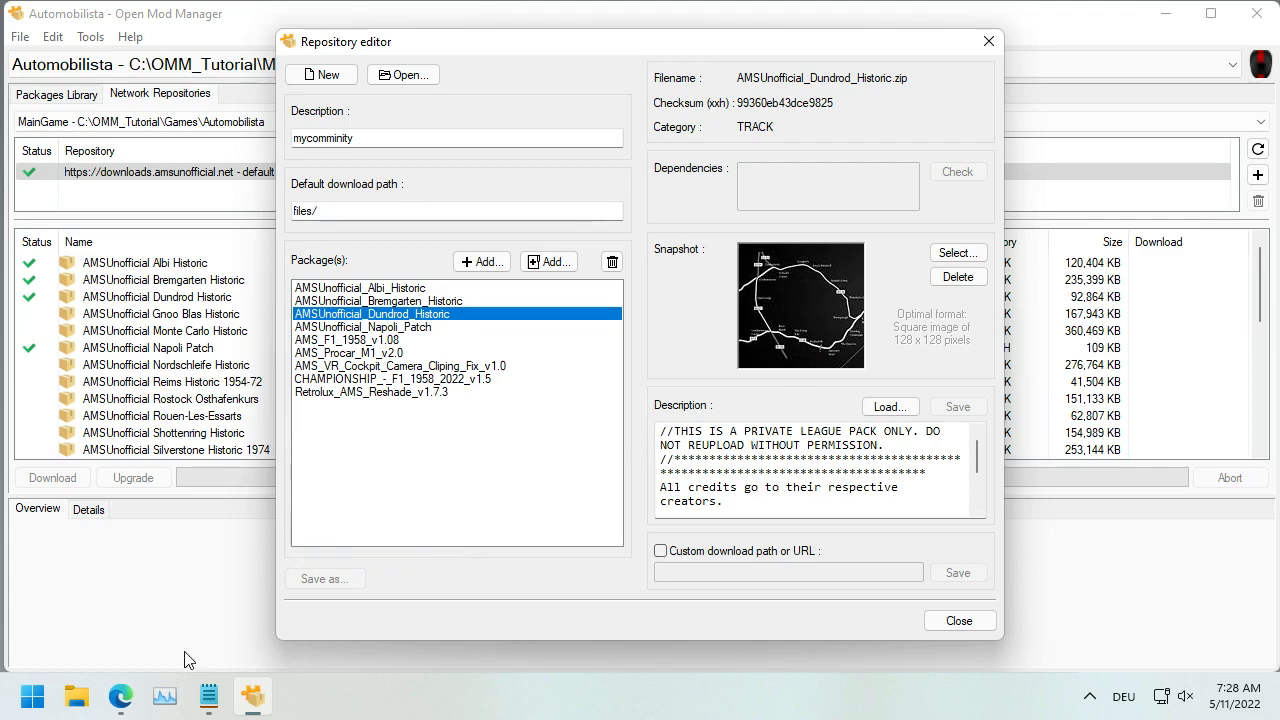
Step: Switch to the Edge browser and search the OpenModMan repository on GitHub for "open mod manager"
click(112, 692)
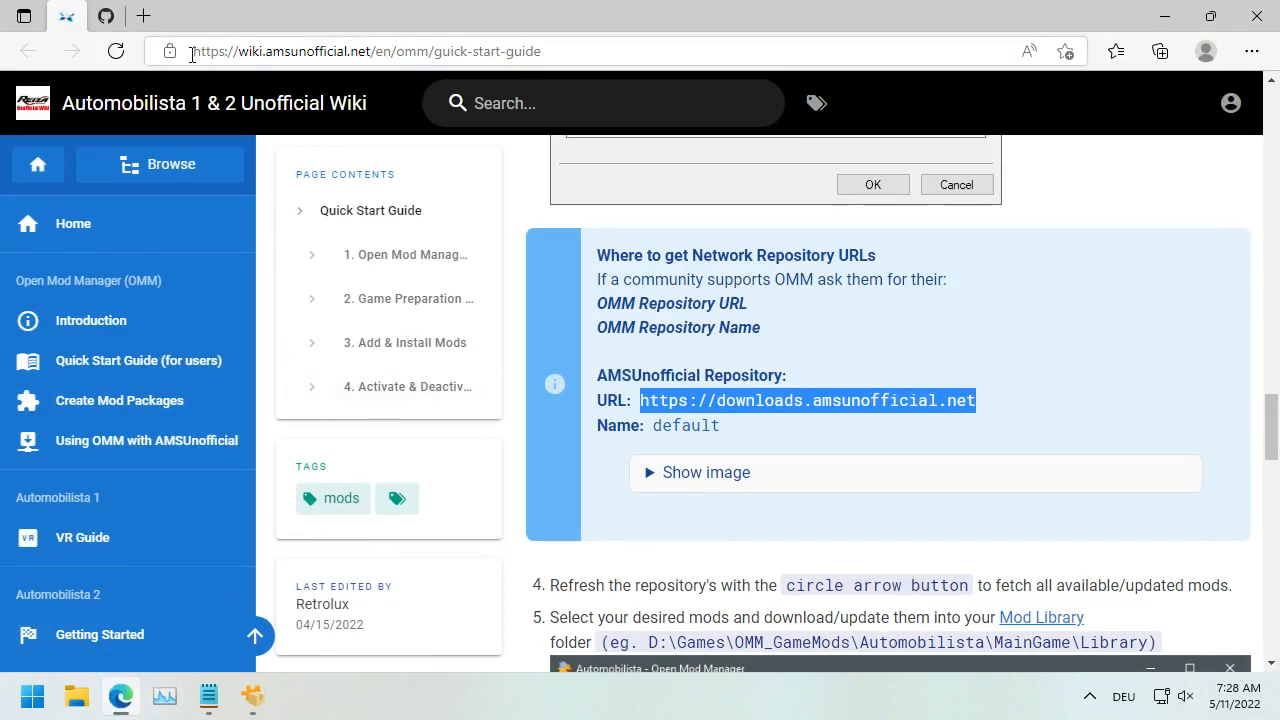
click(105, 15)
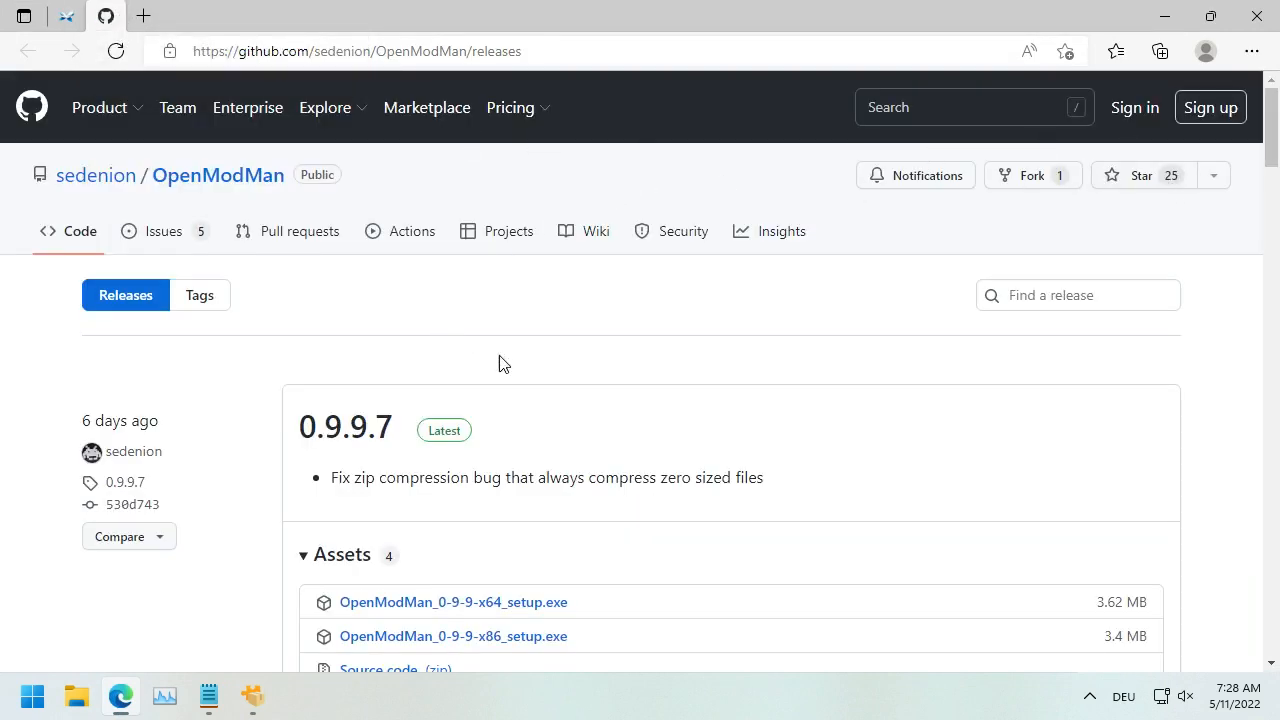
click(891, 119)
text(o)
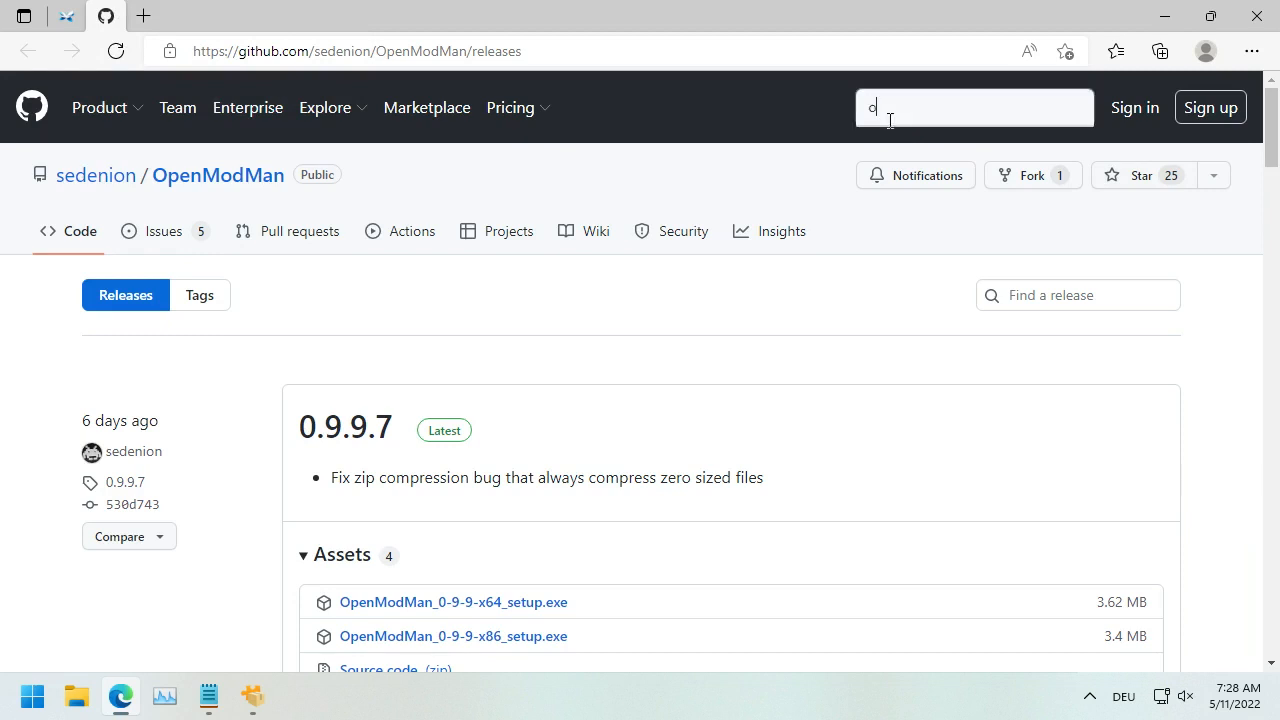
text(pen mod manag)
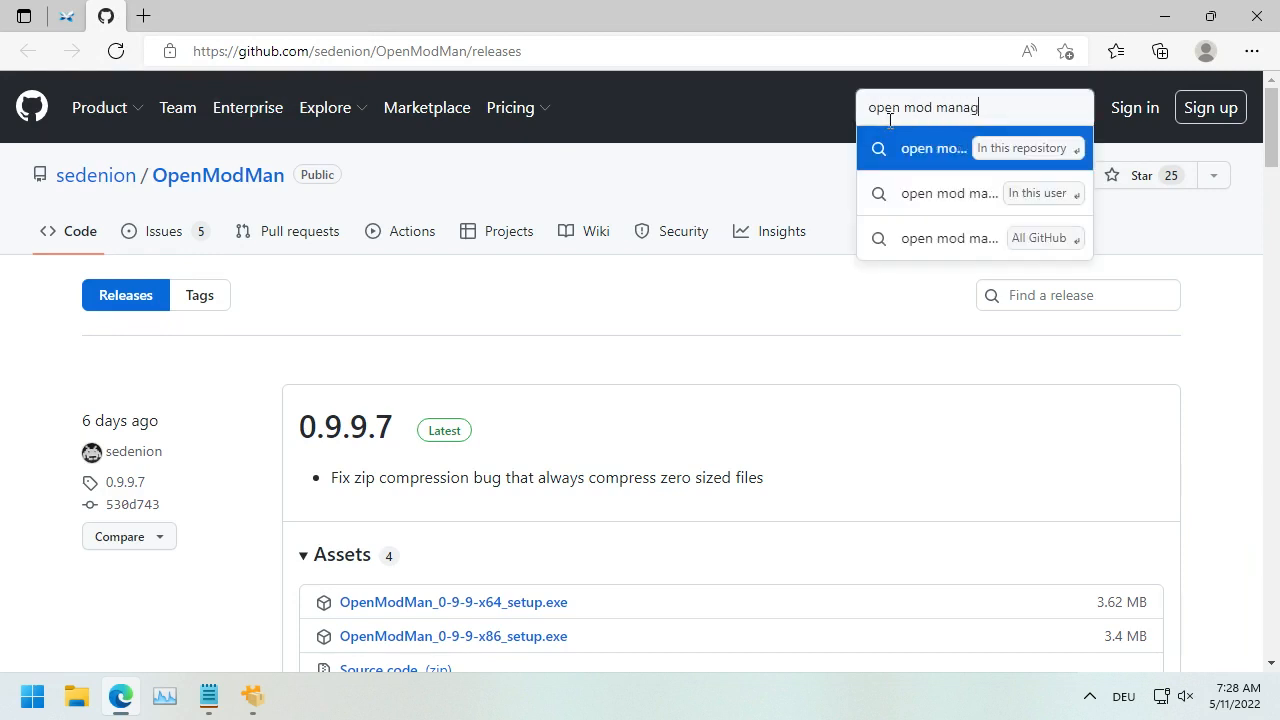
text(er)
key(Return)
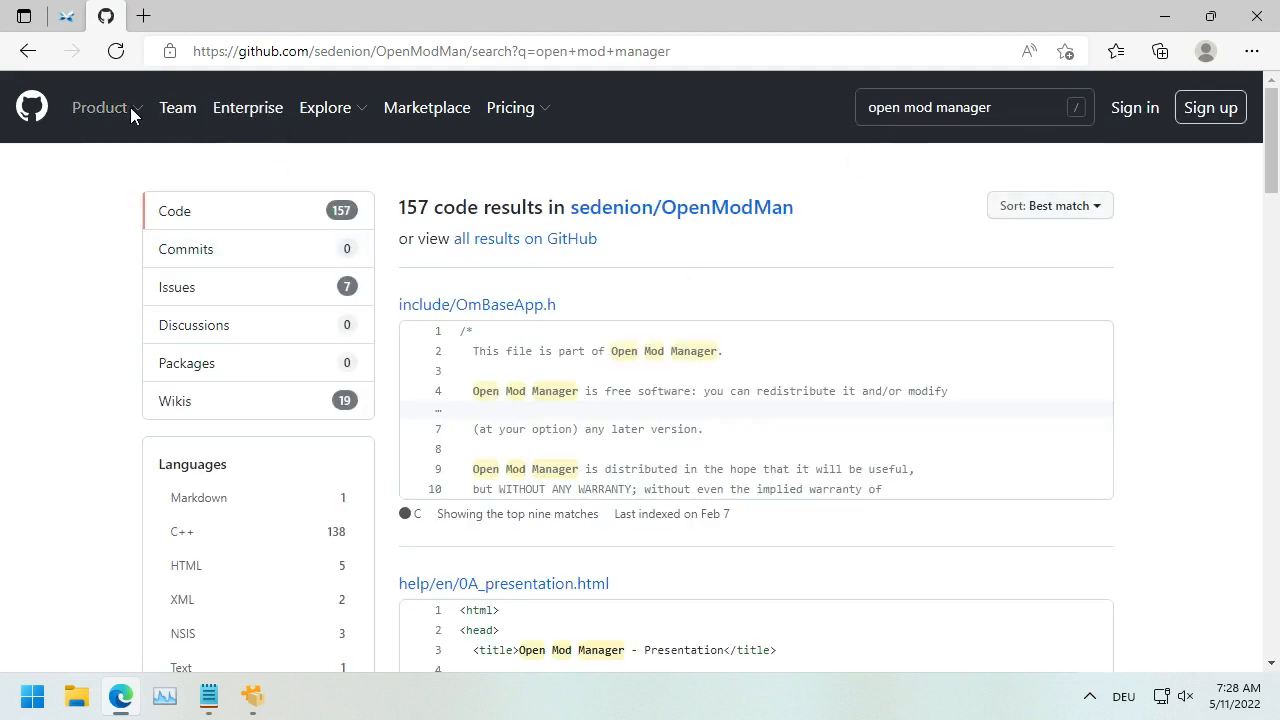
Step: Search all of GitHub for "omm php" from its home page and open the retroluxfilm/OMM-PHP-Library repository
click(36, 112)
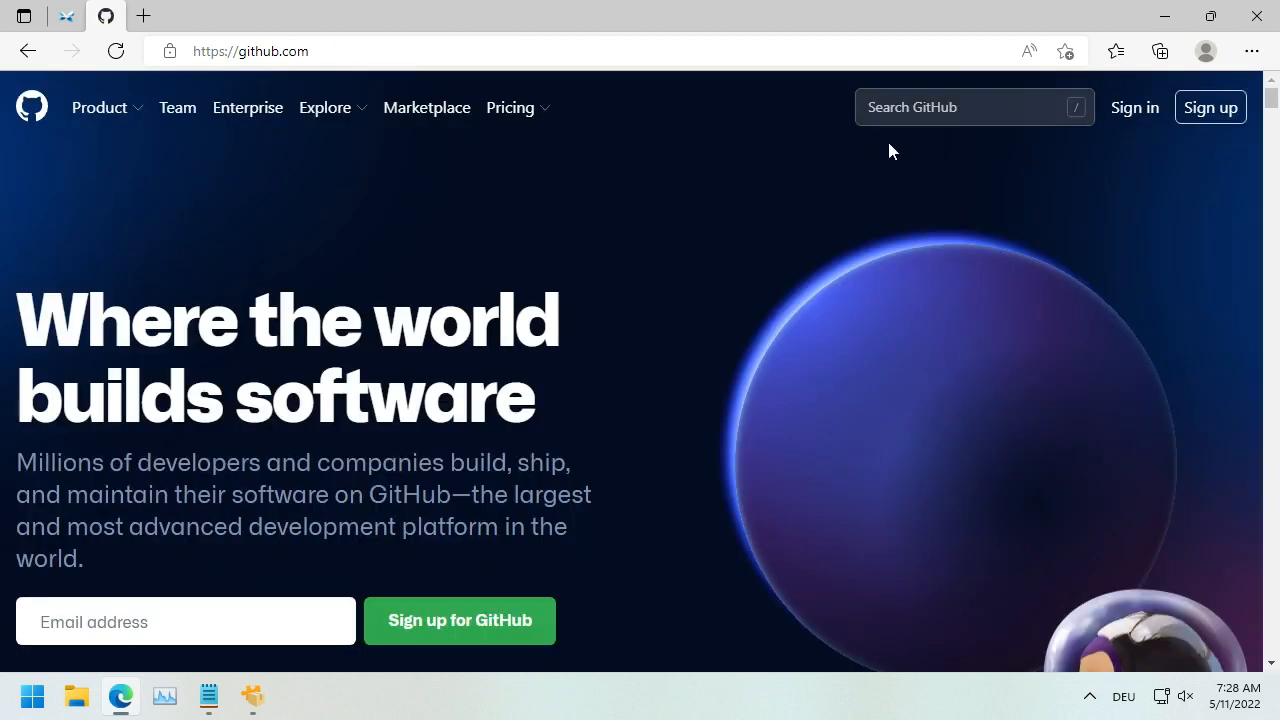
click(1006, 112)
text(o)
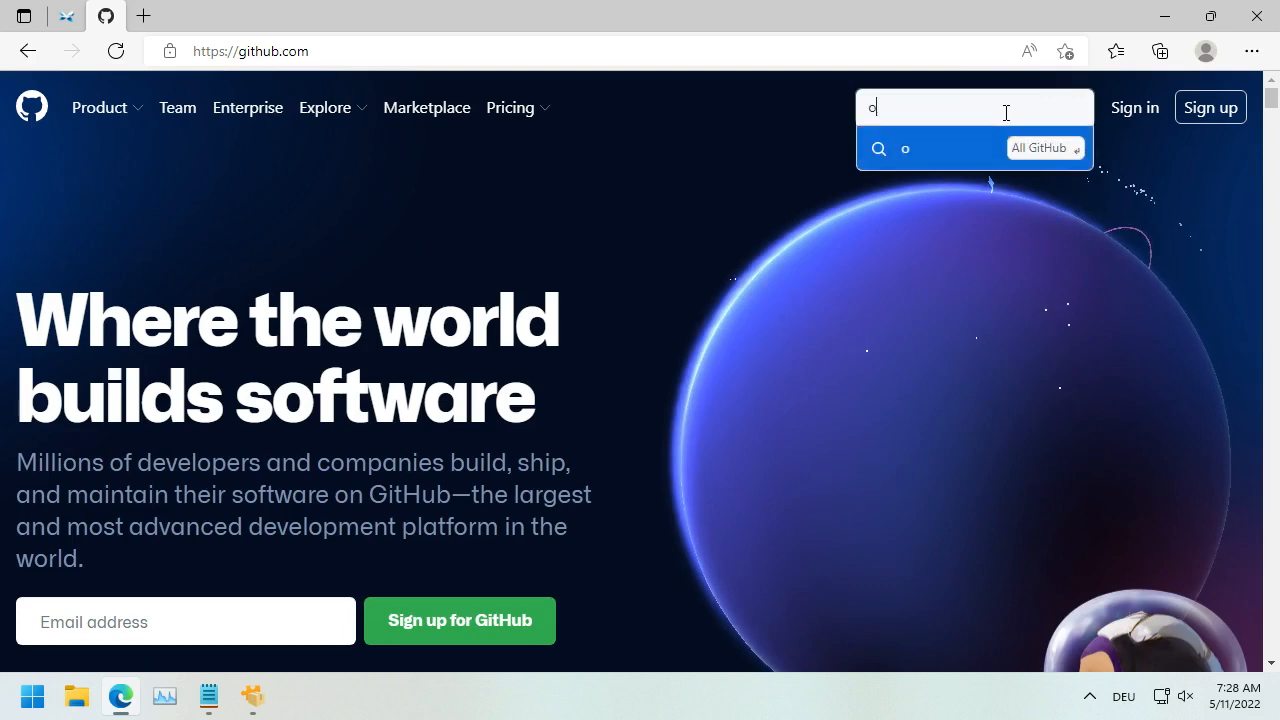
text(mm )
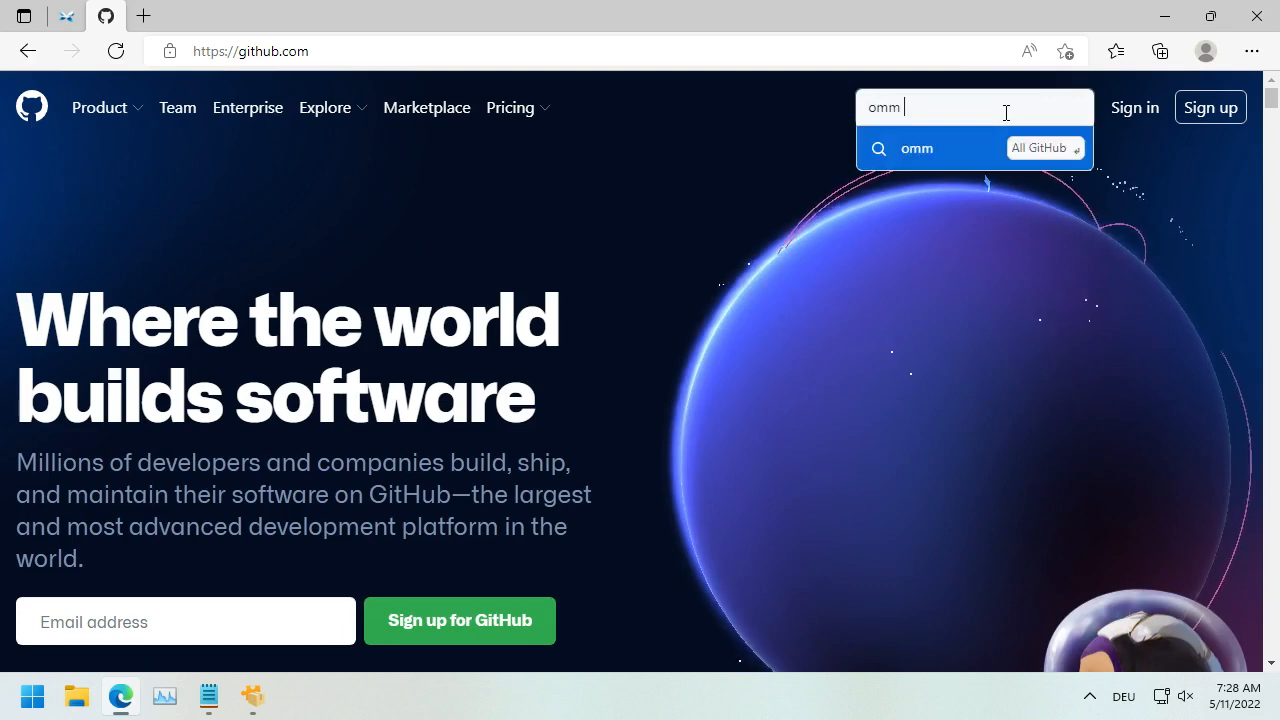
text(php)
key(Return)
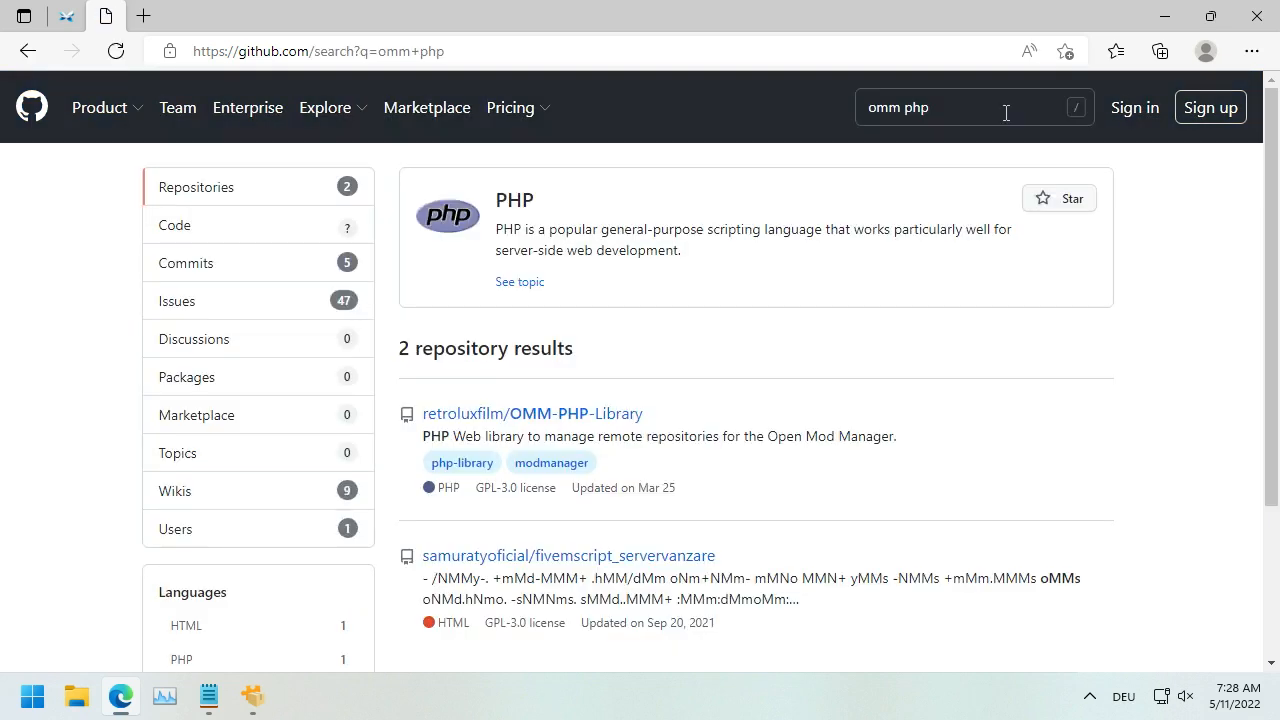
click(592, 413)
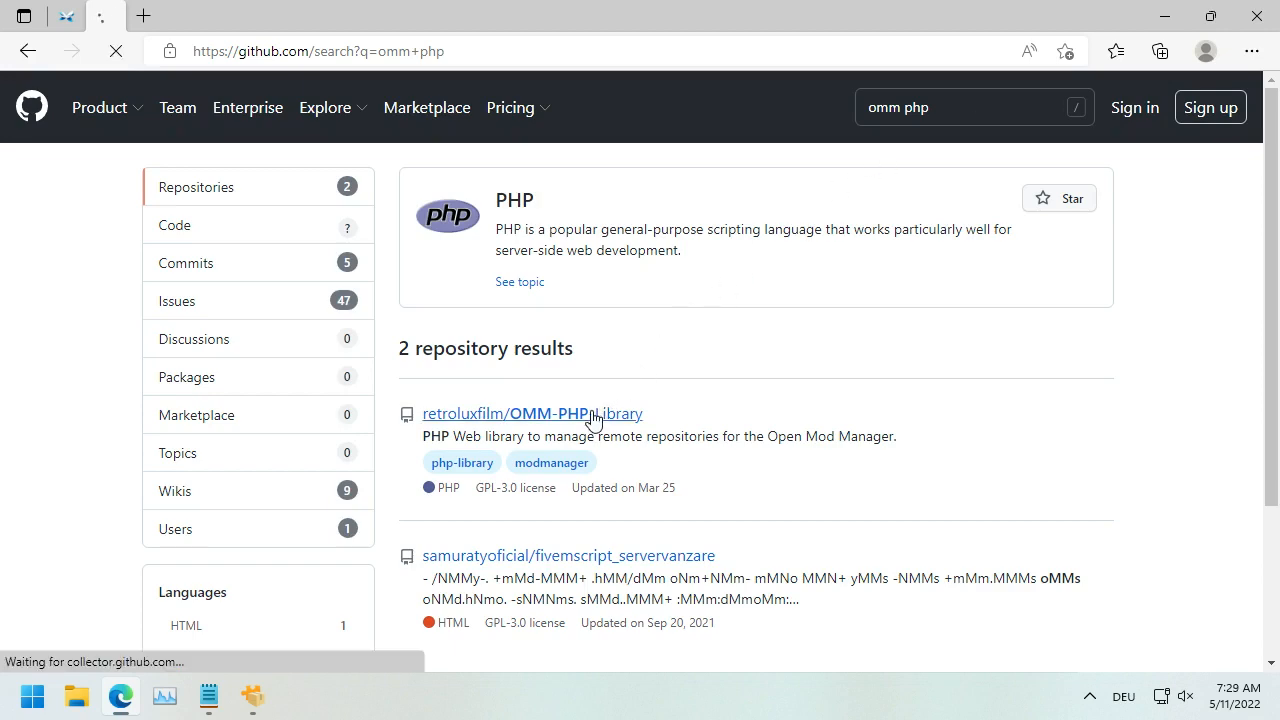
Step: Examine the OMM-PHP-Library repository page and its README, including the features and requirements sections
scroll(732, 401, down, 3)
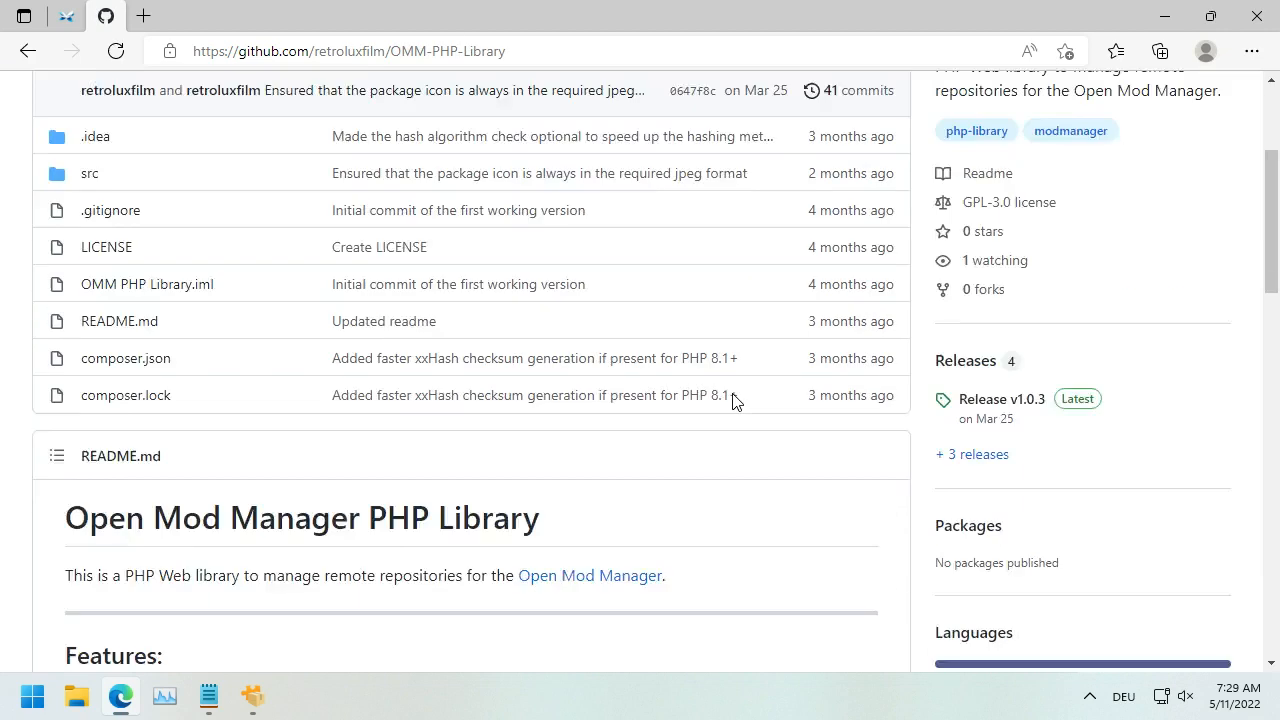
scroll(732, 401, up, 3)
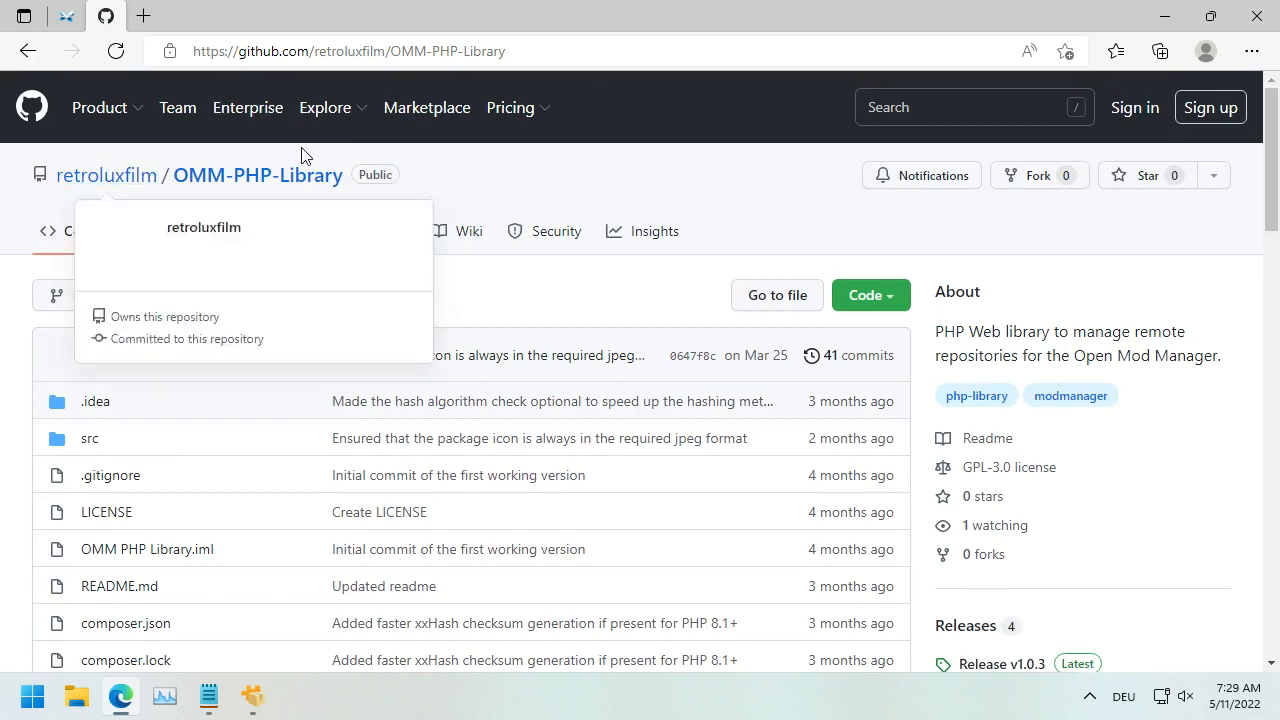
scroll(505, 297, down, 2)
scroll(505, 297, down, 3)
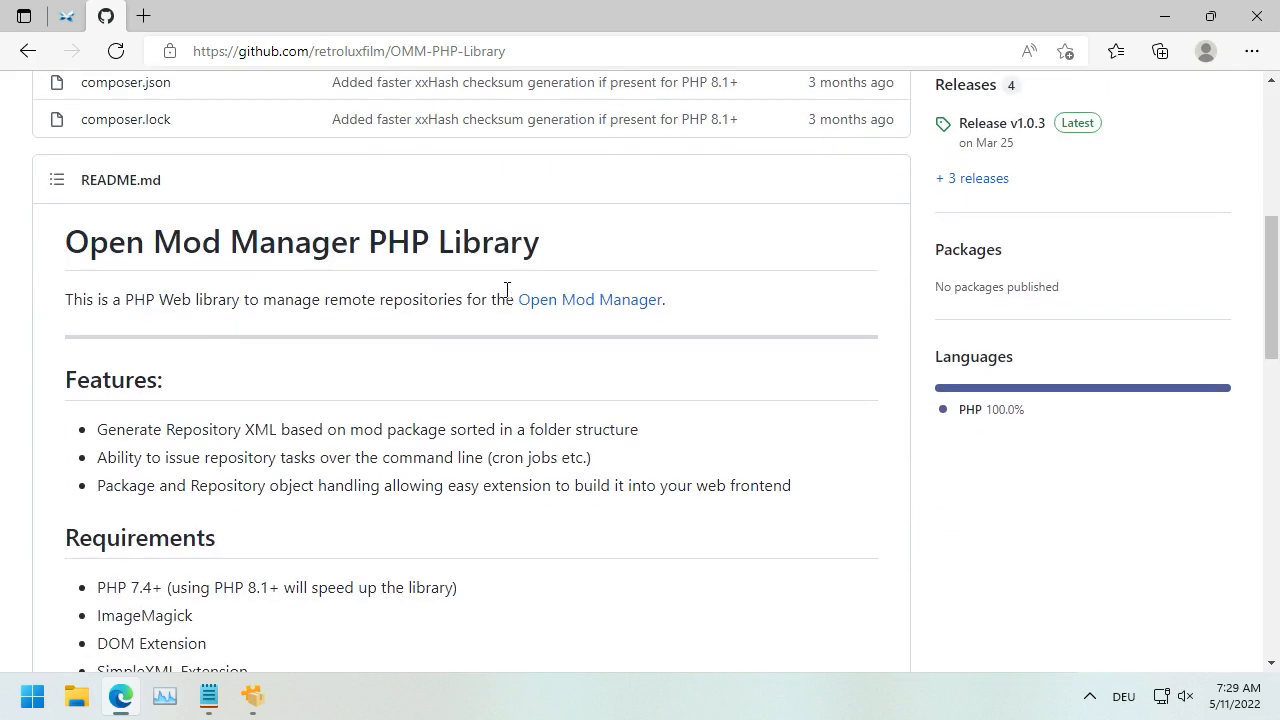
scroll(507, 290, down, 2)
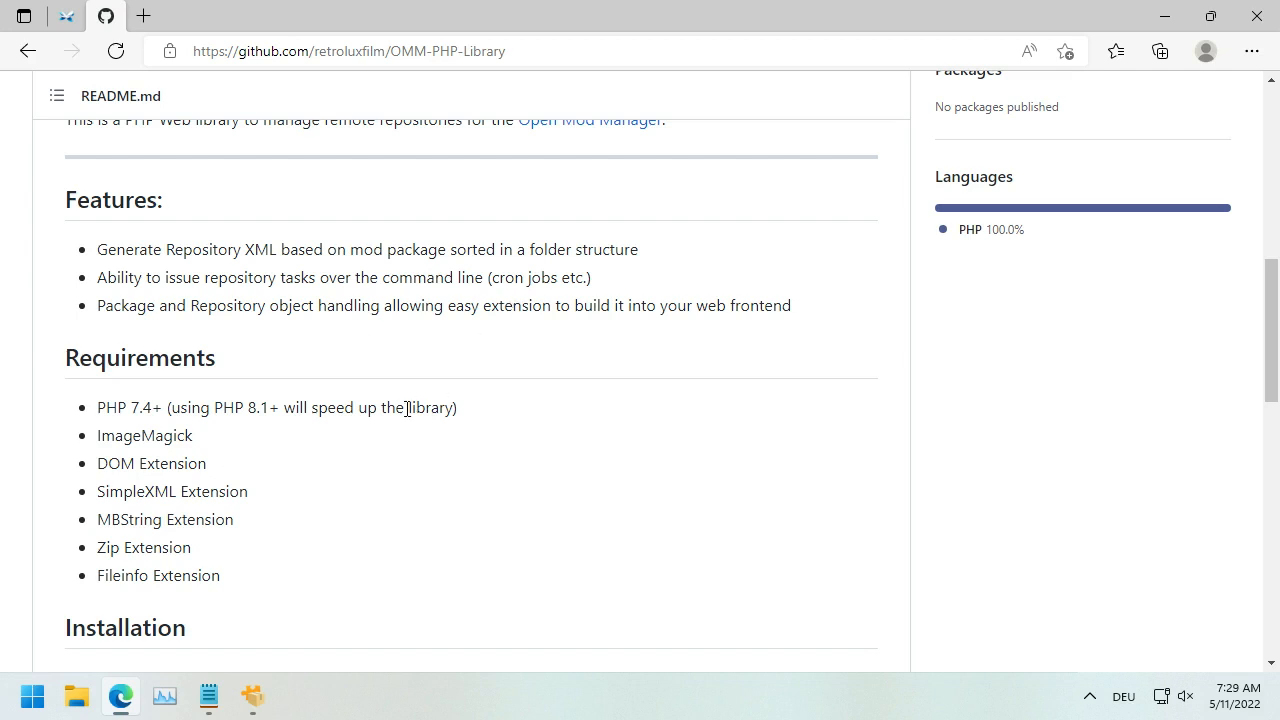
scroll(407, 408, down, 2)
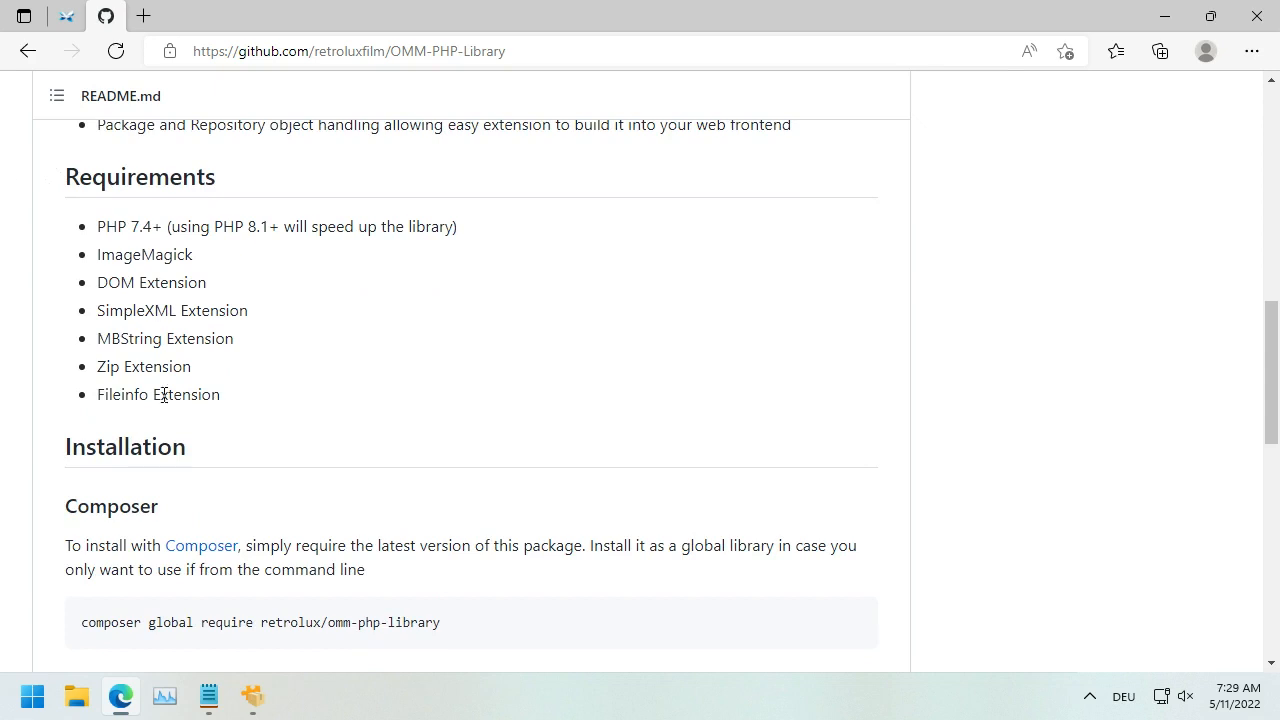
Step: Switch back to Open Mod Manager and close the Repository editor
click(253, 696)
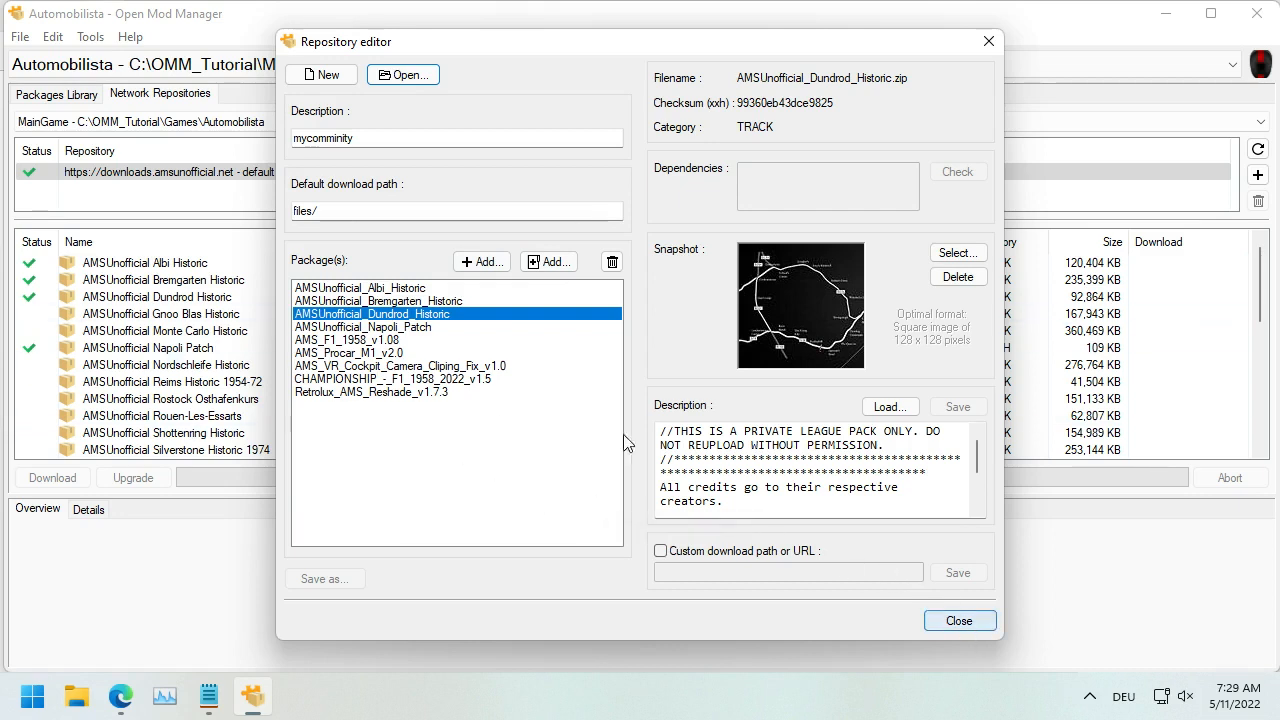
click(958, 621)
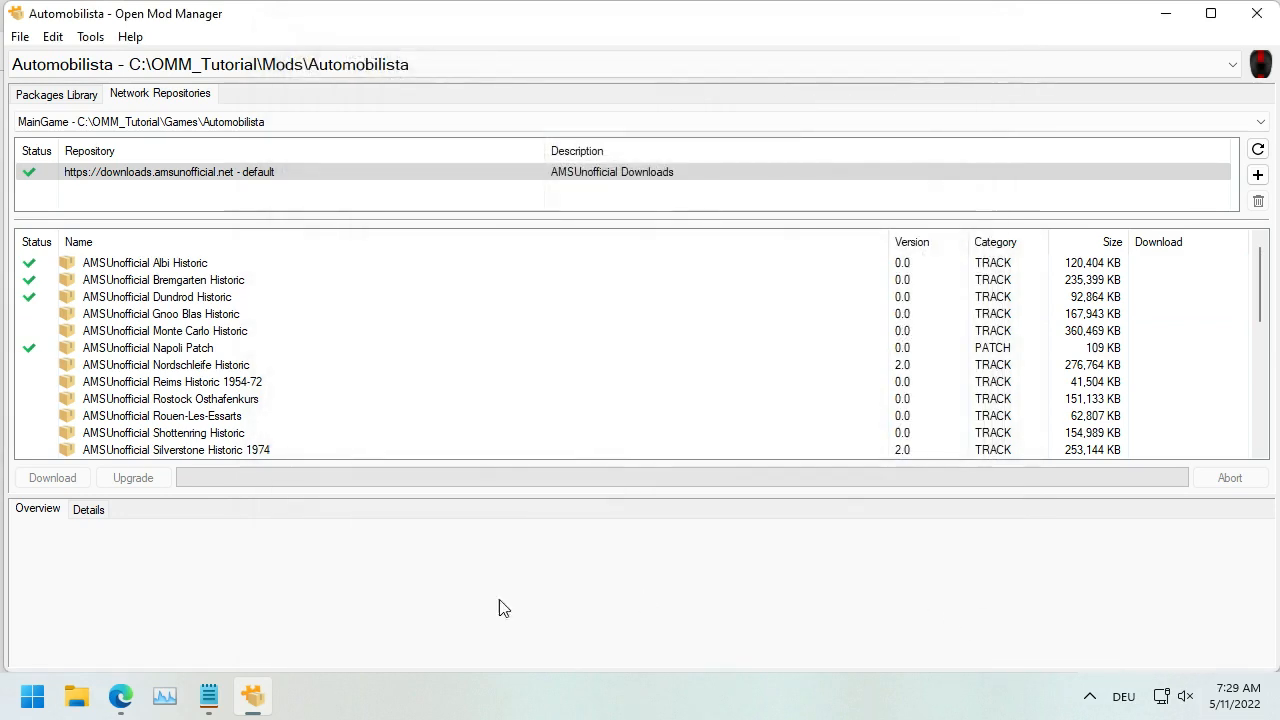
Step: Read the installation and generateFolderRepository command line sections of the OMM-PHP-Library README in Edge, and return to Open Mod Manager
click(120, 696)
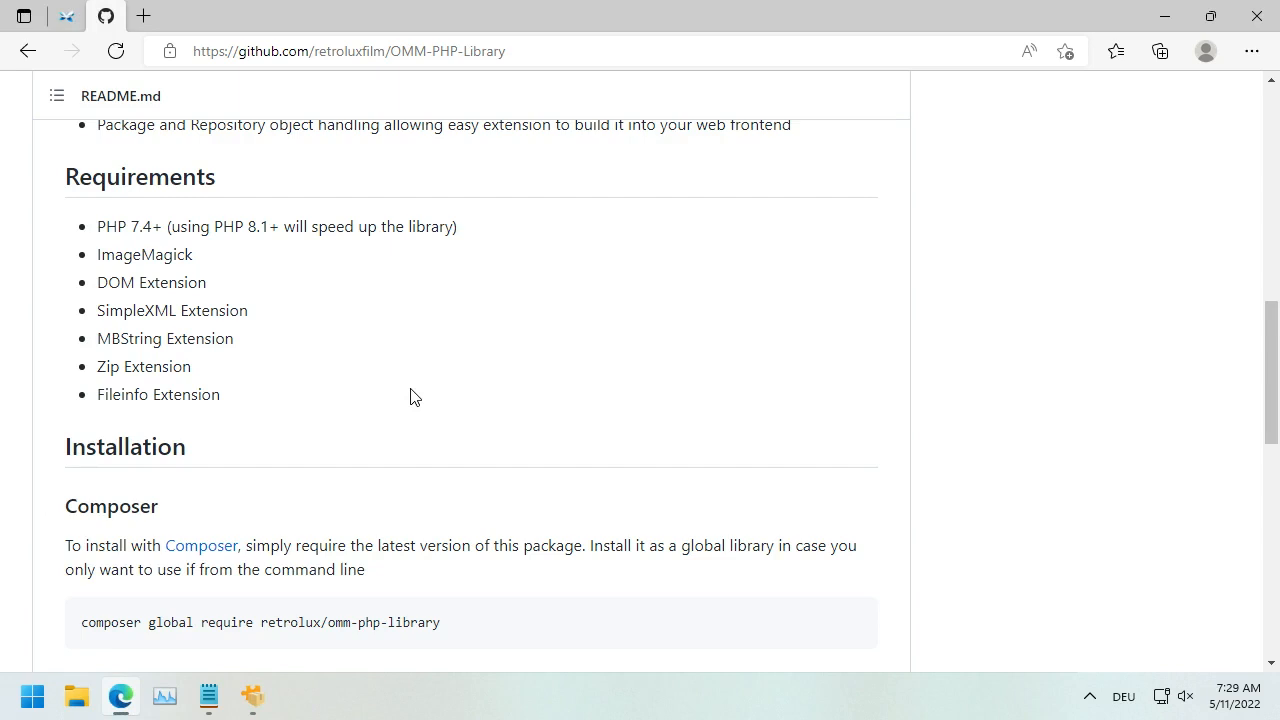
scroll(410, 396, down, 2)
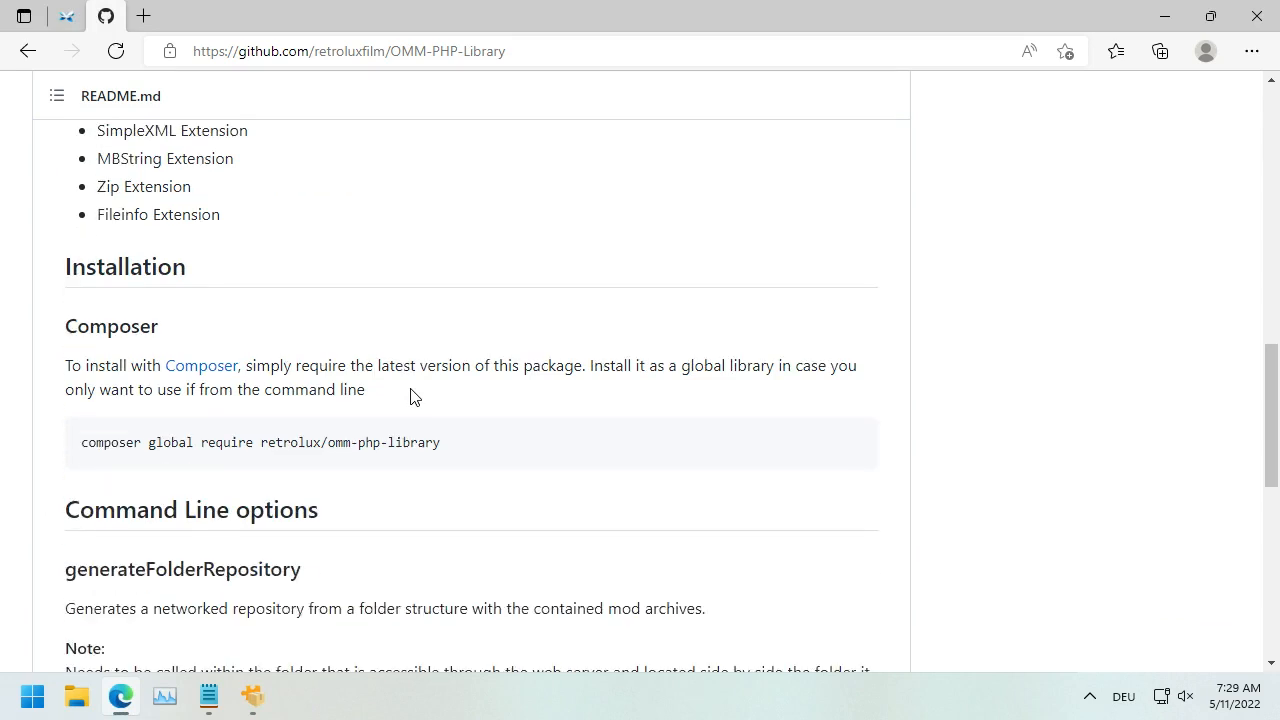
scroll(410, 396, down, 2)
scroll(410, 396, down, 2)
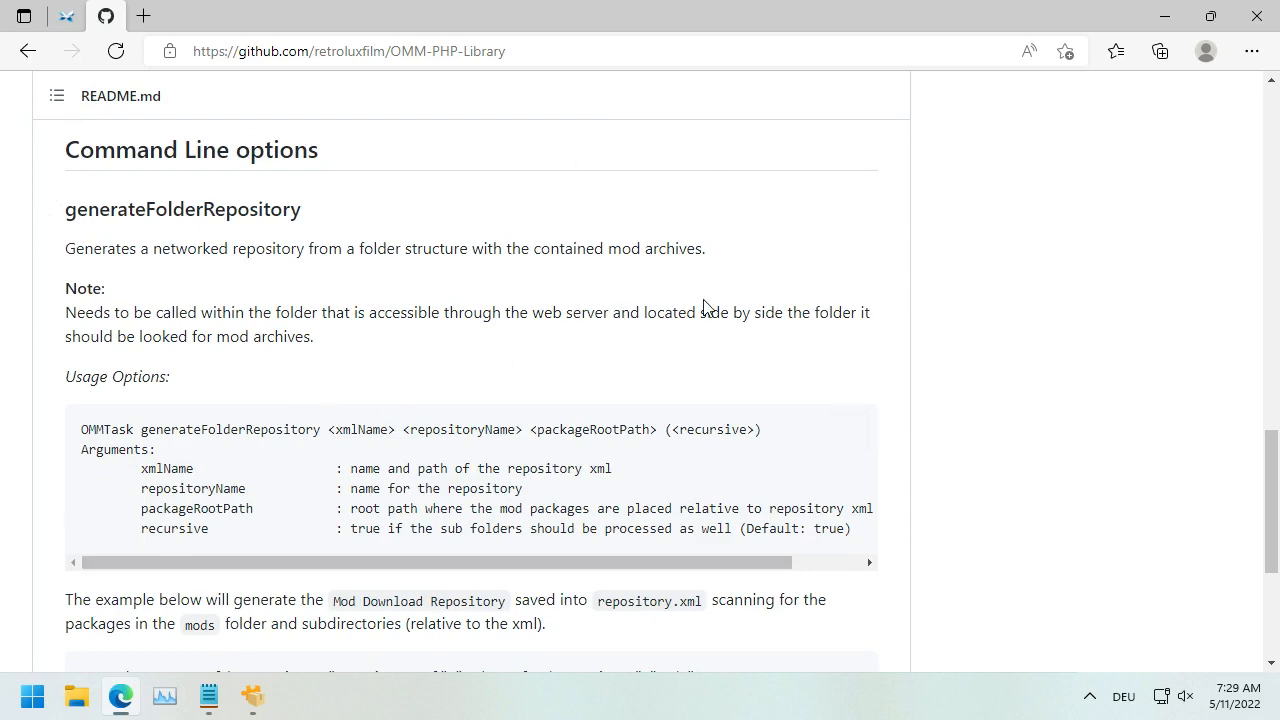
scroll(703, 307, up, 10)
scroll(703, 307, up, 3)
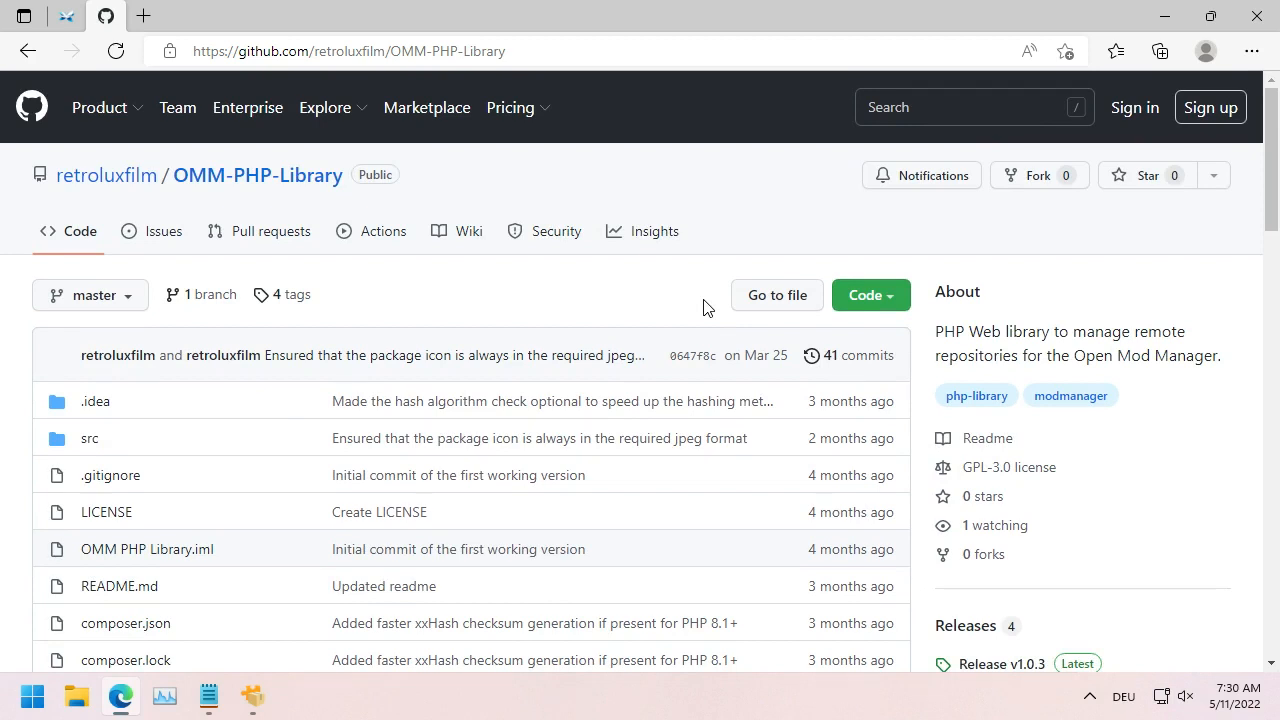
mouse_move(253, 706)
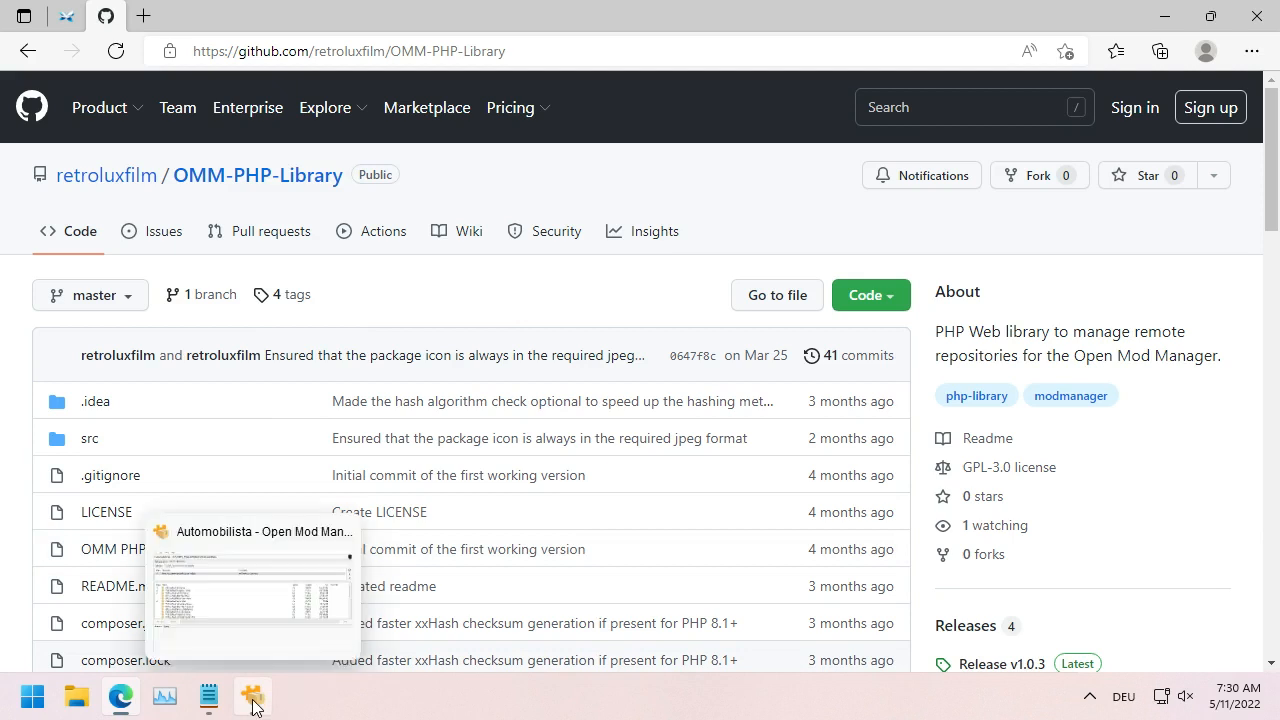
click(252, 585)
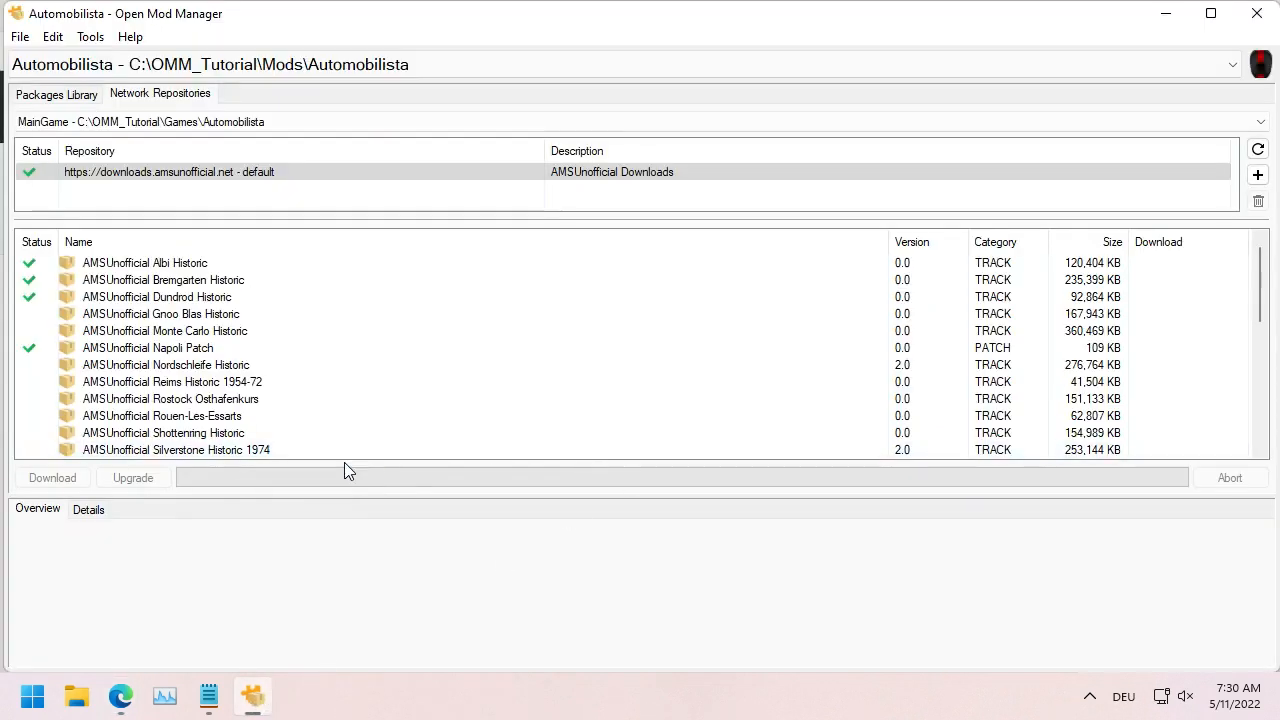